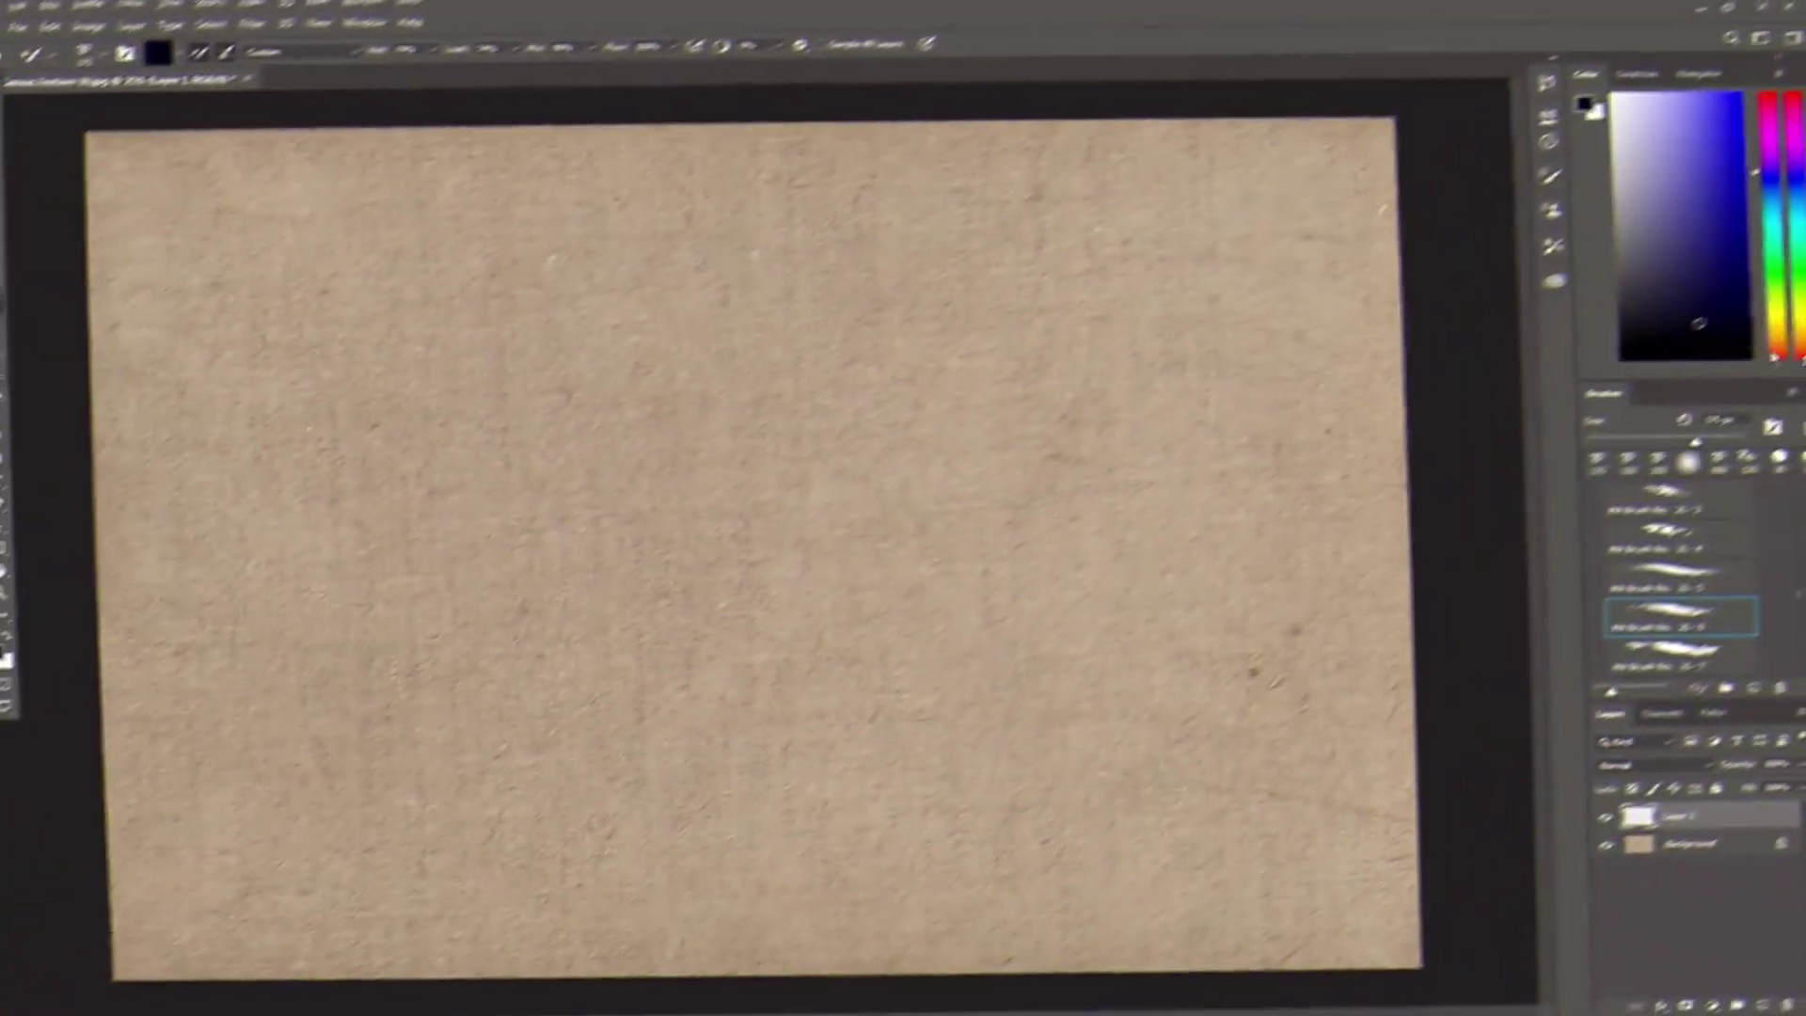
Step: Paint a large dark reddish-brown Mixer Brush blob left of centre, sizing the brush between 600 and 200 px
left_click(1754, 313)
mouse_move(592, 518)
left_mouse_down()
mouse_move(625, 512)
mouse_move(572, 475)
mouse_move(508, 476)
mouse_move(555, 602)
mouse_move(710, 563)
left_mouse_up()
mouse_move(536, 555)
left_mouse_down()
mouse_move(536, 512)
mouse_move(504, 584)
mouse_move(564, 552)
mouse_move(464, 524)
mouse_move(564, 625)
mouse_move(719, 616)
mouse_move(564, 637)
mouse_move(584, 668)
mouse_move(404, 636)
mouse_move(635, 667)
left_mouse_up()
key("bracketright")
key("bracketright")
key("bracketright")
key("bracketleft")
key("bracketleft")
key("bracketleft")
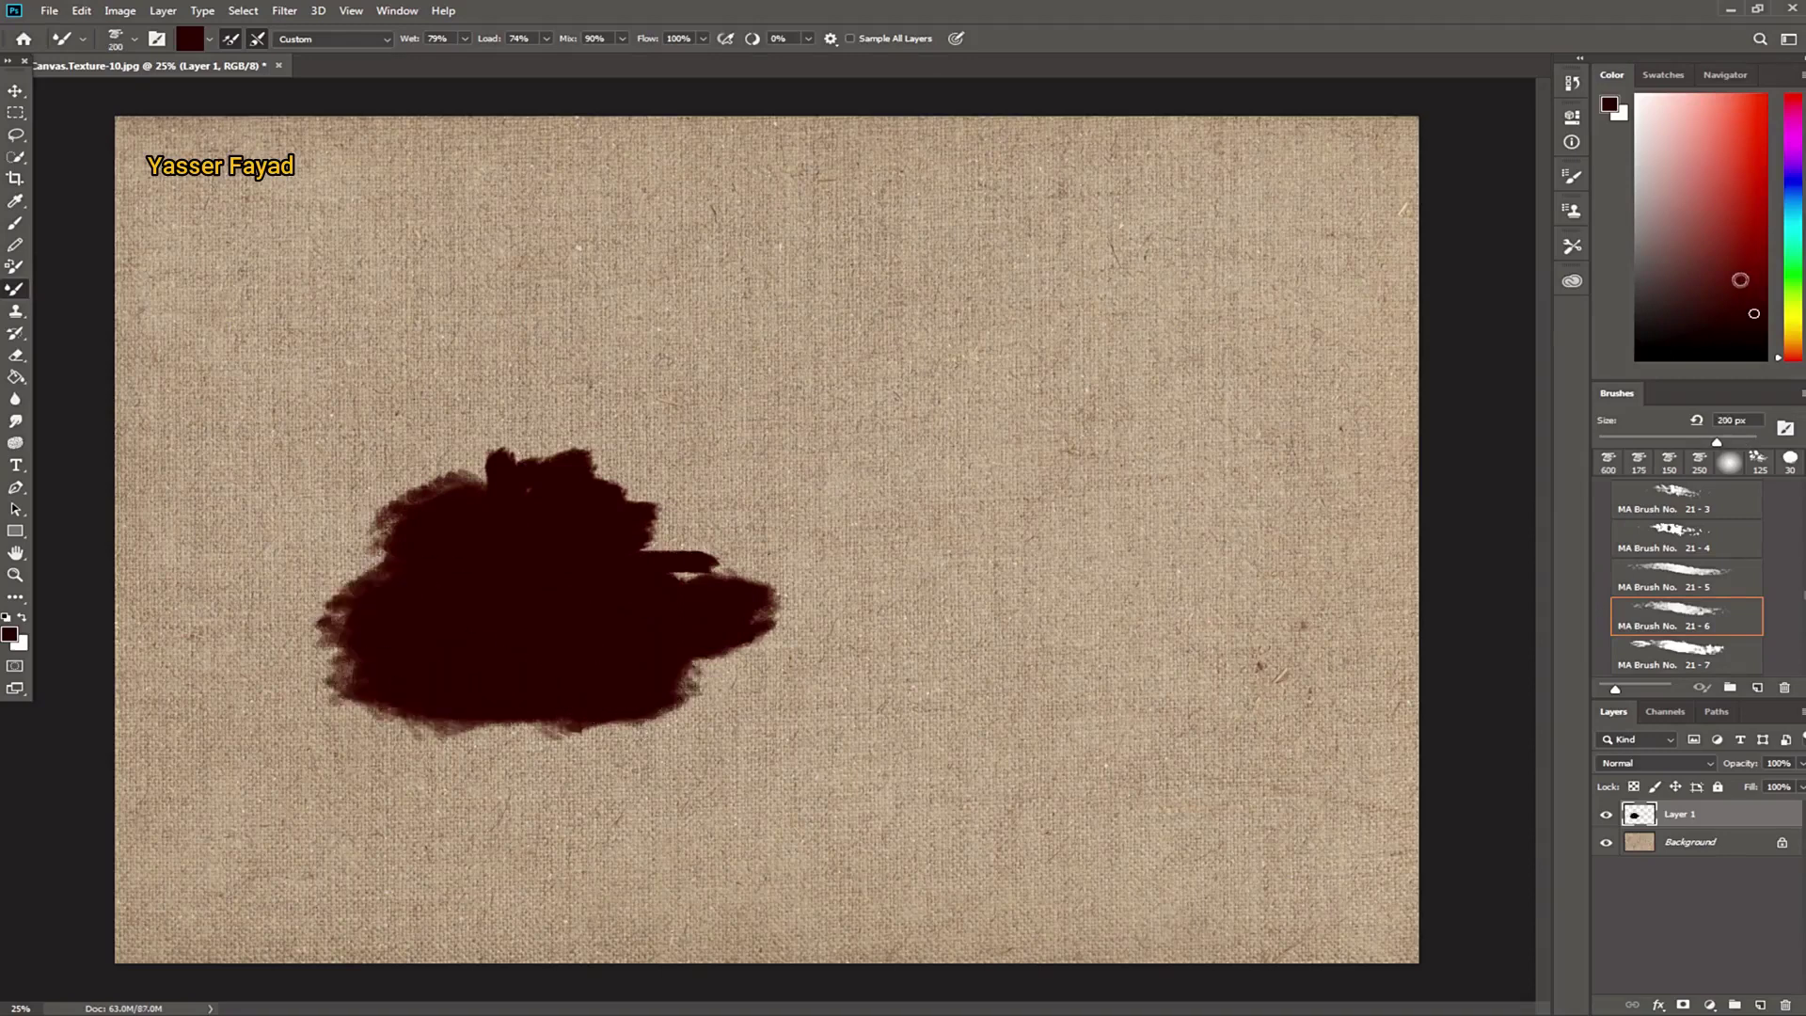
left_click(1792, 311)
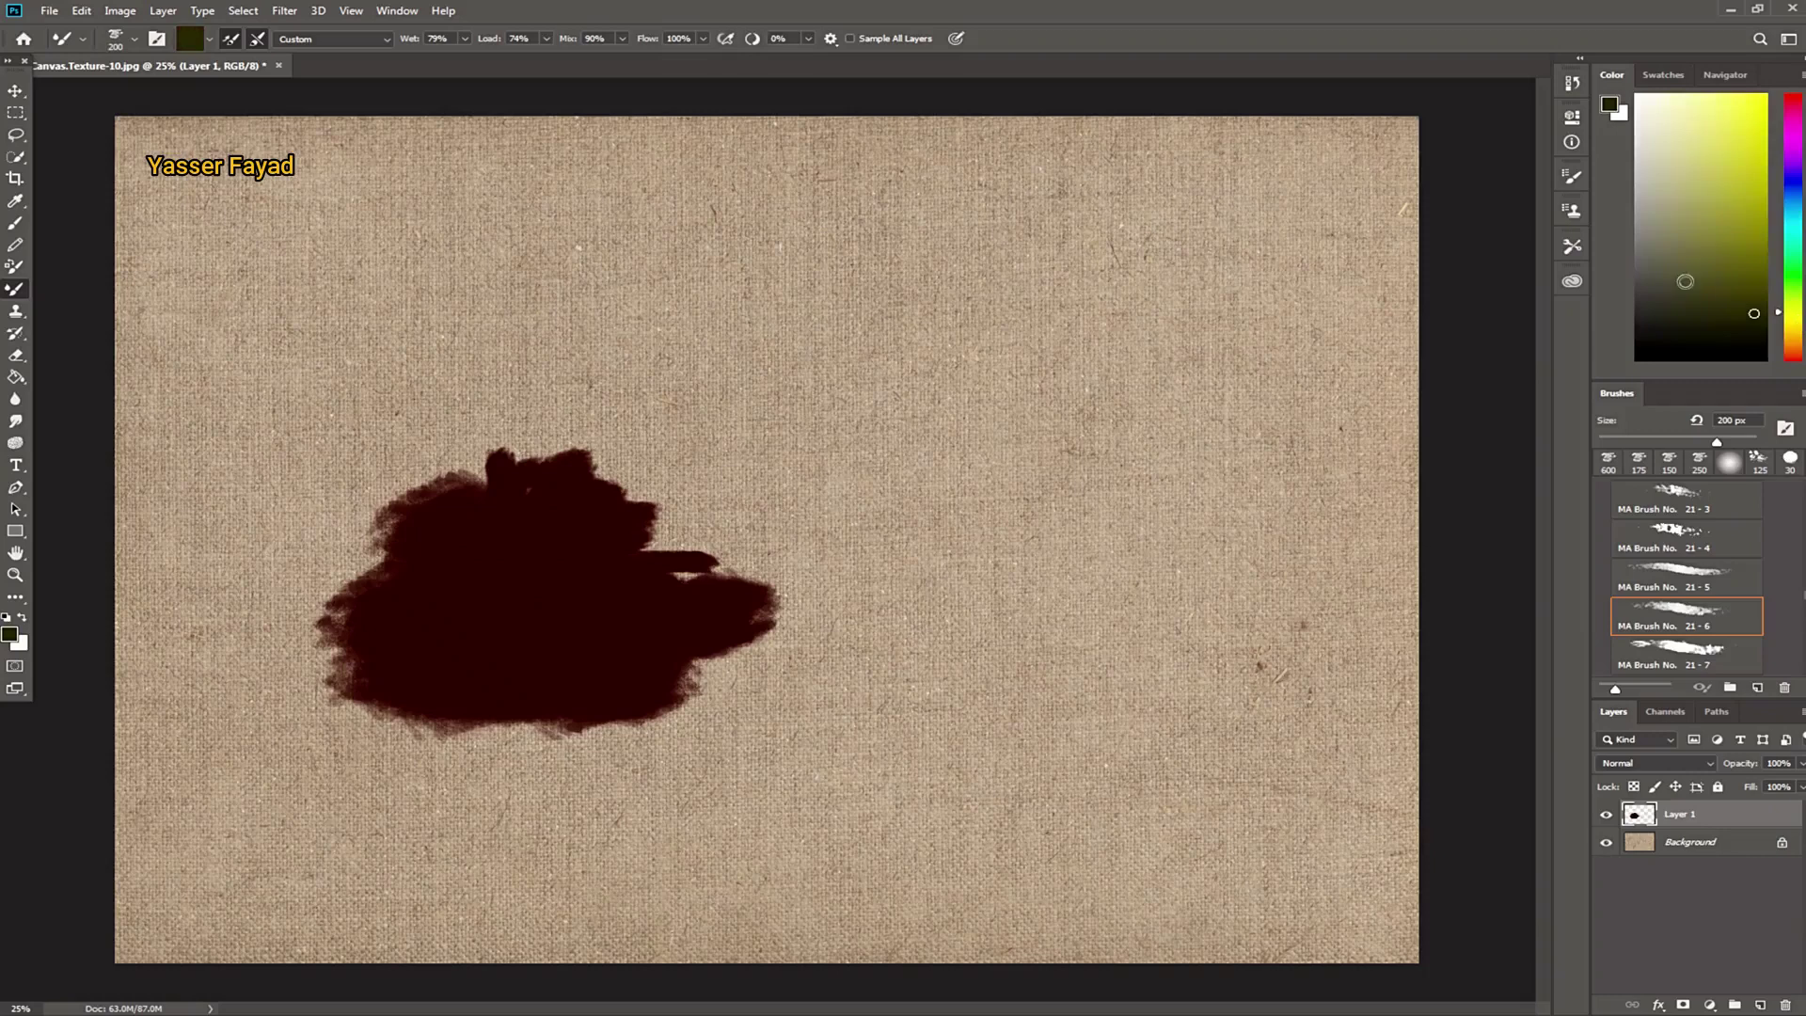
Step: At 0% Wet, paint a dark olive house shape on the brown blob with a 175 px brush
left_click(436, 38)
type("0")
key("Return")
mouse_move(453, 639)
left_mouse_down()
mouse_move(498, 602)
mouse_move(569, 640)
left_mouse_up()
key("bracketleft")
key("bracketleft")
key("bracketleft")
key("bracketleft")
mouse_move(499, 626)
left_mouse_down()
mouse_move(446, 663)
mouse_move(481, 683)
mouse_move(447, 713)
mouse_move(546, 700)
mouse_move(525, 718)
left_mouse_up()
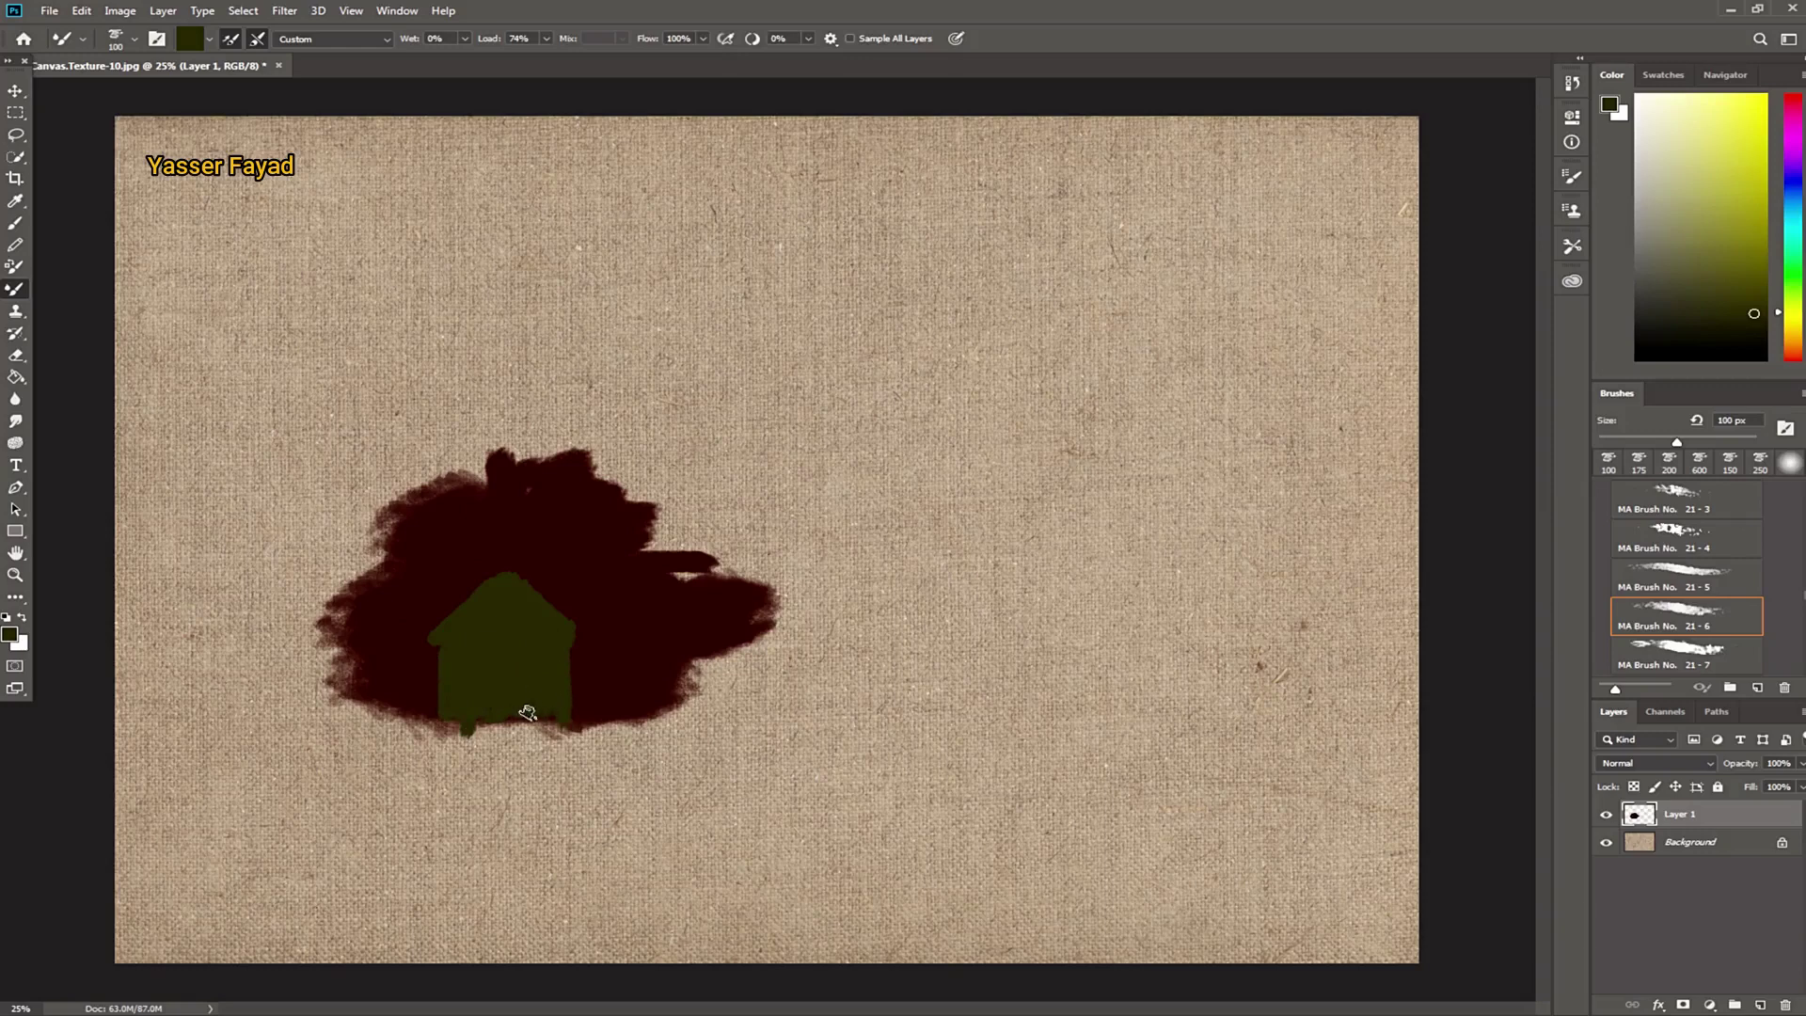
Step: With MA Brush No. 21-5 at 90 px, Wet 27% and Mix 47%, blend lighter olive into the house
key("bracketleft")
key("bracketleft")
key("bracketleft")
key("bracketleft")
left_click(1672, 576)
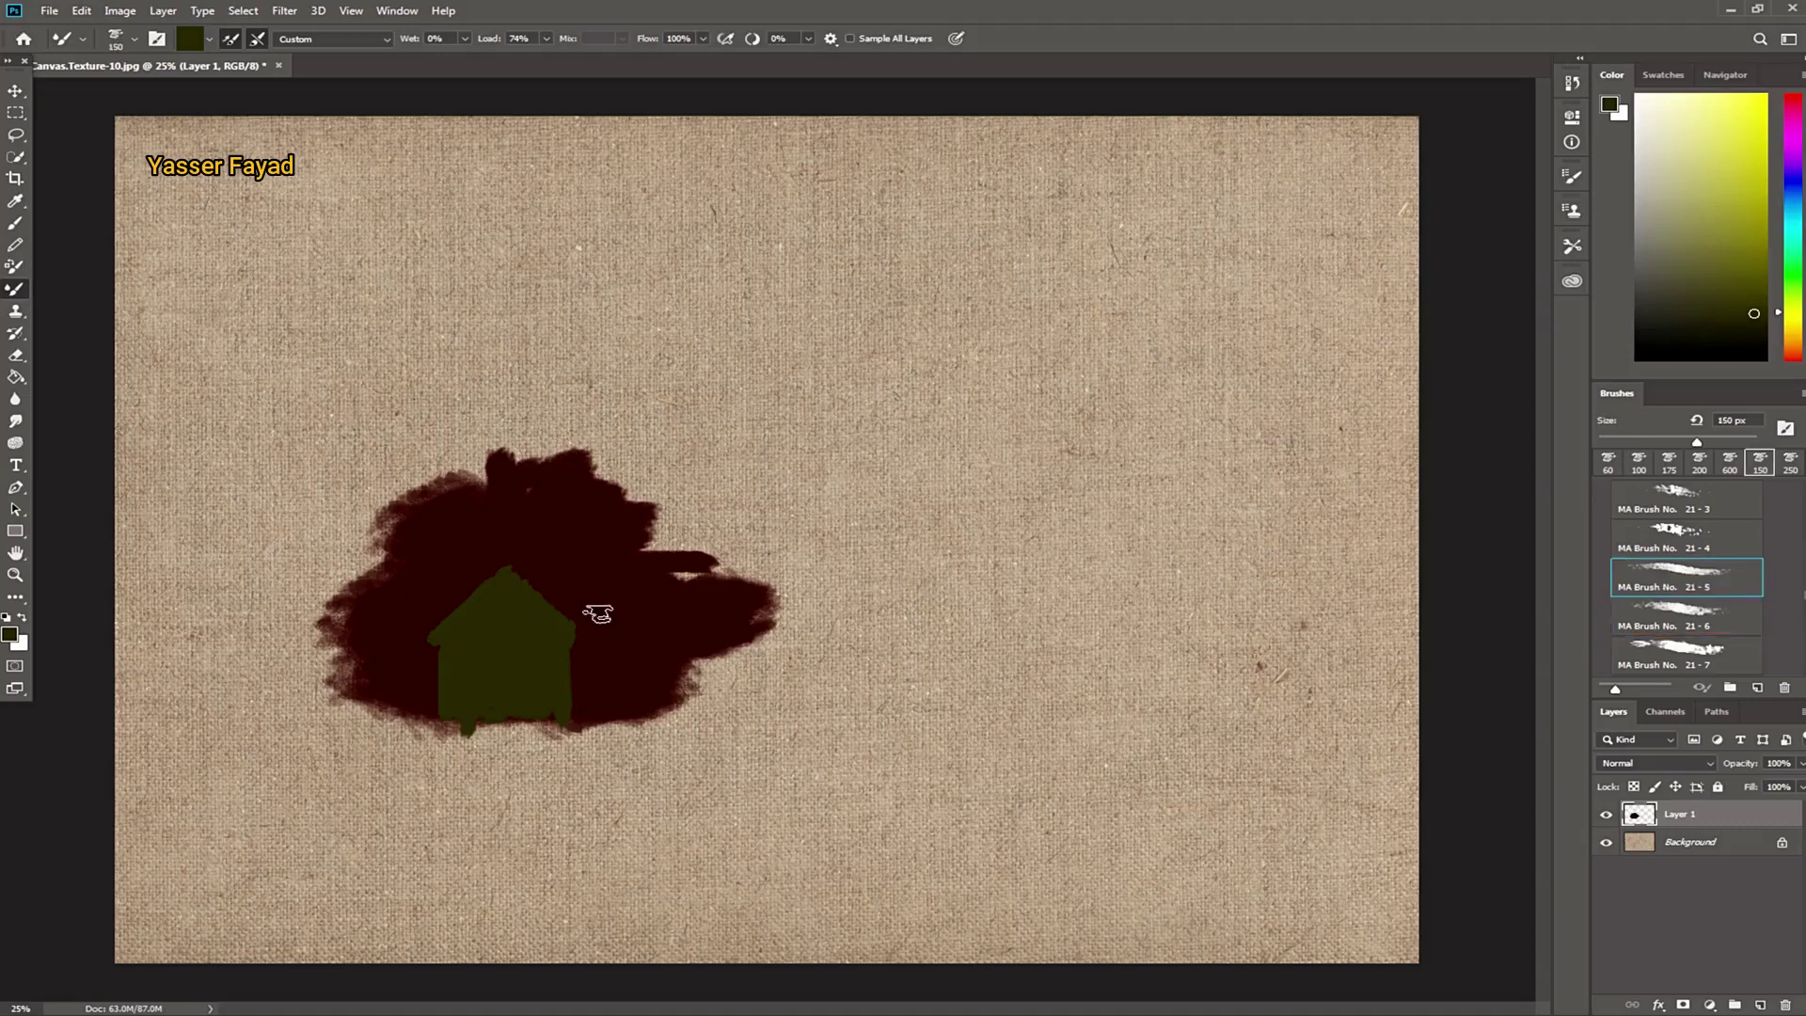
left_click(554, 673, "alt")
left_click_drag(404, 38, 446, 40)
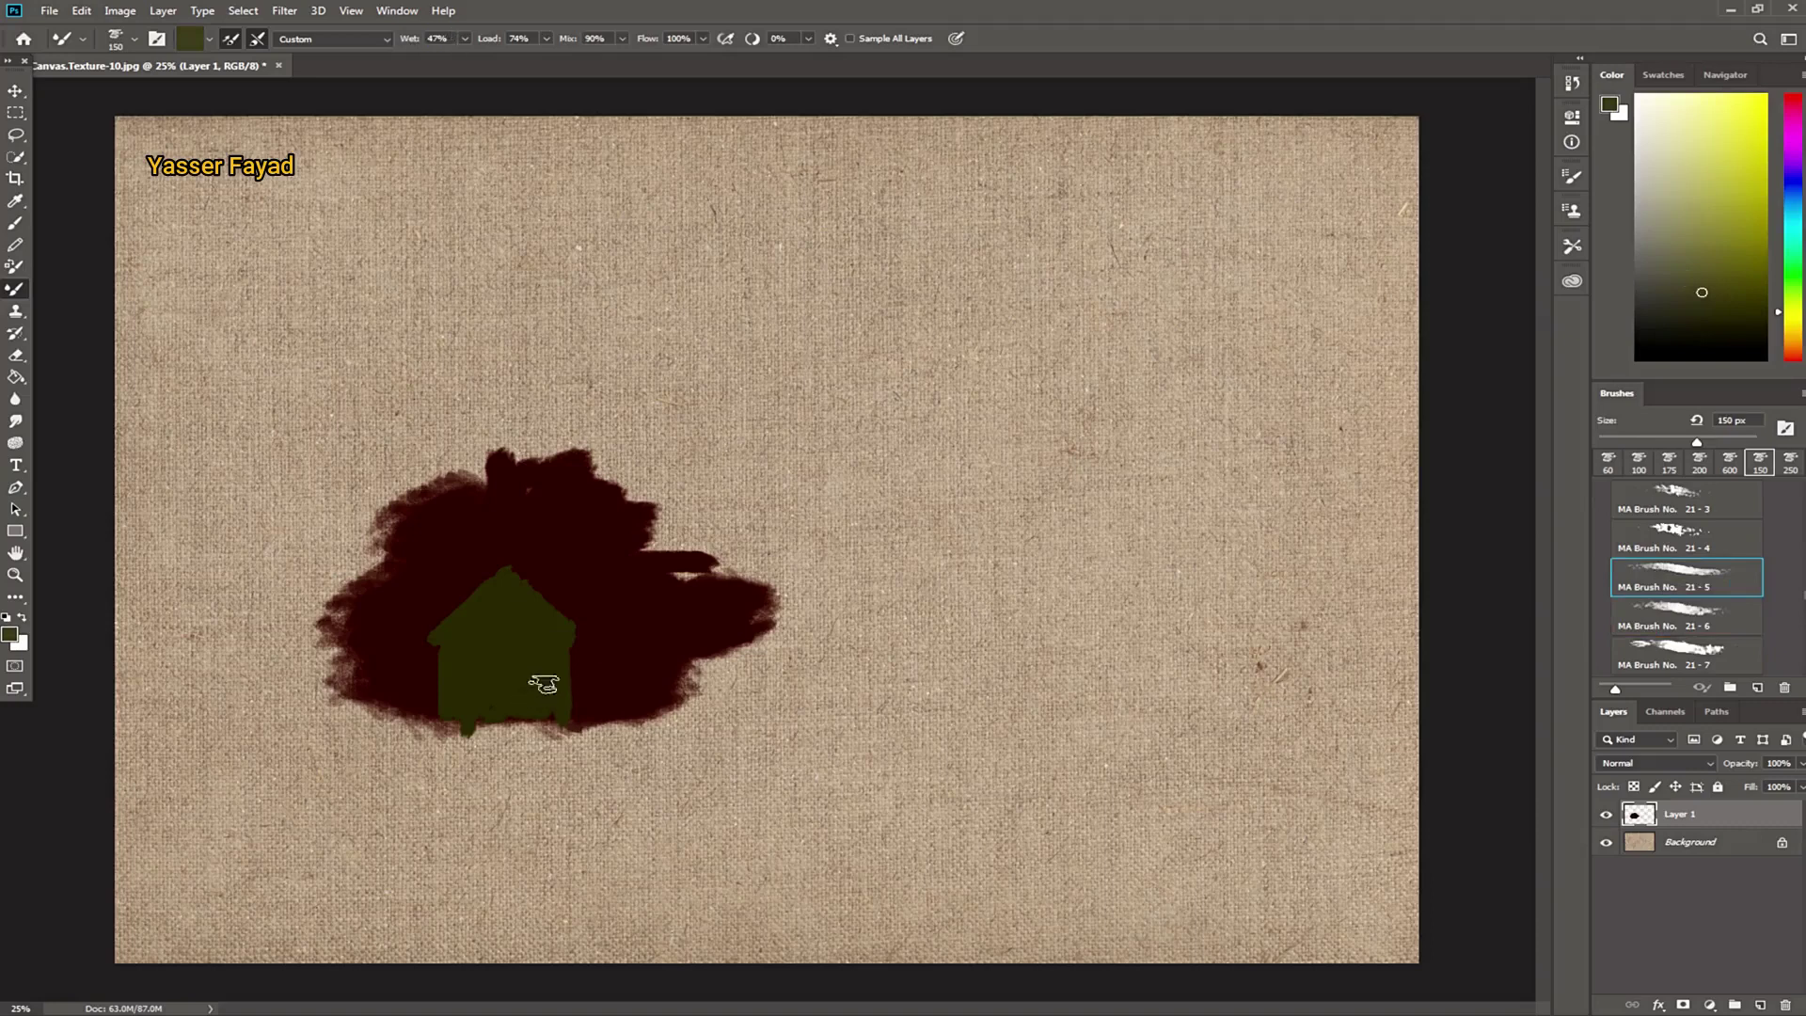
left_click_drag(411, 43, 392, 46)
left_click_drag(564, 42, 536, 49)
left_click_drag(544, 683, 516, 680)
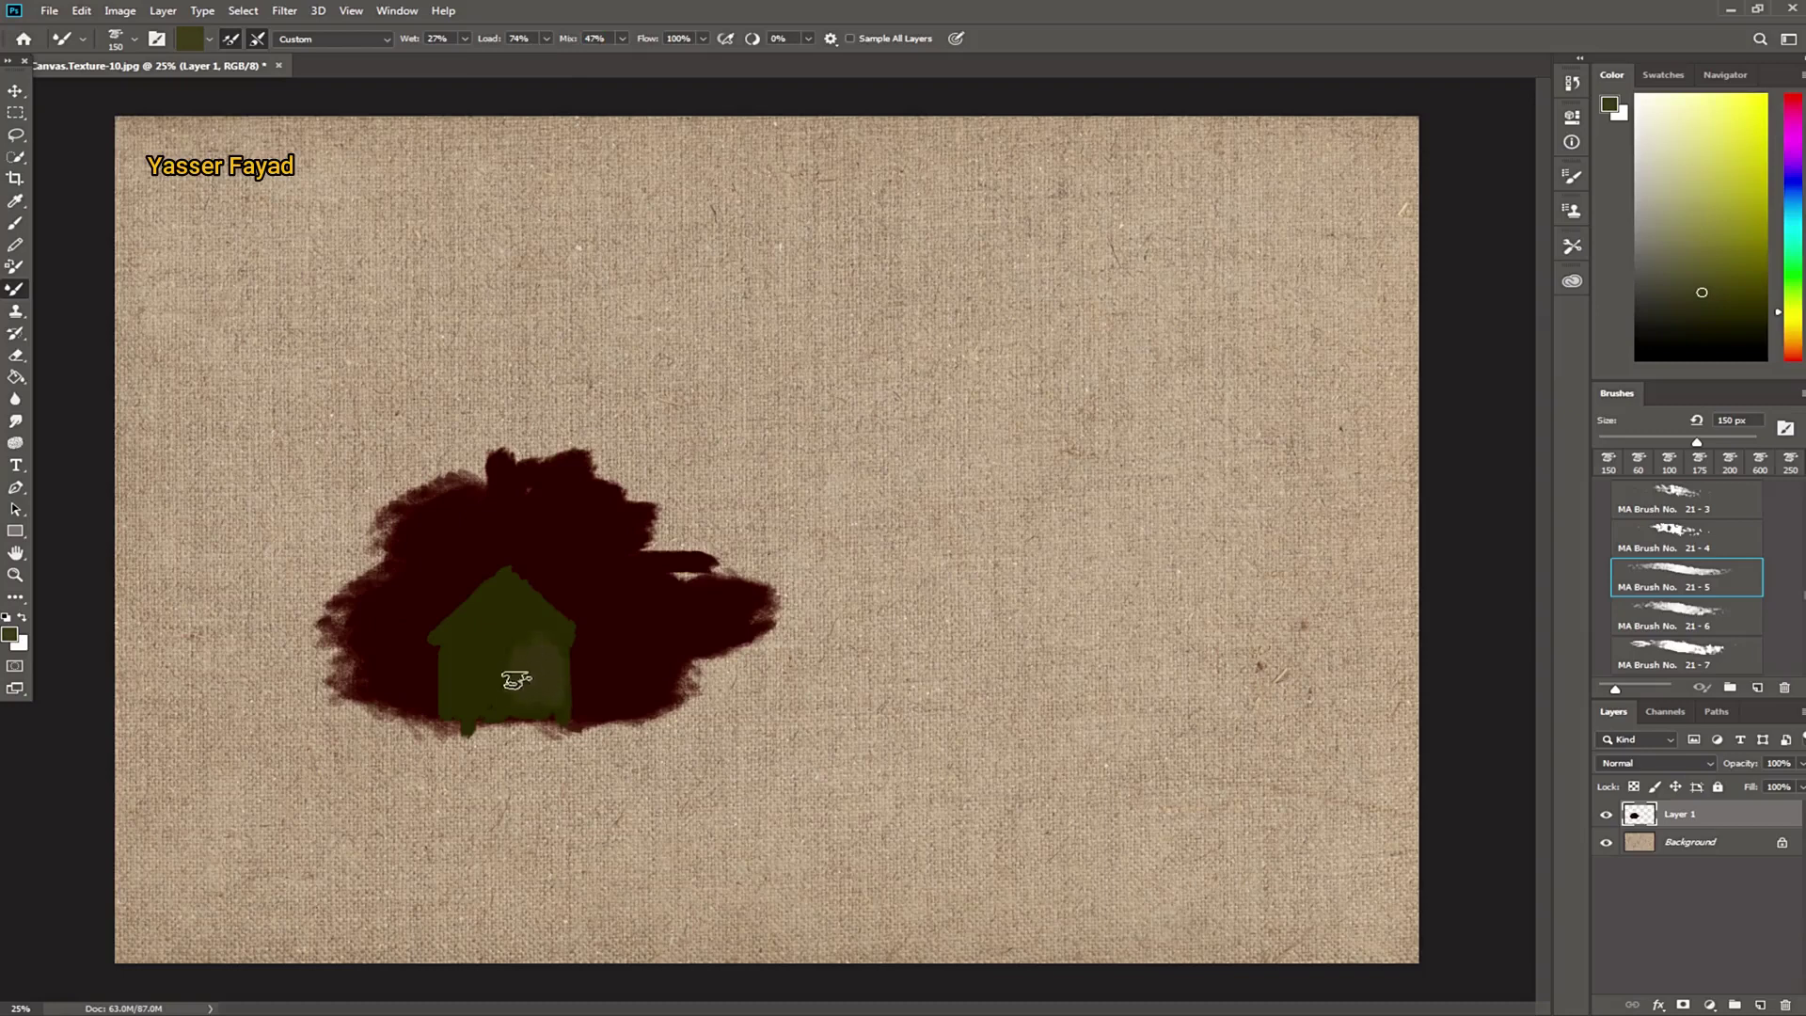
Step: Scrub light pinkish-brown onto the house's left side and dab dark teal on the roof
left_click_drag(1792, 311, 1792, 345)
left_click(1691, 218)
mouse_move(459, 651)
left_mouse_down()
mouse_move(504, 656)
mouse_move(466, 700)
mouse_move(456, 659)
mouse_move(508, 686)
mouse_move(508, 635)
mouse_move(498, 649)
left_mouse_up()
left_click_drag(1792, 282, 1791, 219)
left_click(1721, 262)
mouse_move(501, 610)
left_mouse_down()
mouse_move(443, 640)
mouse_move(559, 623)
mouse_move(498, 629)
left_mouse_up()
Step: Paint a dark green eave line with an 80 px brush
key("bracketleft")
key("bracketleft")
key("bracketleft")
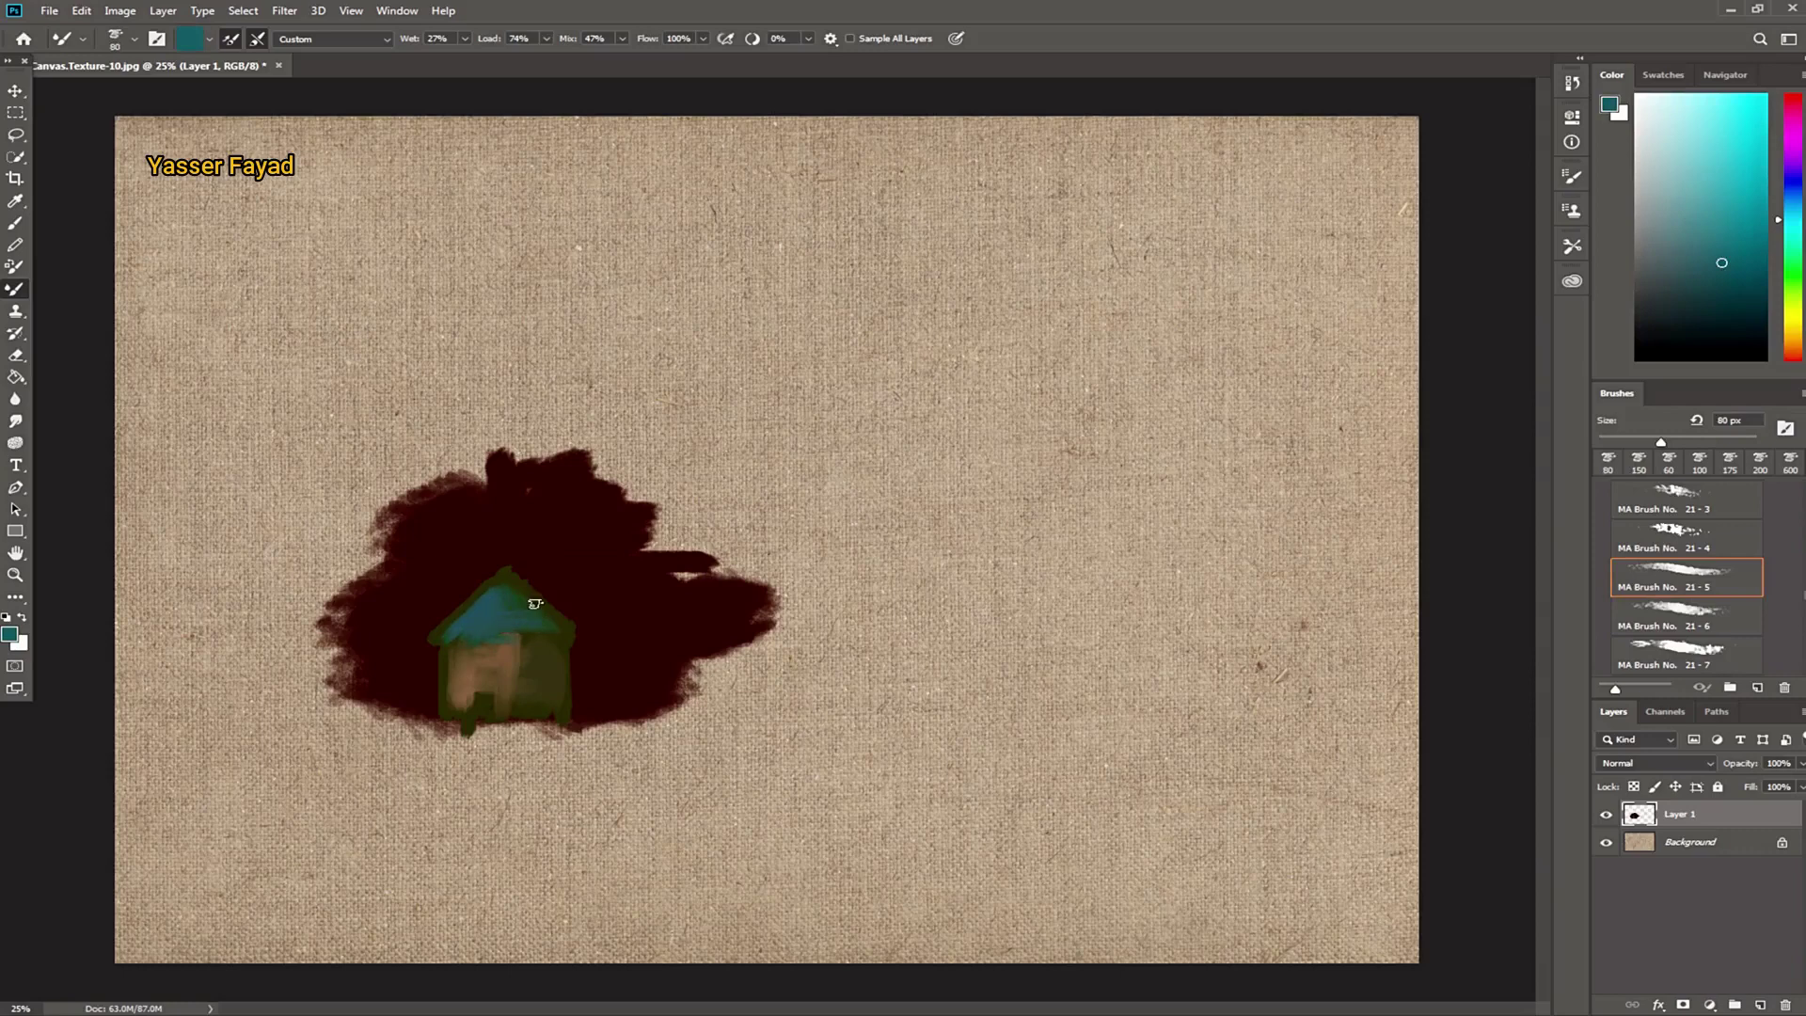
left_click(1797, 243)
left_click(1691, 270)
mouse_move(478, 621)
left_mouse_down()
mouse_move(553, 632)
mouse_move(448, 639)
left_mouse_up()
Step: Brush light olive strokes across the house wall at 11% wetness
left_click(1677, 274)
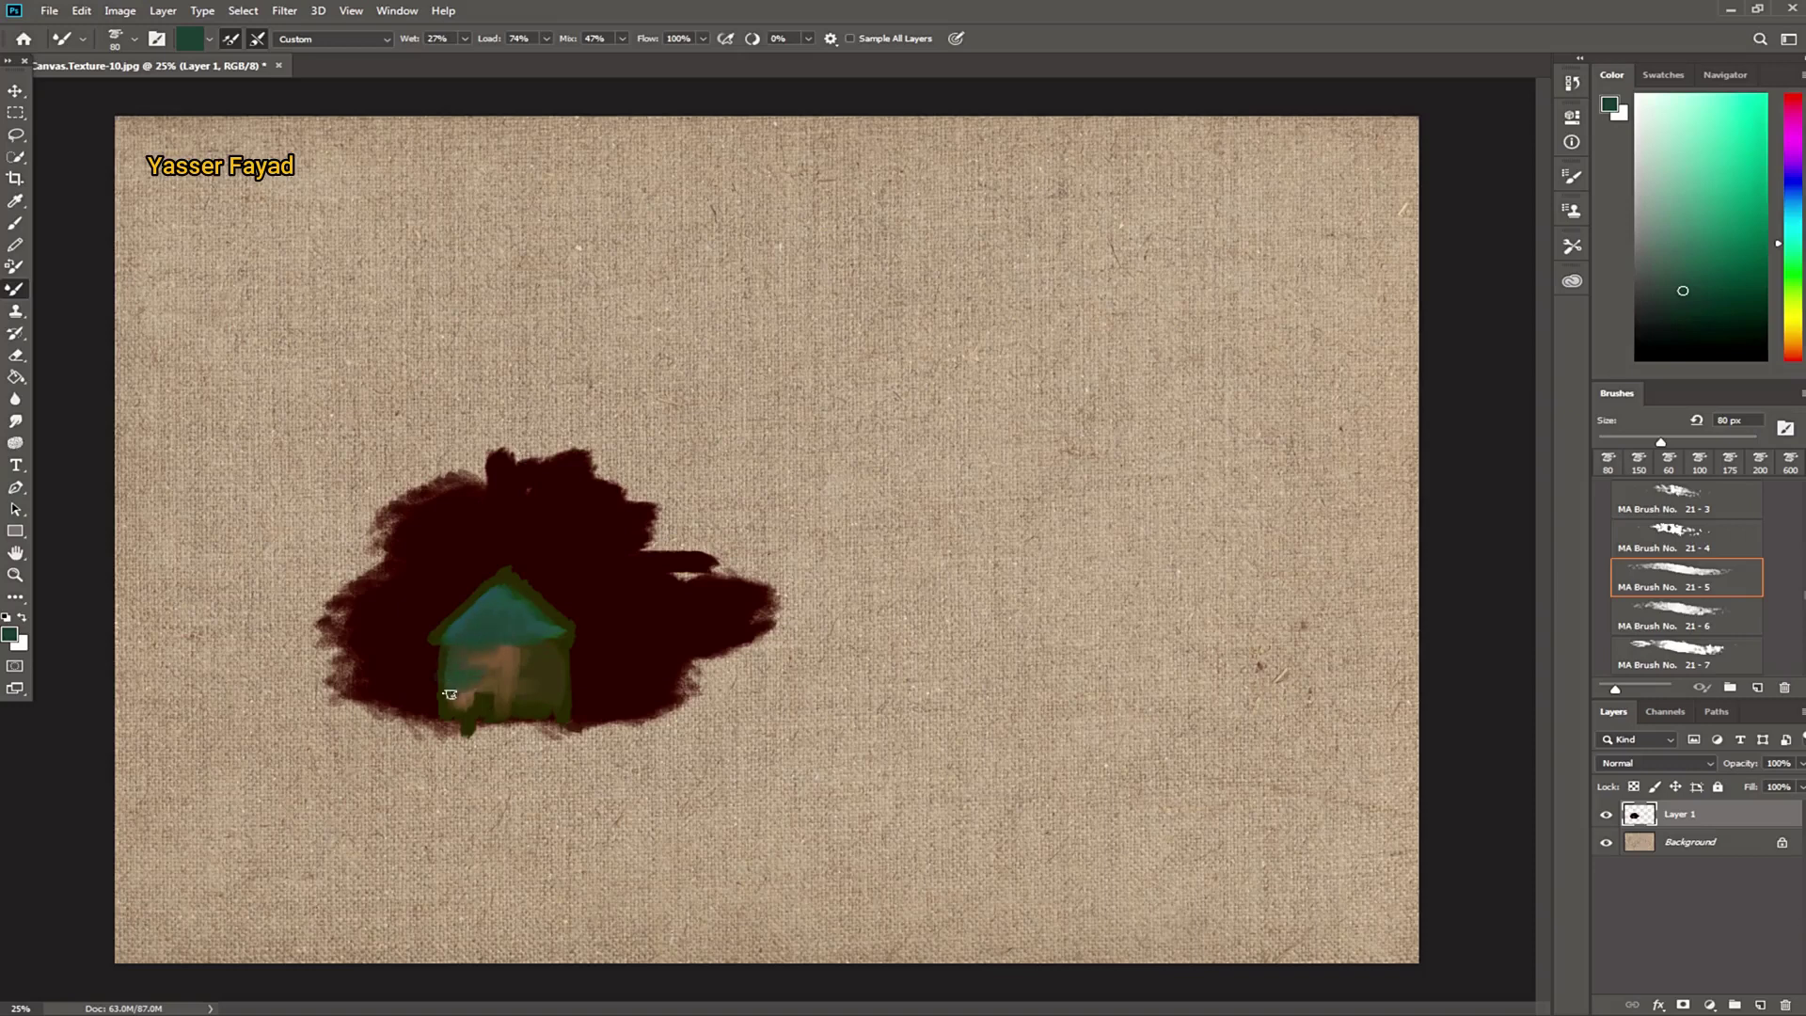
left_click(569, 647, "alt")
left_click(1677, 256)
left_click_drag(459, 661, 522, 658)
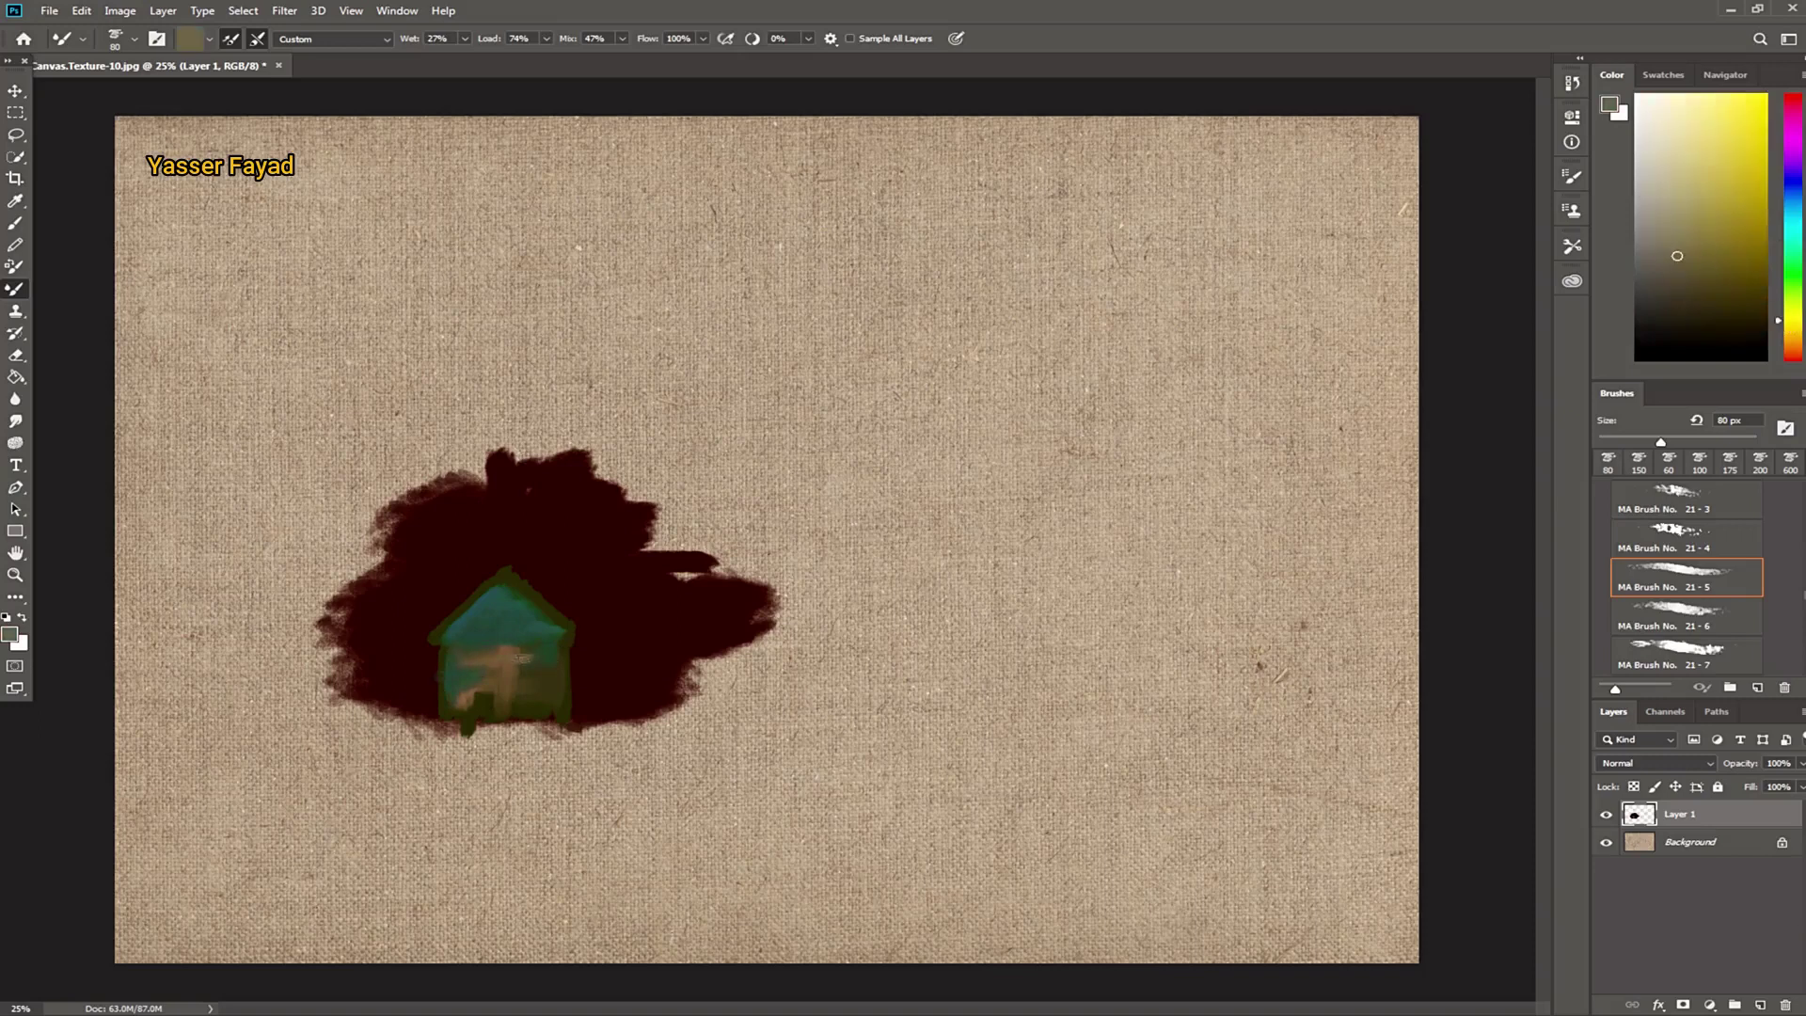
left_click_drag(413, 47, 397, 52)
mouse_move(459, 668)
left_mouse_down()
mouse_move(542, 713)
mouse_move(459, 700)
left_mouse_up()
Step: Highlight the roof's left and right edges in light pink with a 50 px brush
left_click(1793, 344)
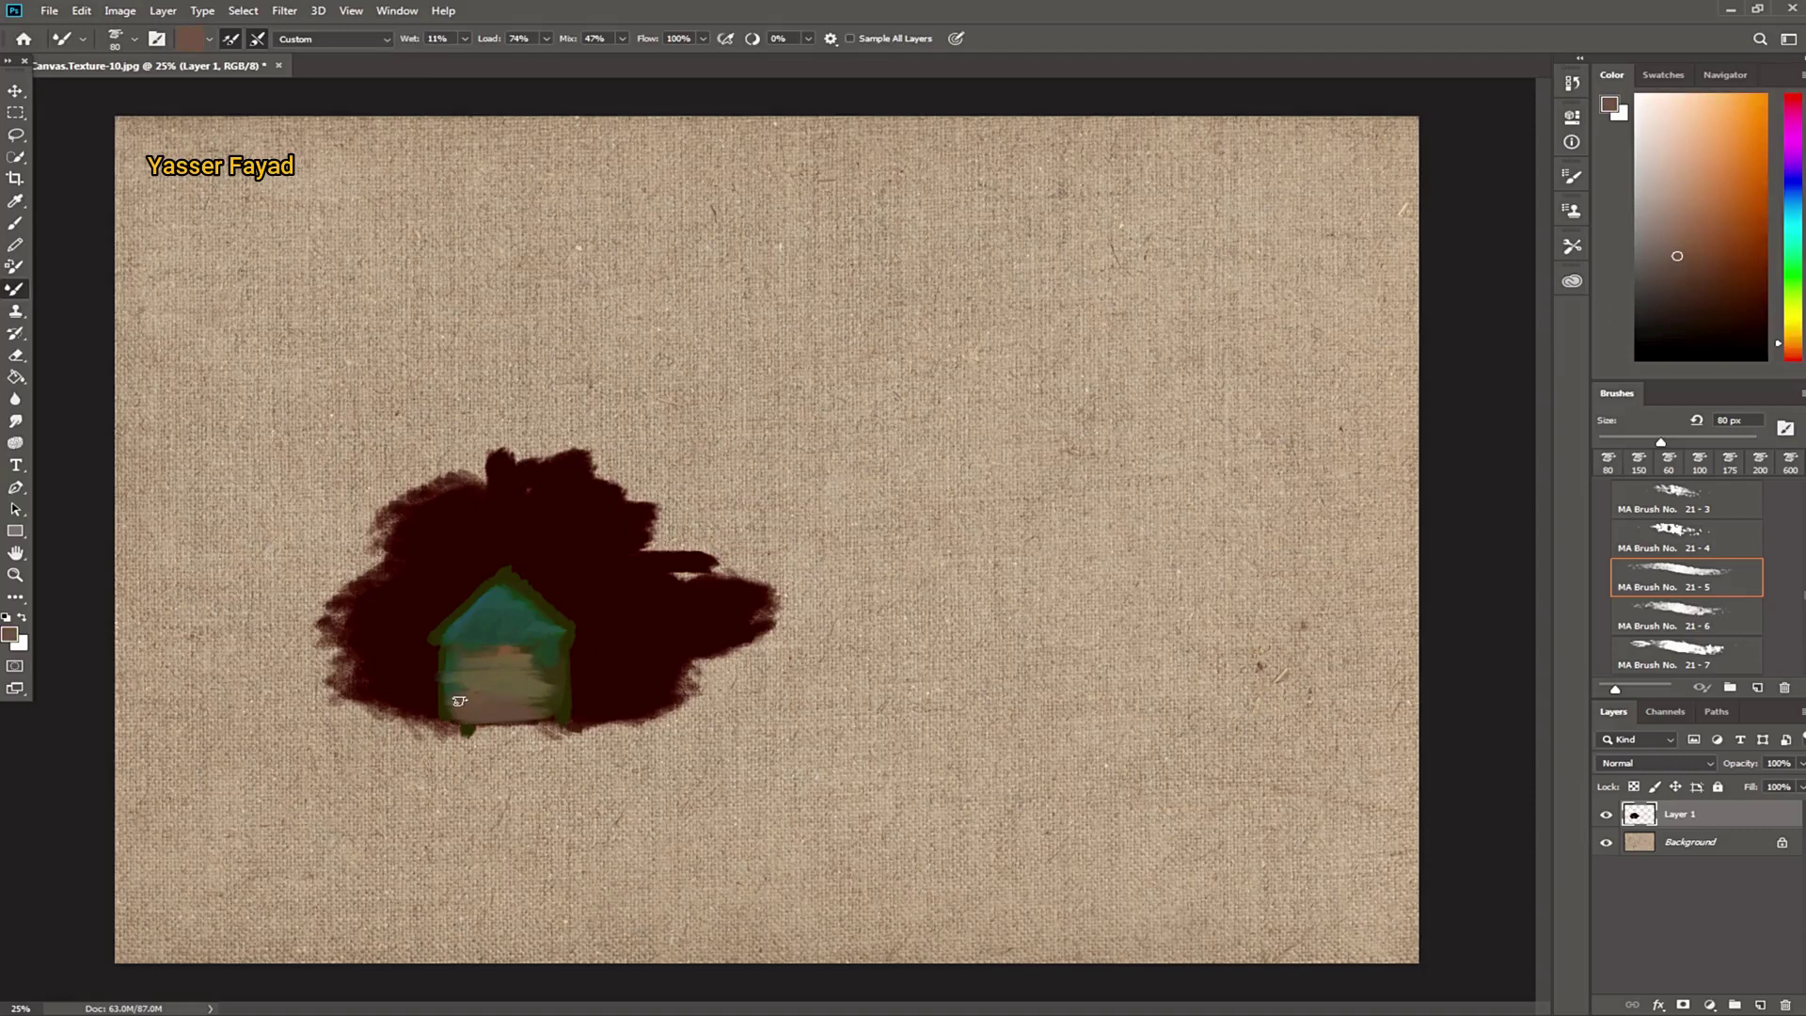
left_click(1661, 178)
key("bracketleft")
key("bracketleft")
key("bracketleft")
left_click_drag(504, 570, 461, 603)
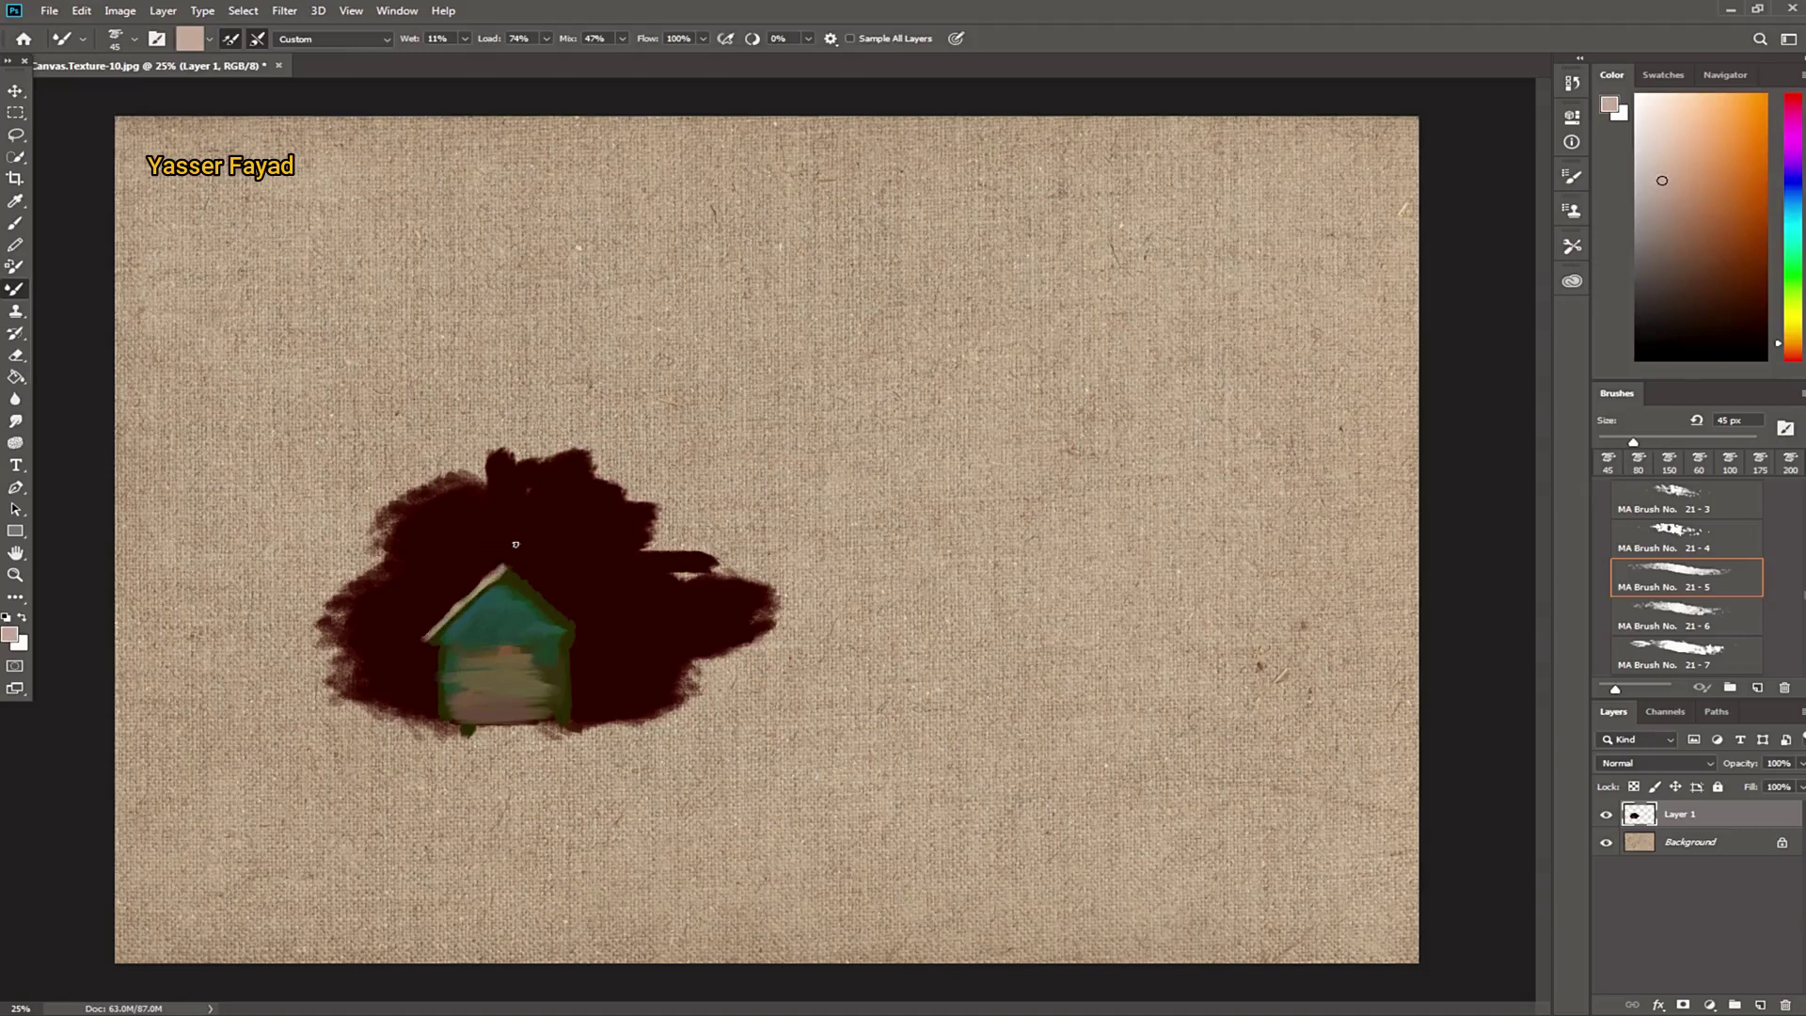
left_click_drag(516, 573, 579, 635)
Step: Paint both sides of the door frame at 35 px, then choose an orange-brown colour
key("bracketleft")
left_click_drag(512, 654, 514, 684)
left_click_drag(530, 650, 531, 684)
left_click(1735, 304)
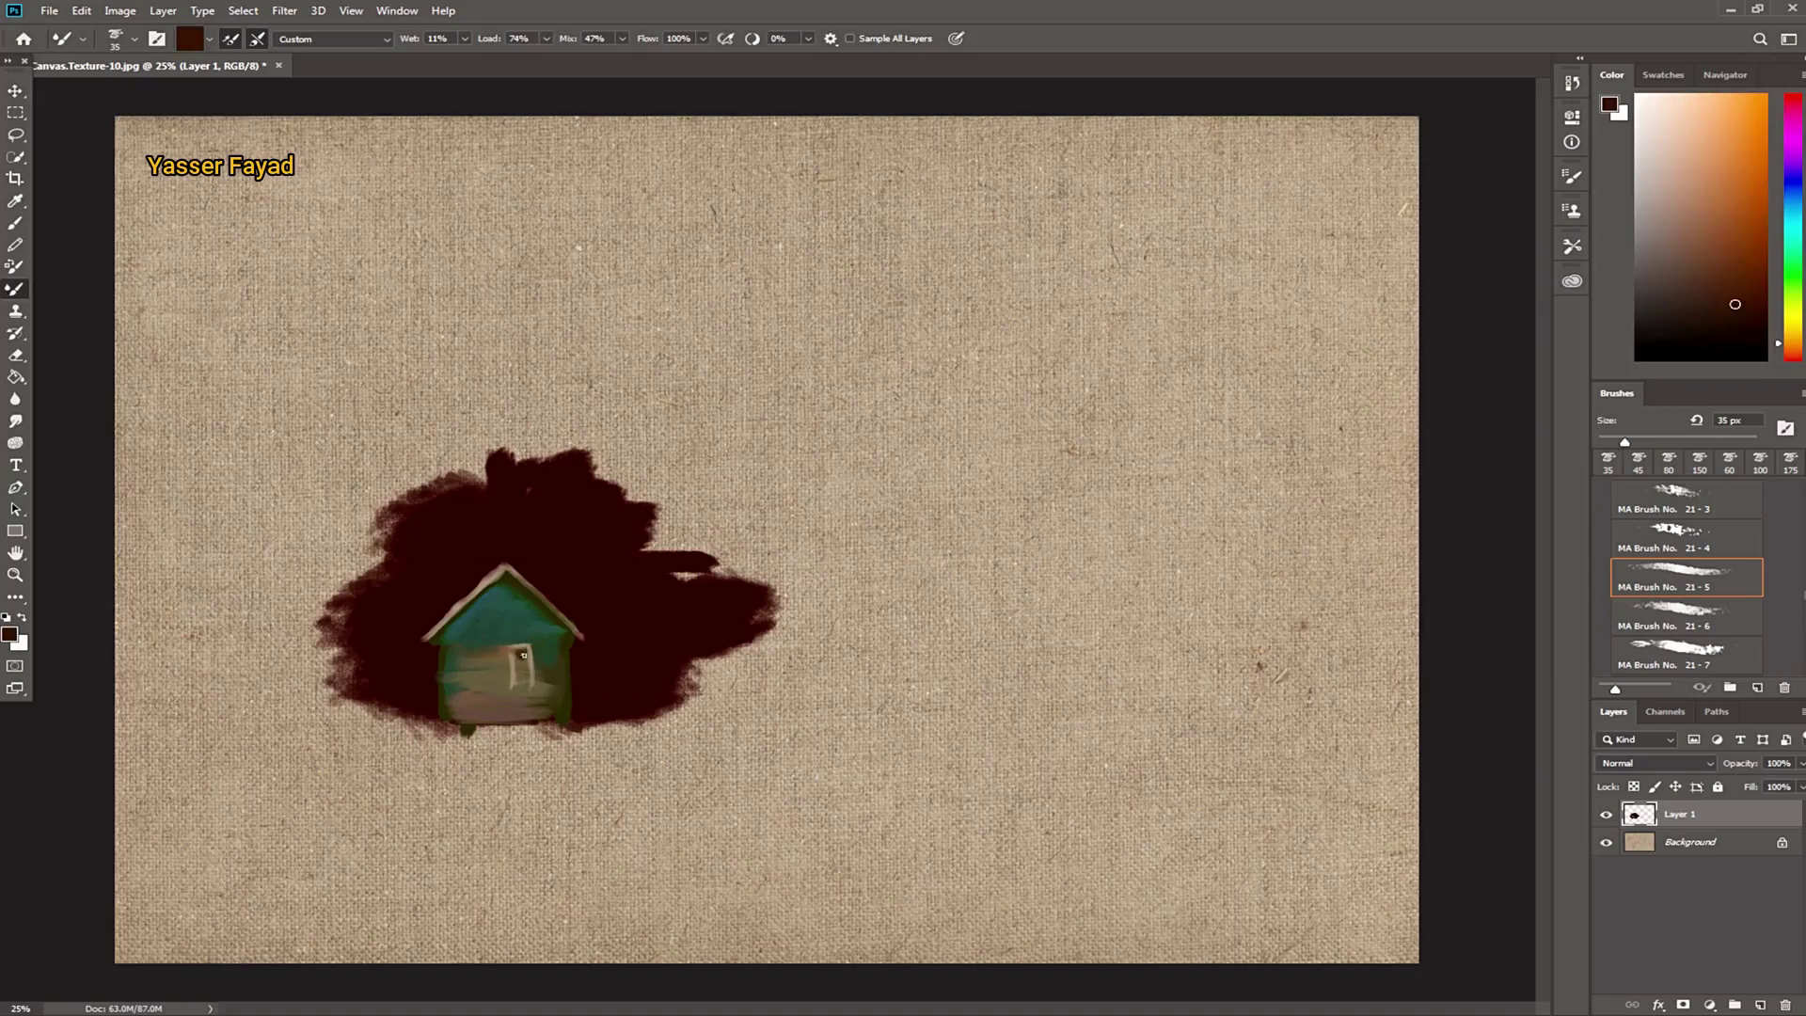
left_click(1726, 228)
Step: Sample the house's green and light beige, then pick dark brown adjusted to olive-brown
left_click(15, 201)
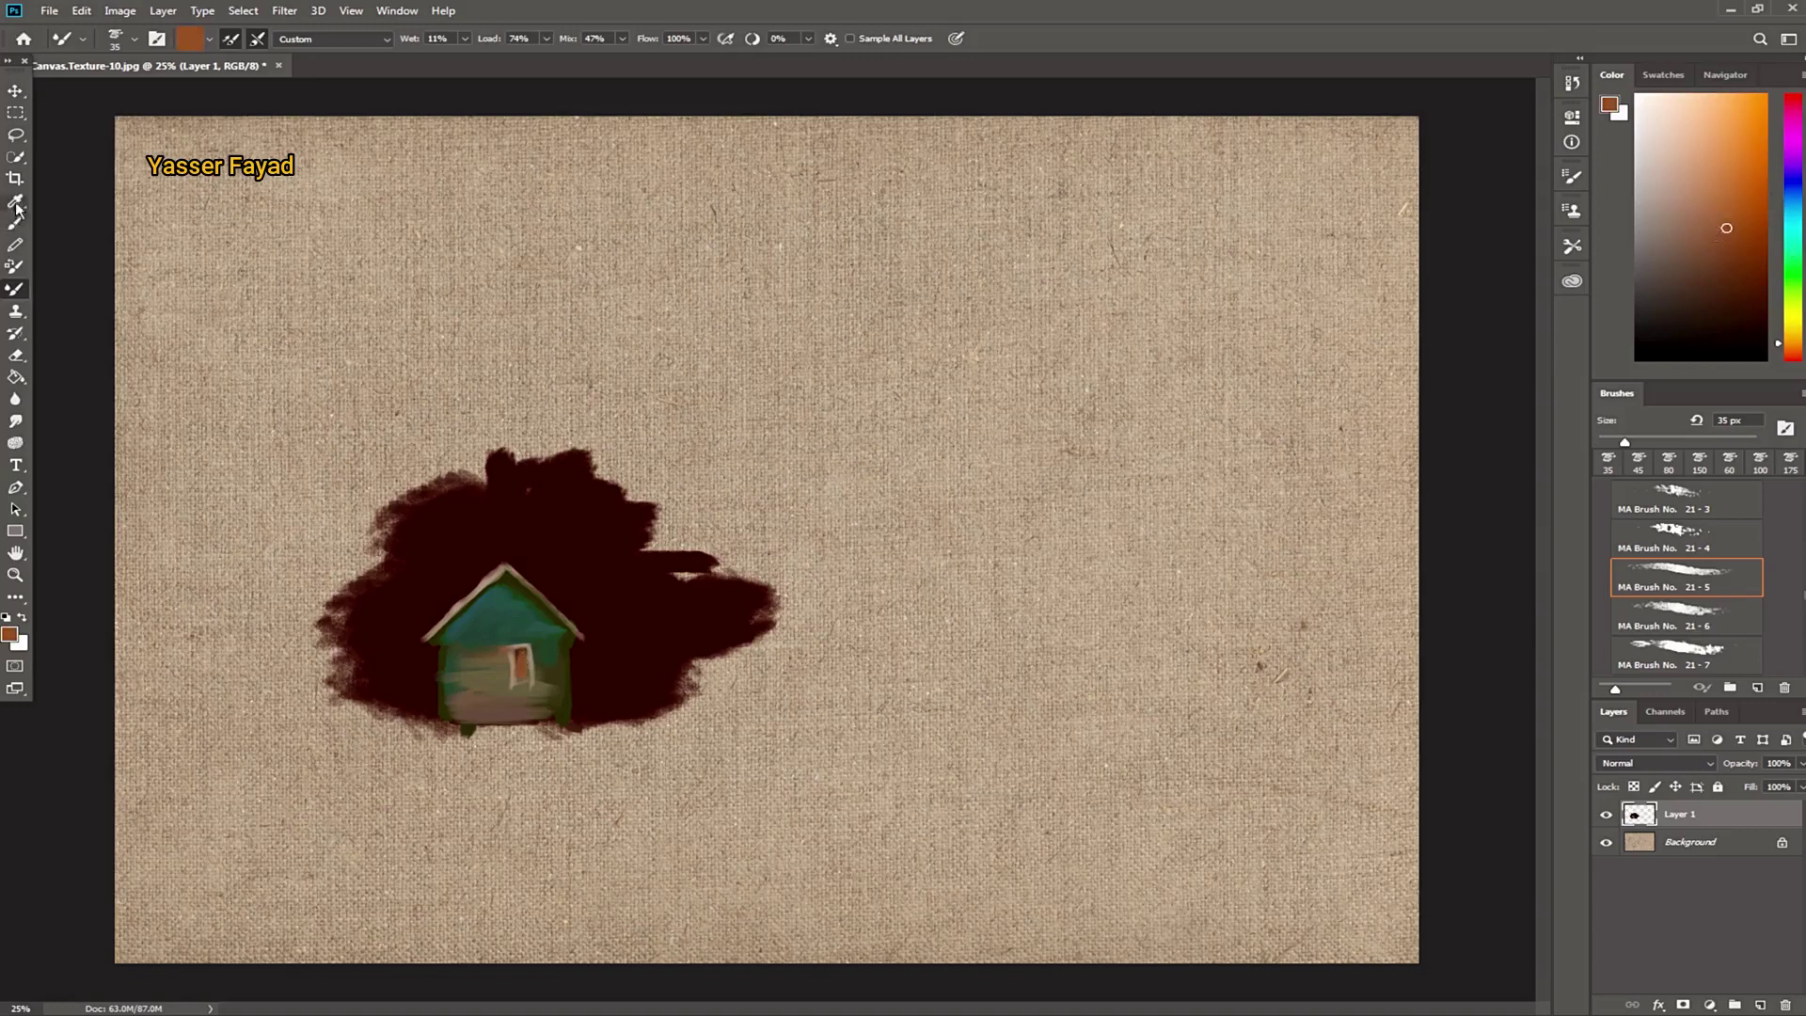
left_click(559, 632)
left_click(15, 288)
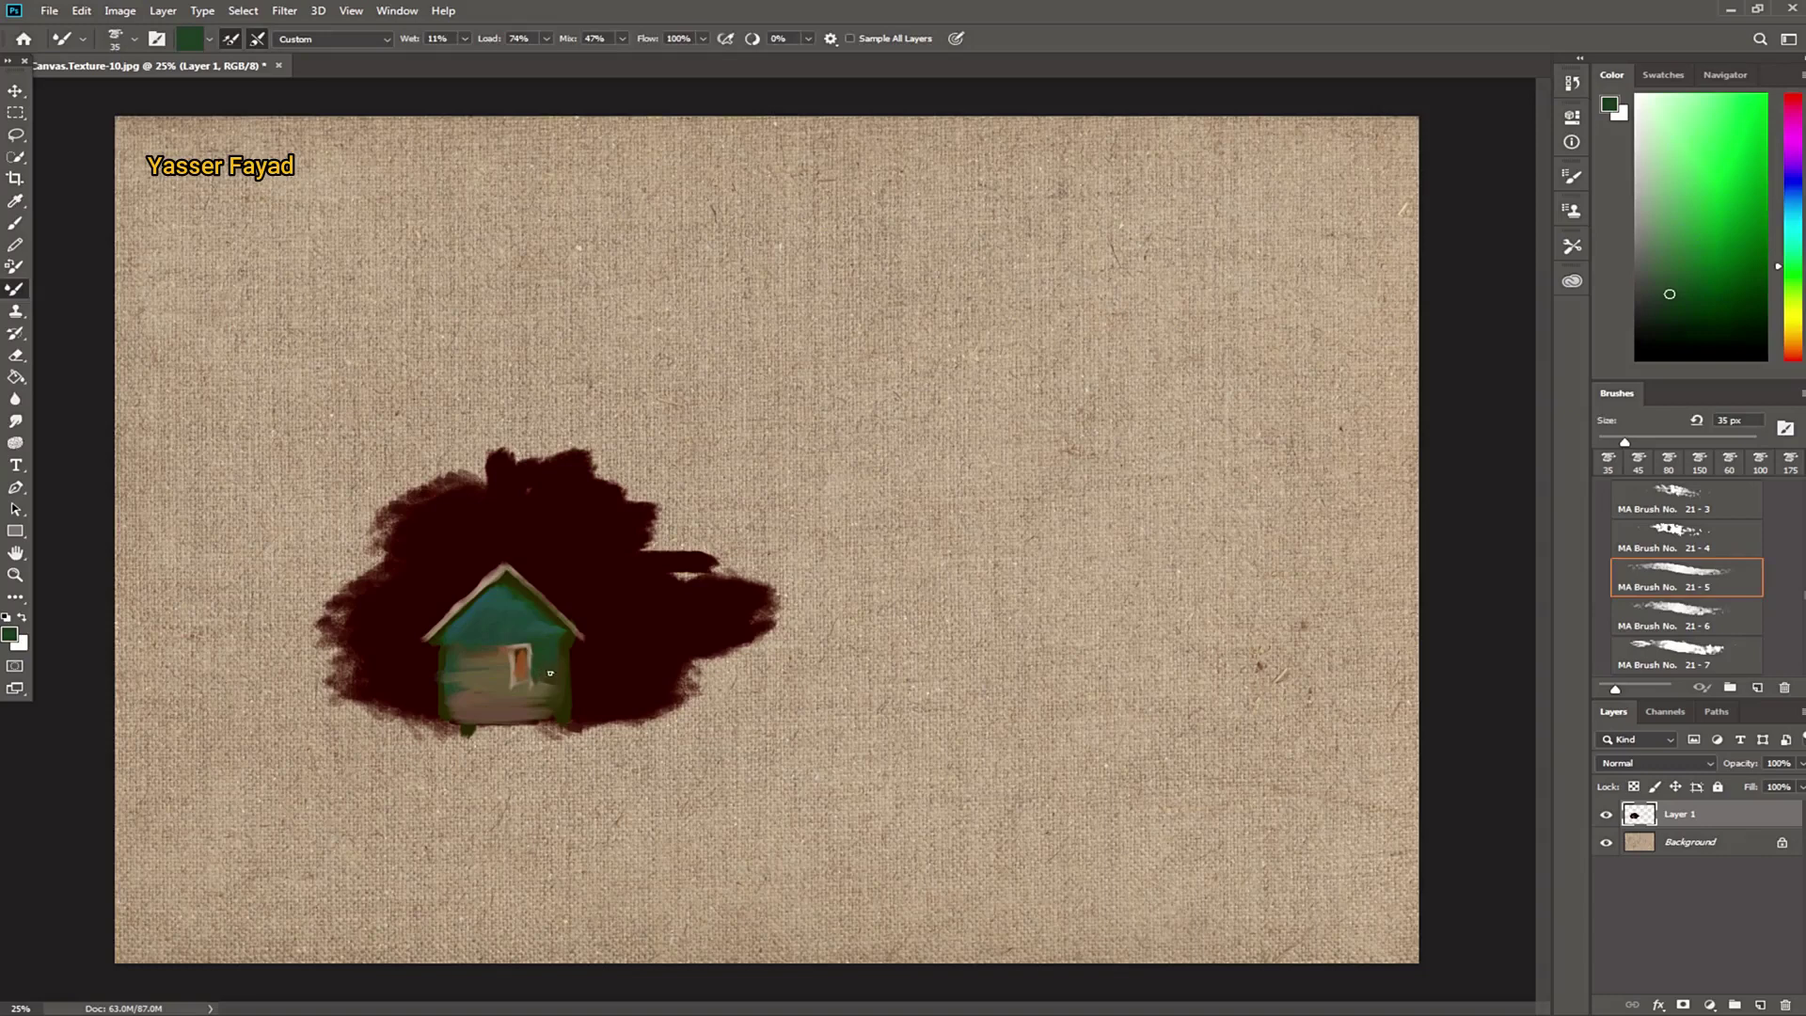
left_click(15, 201)
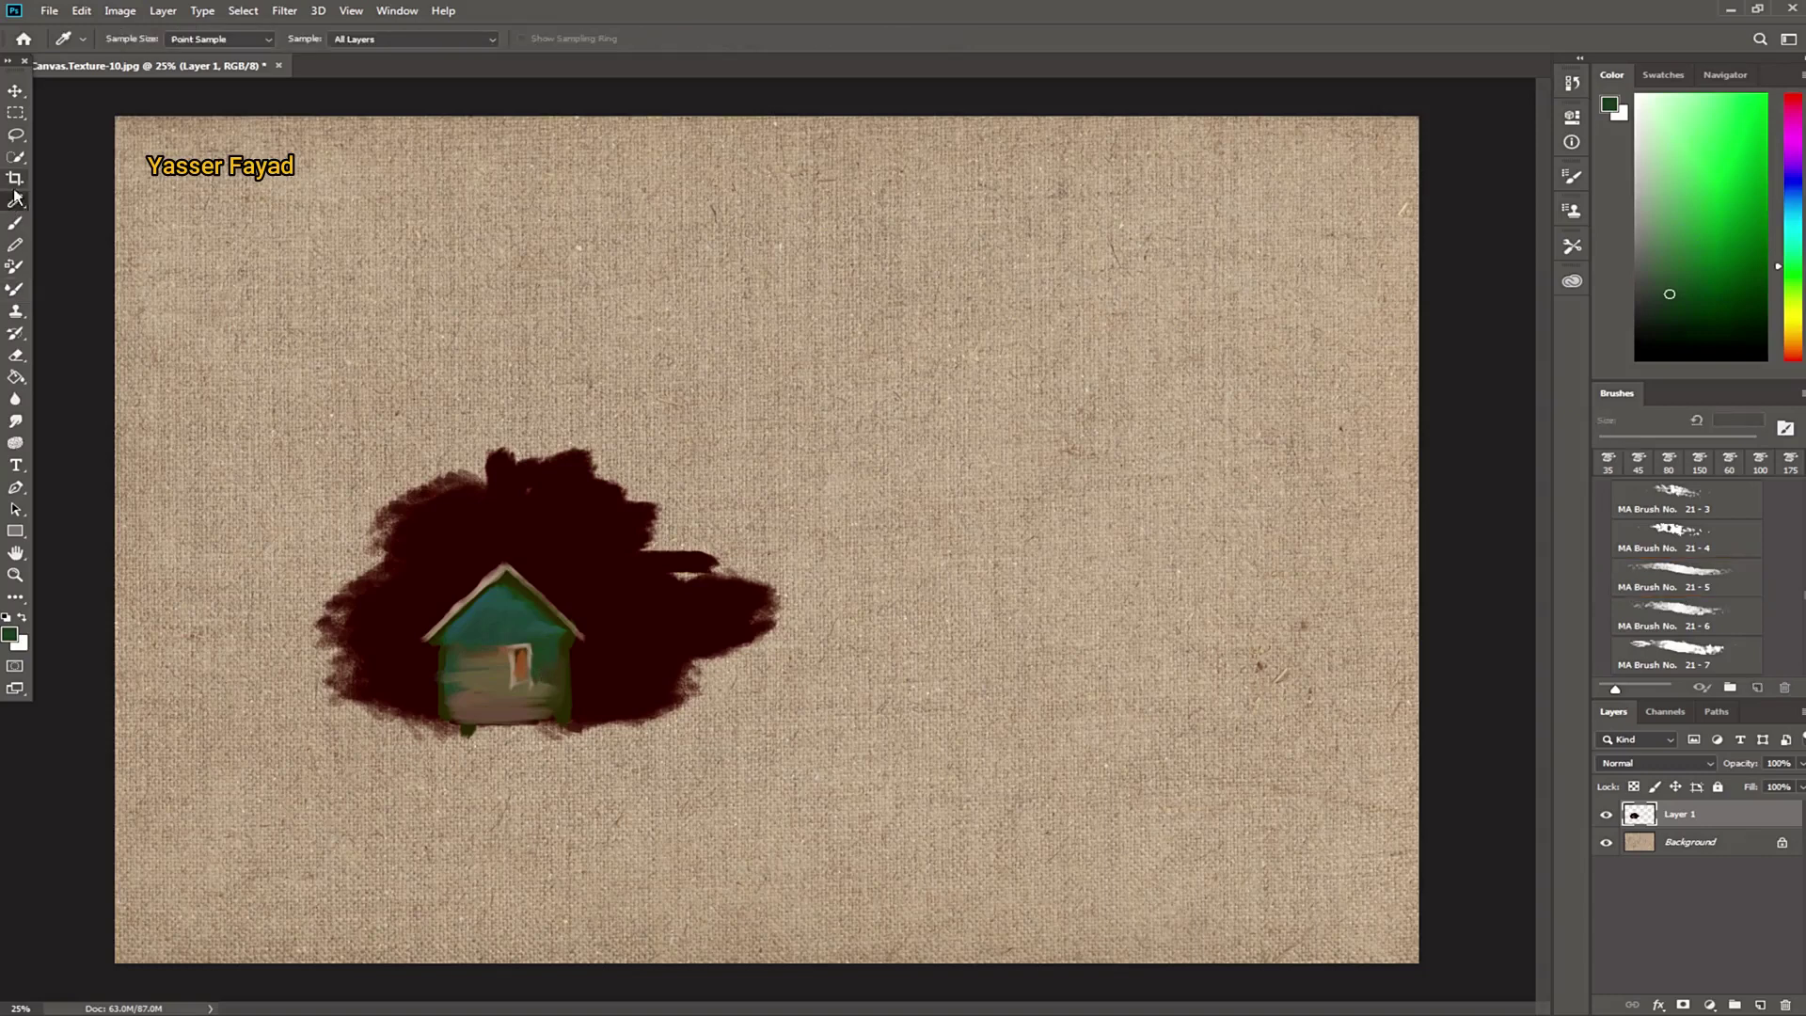
left_click(536, 649)
left_click(15, 289)
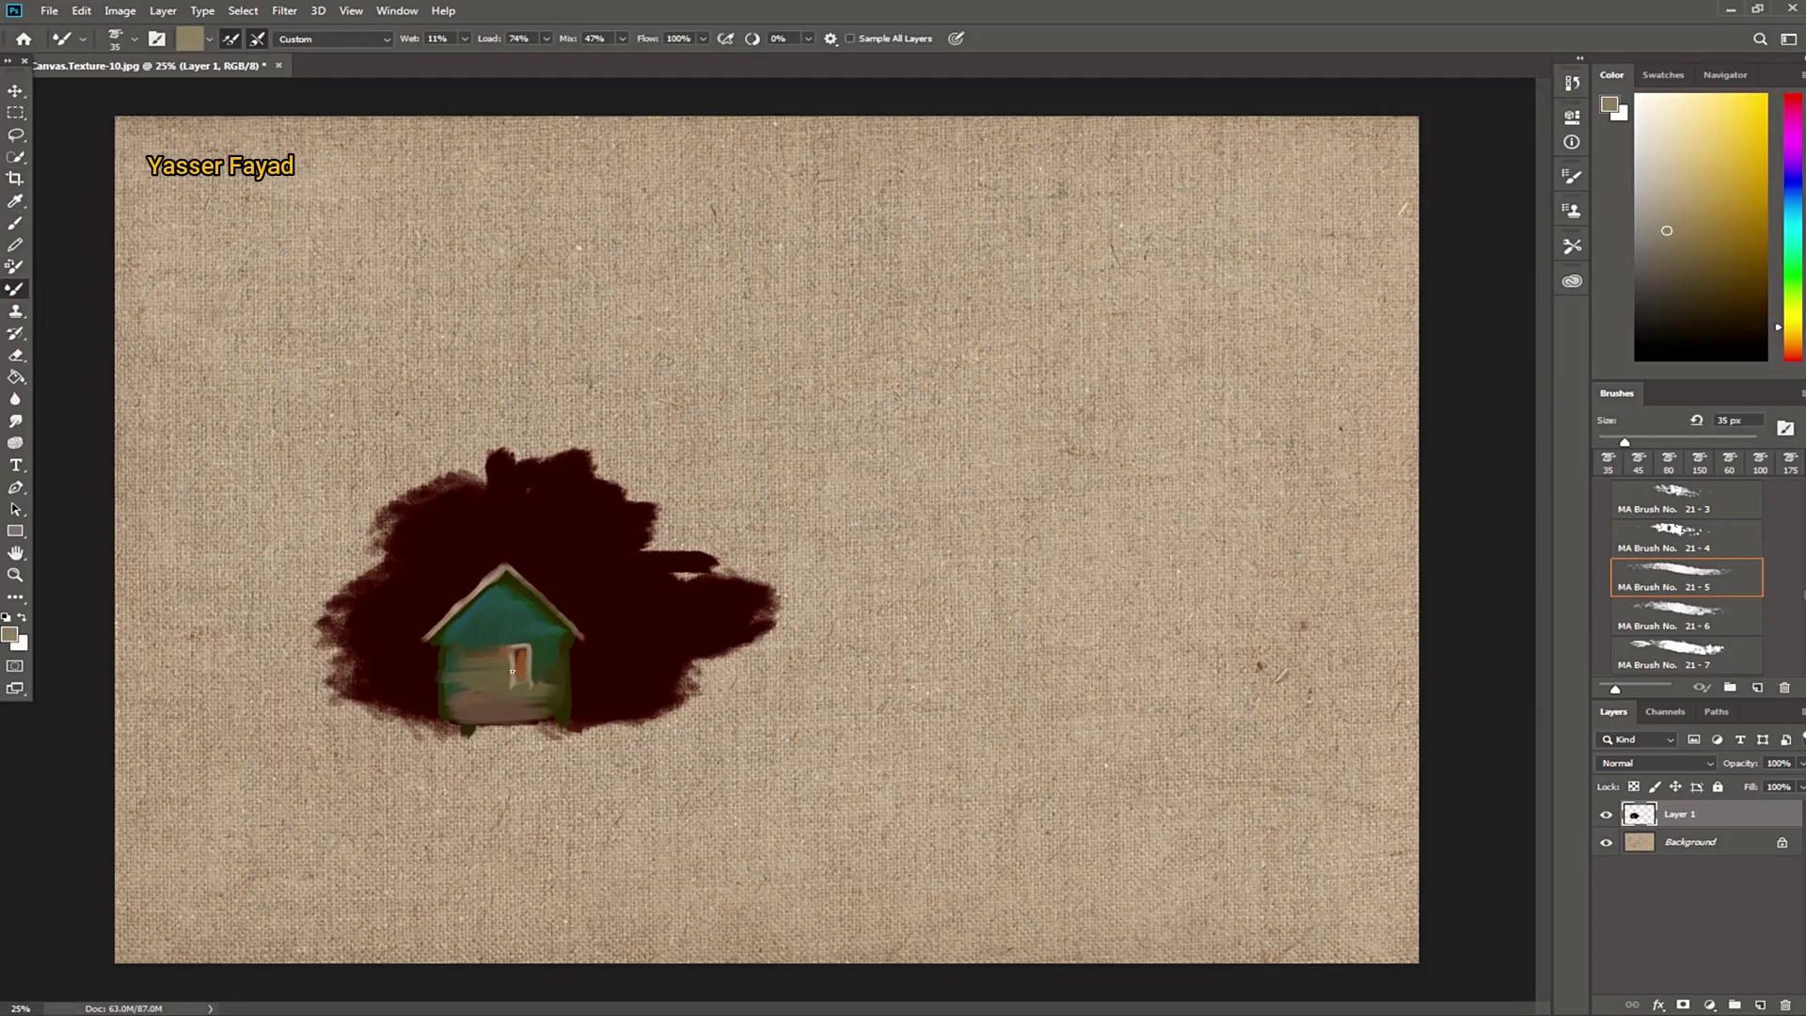
left_click(520, 651, "alt")
left_click_drag(1740, 282, 1751, 275)
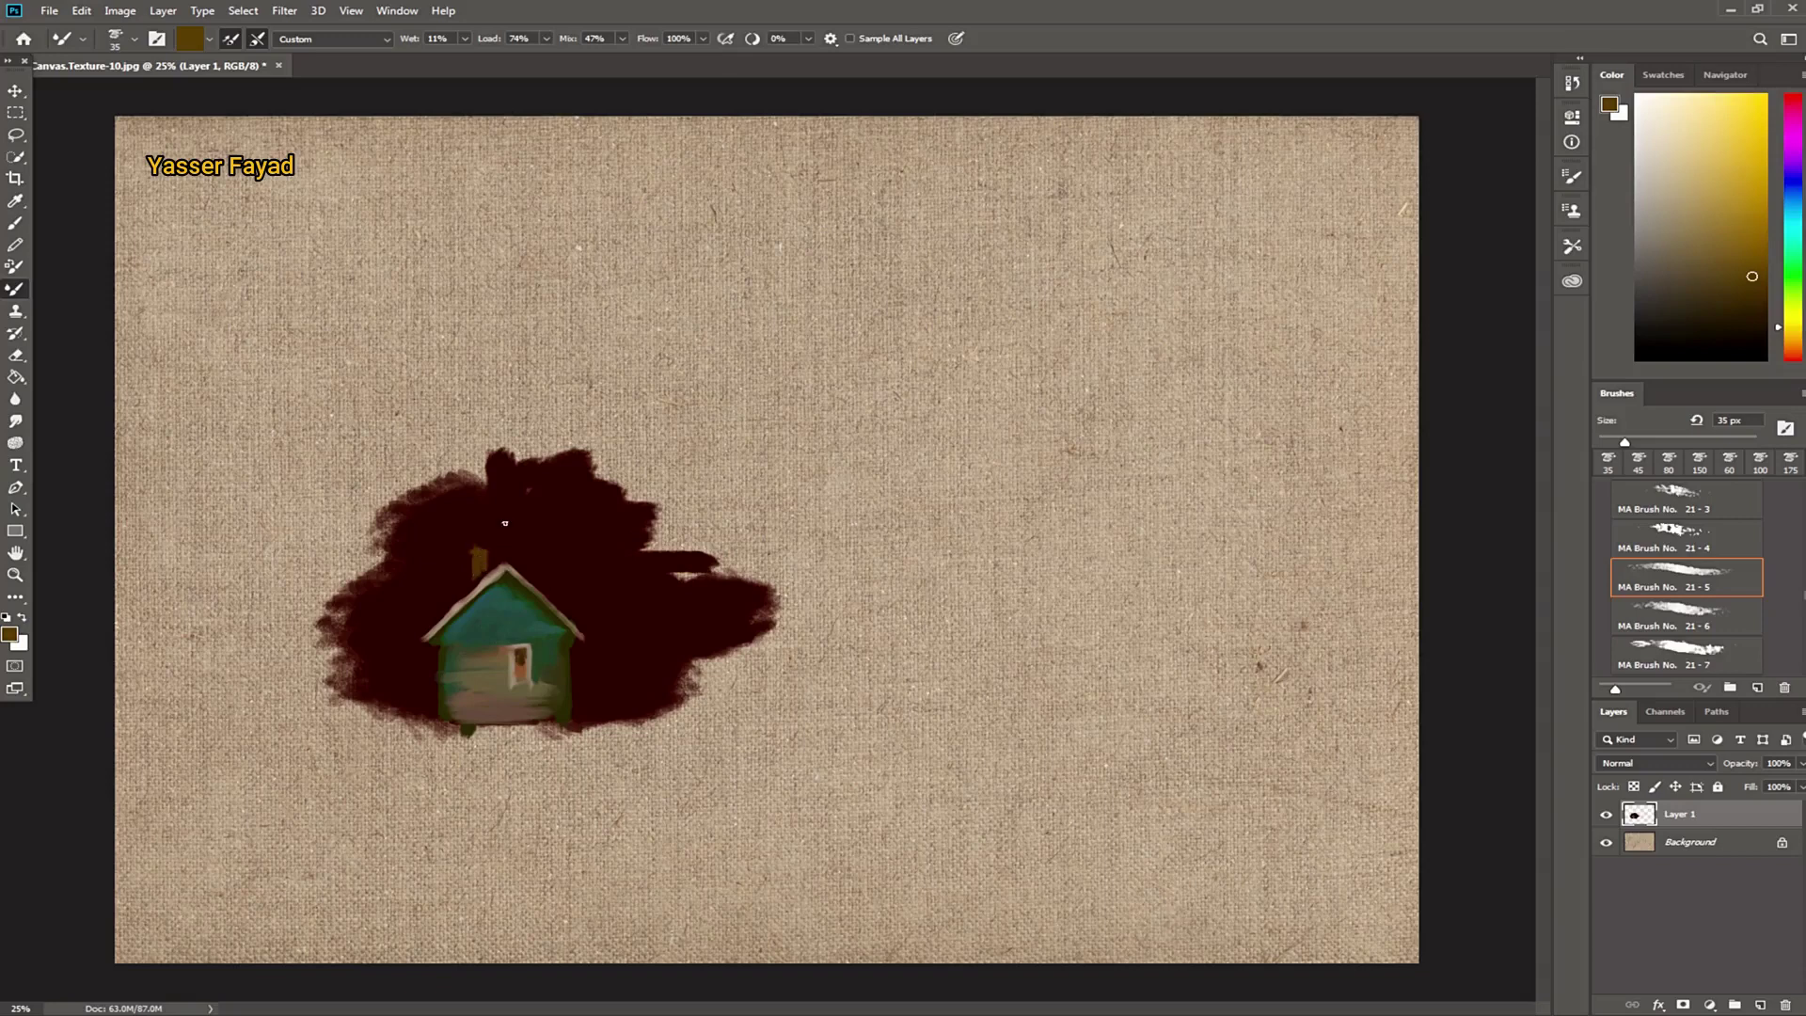
Step: Paint the house's right wall dark teal with 70 px, then 45 px strokes
left_click(1792, 213)
left_click(1693, 273)
key("bracketright")
mouse_move(581, 649)
left_mouse_down()
mouse_move(581, 720)
mouse_move(581, 661)
left_mouse_up()
key("bracketleft")
key("bracketleft")
key("bracketleft")
left_click_drag(586, 686, 592, 715)
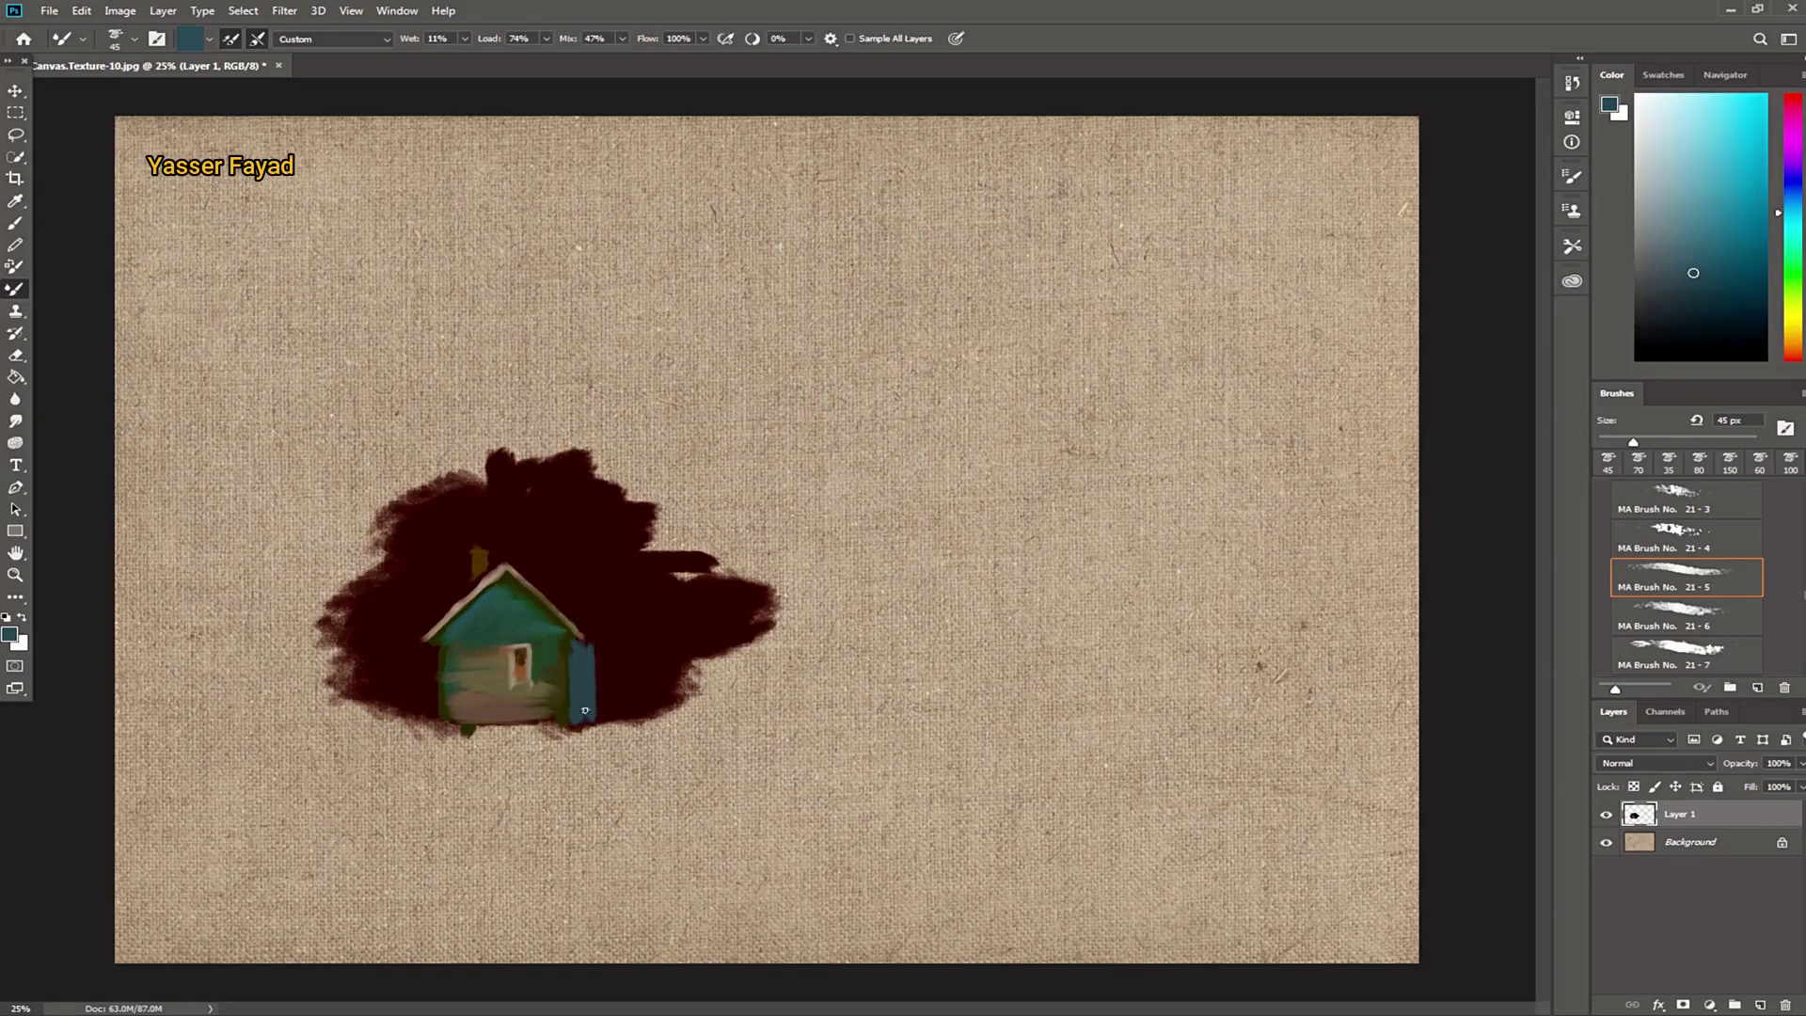
Step: Lighten the front wall and left wall with beige strokes
left_click_drag(1794, 212, 1793, 298)
left_click(1702, 301)
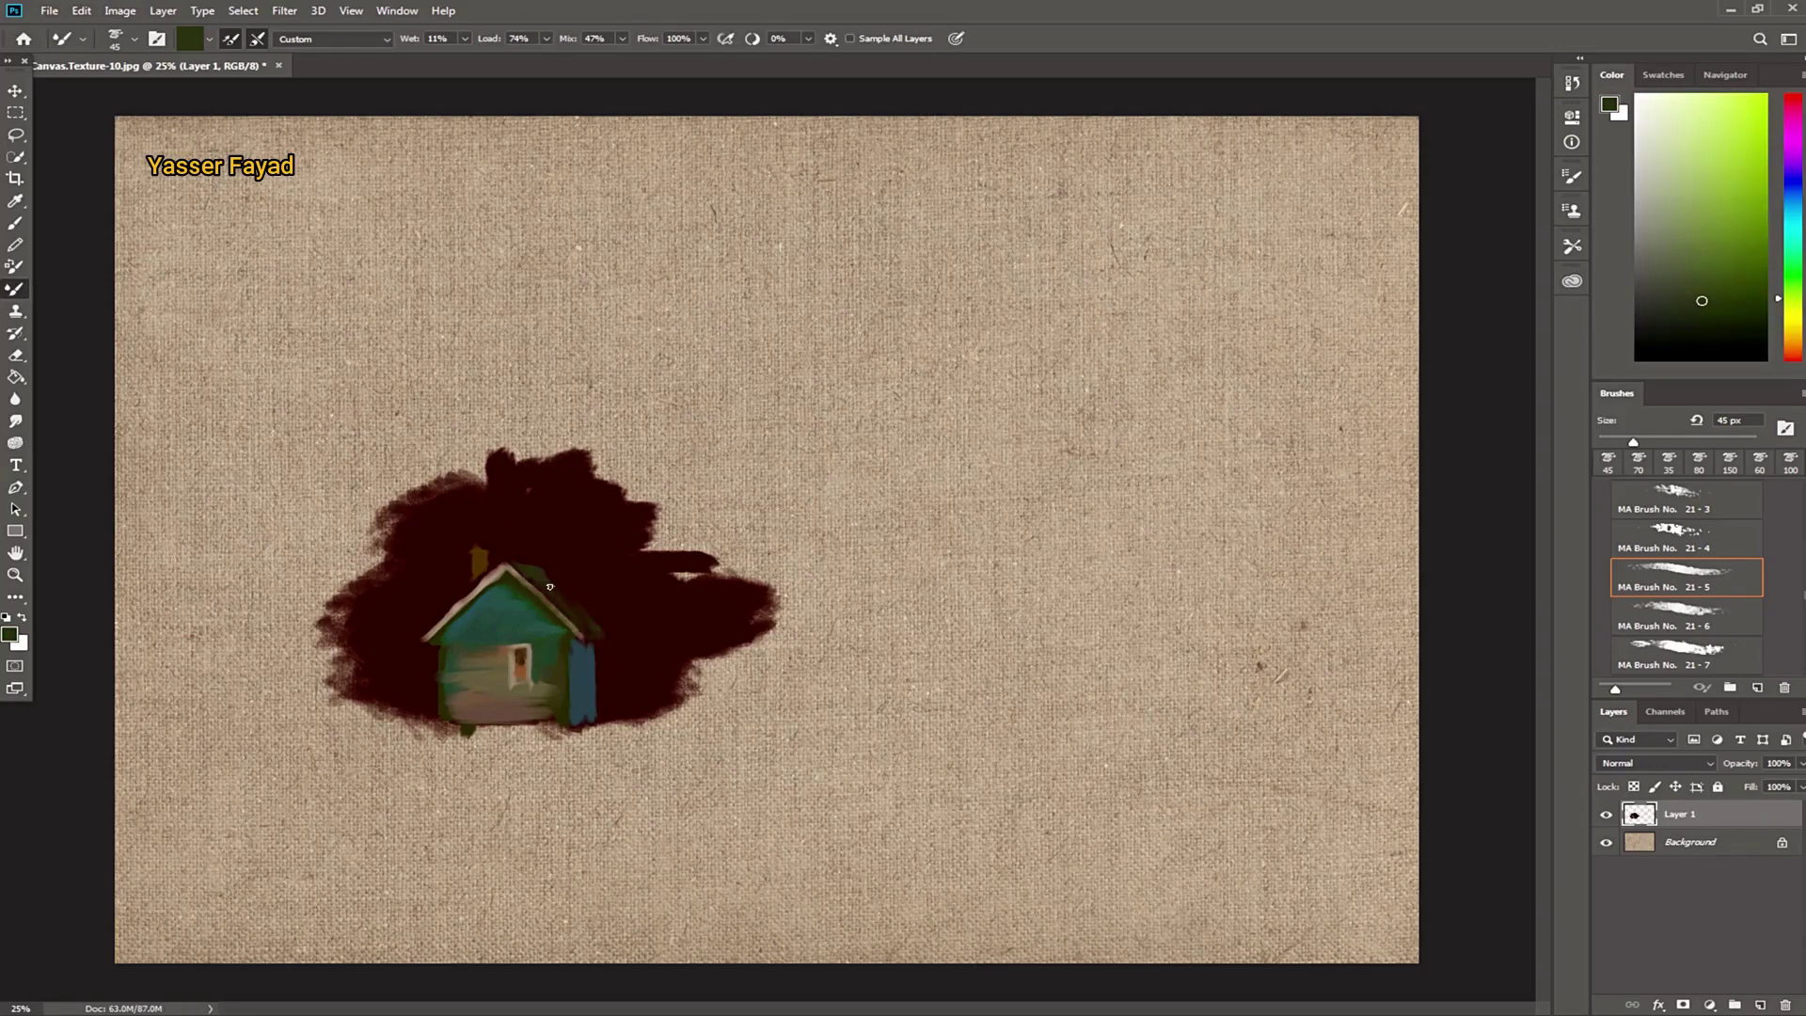
left_click_drag(1781, 320, 1780, 334)
left_click(1676, 228)
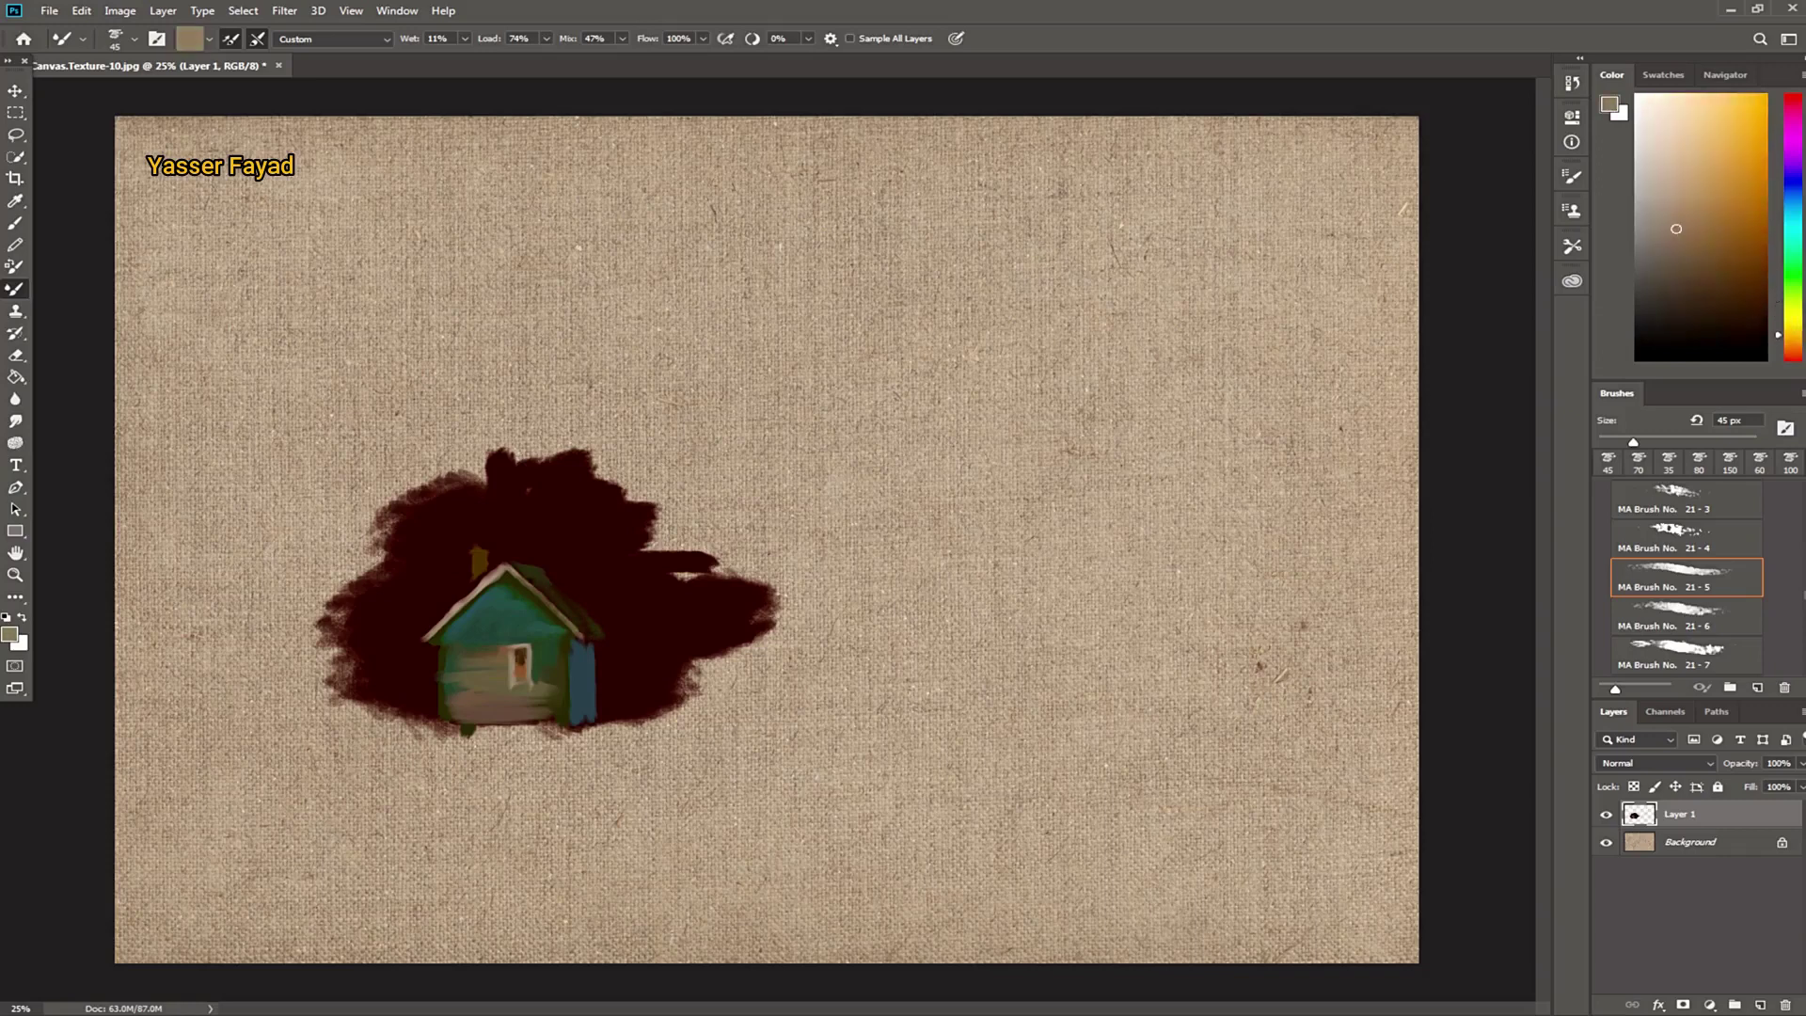
left_click_drag(476, 672, 498, 688)
mouse_move(448, 649)
left_mouse_down()
mouse_move(439, 711)
mouse_move(444, 662)
left_mouse_up()
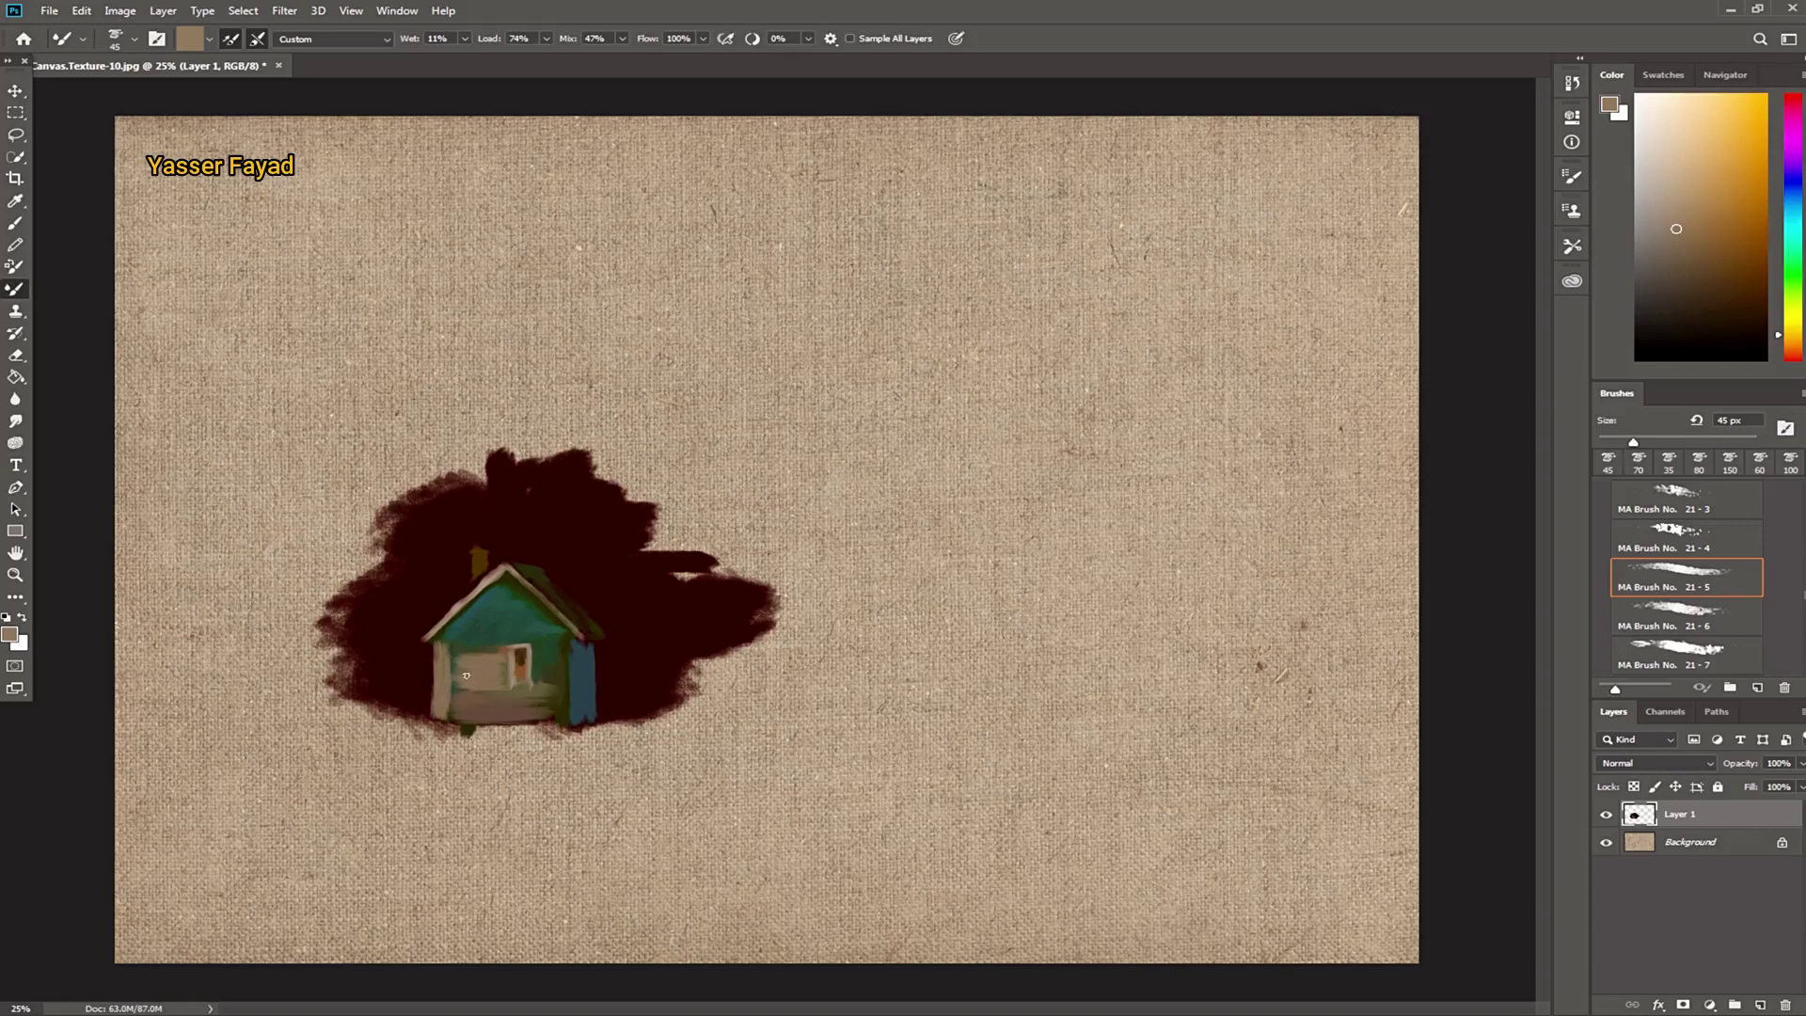
Step: Paint light green over the roof and enlarge the brush to 70 px
left_click(1792, 244)
left_click(1696, 201)
mouse_move(517, 628)
left_mouse_down()
mouse_move(466, 604)
mouse_move(499, 591)
mouse_move(453, 651)
left_mouse_up()
key("bracketright")
key("bracketright")
key("bracketright")
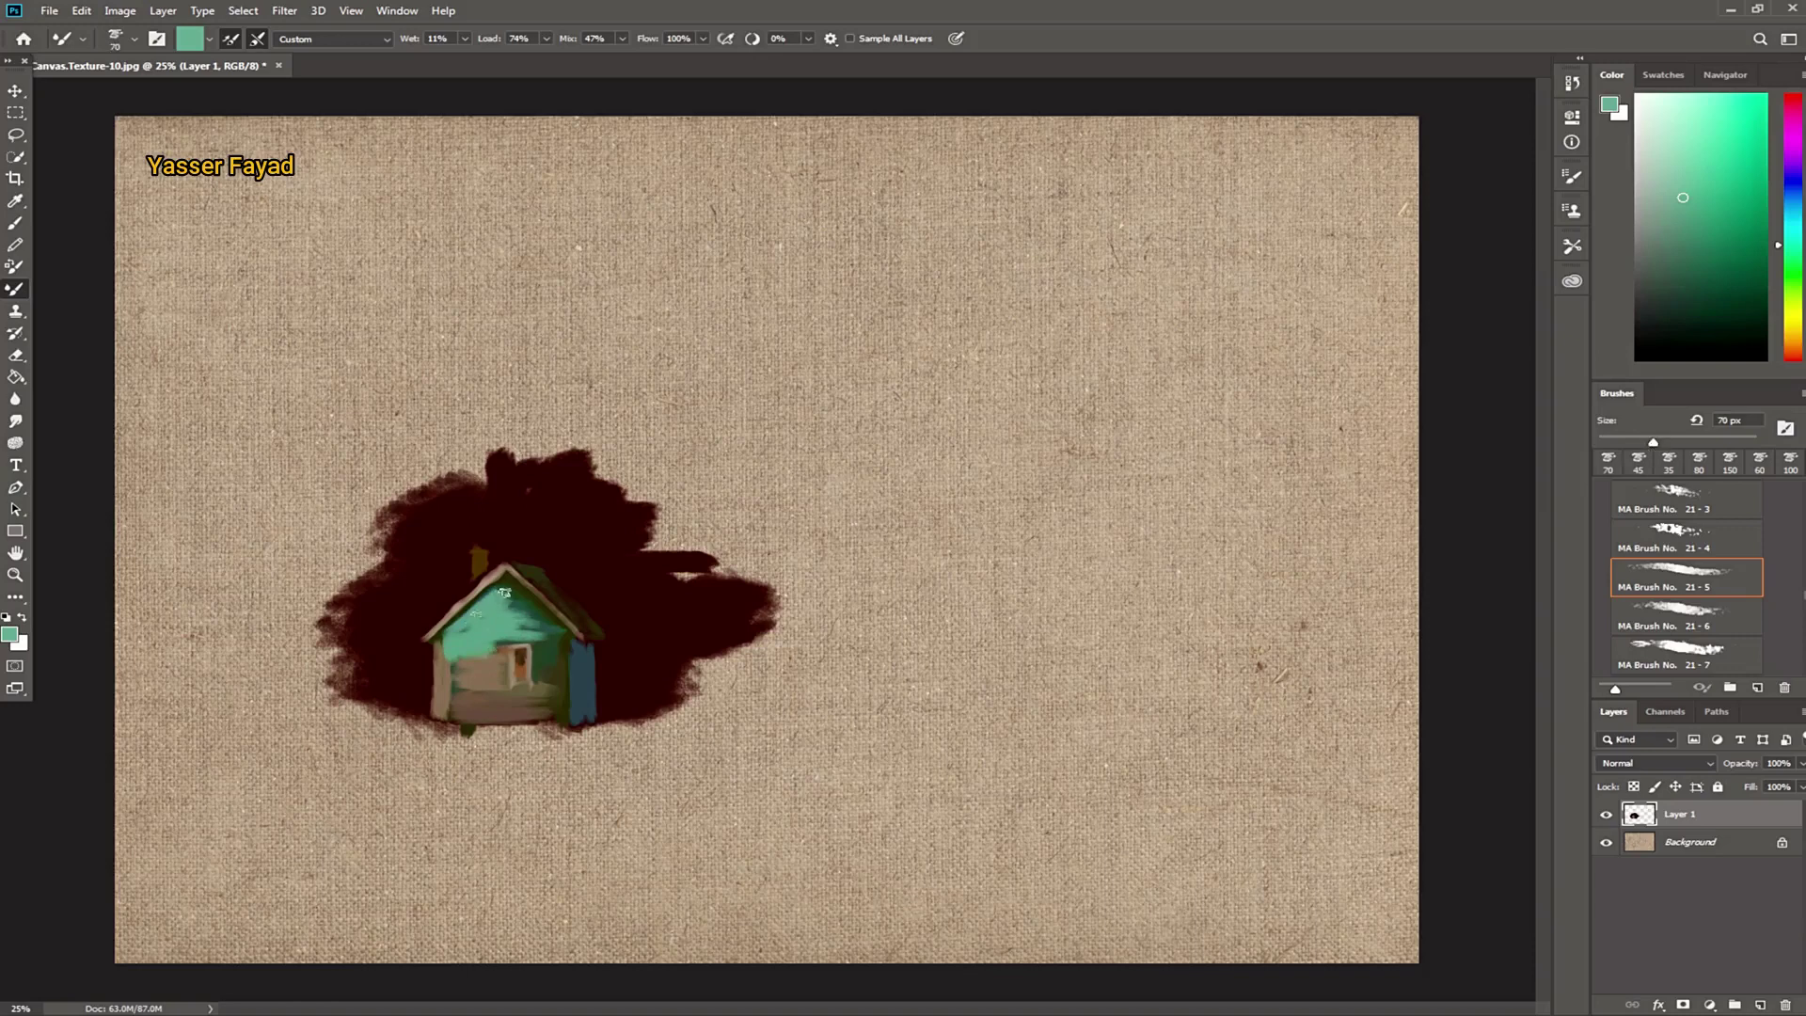
Step: Switch to MA Brush No. 21-6 and blend teal across the roof and front wall
left_click(1693, 616)
left_click(1672, 249)
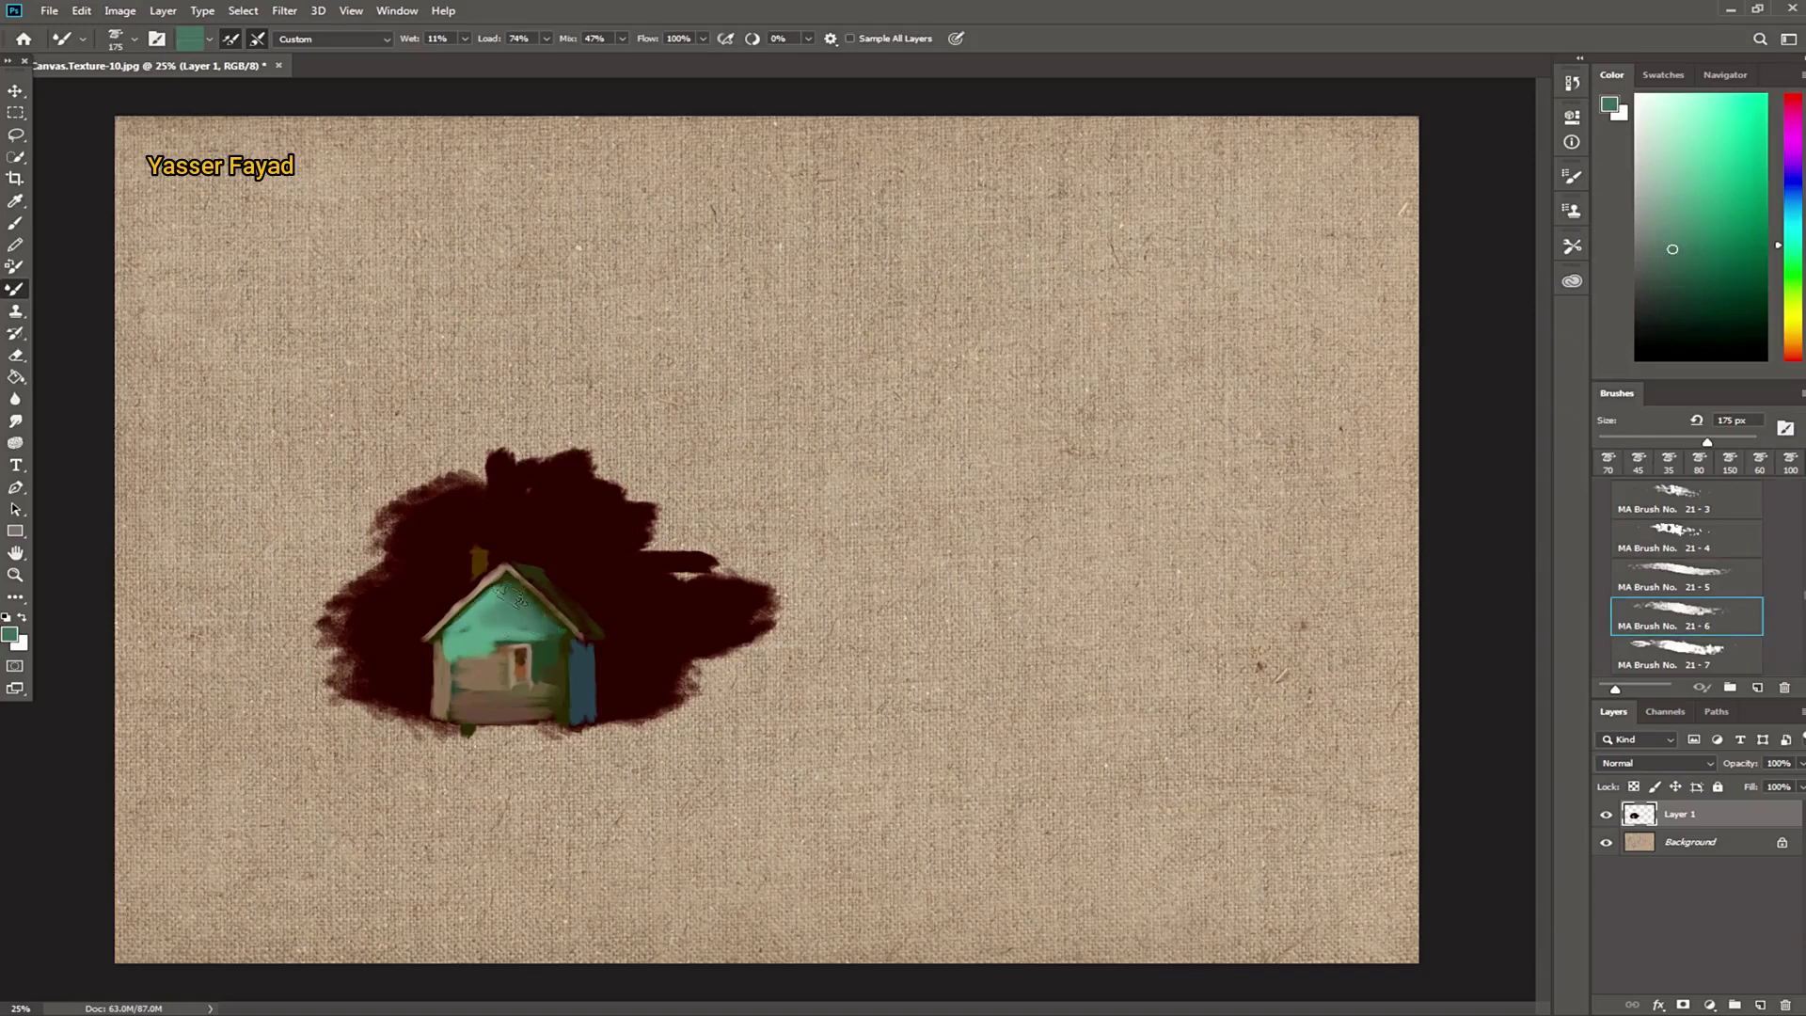
mouse_move(480, 609)
left_mouse_down()
mouse_move(483, 659)
mouse_move(549, 673)
mouse_move(497, 672)
left_mouse_up()
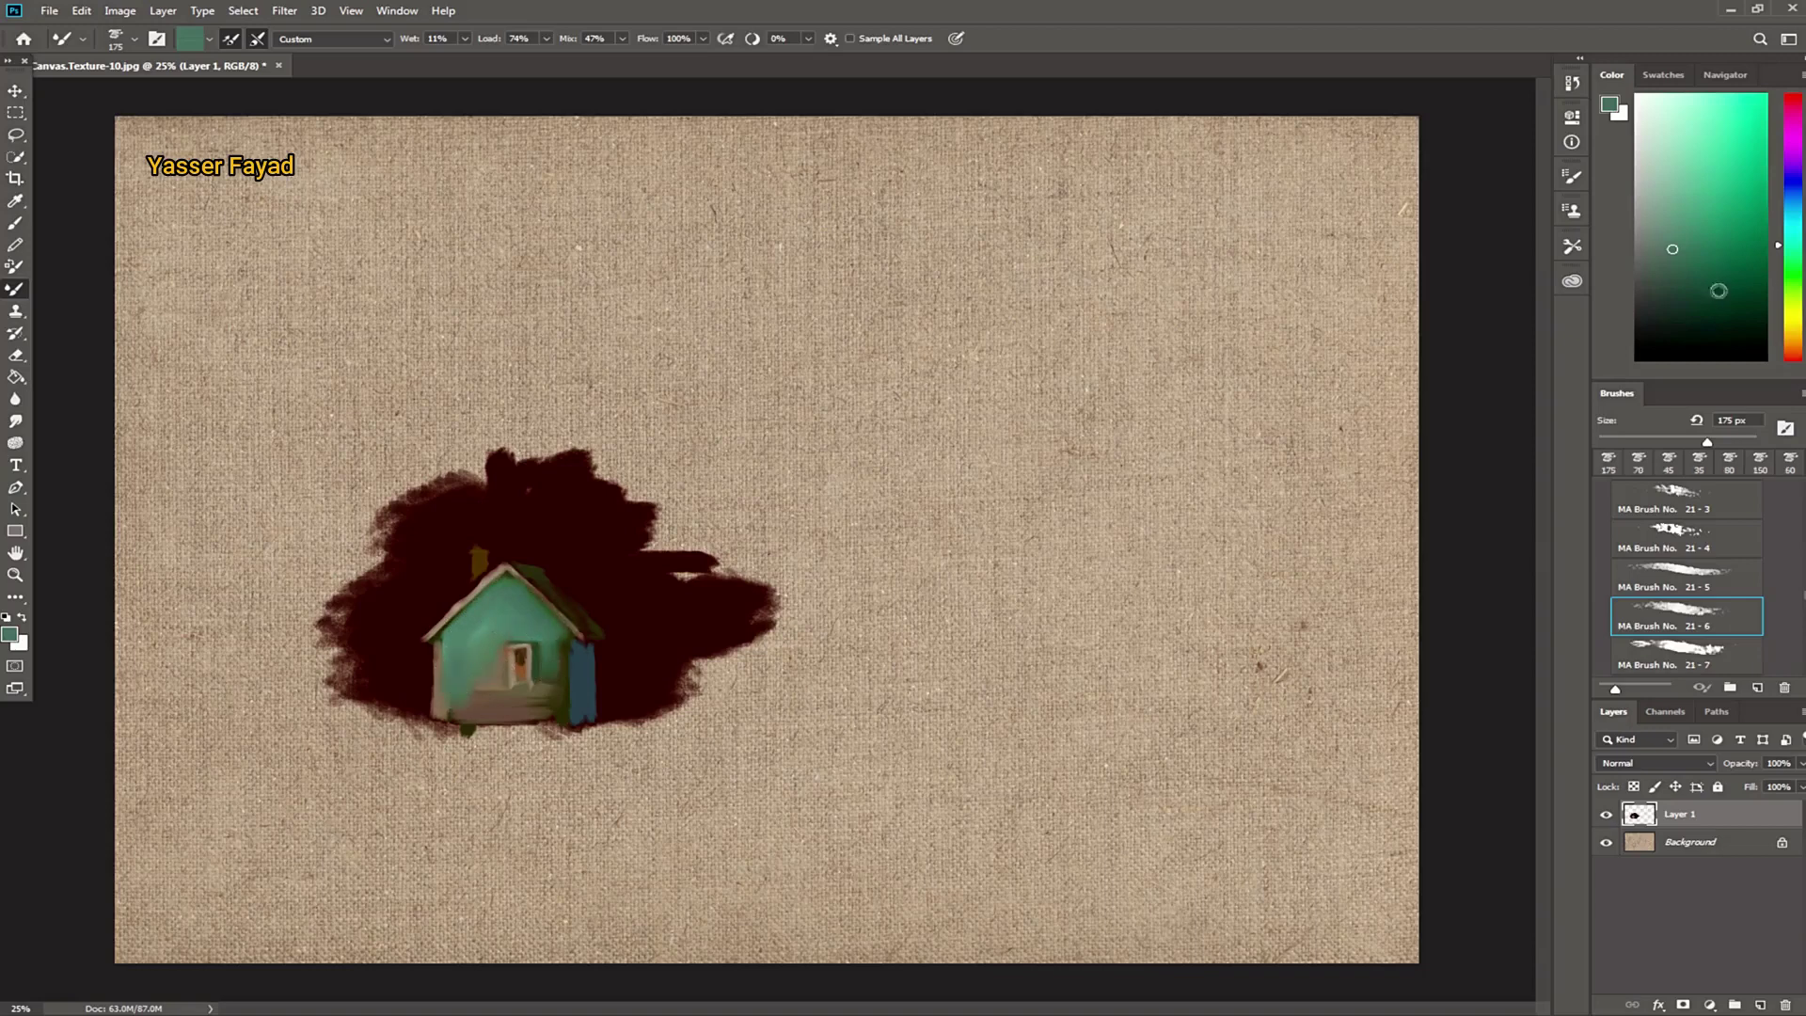
Step: Paint and smooth a dark green side wing left of the house with 150 and 60 px brushes
left_click(1706, 290)
key("bracketleft")
key("bracketleft")
key("bracketleft")
key("bracketleft")
mouse_move(461, 599)
left_mouse_down()
mouse_move(381, 600)
mouse_move(358, 626)
mouse_move(363, 704)
left_mouse_up()
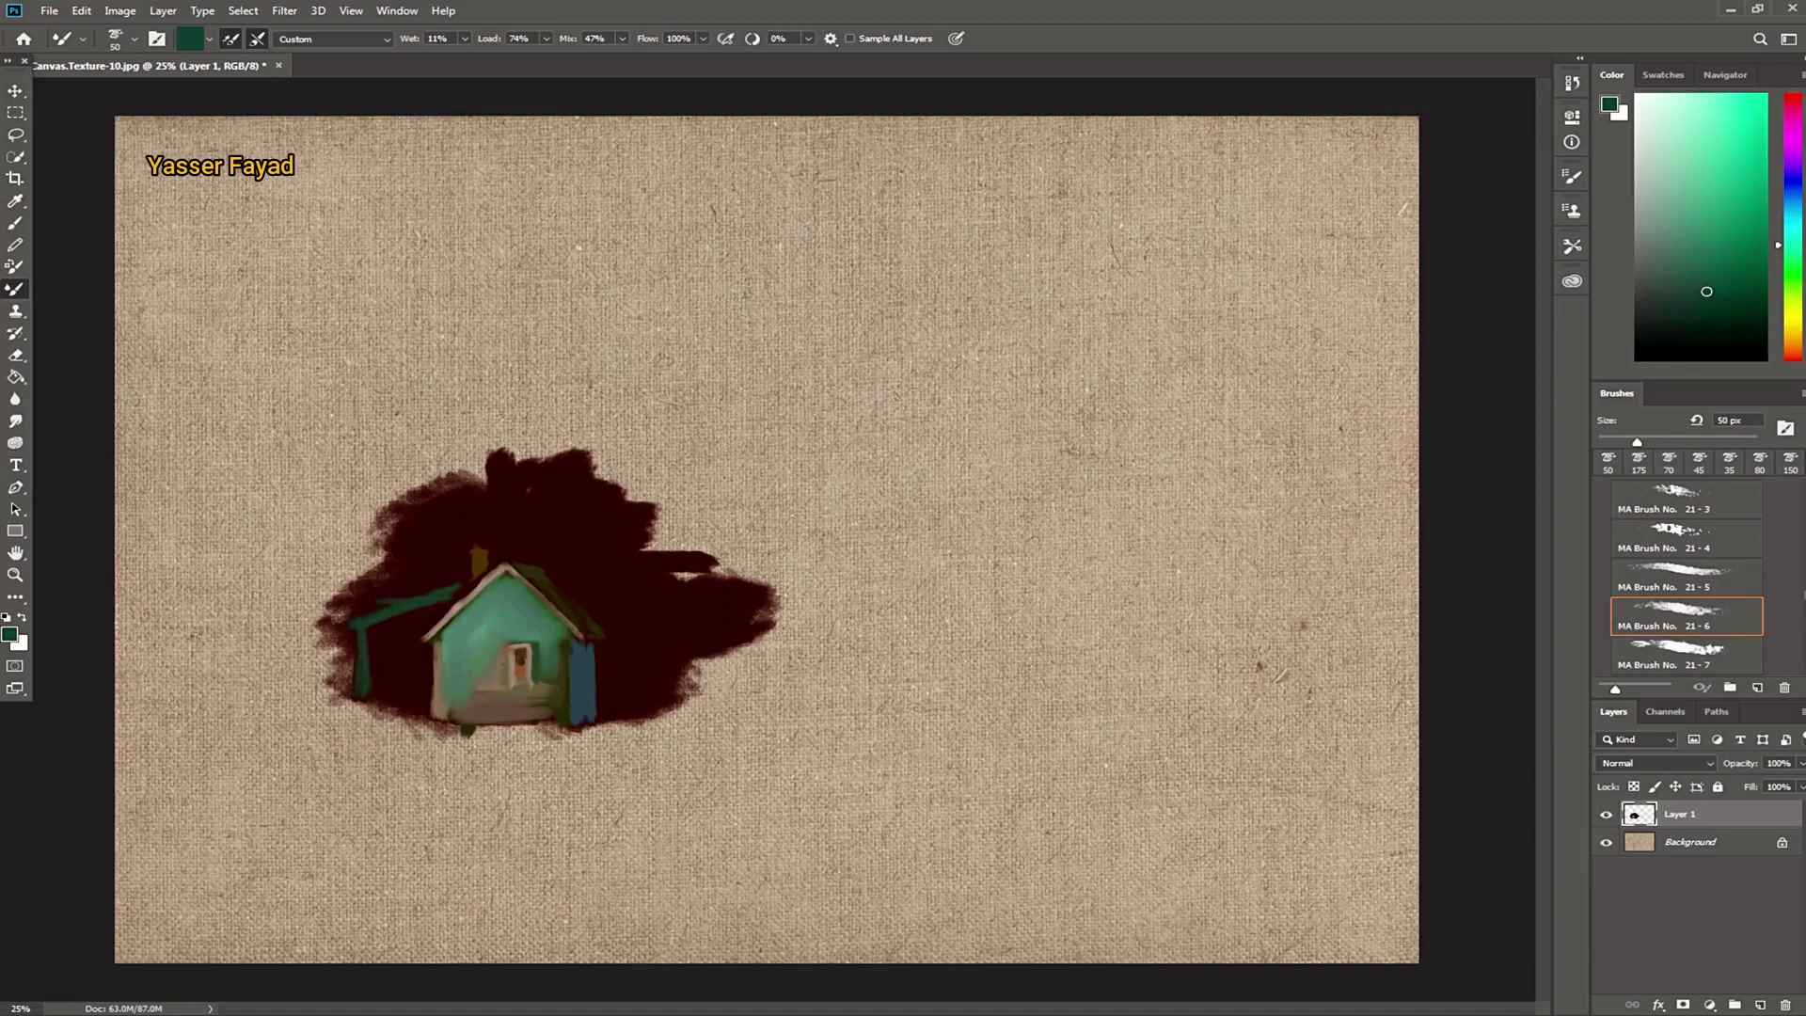
mouse_move(368, 628)
left_mouse_down()
mouse_move(405, 677)
mouse_move(412, 628)
left_mouse_up()
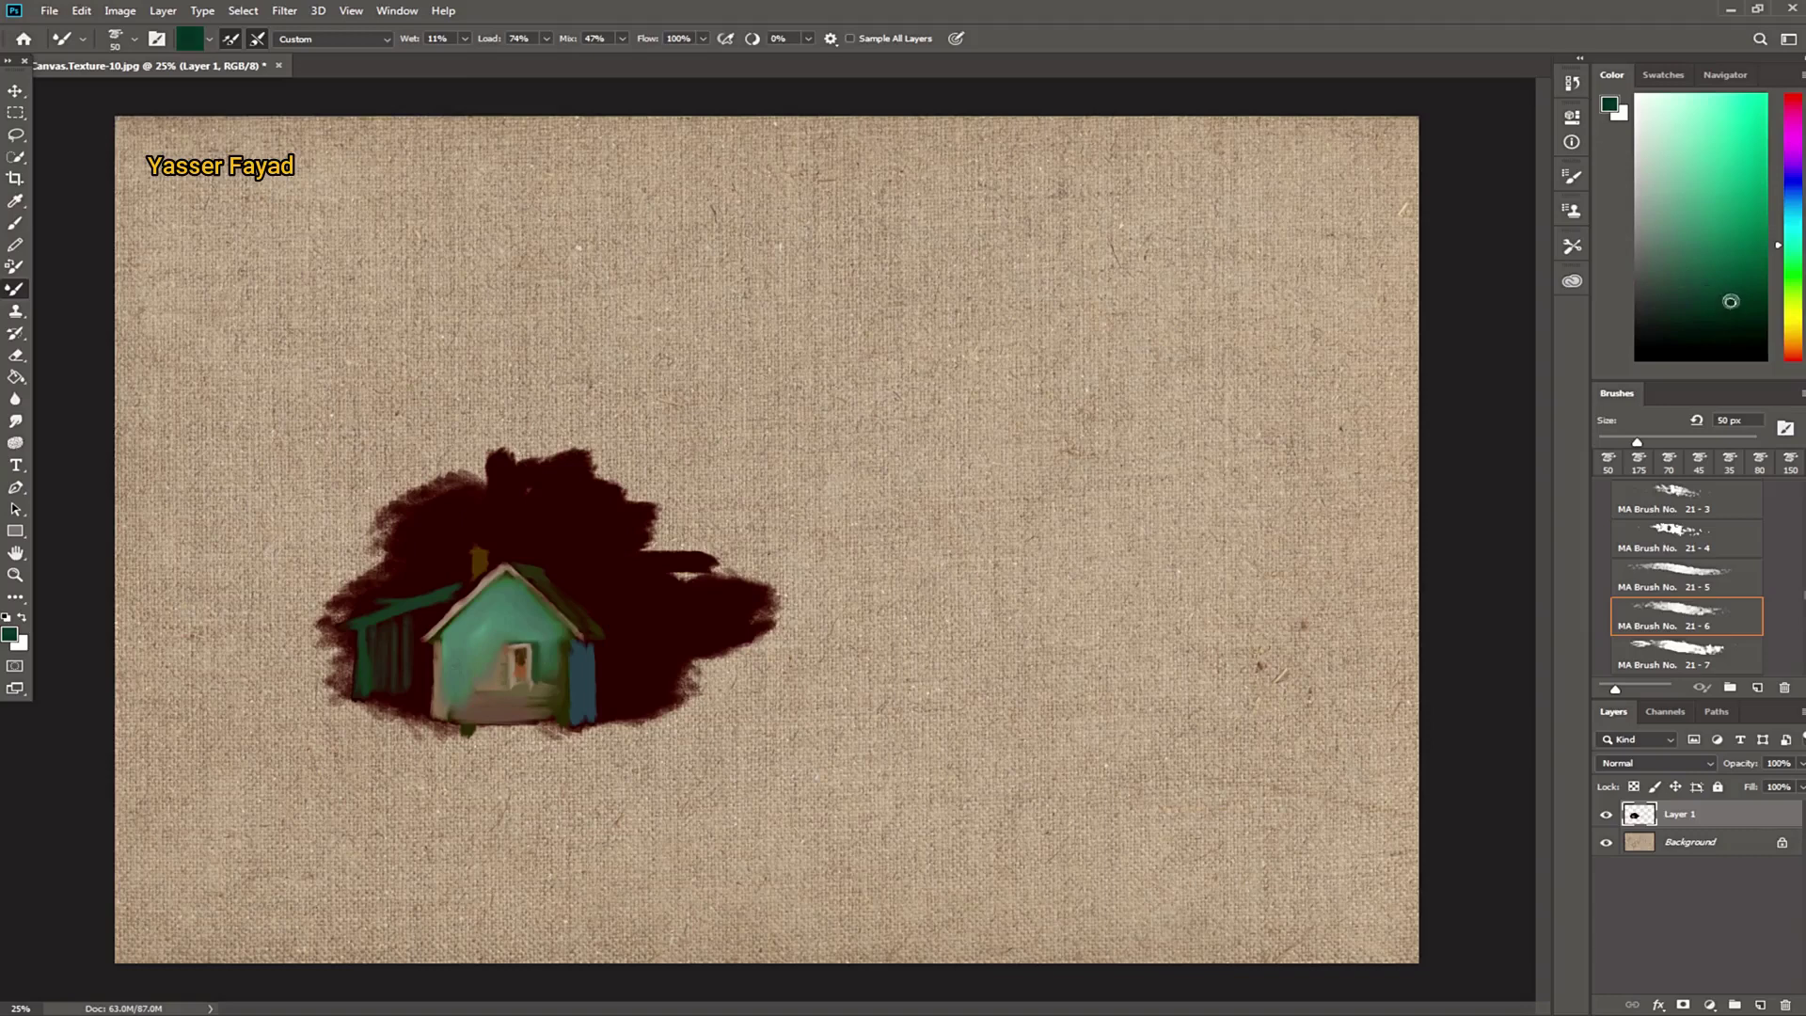
key("bracketleft")
key("bracketright")
key("bracketright")
left_click_drag(417, 663, 430, 603)
left_click_drag(423, 678, 425, 618)
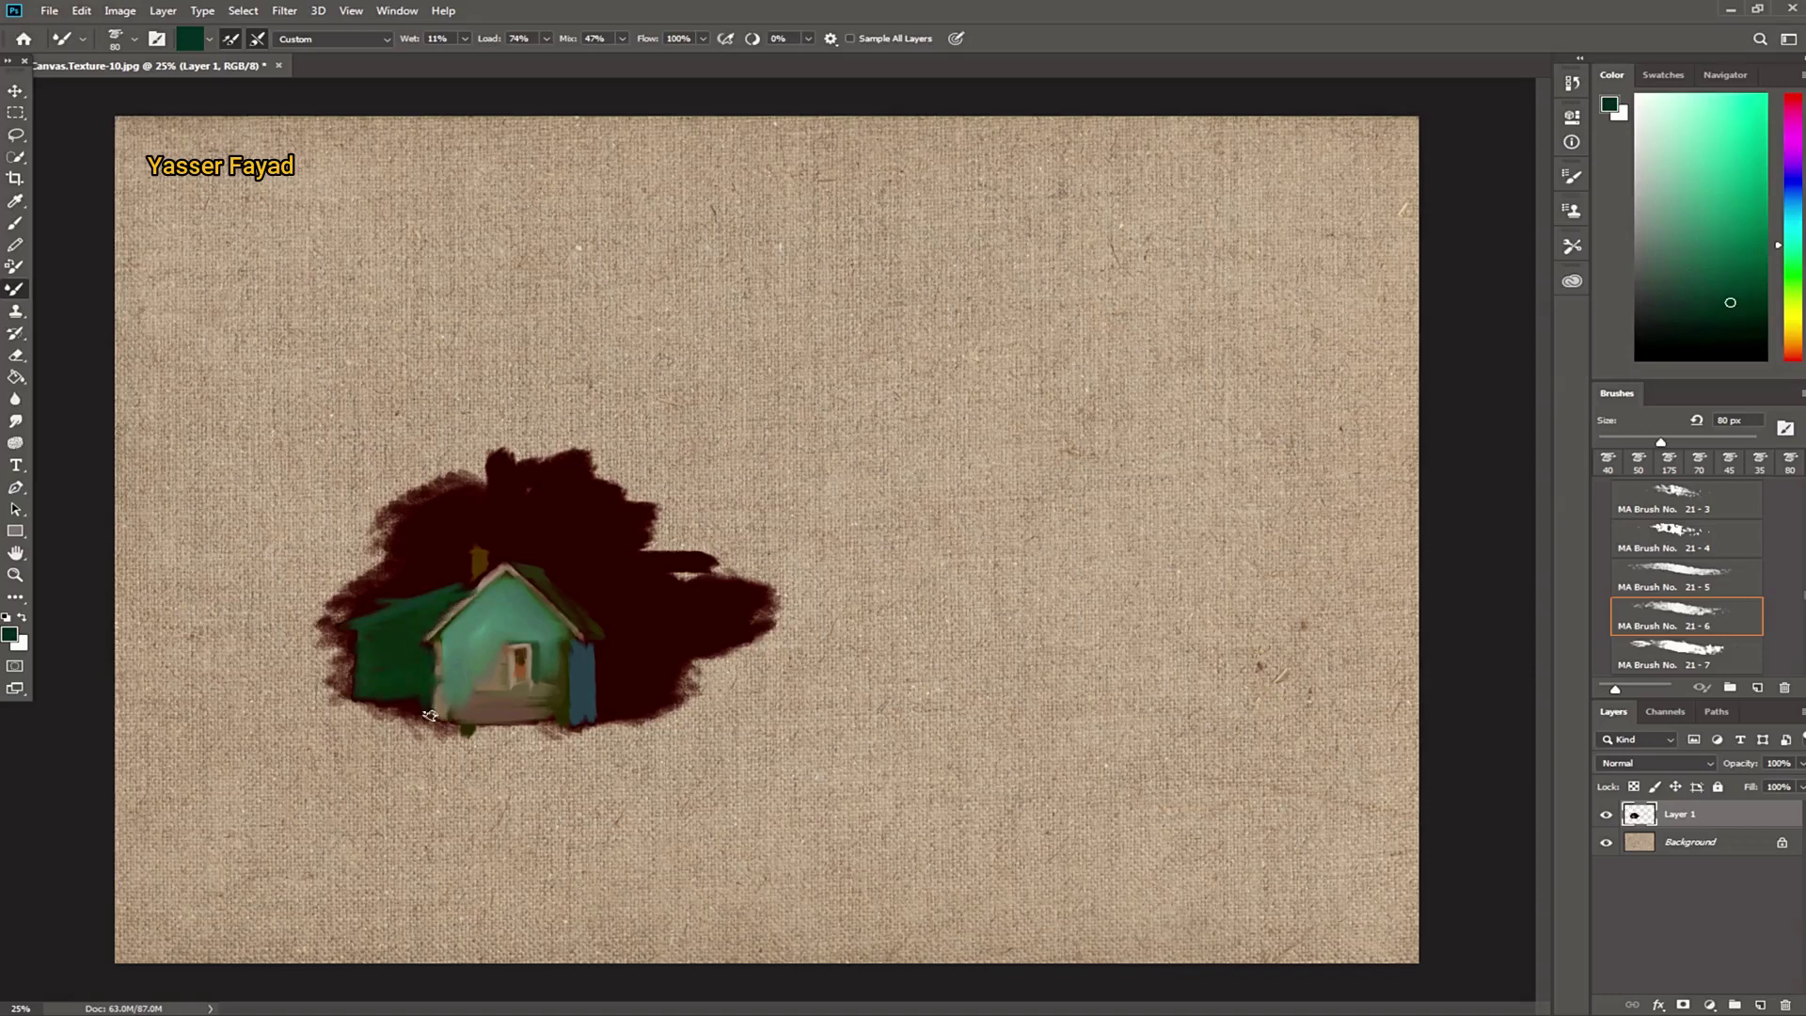
left_click_drag(426, 676, 413, 670)
Step: Add a small beige roof highlight with a 25 px brush
left_click(907, 898, "alt")
key("bracketleft")
key("bracketleft")
key("bracketleft")
mouse_move(461, 602)
left_mouse_down()
mouse_move(475, 585)
mouse_move(428, 637)
left_mouse_up()
Step: Highlight the right roof edge, the wing's roofline and the door's left frame in beige
mouse_move(510, 568)
left_mouse_down()
mouse_move(571, 632)
mouse_move(550, 600)
left_mouse_up()
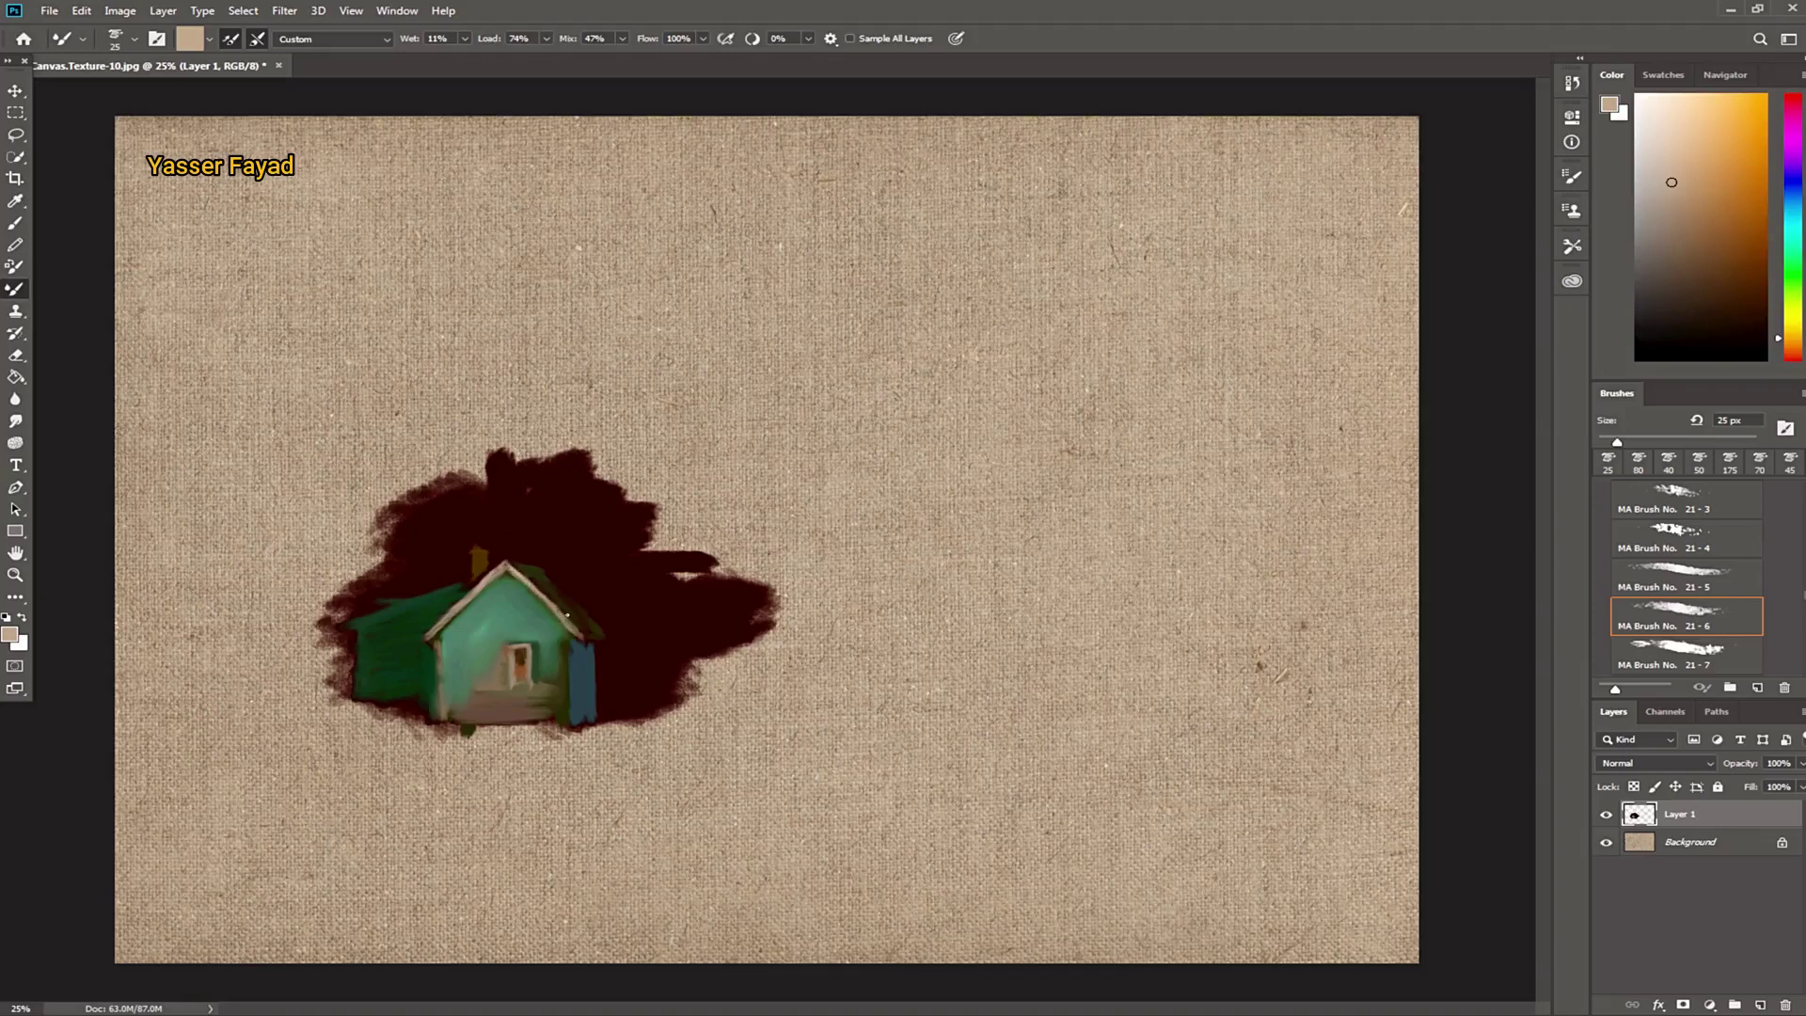
left_click_drag(344, 623, 455, 583)
left_click_drag(337, 626, 367, 614)
mouse_move(502, 679)
left_mouse_down()
mouse_move(503, 646)
mouse_move(505, 662)
left_mouse_up()
Step: At 0% wetness, paint light strokes across the front wall and tan planks across the porch
left_click_drag(410, 43, 391, 44)
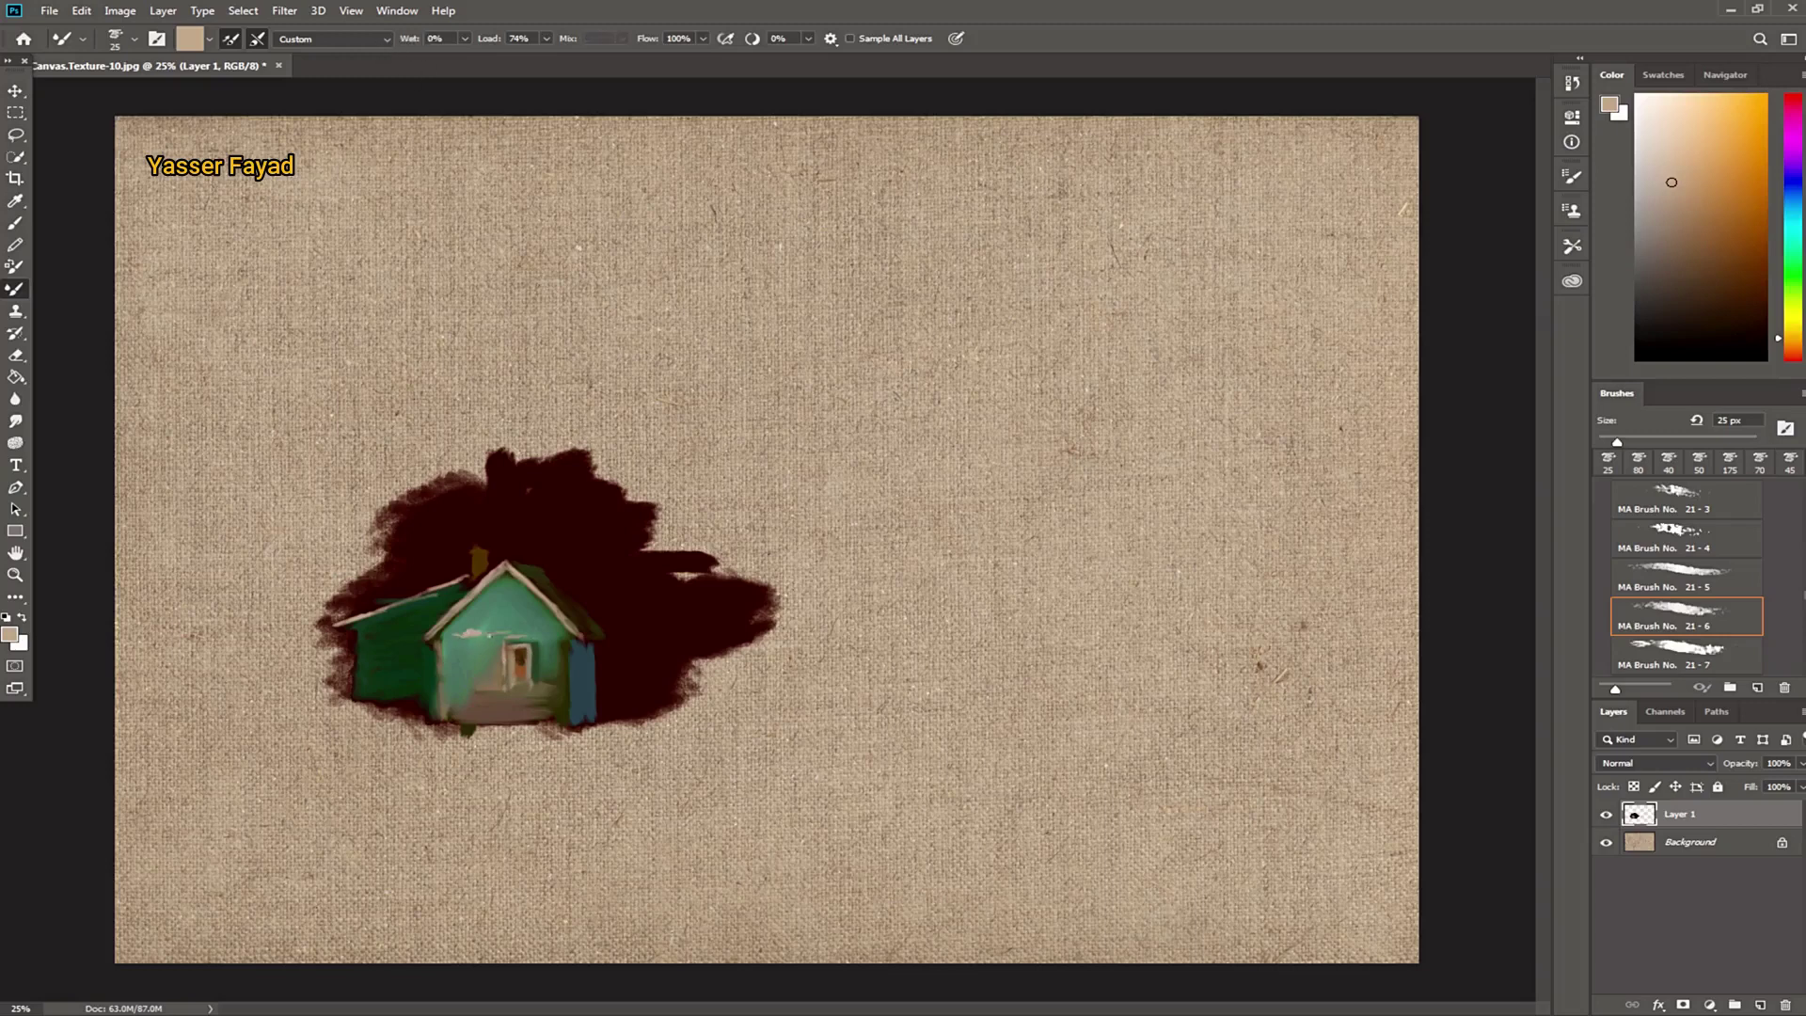
mouse_move(445, 643)
left_mouse_down()
mouse_move(497, 647)
mouse_move(496, 668)
mouse_move(428, 724)
mouse_move(489, 684)
mouse_move(552, 693)
left_mouse_up()
left_click(1675, 213)
left_click_drag(1792, 338, 1793, 341)
mouse_move(440, 698)
left_mouse_down()
mouse_move(556, 705)
mouse_move(452, 720)
mouse_move(513, 718)
left_mouse_up()
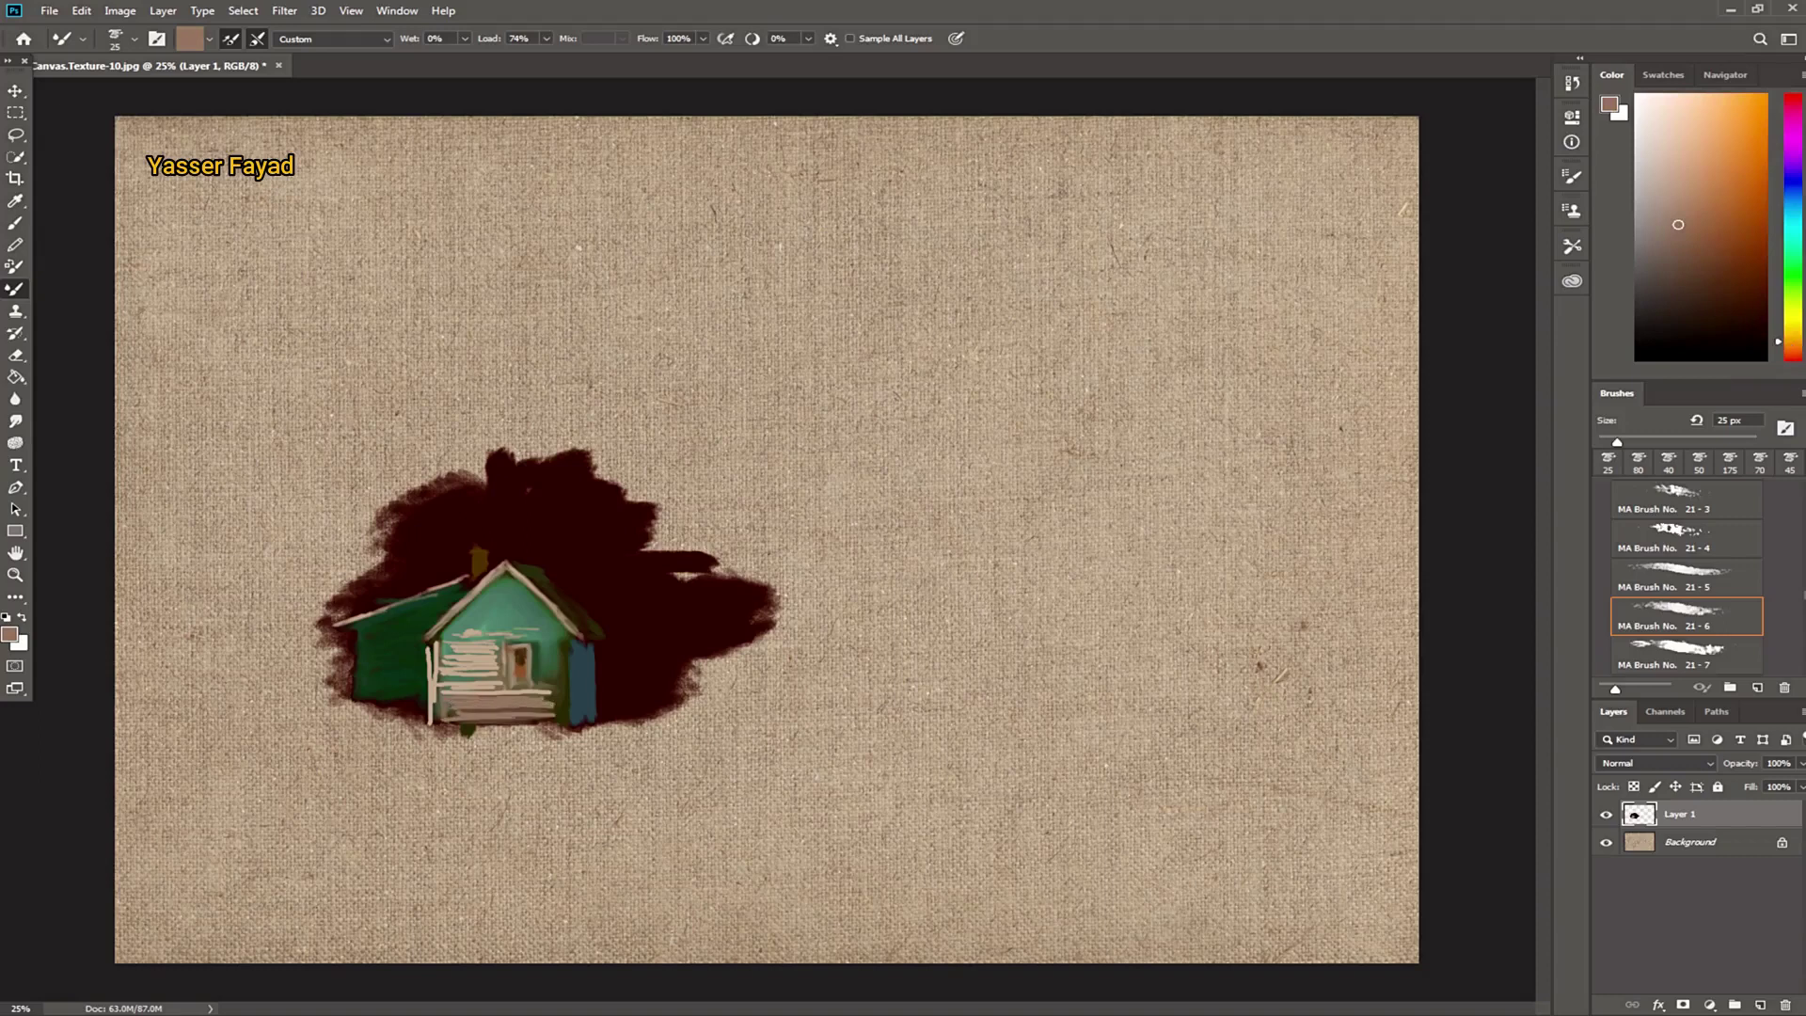
Step: Highlight the house's right roof edge in light pinkish tan and raise the wetness slightly
left_click(1648, 143)
left_click_drag(506, 564, 576, 626)
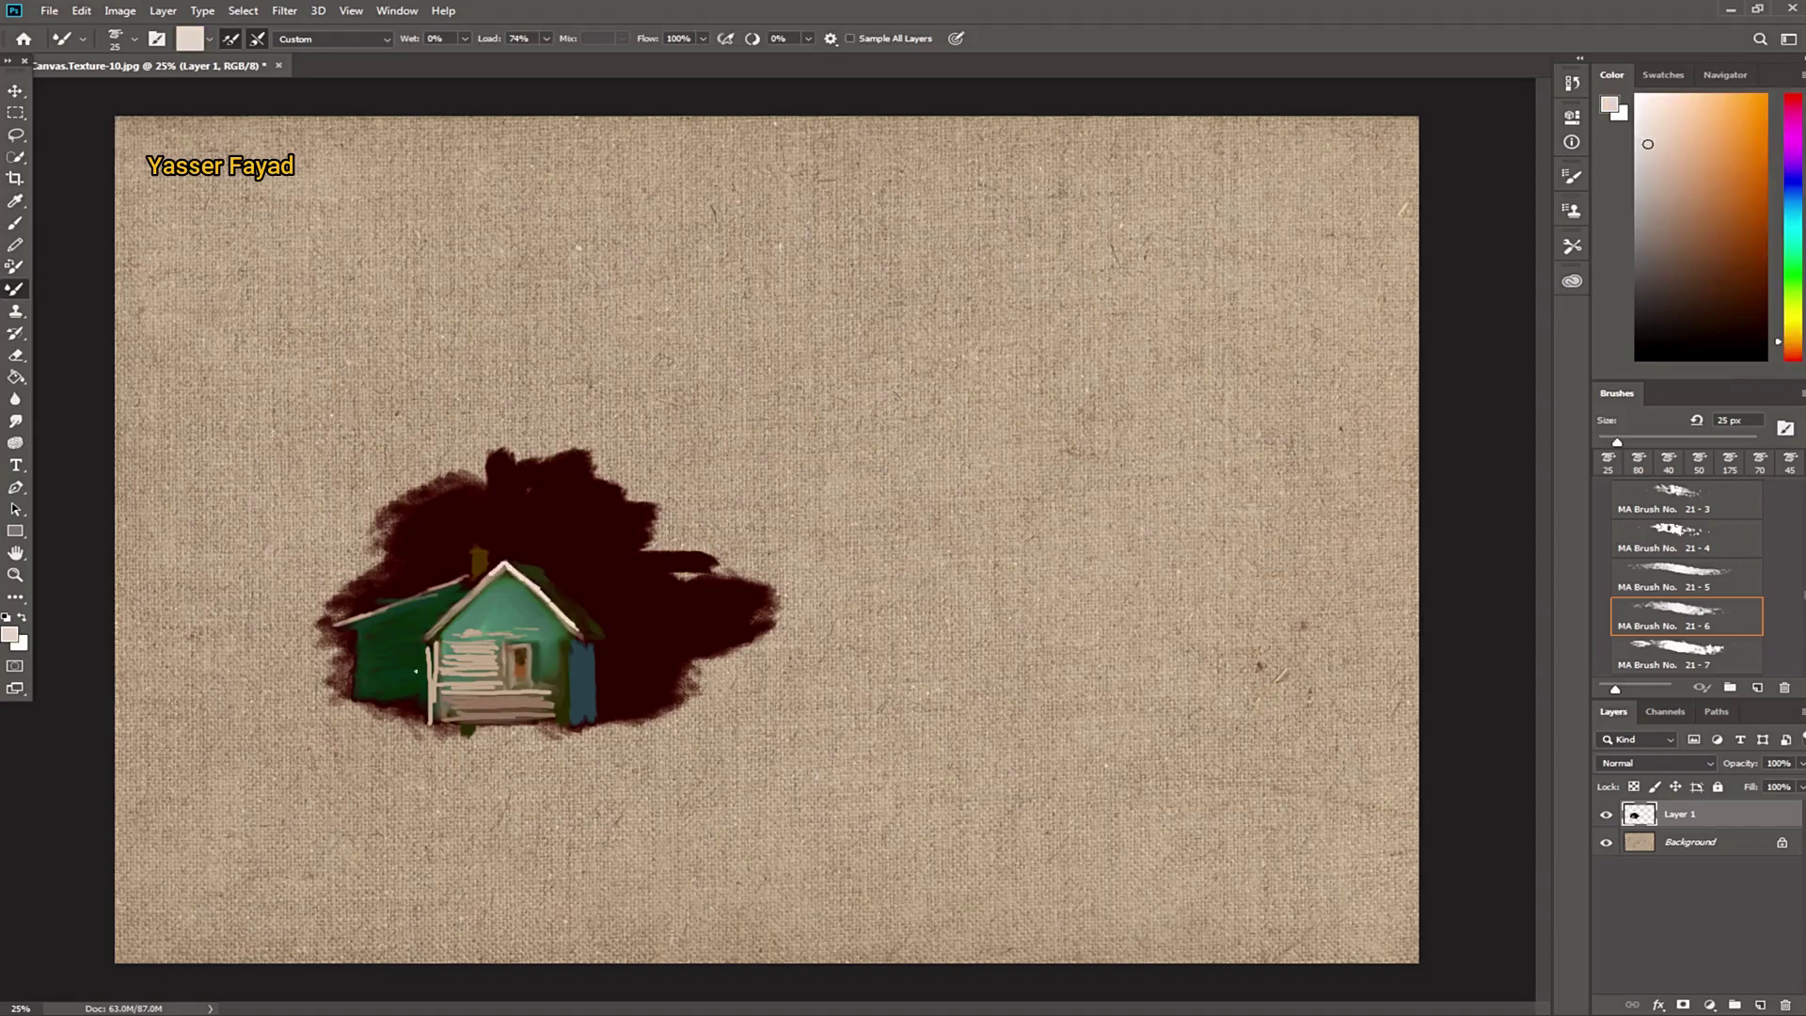
left_click_drag(410, 39, 423, 38)
Step: At 15 px, highlight the chimney's left side and the green wall's edge
key("bracketleft")
left_click_drag(468, 562, 478, 555)
mouse_move(353, 635)
left_mouse_down()
mouse_move(355, 691)
mouse_move(372, 659)
mouse_move(409, 663)
left_mouse_up()
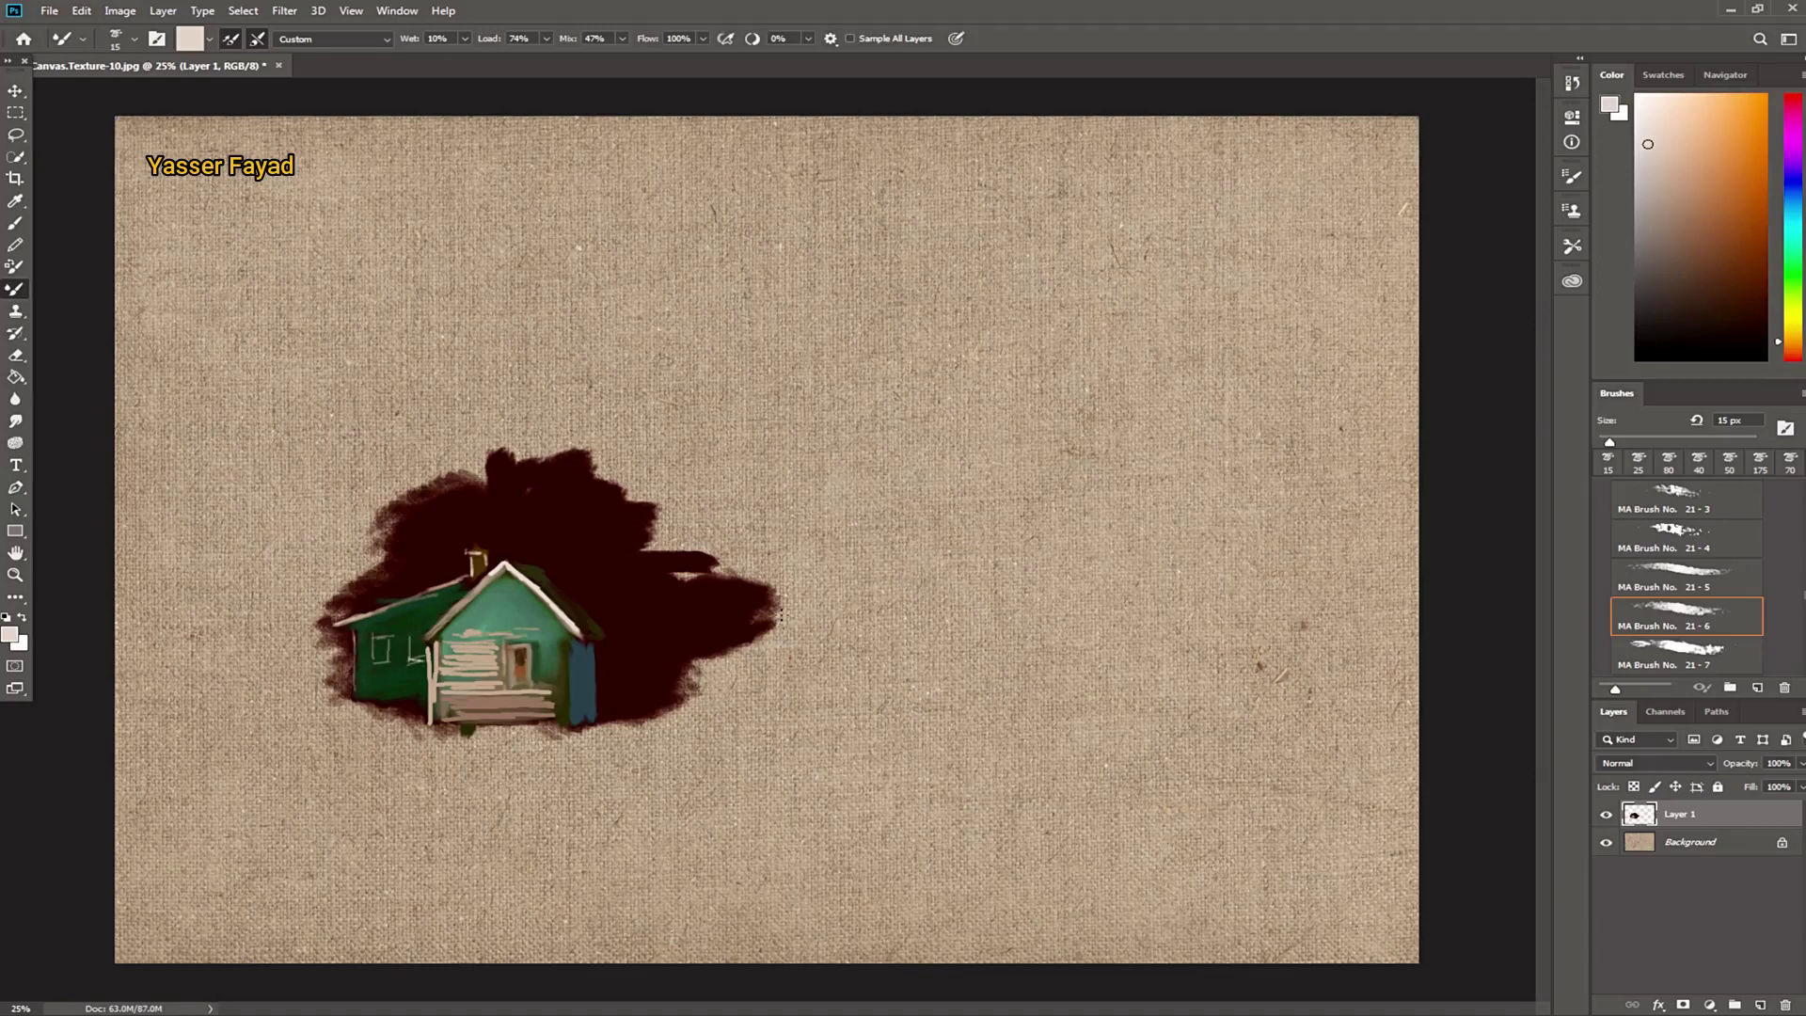
Step: Pick a darker brown, clean the loaded brush, and enlarge it to 60 px
left_click(1727, 293)
key("bracketright")
key("bracketright")
key("bracketright")
key("bracketright")
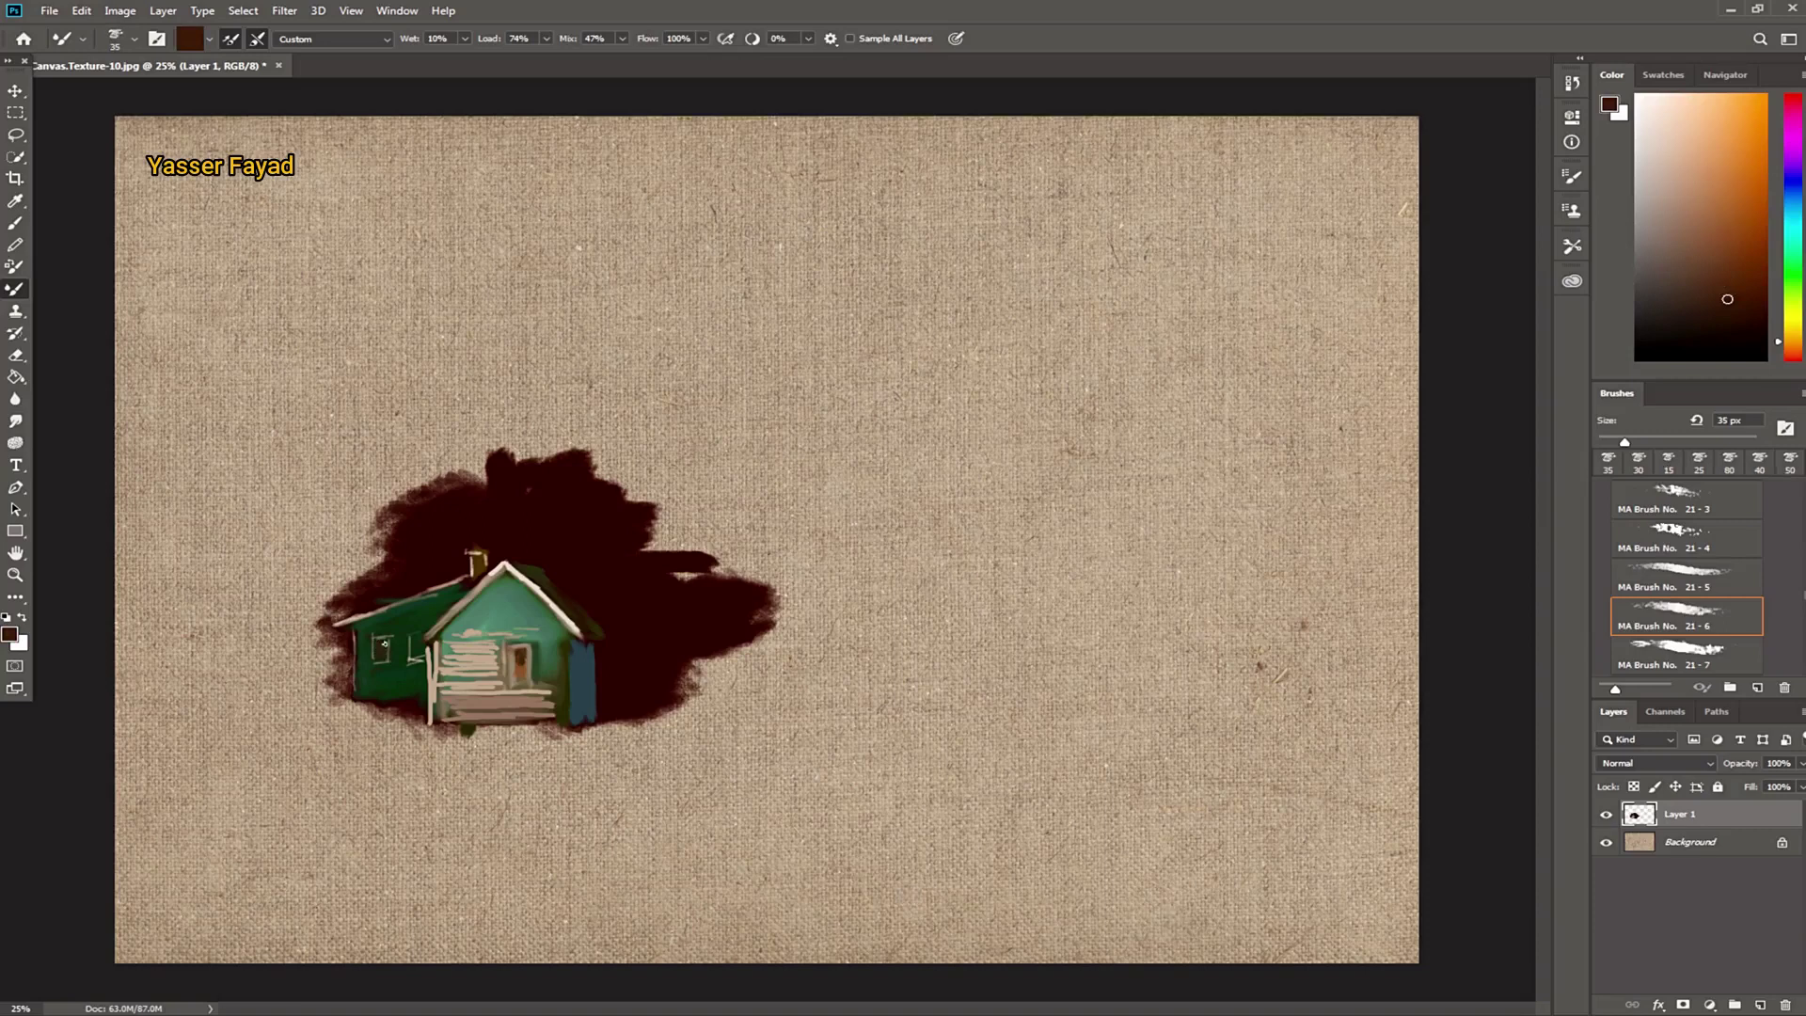
key("bracketright")
left_click(1749, 333)
left_click(230, 39)
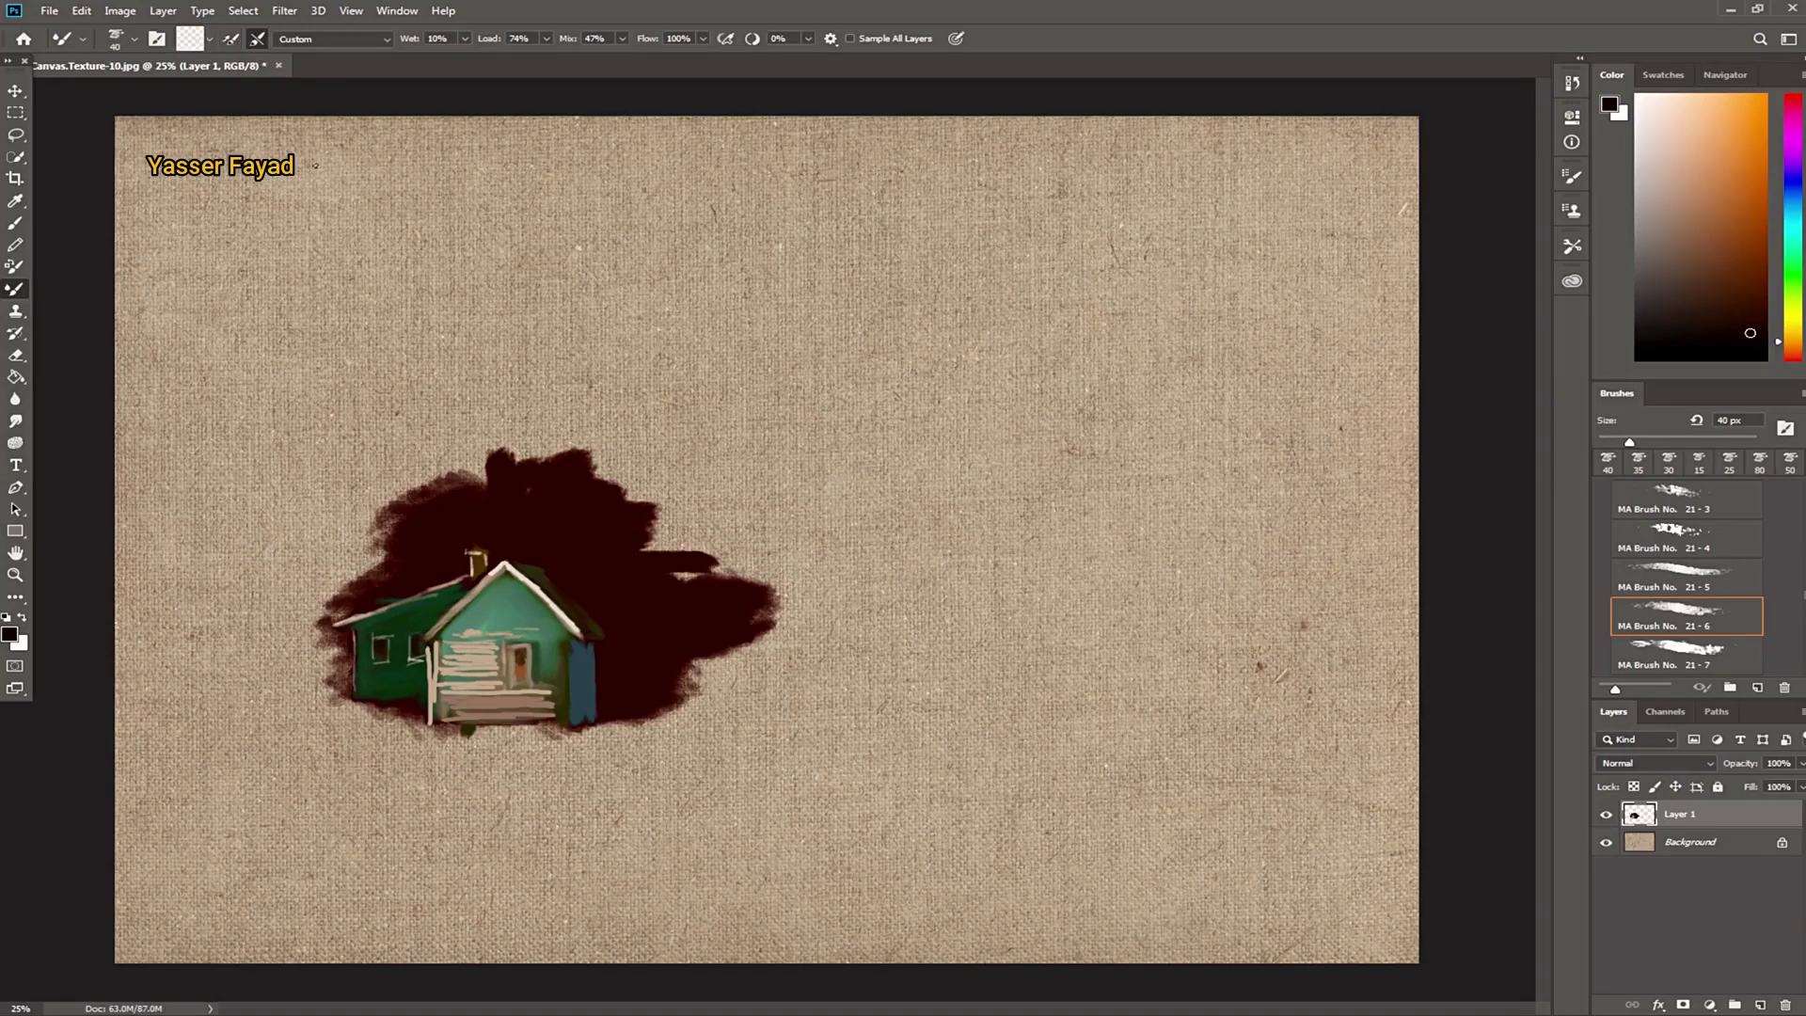
key("bracketright")
key("bracketright")
Step: At Wet 55% and Mix 86%, blend the teal wall beside the door
left_click_drag(410, 43, 488, 48)
left_click(595, 39)
type("86")
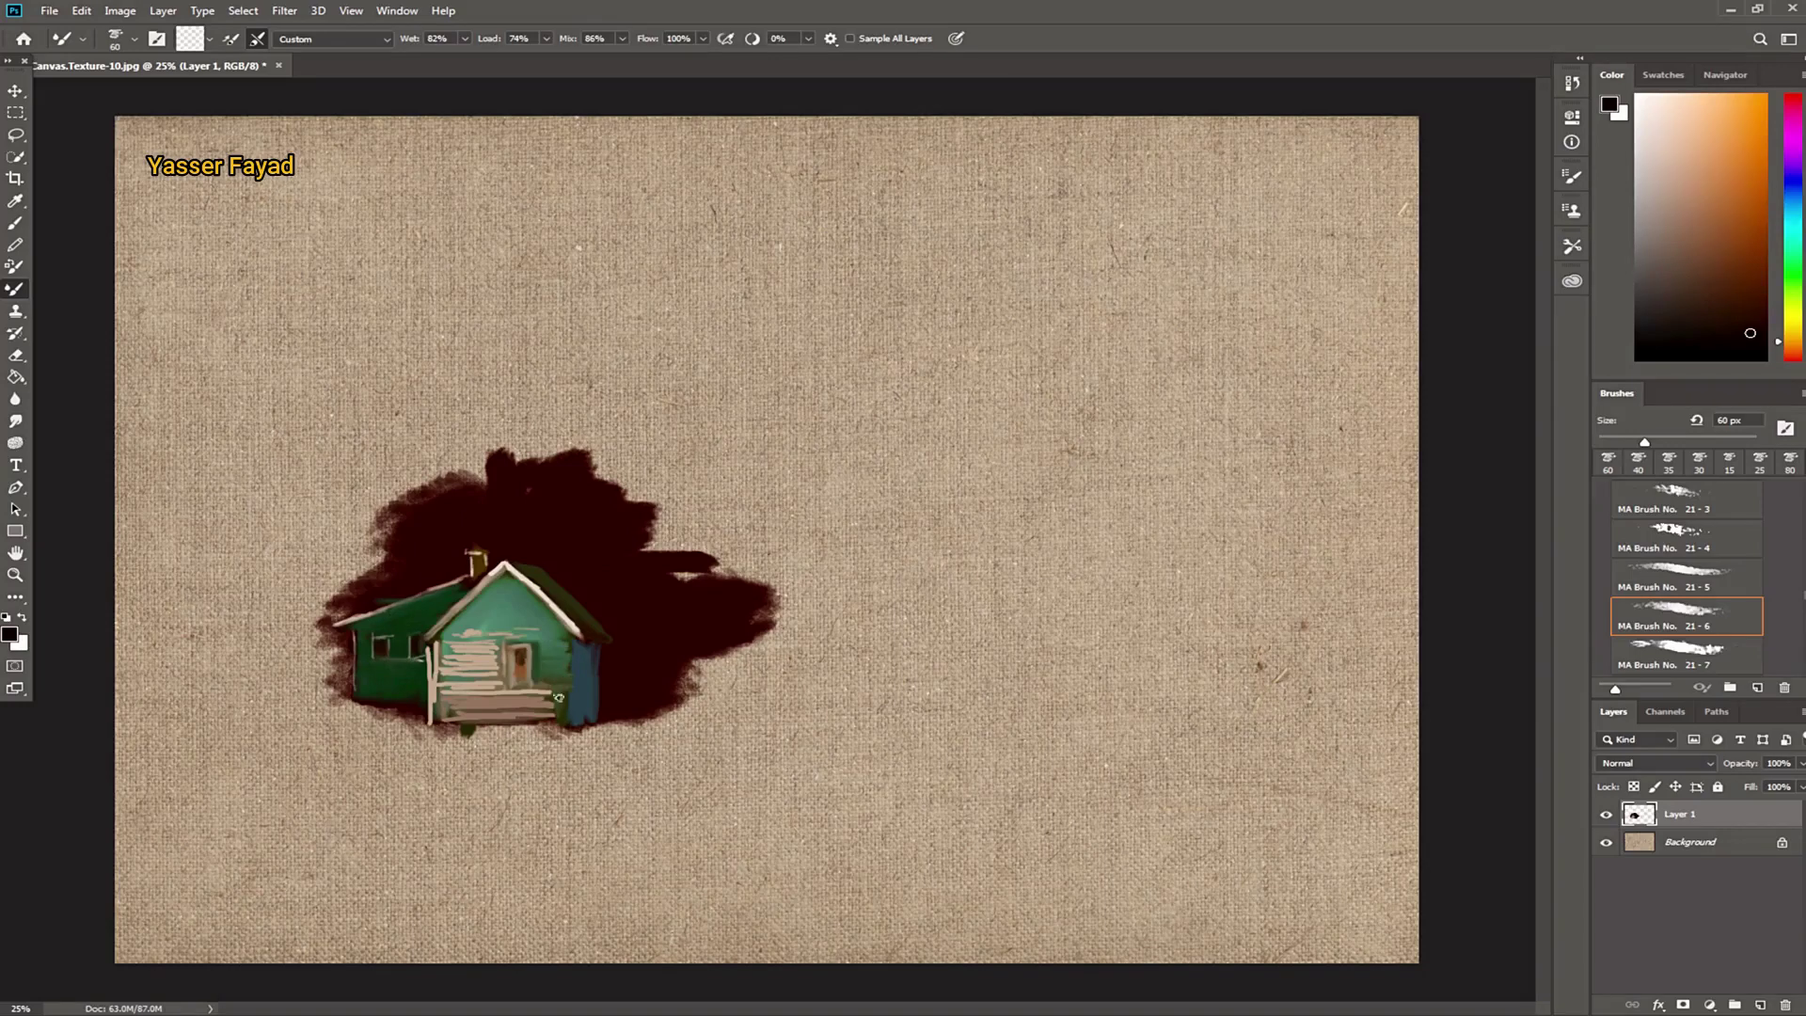
left_click_drag(567, 641, 551, 663)
Step: With the Textured Frost 3 brush, paint a dark brown textured tree canopy above the house
scroll(1687, 579, "up", 3)
scroll(1687, 578, "up", 3)
scroll(1686, 578, "up", 3)
scroll(1686, 579, "up", 3)
scroll(1686, 579, "down", 2)
scroll(1687, 579, "down", 2)
scroll(1687, 578, "down", 2)
scroll(1686, 578, "down", 2)
scroll(1687, 579, "down", 2)
scroll(1687, 579, "down", 2)
scroll(1687, 579, "down", 2)
scroll(1686, 578, "down", 2)
left_click(1683, 649)
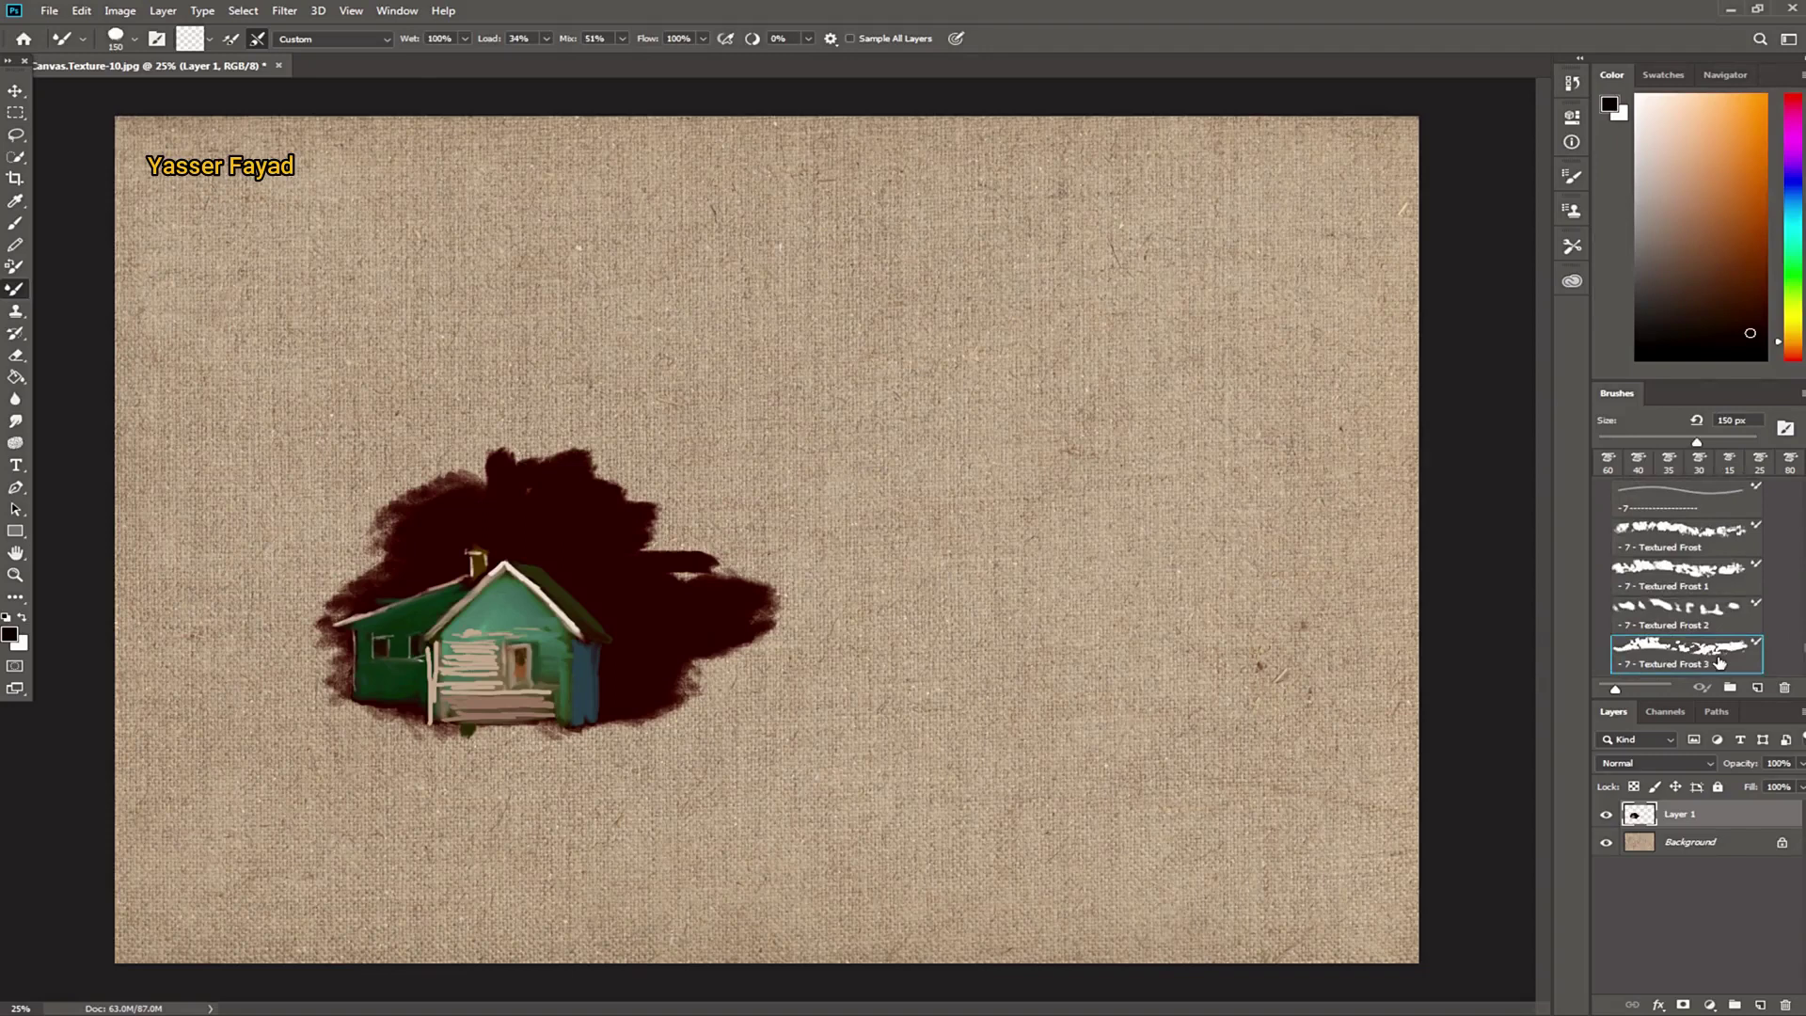
left_click(636, 488, "alt")
mouse_move(628, 480)
left_mouse_down()
mouse_move(574, 440)
mouse_move(700, 507)
left_mouse_up()
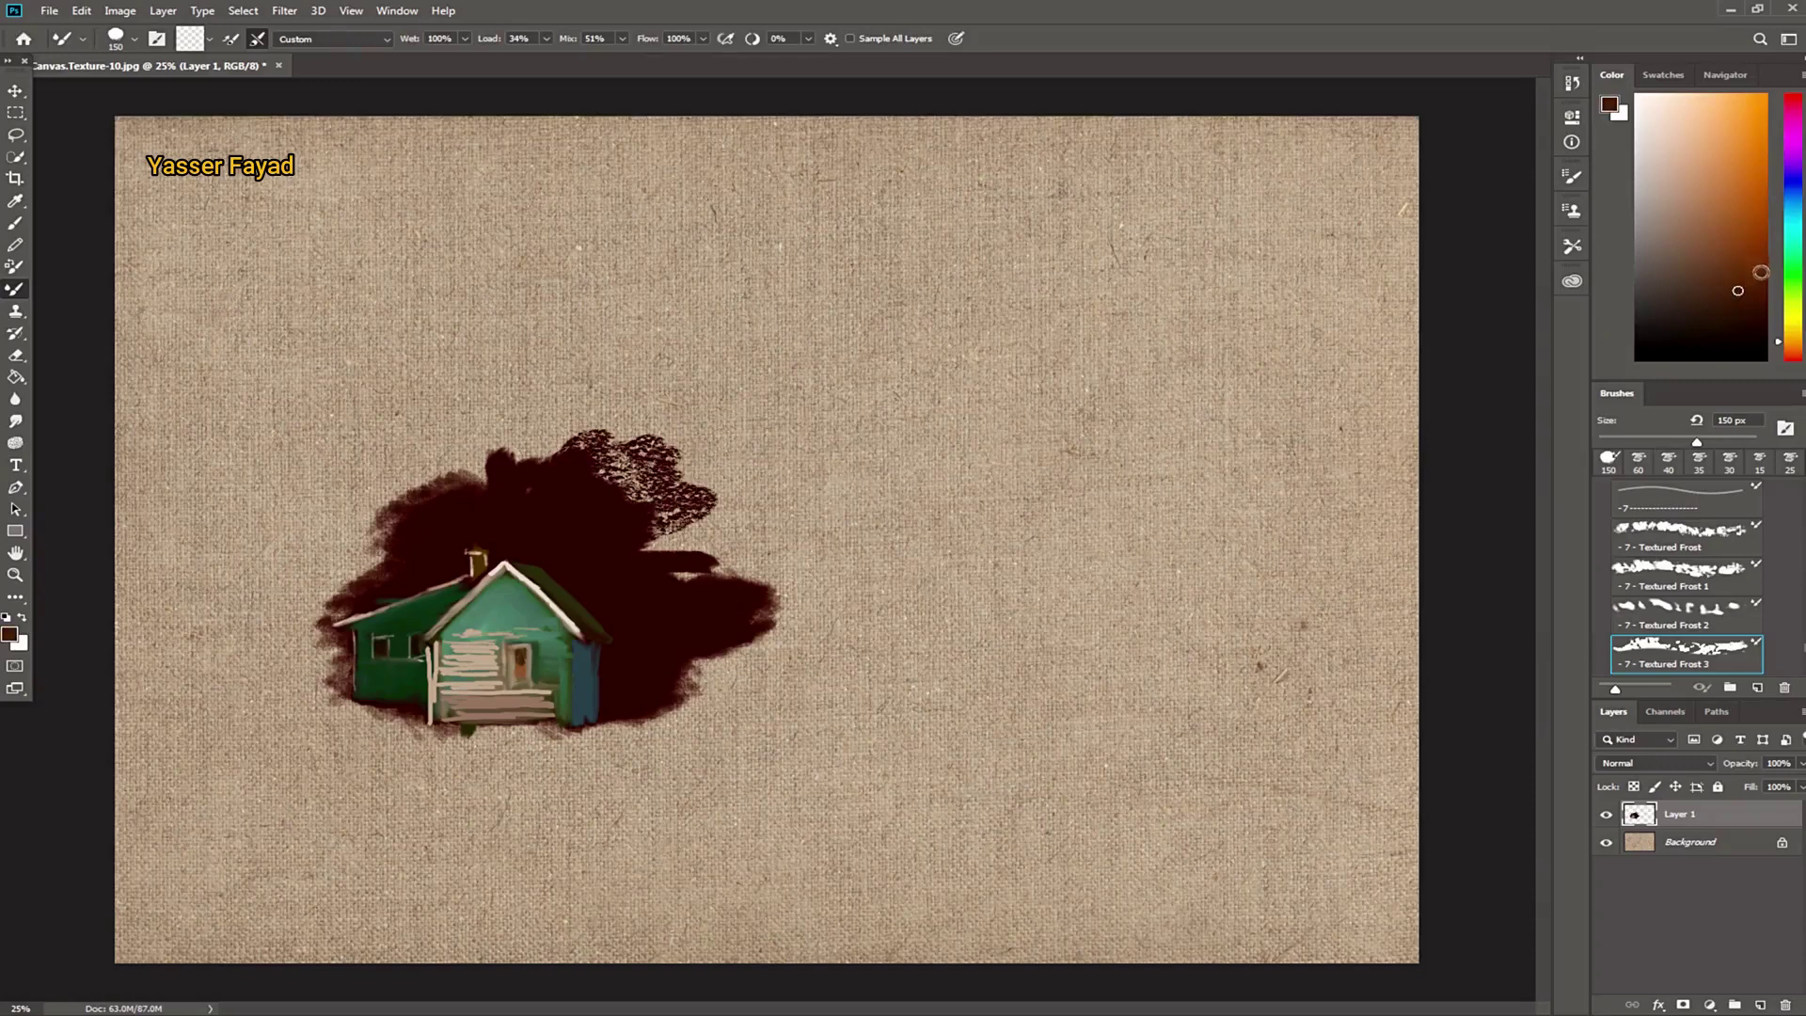
left_click_drag(621, 498, 715, 490)
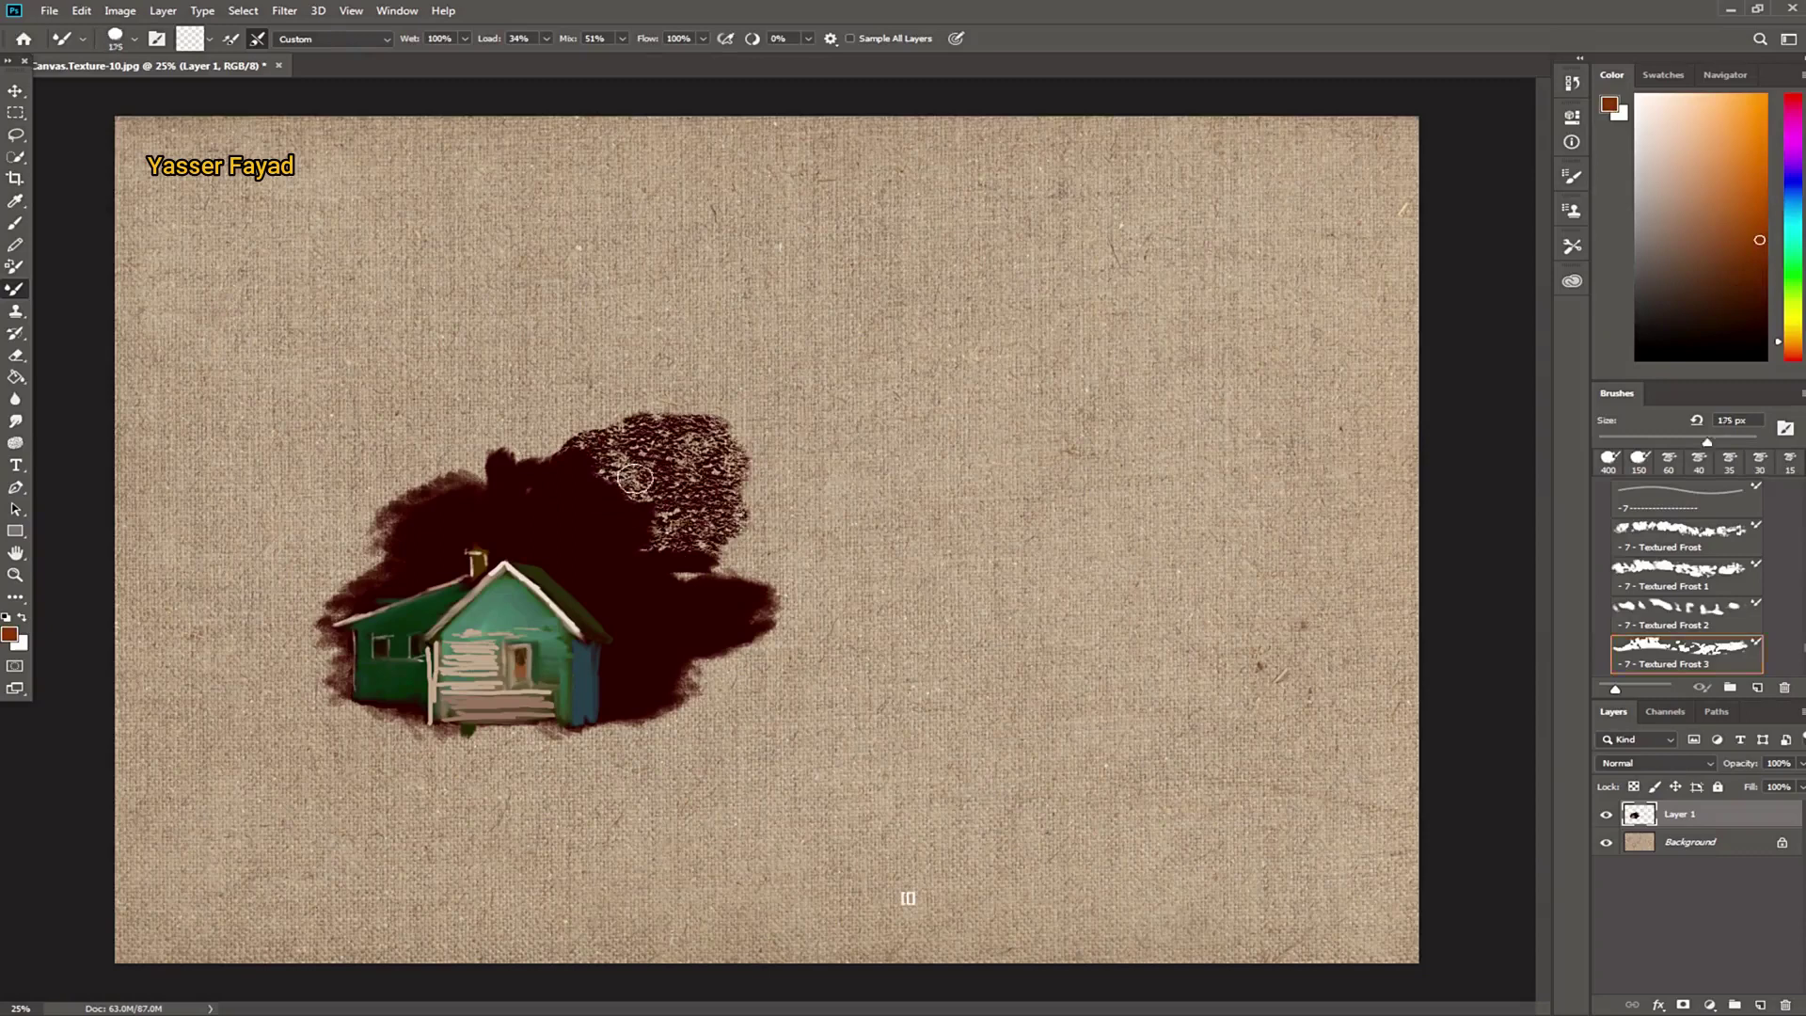
Step: Build up the canopy in brown and orange with Textured Frost 2 and 1, lightening the upper left
left_click(1683, 612)
left_click_drag(675, 463, 612, 452)
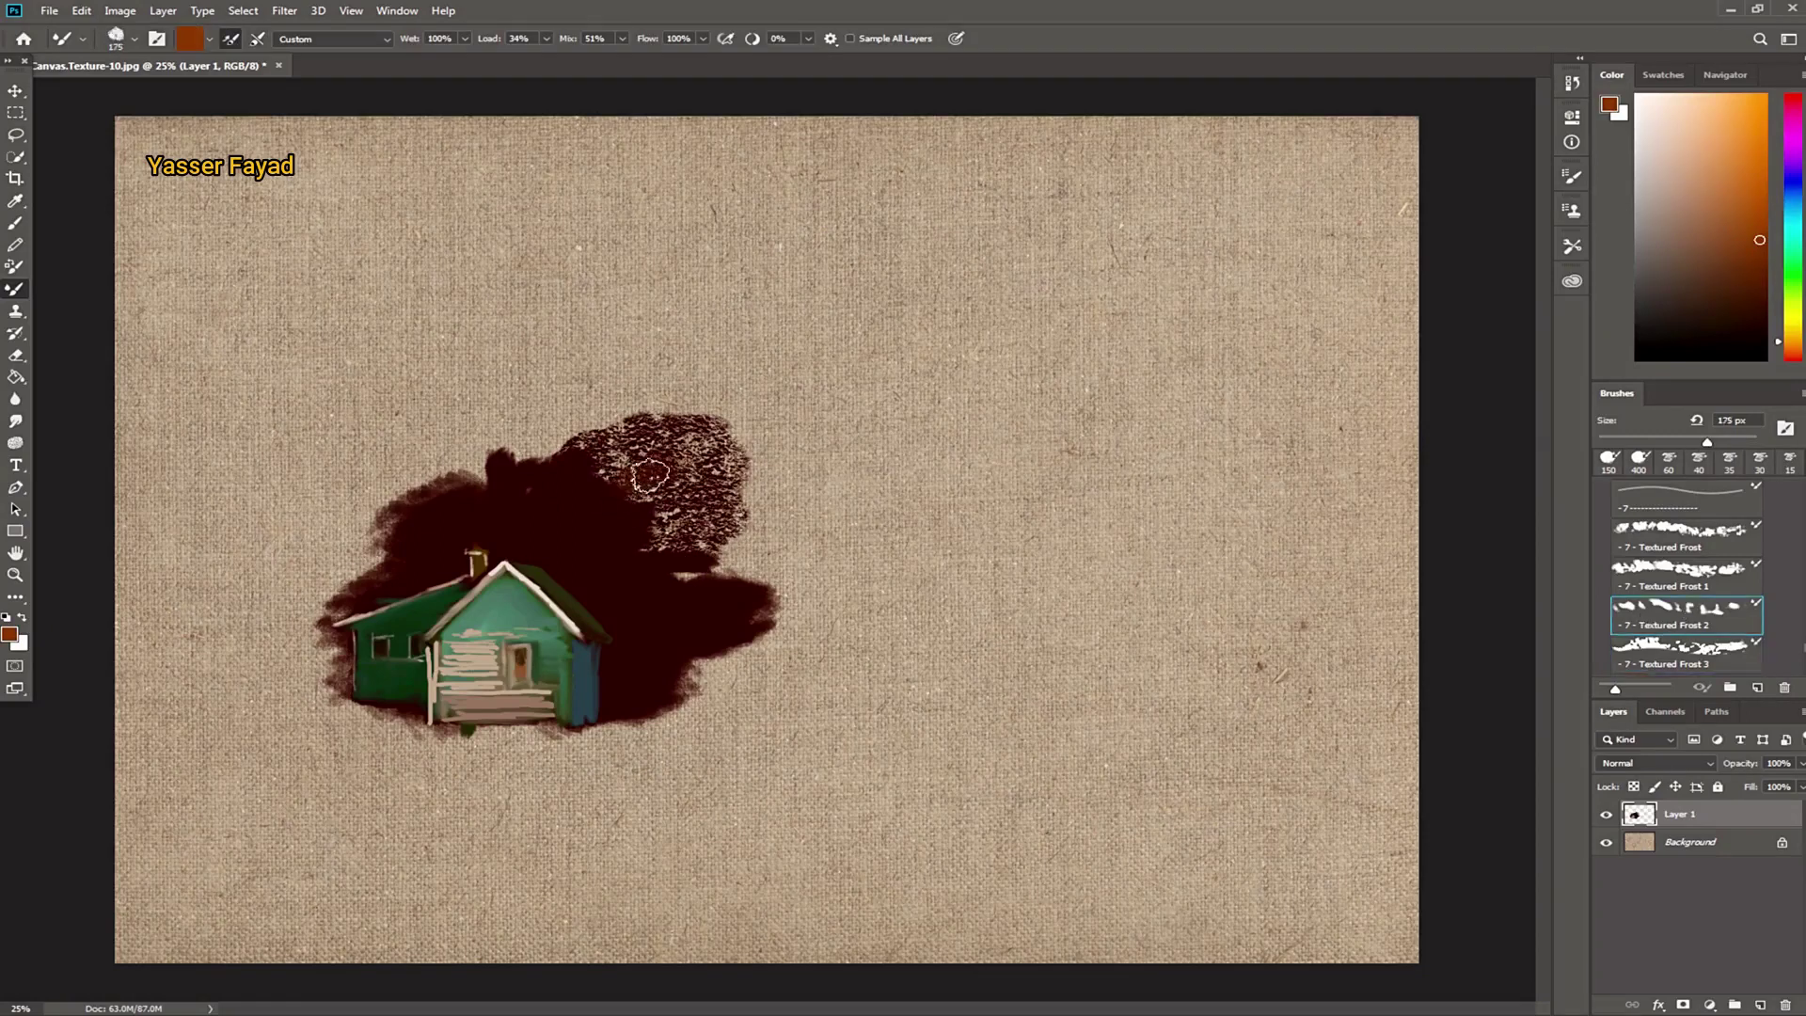
left_click_drag(658, 517, 705, 578)
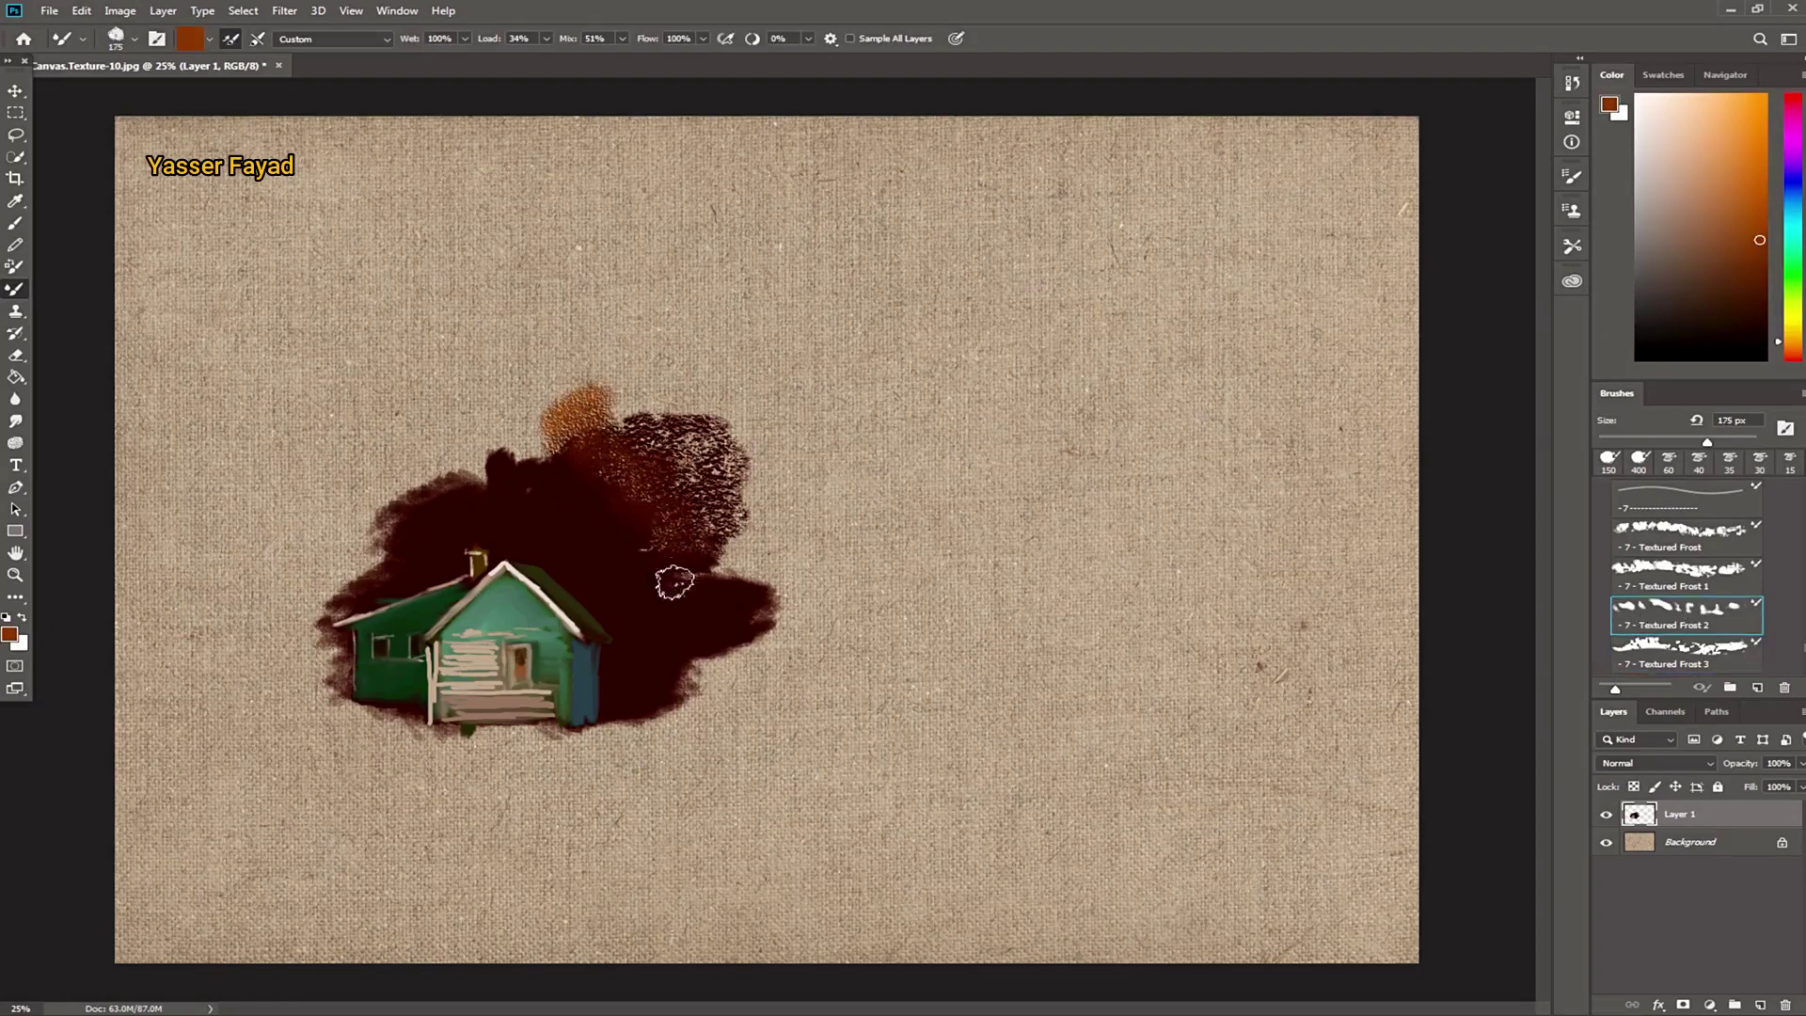
left_click(1679, 569)
mouse_move(684, 487)
left_mouse_down()
mouse_move(718, 363)
mouse_move(633, 407)
mouse_move(552, 404)
mouse_move(619, 391)
mouse_move(684, 568)
mouse_move(665, 489)
mouse_move(730, 523)
mouse_move(729, 602)
left_mouse_up()
left_click(1740, 183)
mouse_move(573, 355)
left_mouse_down()
mouse_move(596, 354)
mouse_move(532, 403)
mouse_move(575, 407)
mouse_move(552, 351)
mouse_move(524, 403)
mouse_move(592, 315)
mouse_move(569, 296)
left_mouse_up()
key("bracketright")
key("bracketright")
key("bracketright")
Step: Paint lighter orange streaks through the orange tree with a smaller brush
mouse_move(475, 428)
left_mouse_down()
mouse_move(593, 463)
mouse_move(560, 511)
mouse_move(648, 549)
left_mouse_up()
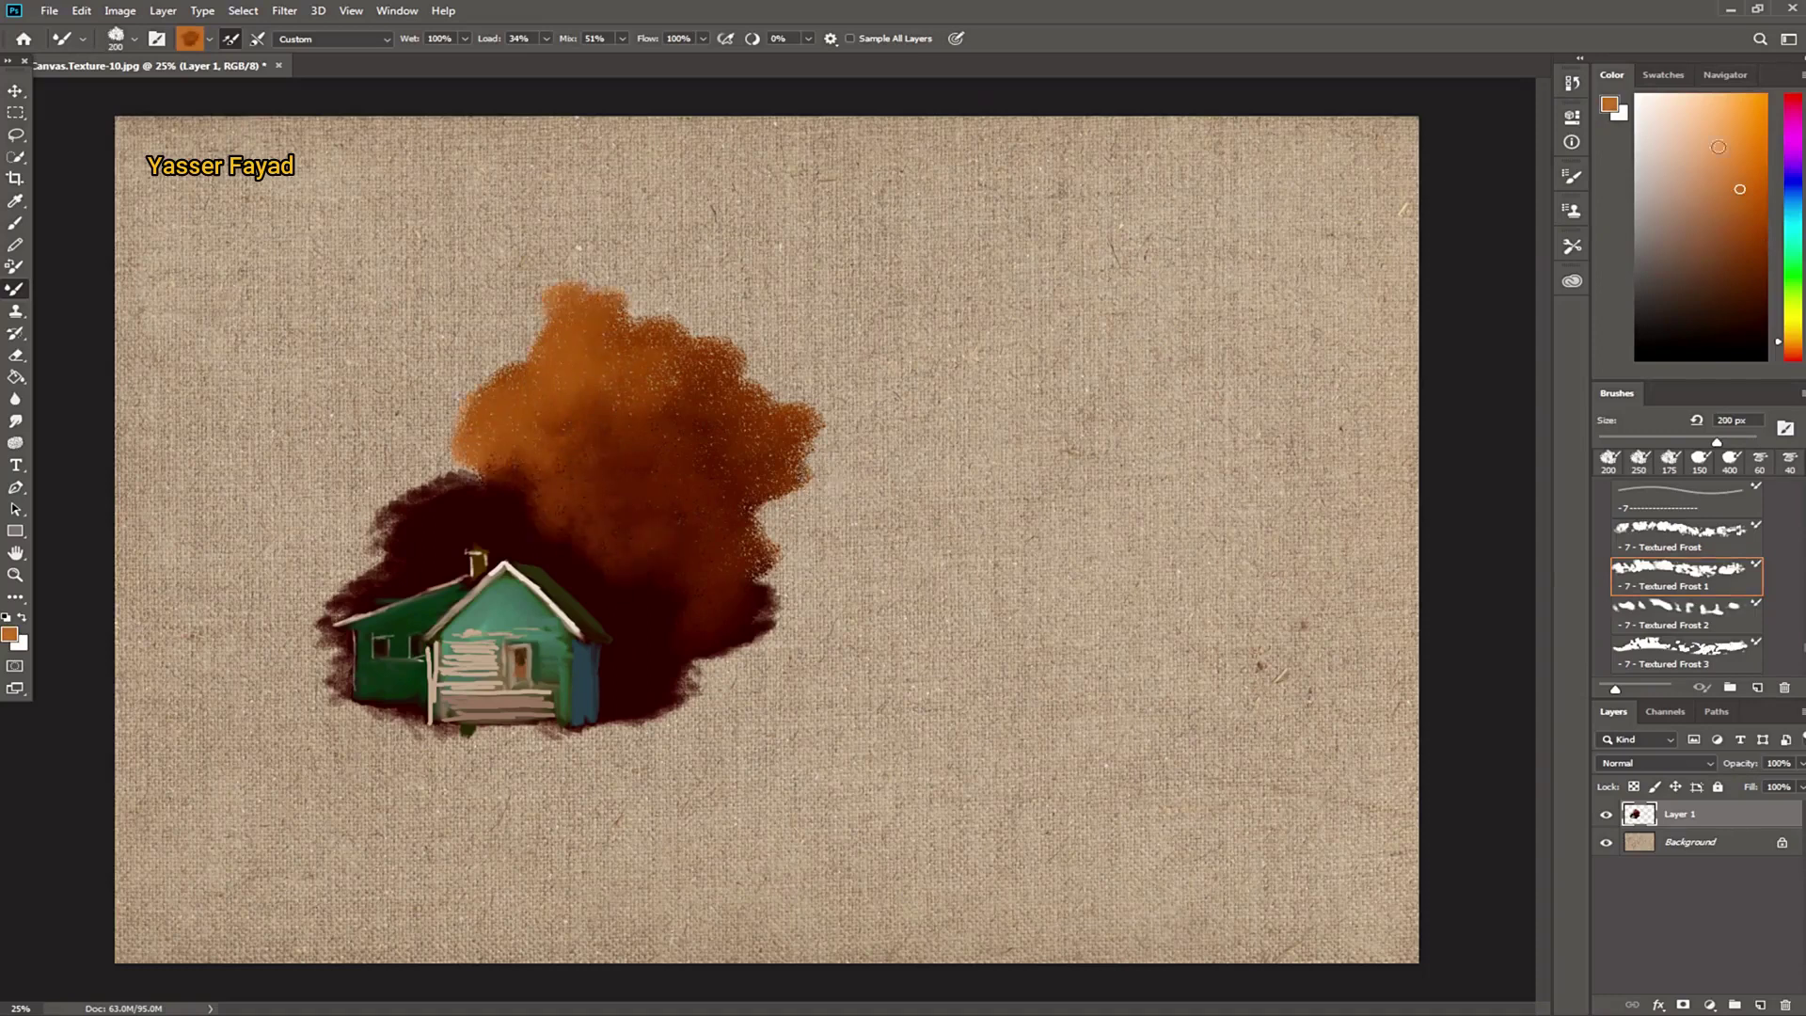
left_click(1753, 111)
key("bracketleft")
key("bracketleft")
key("bracketleft")
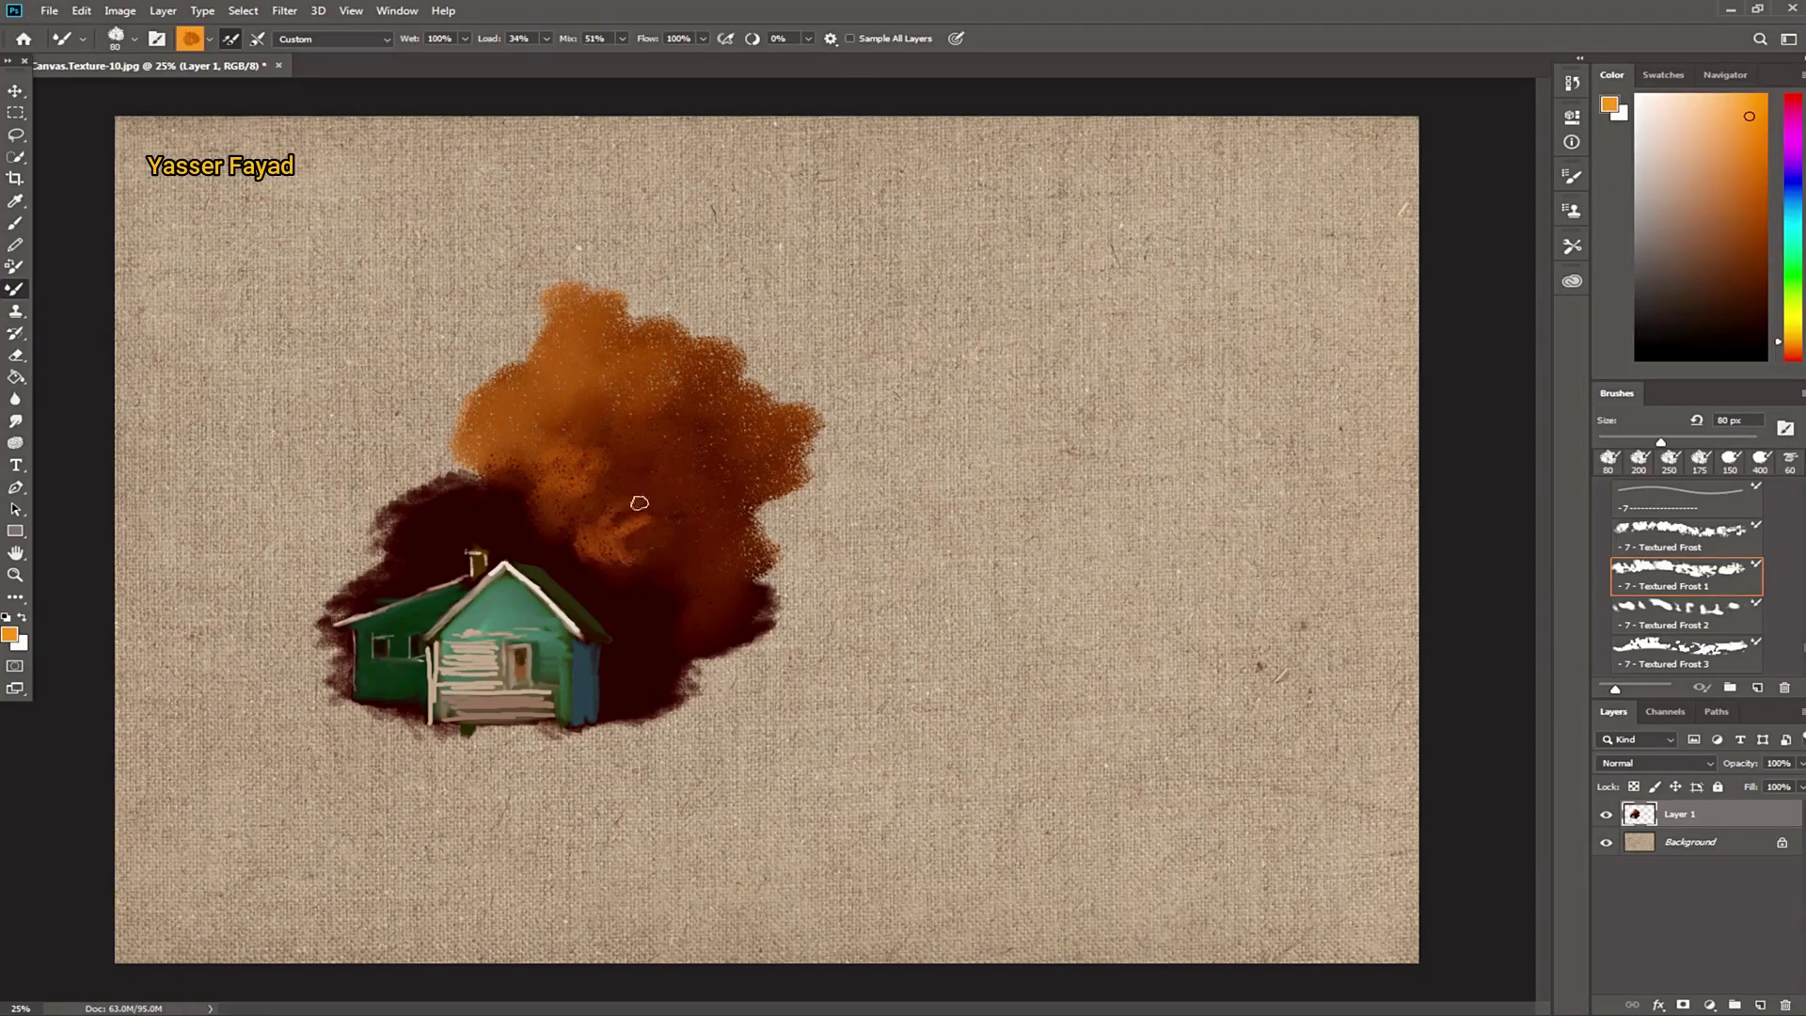
left_click_drag(647, 600, 662, 615)
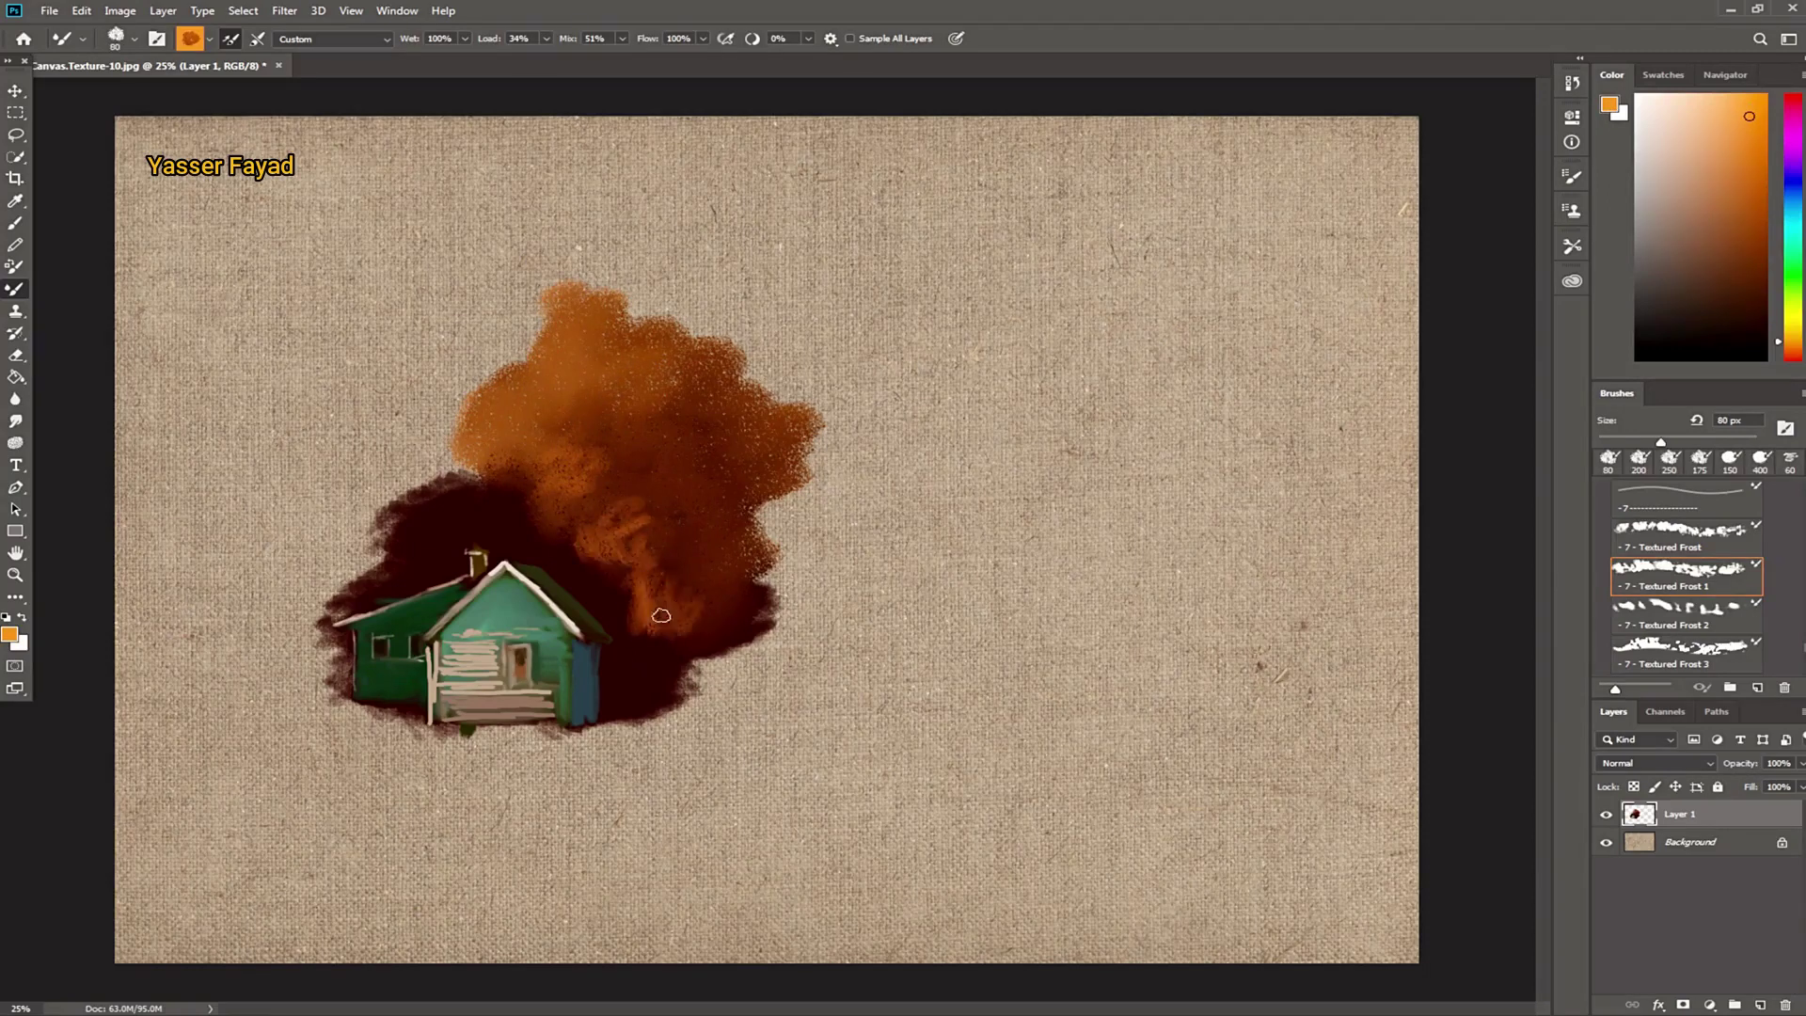
Step: Dab dark olive and black paint right of the orange tree with a 175 px brush
left_click(1703, 264)
left_click(1791, 323)
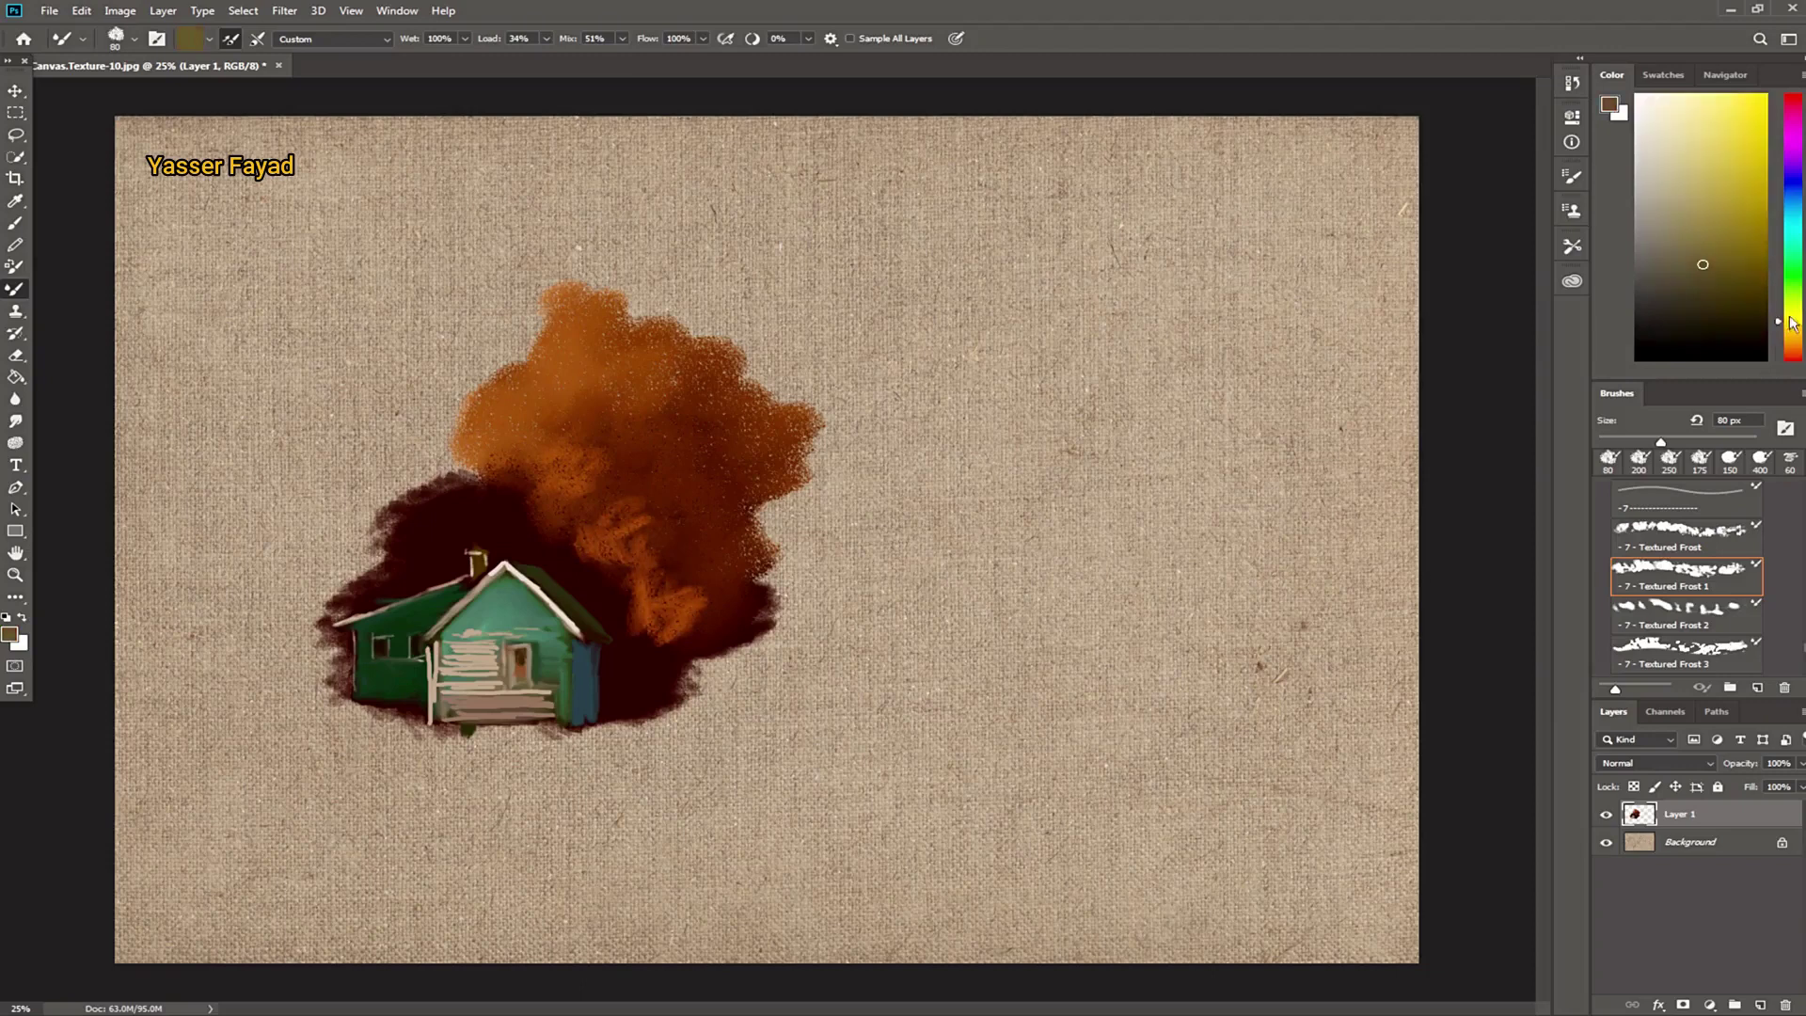
key("bracketright")
key("bracketright")
key("bracketright")
mouse_move(753, 554)
left_mouse_down()
mouse_move(723, 611)
mouse_move(681, 636)
mouse_move(725, 645)
mouse_move(730, 592)
left_mouse_up()
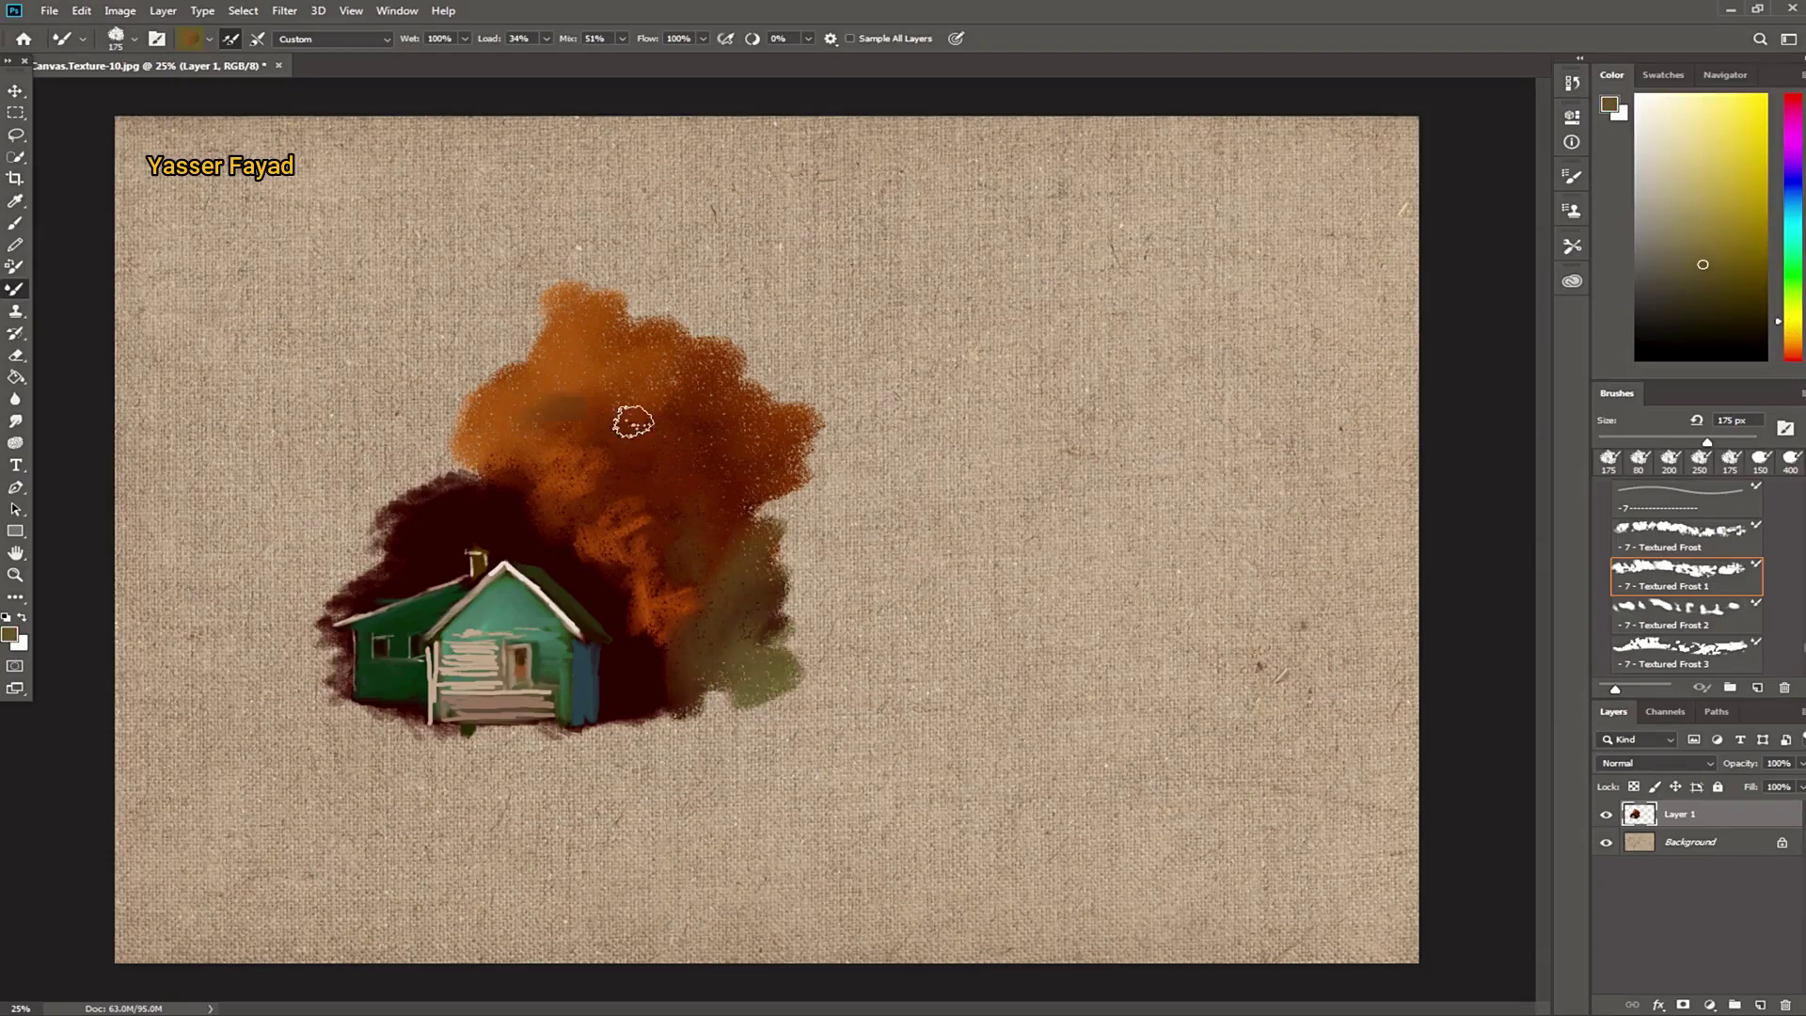
left_click(1752, 340)
mouse_move(790, 517)
left_mouse_down()
mouse_move(771, 602)
mouse_move(837, 541)
mouse_move(809, 696)
mouse_move(865, 687)
mouse_move(714, 719)
mouse_move(807, 675)
mouse_move(912, 389)
mouse_move(893, 404)
left_mouse_up()
Step: Paint a large black tree right of the orange tree using 600 px and 175 px brushes
key("bracketright")
key("bracketright")
key("bracketright")
left_click_drag(806, 222, 790, 310)
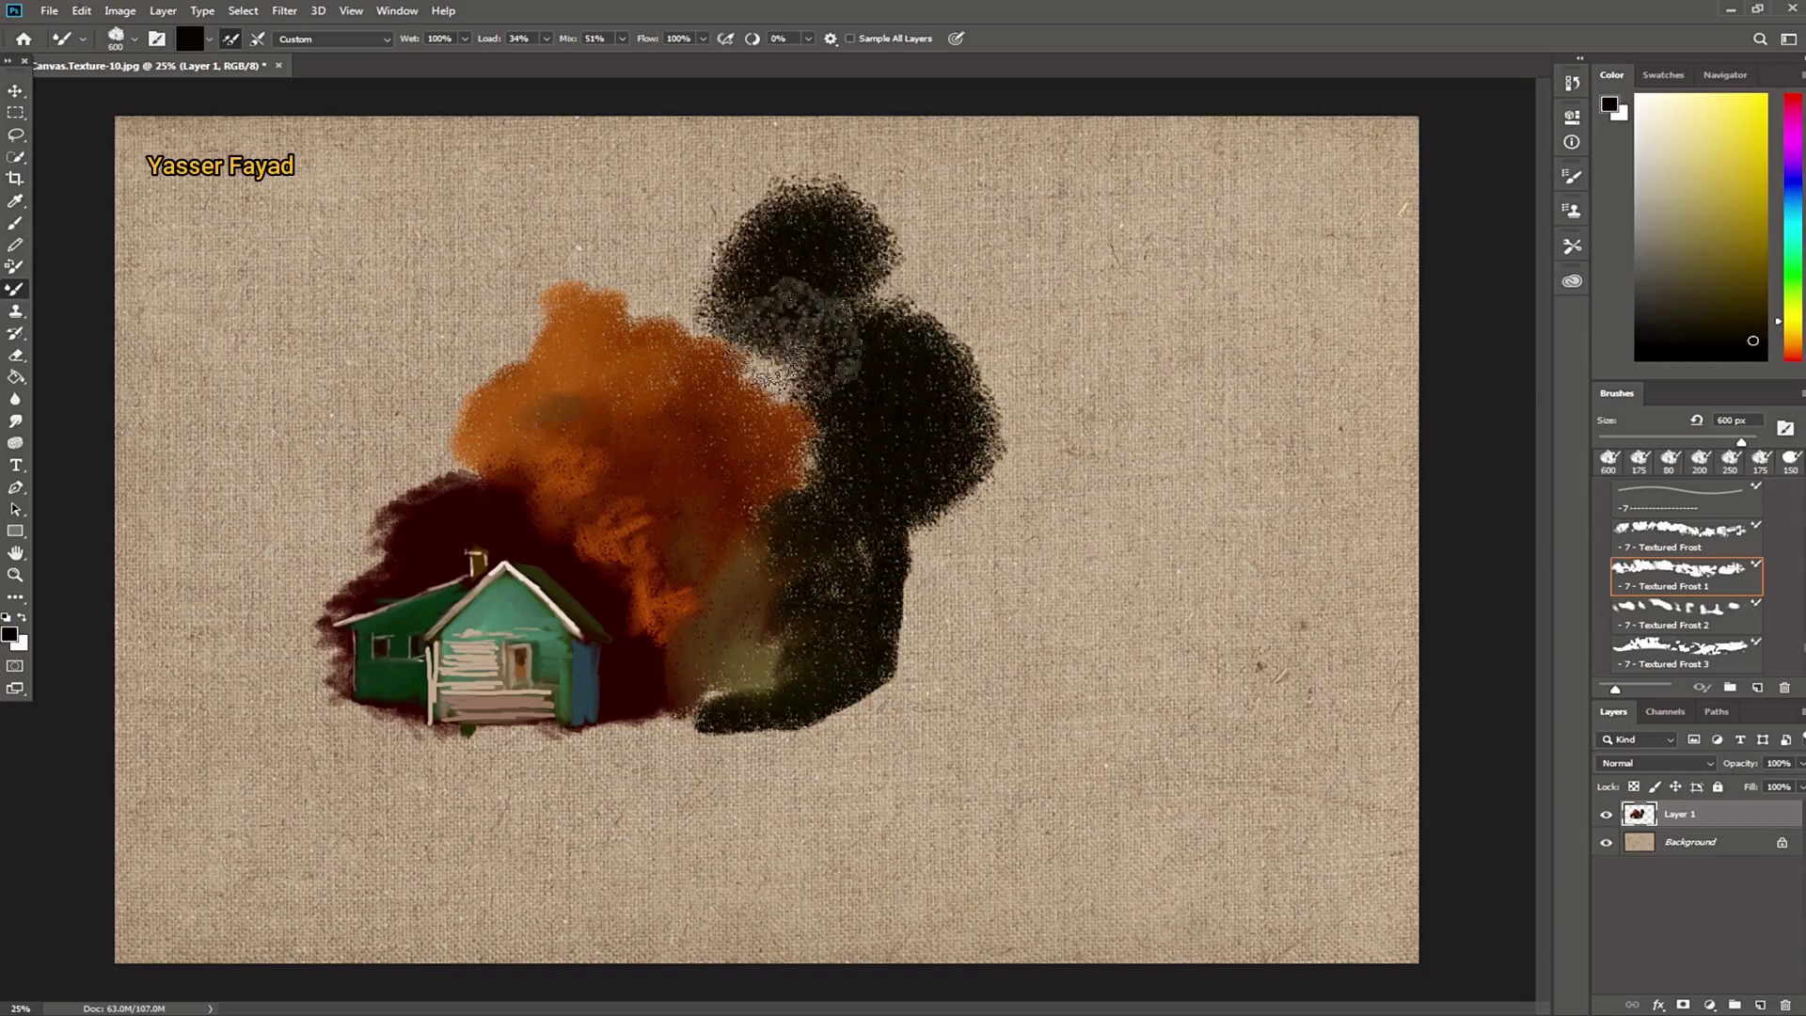
left_click_drag(997, 451, 917, 545)
key("bracketleft")
key("bracketleft")
key("bracketleft")
mouse_move(1004, 372)
left_mouse_down()
mouse_move(968, 310)
mouse_move(1007, 471)
mouse_move(1084, 428)
mouse_move(940, 677)
mouse_move(828, 705)
left_mouse_up()
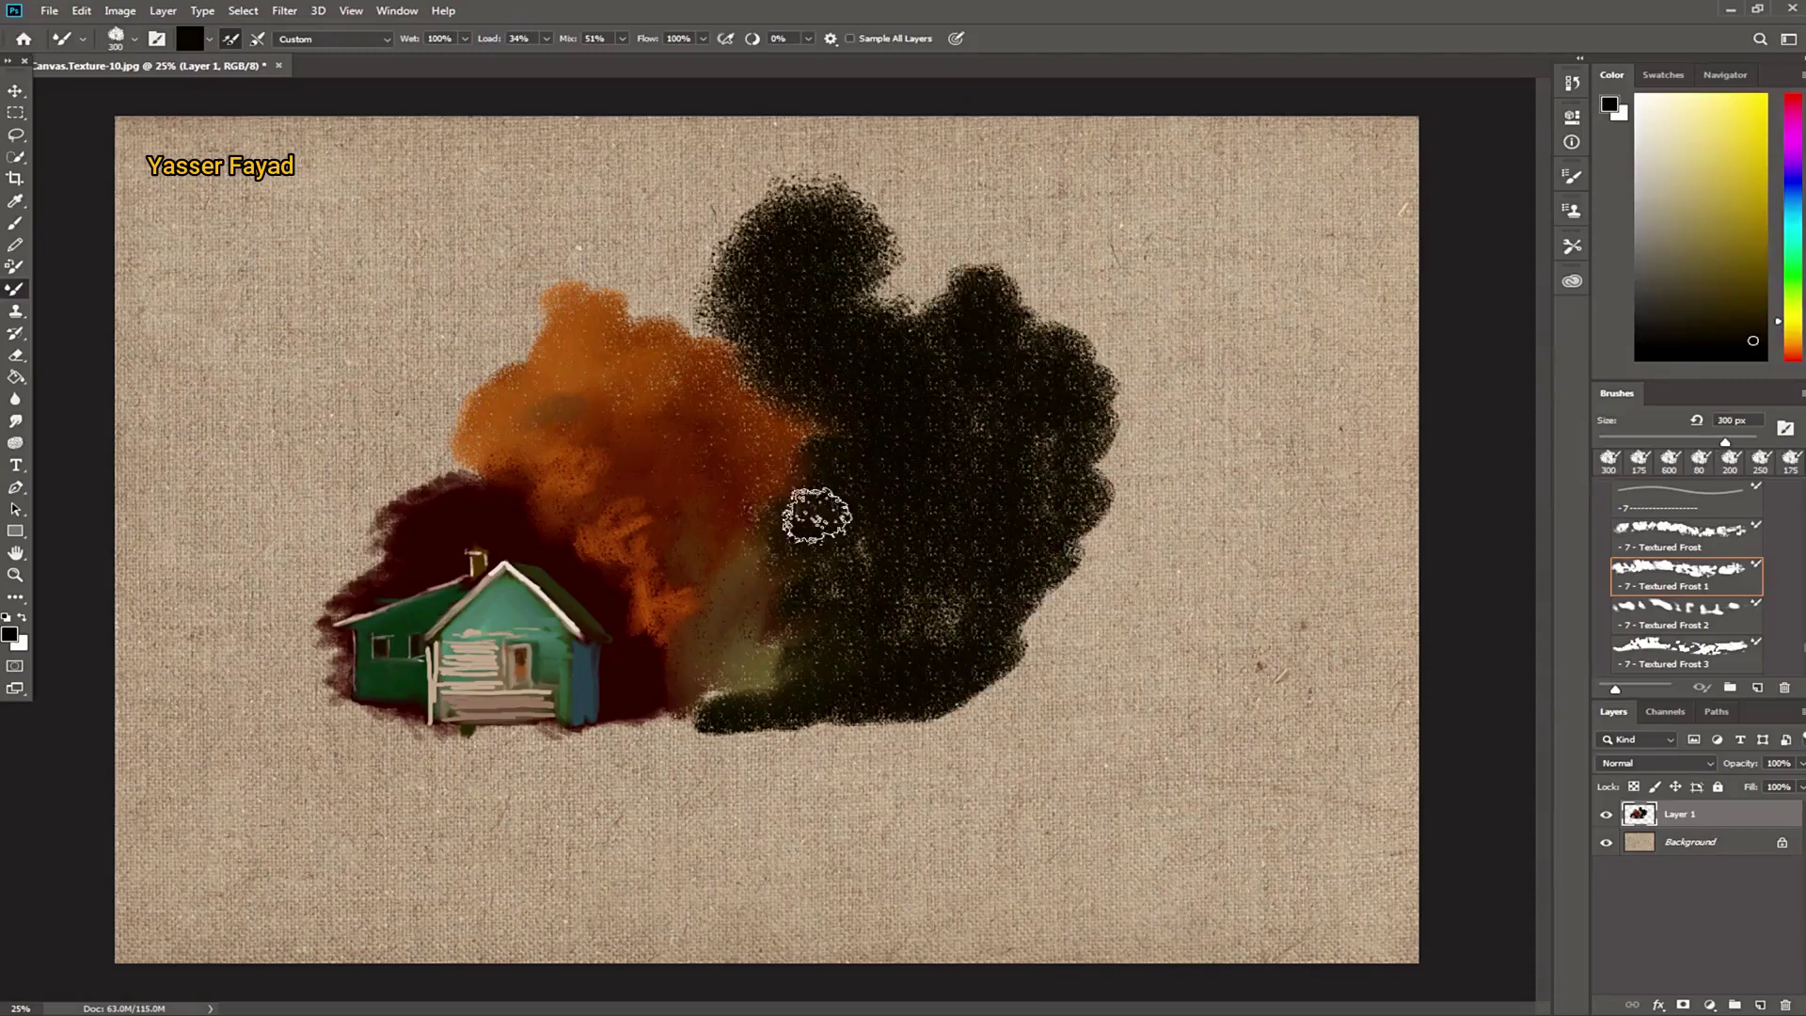
Step: Add olive highlights to the dark tree's top and upper left with the Textured Frost brush
left_click(1704, 541)
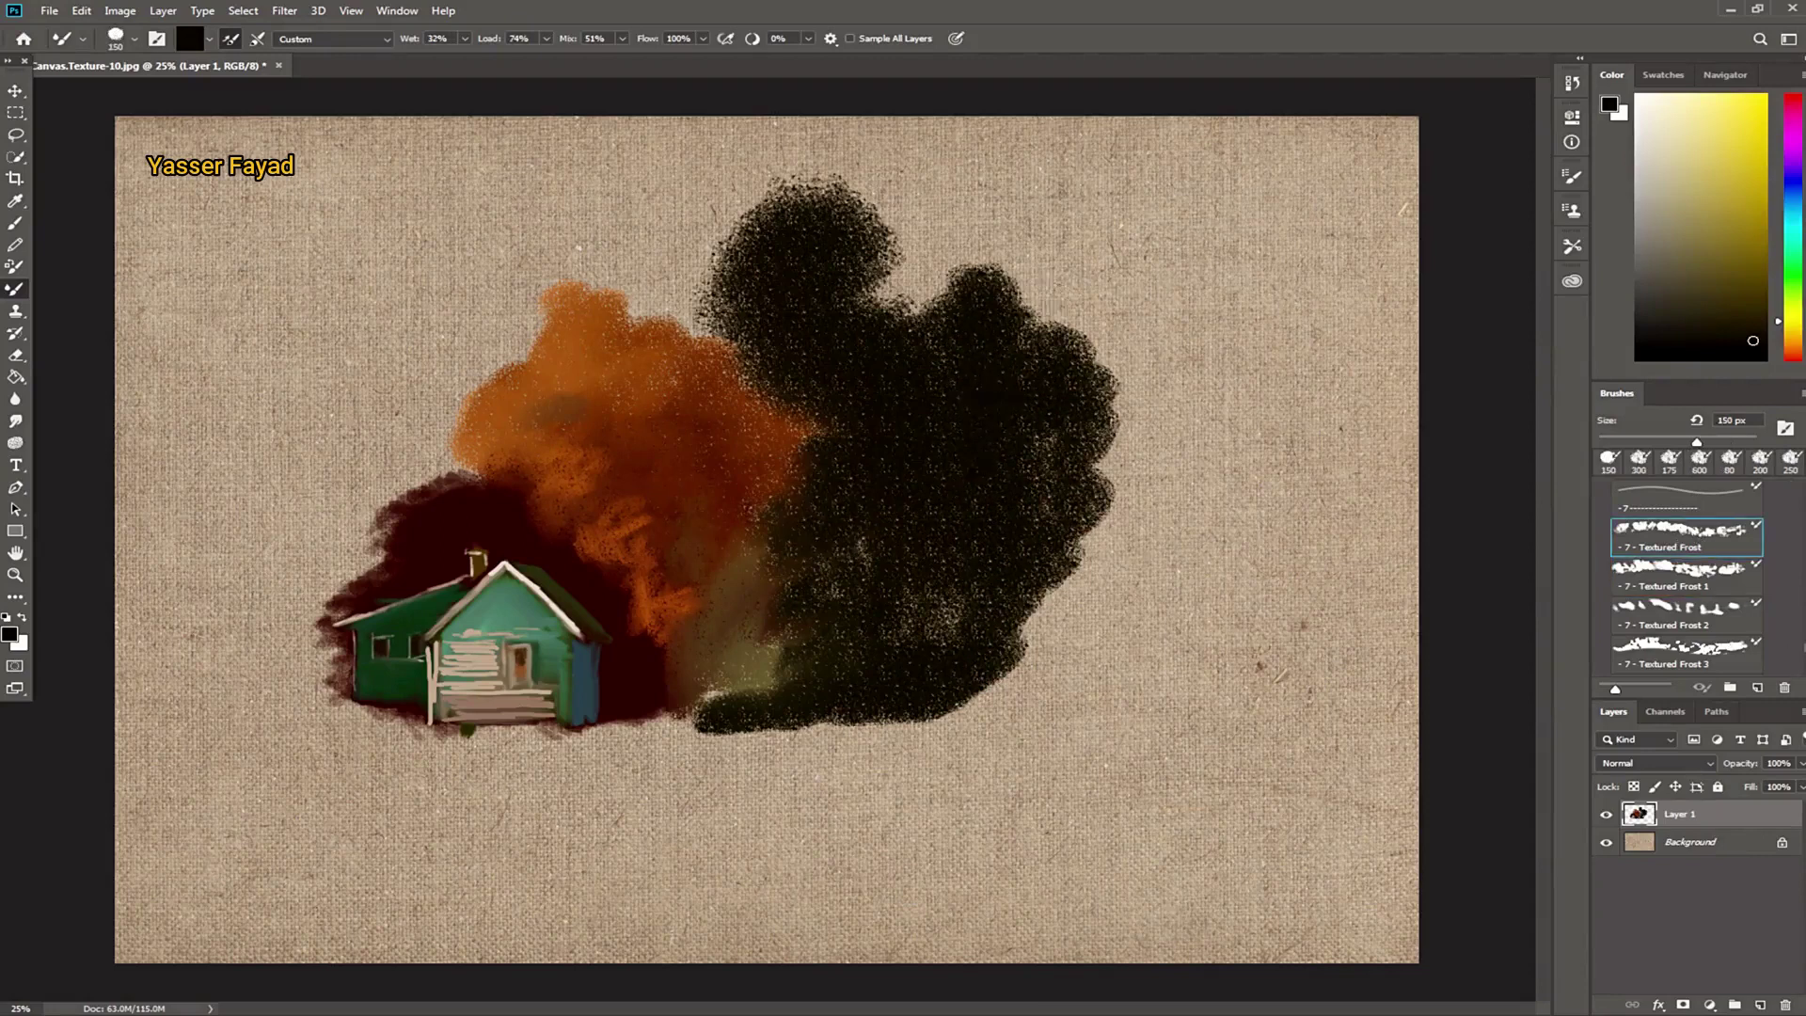
left_click(1751, 283)
left_click_drag(785, 184, 746, 245)
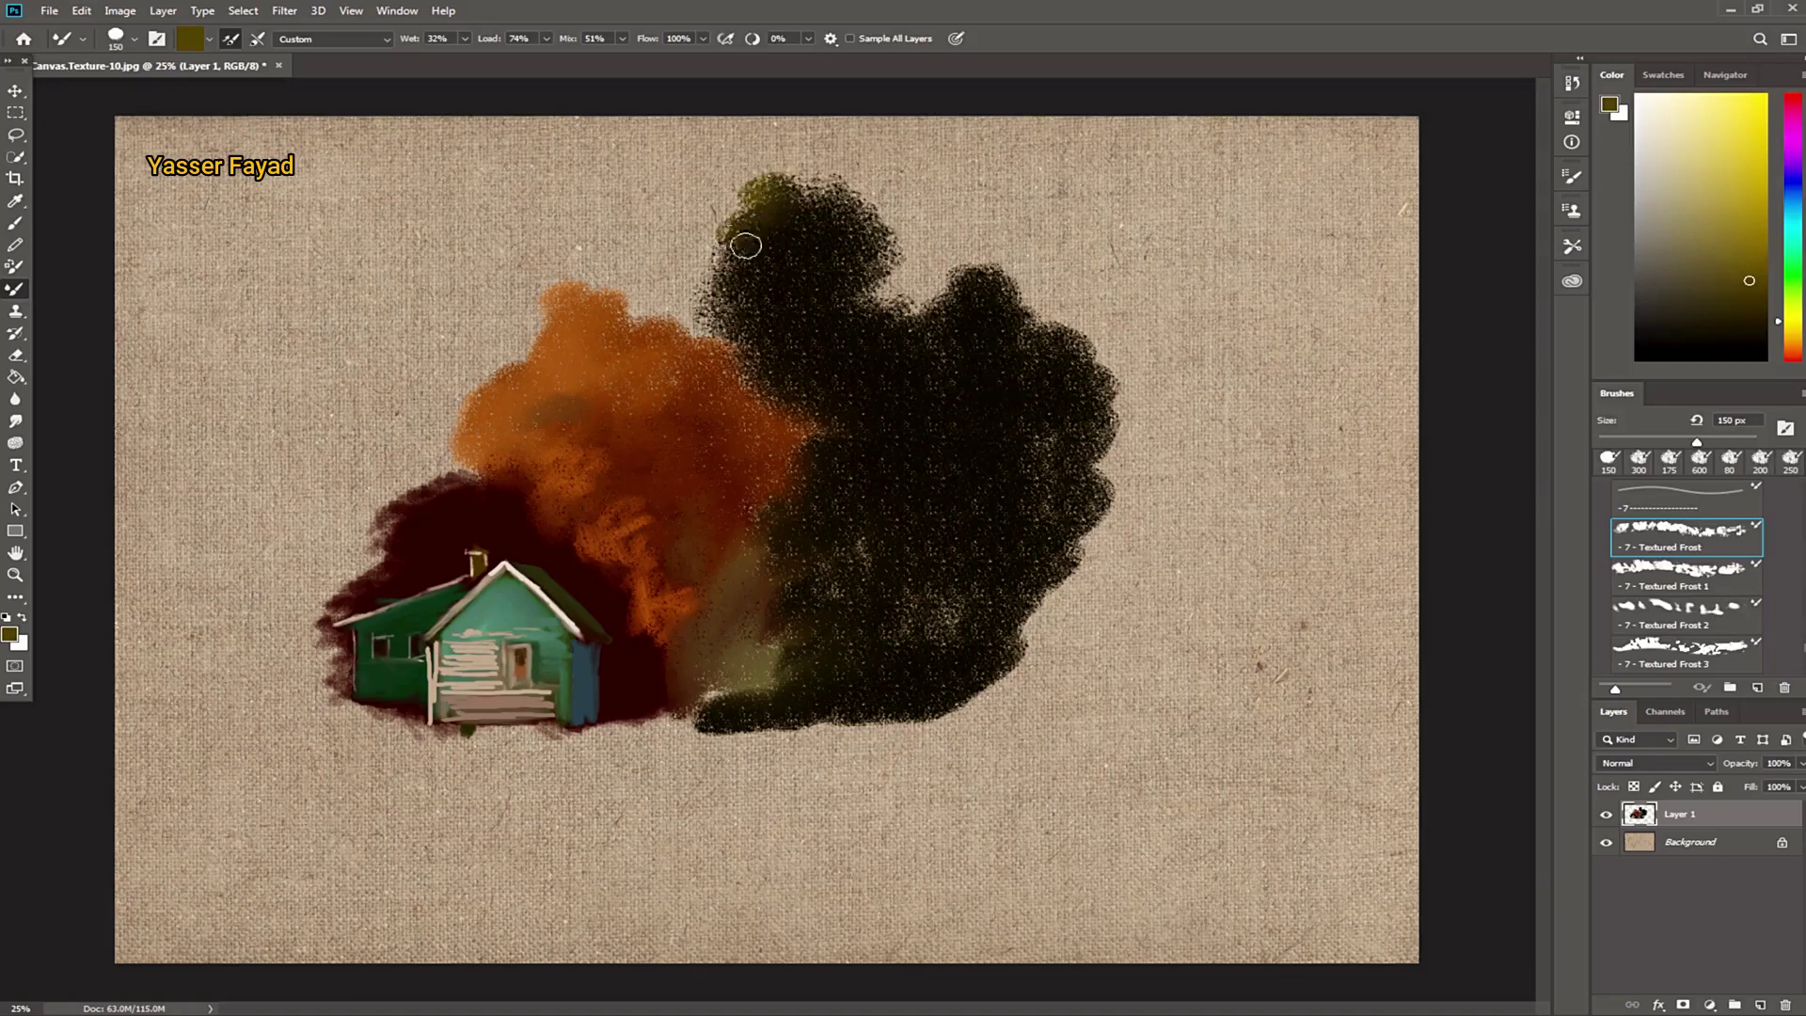
left_click_drag(682, 299, 721, 323)
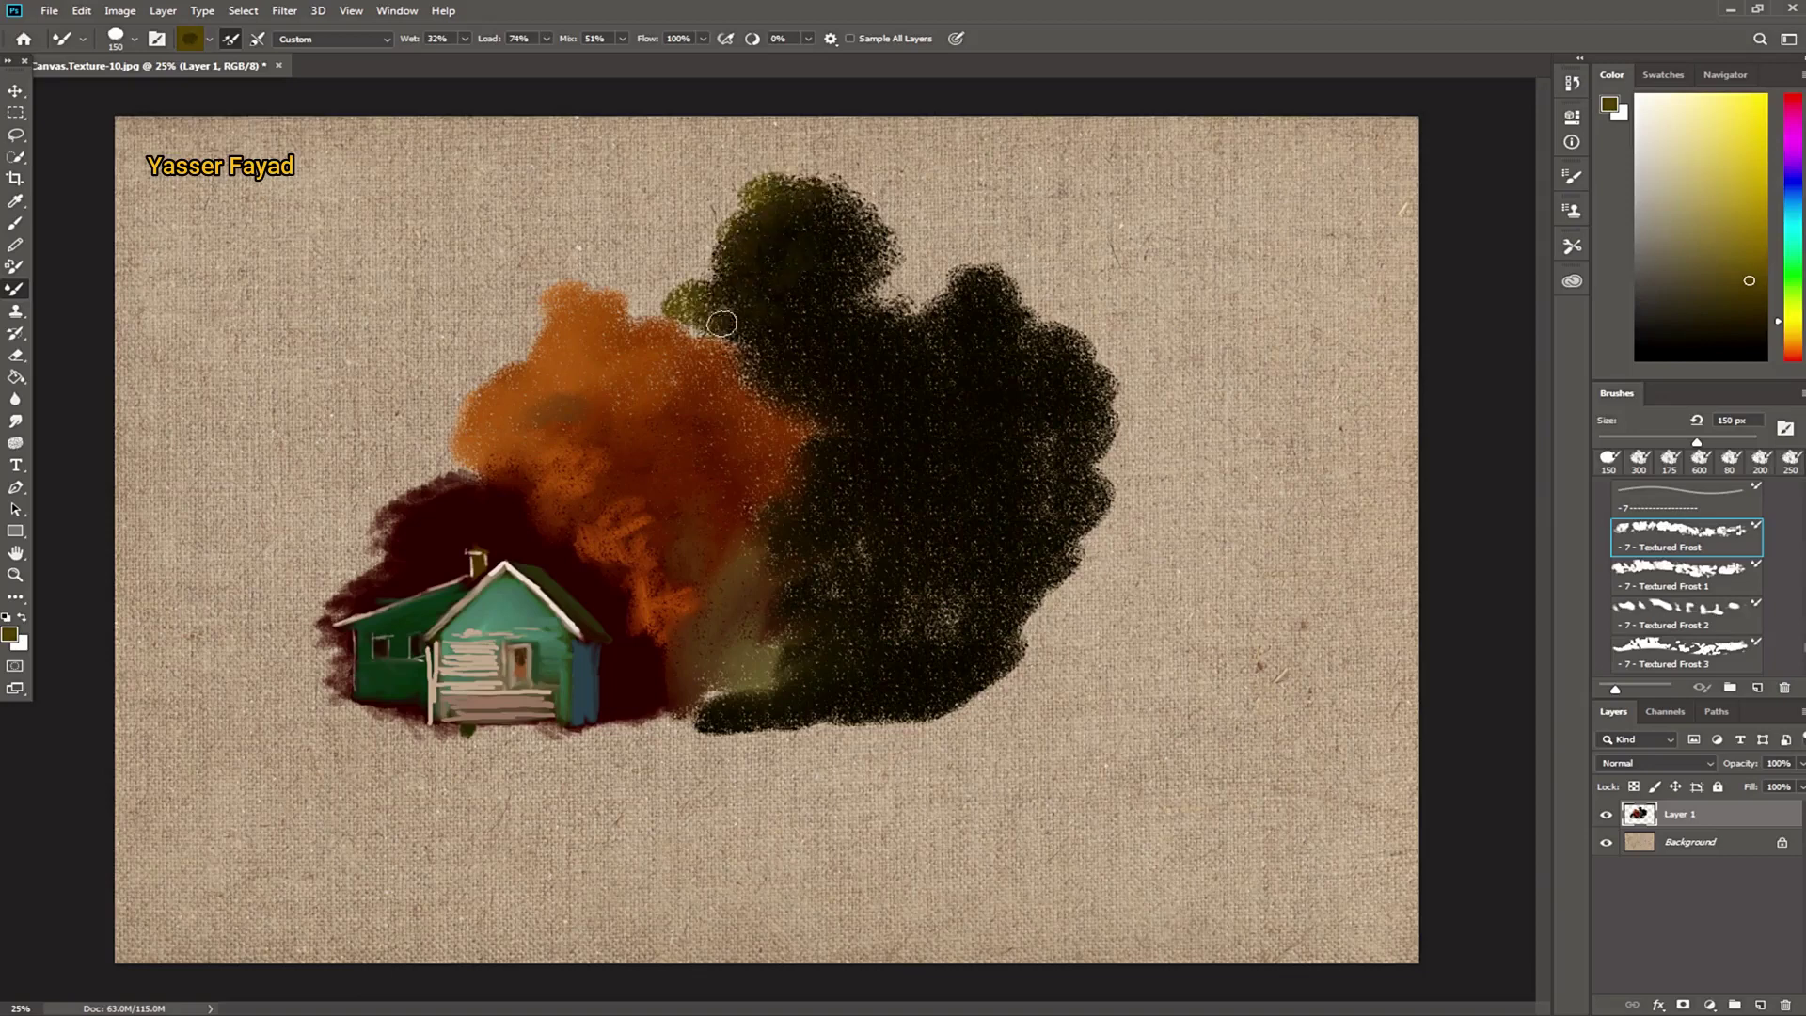
Step: Paint a dark brown tree left of the orange tree and enlarge the brush to 400 px
left_click(1785, 337)
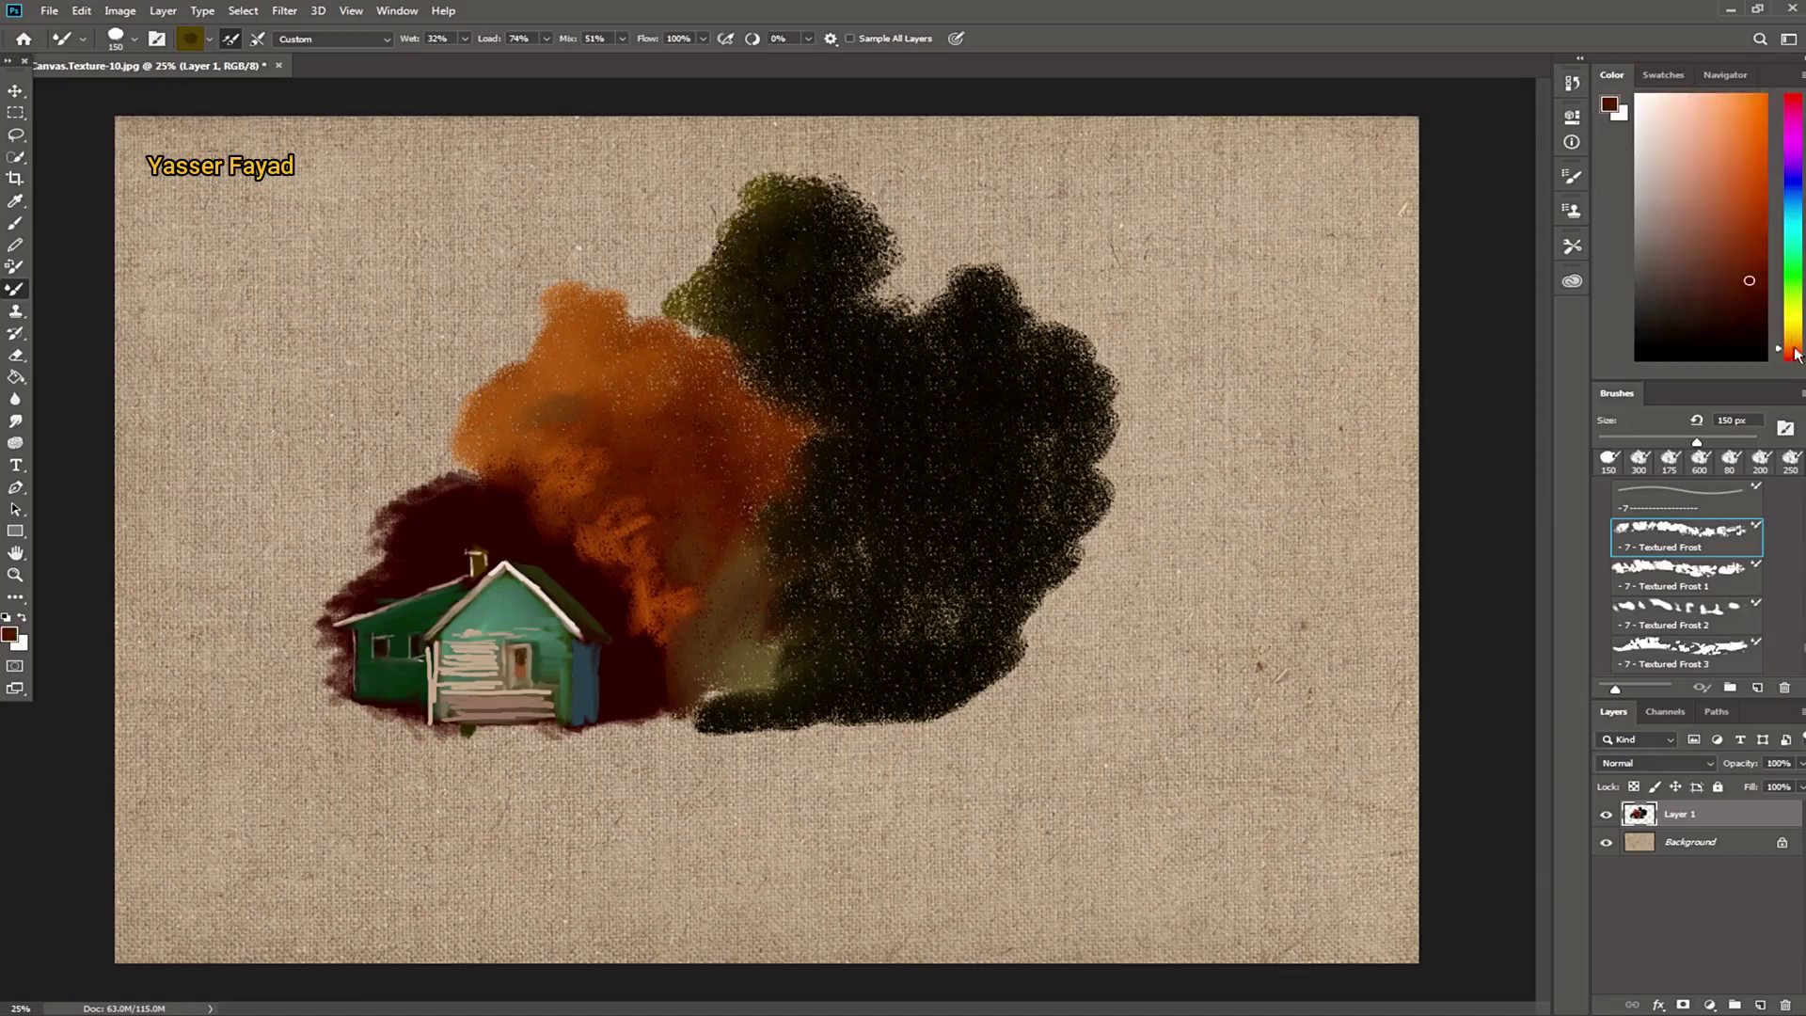
mouse_move(399, 386)
left_mouse_down()
mouse_move(400, 475)
mouse_move(367, 395)
mouse_move(282, 395)
mouse_move(334, 471)
mouse_move(282, 564)
mouse_move(399, 554)
left_mouse_up()
key("bracketright")
key("bracketright")
key("bracketright")
Step: Browse the brush presets and load Leaves 1, then Leaves 3
scroll(1800, 645, "up", 3)
scroll(1800, 645, "up", 3)
scroll(1800, 645, "up", 3)
scroll(1800, 646, "up", 3)
scroll(1801, 635, "down", 1)
scroll(1800, 636, "down", 1)
scroll(1800, 636, "down", 1)
left_click(1702, 496)
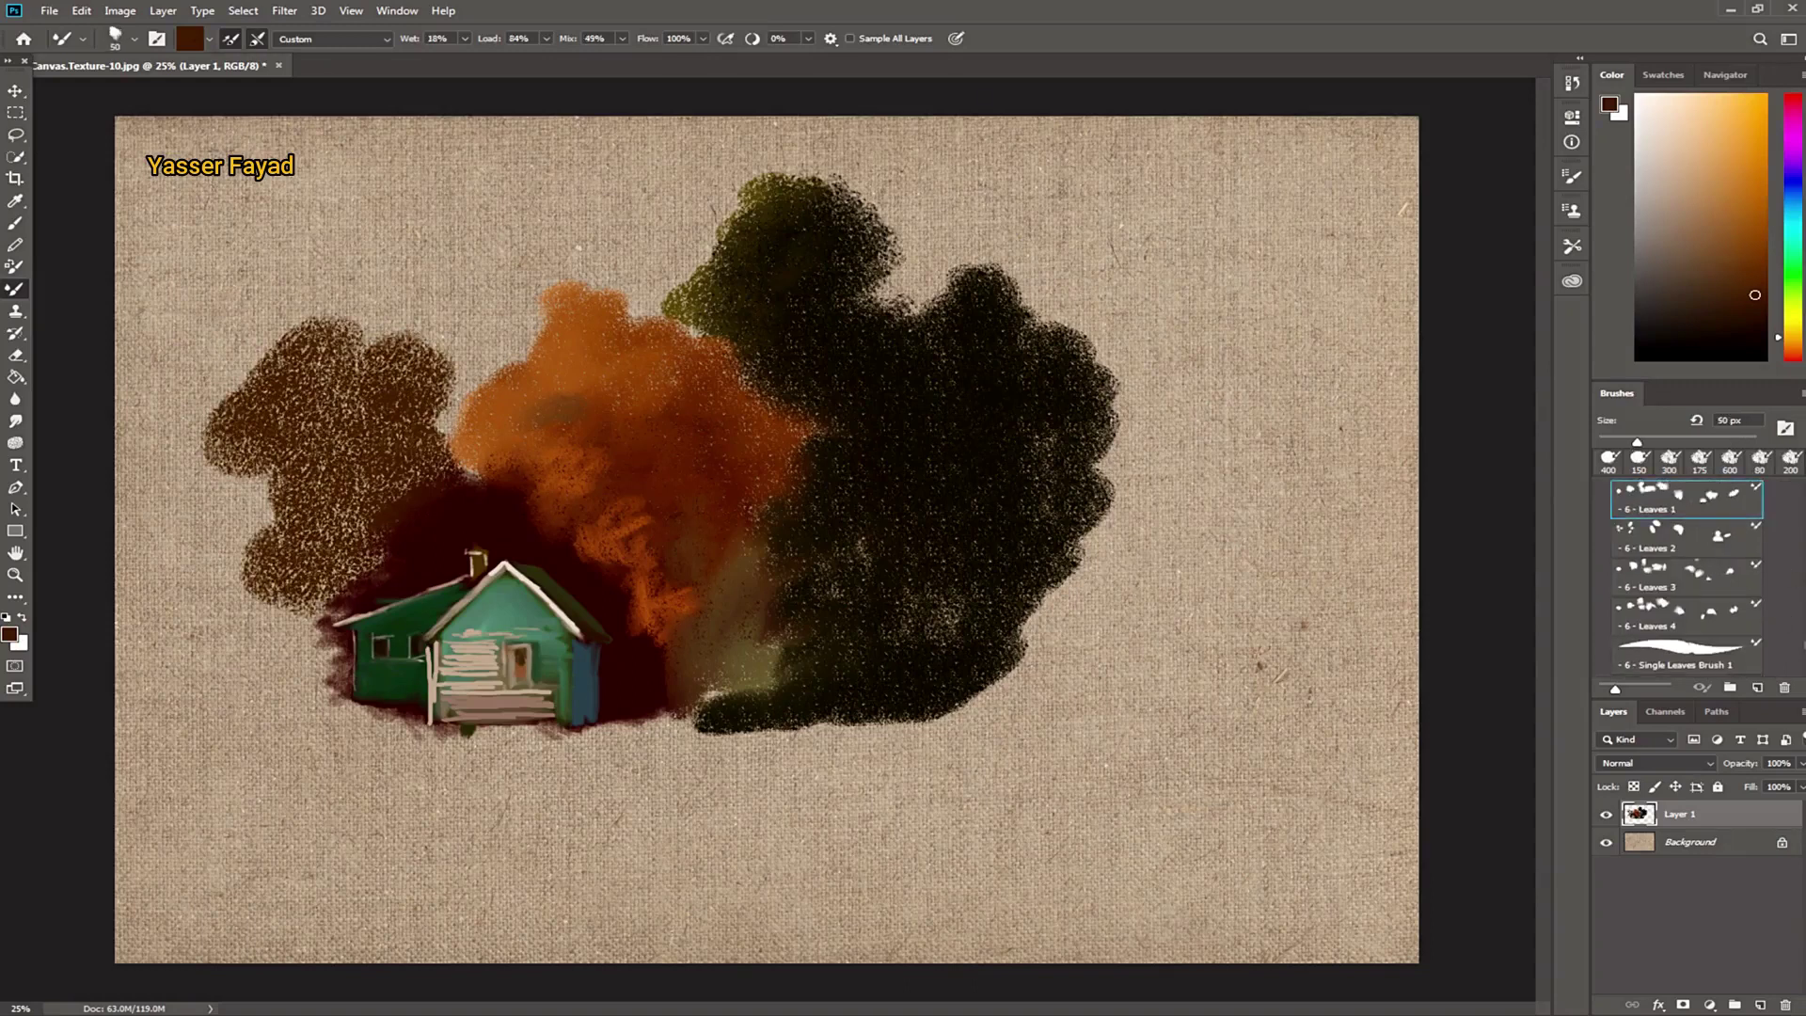
scroll(1802, 513, "up", 1)
scroll(1802, 498, "up", 2)
scroll(1802, 498, "up", 2)
scroll(1802, 498, "up", 2)
scroll(1802, 498, "up", 2)
scroll(1802, 485, "up", 1)
scroll(1783, 621, "down", 2)
scroll(1782, 621, "down", 2)
scroll(1782, 621, "down", 2)
scroll(1782, 620, "down", 2)
left_click(1704, 545)
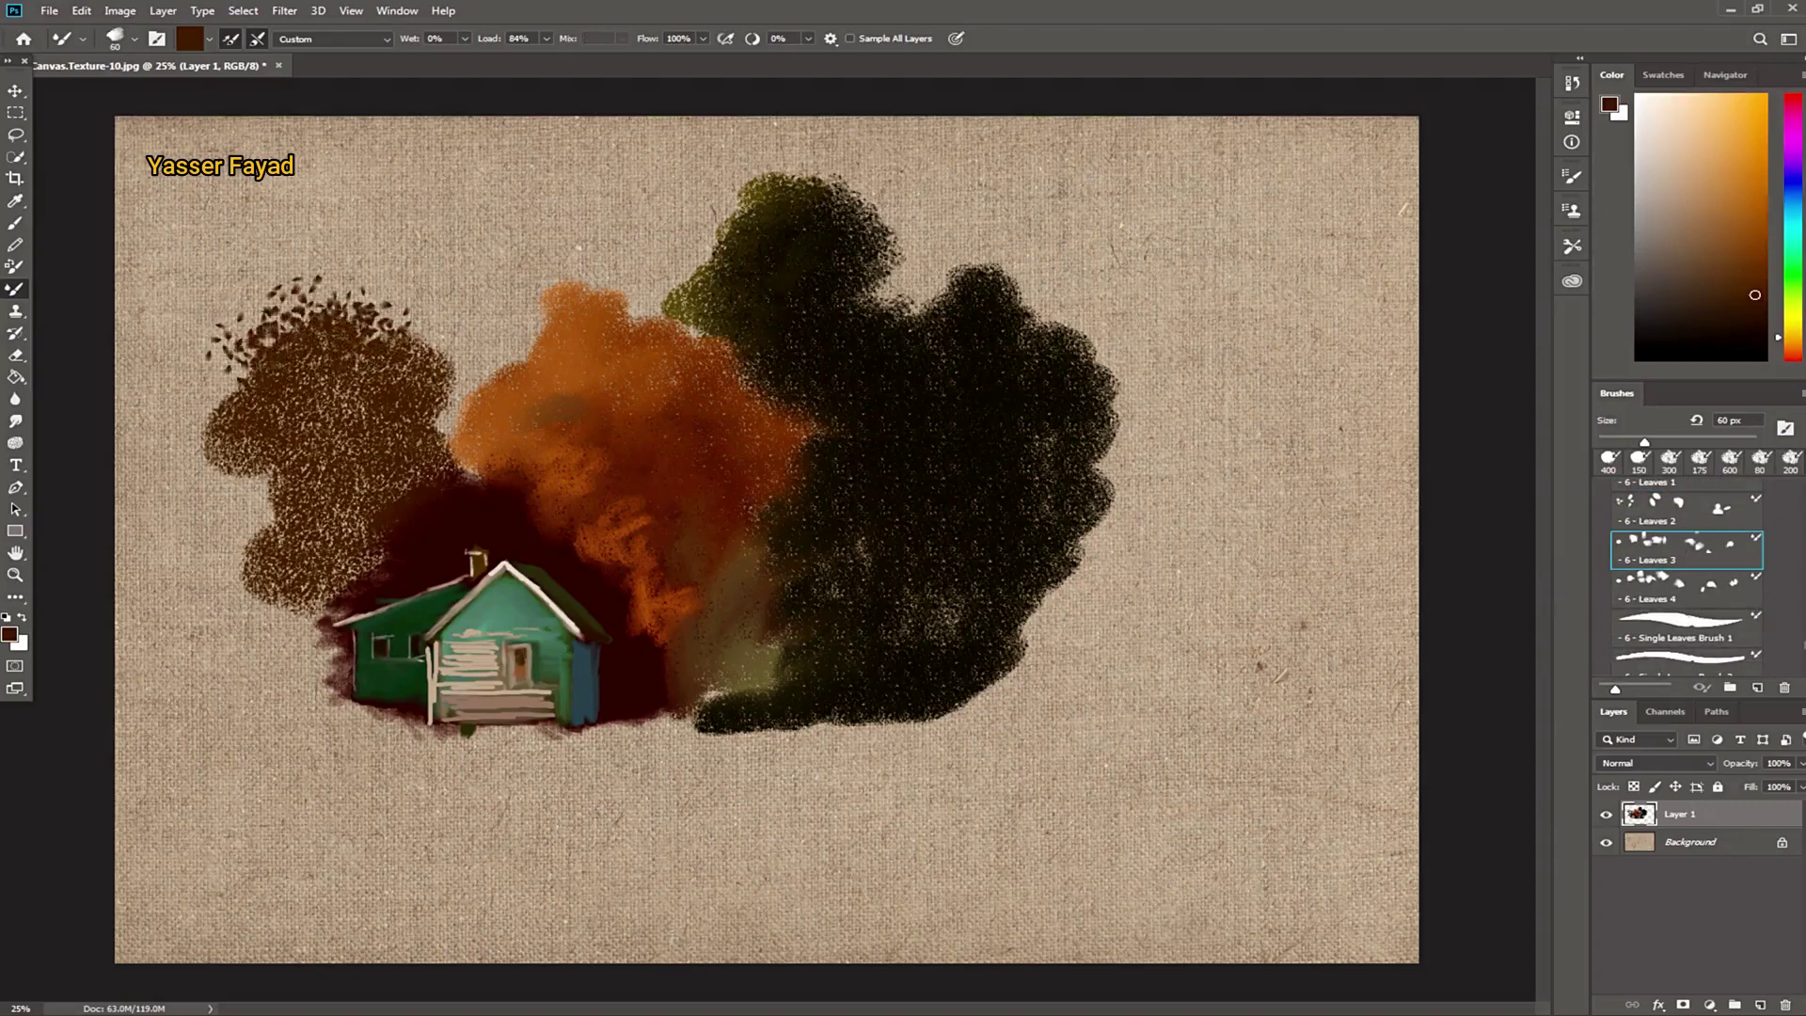
Step: Scatter dark leaf dabs over the brown tree with the Abstract Painting 2 brush
scroll(1686, 579, "down", 2)
scroll(1686, 578, "down", 2)
scroll(1687, 579, "down", 2)
scroll(1686, 579, "down", 2)
scroll(1686, 579, "down", 2)
scroll(1686, 578, "down", 2)
left_click(1693, 616)
mouse_move(395, 315)
left_mouse_down()
mouse_move(292, 296)
mouse_move(269, 406)
mouse_move(331, 446)
mouse_move(263, 395)
mouse_move(235, 536)
mouse_move(282, 489)
mouse_move(300, 407)
mouse_move(235, 564)
mouse_move(282, 628)
left_mouse_up()
Step: Lay golden orange foliage on the brown tree's lower part with Abstract Painting 1
left_click(1738, 215)
left_click(1694, 570)
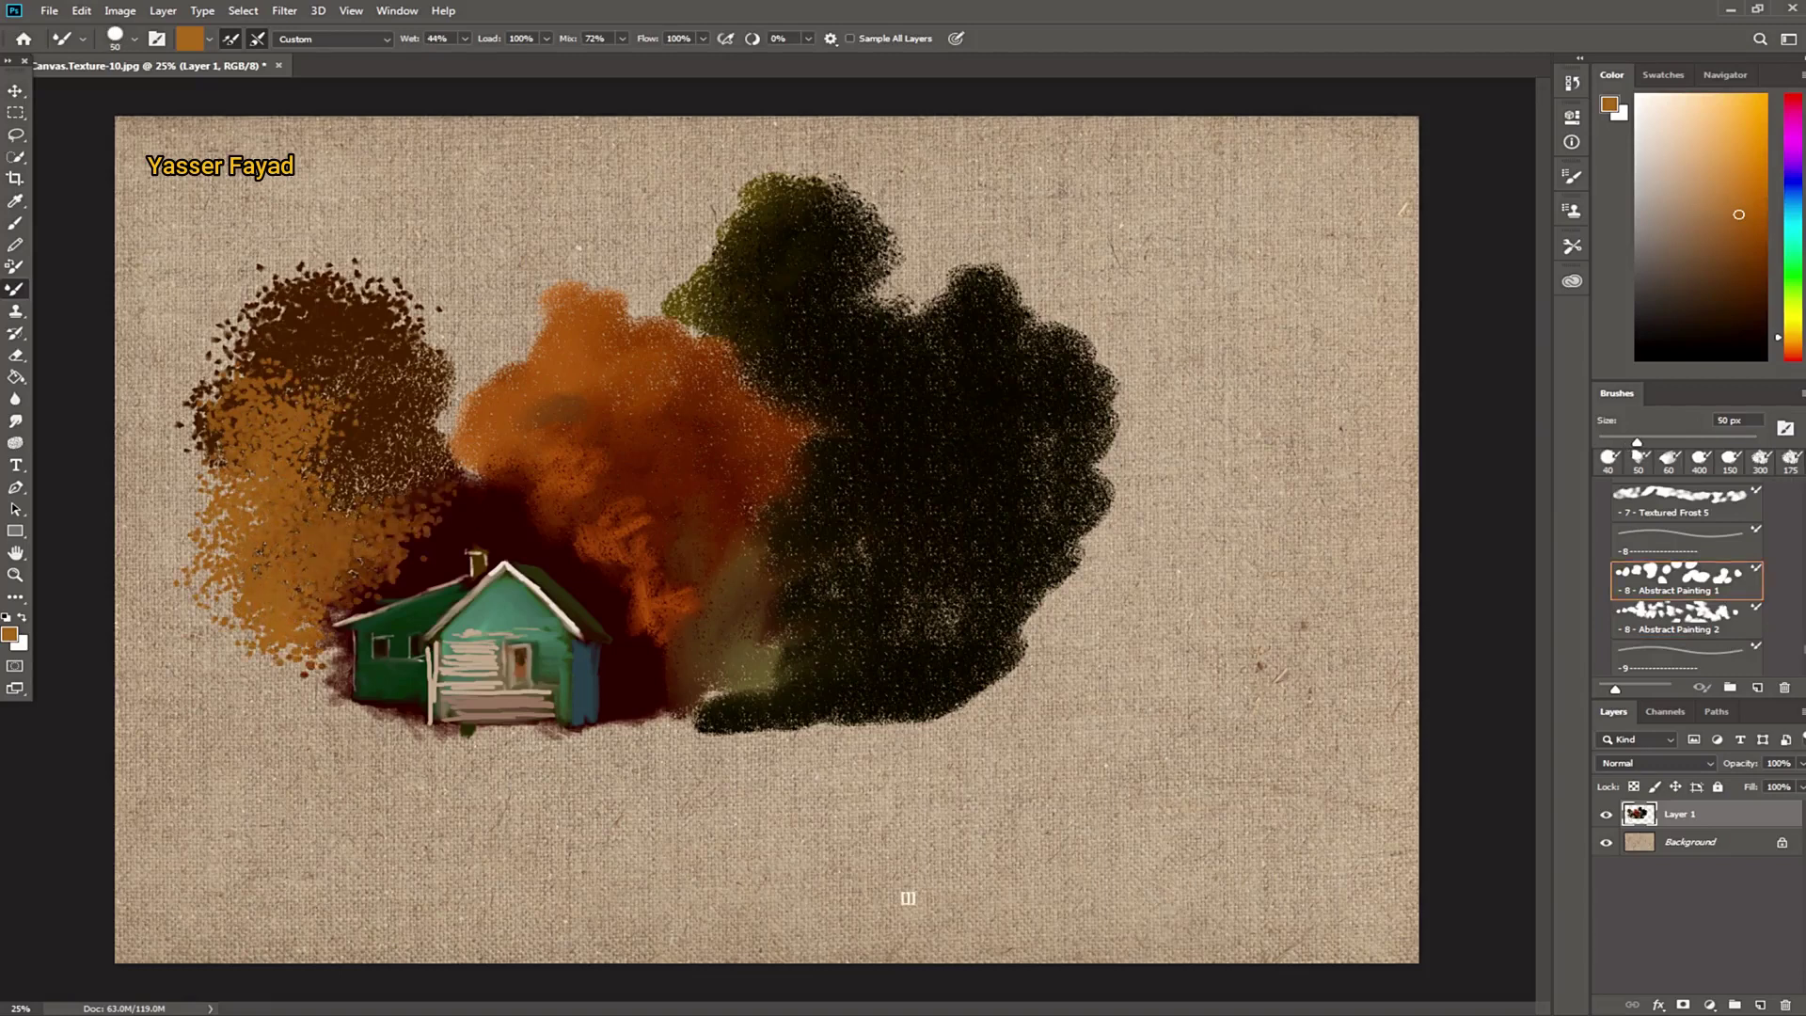
left_click_drag(444, 395, 462, 477)
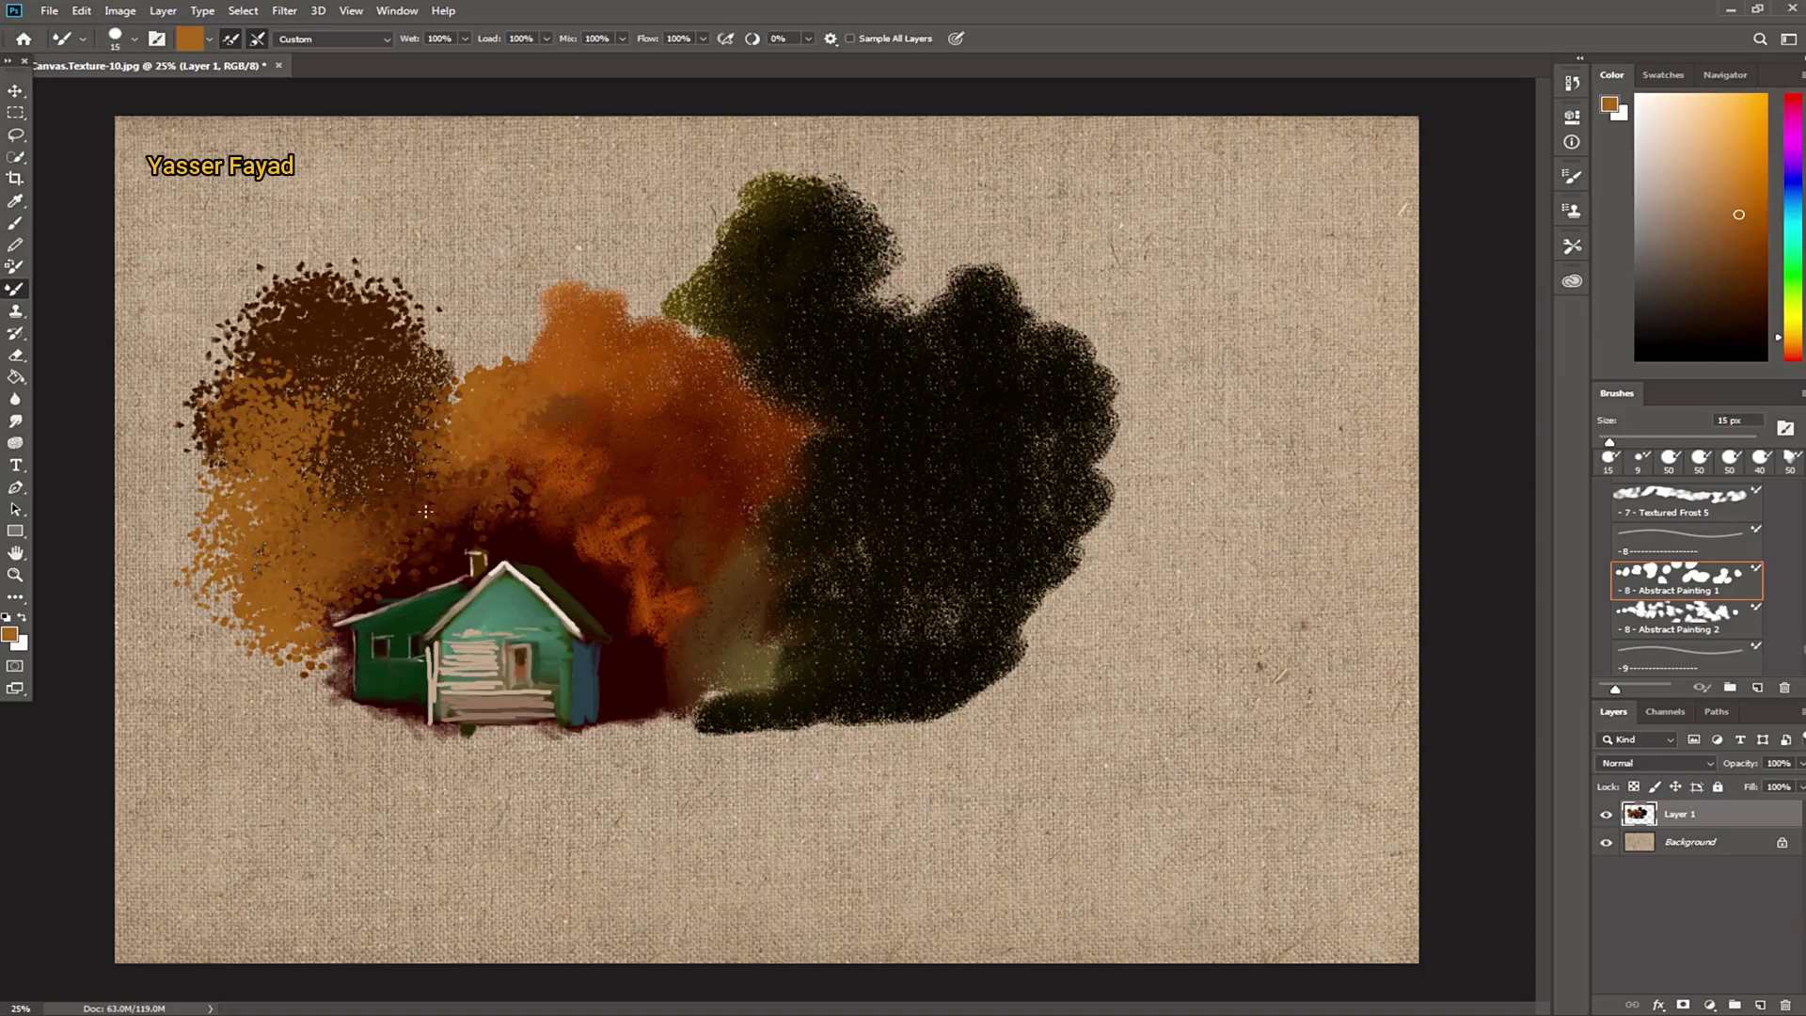
Step: Sweep wide cyan strokes along the canvas top with an enlarged Brush 1
left_click(1795, 214)
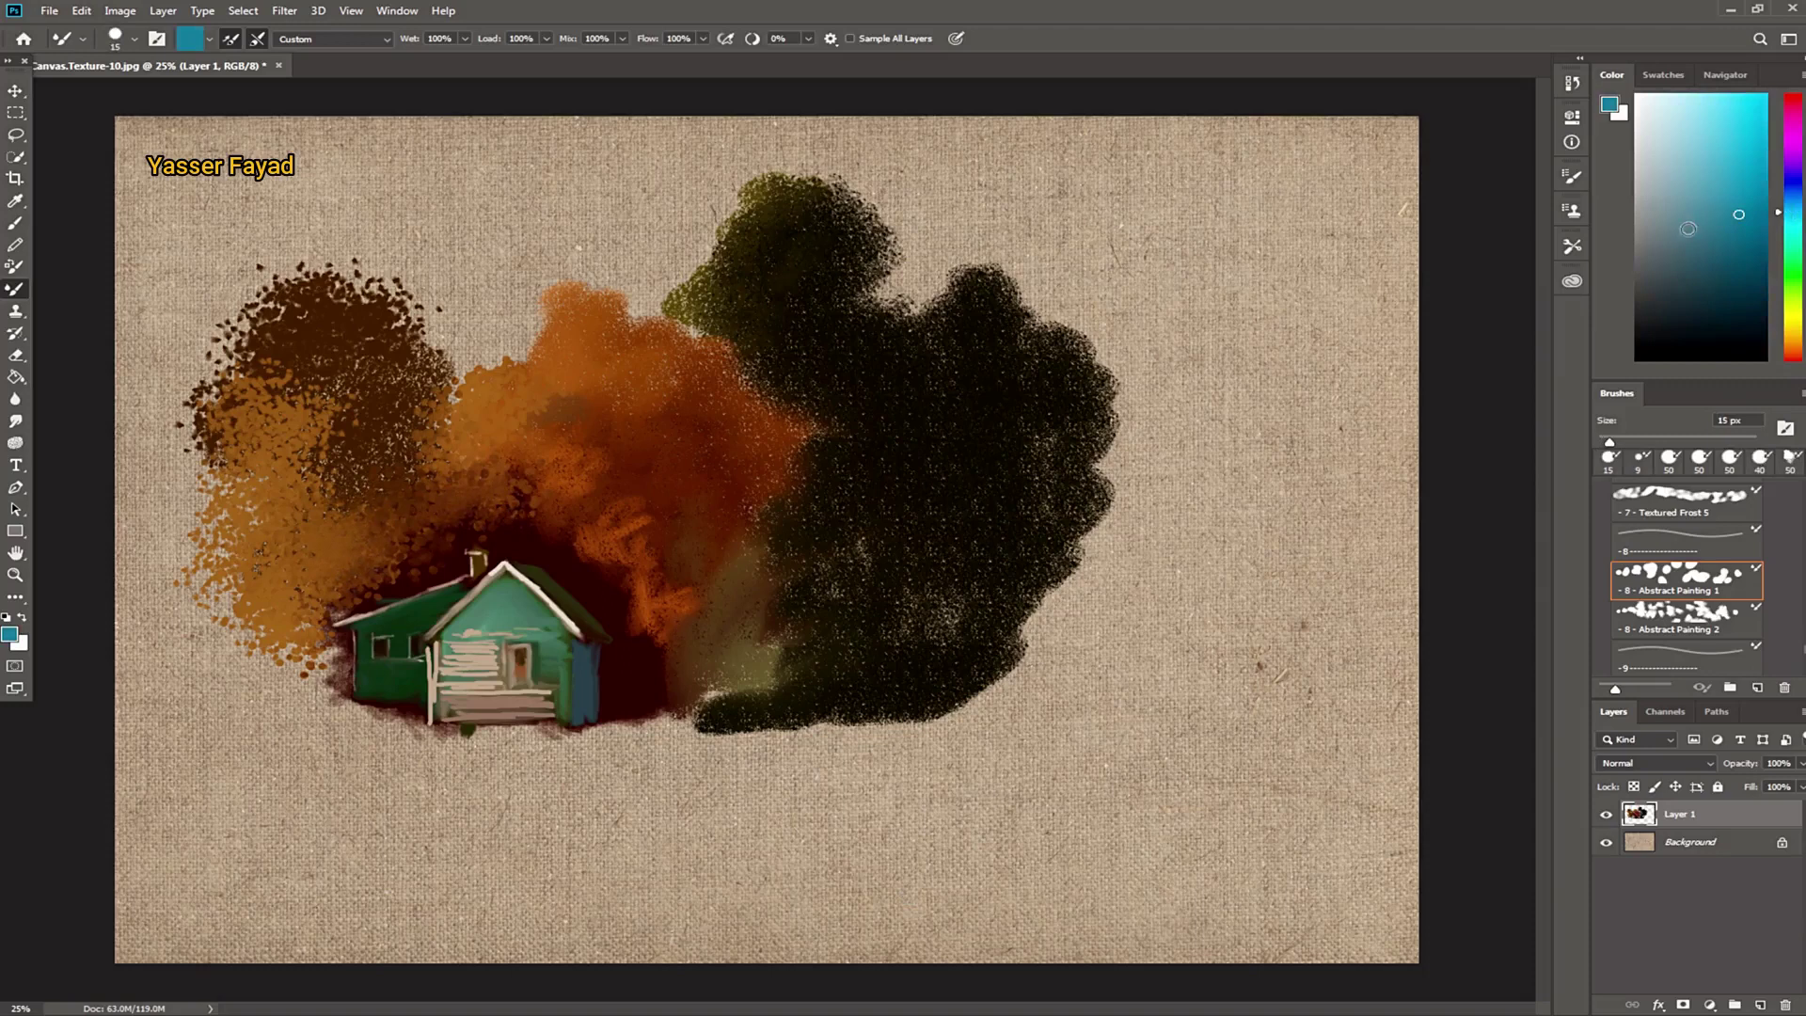
scroll(1754, 643, "down", 2)
scroll(1754, 643, "down", 3)
left_click(1690, 628)
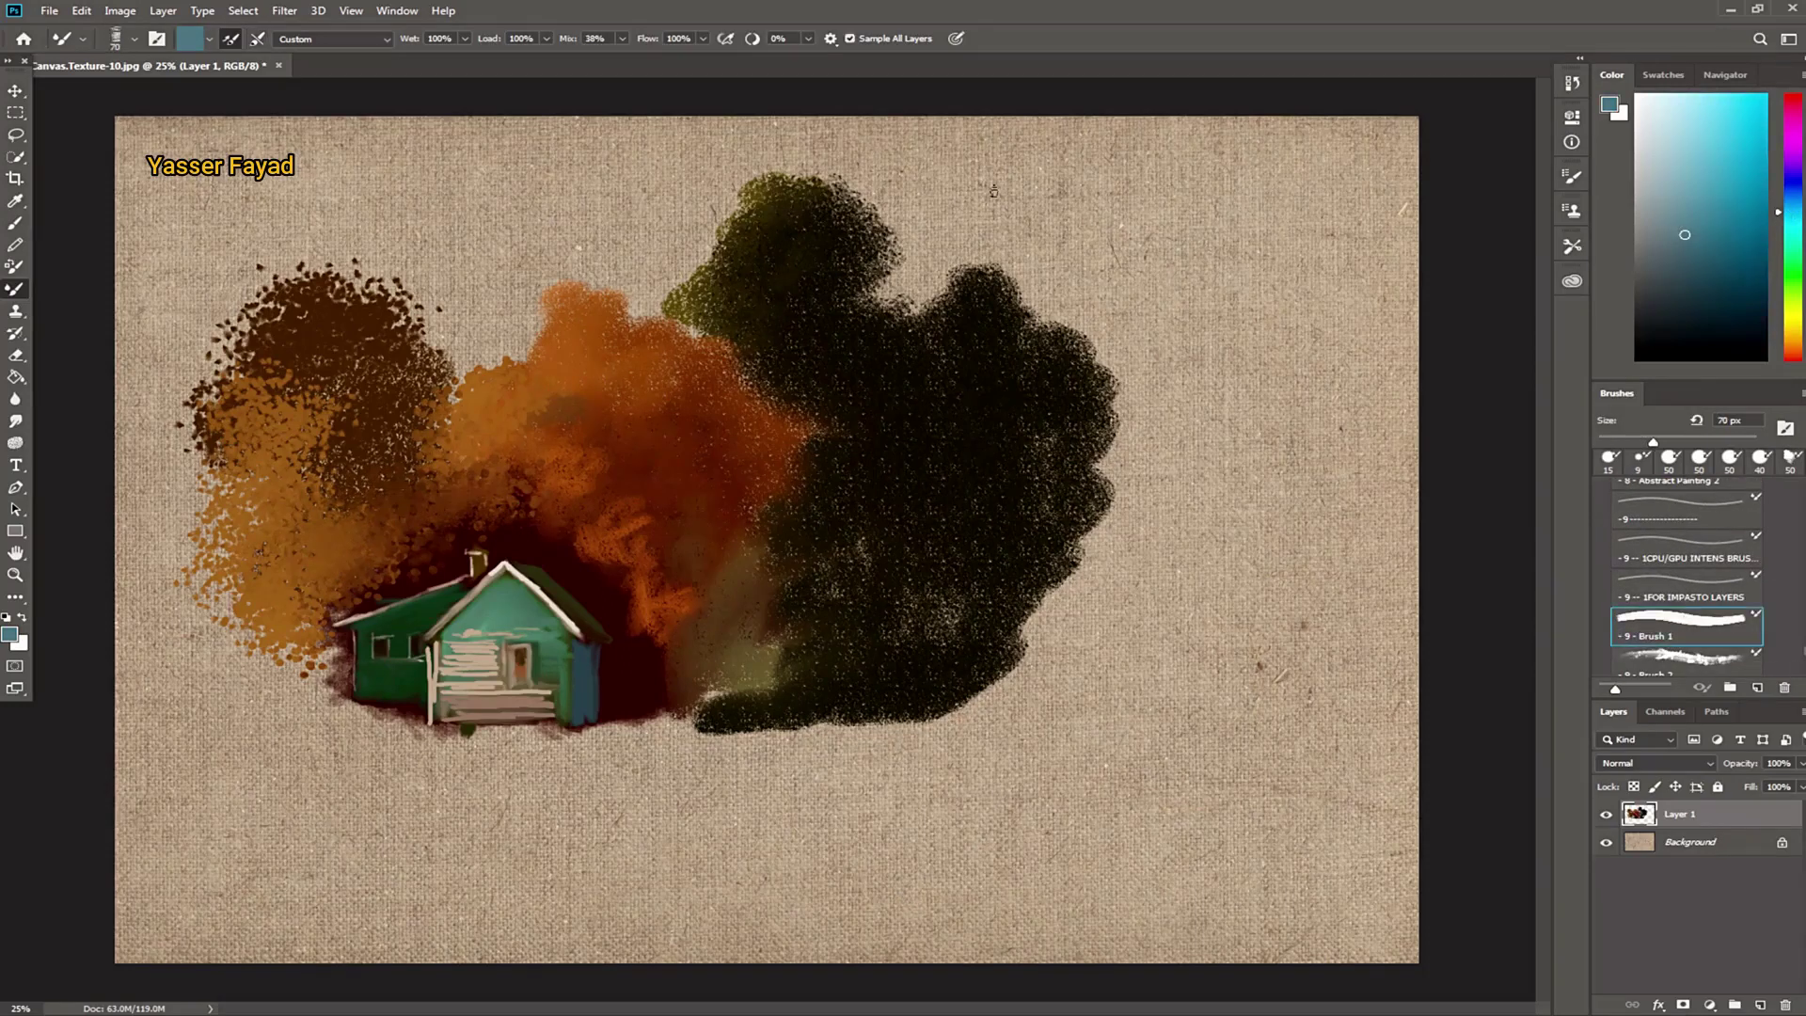
key("bracketright")
key("bracketright")
key("bracketright")
left_click_drag(945, 183, 1114, 139)
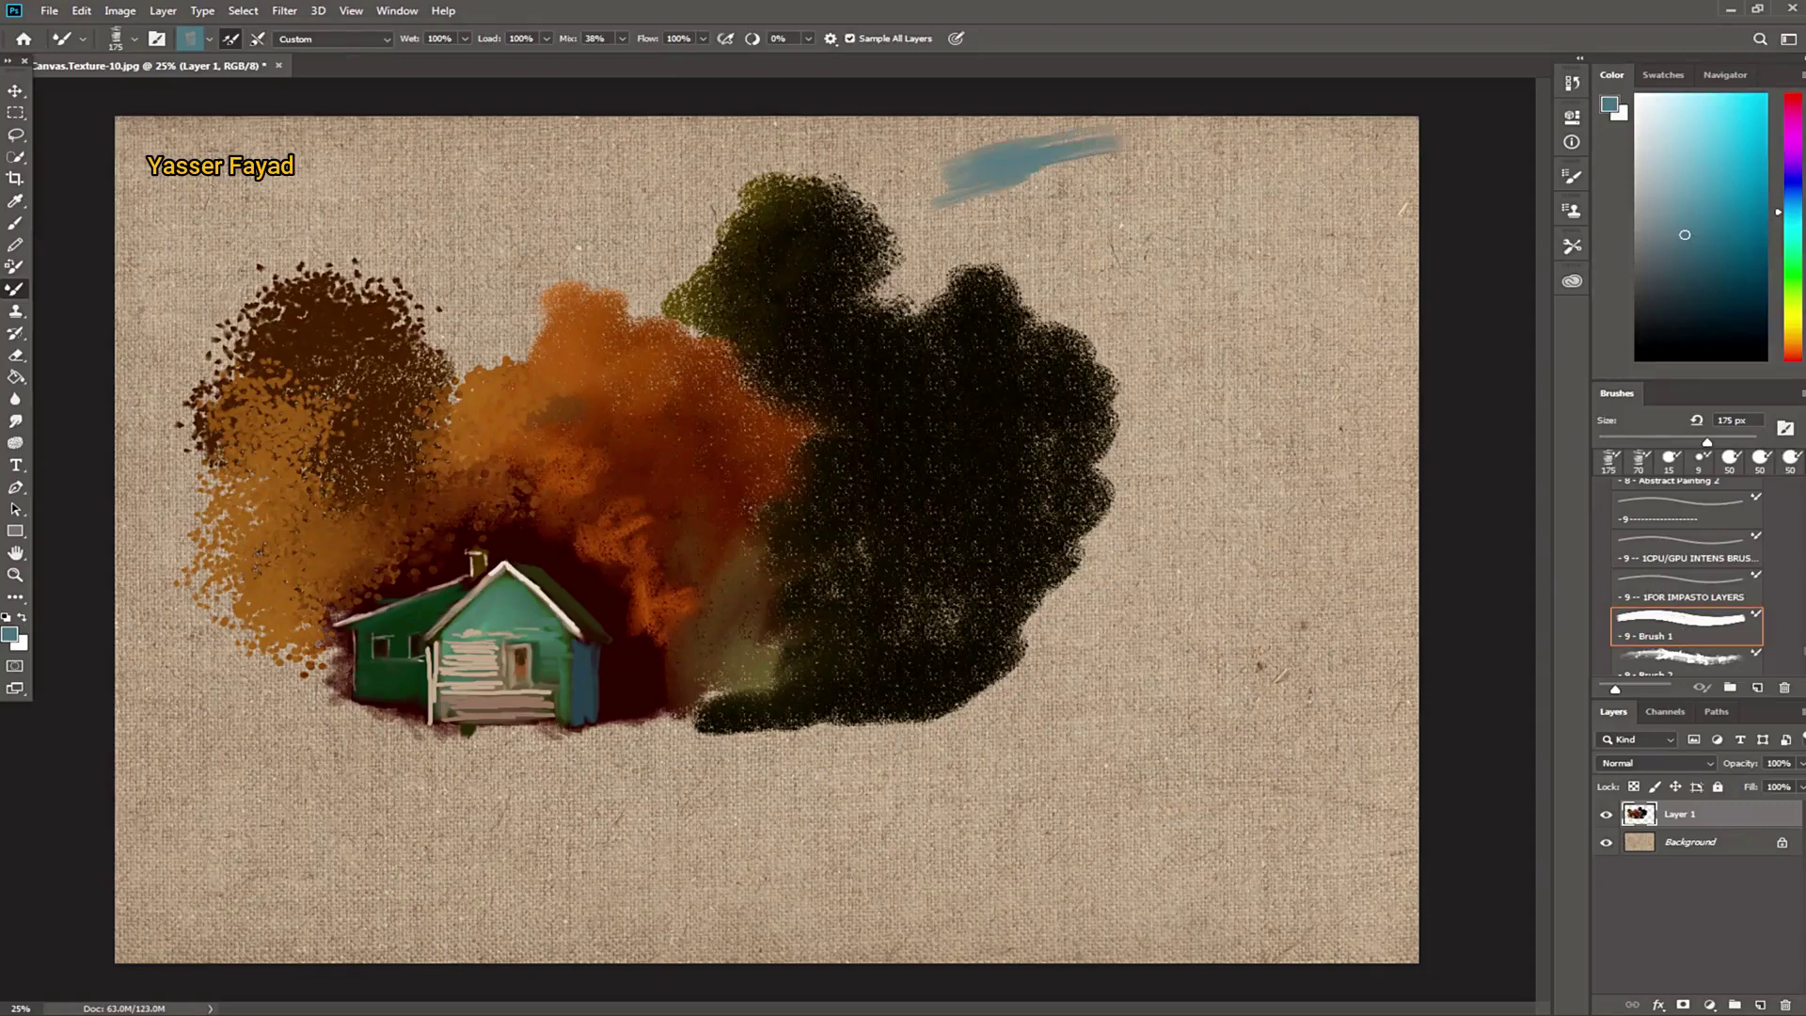
mouse_move(941, 174)
left_mouse_down()
mouse_move(875, 141)
mouse_move(952, 228)
mouse_move(651, 132)
mouse_move(367, 136)
mouse_move(508, 184)
mouse_move(479, 183)
mouse_move(386, 160)
mouse_move(356, 124)
left_mouse_up()
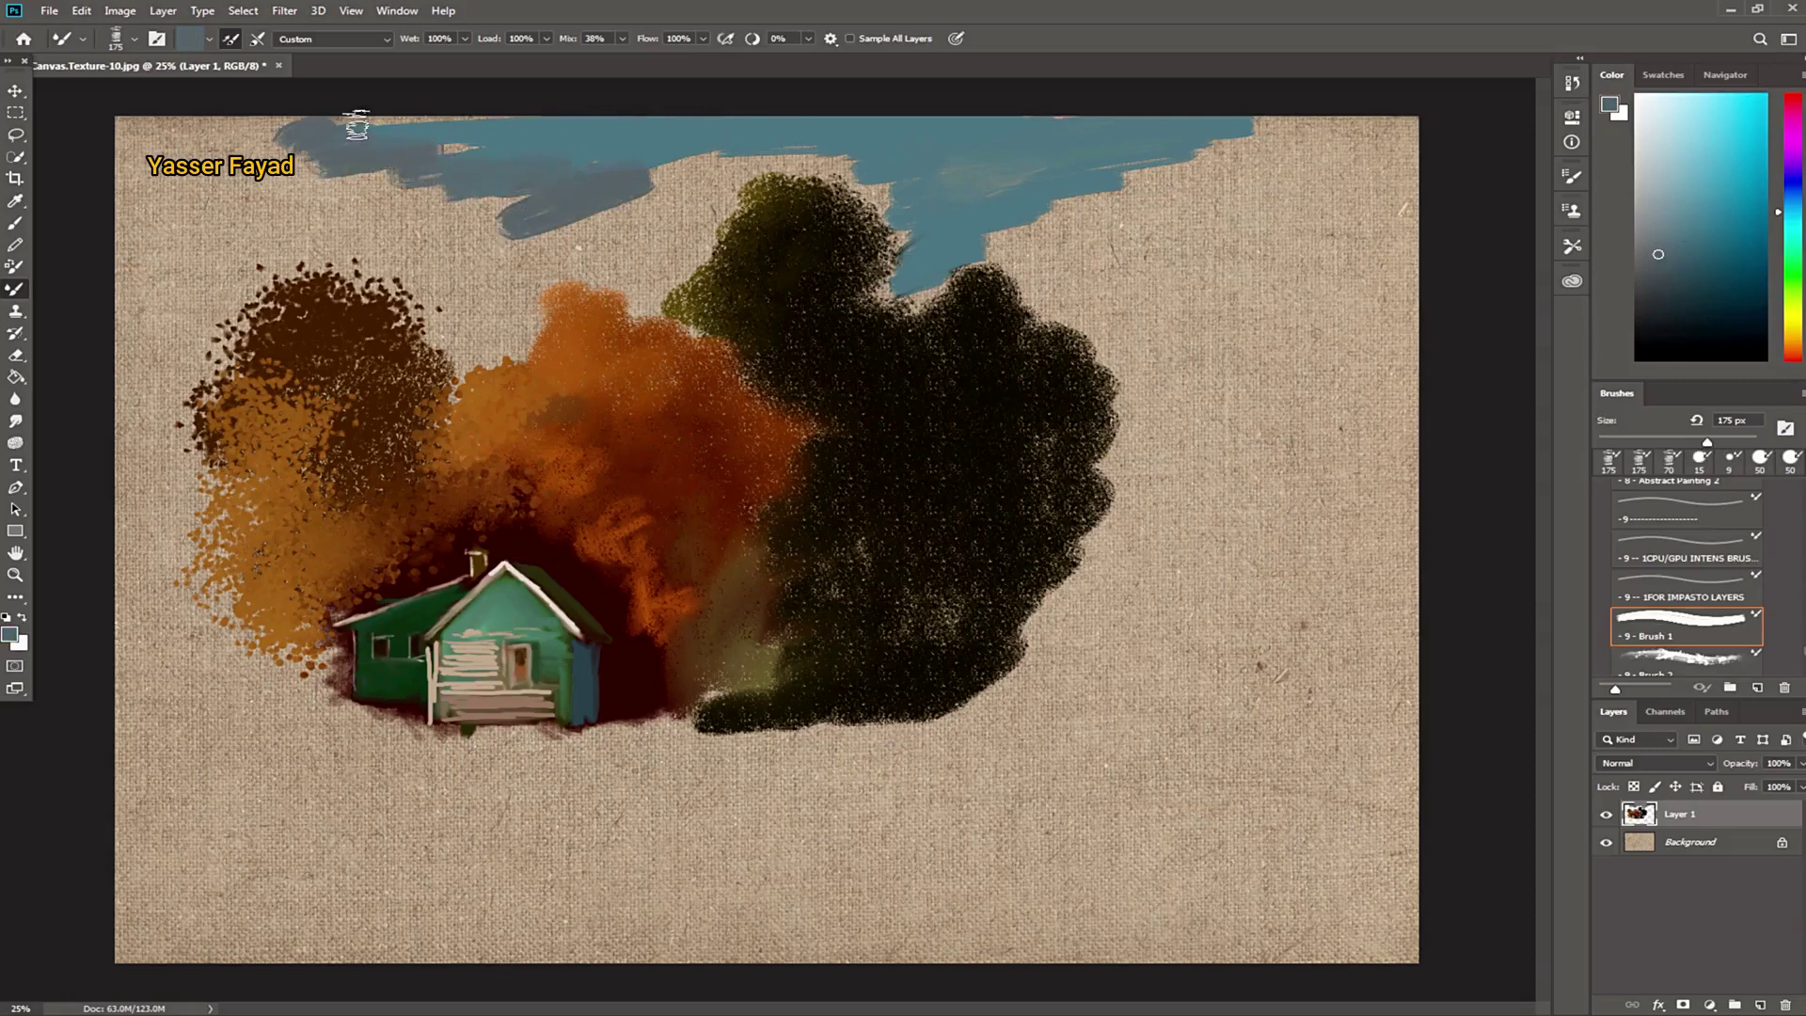
Step: Fill the top-left sky and gaps between the trees with light grey-blue
left_click(1672, 206)
mouse_move(423, 155)
left_mouse_down()
mouse_move(367, 191)
mouse_move(451, 221)
mouse_move(569, 188)
left_mouse_up()
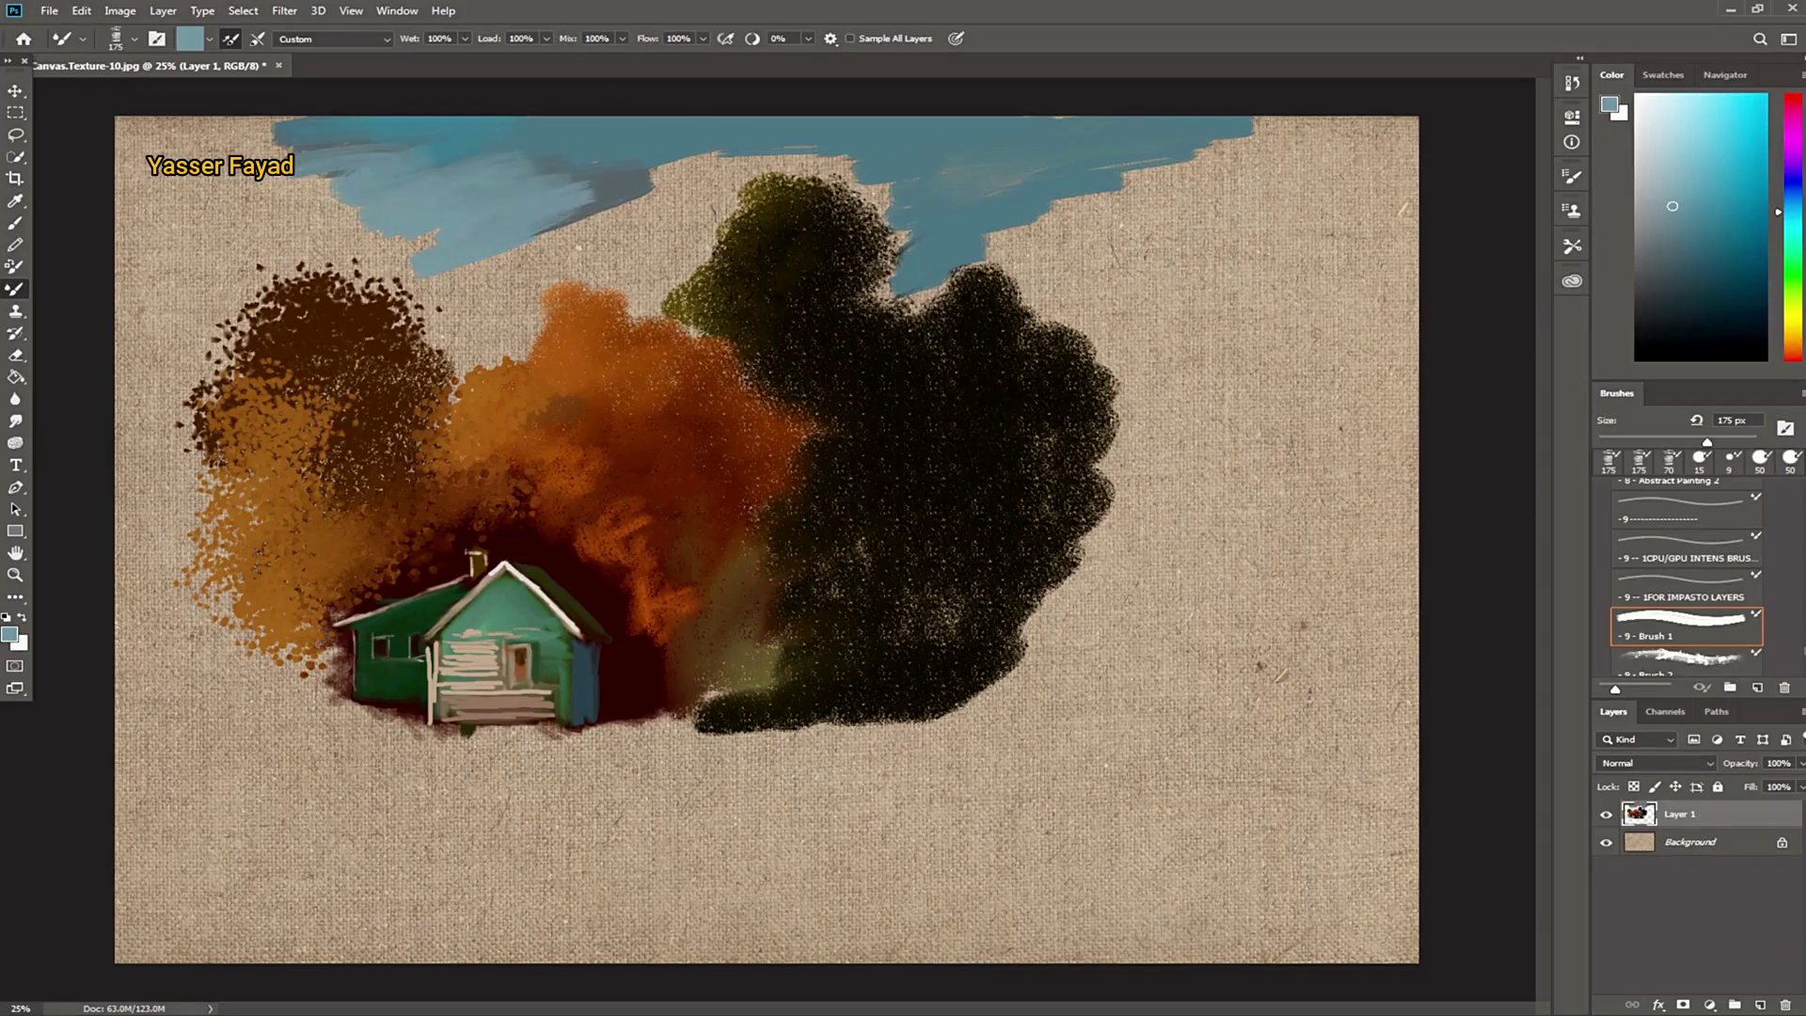
mouse_move(395, 165)
left_mouse_down()
mouse_move(207, 131)
mouse_move(141, 141)
mouse_move(142, 194)
left_mouse_up()
mouse_move(310, 120)
left_mouse_down()
mouse_move(132, 226)
mouse_move(222, 251)
mouse_move(151, 319)
mouse_move(101, 256)
left_mouse_up()
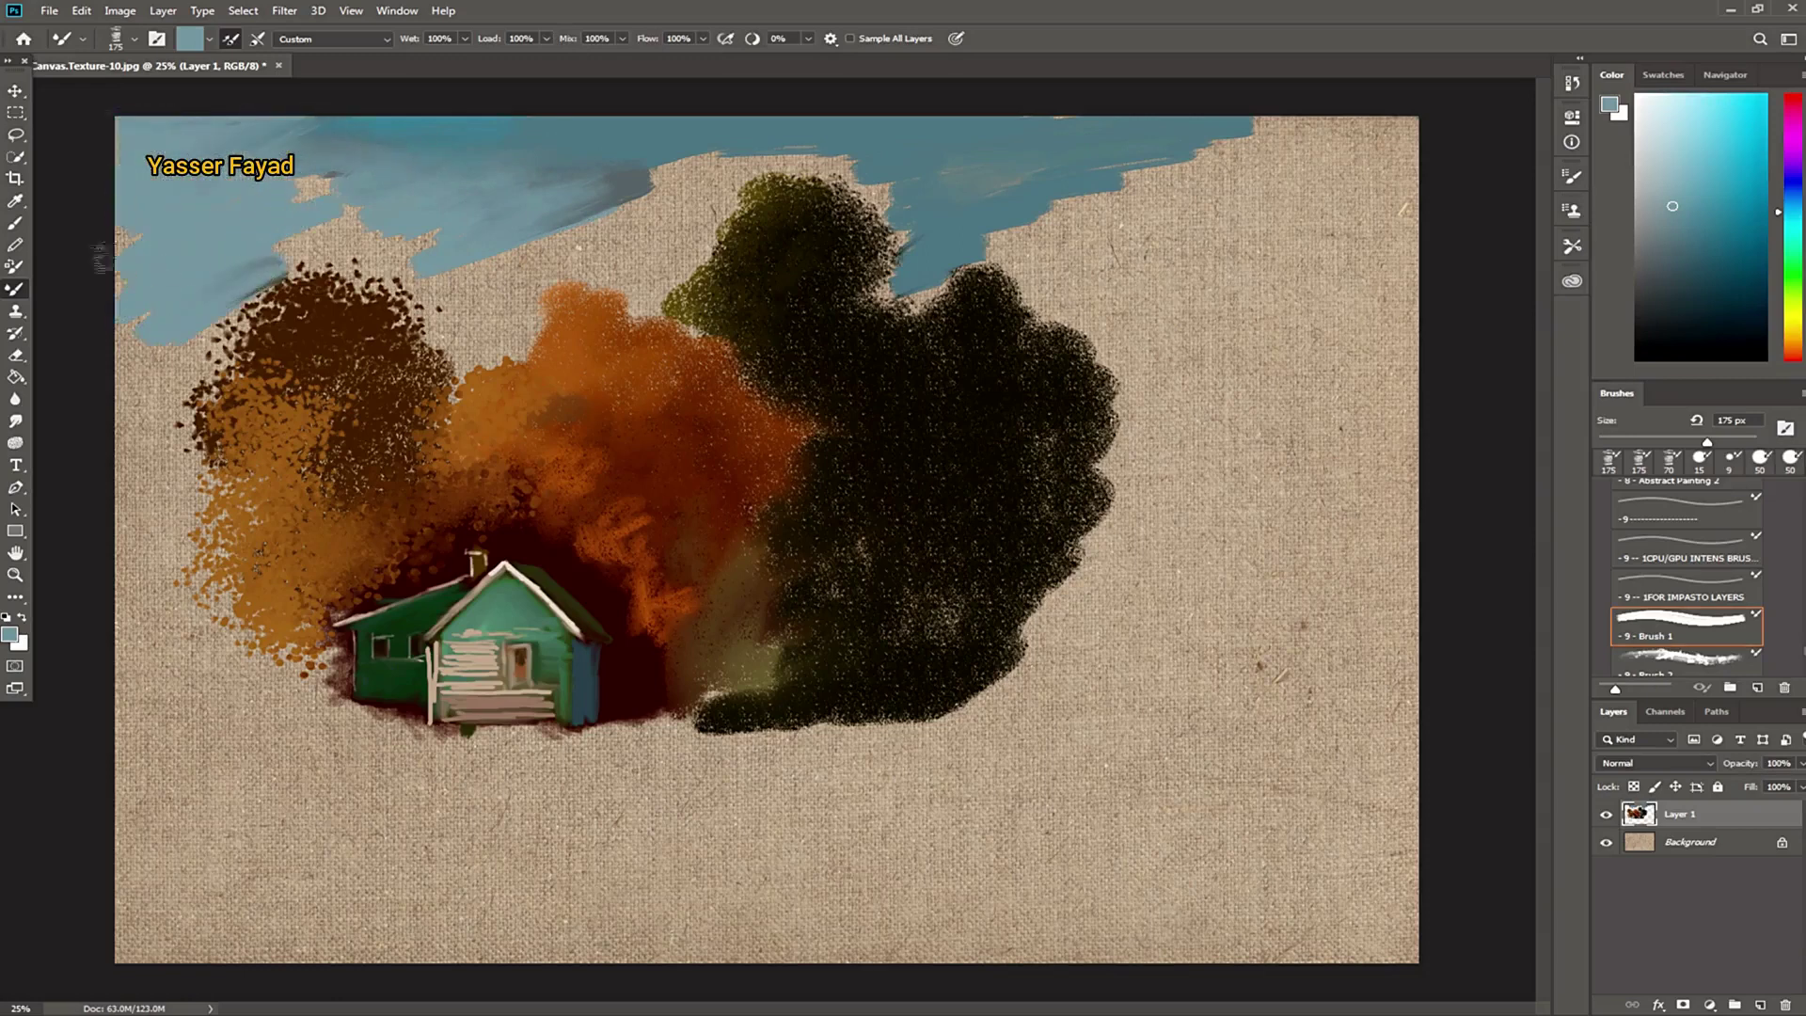
mouse_move(282, 235)
left_mouse_down()
mouse_move(442, 254)
mouse_move(357, 244)
mouse_move(508, 299)
mouse_move(498, 348)
mouse_move(596, 242)
mouse_move(639, 291)
mouse_move(665, 222)
mouse_move(713, 196)
left_mouse_up()
mouse_move(1072, 211)
left_mouse_down()
mouse_move(1028, 230)
mouse_move(827, 153)
mouse_move(908, 271)
mouse_move(1192, 257)
mouse_move(1079, 258)
mouse_move(1136, 291)
mouse_move(1126, 315)
mouse_move(1392, 235)
mouse_move(1116, 230)
mouse_move(1335, 141)
left_mouse_up()
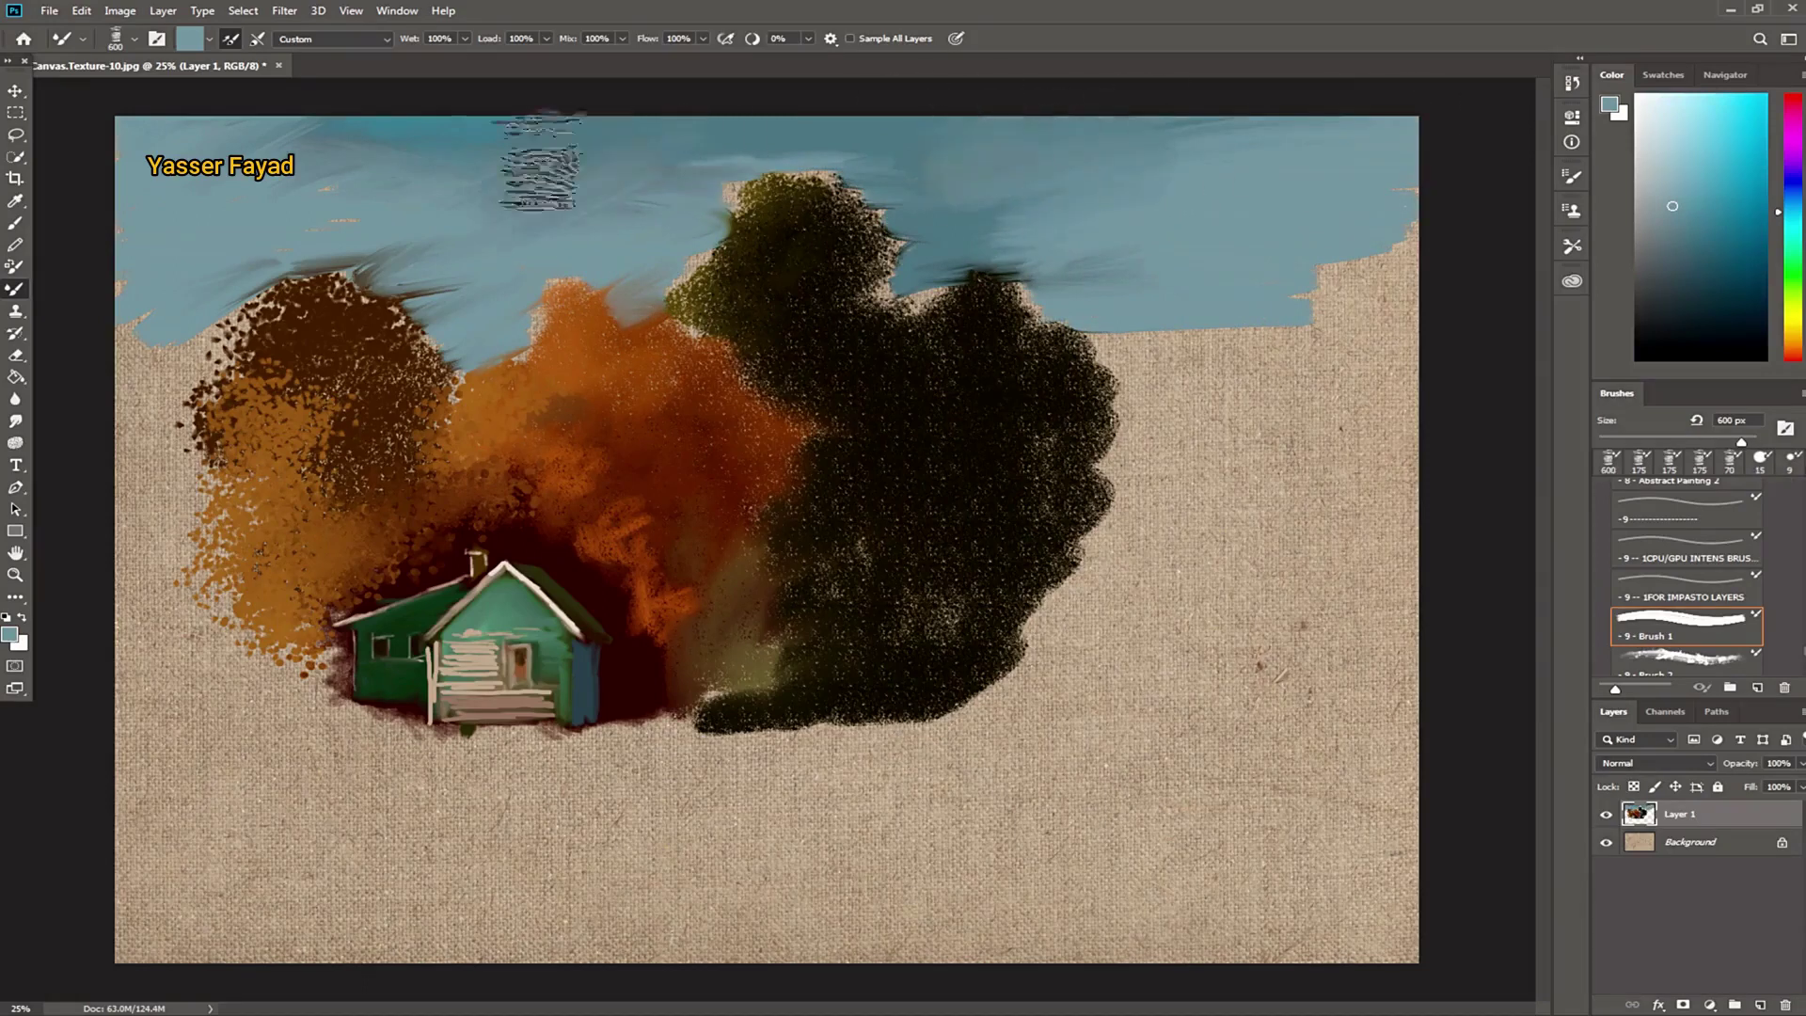
Step: On a new layer, paint a dark blue-purple hill down the upper right with a 600 px brush
key("bracketleft")
key("bracketleft")
key("bracketleft")
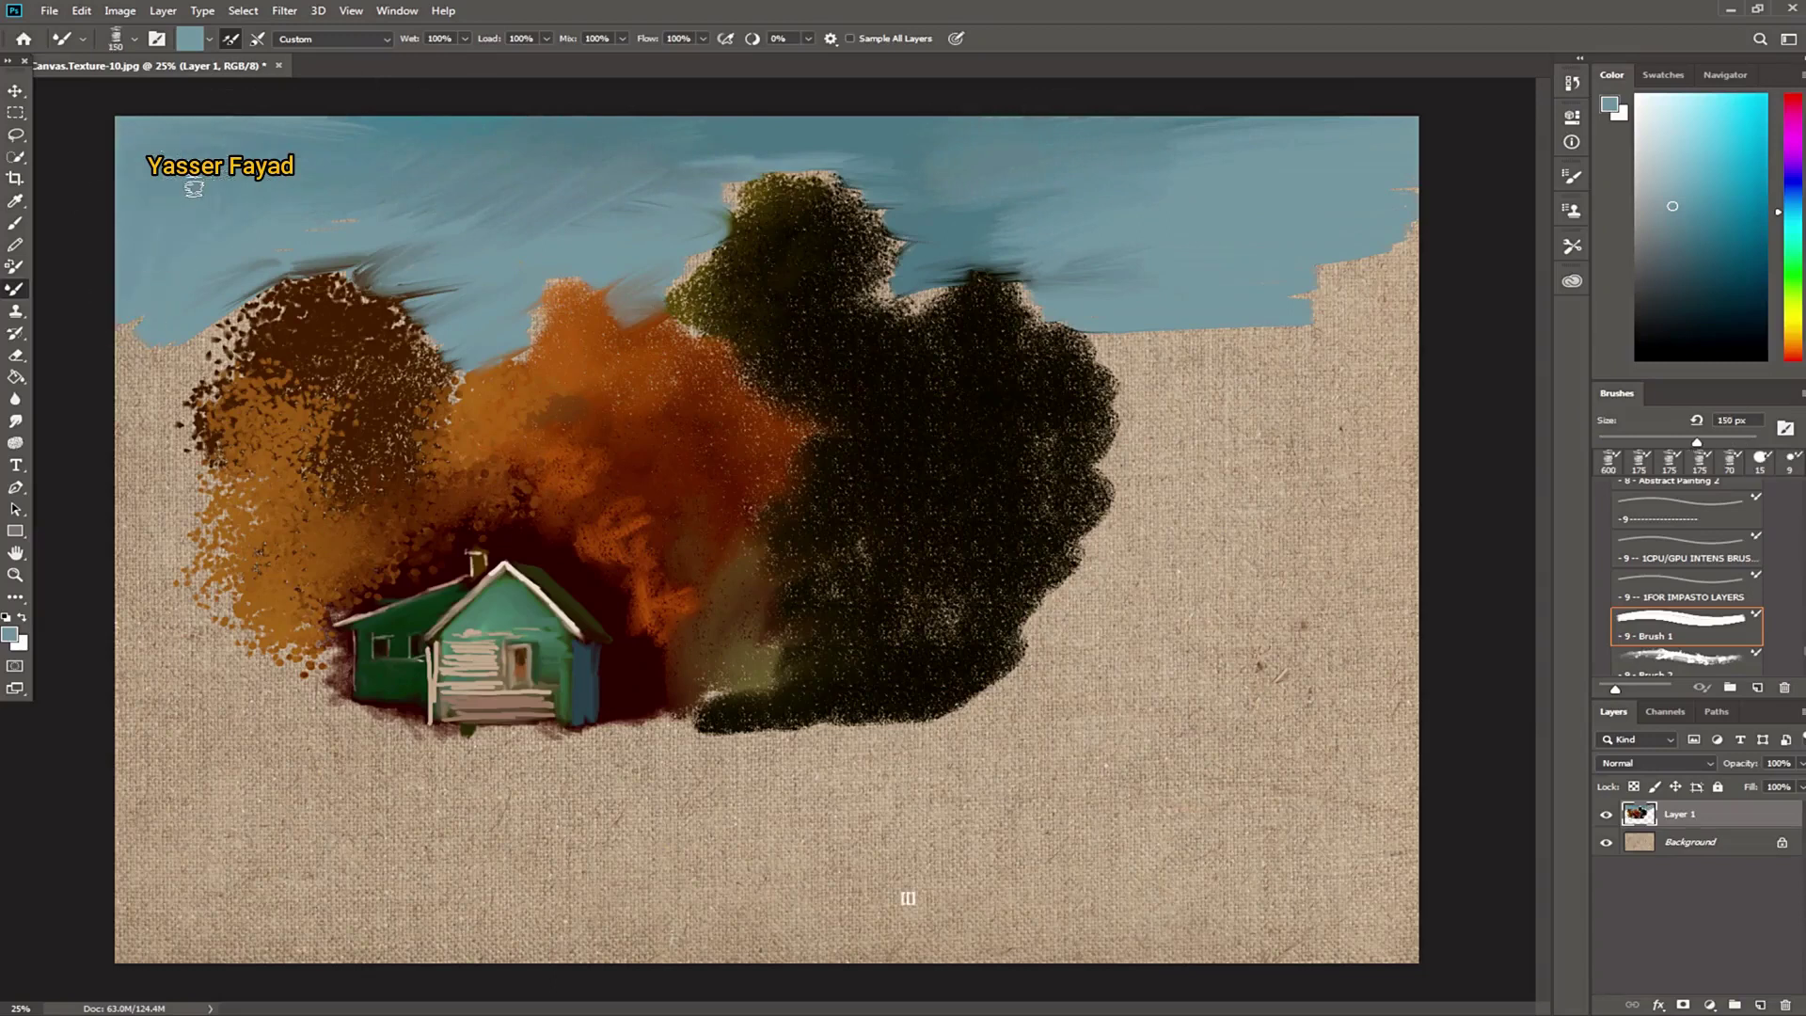
left_click(1698, 252)
left_click_drag(1791, 211, 1789, 180)
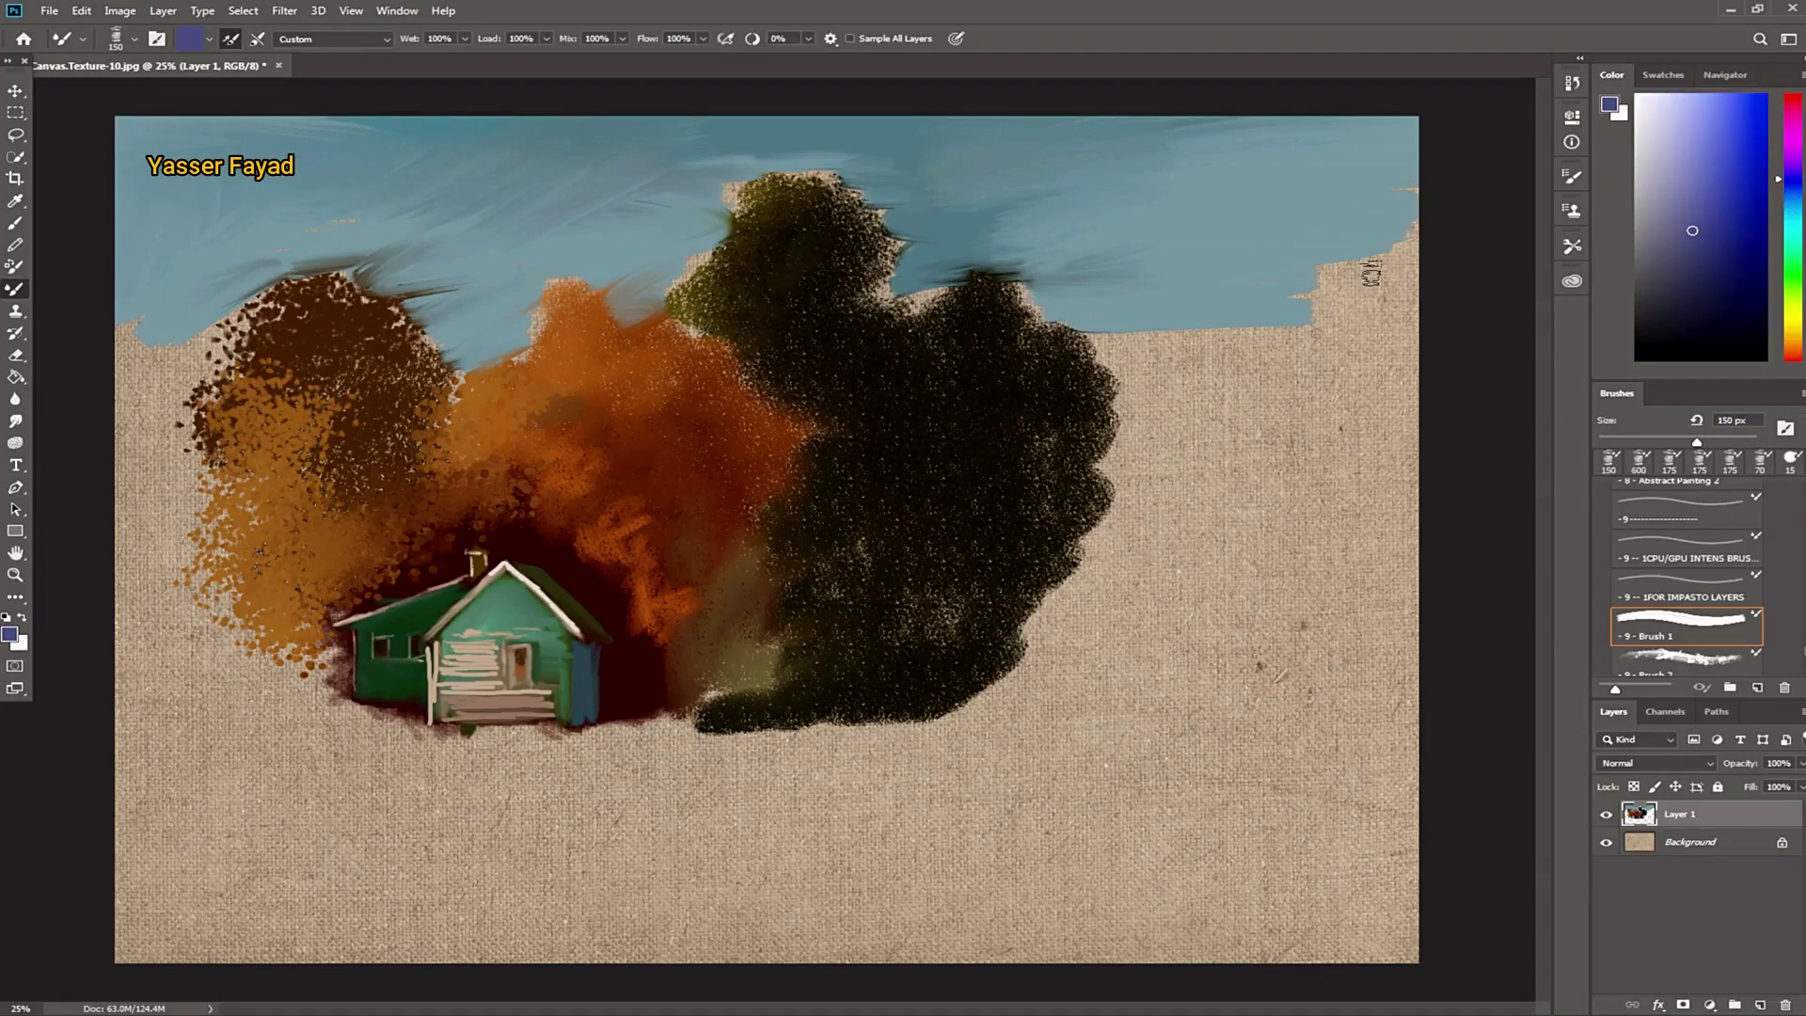
left_click(1758, 1004)
mouse_move(1414, 190)
left_mouse_down()
mouse_move(1249, 250)
mouse_move(1261, 242)
mouse_move(1342, 242)
mouse_move(1411, 209)
mouse_move(1245, 281)
mouse_move(1124, 299)
mouse_move(1052, 282)
mouse_move(1166, 325)
mouse_move(1342, 274)
mouse_move(1375, 302)
mouse_move(1298, 295)
mouse_move(1383, 338)
mouse_move(1091, 381)
left_mouse_up()
left_click(1653, 241)
key("bracketright")
key("bracketright")
mouse_move(1392, 357)
left_mouse_down()
mouse_move(1175, 433)
mouse_move(1392, 329)
mouse_move(1109, 395)
mouse_move(1223, 508)
mouse_move(1392, 404)
mouse_move(1169, 491)
mouse_move(1392, 489)
mouse_move(1115, 569)
left_mouse_up()
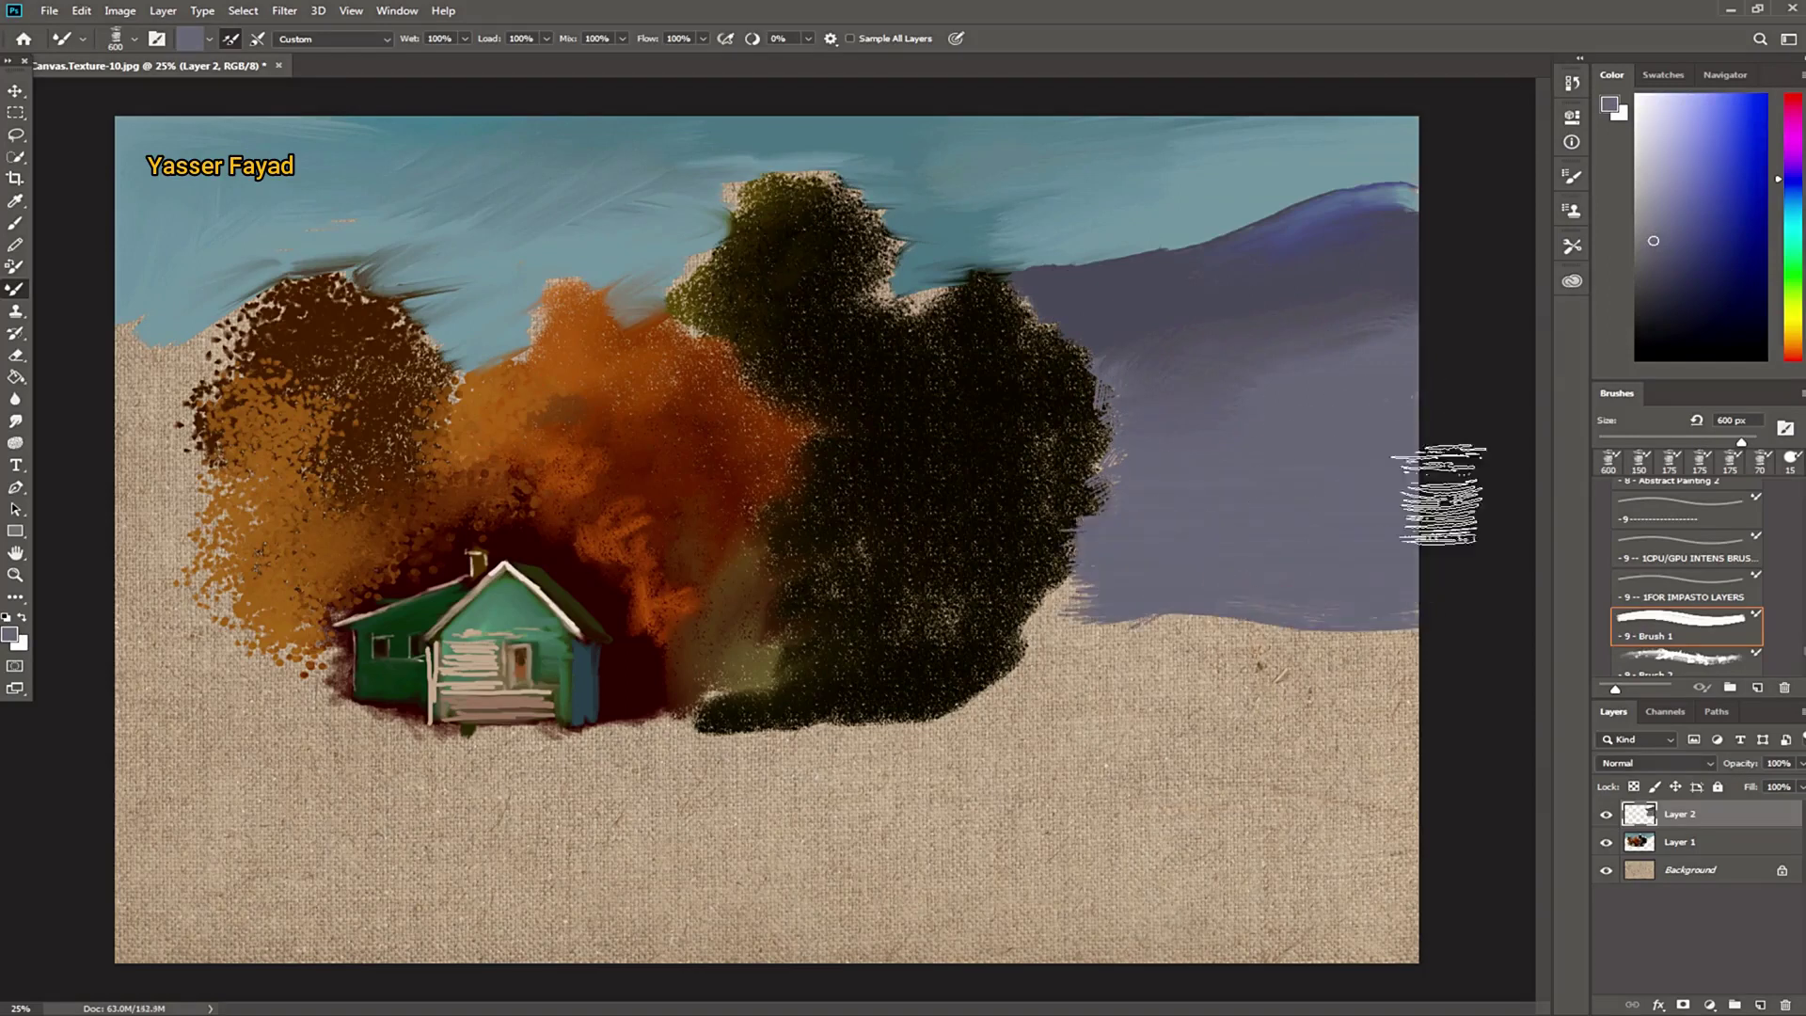
Step: Extend the hill in lighter purple across the lower right to the bottom edge
left_click(1652, 212)
mouse_move(1373, 640)
left_mouse_down()
mouse_move(1098, 616)
mouse_move(1312, 604)
mouse_move(1170, 564)
mouse_move(1350, 611)
left_mouse_up()
left_click_drag(1082, 583, 1054, 649)
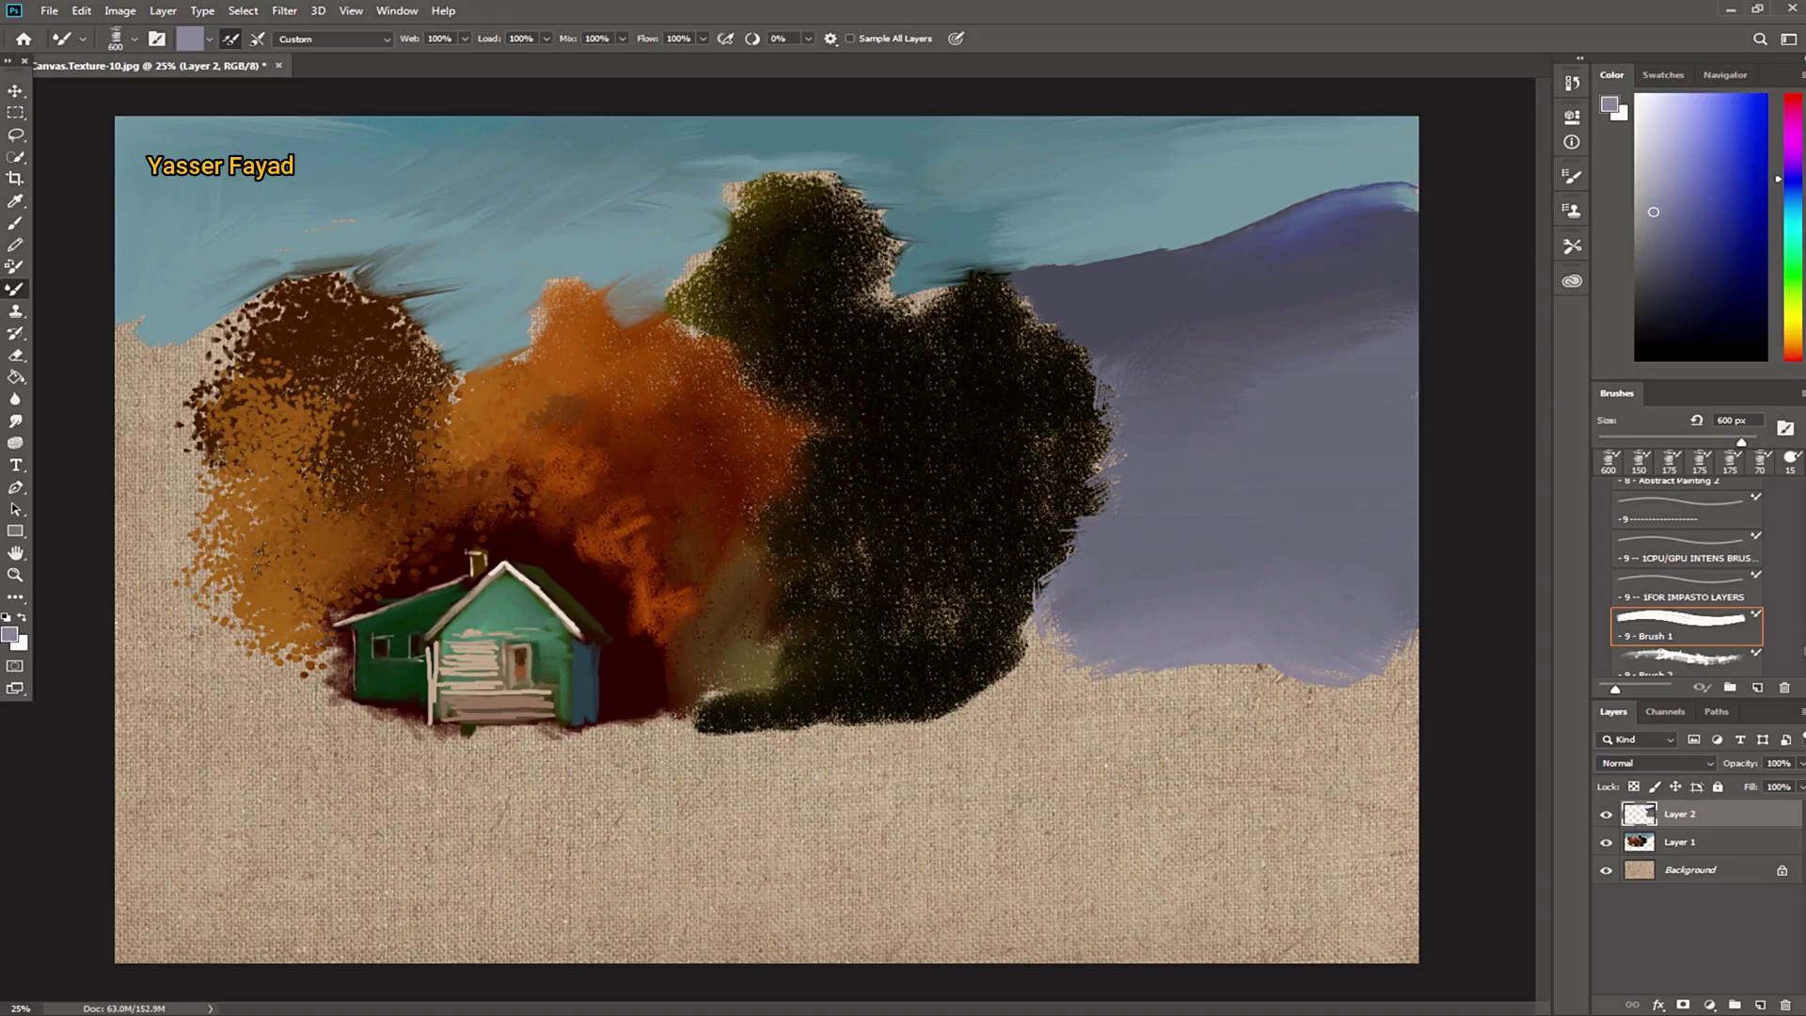
mouse_move(1063, 696)
left_mouse_down()
mouse_move(1169, 664)
mouse_move(1317, 687)
left_mouse_up()
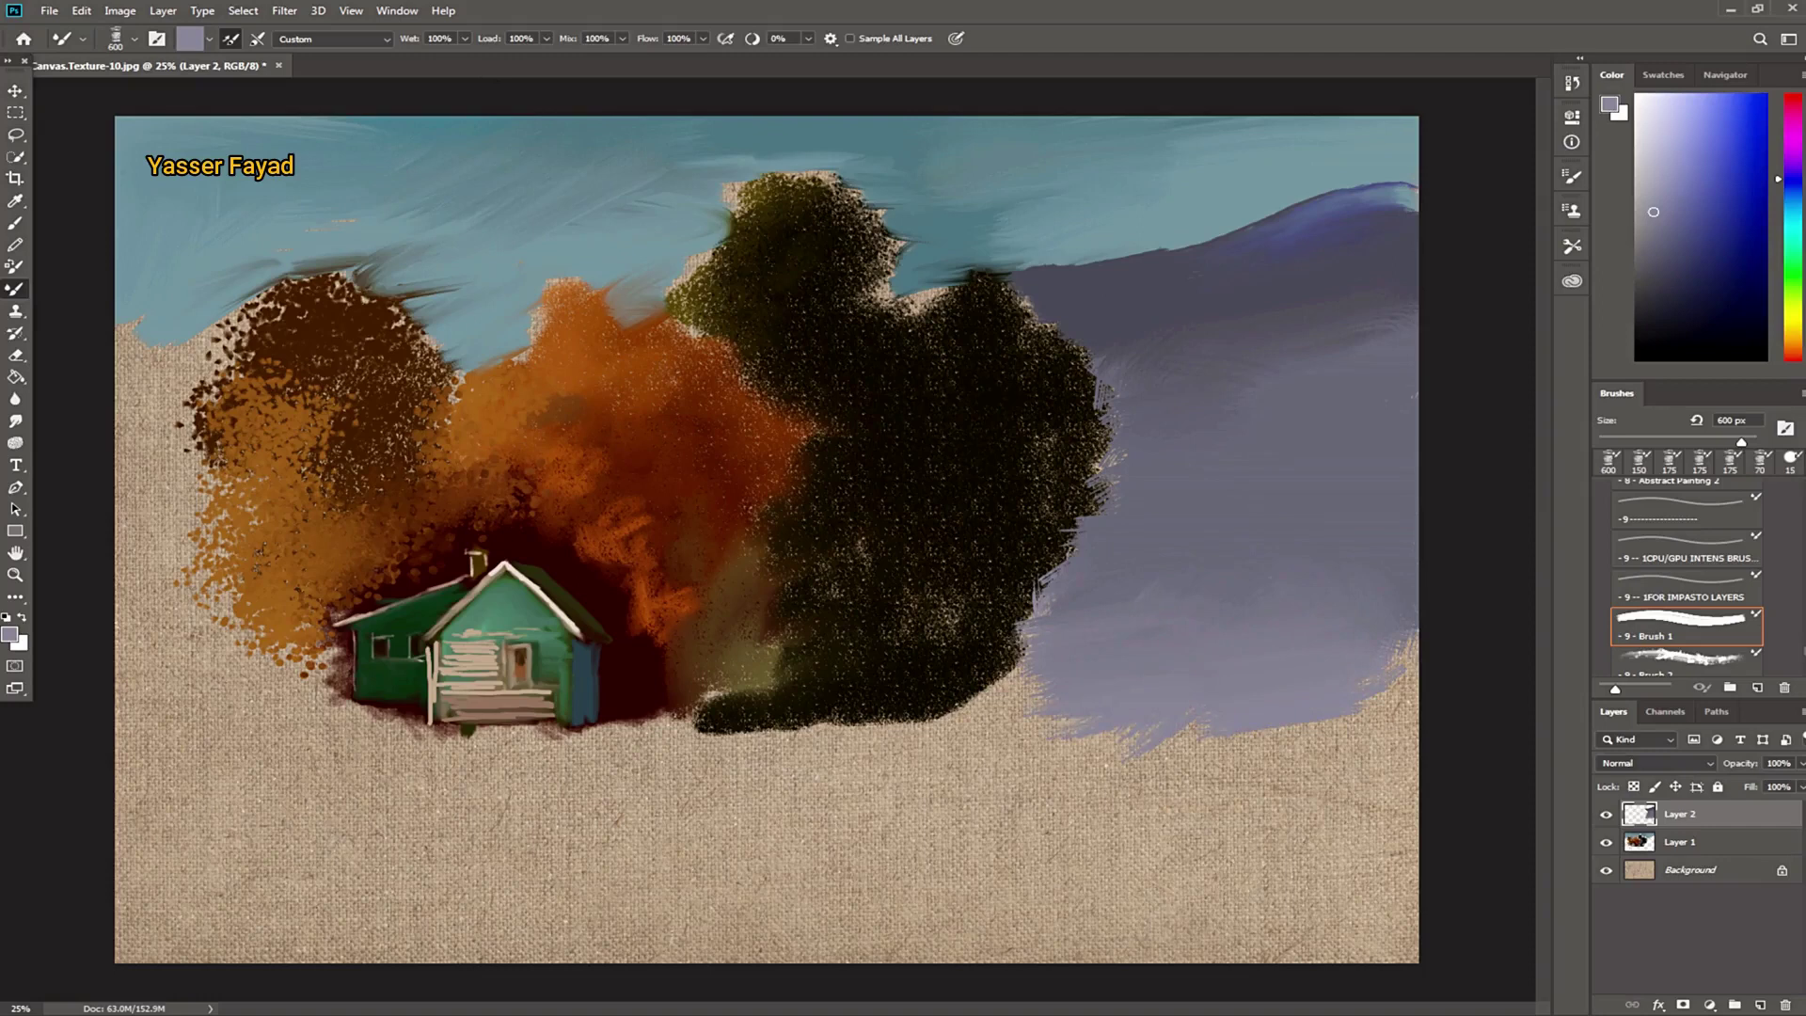
mouse_move(1364, 696)
left_mouse_down()
mouse_move(940, 753)
mouse_move(1392, 762)
mouse_move(1175, 752)
mouse_move(959, 884)
left_mouse_up()
mouse_move(1091, 847)
left_mouse_down()
mouse_move(865, 941)
mouse_move(1110, 922)
mouse_move(879, 838)
left_mouse_up()
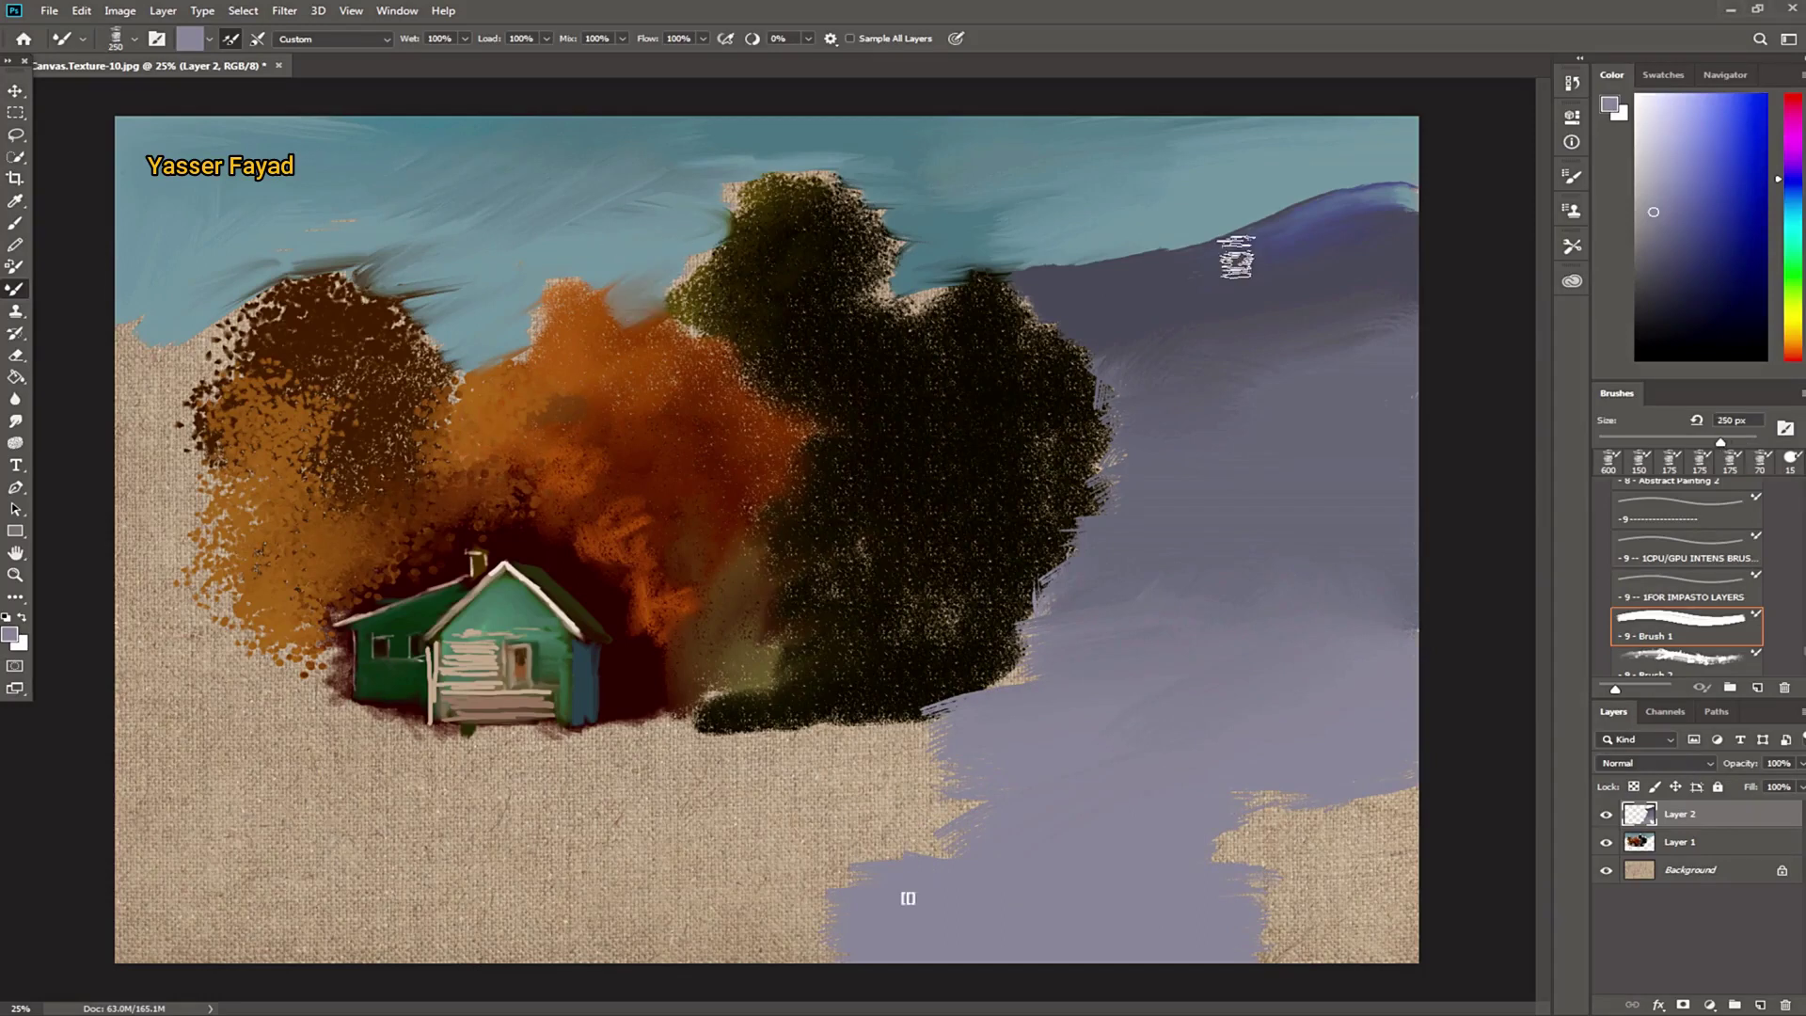
Step: Sample grey-purple with the Eyedropper and paint hills across the sky gaps and upper left
left_click(16, 200)
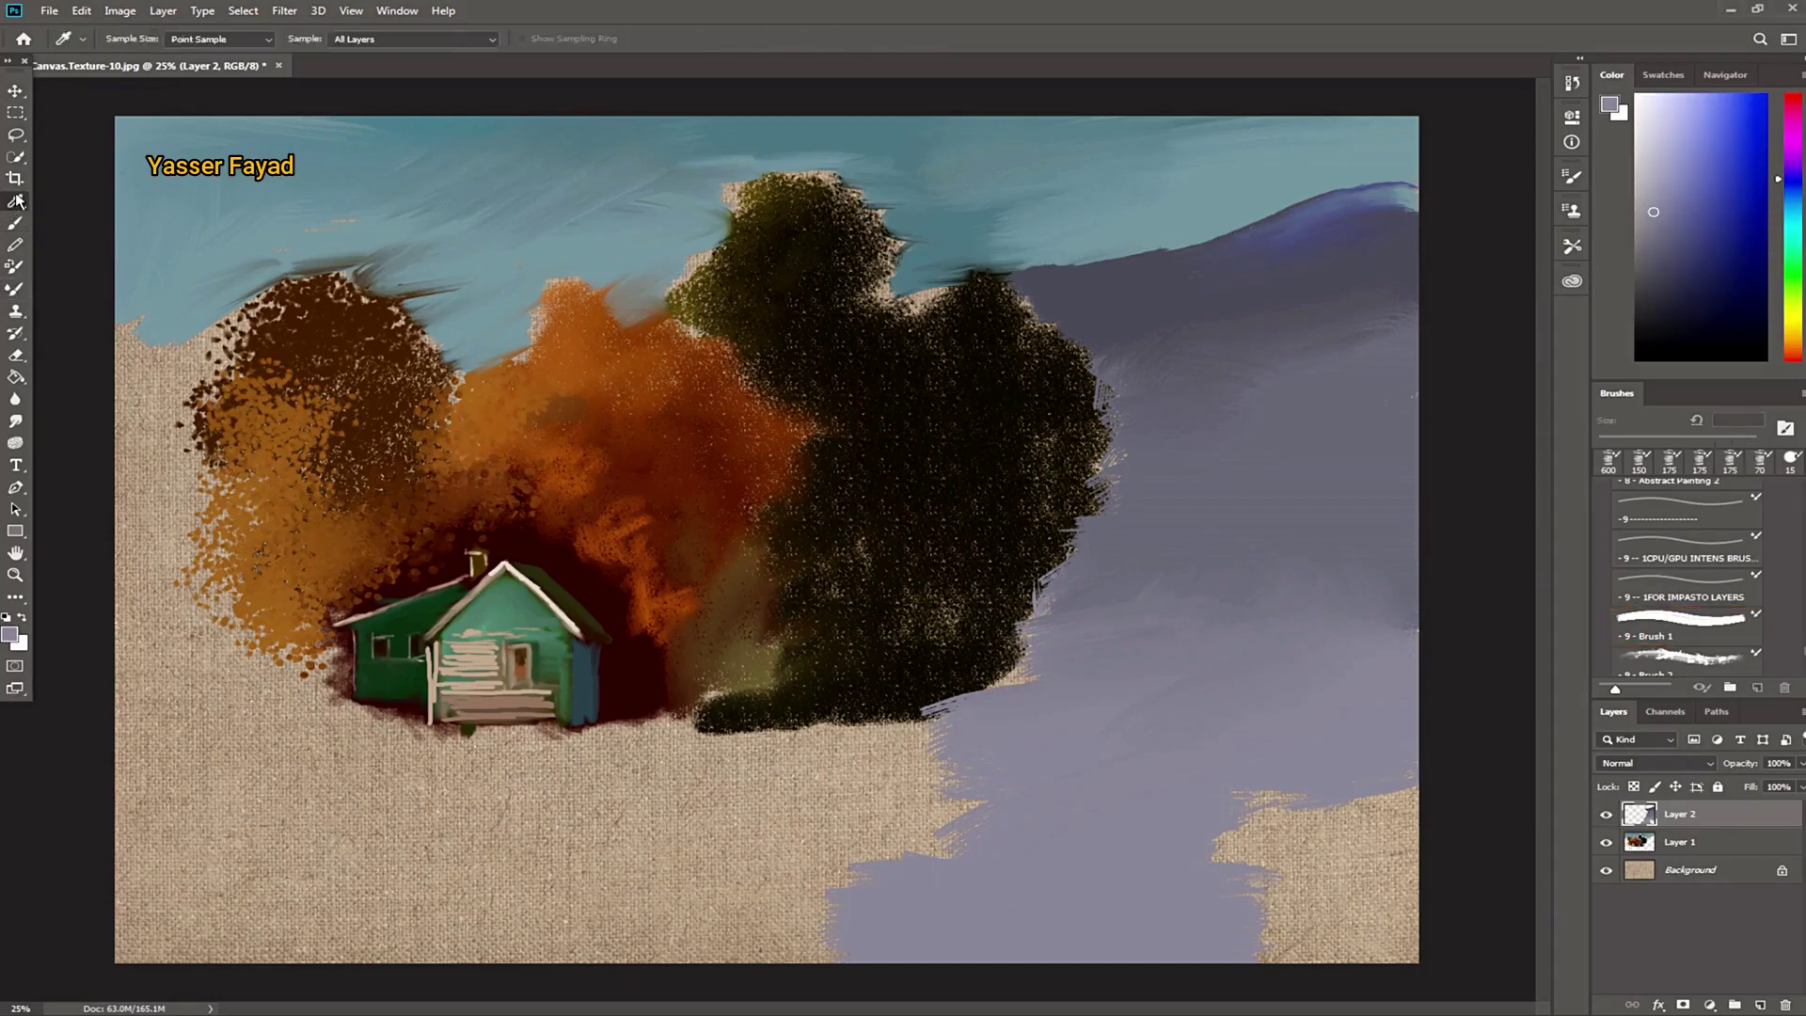
left_click(13, 294)
left_click_drag(696, 252, 614, 277)
mouse_move(973, 271)
left_mouse_down()
mouse_move(920, 275)
mouse_move(1231, 238)
mouse_move(1350, 189)
mouse_move(1342, 210)
left_mouse_up()
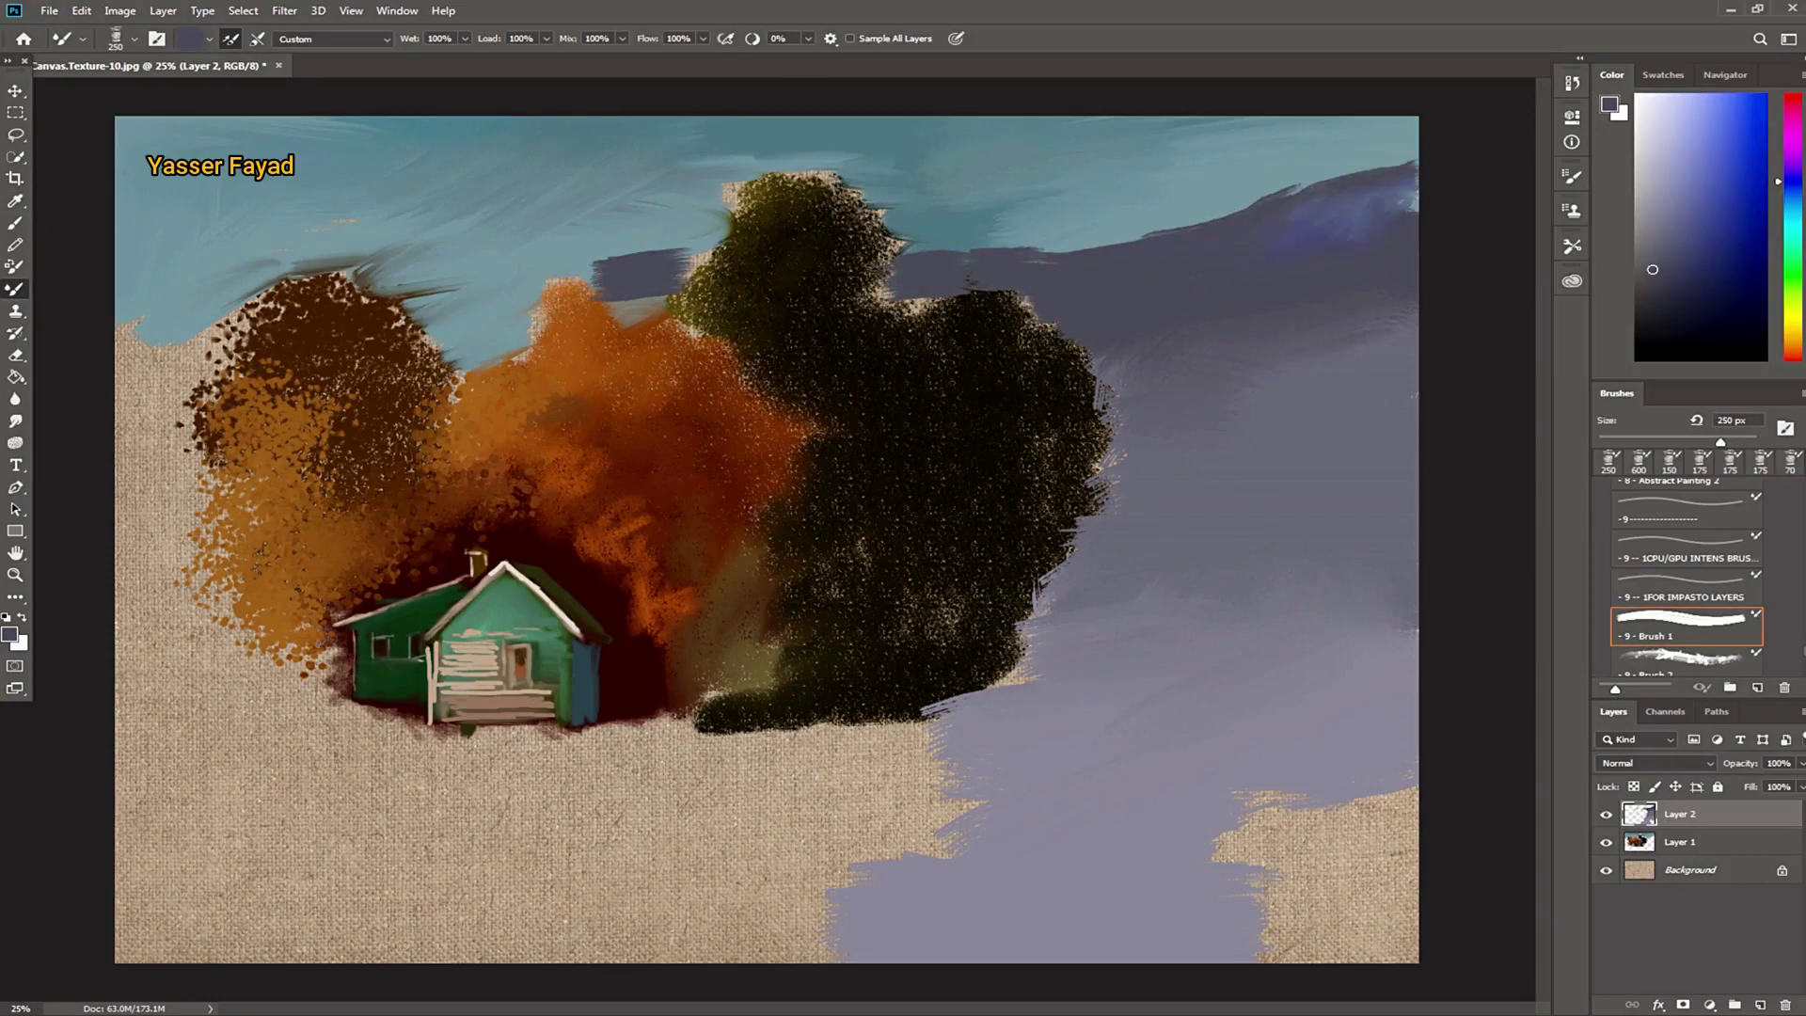
mouse_move(630, 268)
left_mouse_down()
mouse_move(641, 315)
mouse_move(471, 348)
mouse_move(496, 306)
mouse_move(433, 307)
left_mouse_up()
mouse_move(249, 301)
left_mouse_down()
mouse_move(122, 302)
mouse_move(141, 367)
mouse_move(241, 302)
mouse_move(273, 318)
mouse_move(382, 294)
mouse_move(291, 294)
mouse_move(131, 362)
mouse_move(187, 381)
left_mouse_up()
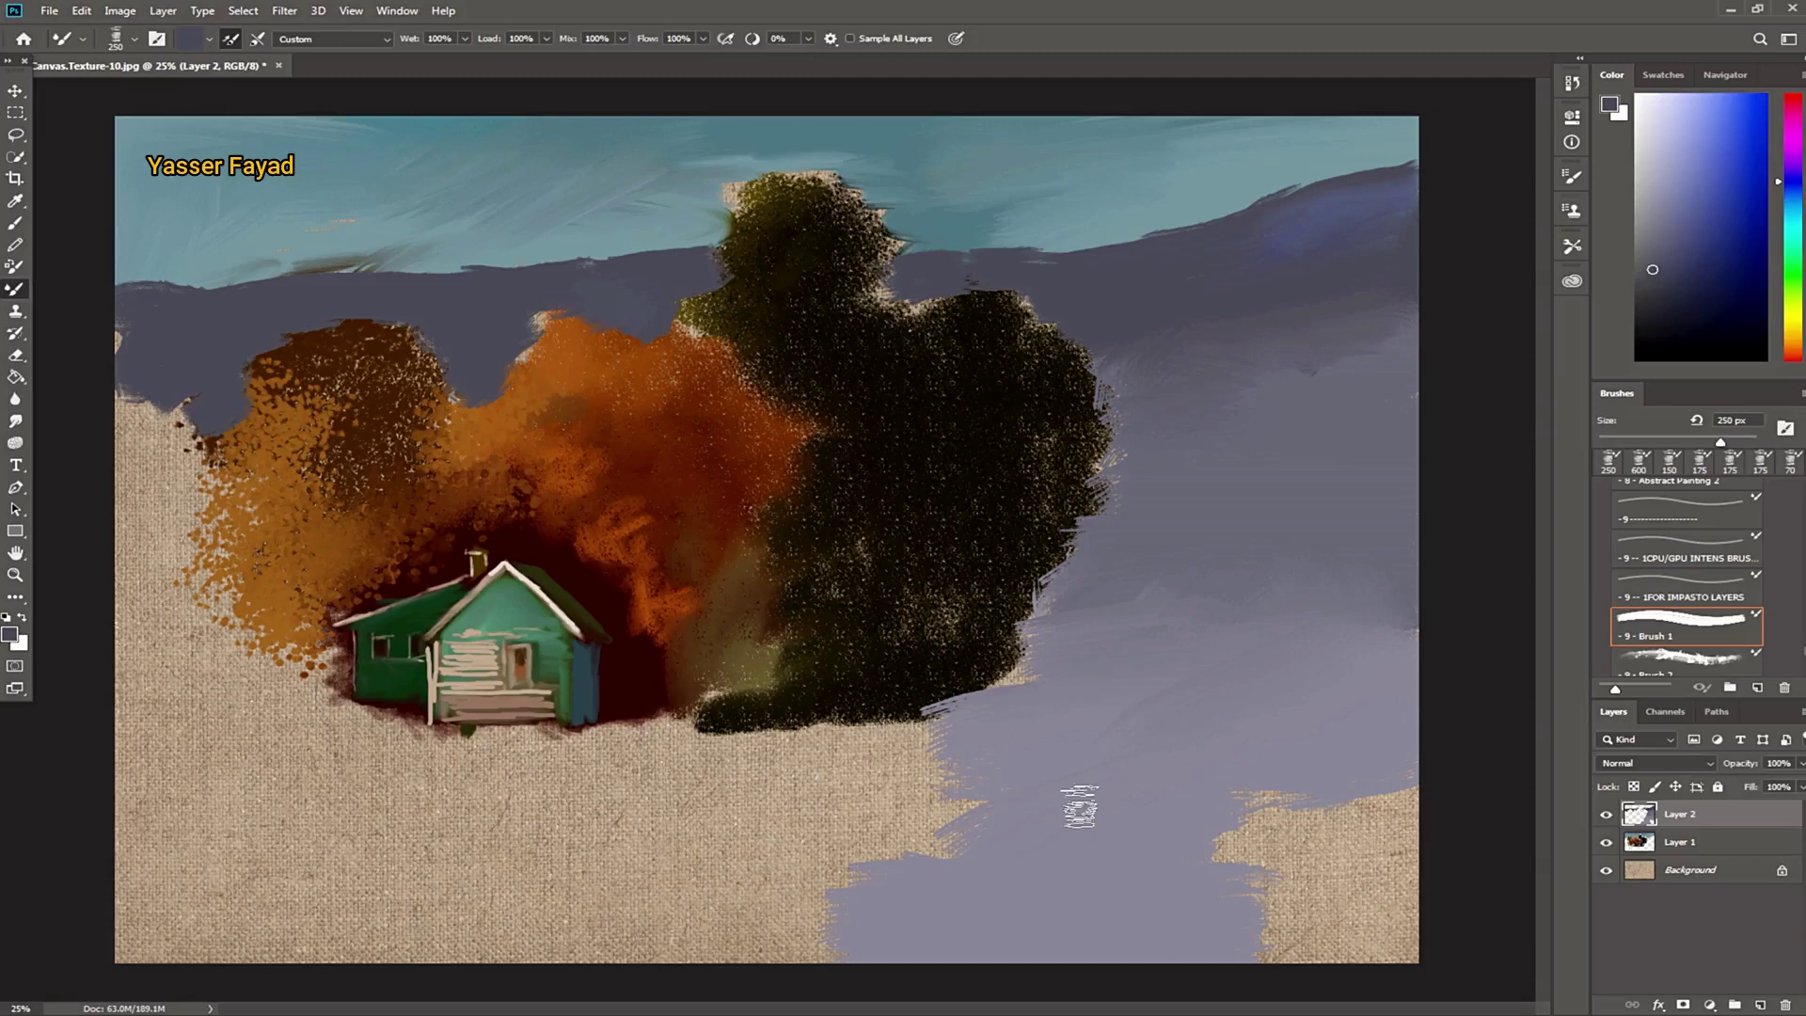
Step: Paint dark green strokes along the bottom and a dark tree at the right edge
left_click(1798, 294)
mouse_move(766, 948)
left_mouse_down()
mouse_move(912, 941)
mouse_move(865, 856)
mouse_move(839, 940)
mouse_move(724, 927)
mouse_move(964, 938)
mouse_move(1068, 911)
mouse_move(1210, 935)
mouse_move(1137, 874)
mouse_move(959, 916)
mouse_move(1024, 935)
mouse_move(1209, 866)
left_mouse_up()
mouse_move(1400, 592)
left_mouse_down()
mouse_move(1358, 604)
mouse_move(1330, 686)
mouse_move(1399, 612)
mouse_move(1401, 656)
mouse_move(1335, 527)
mouse_move(1326, 555)
mouse_move(1378, 512)
mouse_move(1383, 470)
mouse_move(1358, 567)
mouse_move(1411, 673)
mouse_move(1411, 738)
mouse_move(1382, 757)
left_mouse_up()
left_click(1763, 997)
Step: Extend the right-edge tree upward in darker green and shade the large dark tree black
left_click(1382, 516, "alt")
mouse_move(941, 597)
left_mouse_down()
mouse_move(905, 585)
mouse_move(935, 624)
mouse_move(971, 601)
mouse_move(927, 517)
mouse_move(1016, 506)
mouse_move(873, 619)
left_mouse_up()
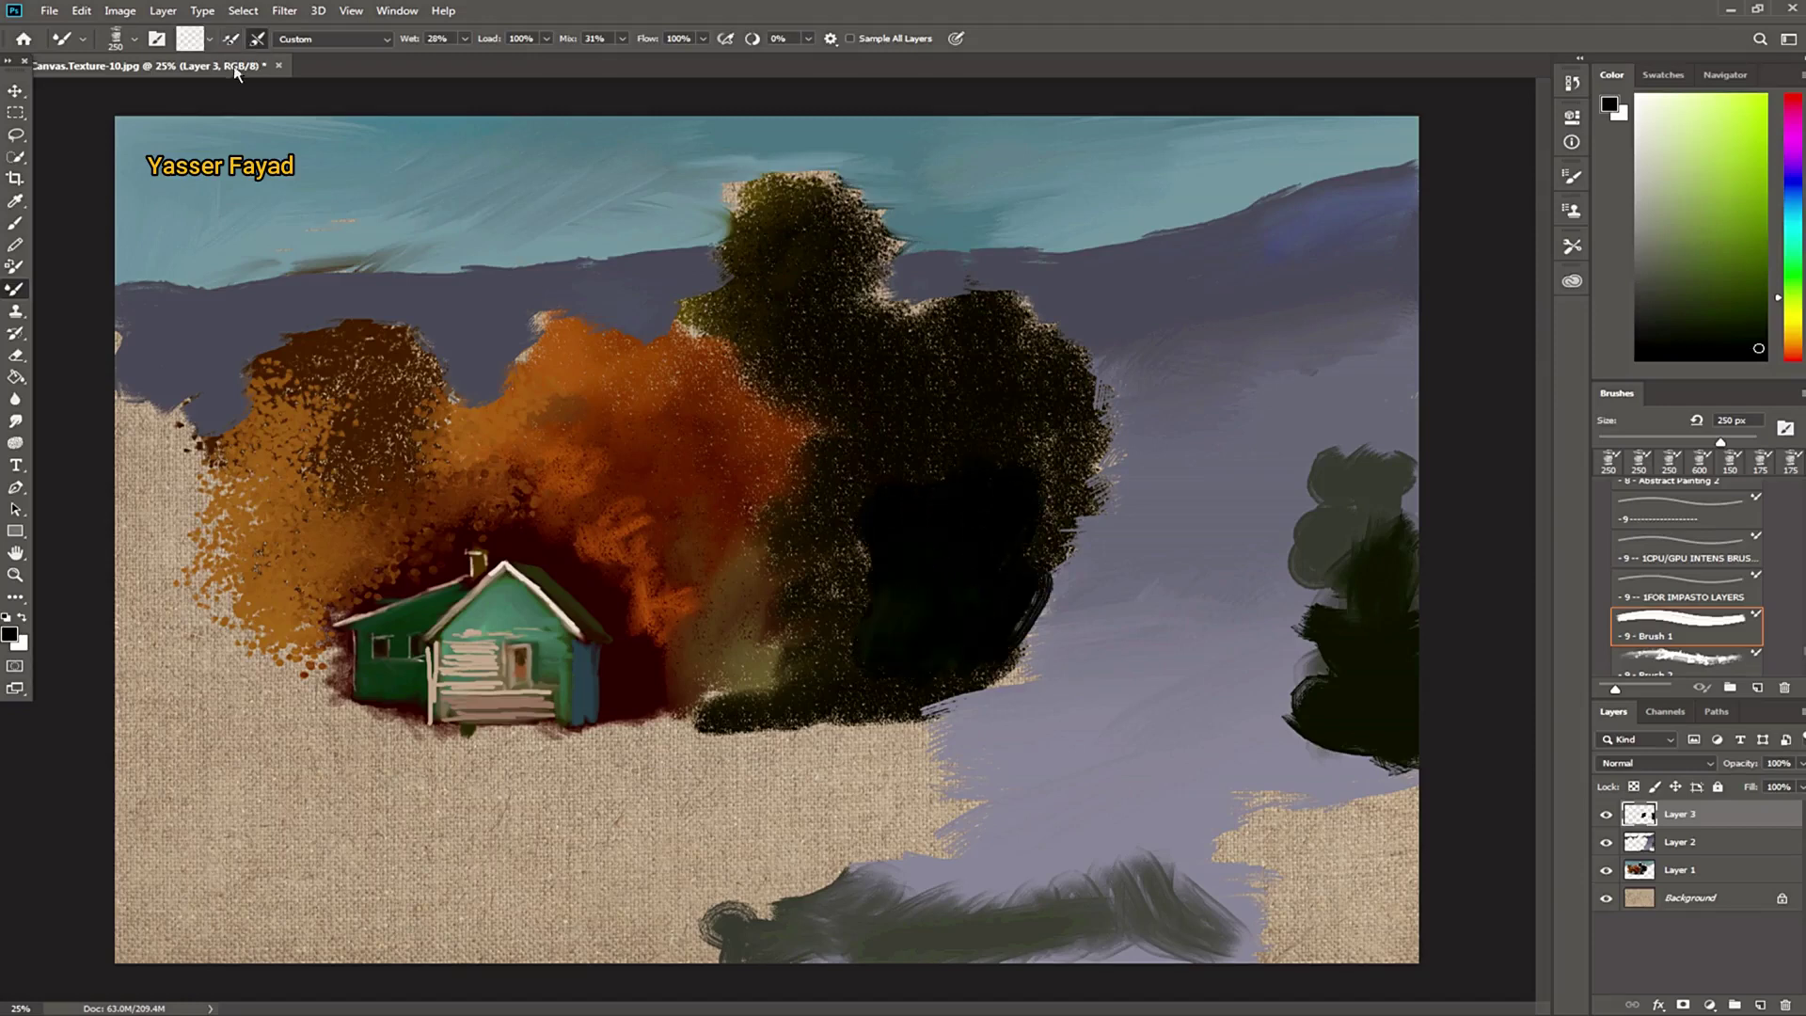
mouse_move(973, 421)
left_mouse_down()
mouse_move(933, 481)
mouse_move(1056, 403)
mouse_move(1029, 509)
left_mouse_up()
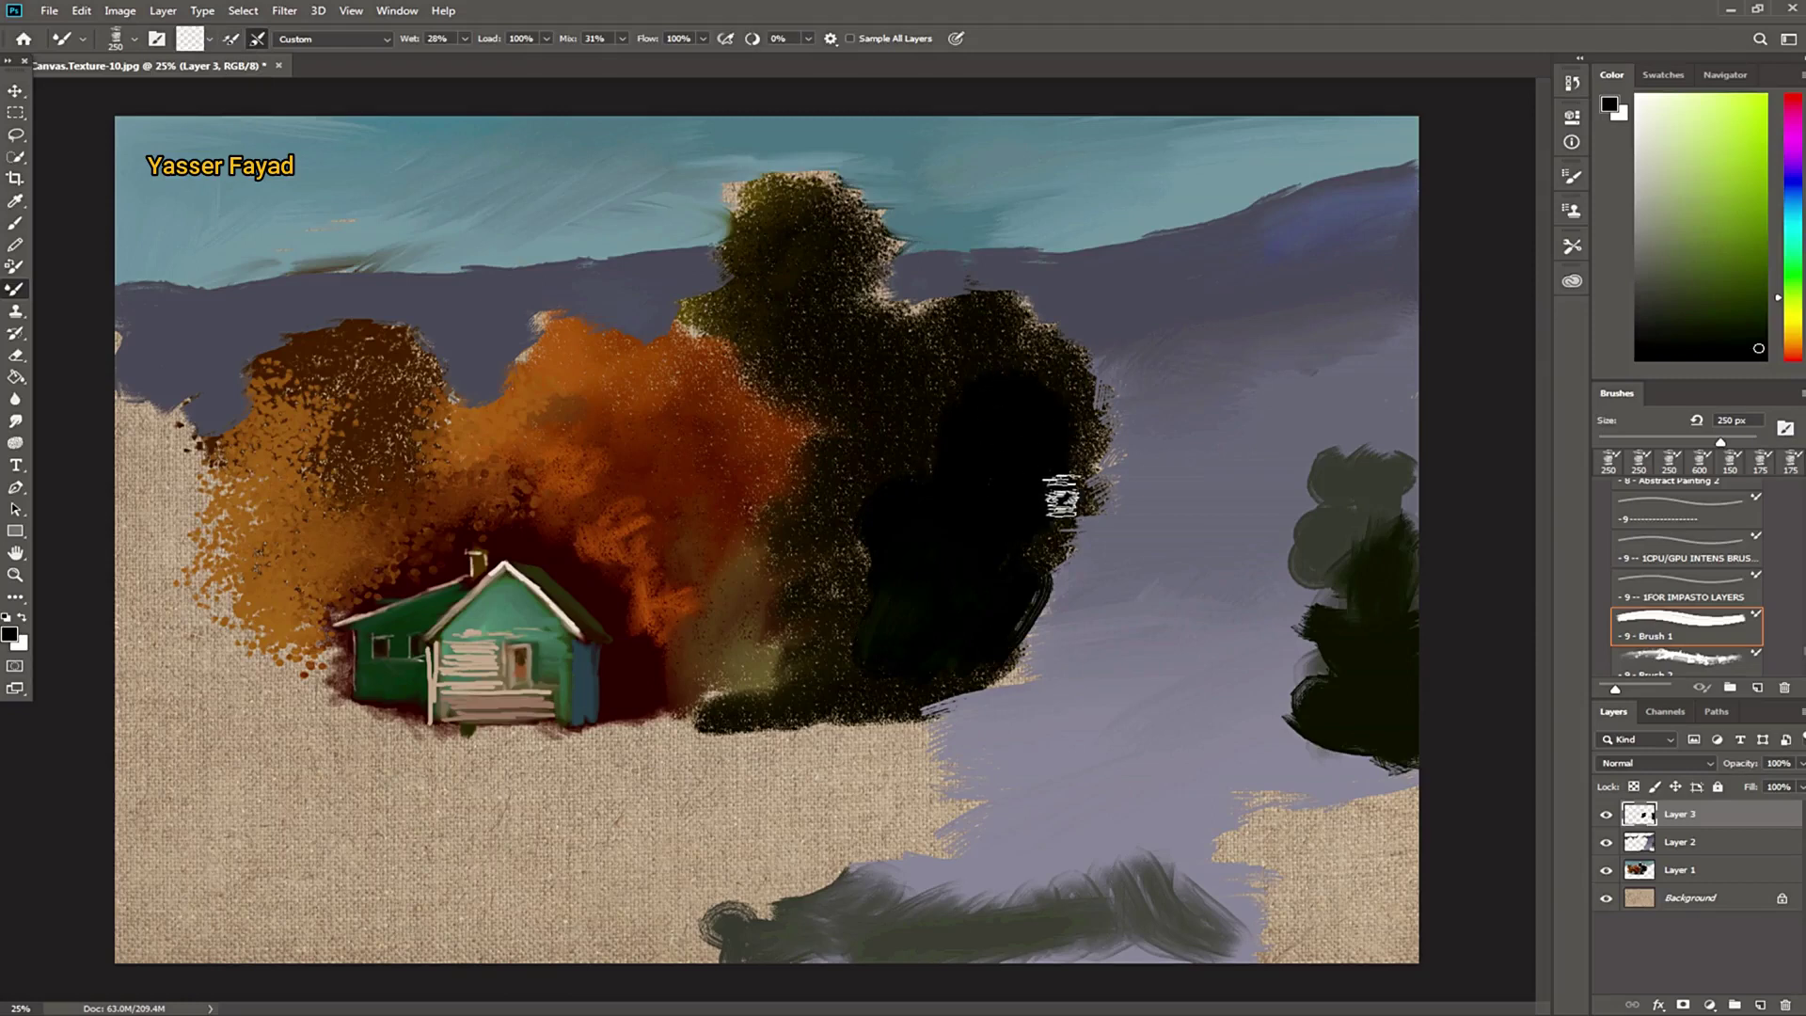
left_click(1669, 660)
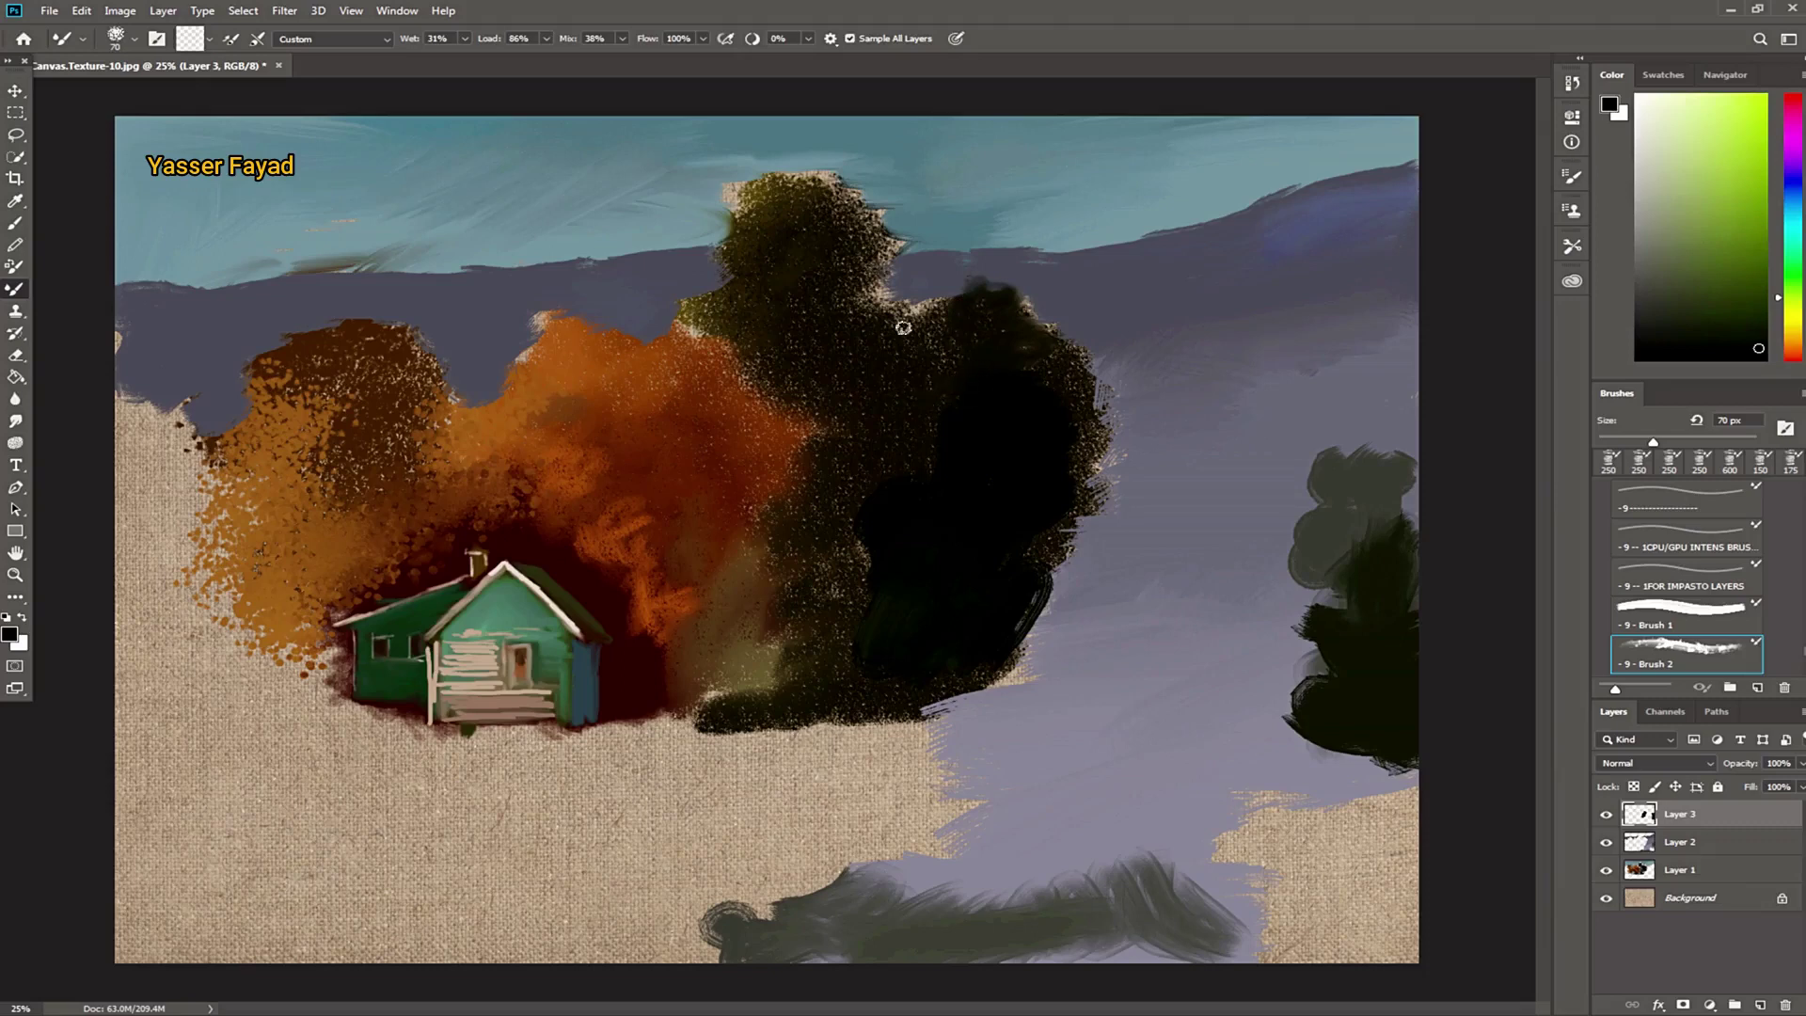
Step: Smudge the large dark tree's edges and top into the neighbouring orange foliage with Brush 2
mouse_move(906, 429)
left_mouse_down()
mouse_move(943, 500)
mouse_move(883, 491)
left_mouse_up()
mouse_move(877, 581)
left_mouse_down()
mouse_move(911, 637)
mouse_move(1035, 588)
mouse_move(988, 658)
mouse_move(1024, 552)
mouse_move(997, 622)
mouse_move(928, 677)
mouse_move(750, 697)
mouse_move(691, 686)
mouse_move(702, 637)
mouse_move(770, 658)
mouse_move(687, 611)
left_mouse_up()
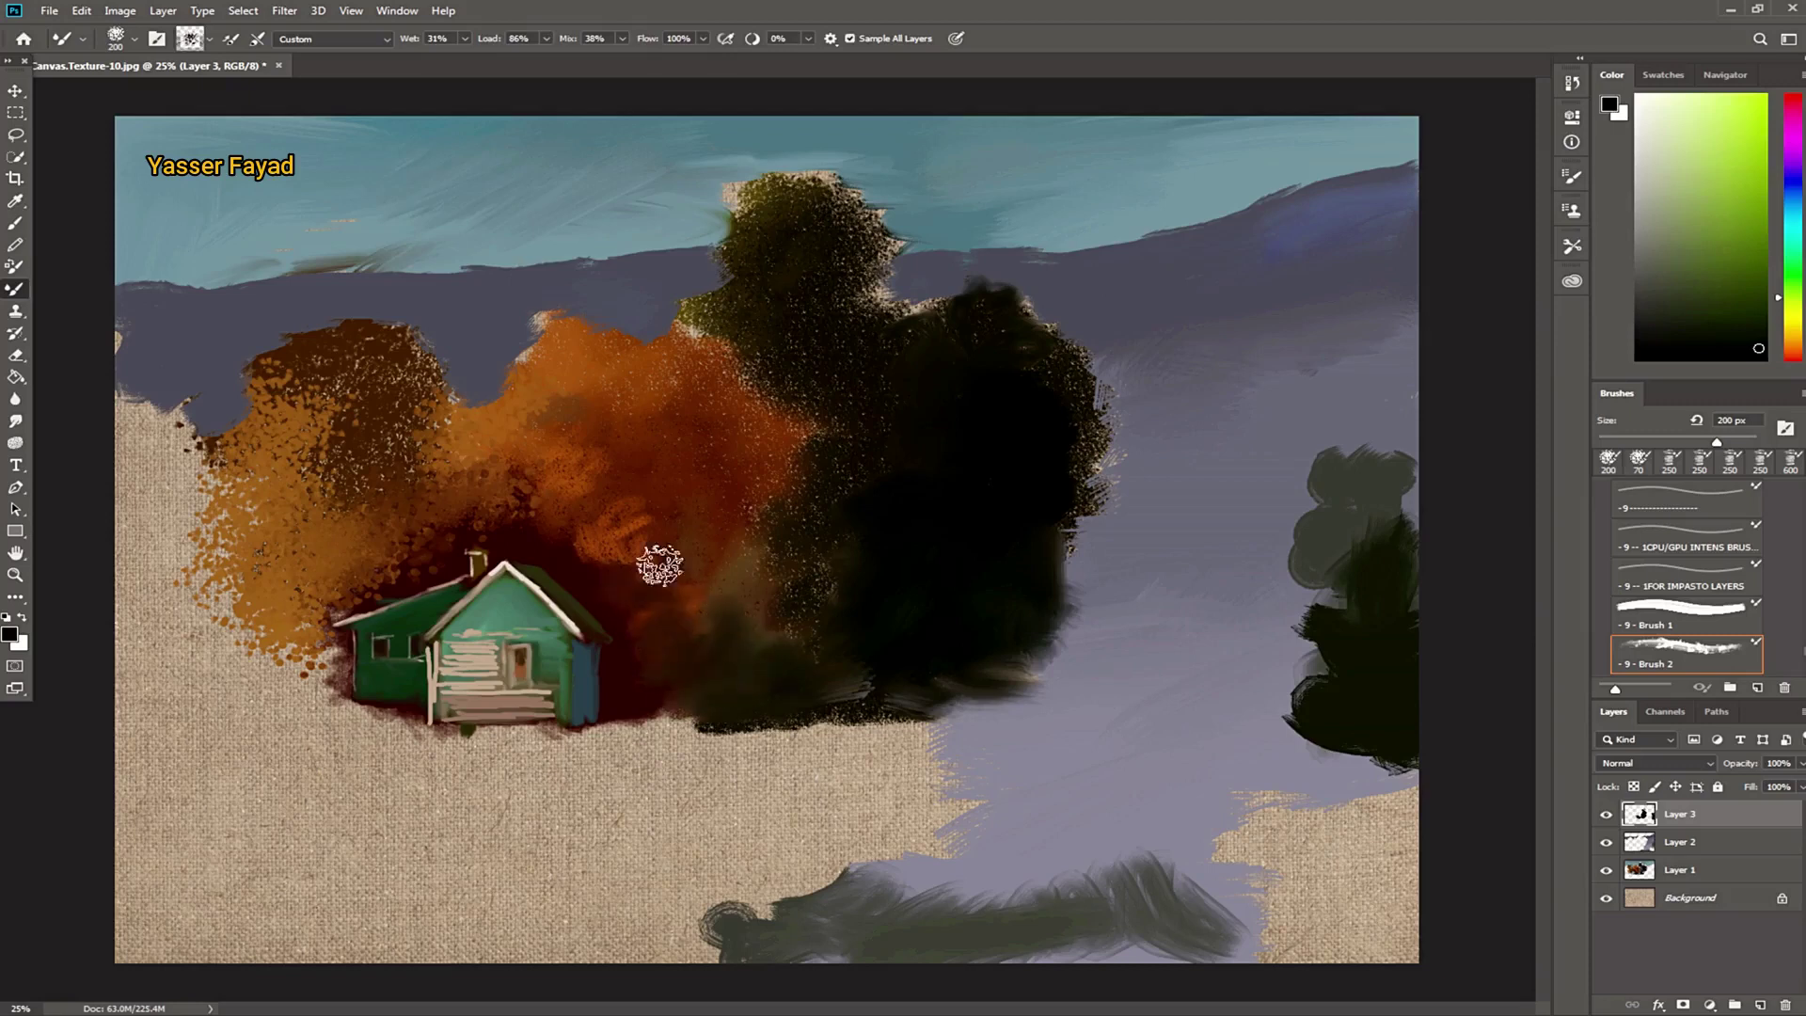
mouse_move(851, 479)
left_mouse_down()
mouse_move(790, 468)
mouse_move(830, 480)
mouse_move(806, 399)
mouse_move(749, 476)
left_mouse_up()
left_click_drag(847, 449, 733, 442)
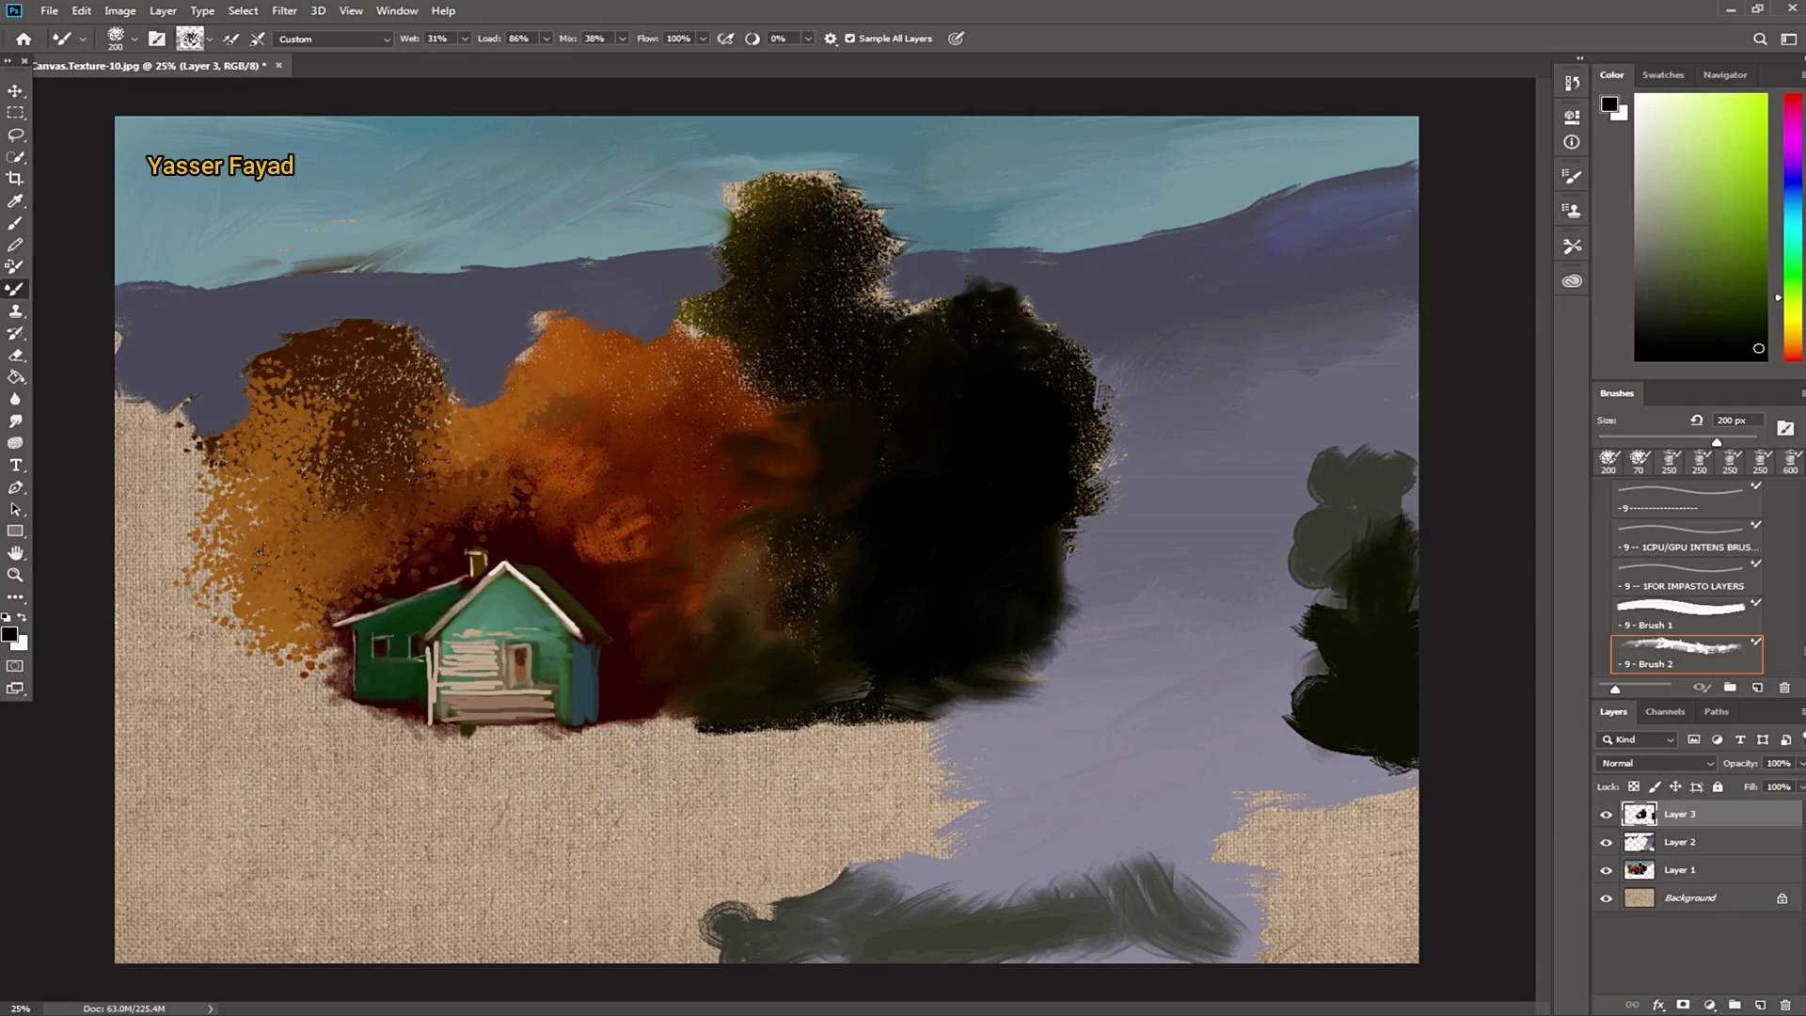
left_click_drag(827, 553, 729, 559)
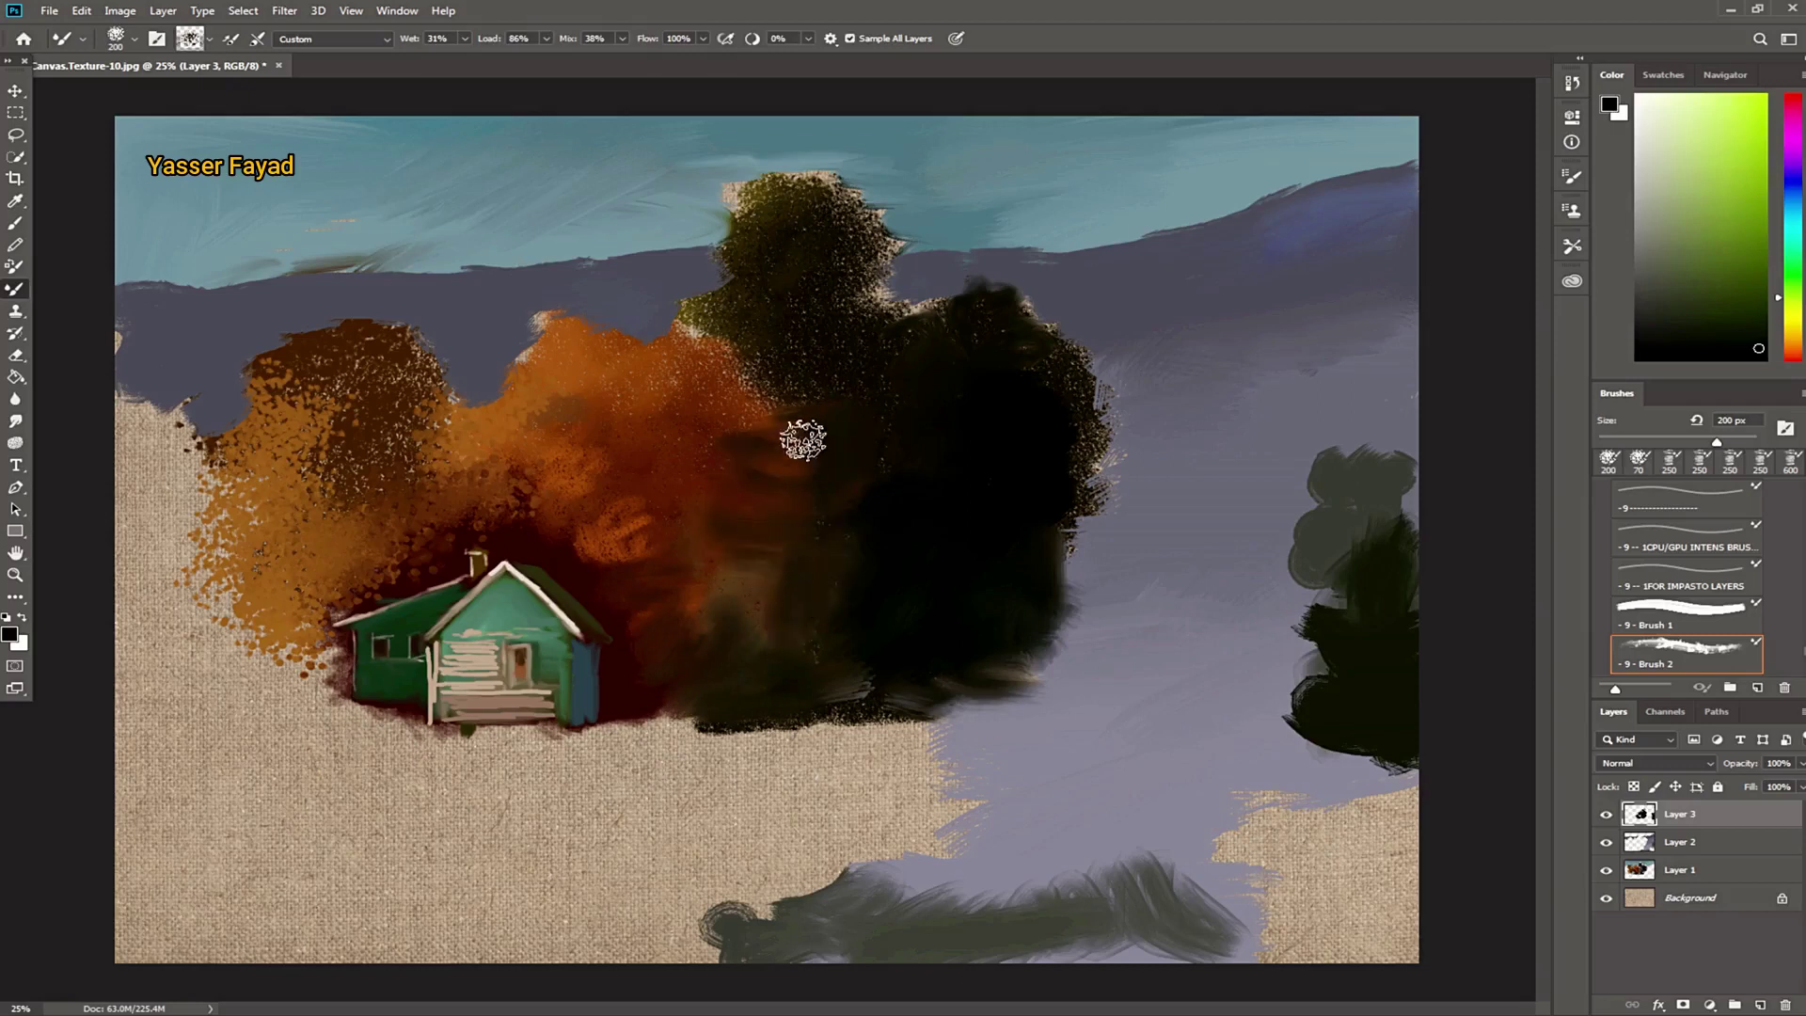
mouse_move(758, 314)
left_mouse_down()
mouse_move(726, 354)
mouse_move(746, 407)
mouse_move(779, 391)
mouse_move(698, 376)
mouse_move(738, 339)
left_mouse_up()
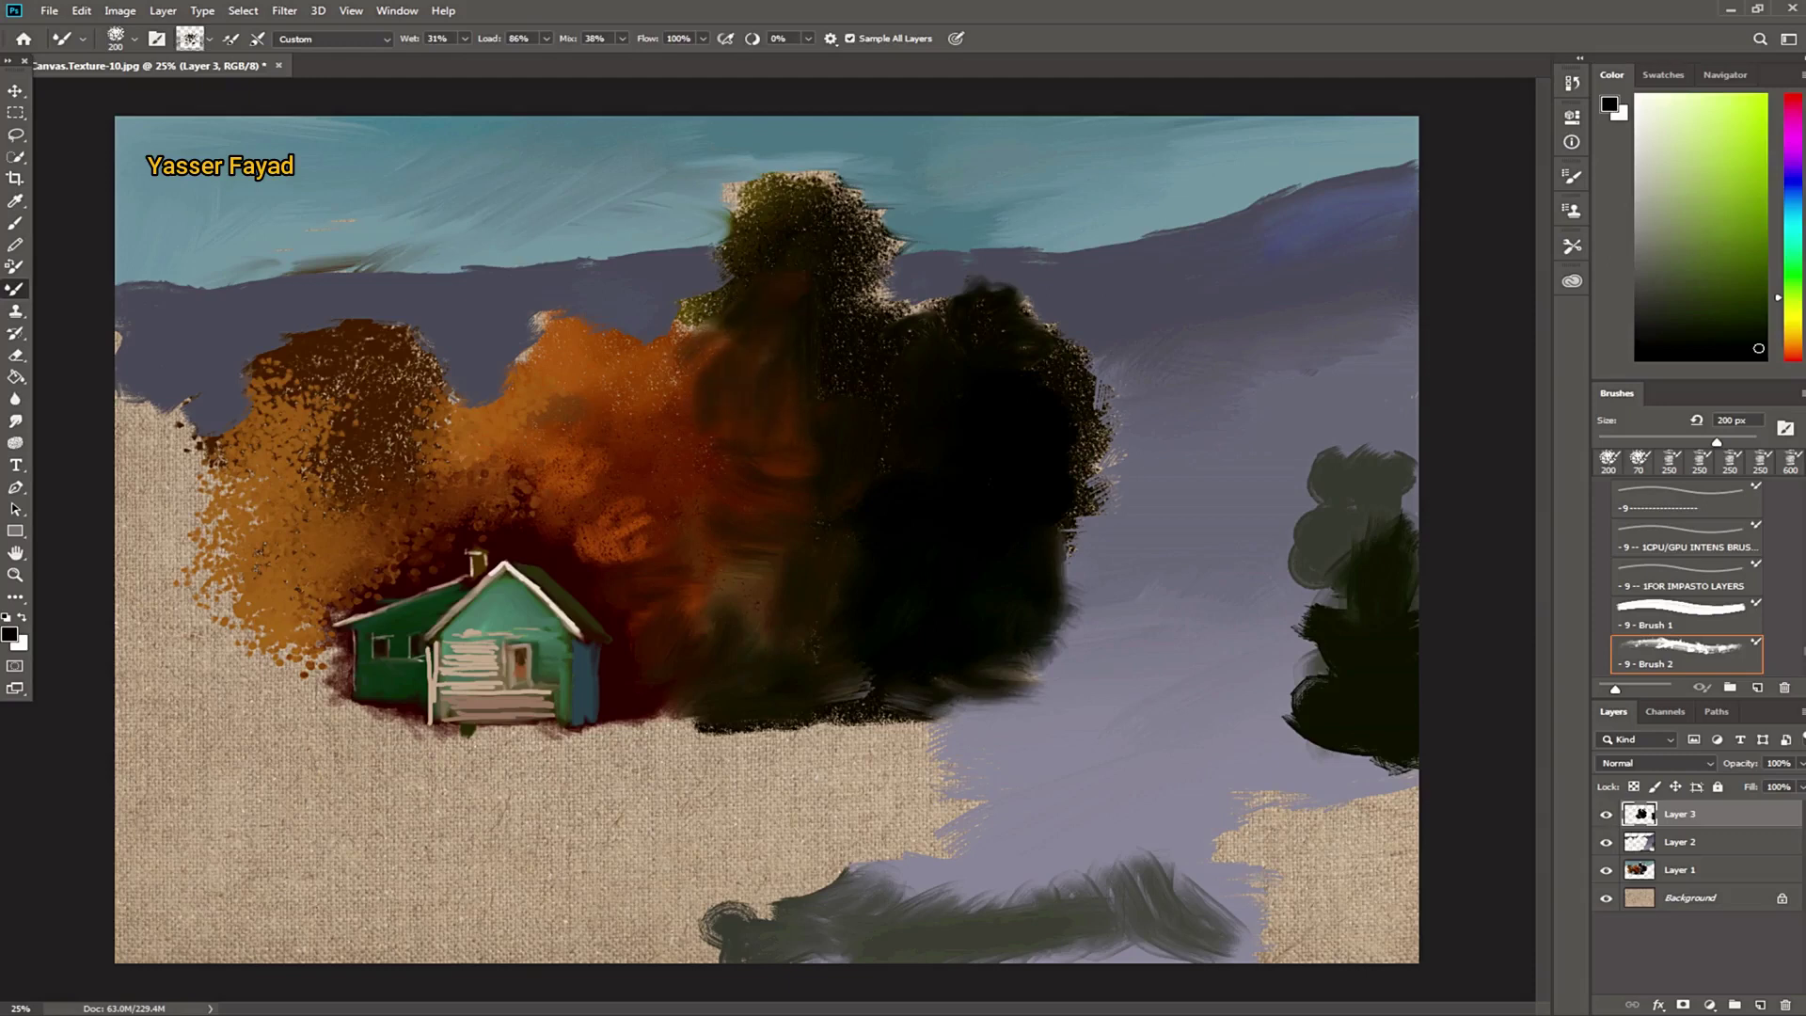
mouse_move(806, 210)
left_mouse_down()
mouse_move(806, 181)
mouse_move(745, 256)
left_mouse_up()
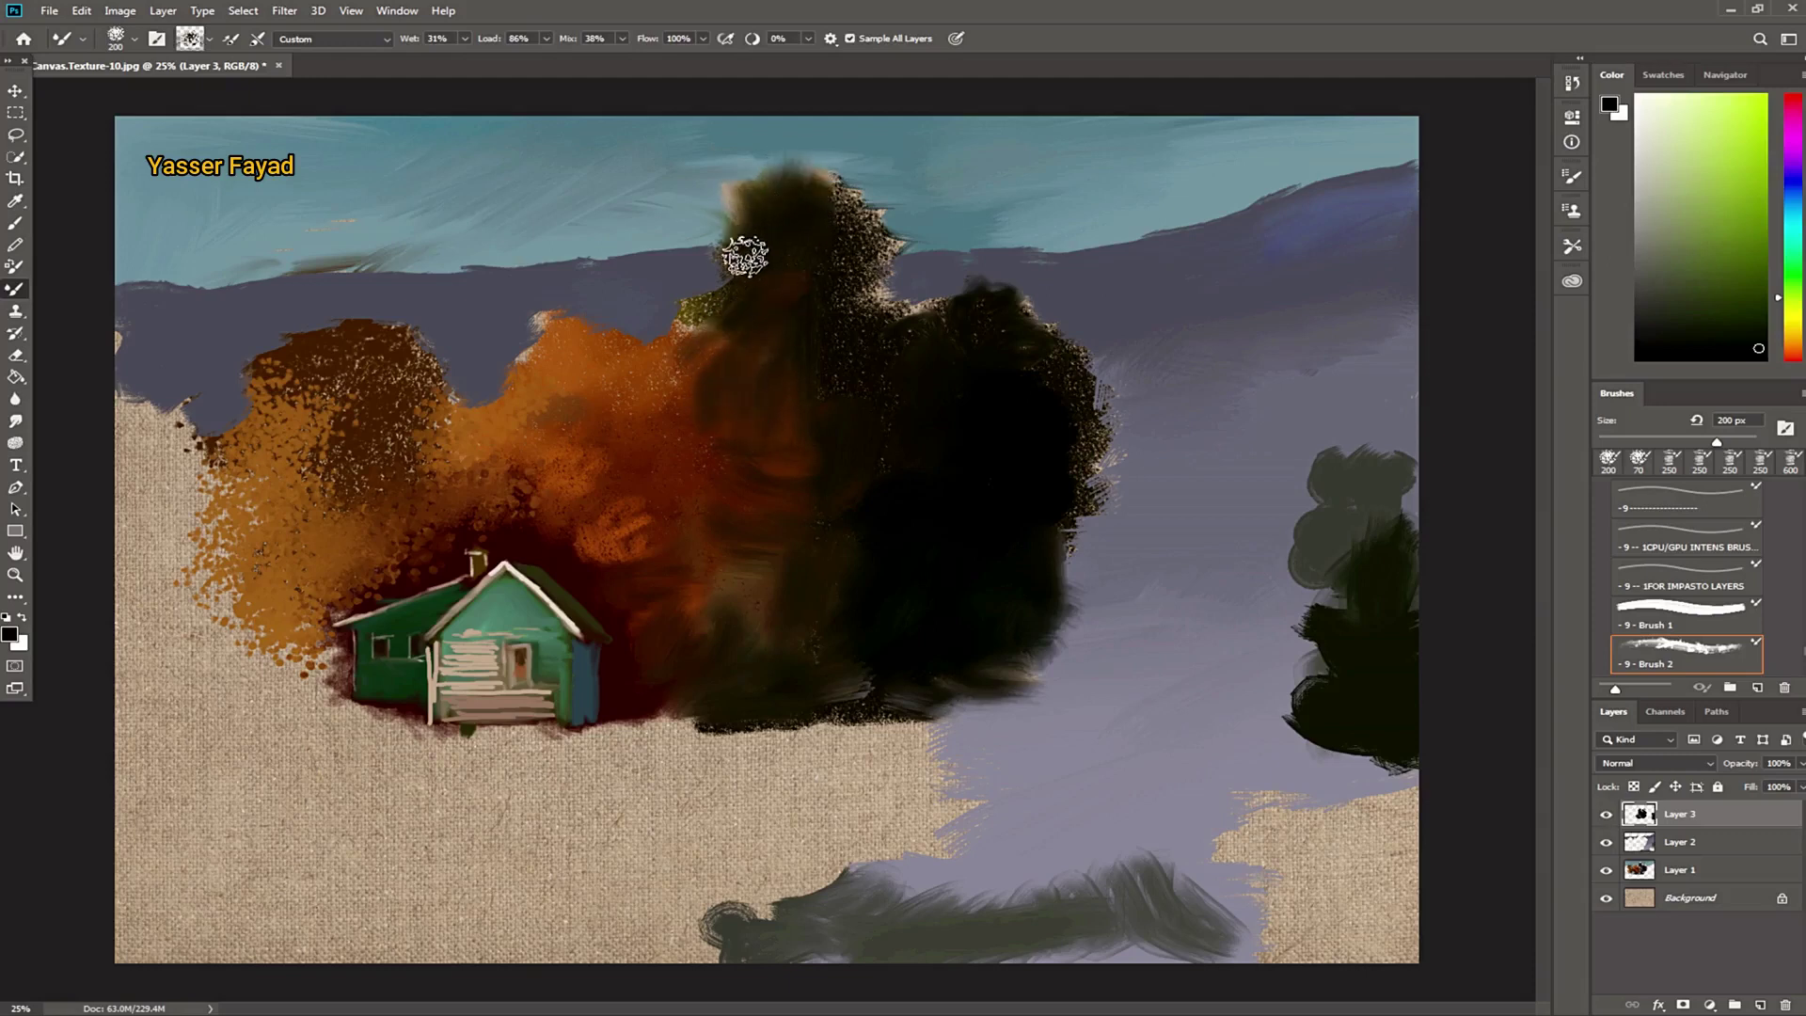
mouse_move(853, 200)
left_mouse_down()
mouse_move(827, 307)
mouse_move(917, 318)
left_mouse_up()
Step: Blend darker brown through the orange foliage near the house and soften its top edge
mouse_move(338, 404)
left_mouse_down()
mouse_move(266, 452)
mouse_move(314, 390)
mouse_move(294, 430)
mouse_move(282, 403)
mouse_move(343, 523)
left_mouse_up()
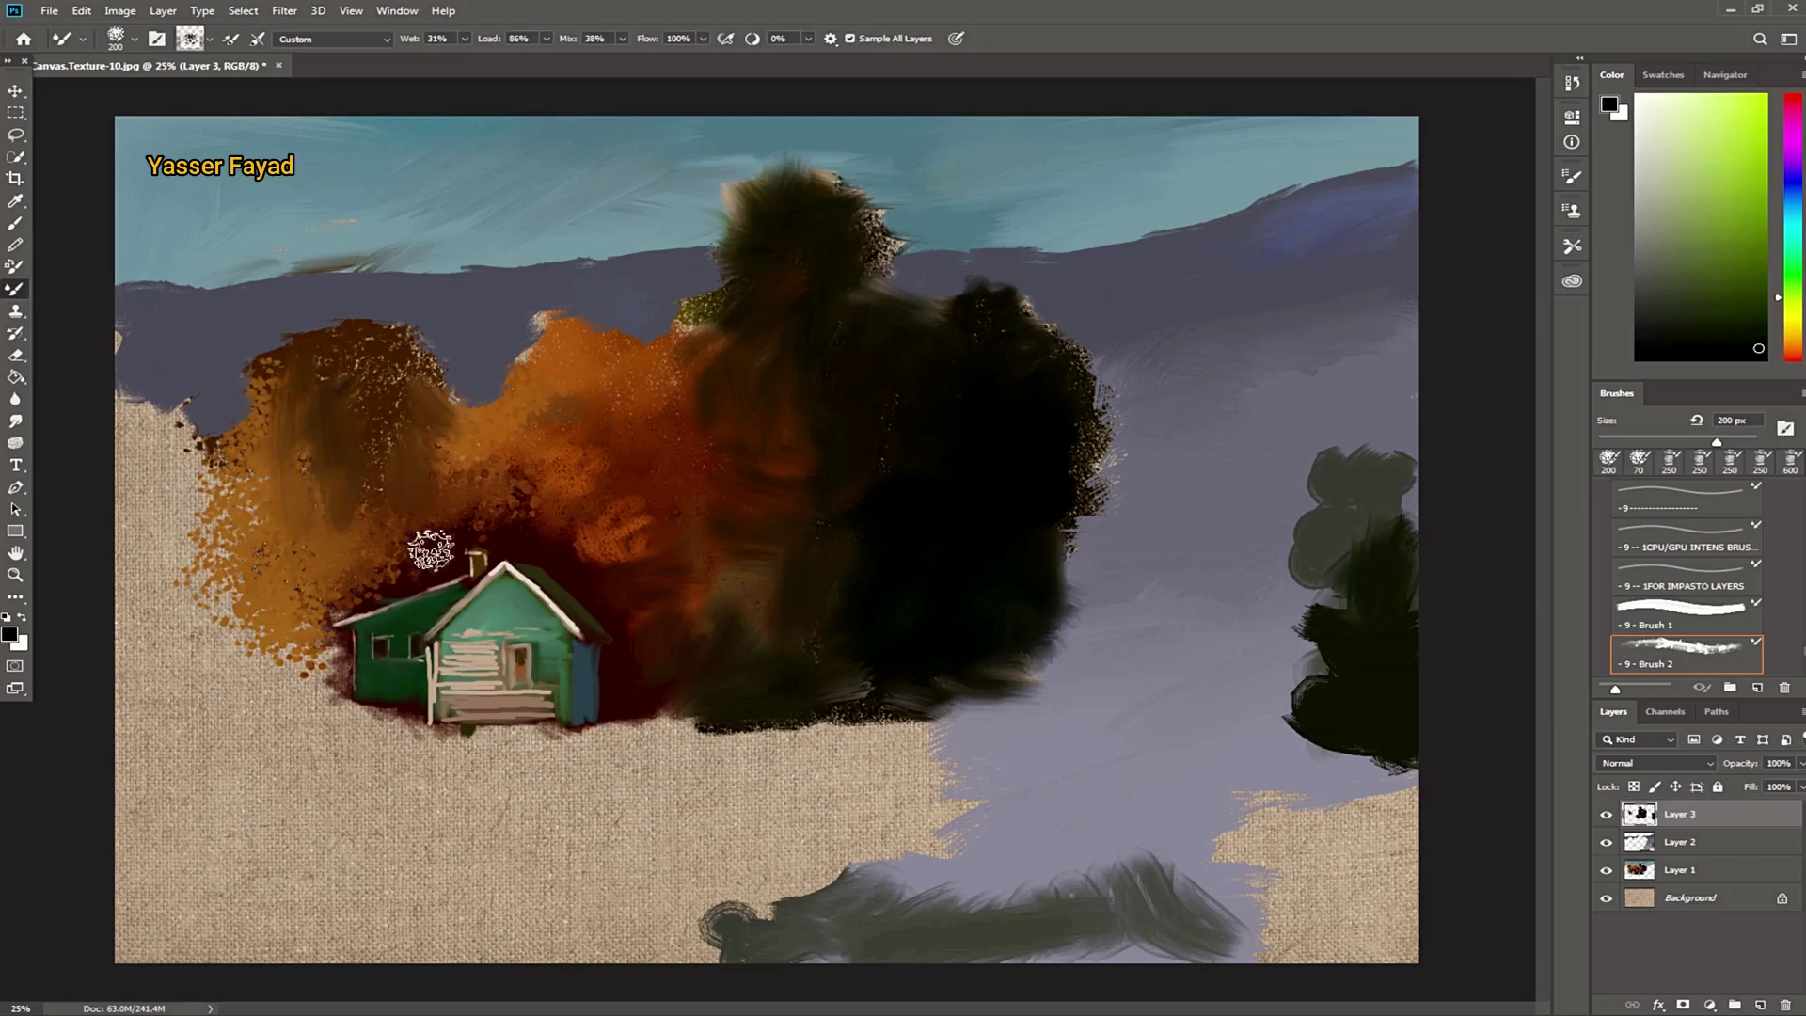
mouse_move(346, 588)
left_mouse_down()
mouse_move(303, 626)
mouse_move(304, 689)
left_mouse_up()
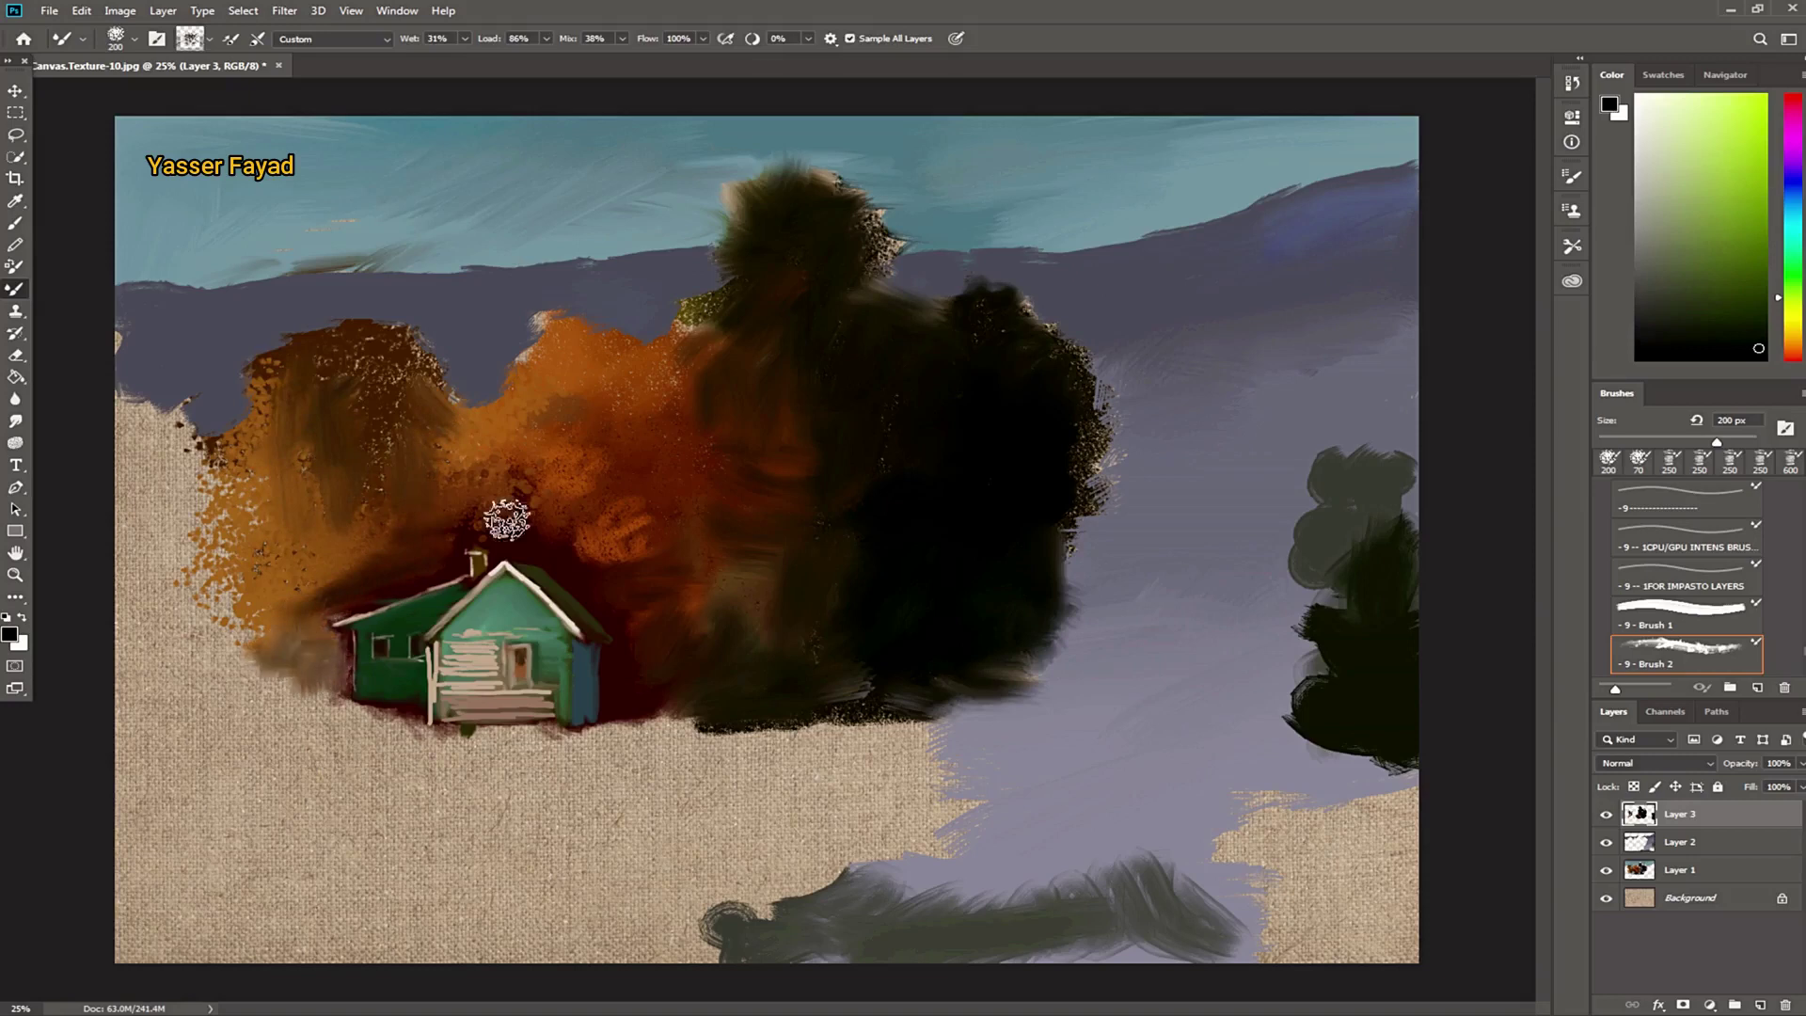
mouse_move(534, 530)
left_mouse_down()
mouse_move(500, 524)
mouse_move(584, 536)
mouse_move(584, 564)
mouse_move(604, 508)
left_mouse_up()
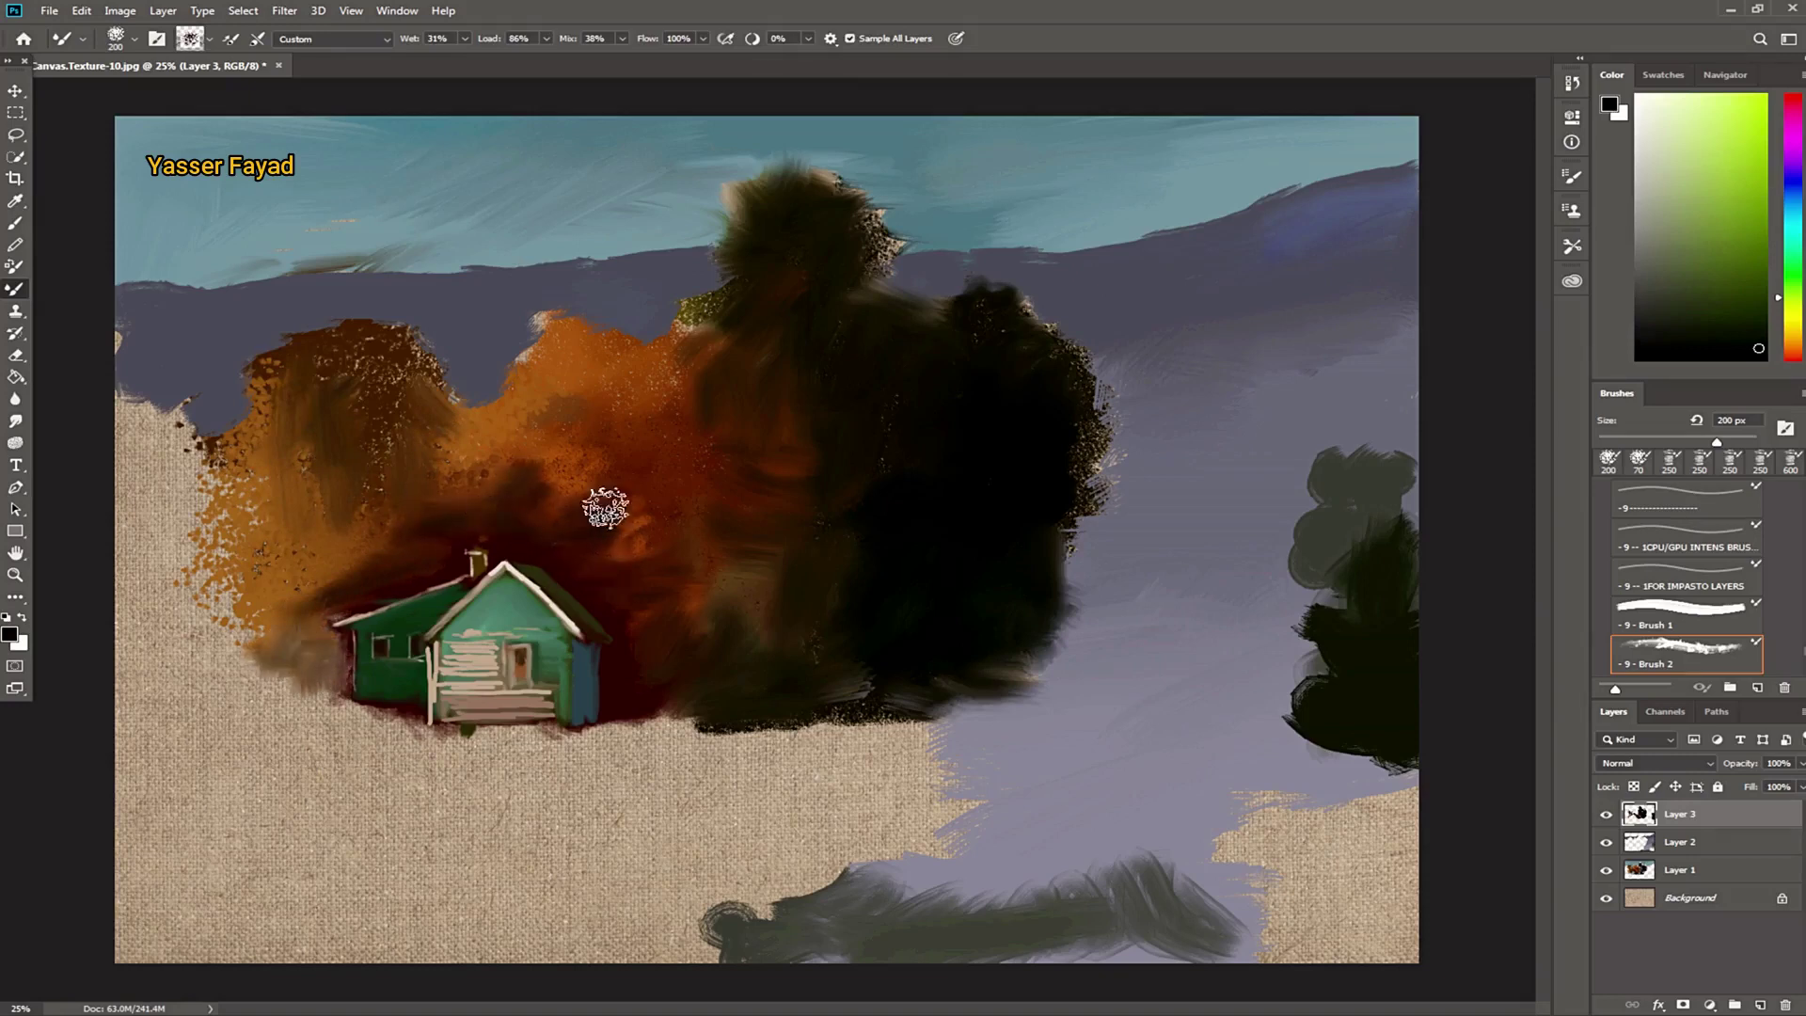
left_click_drag(549, 334, 616, 387)
scroll(1698, 644, "down", 1)
scroll(1699, 645, "down", 1)
scroll(1693, 611, "down", 2)
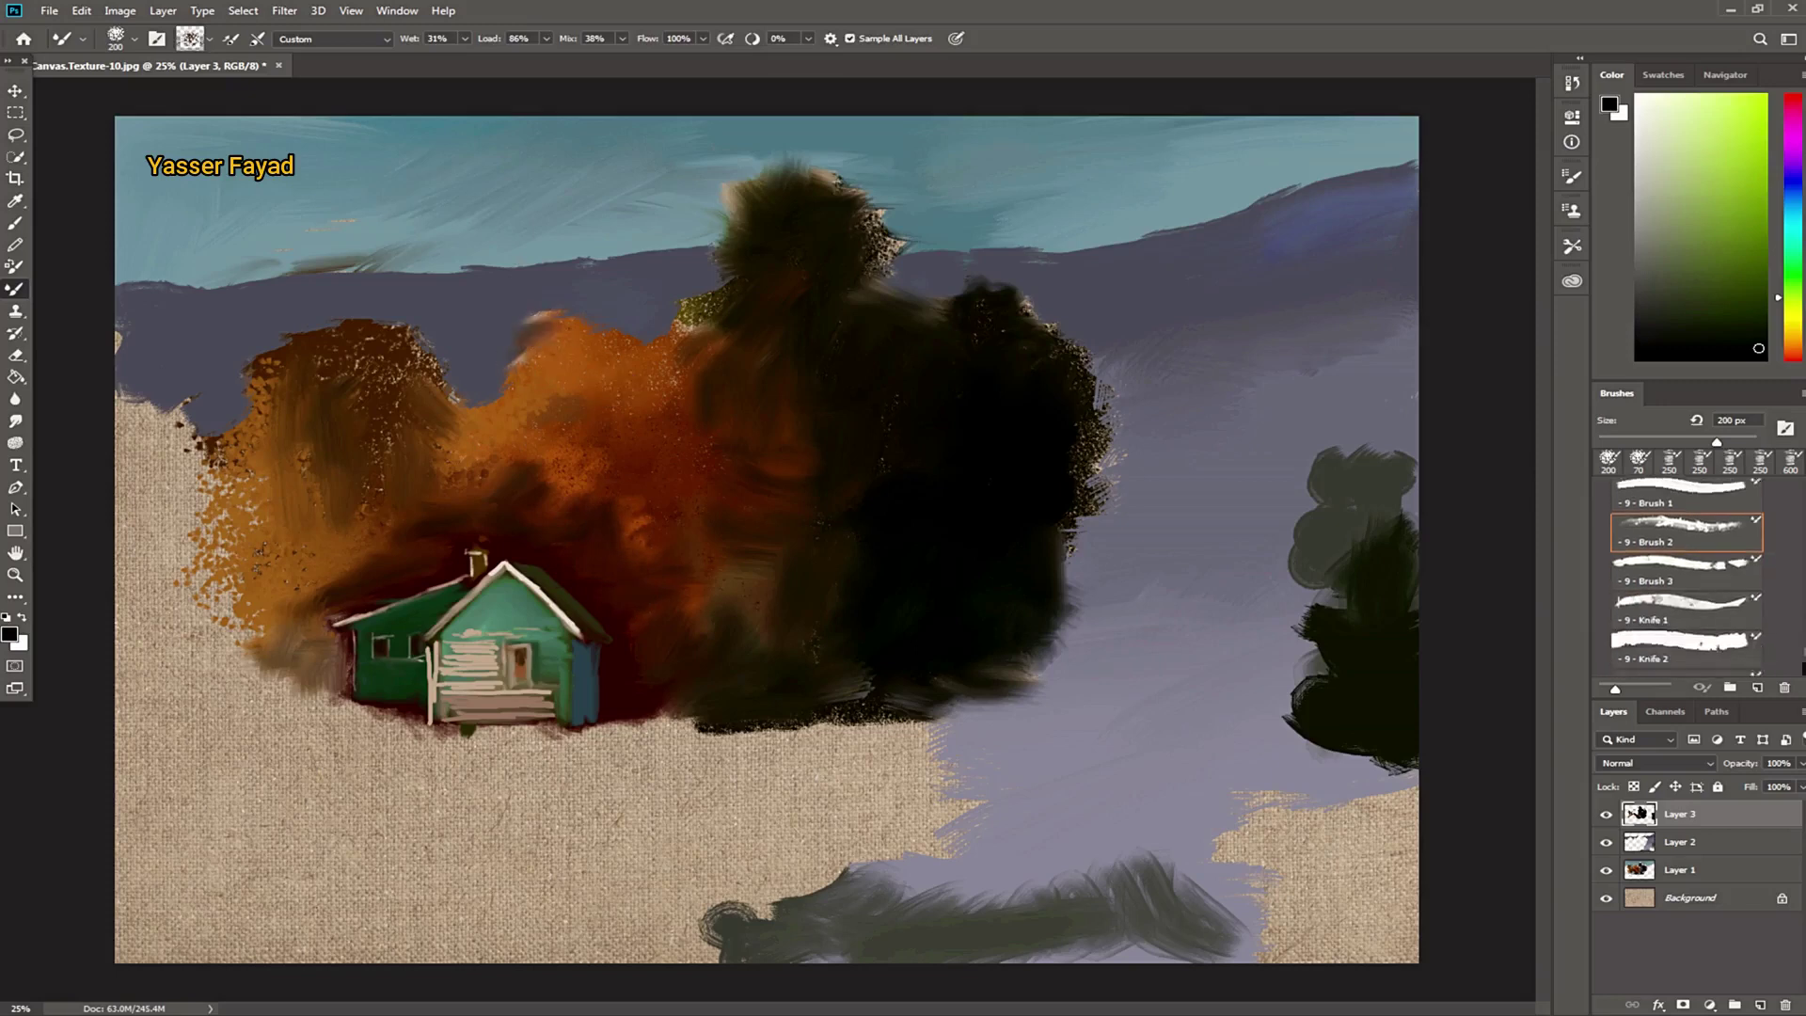
scroll(1692, 612, "down", 2)
Step: With a 400 px oil-brush preset, smear orange into the dark tree and darken its top
left_click(1693, 600)
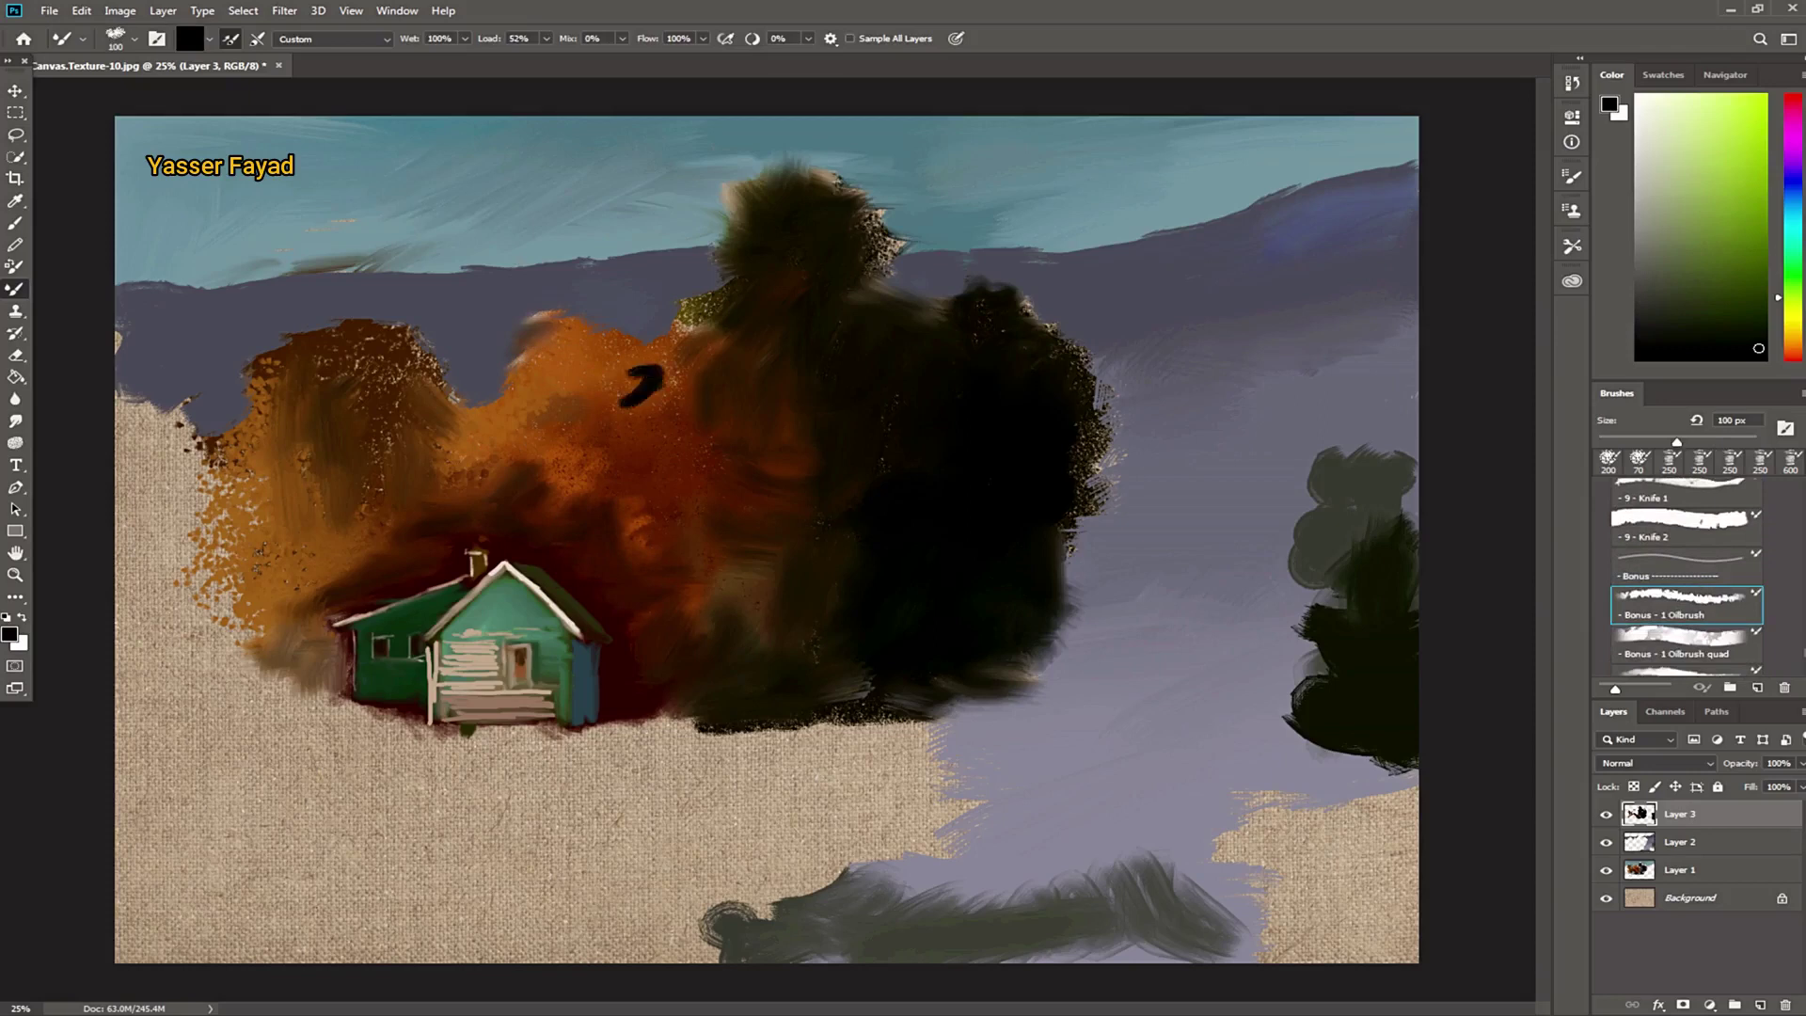
key("ctrl+z")
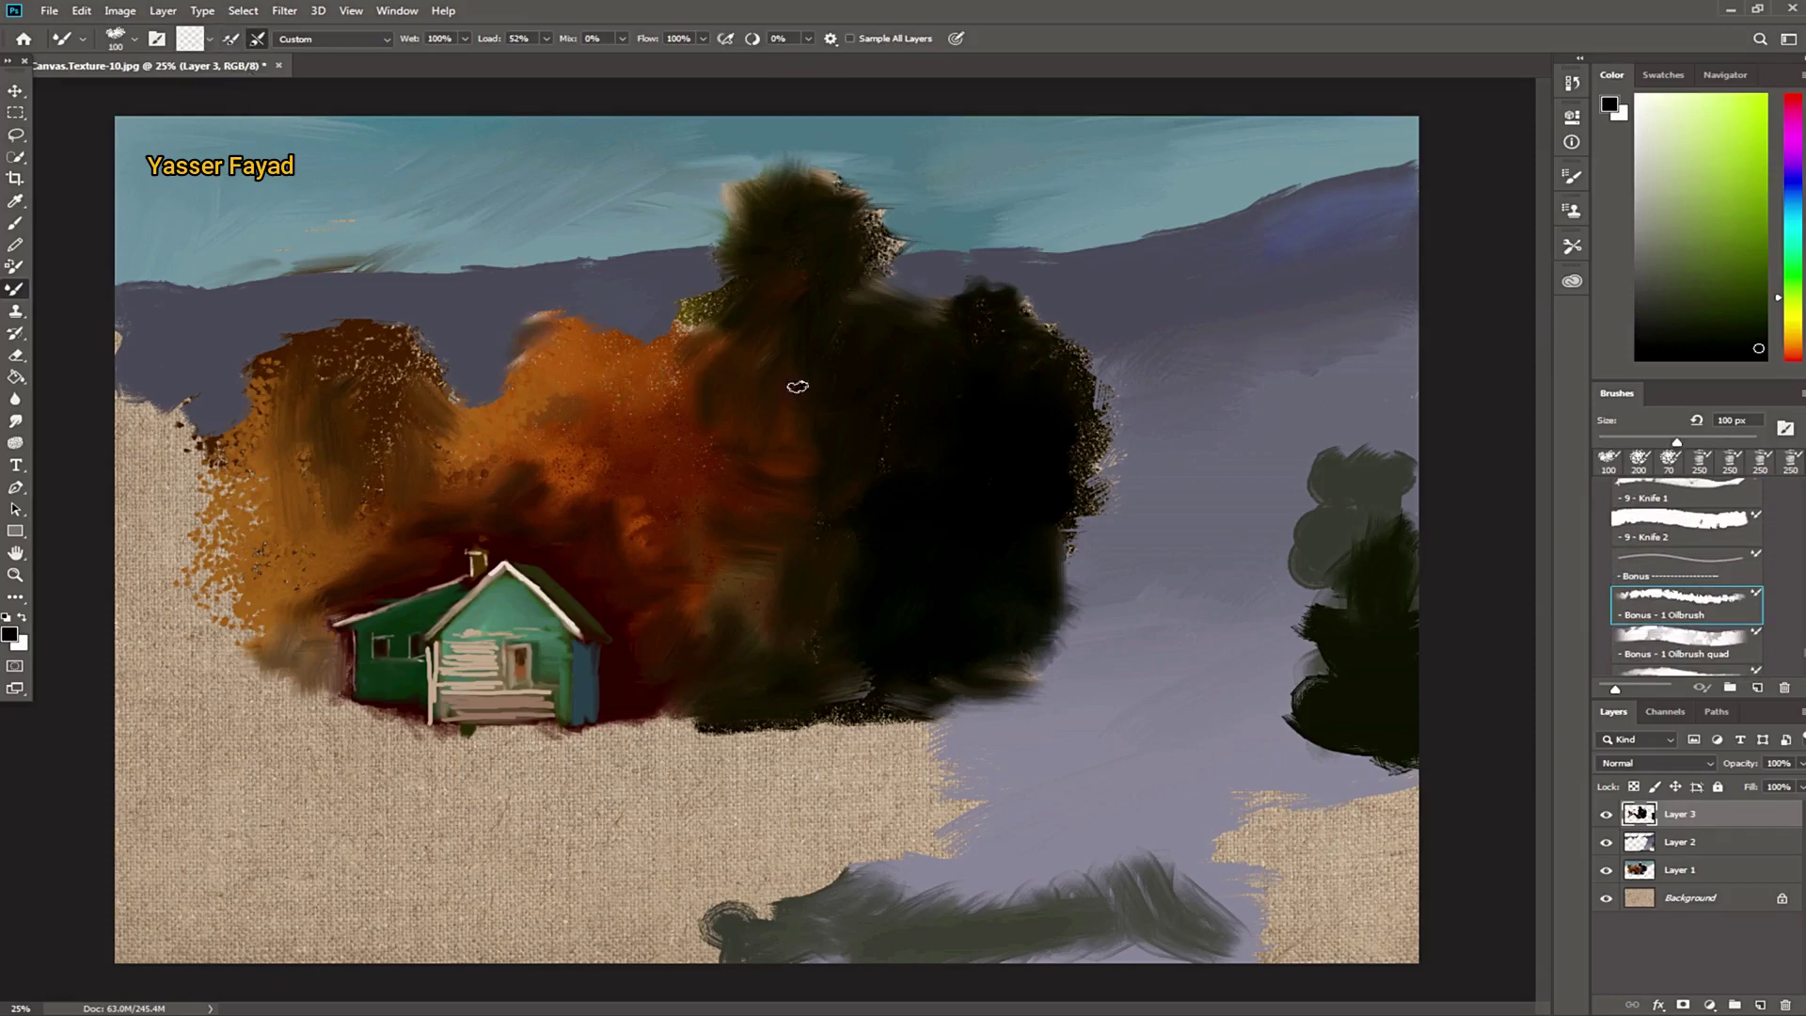
key("bracketright")
left_click_drag(686, 376, 658, 353)
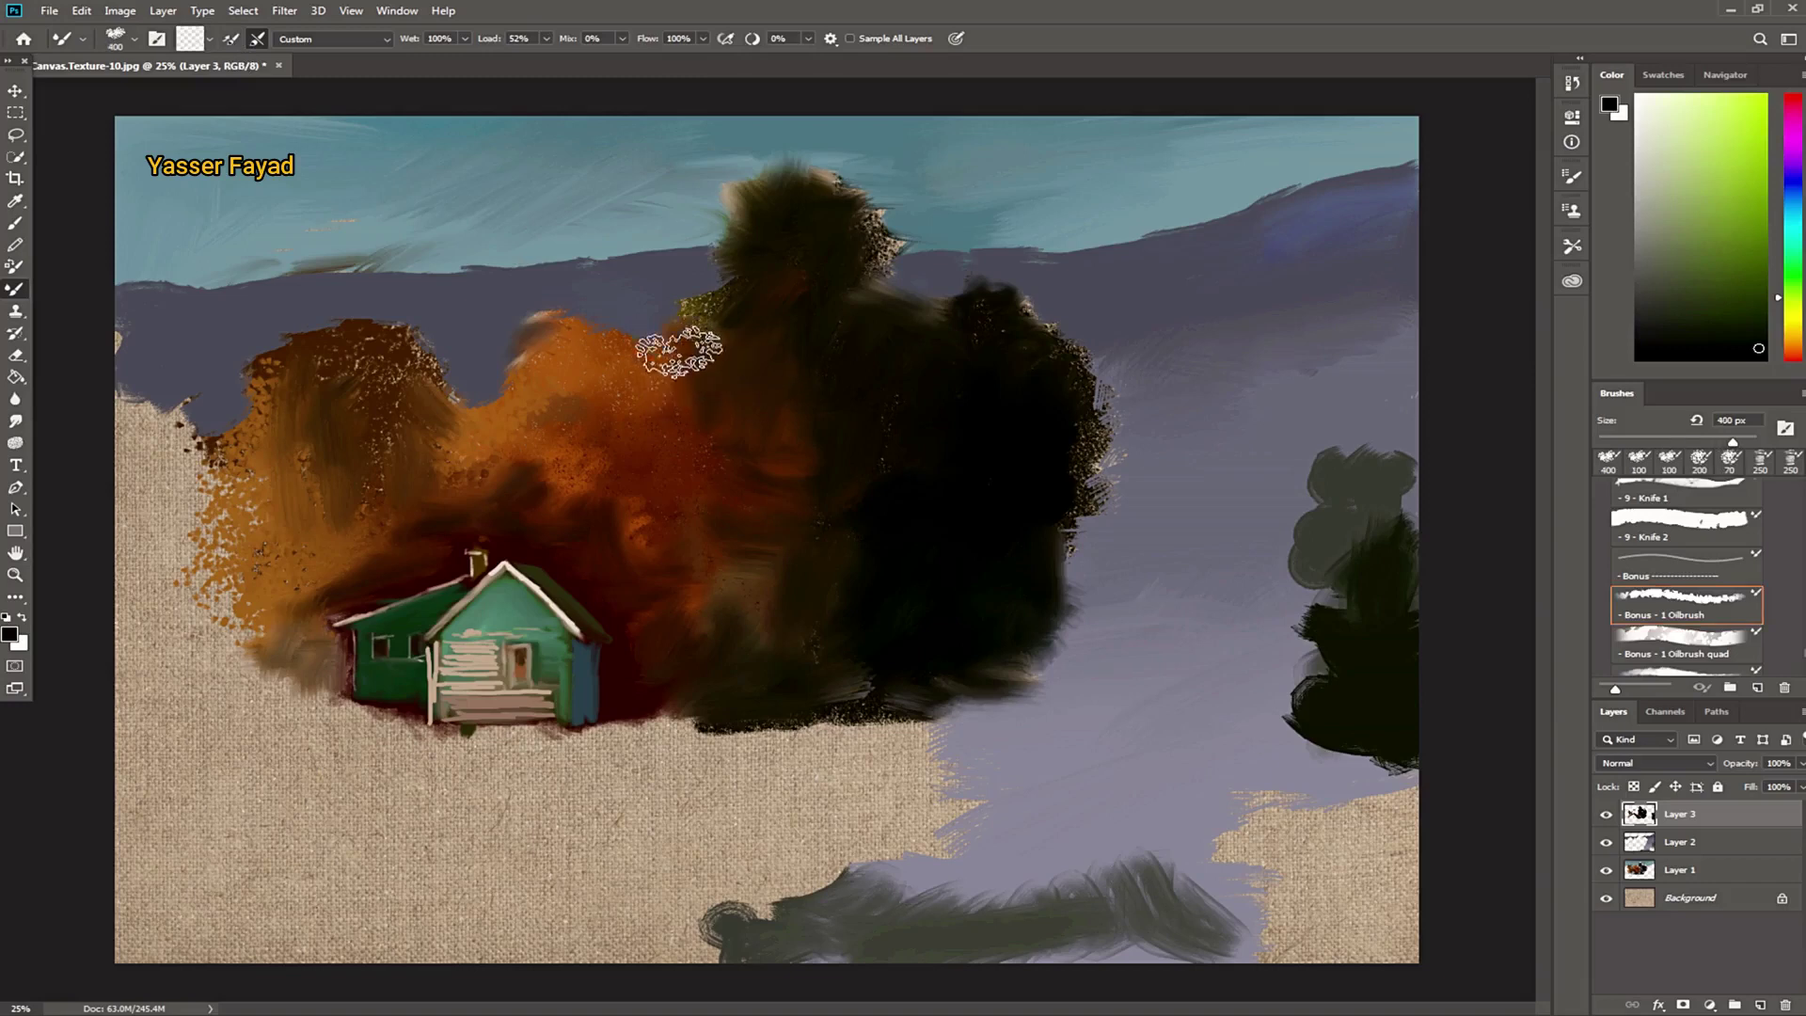
mouse_move(774, 242)
left_mouse_down()
mouse_move(767, 197)
mouse_move(806, 173)
left_mouse_up()
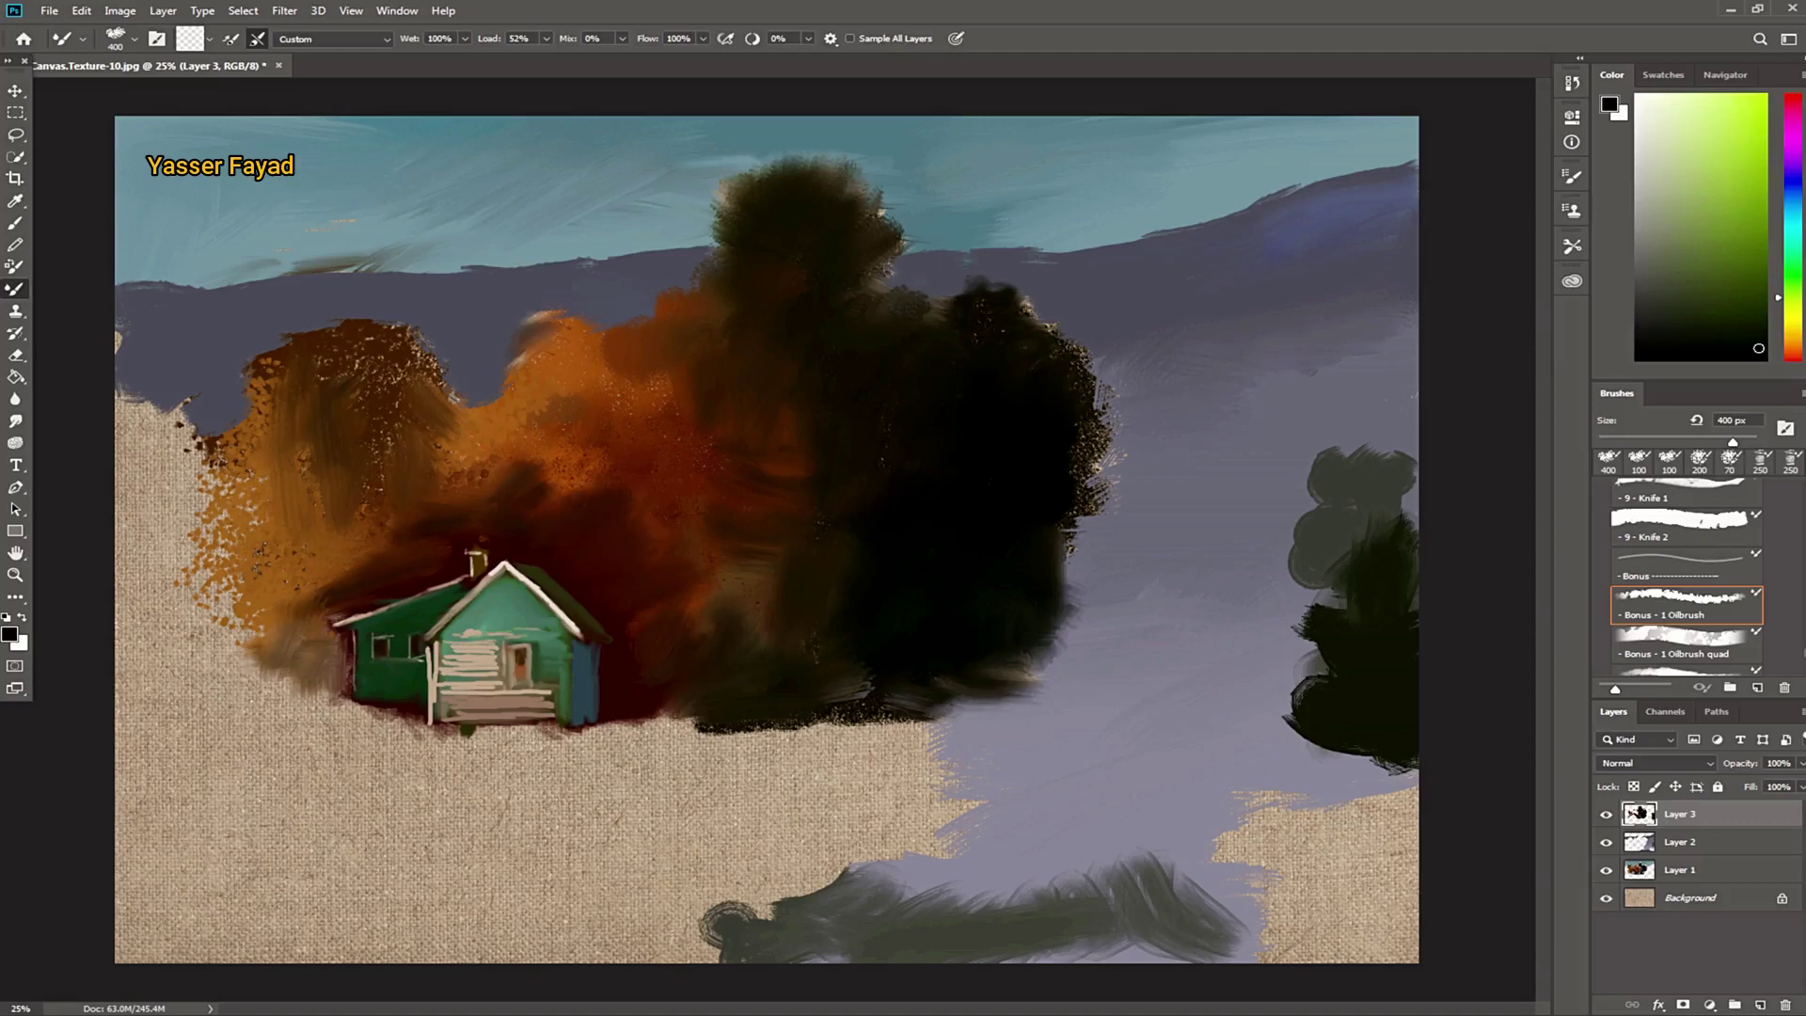
Step: Paint dark red-brown ground below the house and fill out the dark tree at right
mouse_move(706, 726)
left_mouse_down()
mouse_move(496, 758)
mouse_move(637, 730)
mouse_move(395, 753)
mouse_move(152, 705)
mouse_move(212, 555)
mouse_move(174, 527)
mouse_move(283, 461)
mouse_move(229, 597)
mouse_move(314, 568)
mouse_move(273, 632)
left_mouse_up()
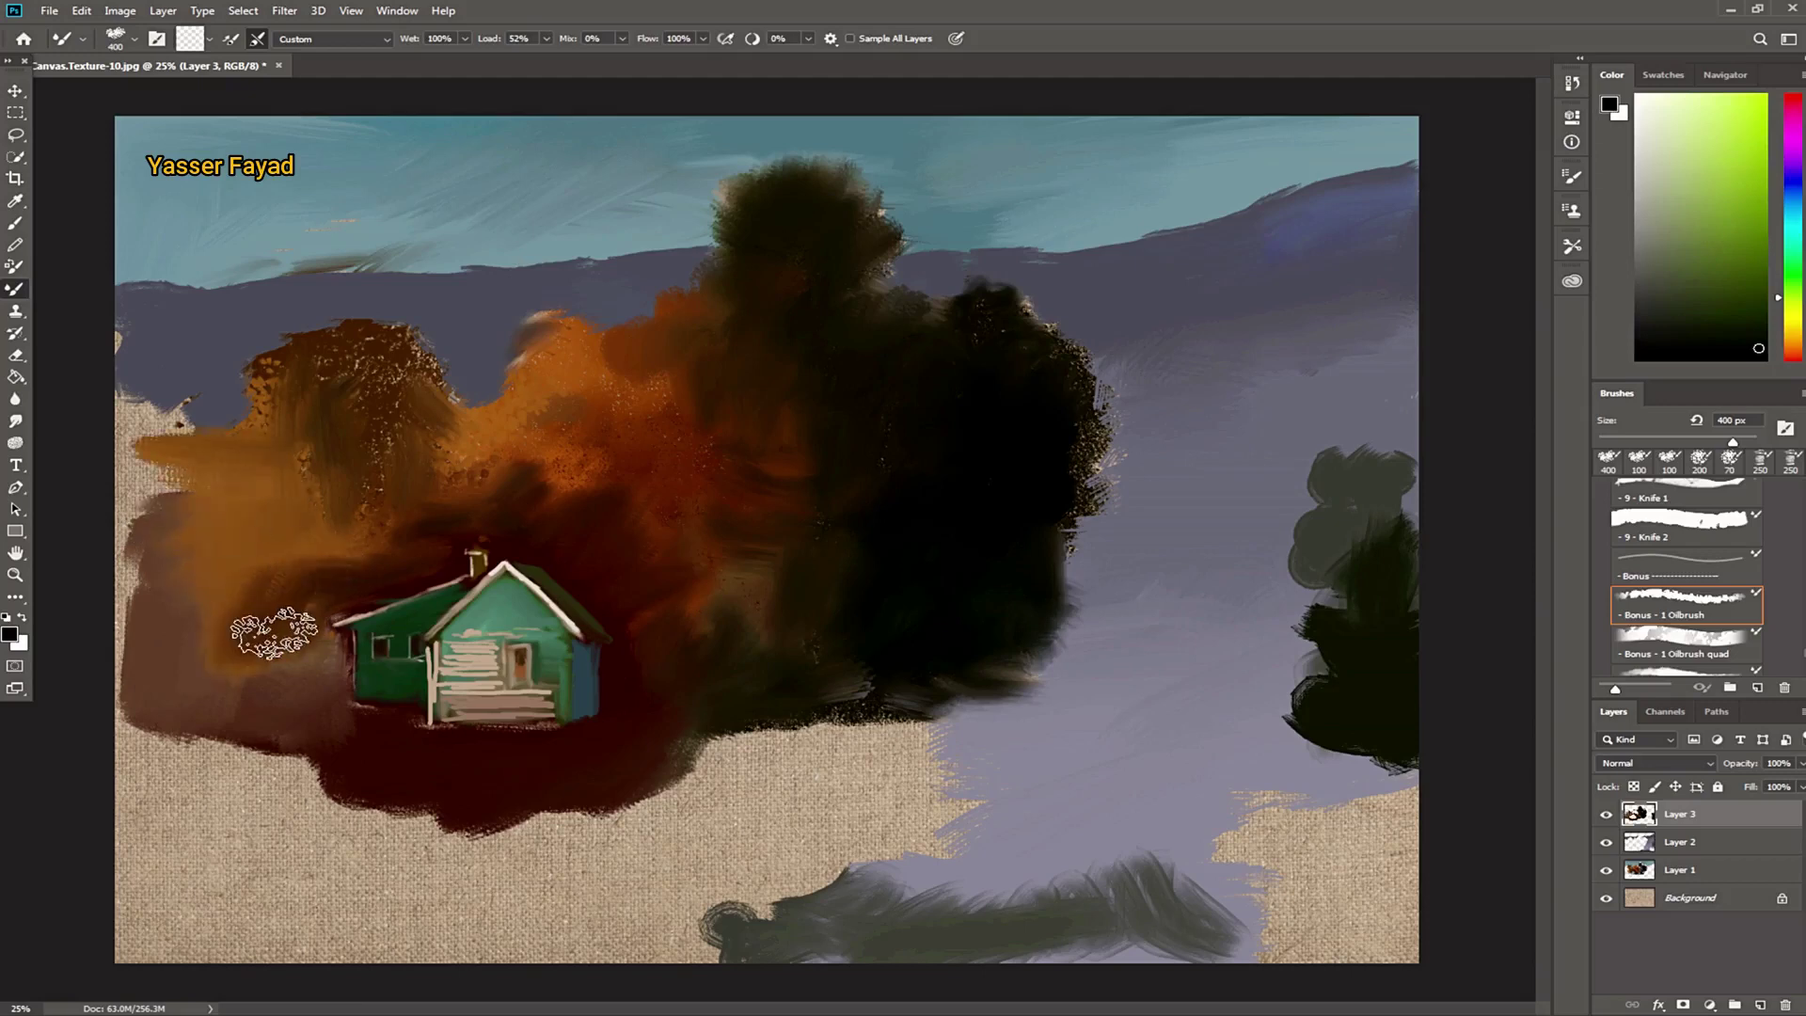
mouse_move(1345, 490)
left_mouse_down()
mouse_move(1336, 424)
mouse_move(1354, 385)
mouse_move(1277, 512)
mouse_move(1287, 414)
mouse_move(1310, 584)
mouse_move(1364, 526)
mouse_move(1347, 467)
mouse_move(1387, 489)
mouse_move(1383, 423)
left_mouse_up()
mouse_move(1330, 685)
left_mouse_down()
mouse_move(1382, 828)
mouse_move(1321, 800)
left_mouse_up()
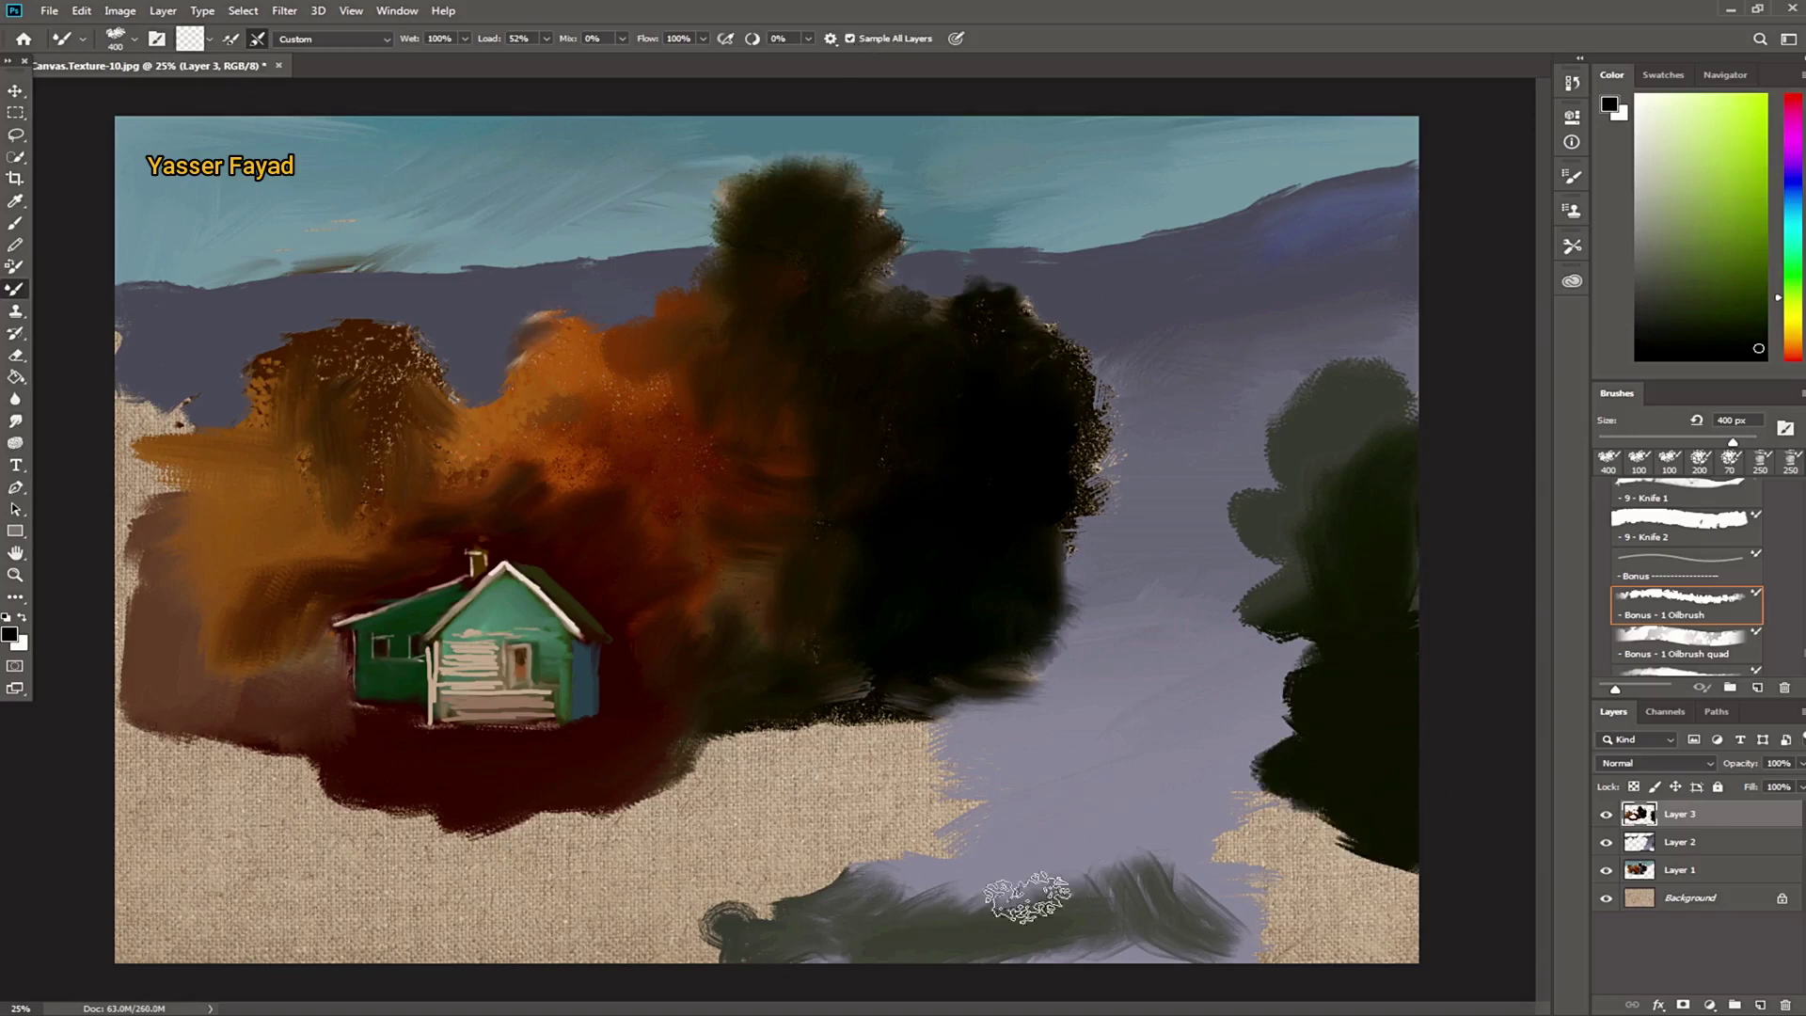
mouse_move(943, 895)
left_mouse_down()
mouse_move(1068, 879)
mouse_move(1161, 903)
mouse_move(1083, 937)
mouse_move(847, 951)
mouse_move(866, 894)
mouse_move(1060, 822)
mouse_move(1121, 884)
mouse_move(1035, 857)
mouse_move(1110, 797)
mouse_move(1082, 766)
mouse_move(1167, 735)
left_mouse_up()
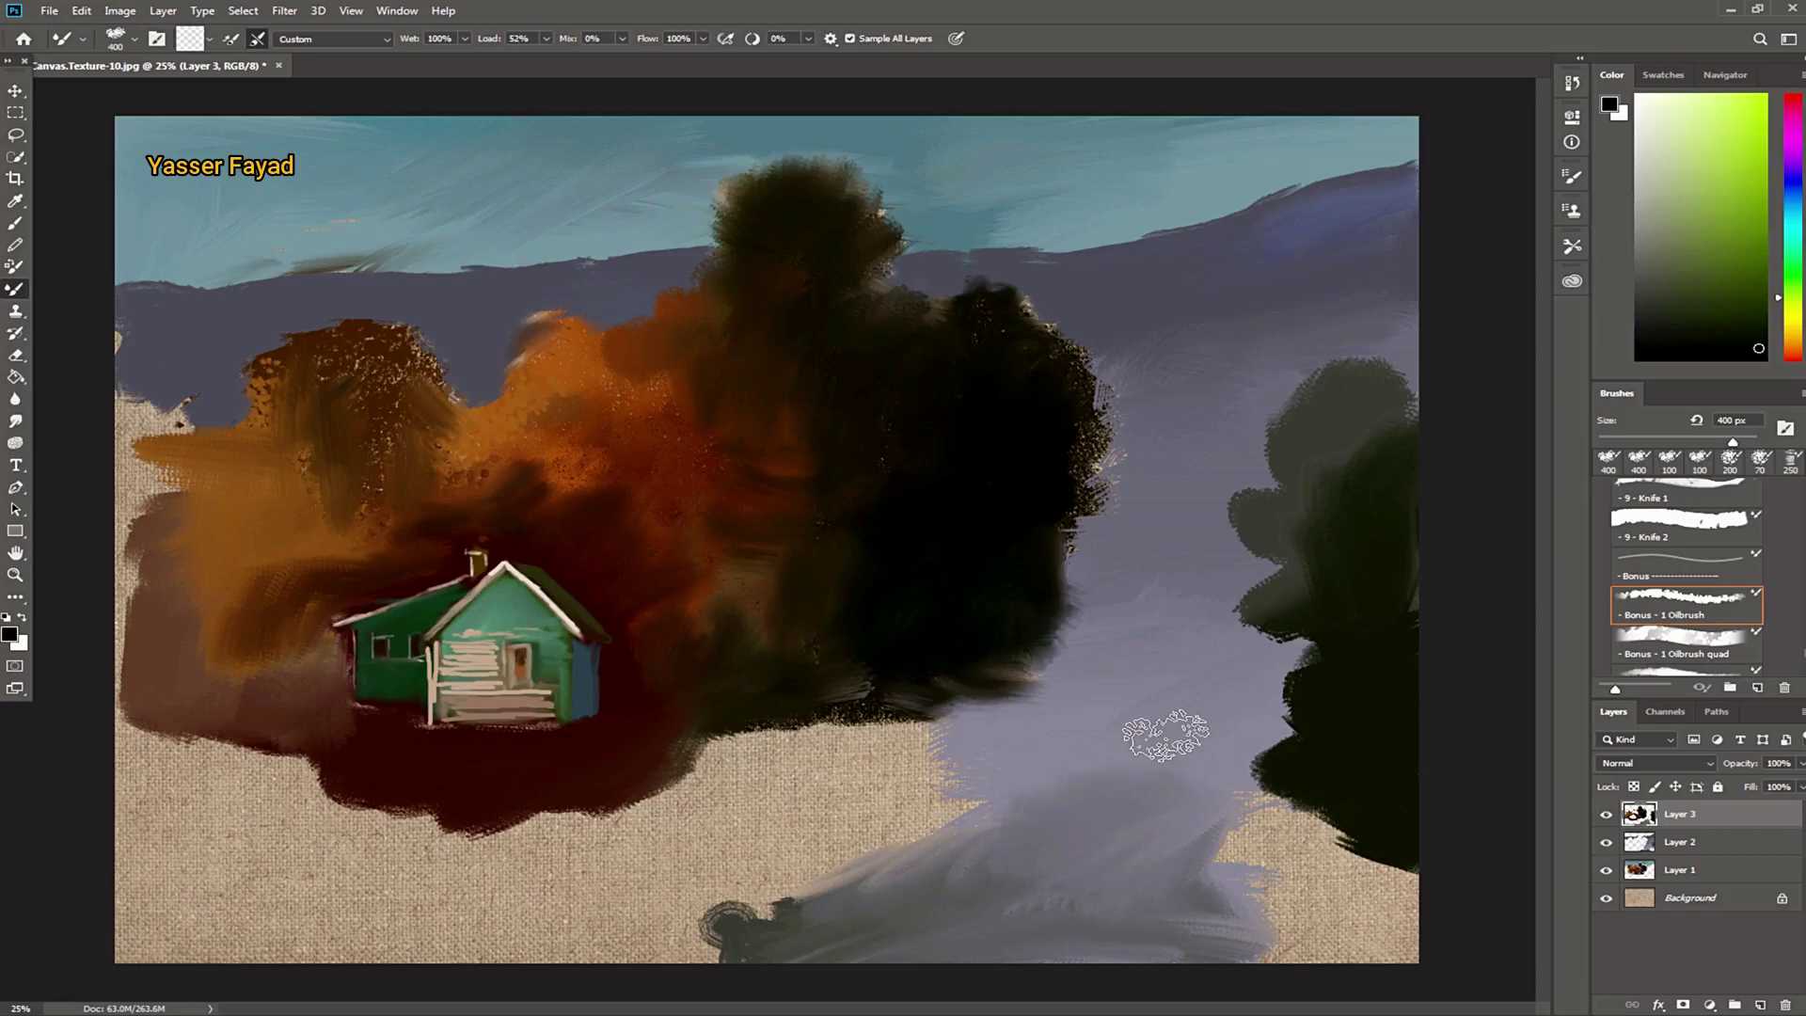
mouse_move(1059, 383)
left_mouse_down()
mouse_move(1091, 414)
mouse_move(1028, 451)
mouse_move(1055, 461)
mouse_move(1072, 443)
mouse_move(1024, 322)
mouse_move(1044, 395)
left_mouse_up()
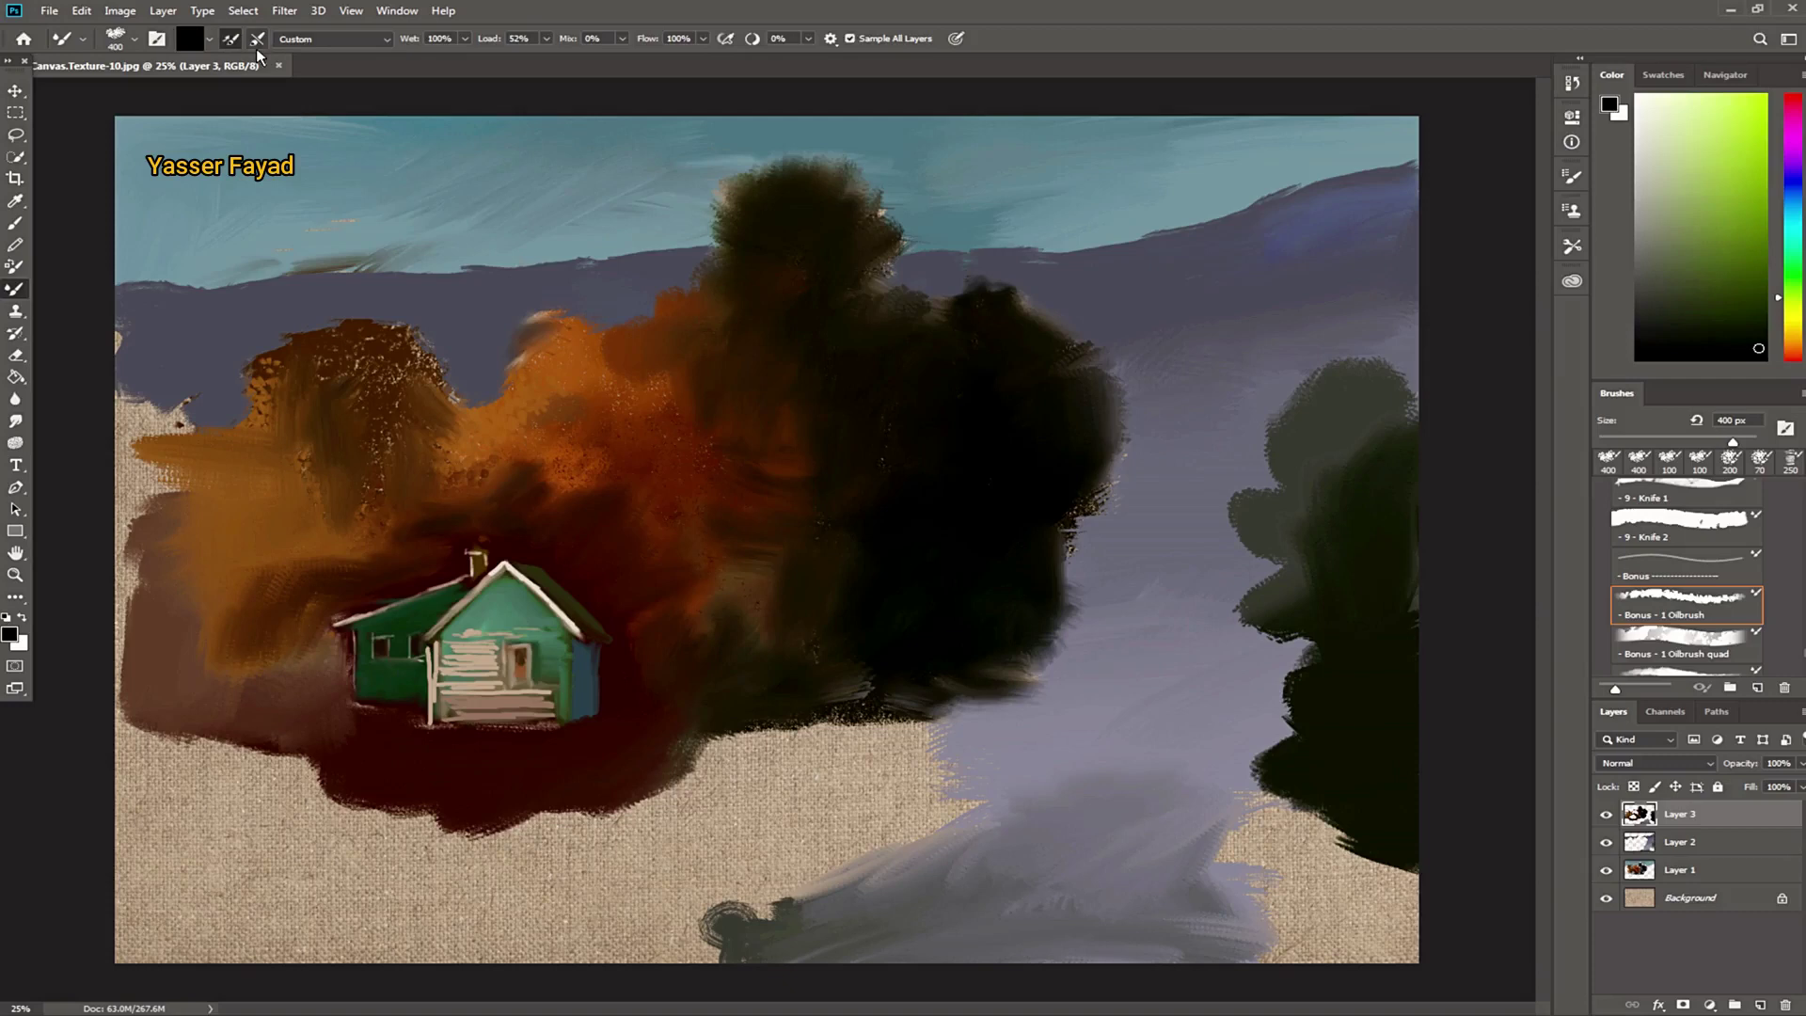
Step: Lay opaque brown ground below the house and start an orange tree between the dark trees
left_click_drag(1794, 324, 1794, 345)
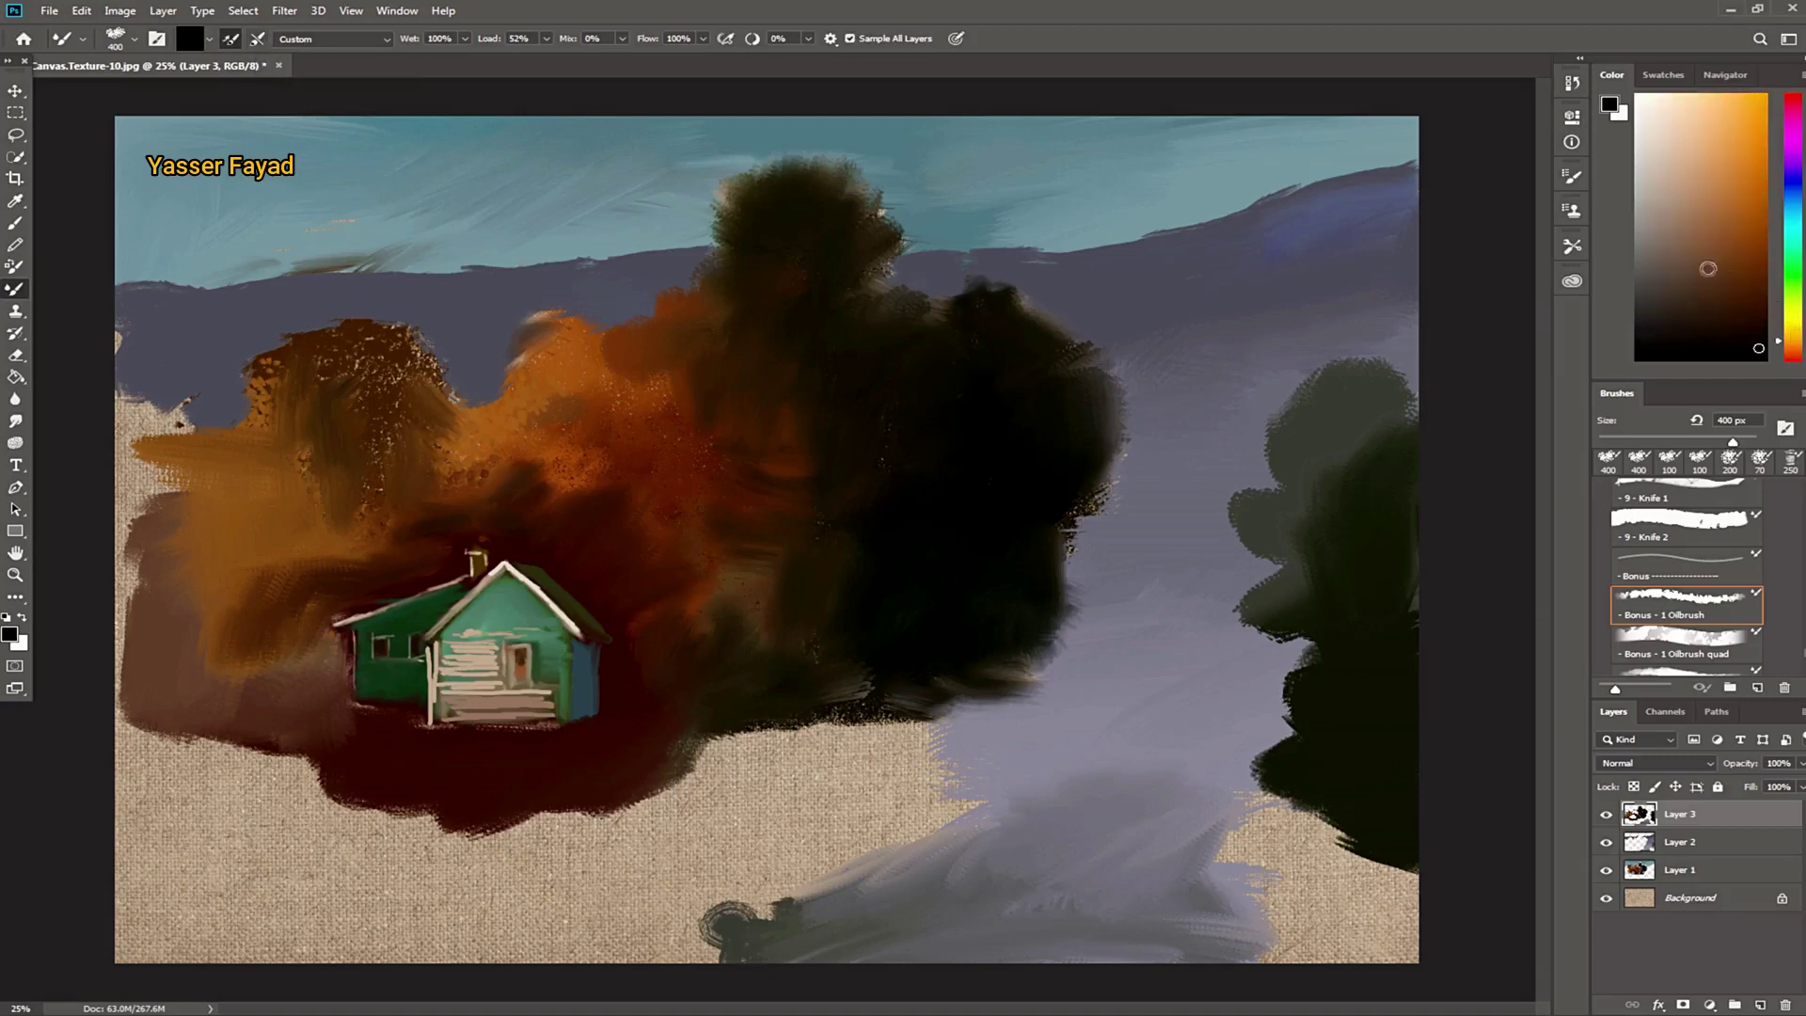
left_click_drag(734, 851, 752, 855)
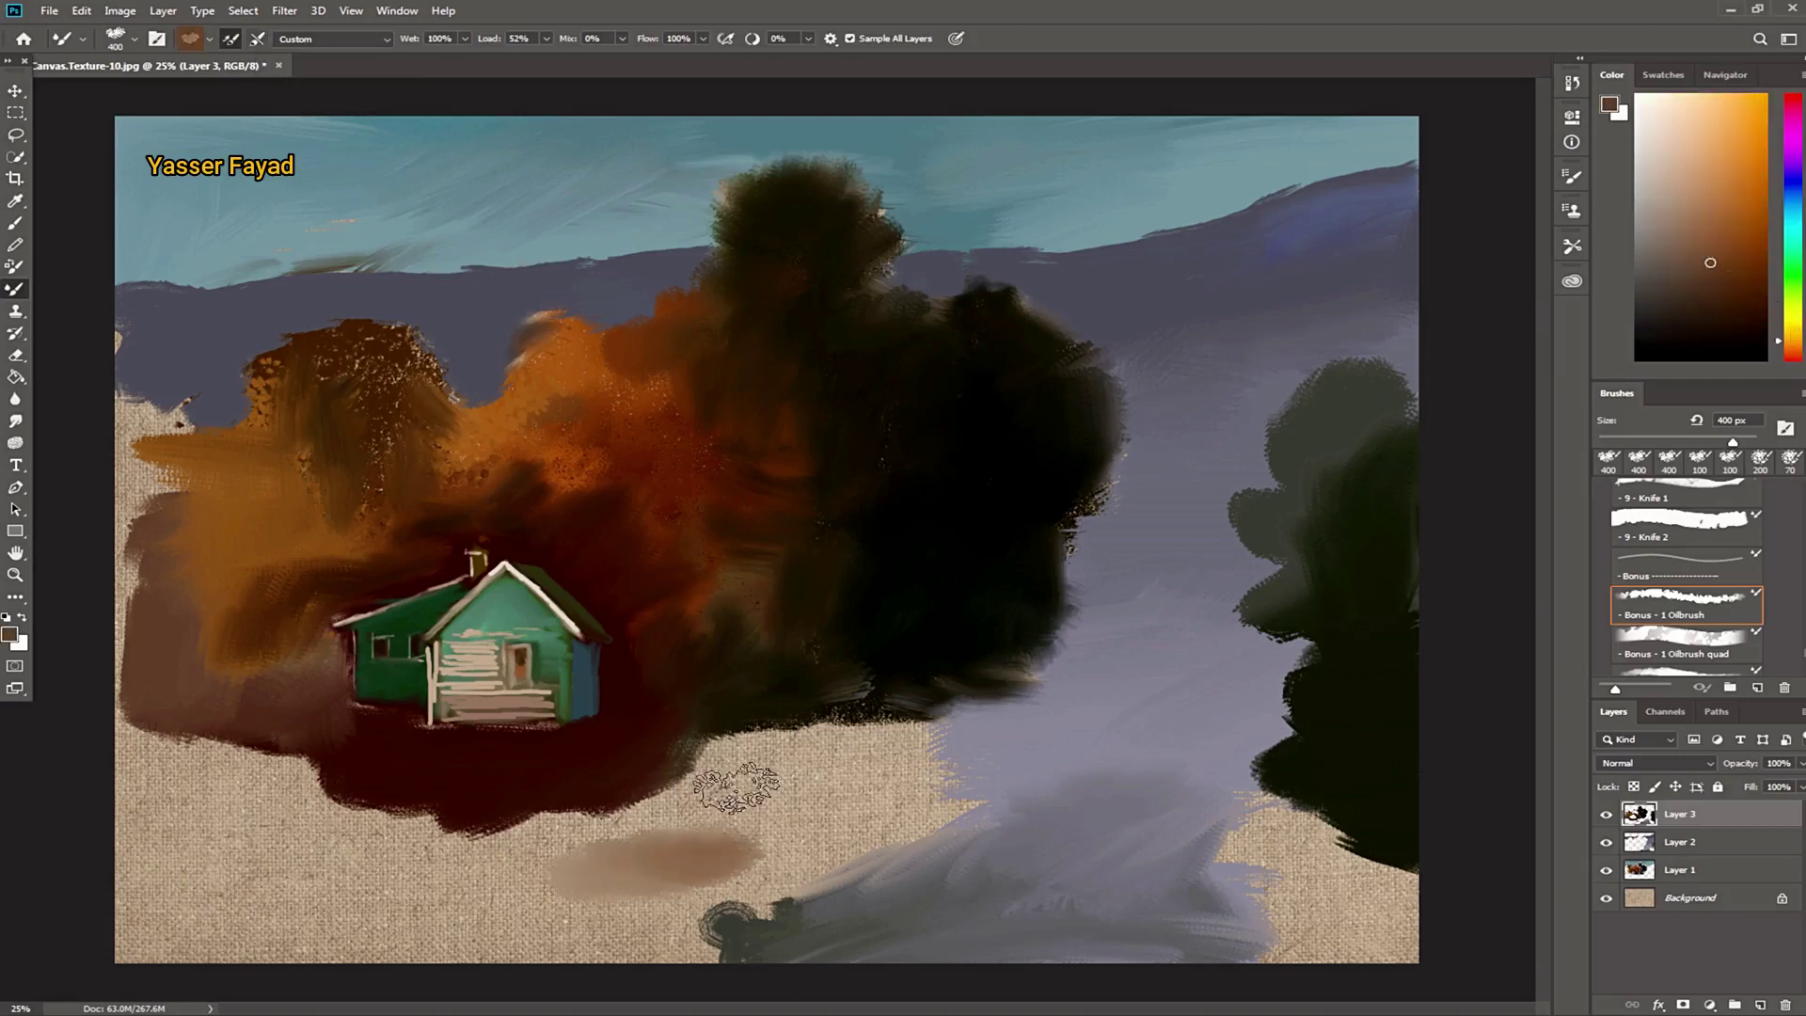
mouse_move(658, 833)
left_mouse_down()
mouse_move(772, 846)
mouse_move(827, 827)
mouse_move(684, 886)
mouse_move(825, 859)
mouse_move(927, 806)
mouse_move(882, 755)
mouse_move(705, 919)
mouse_move(686, 846)
mouse_move(471, 934)
mouse_move(497, 929)
mouse_move(179, 945)
mouse_move(174, 826)
mouse_move(331, 906)
mouse_move(565, 832)
mouse_move(141, 745)
mouse_move(377, 828)
mouse_move(564, 786)
mouse_move(550, 833)
left_mouse_up()
mouse_move(1208, 551)
left_mouse_down()
mouse_move(1169, 565)
mouse_move(1169, 605)
mouse_move(1148, 605)
mouse_move(1164, 633)
mouse_move(1153, 536)
mouse_move(1178, 522)
left_mouse_up()
mouse_move(1179, 433)
left_mouse_down()
mouse_move(1218, 447)
mouse_move(1141, 492)
mouse_move(1148, 515)
mouse_move(1096, 578)
mouse_move(1222, 404)
mouse_move(1101, 563)
mouse_move(1157, 639)
mouse_move(1213, 611)
mouse_move(1222, 556)
mouse_move(1222, 625)
mouse_move(1210, 549)
mouse_move(1153, 586)
mouse_move(1222, 461)
mouse_move(1213, 400)
mouse_move(1167, 413)
mouse_move(1161, 463)
mouse_move(1194, 387)
mouse_move(1251, 376)
left_mouse_up()
left_click(1756, 119)
Step: Pick dark brown, then blue-violet, and paint a dark stroke on the distant hills
left_click(1749, 328)
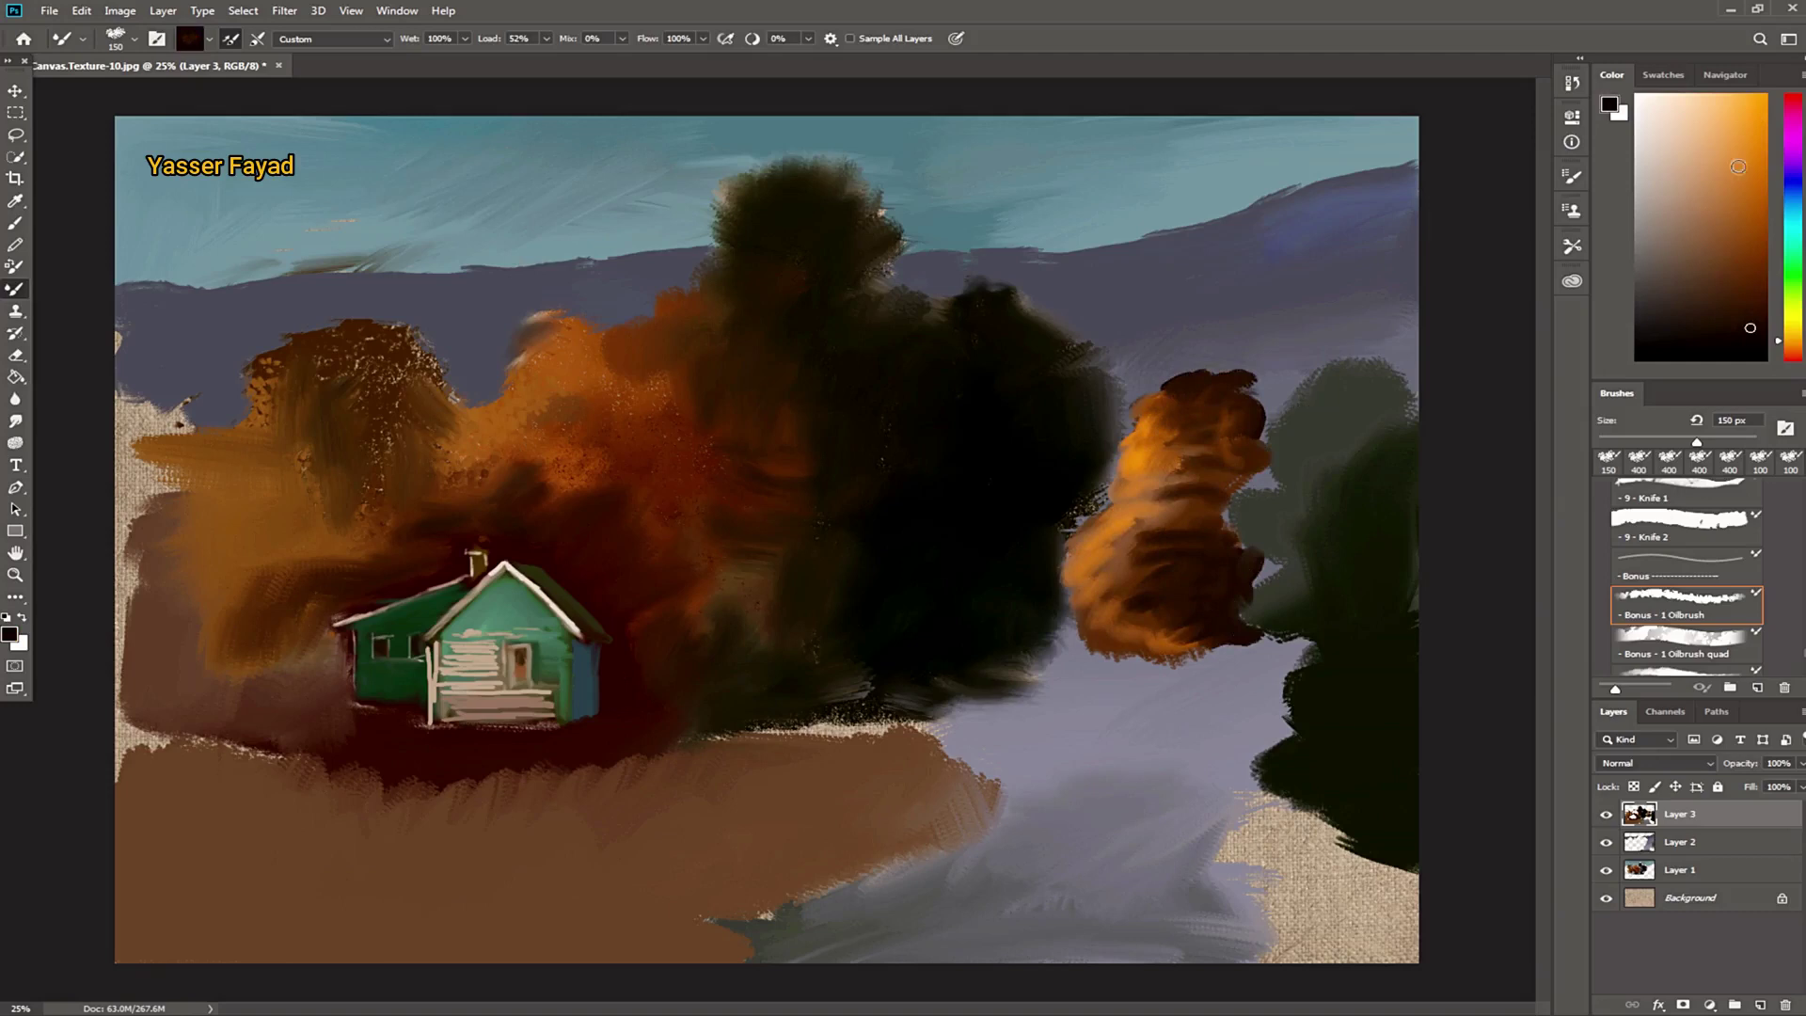
left_click_drag(1794, 184, 1793, 172)
left_click(1674, 289)
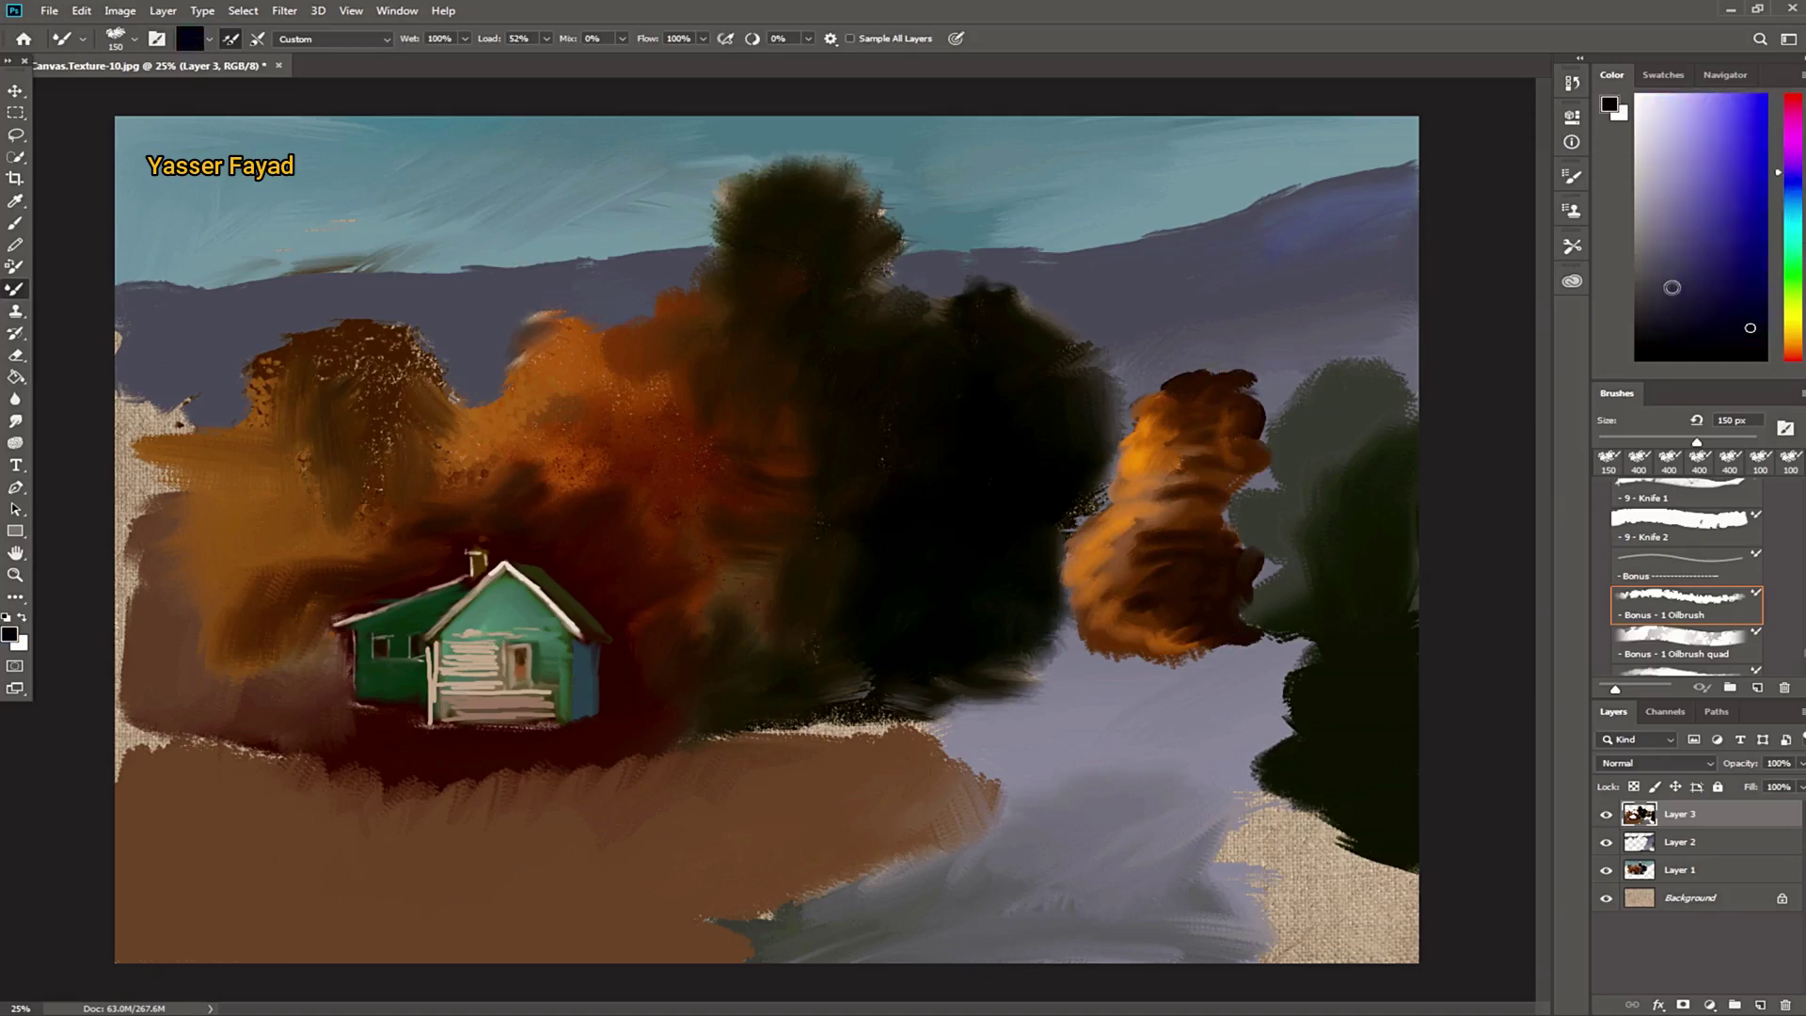
left_click_drag(1215, 246, 1345, 203)
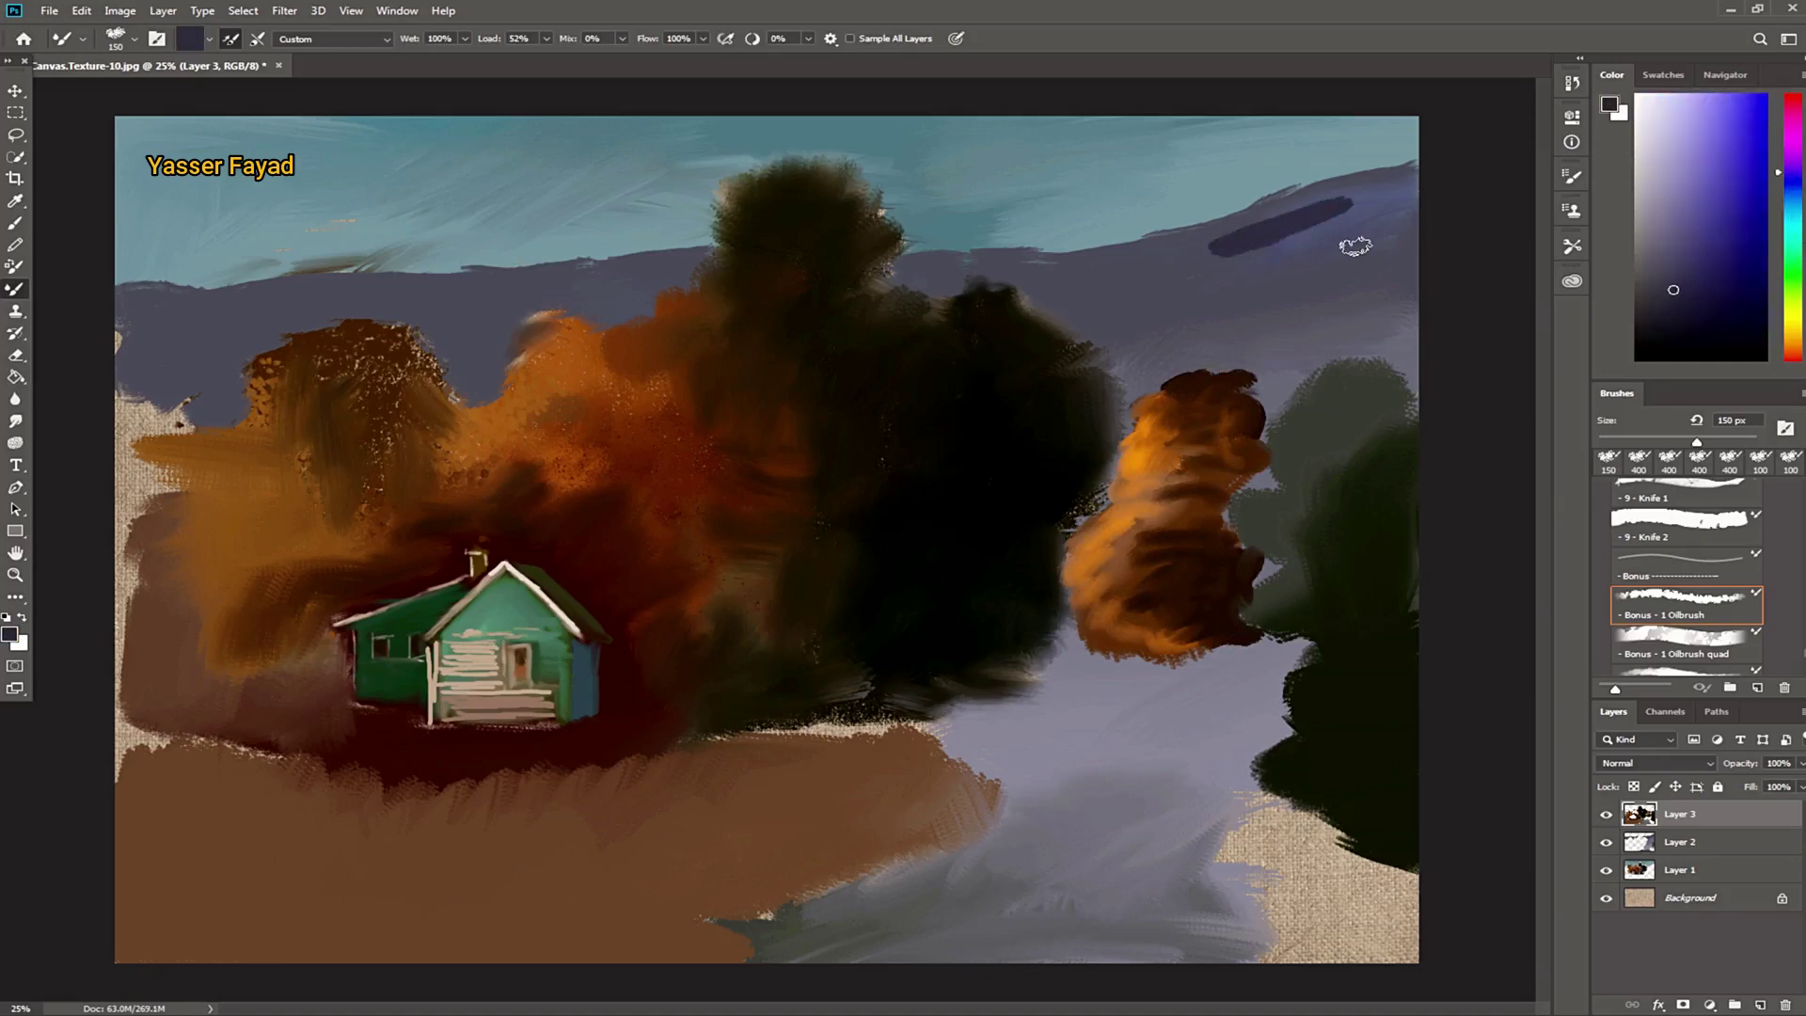
Step: Paint a pale grey-violet patch along the upper-right hilltop, redoing it after an undo
left_click_drag(1646, 233, 1652, 218)
mouse_move(1345, 189)
left_mouse_down()
mouse_move(1311, 201)
mouse_move(1368, 181)
mouse_move(1241, 235)
left_mouse_up()
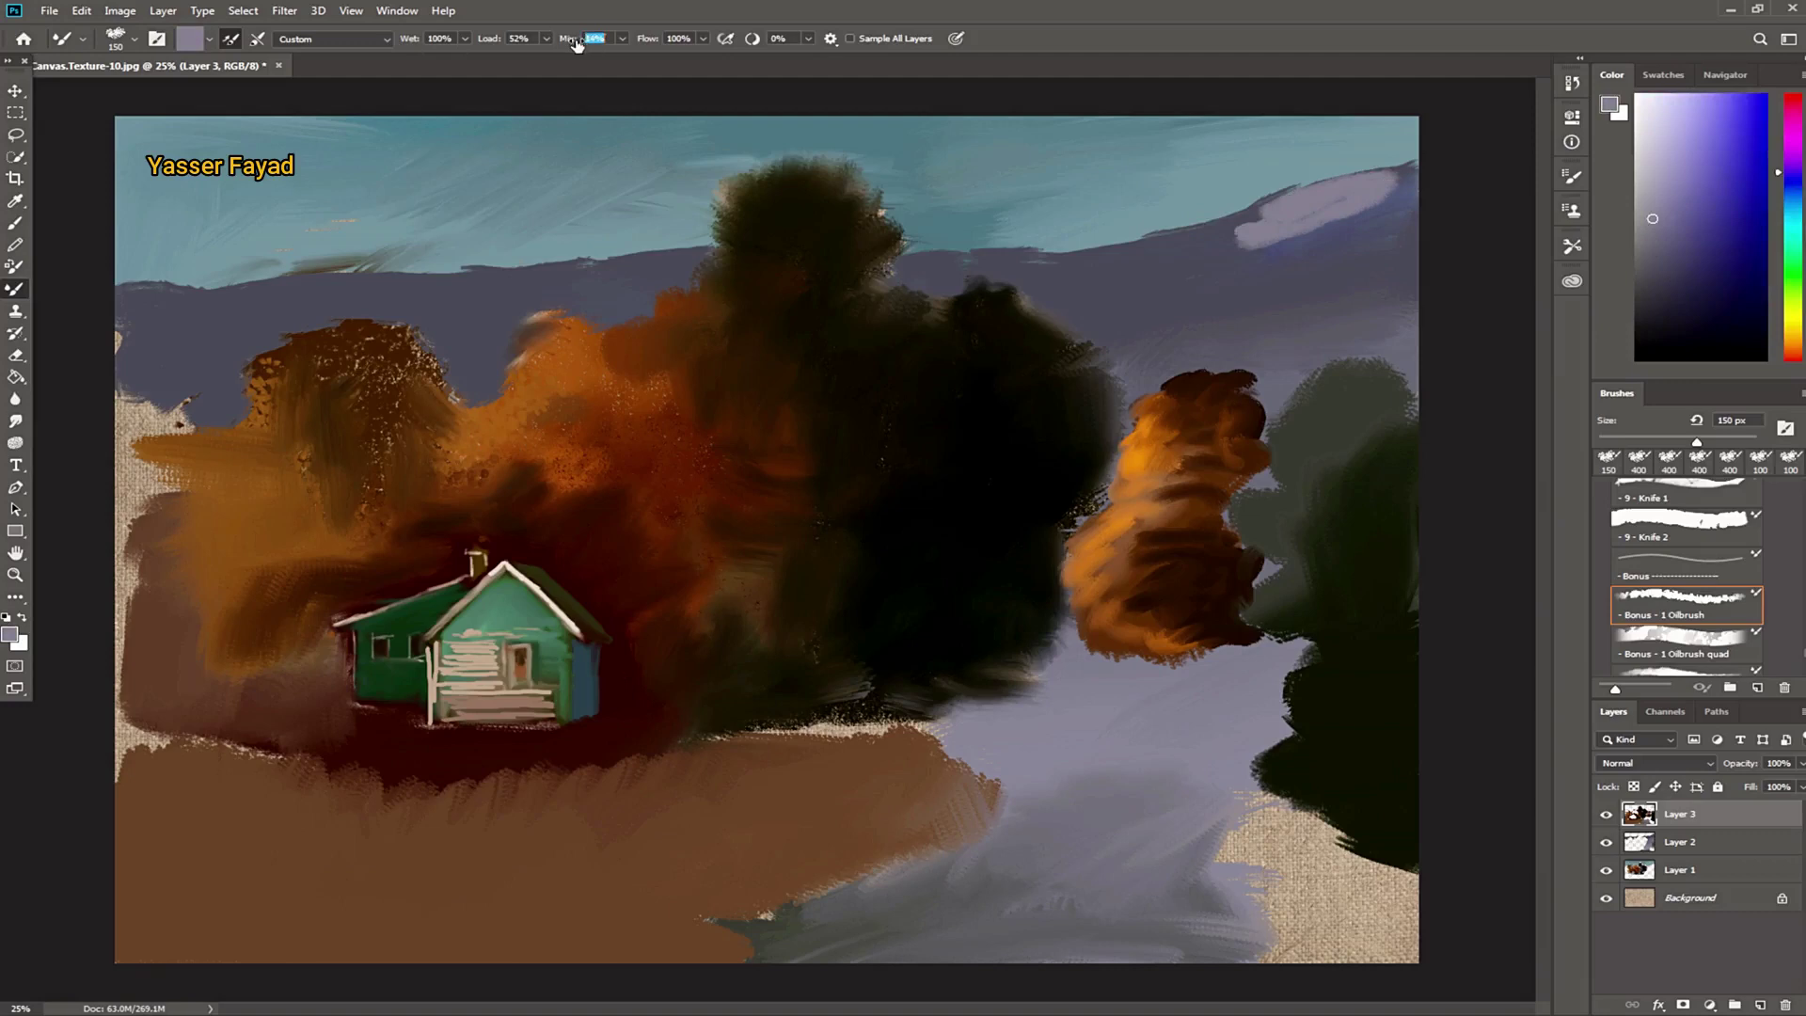
key("ctrl+z")
left_click_drag(1382, 181, 1242, 245)
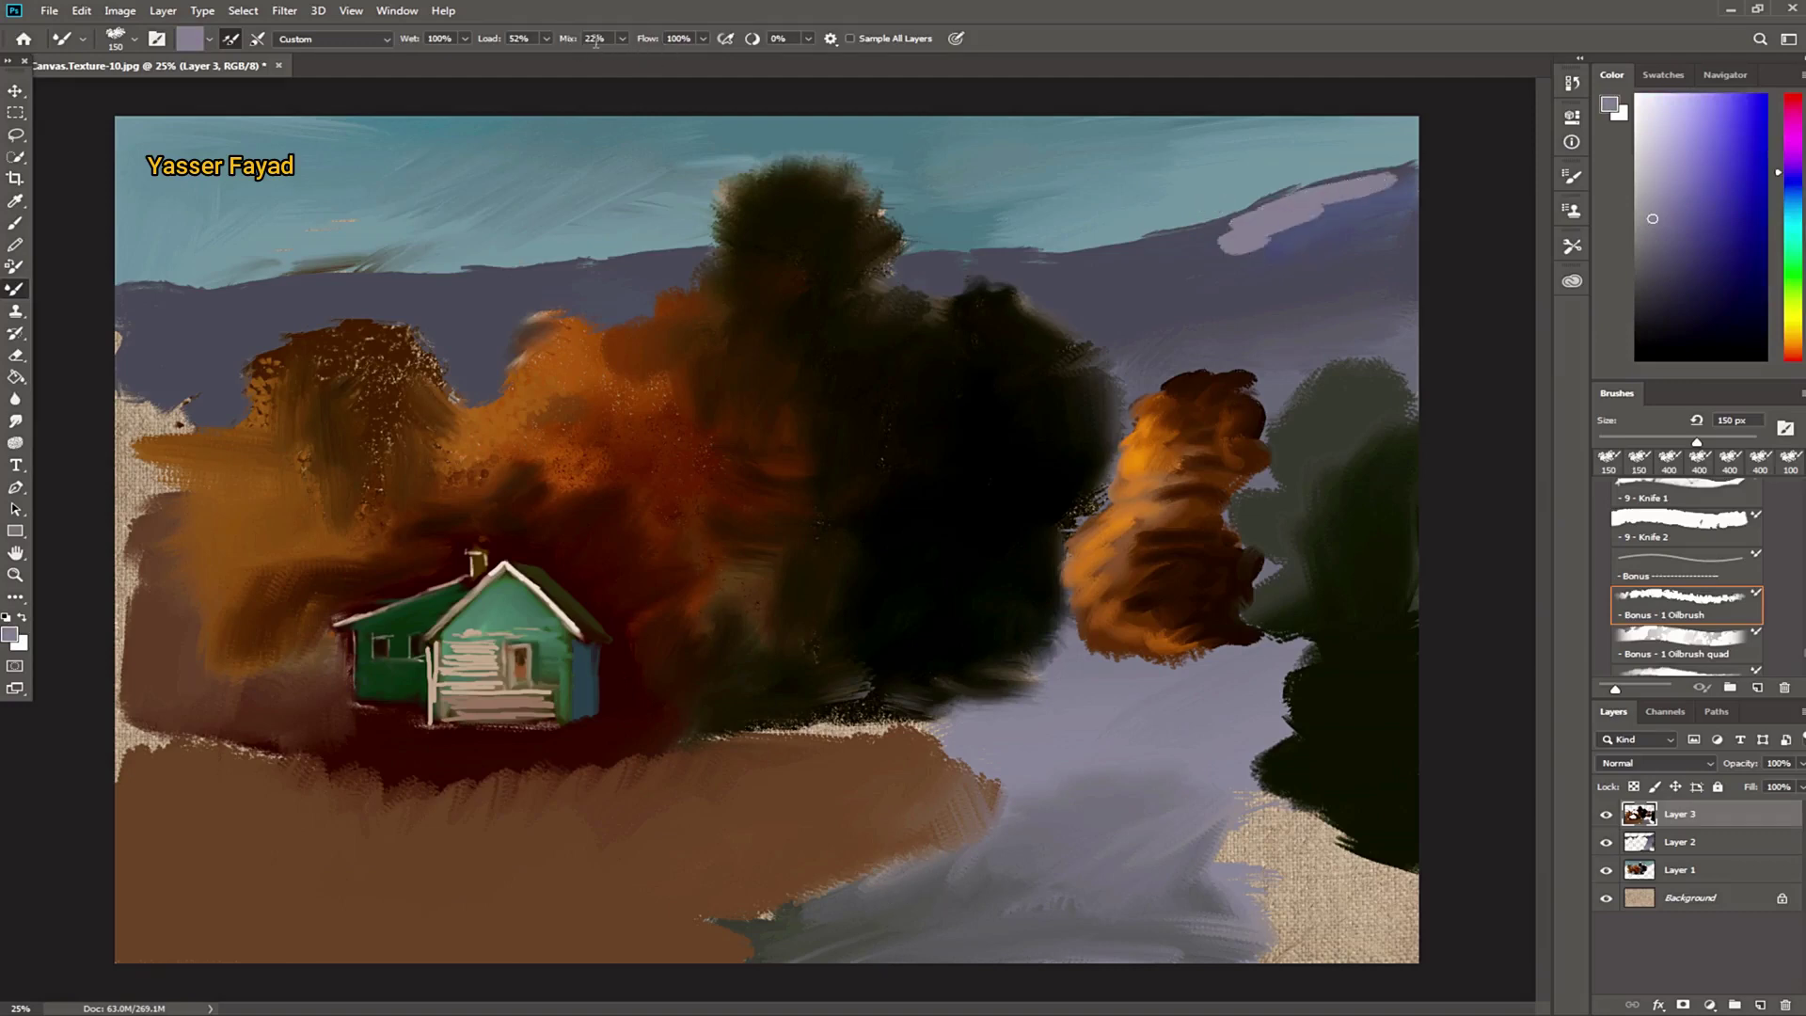
mouse_move(1307, 234)
left_mouse_down()
mouse_move(1387, 192)
mouse_move(1298, 225)
left_mouse_up()
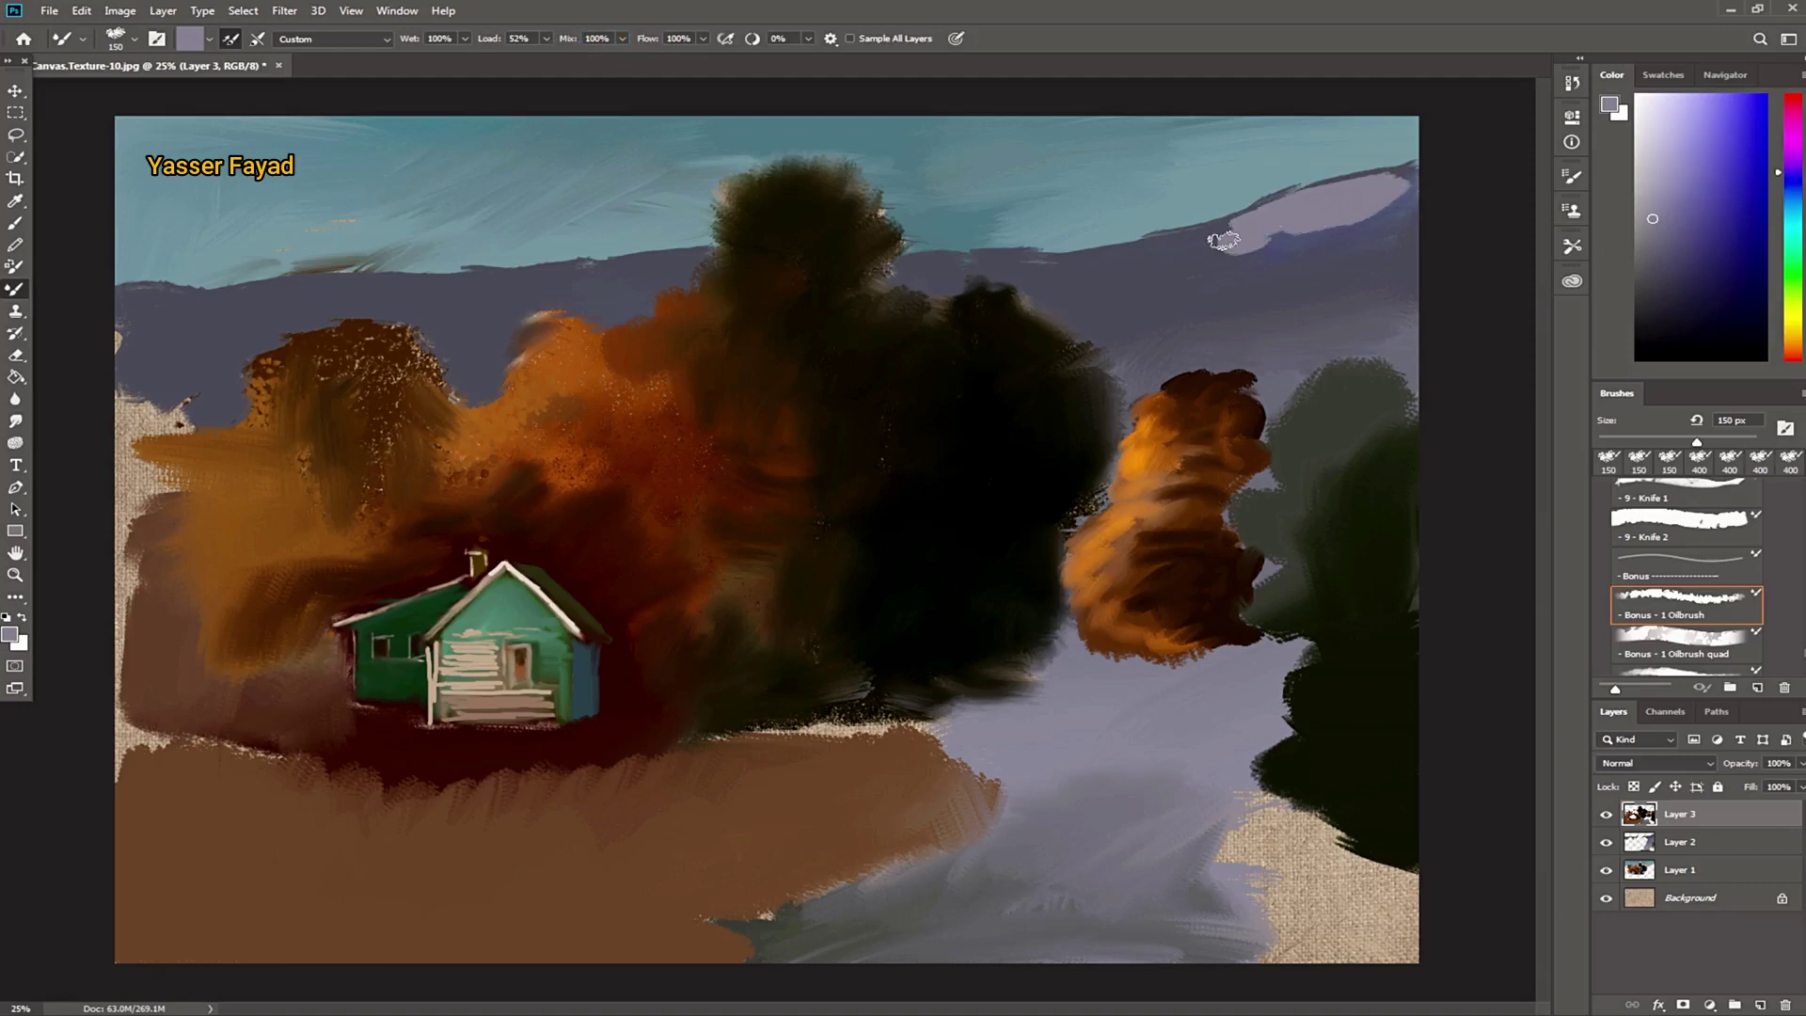
Step: Merge Layer 3 and Layer 2 down into Layer 1
left_click(163, 10)
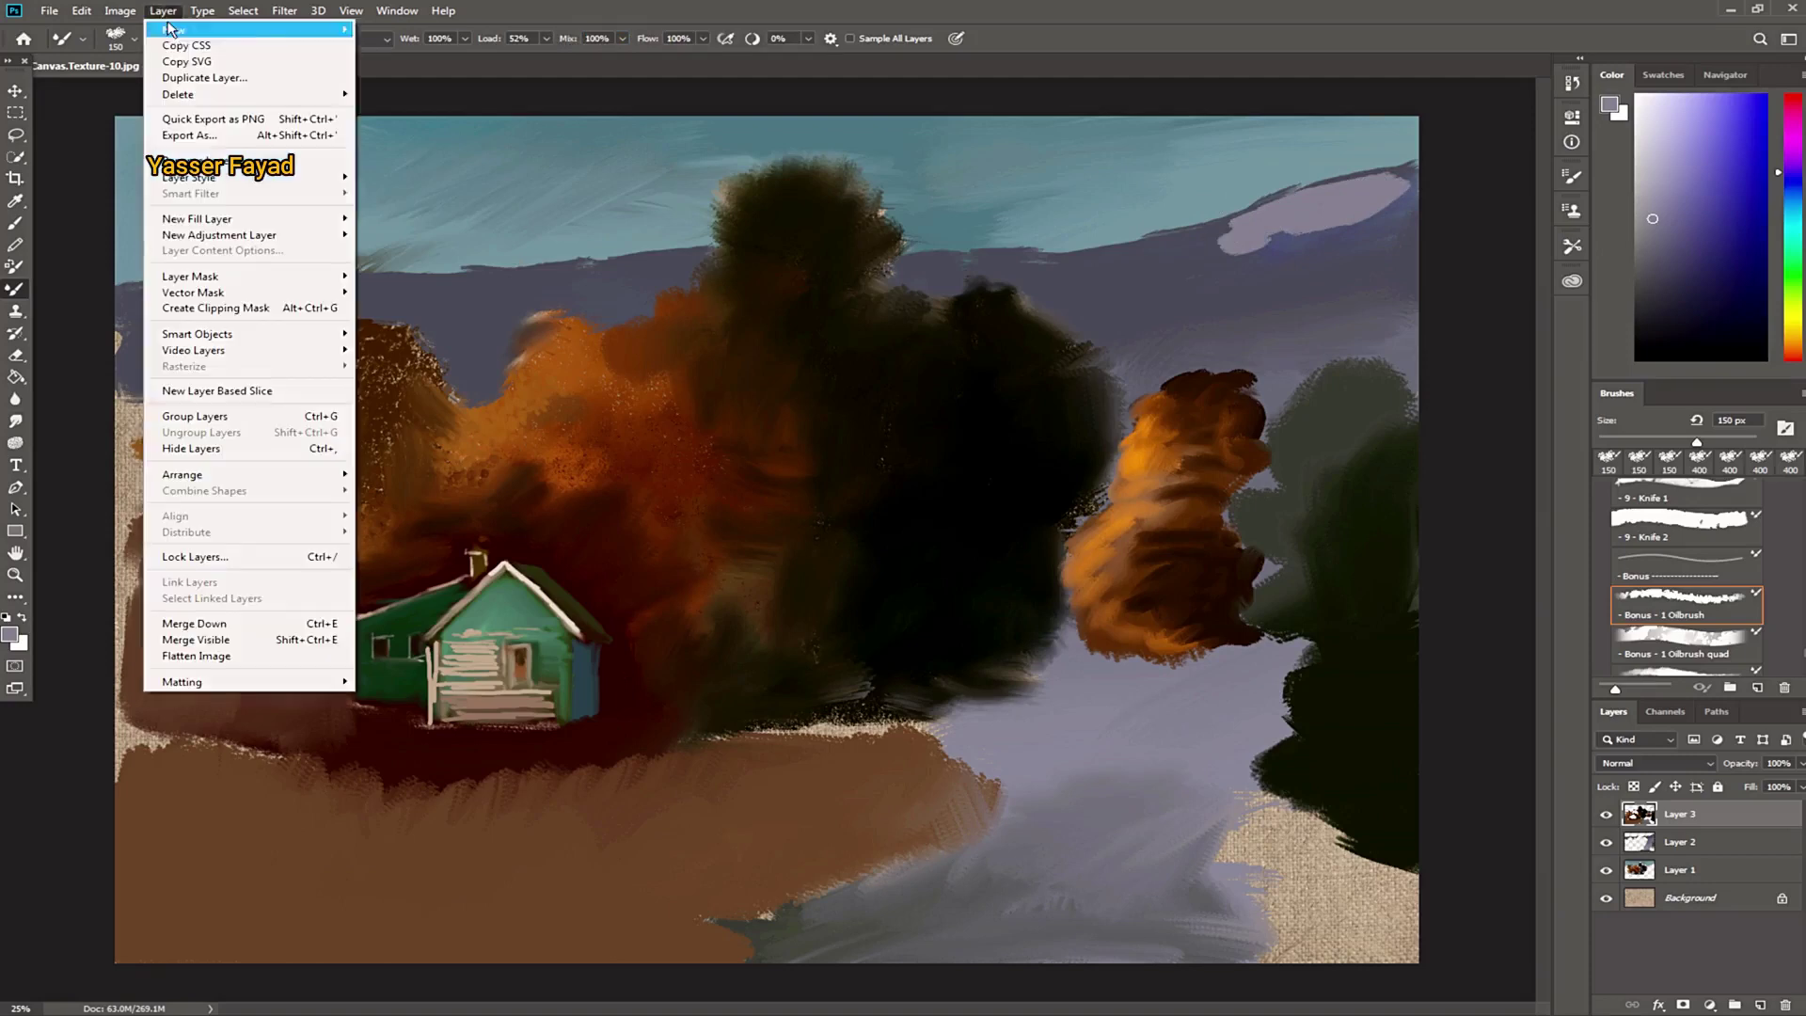
left_click(200, 626)
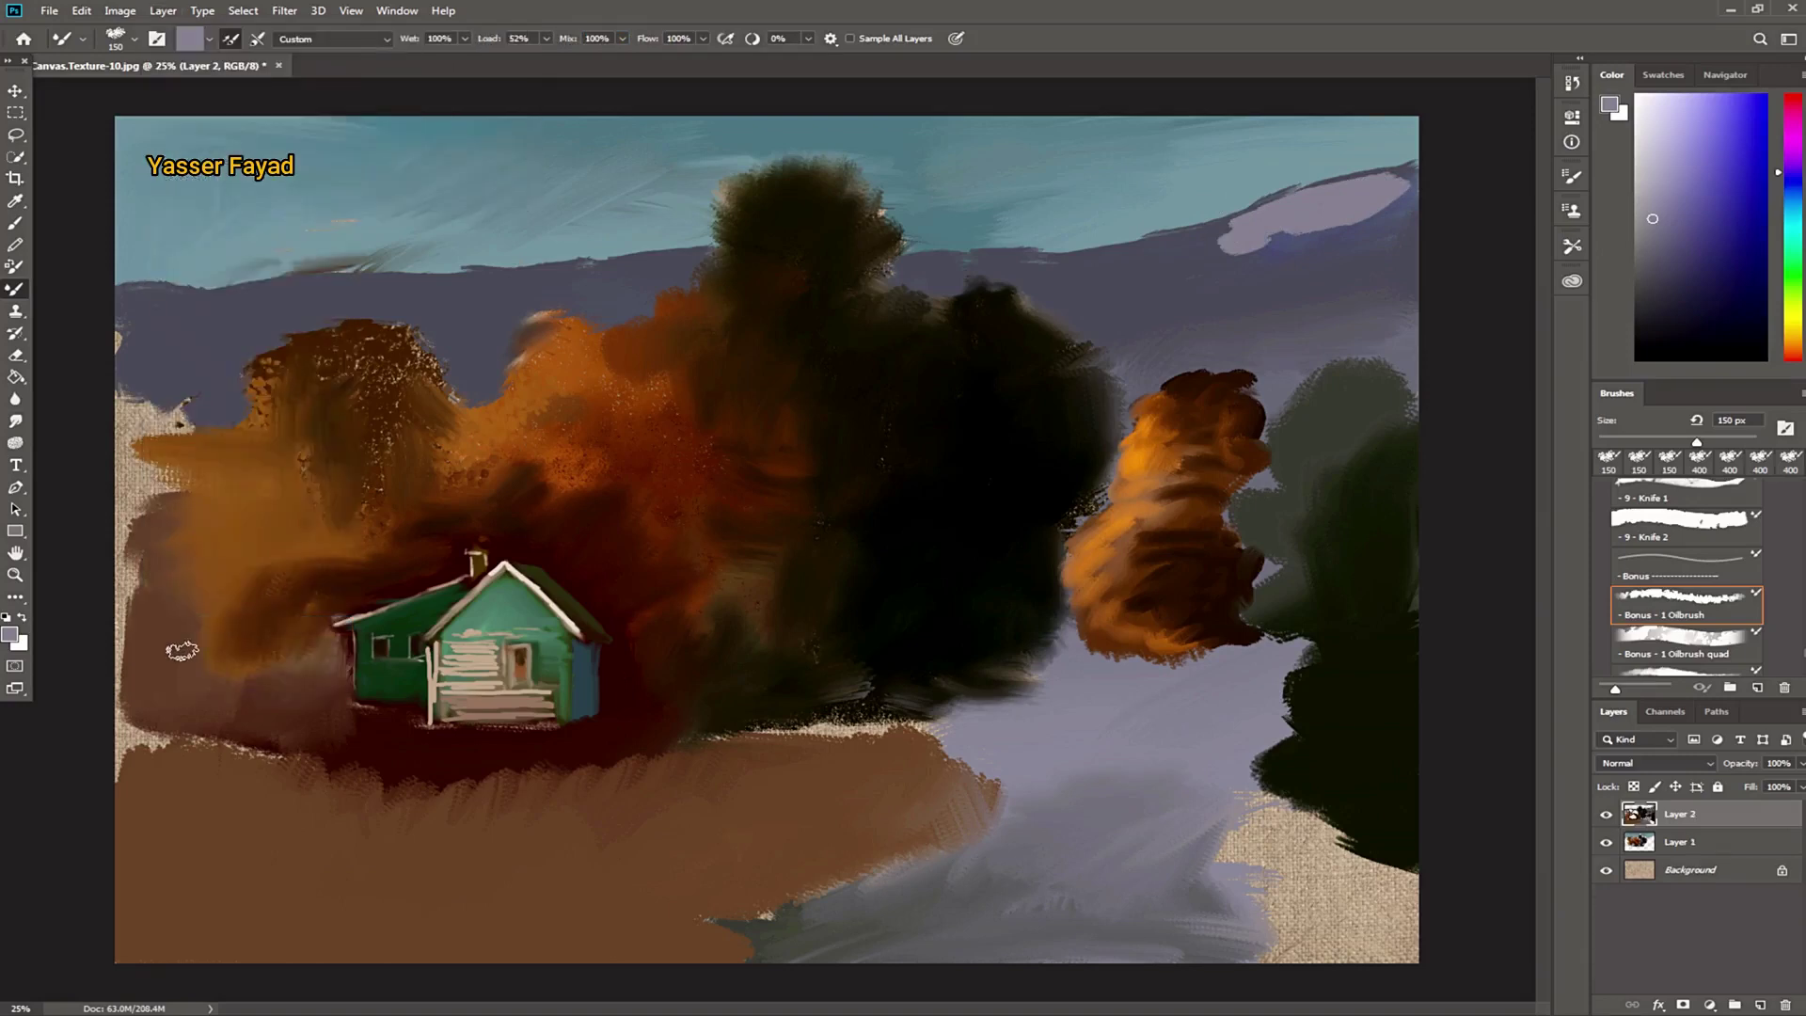
left_click(161, 11)
left_click(200, 626)
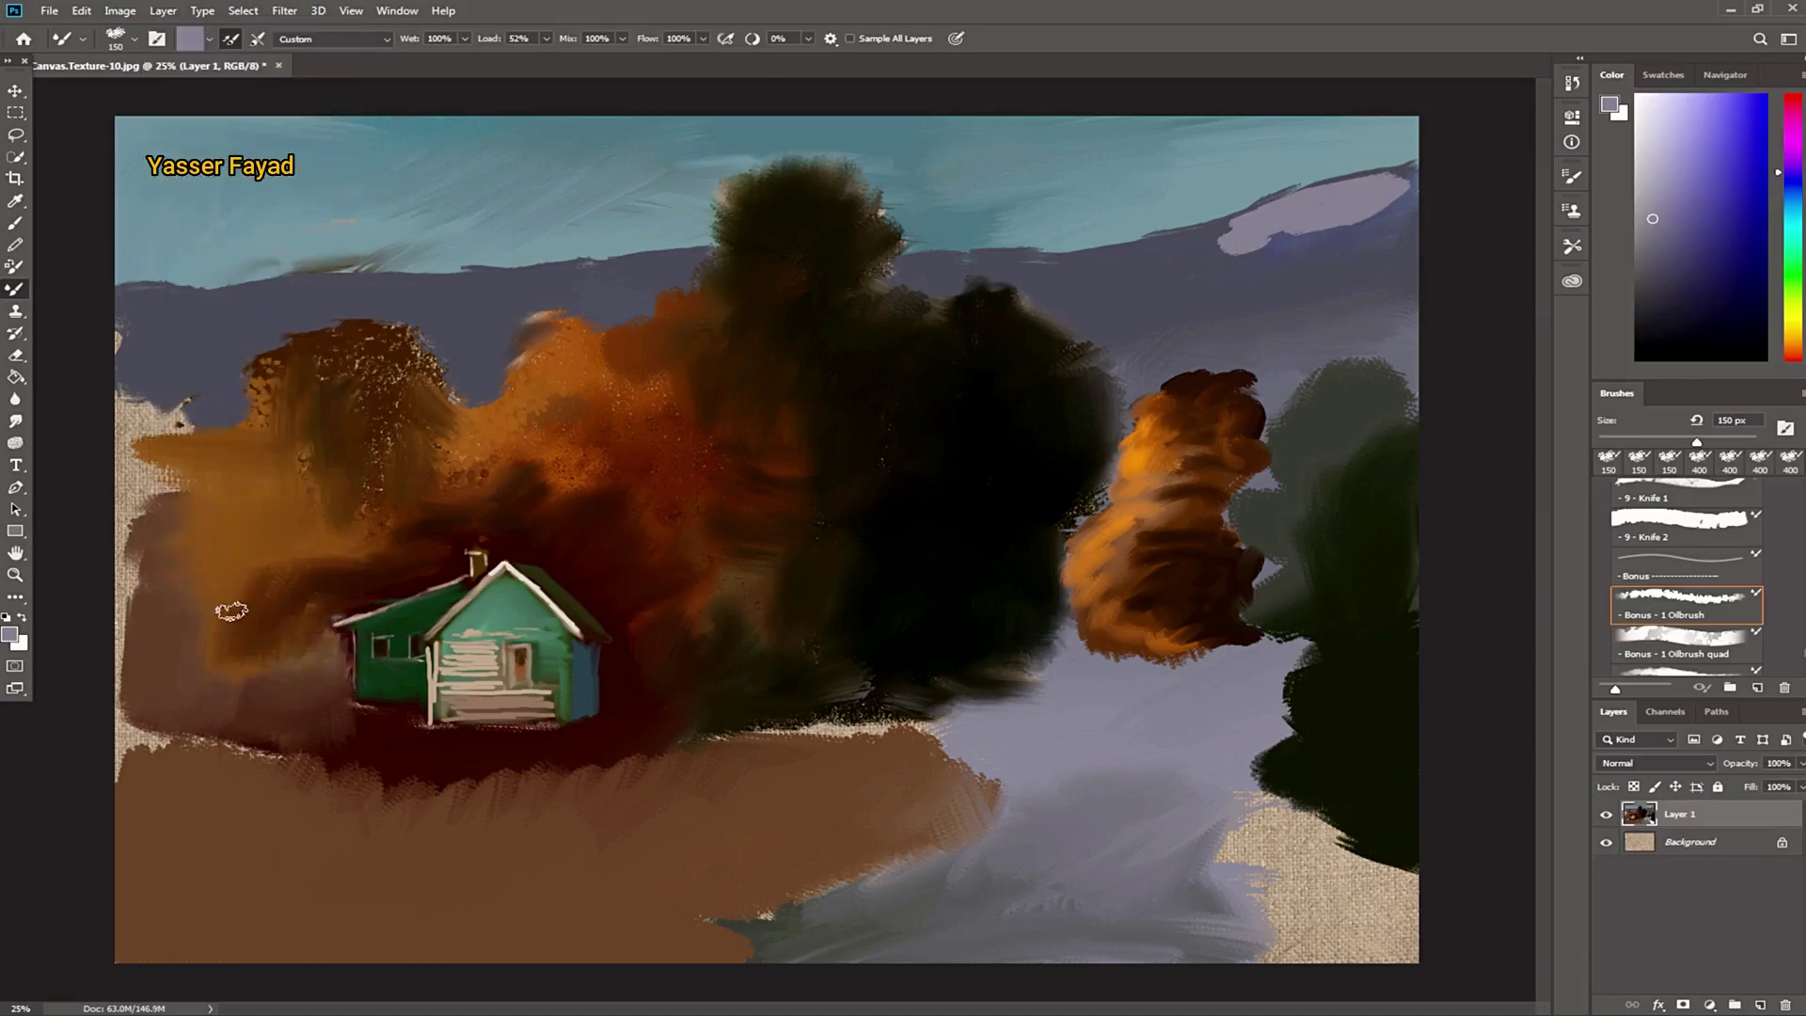
Step: Blend lighter lavender strokes along the right part of the distant hill ridge
mouse_move(1269, 243)
left_mouse_down()
mouse_move(1138, 265)
mouse_move(1185, 268)
mouse_move(1410, 164)
mouse_move(1279, 207)
mouse_move(1411, 193)
left_mouse_up()
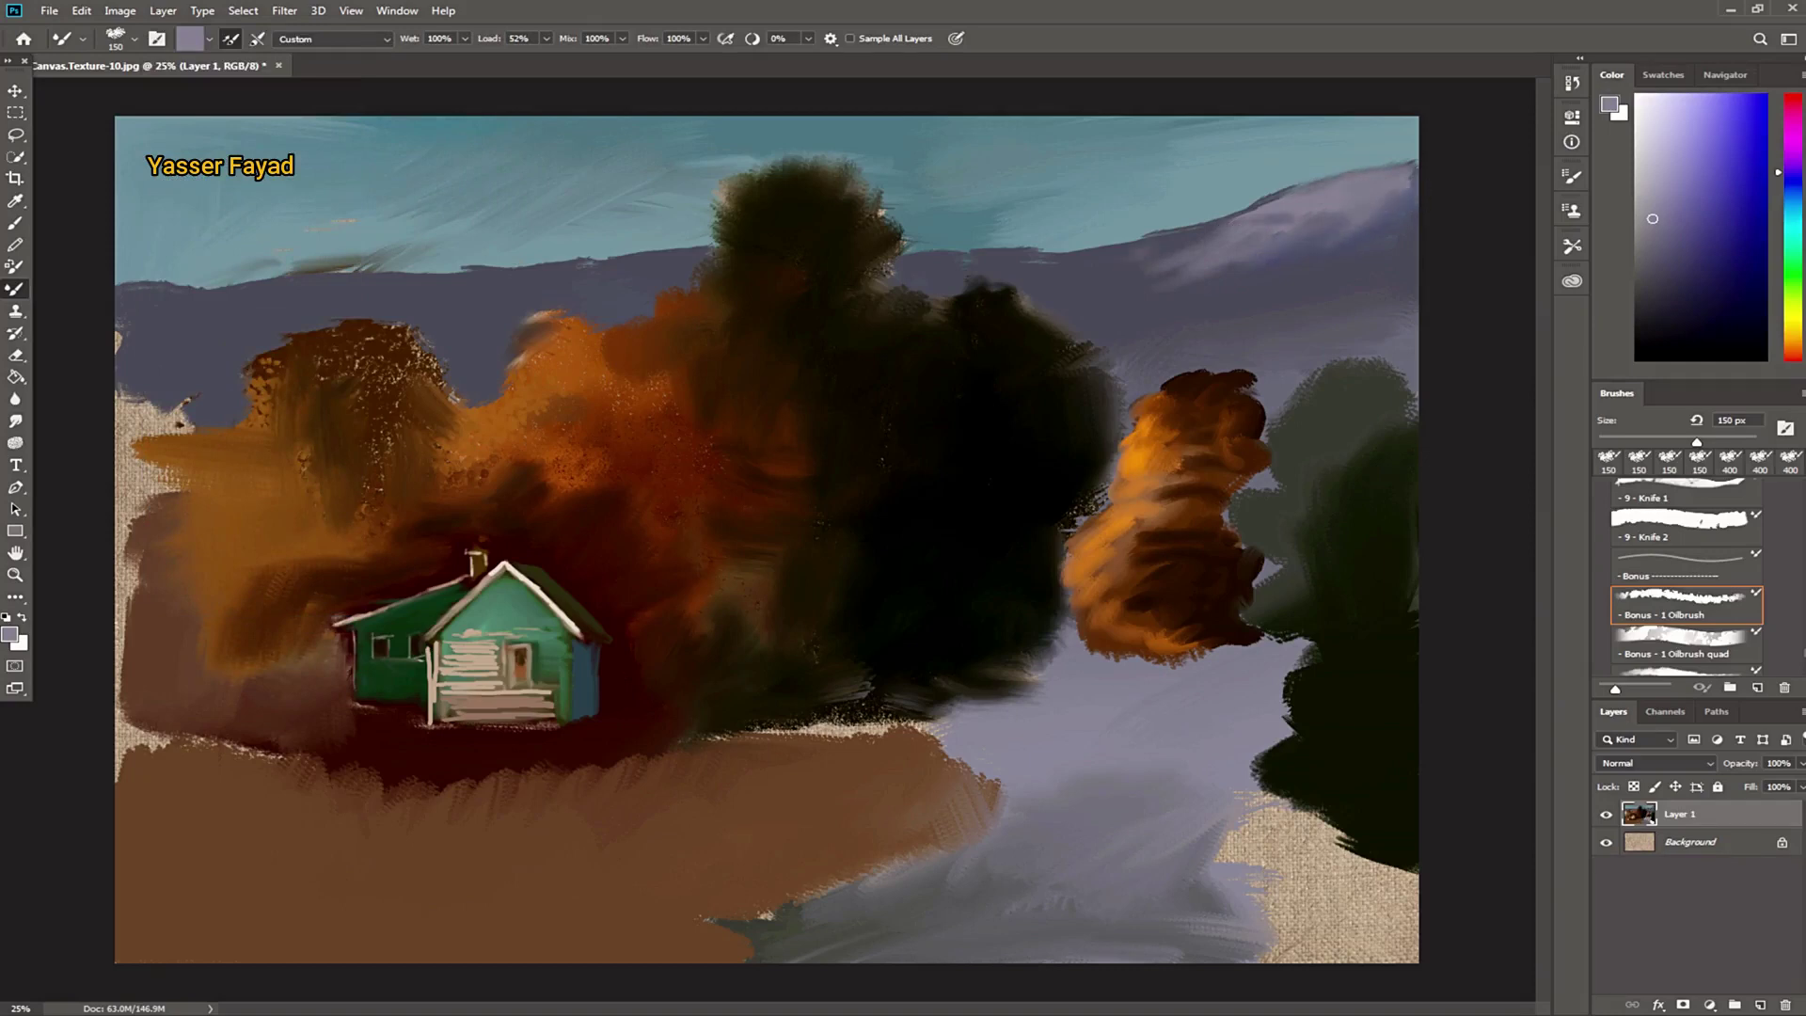
left_click_drag(1075, 276, 1296, 198)
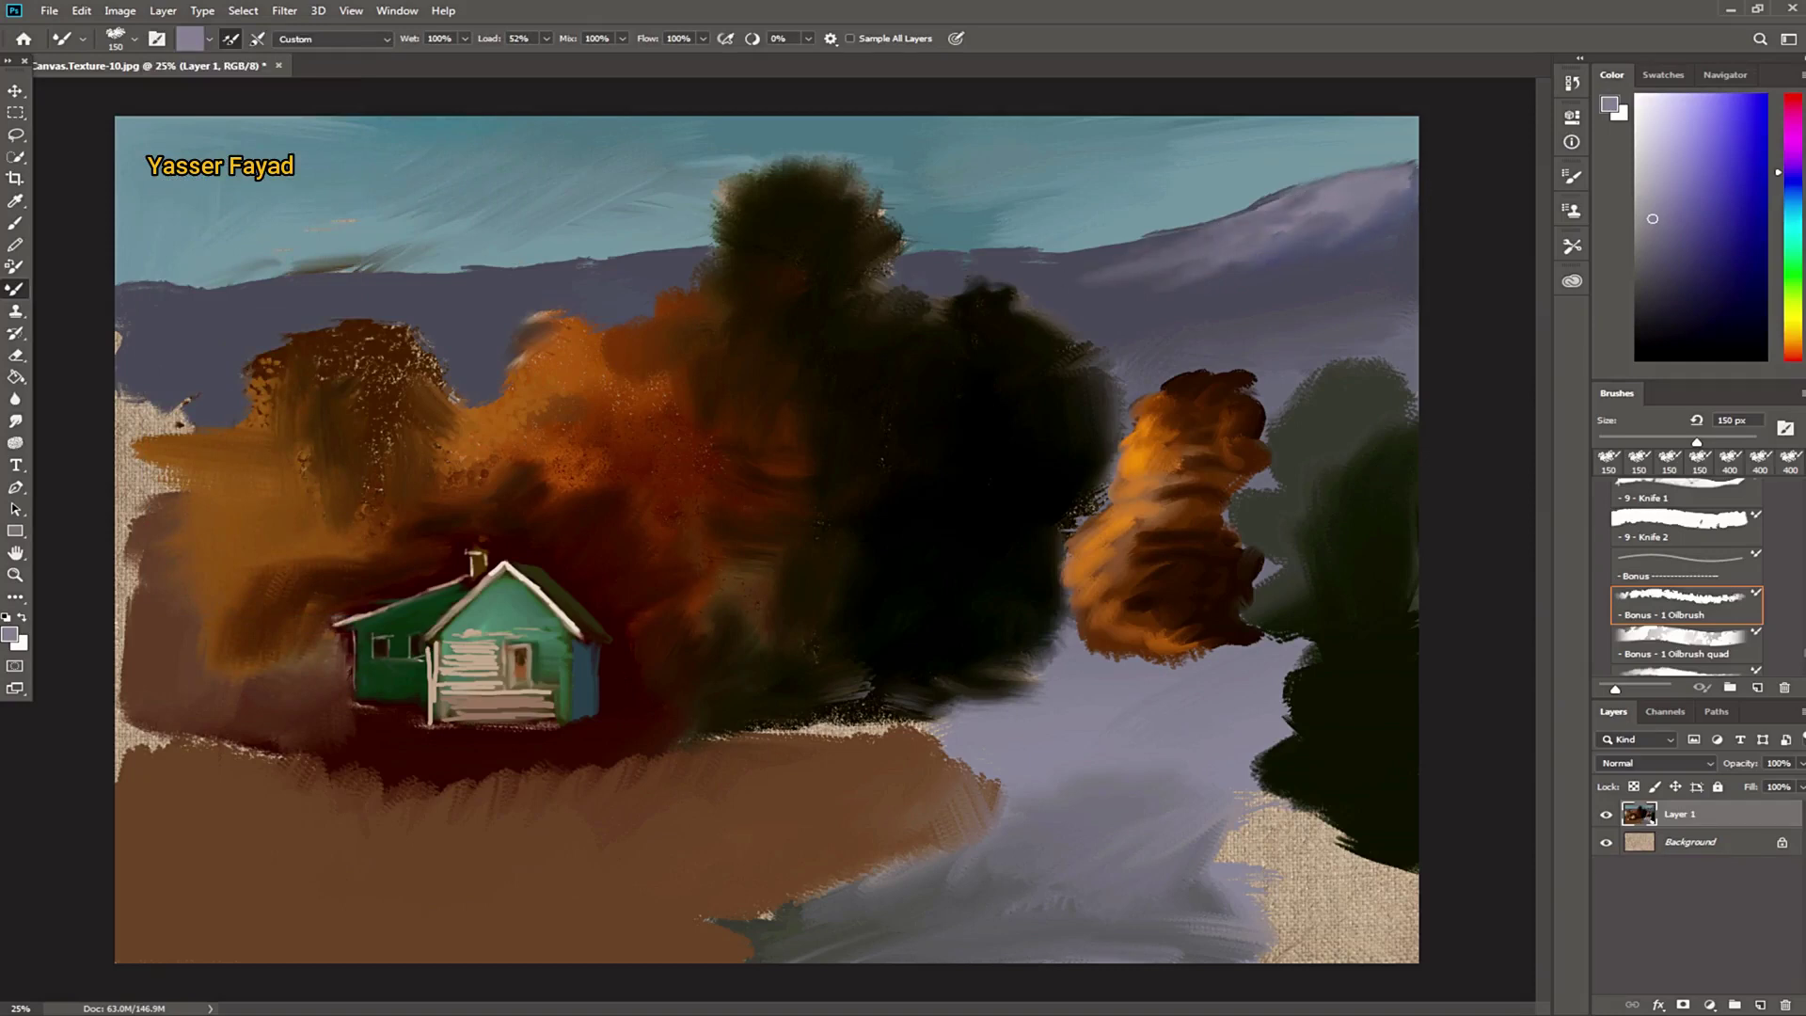
left_click_drag(1091, 262, 1317, 214)
left_click_drag(1067, 275, 1307, 188)
left_click_drag(1072, 311, 1304, 280)
Step: Blend light lavender into the left and middle ridge, then pick a light teal colour
mouse_move(701, 255)
left_mouse_down()
mouse_move(475, 270)
mouse_move(625, 295)
mouse_move(395, 299)
left_mouse_up()
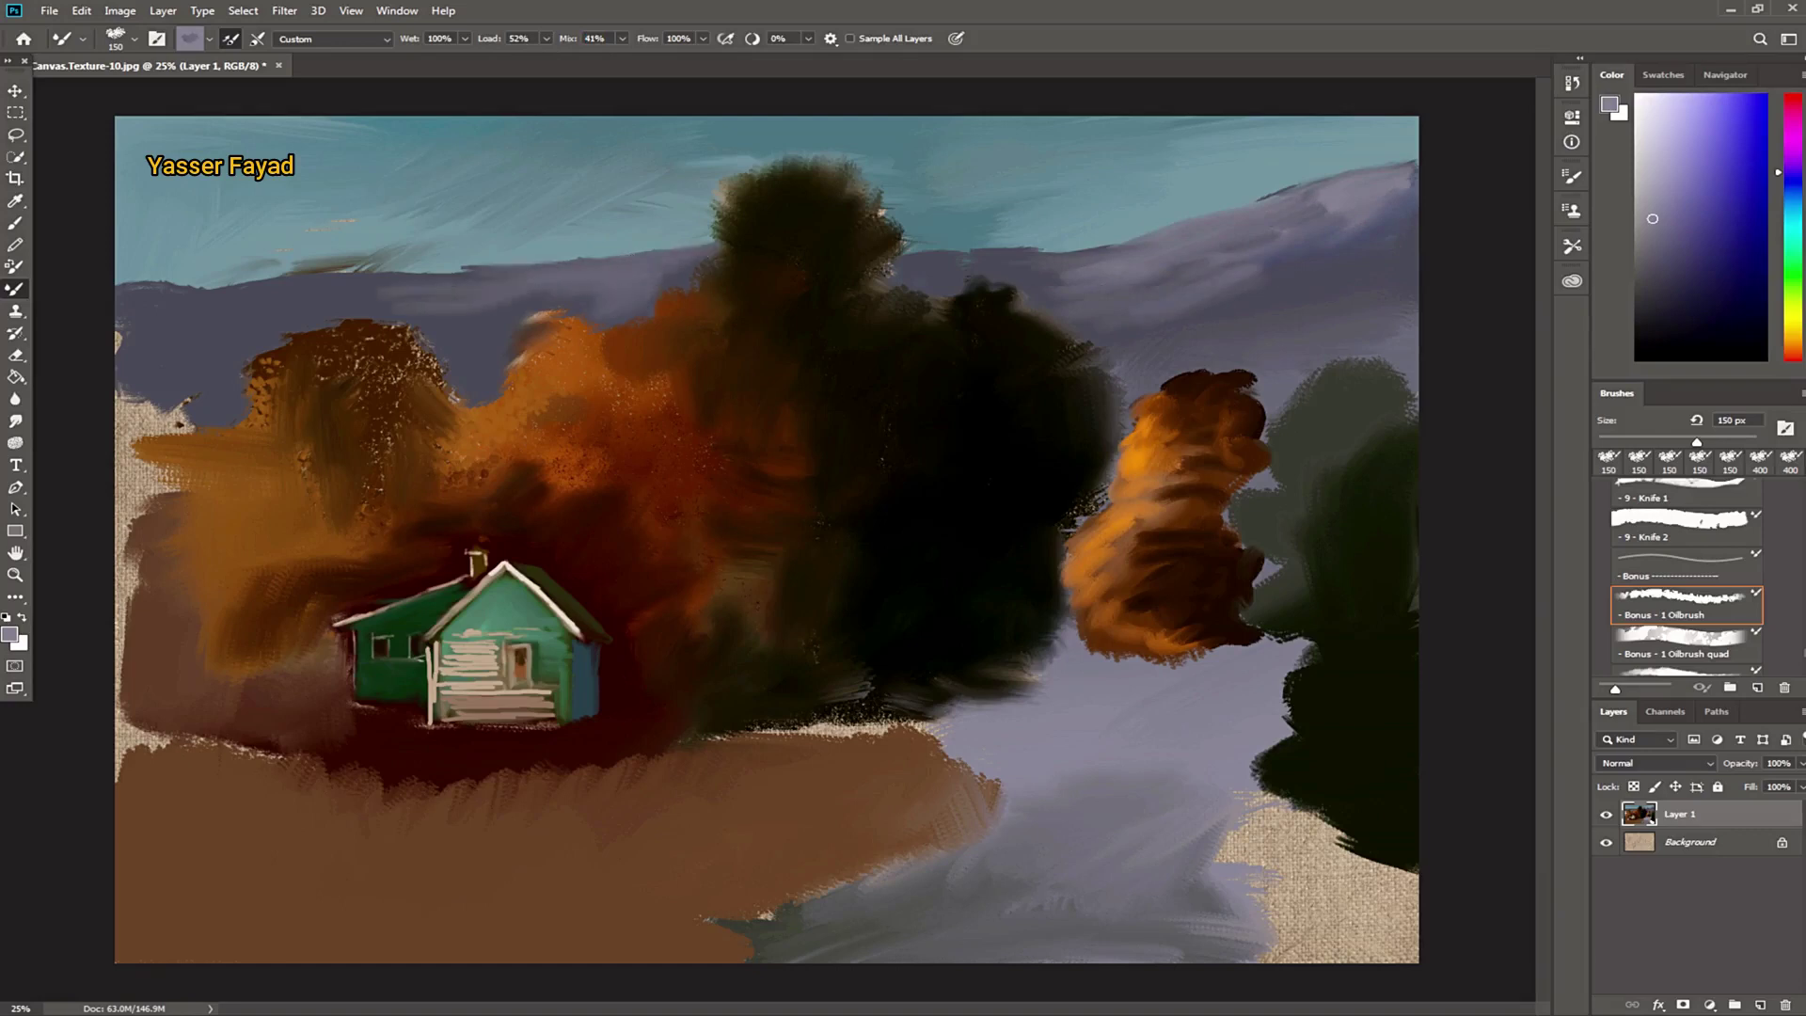
left_click_drag(1251, 334, 1317, 292)
mouse_move(1129, 353)
left_mouse_down()
mouse_move(1336, 320)
mouse_move(1359, 263)
mouse_move(1222, 310)
left_mouse_up()
left_click_drag(983, 282, 1102, 254)
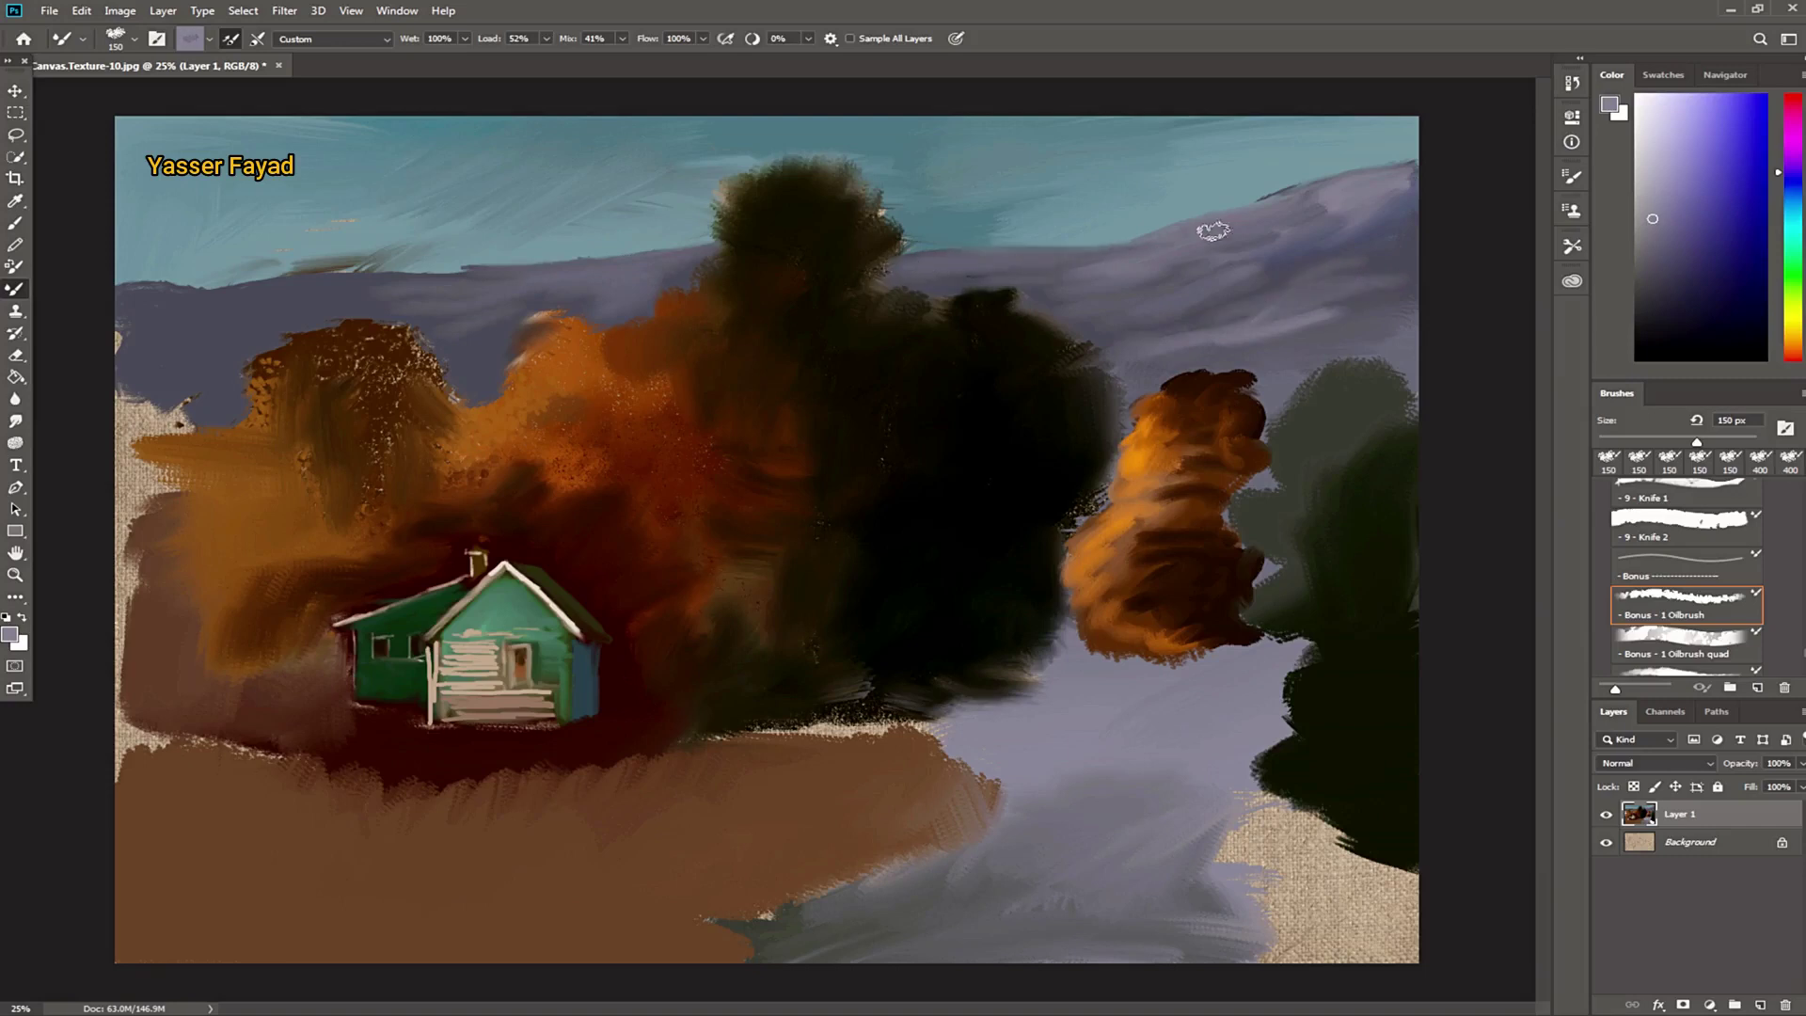
left_click_drag(263, 292, 136, 296)
left_click_drag(1788, 241, 1797, 218)
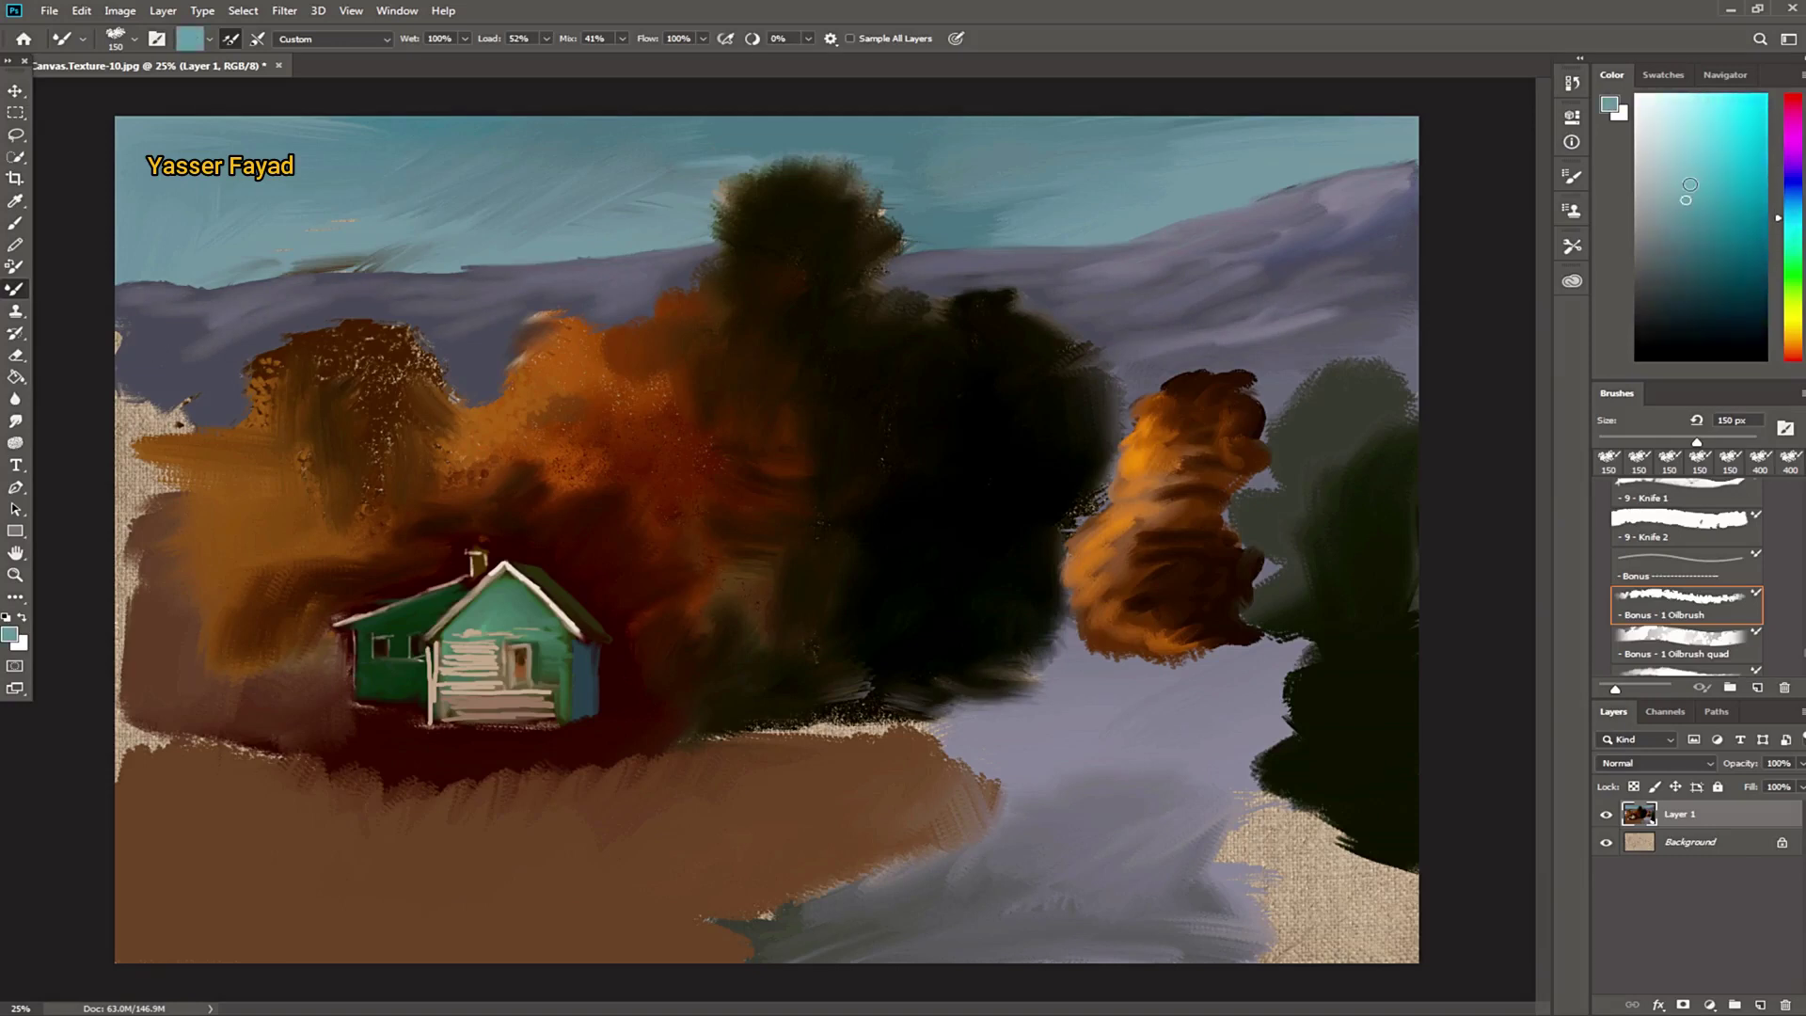
Step: Brush light teal and soft blue over the sky with a 300 px Mixer Brush
mouse_move(983, 193)
left_mouse_down()
mouse_move(1044, 202)
mouse_move(999, 173)
mouse_move(1006, 207)
mouse_move(1099, 145)
mouse_move(947, 201)
mouse_move(887, 121)
mouse_move(627, 160)
left_mouse_up()
key("bracketright")
key("bracketright")
key("bracketright")
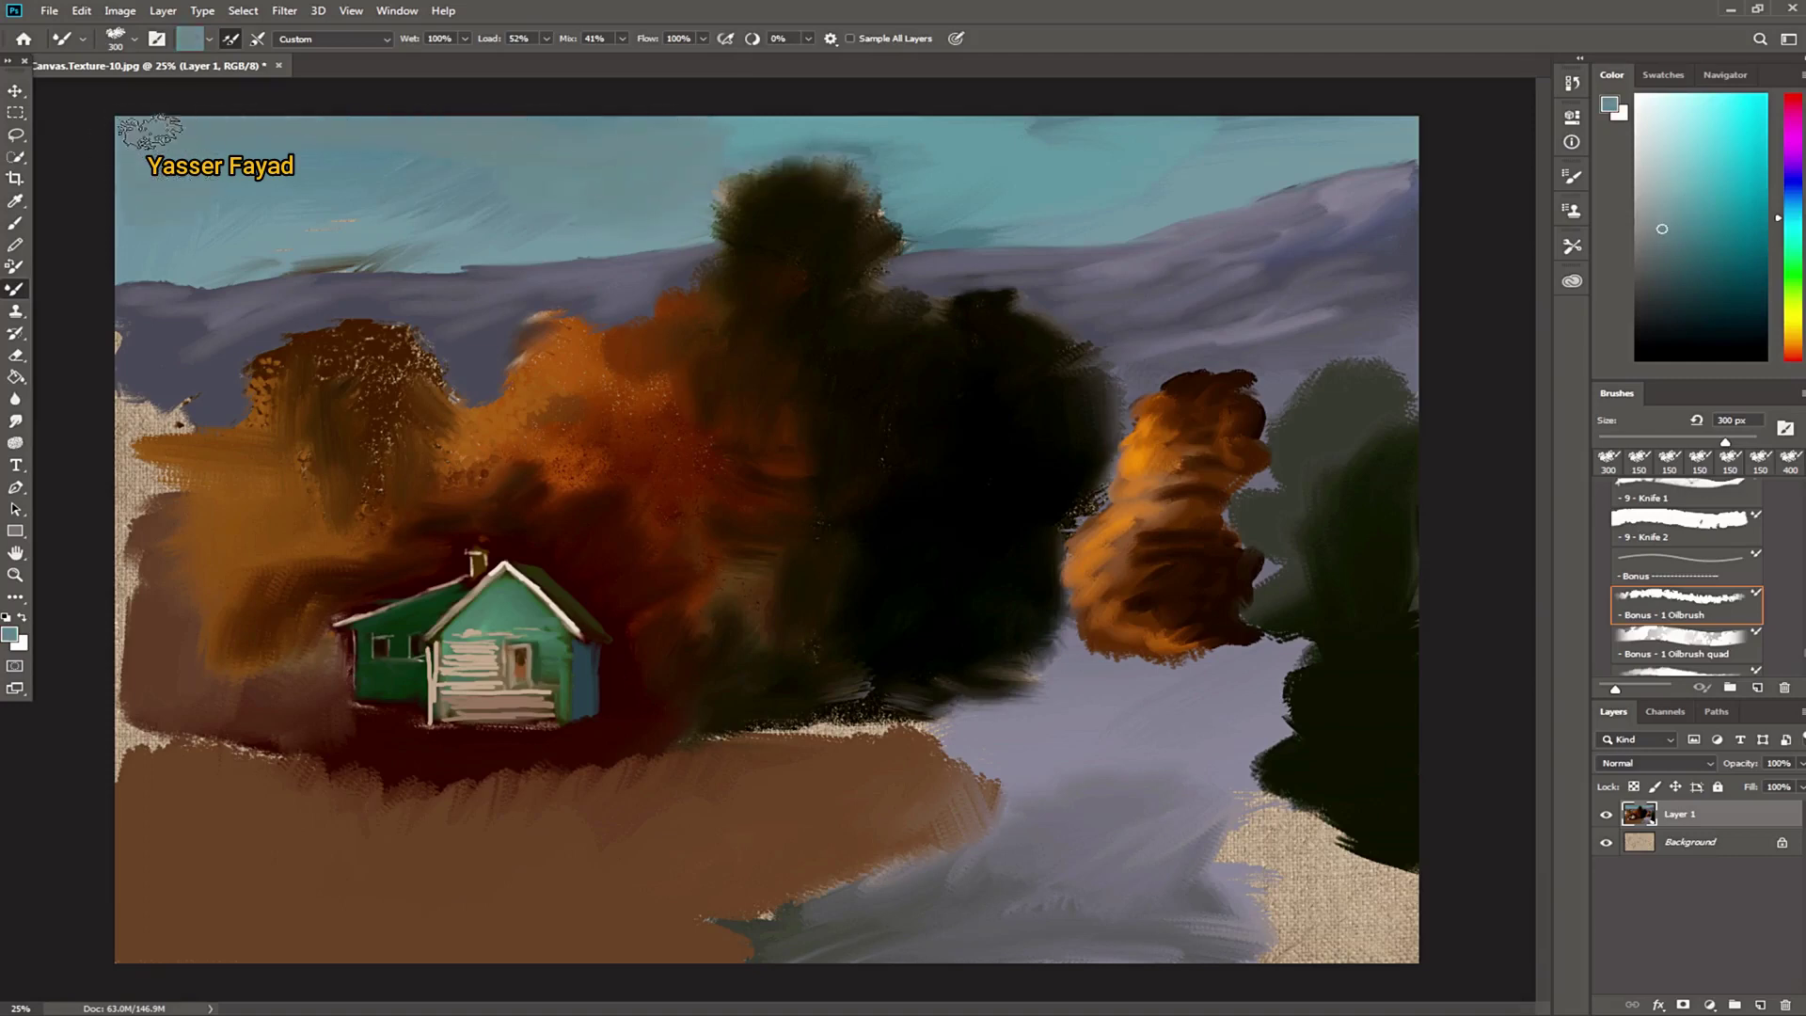
left_click_drag(157, 260, 238, 264)
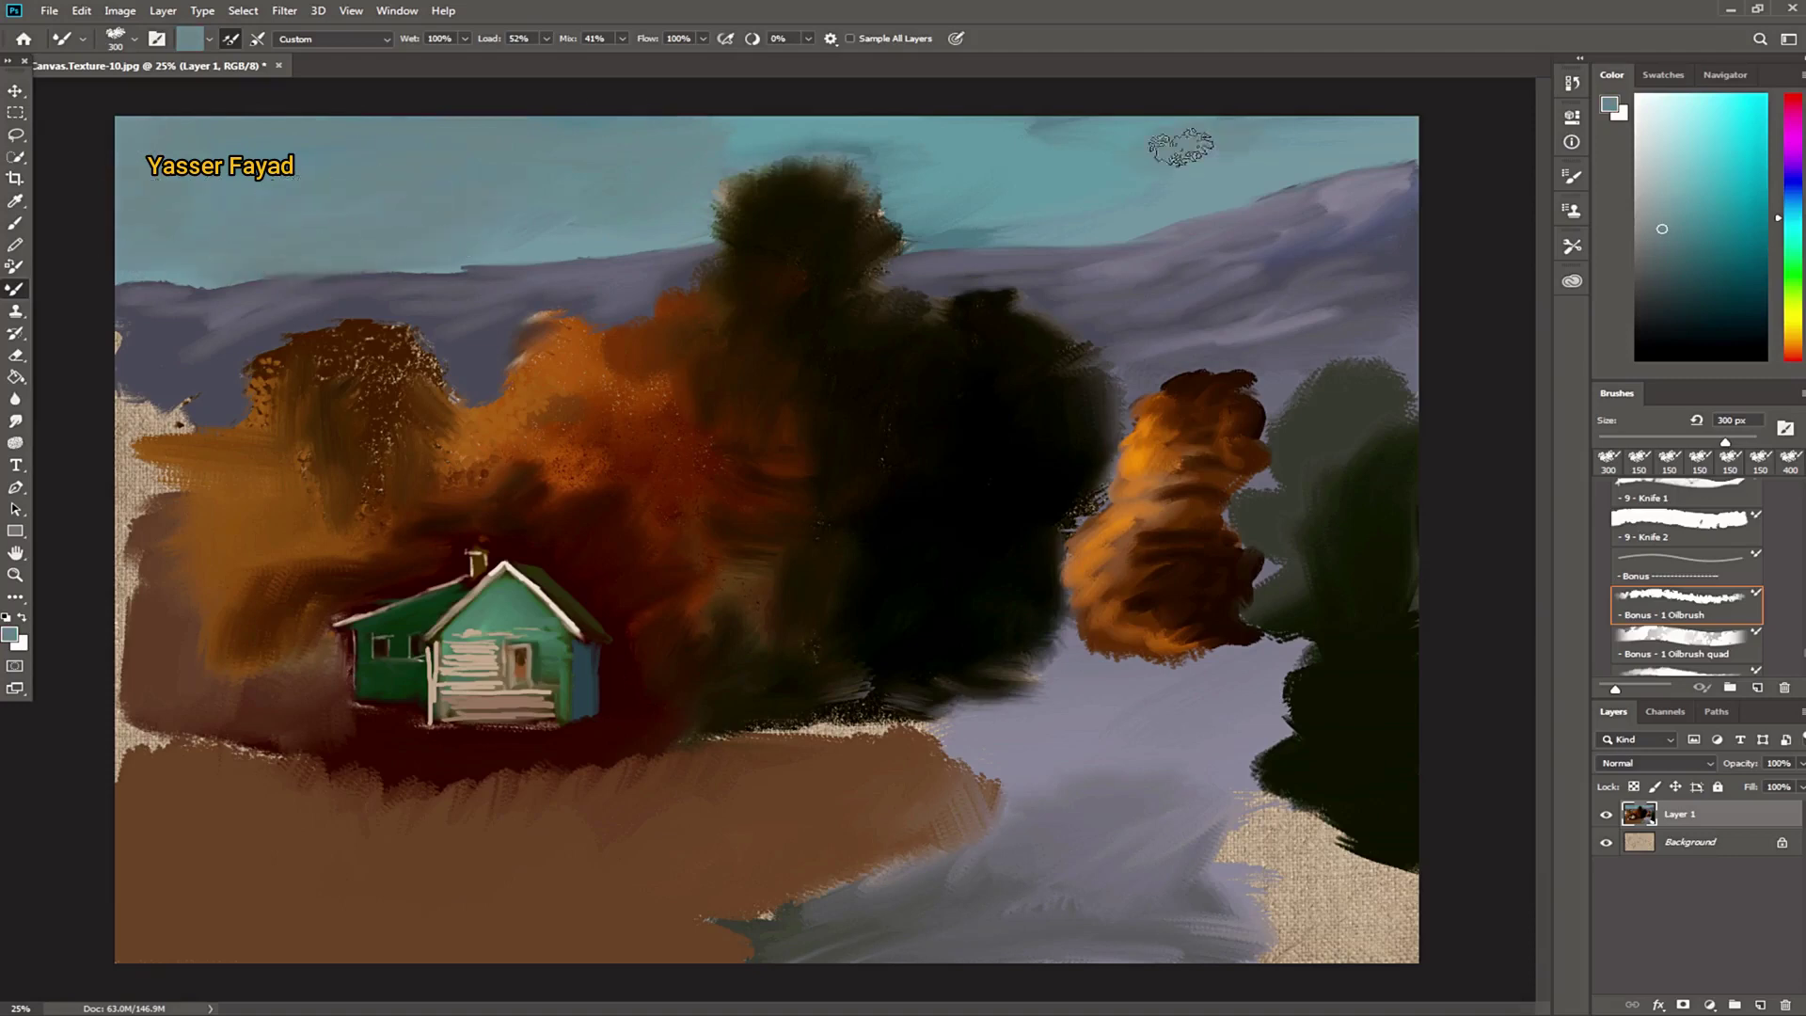
left_click_drag(926, 122, 739, 130)
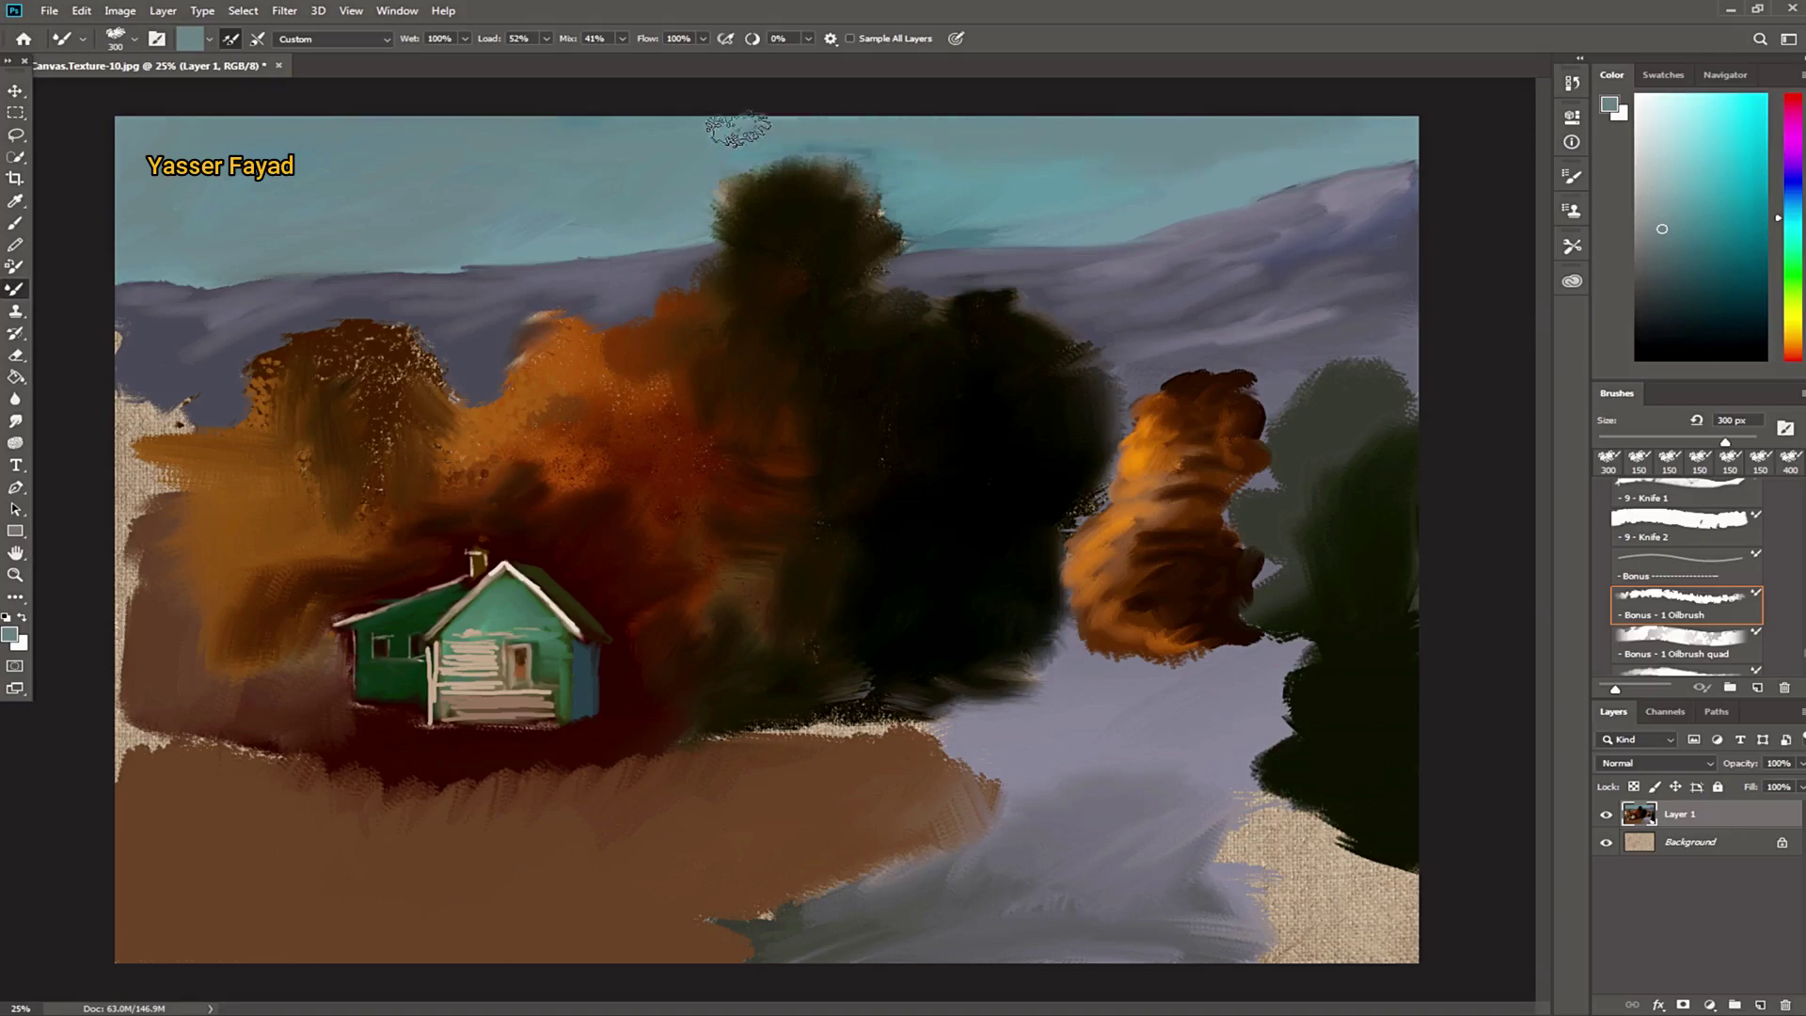
Step: Paint soft light-blue clouds in the left and upper-middle sky
left_click(1146, 125, "alt")
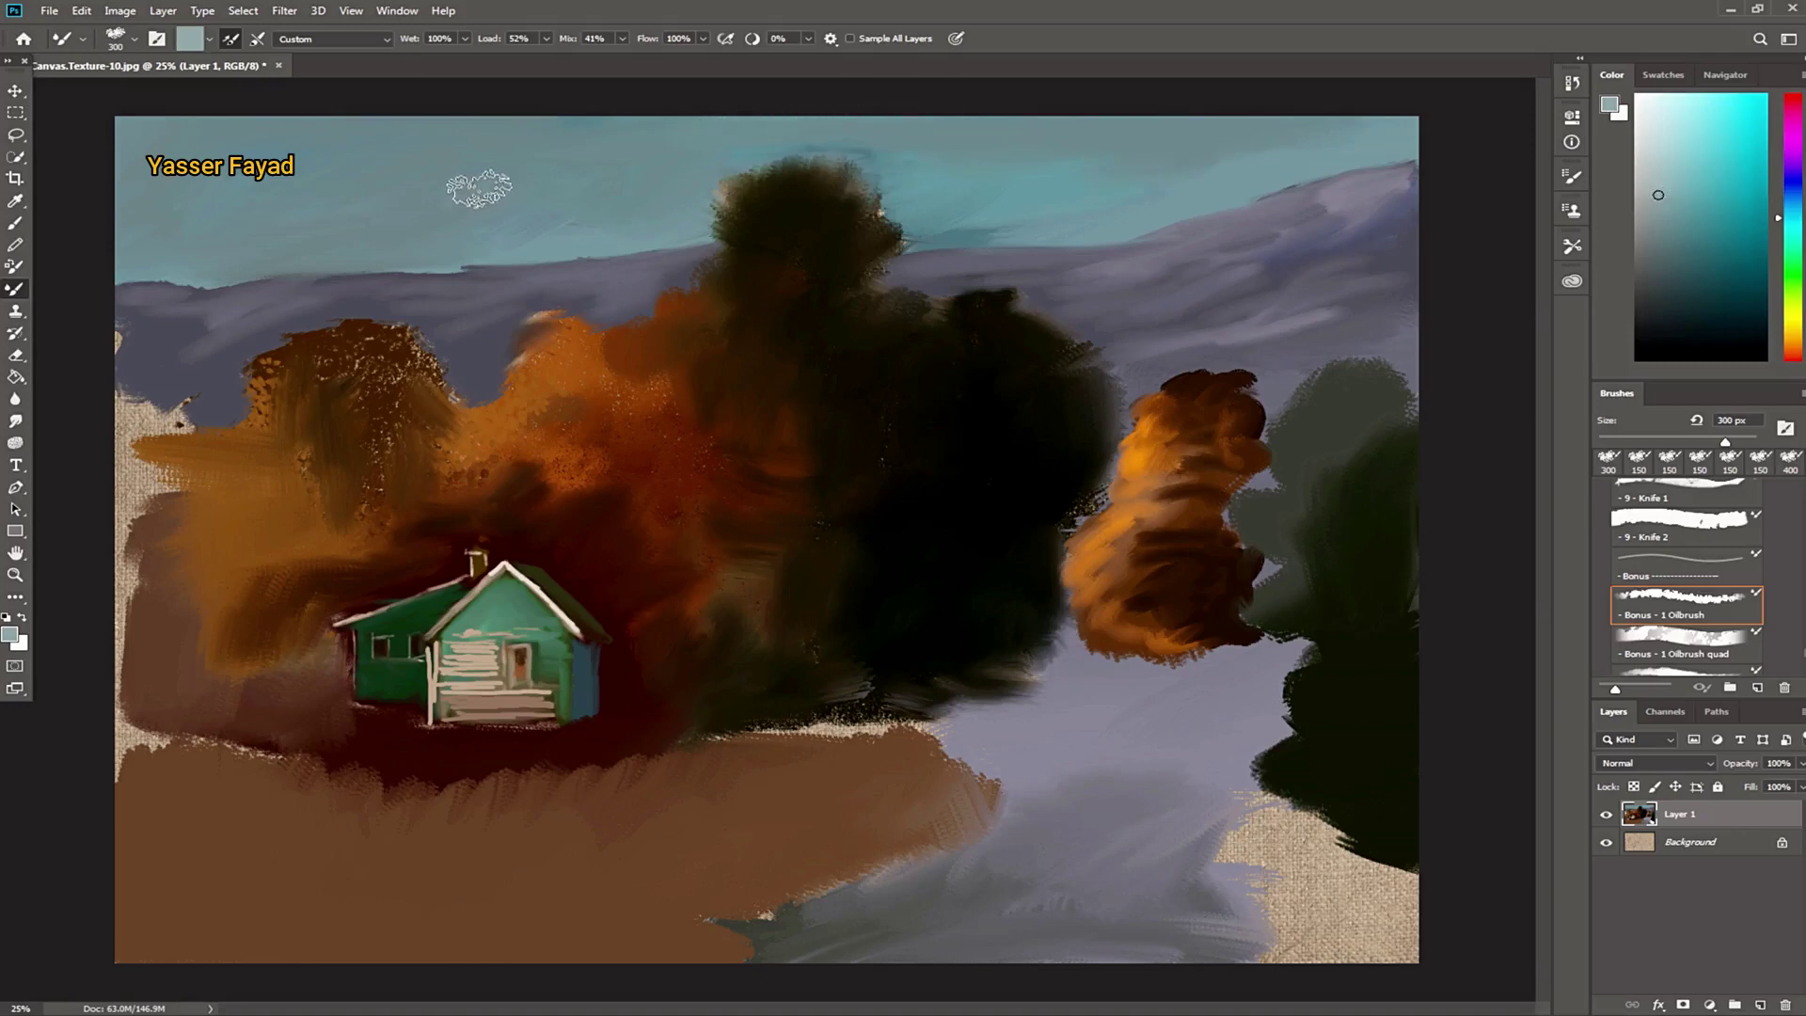
mouse_move(429, 205)
left_mouse_down()
mouse_move(508, 197)
mouse_move(395, 193)
mouse_move(527, 239)
left_mouse_up()
left_click_drag(404, 244, 216, 296)
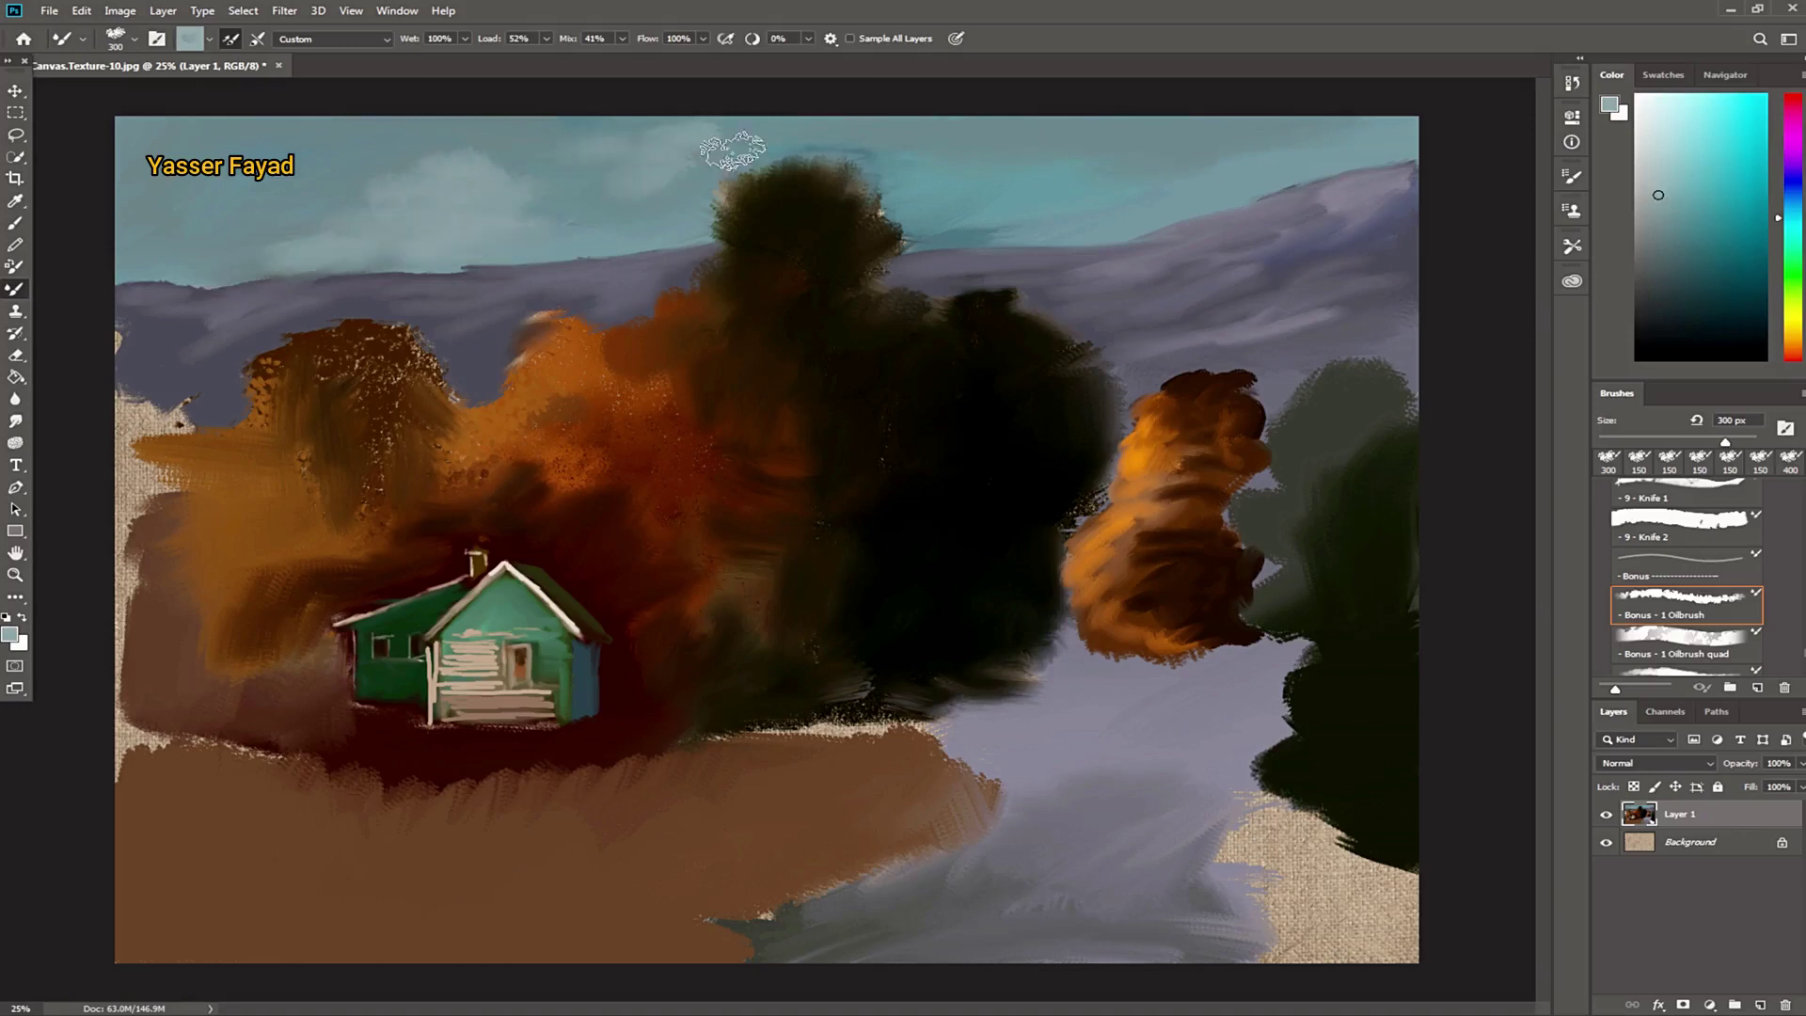
left_click_drag(953, 174, 1044, 192)
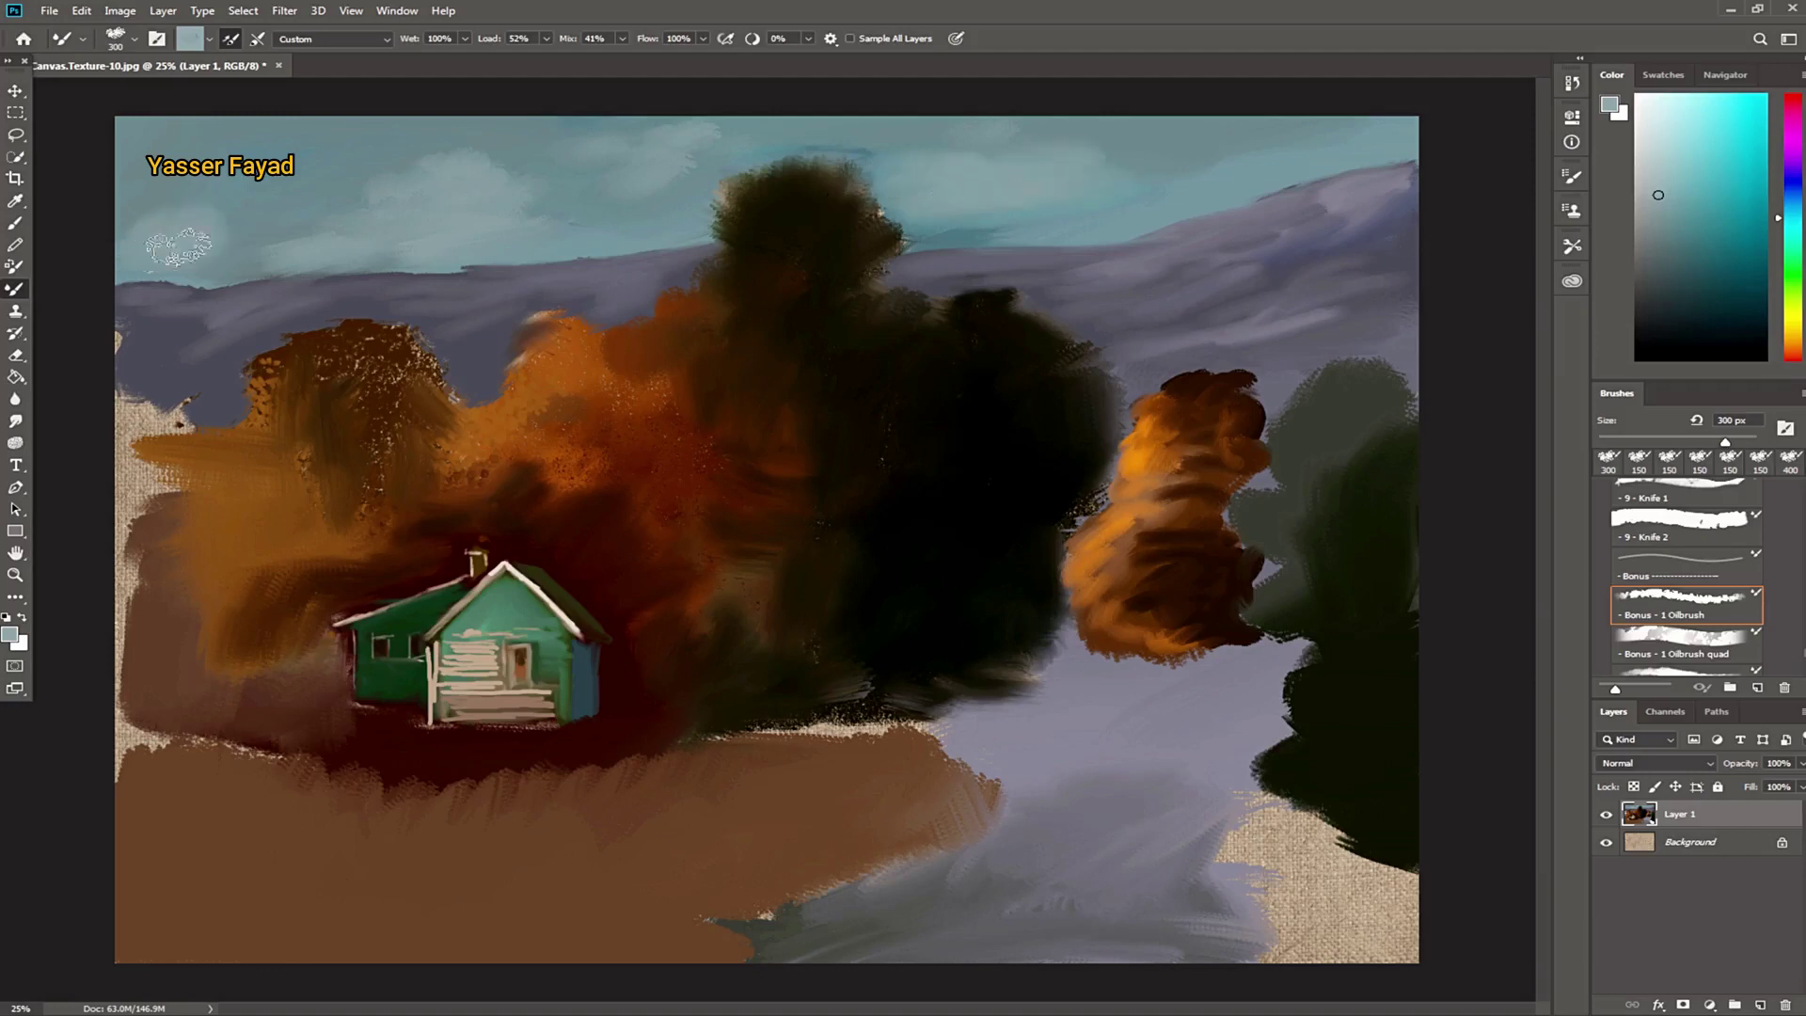
Step: Paint soft pink and white cloud strokes across the left and middle sky
left_click(1792, 348)
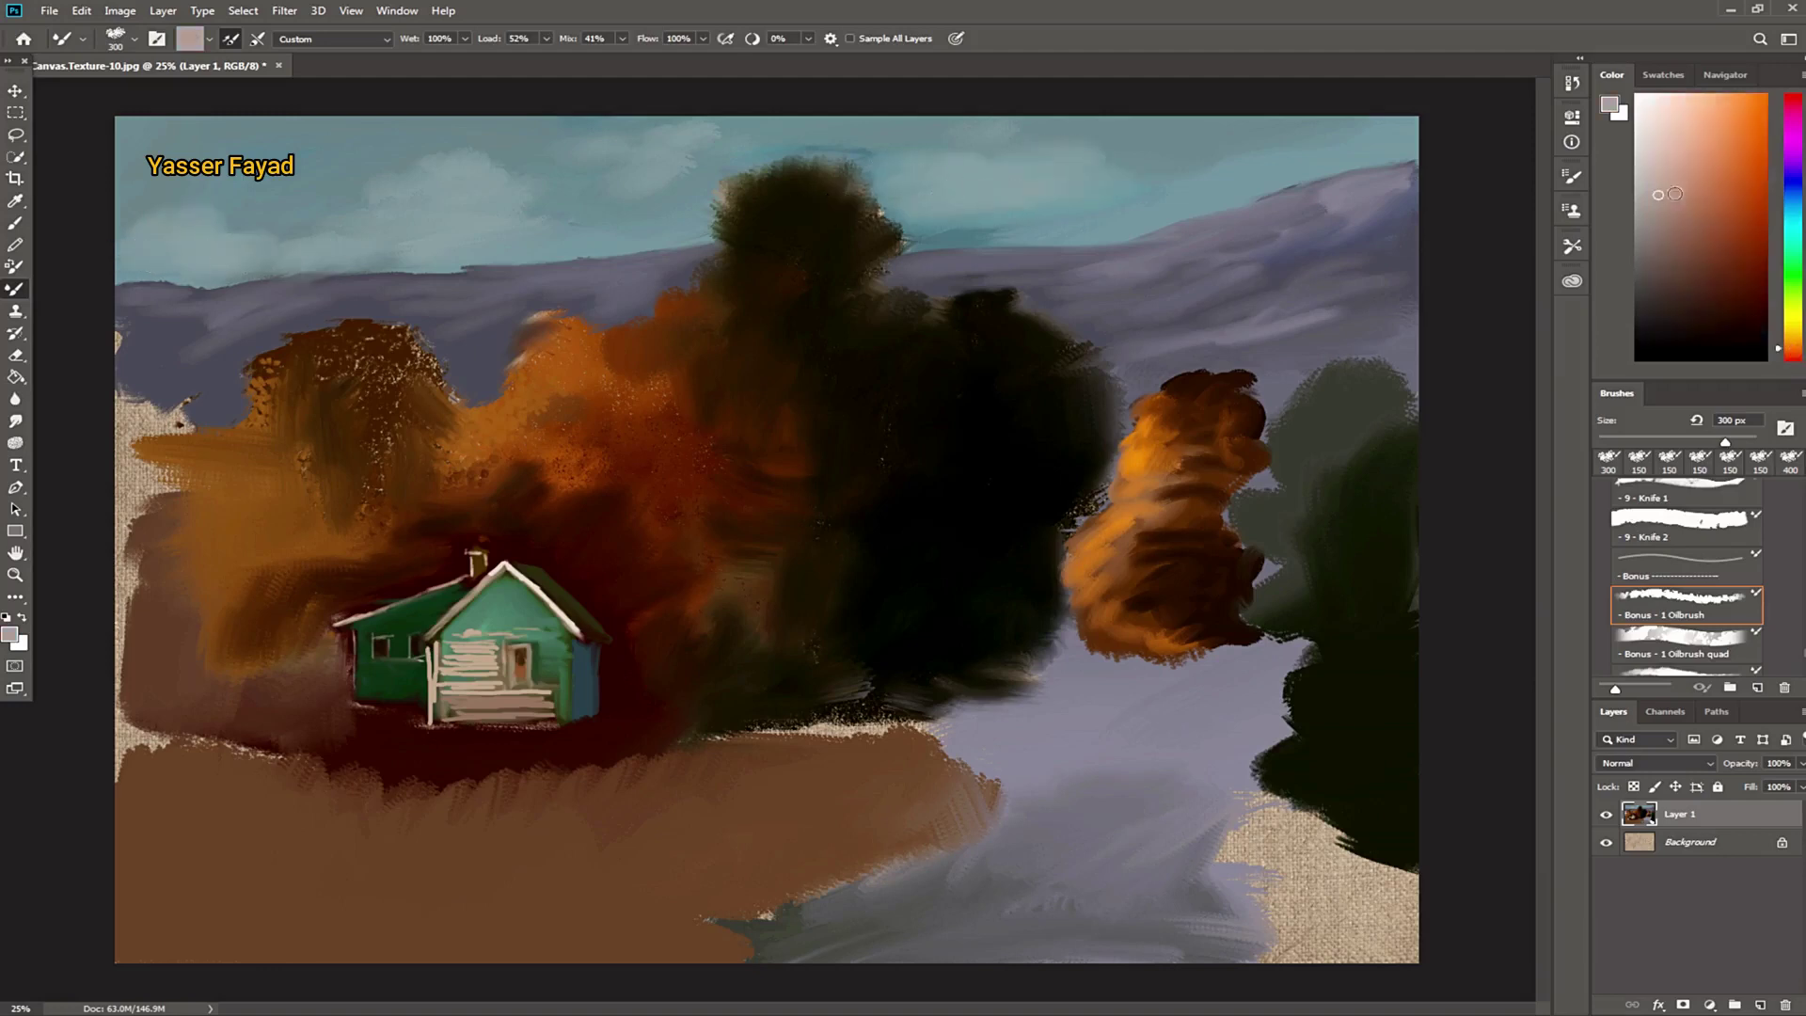
left_click(405, 188, "alt")
left_click_drag(1082, 155, 1100, 189)
left_click(1655, 120)
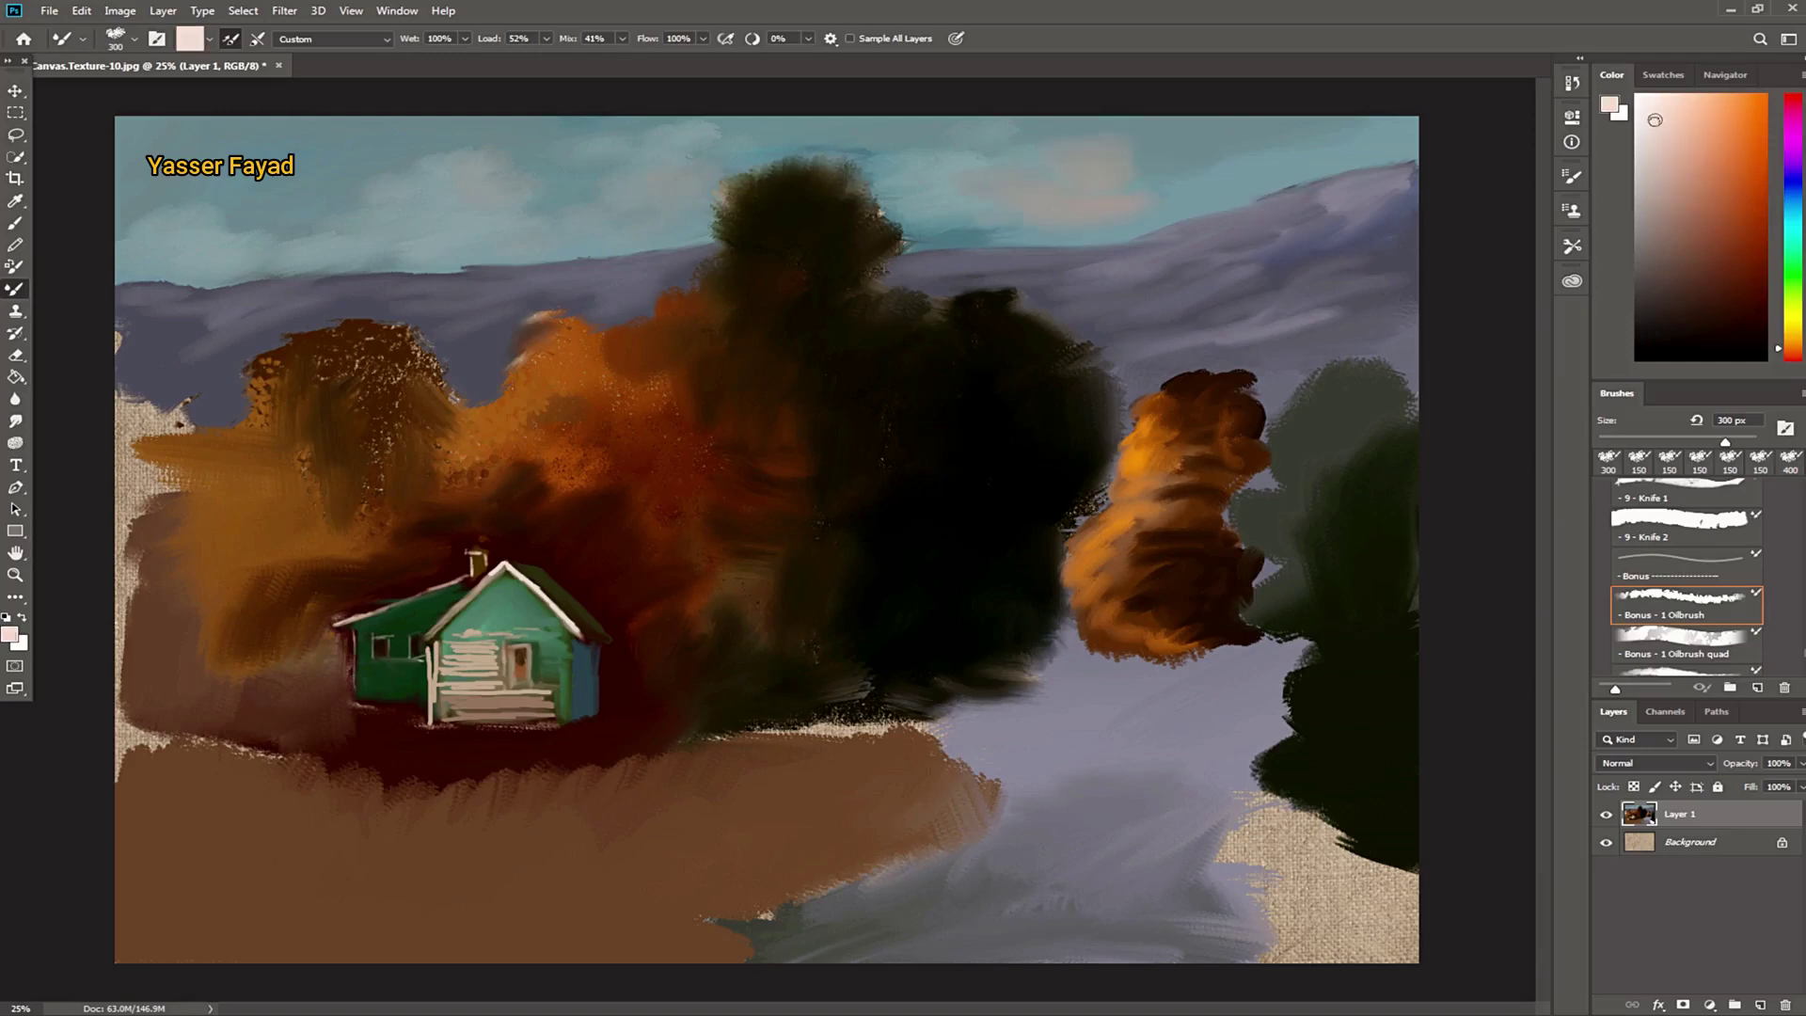
left_click_drag(386, 188, 452, 169)
left_click_drag(395, 224, 353, 219)
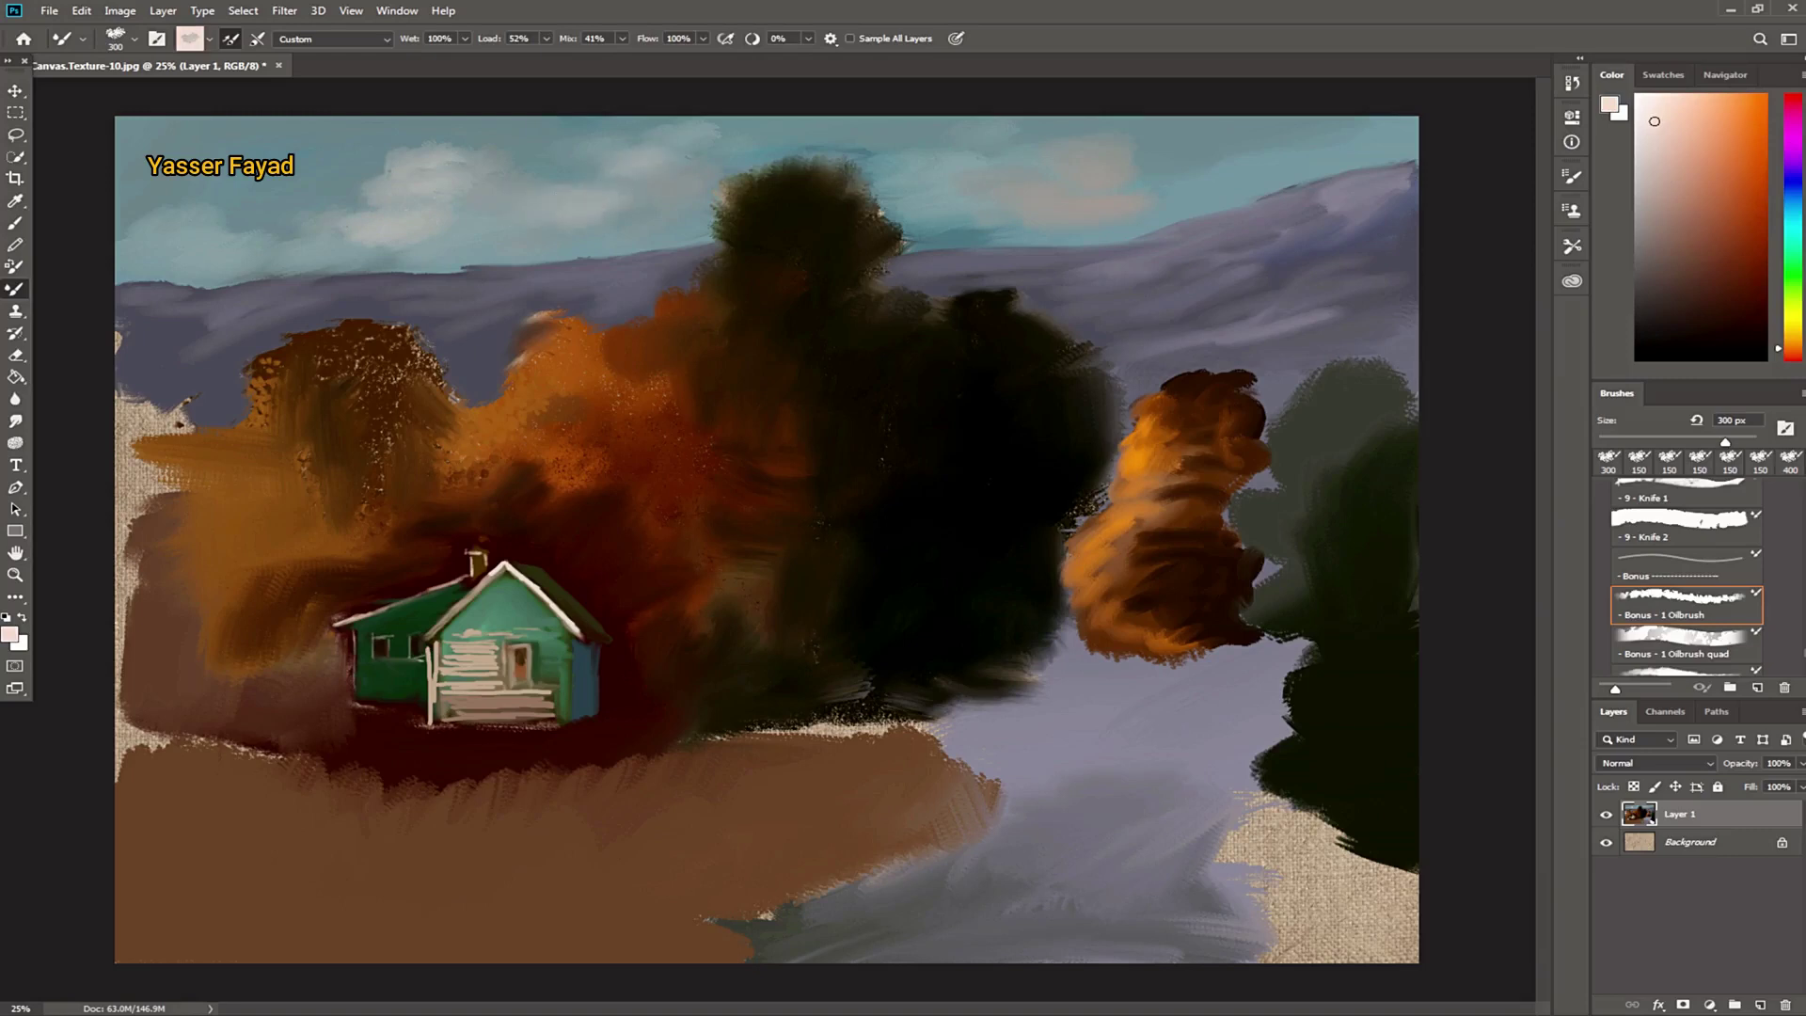
left_click_drag(950, 179, 1054, 151)
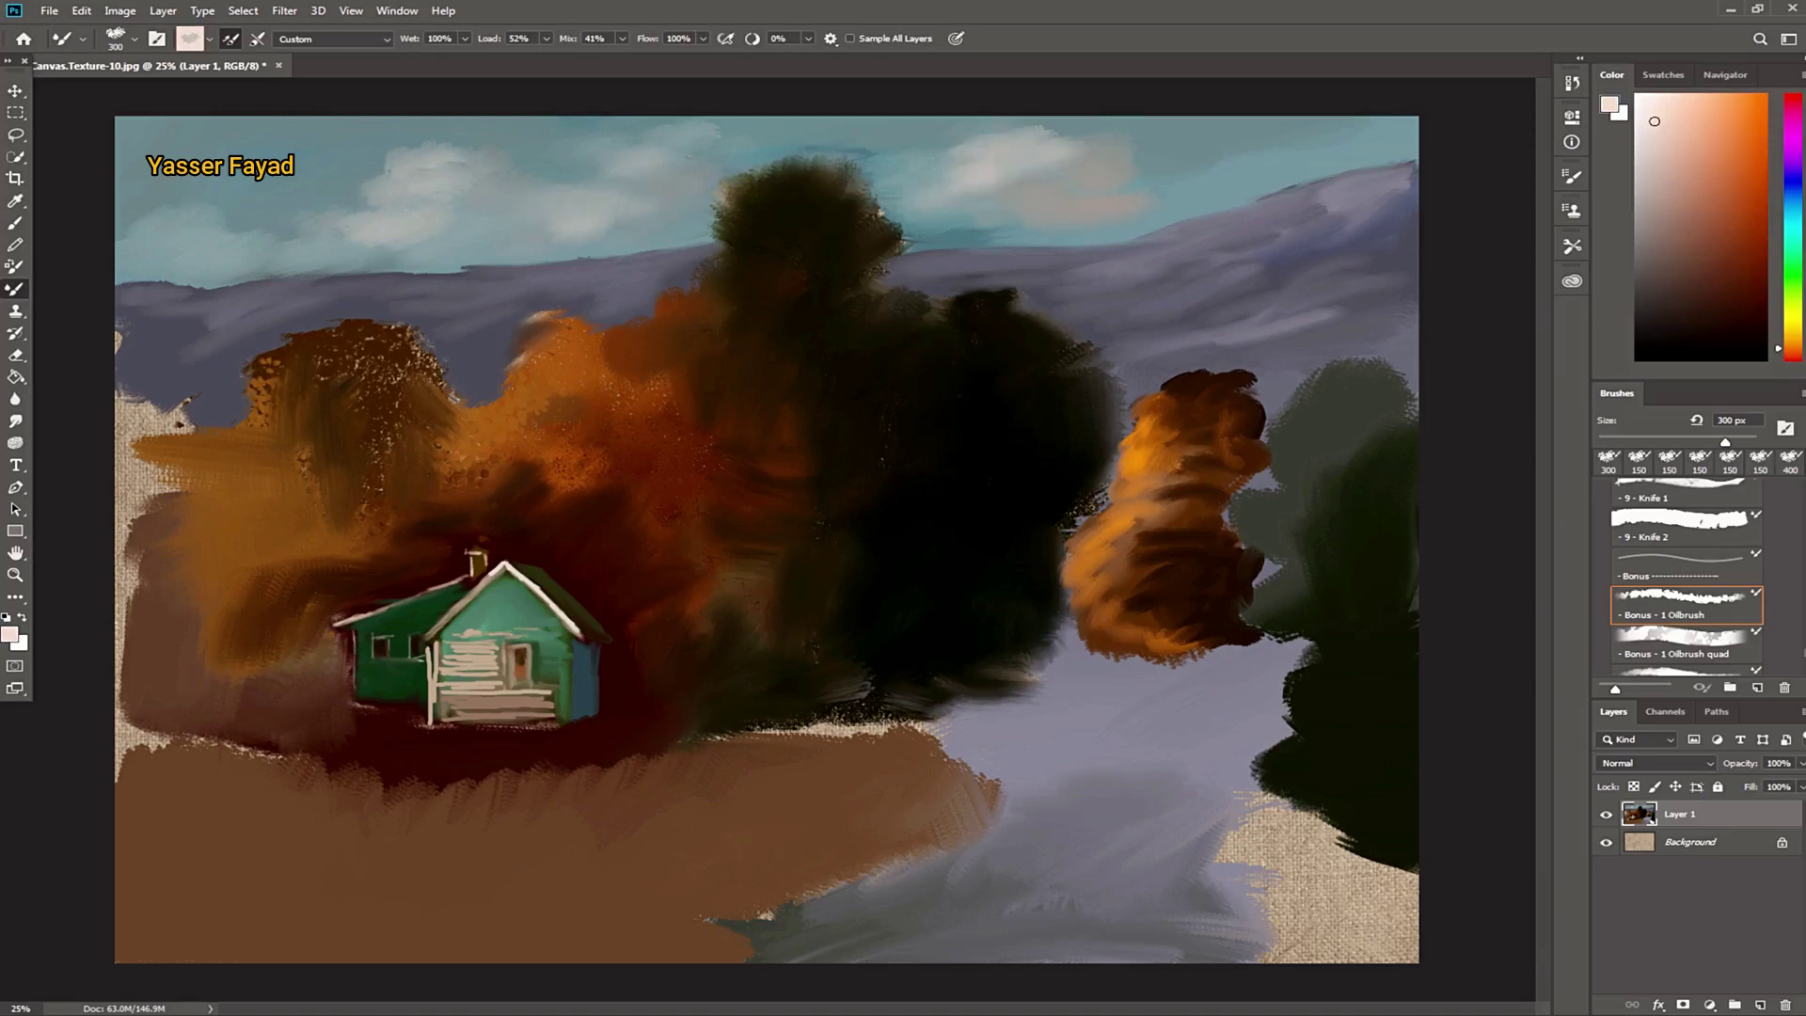
left_click_drag(142, 231, 301, 235)
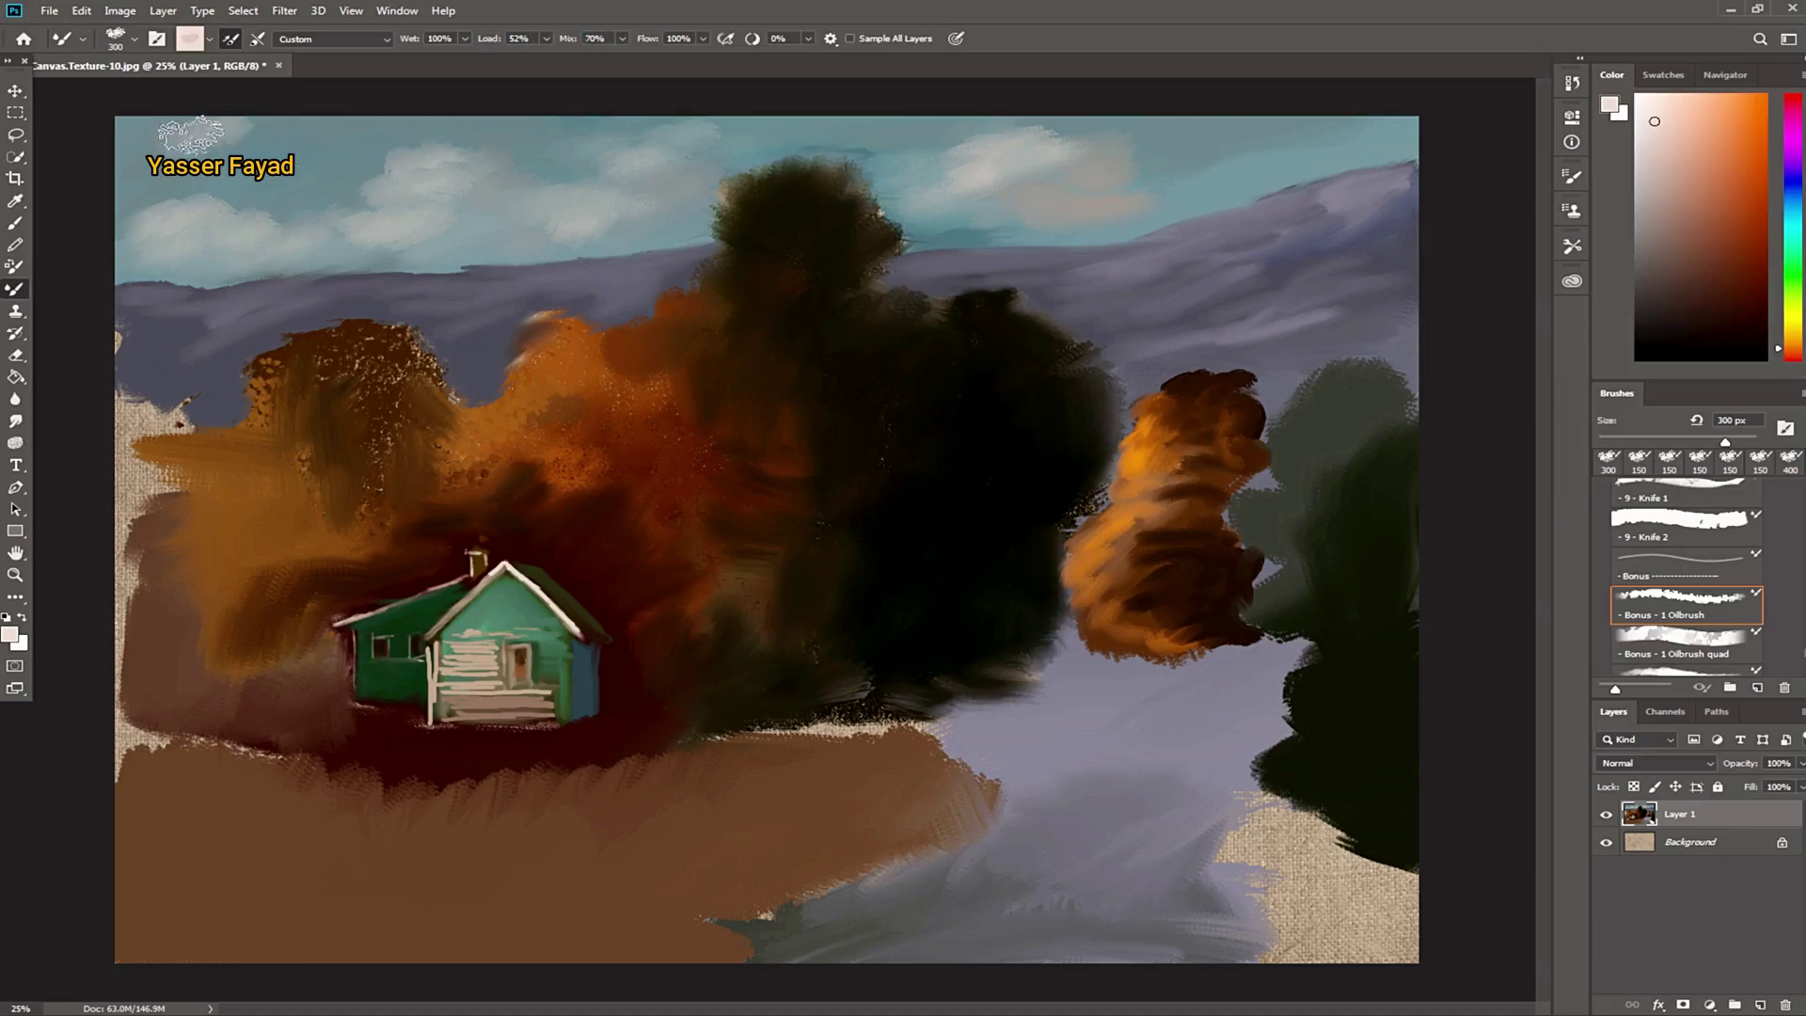
Step: Undo the last cloud stroke, raise the brush load and mix values, and pick light pink
key("ctrl+z")
left_click_drag(485, 45, 567, 56)
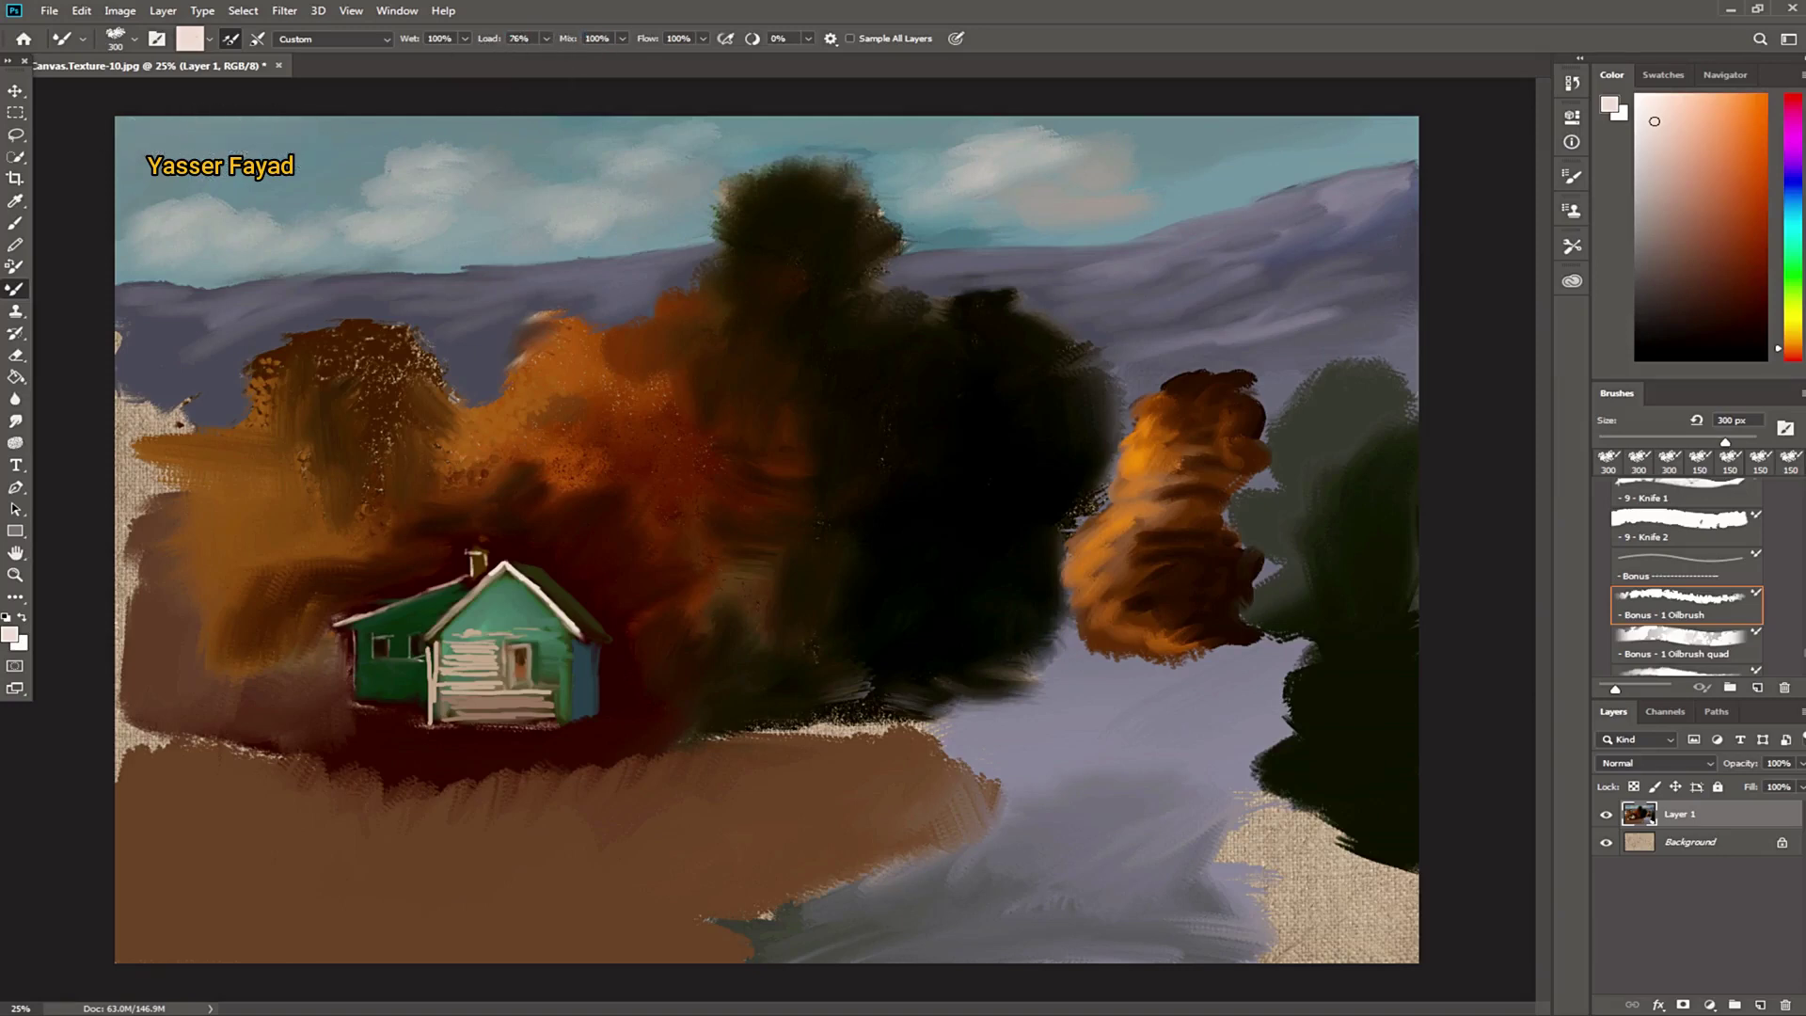
type("86")
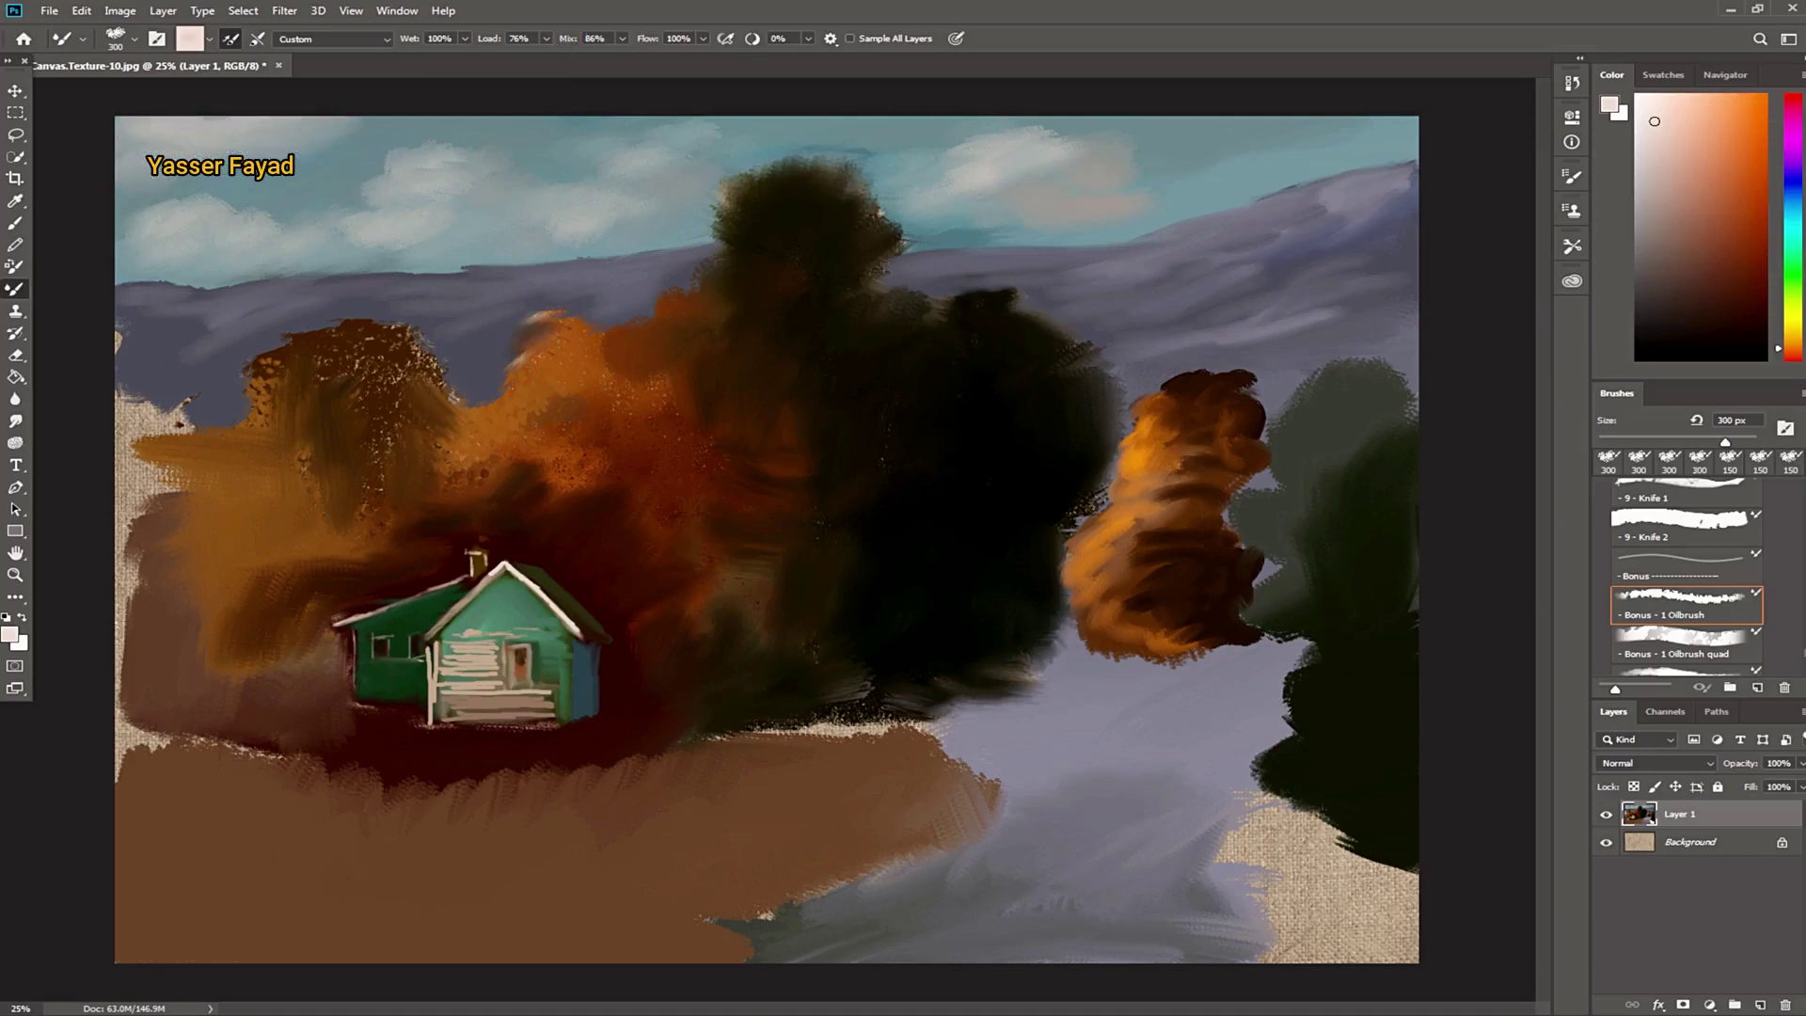
left_click(1667, 226)
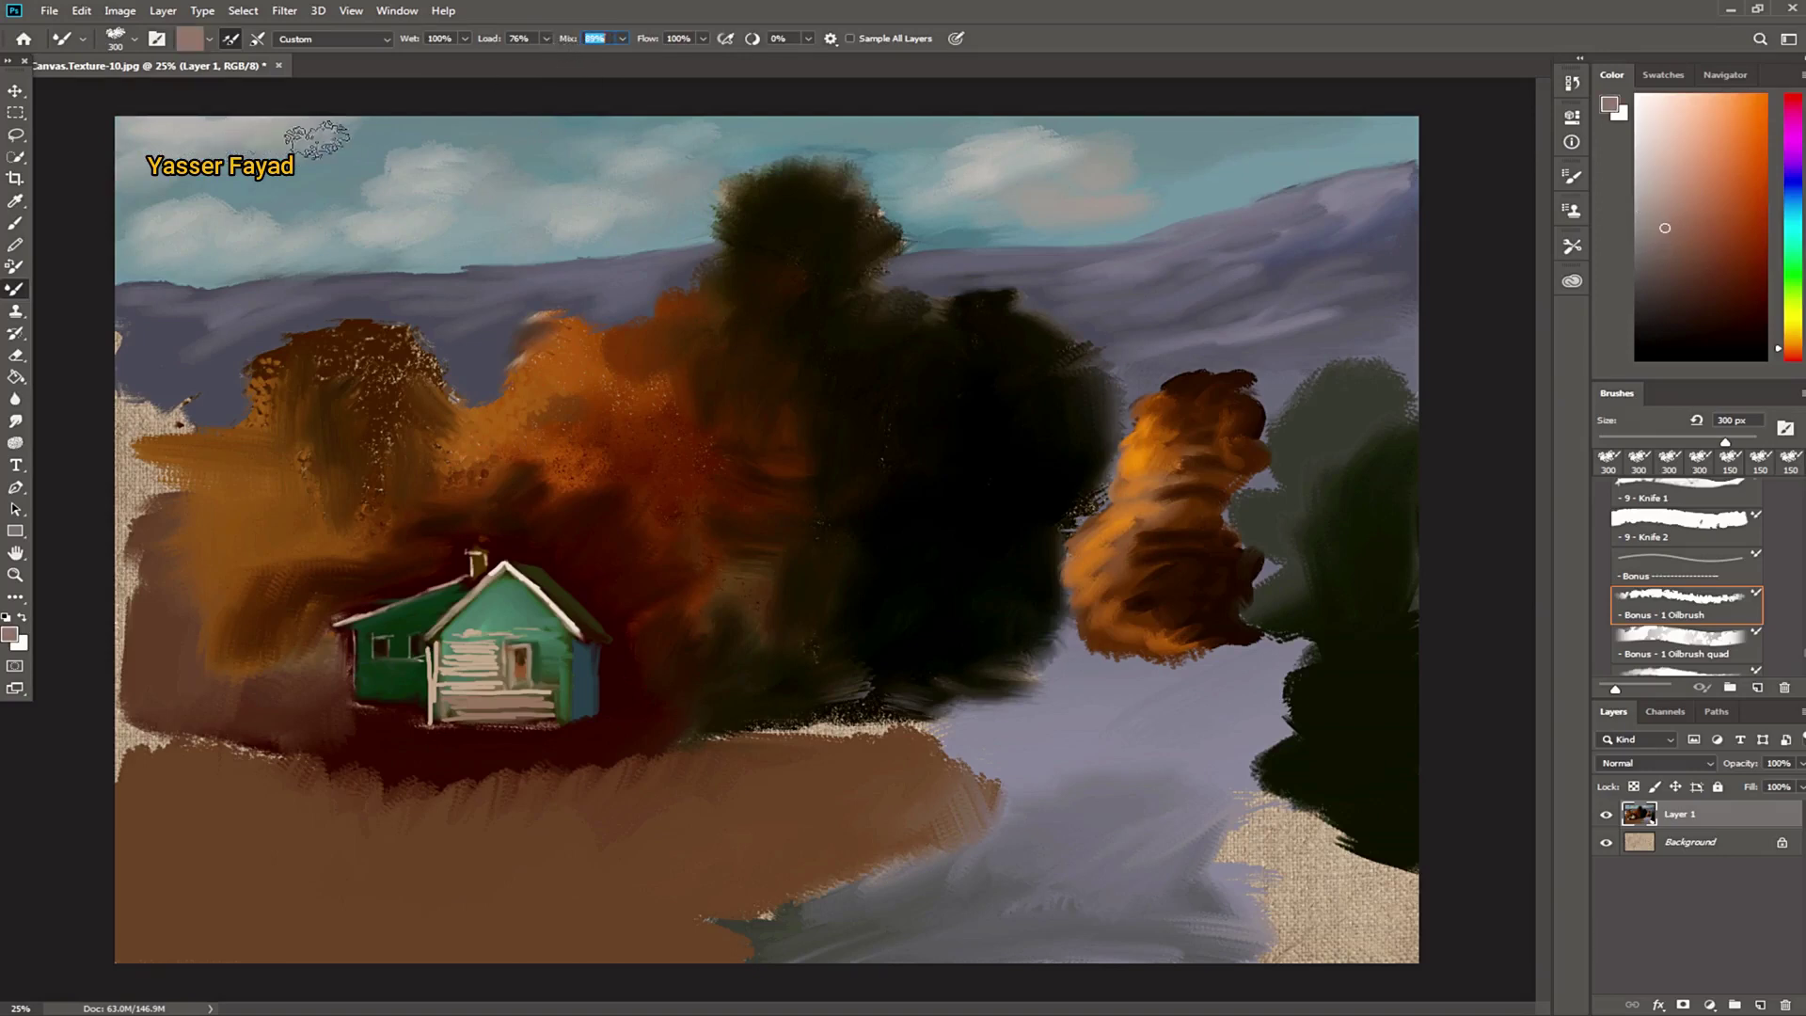
key("Return")
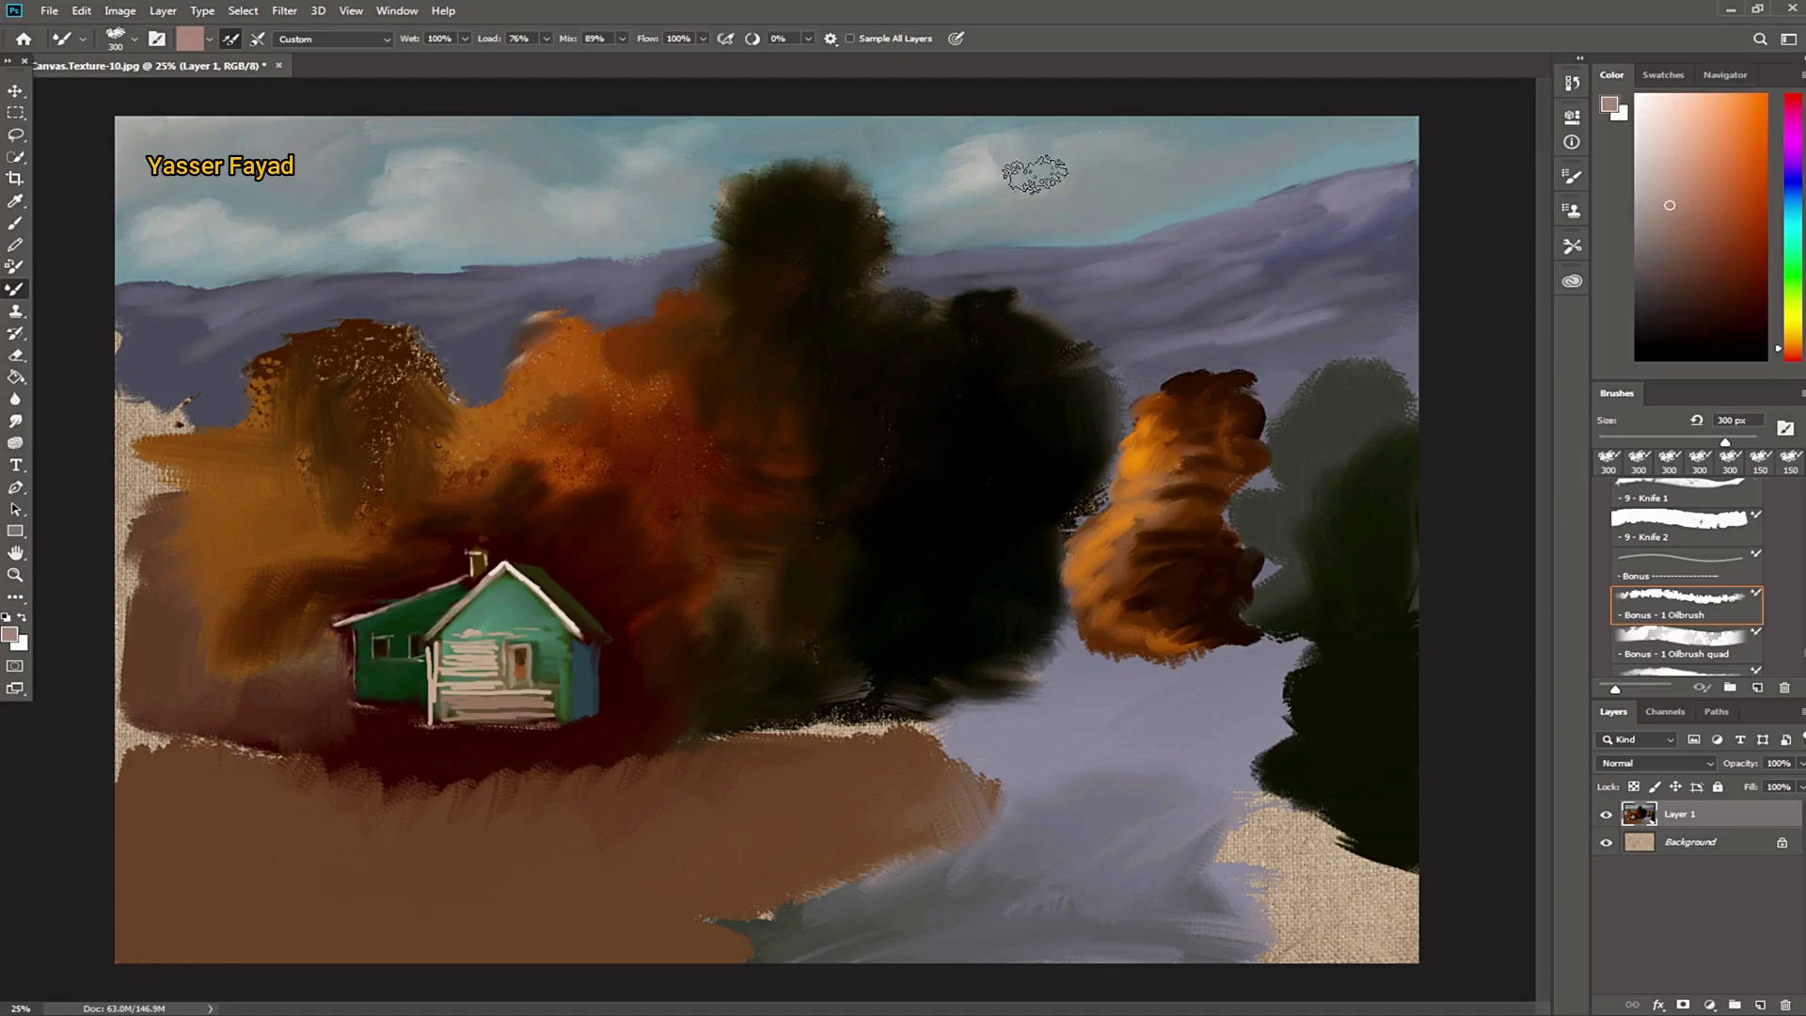
left_click(1643, 124)
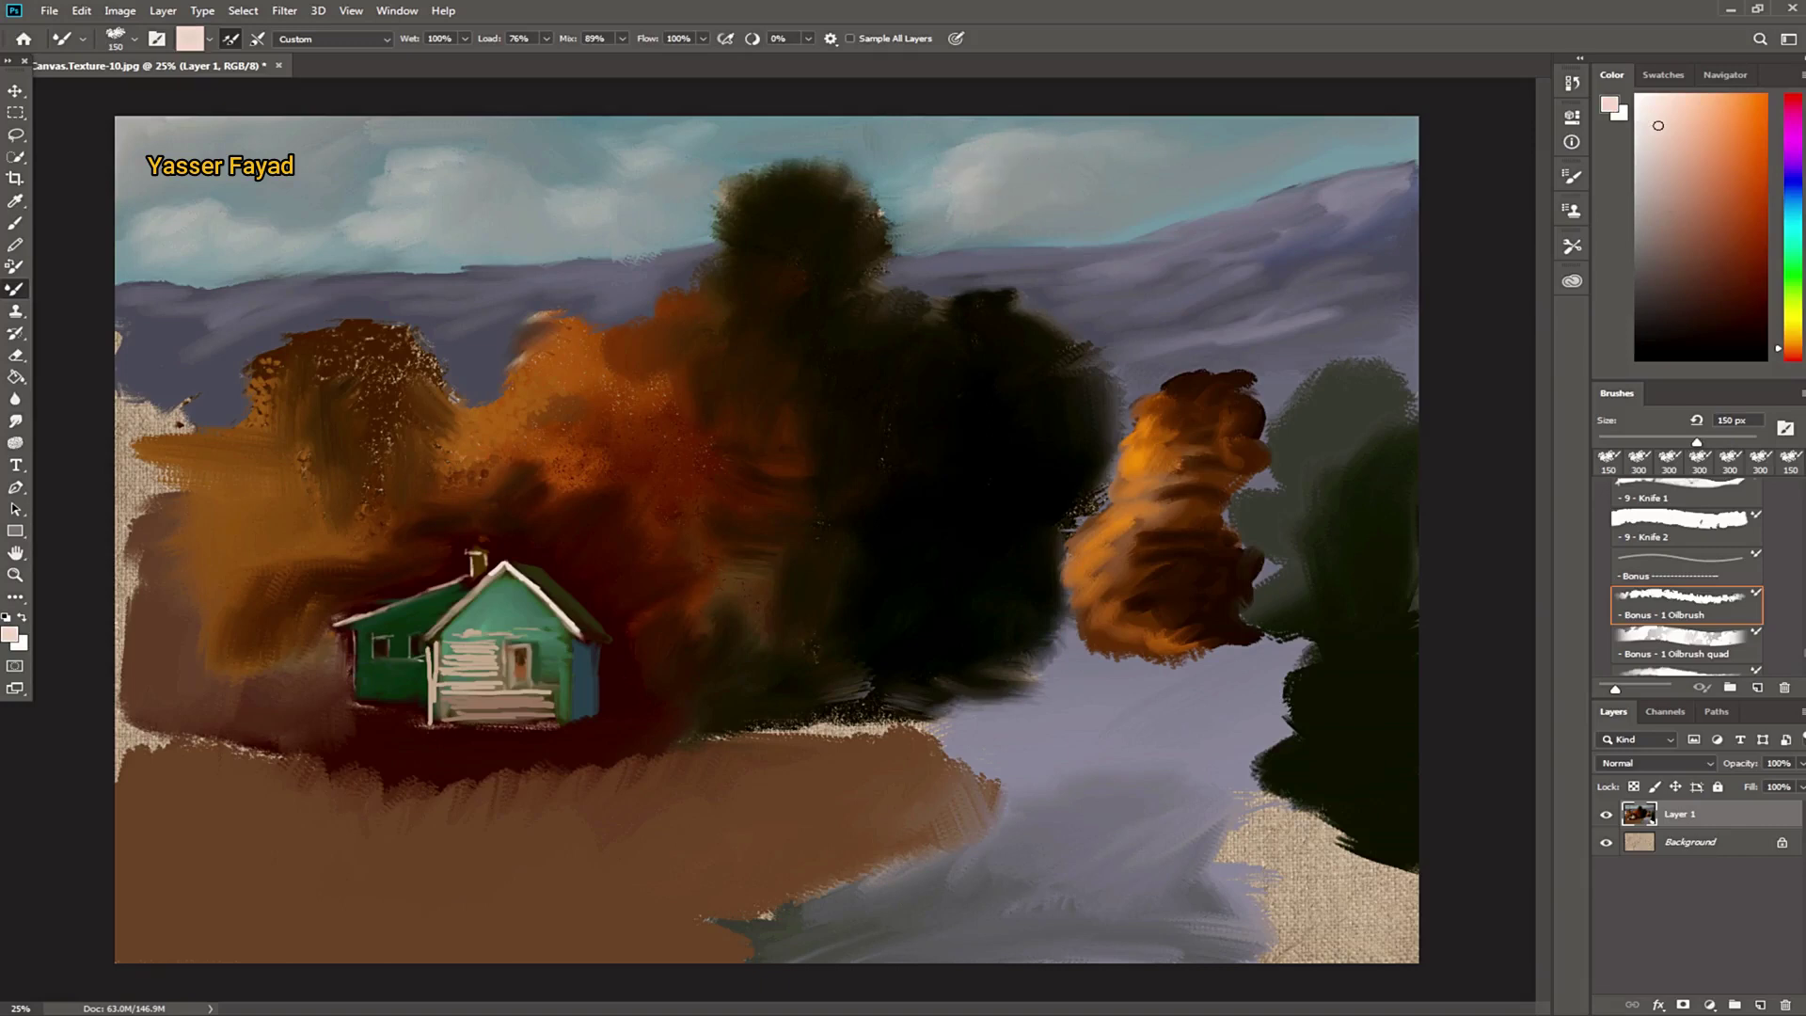
Step: Brighten a sky patch with pink and cover the bare left-edge canvas with reddish brown at 250 px
left_click_drag(972, 200, 986, 228)
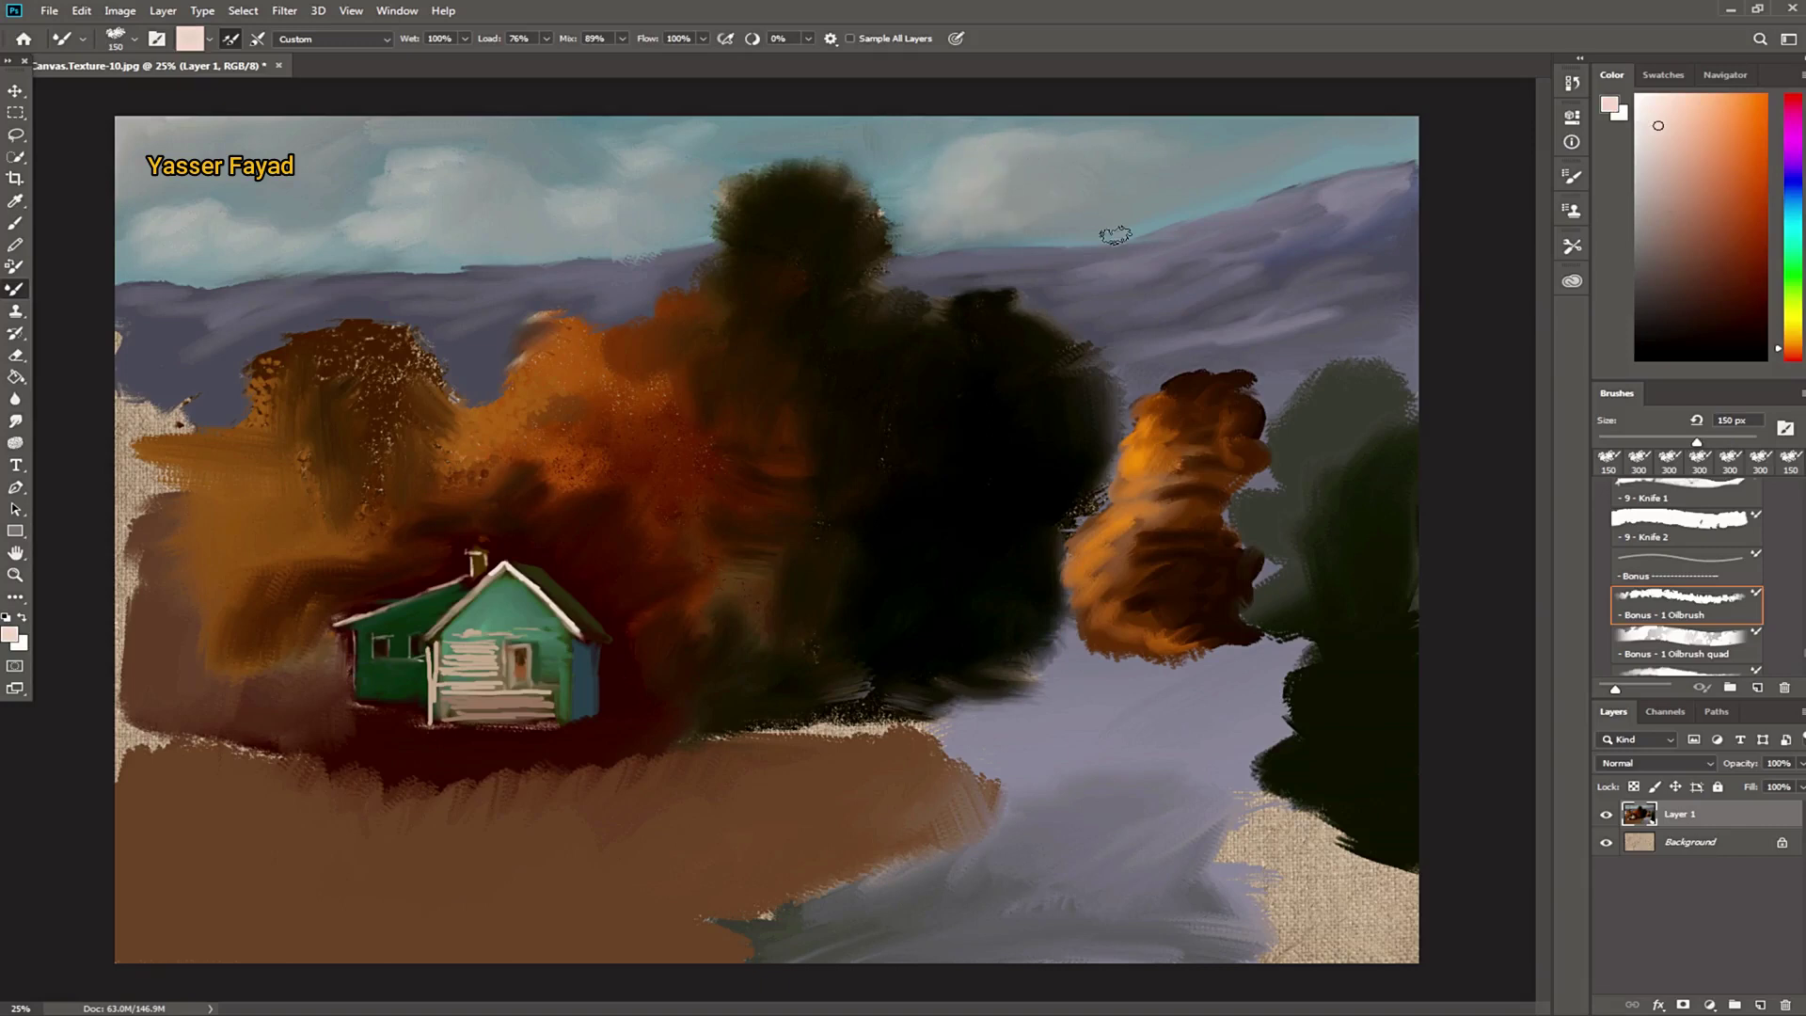
left_click(1664, 200)
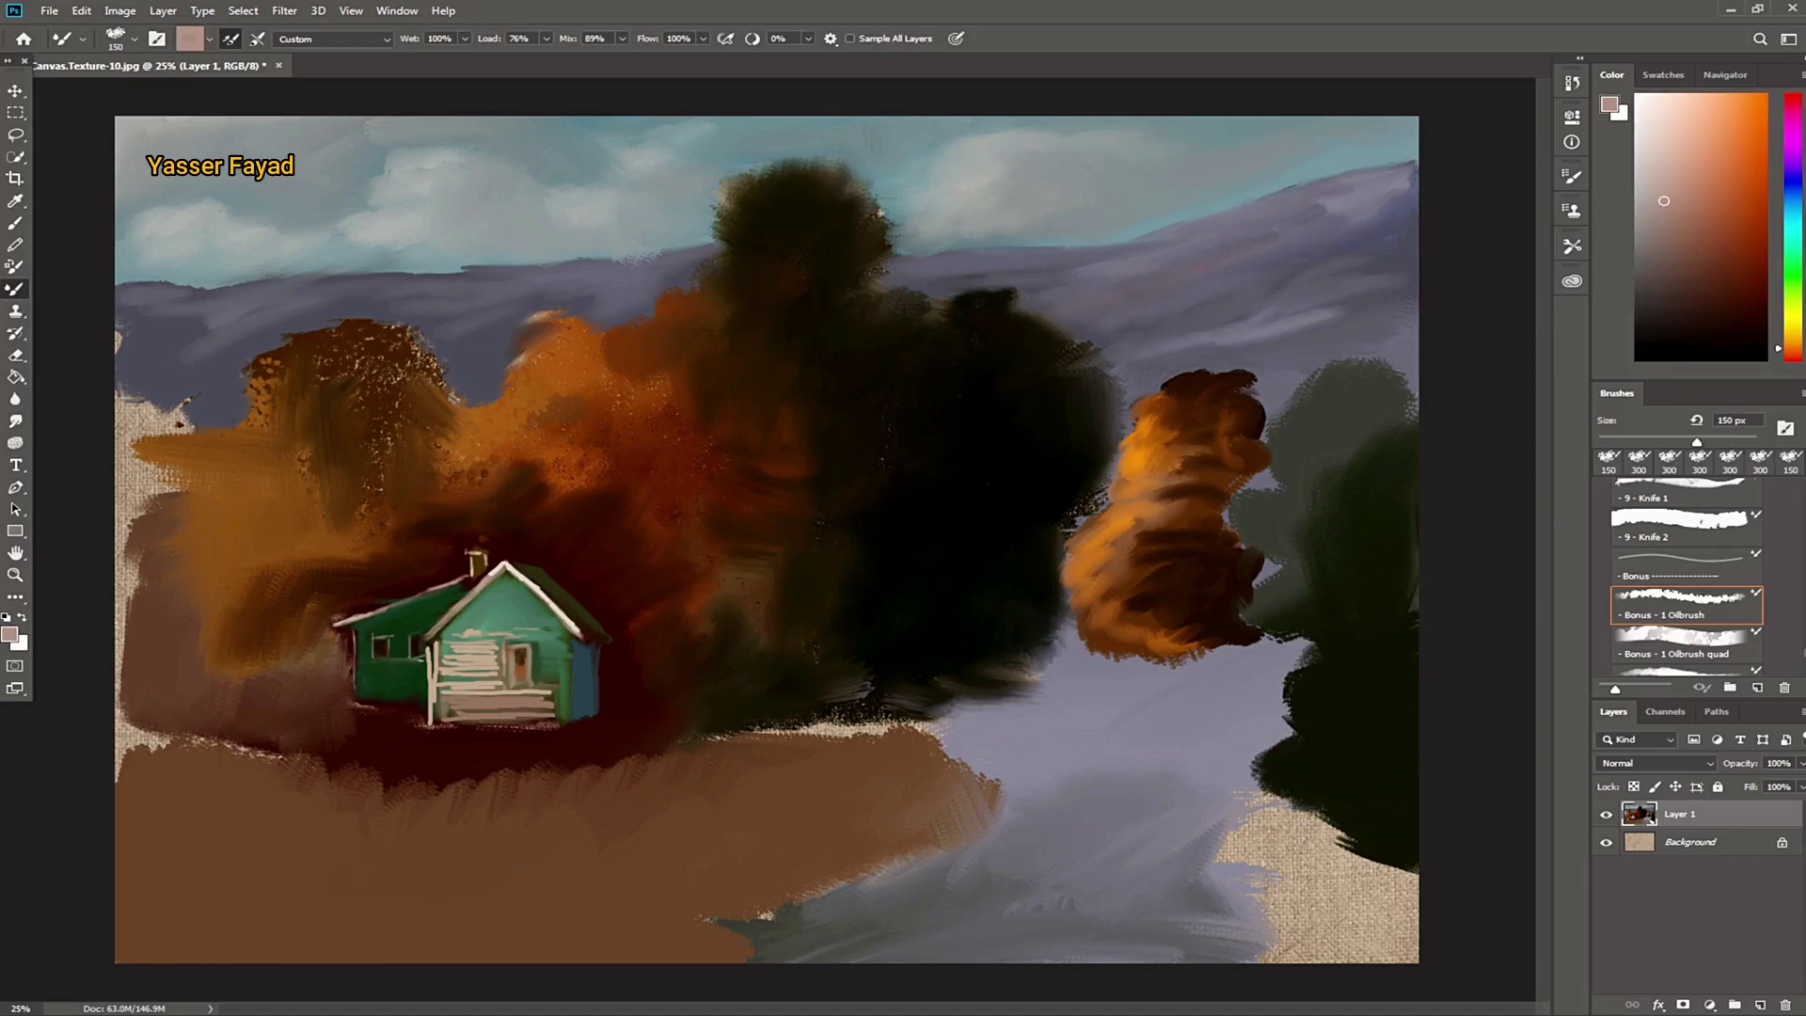
left_click(1652, 234)
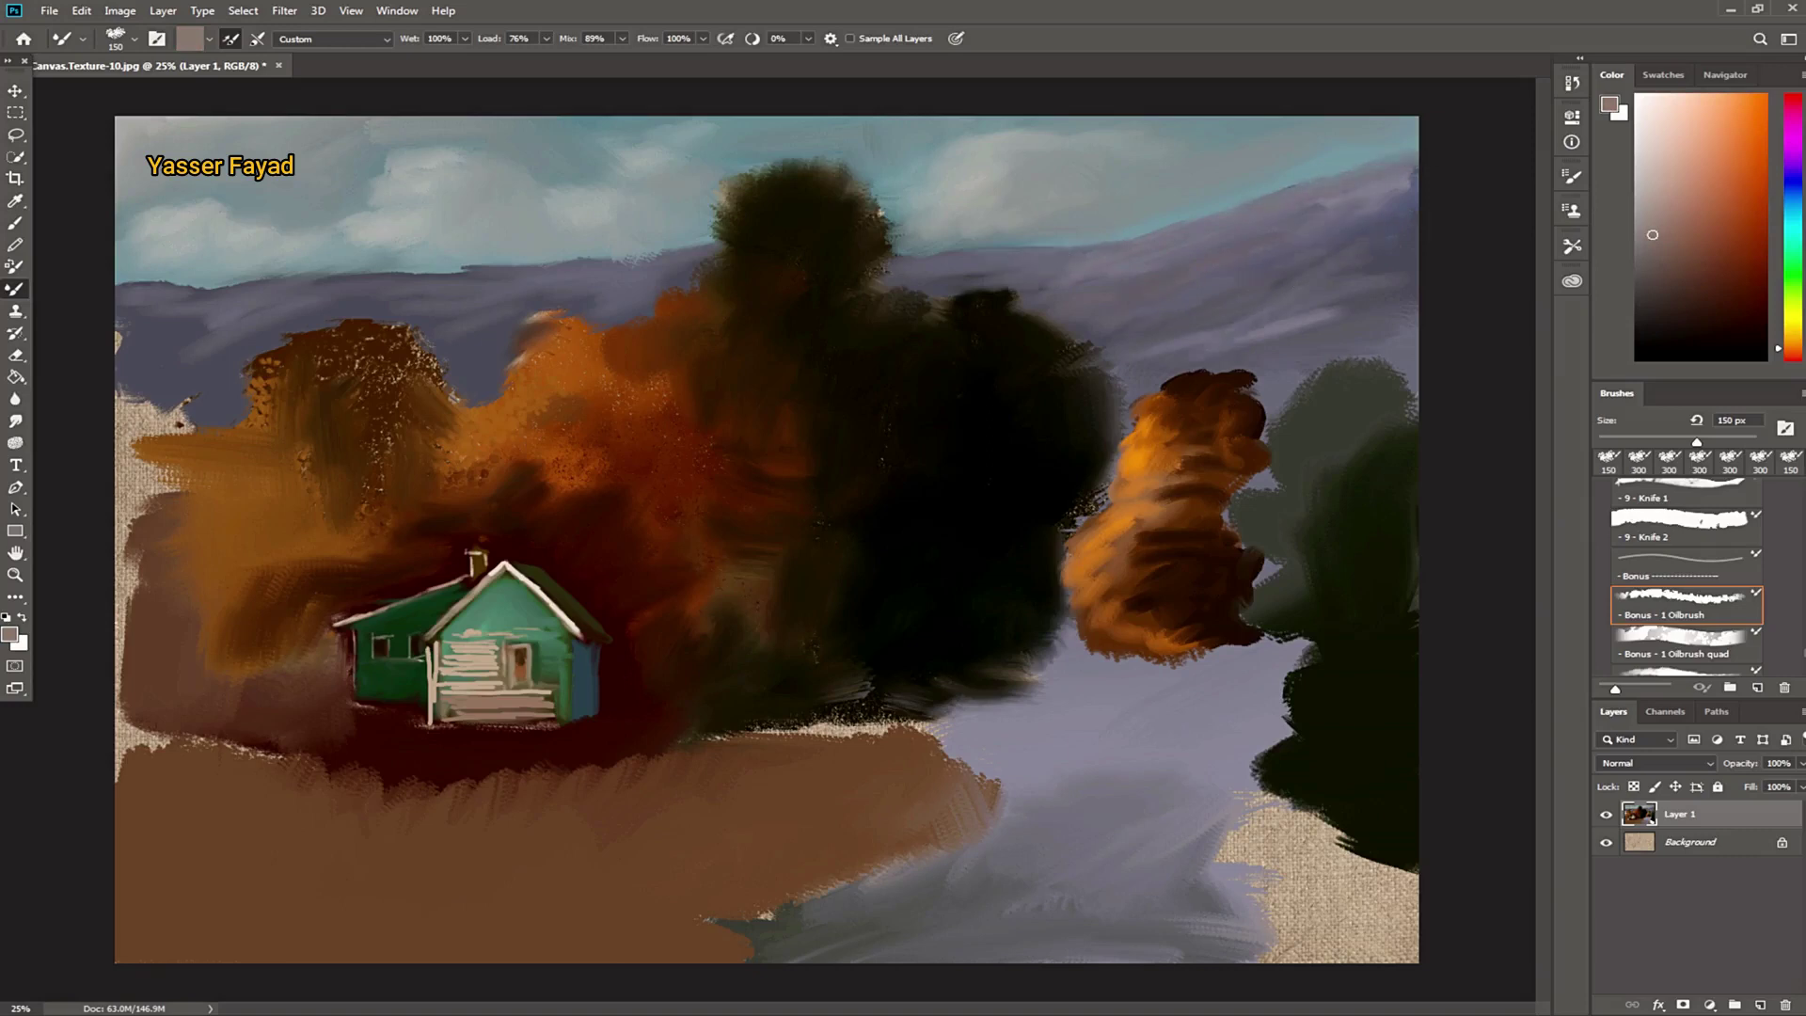
key("bracketright")
key("bracketright")
key("bracketleft")
key("bracketleft")
left_click(1690, 263)
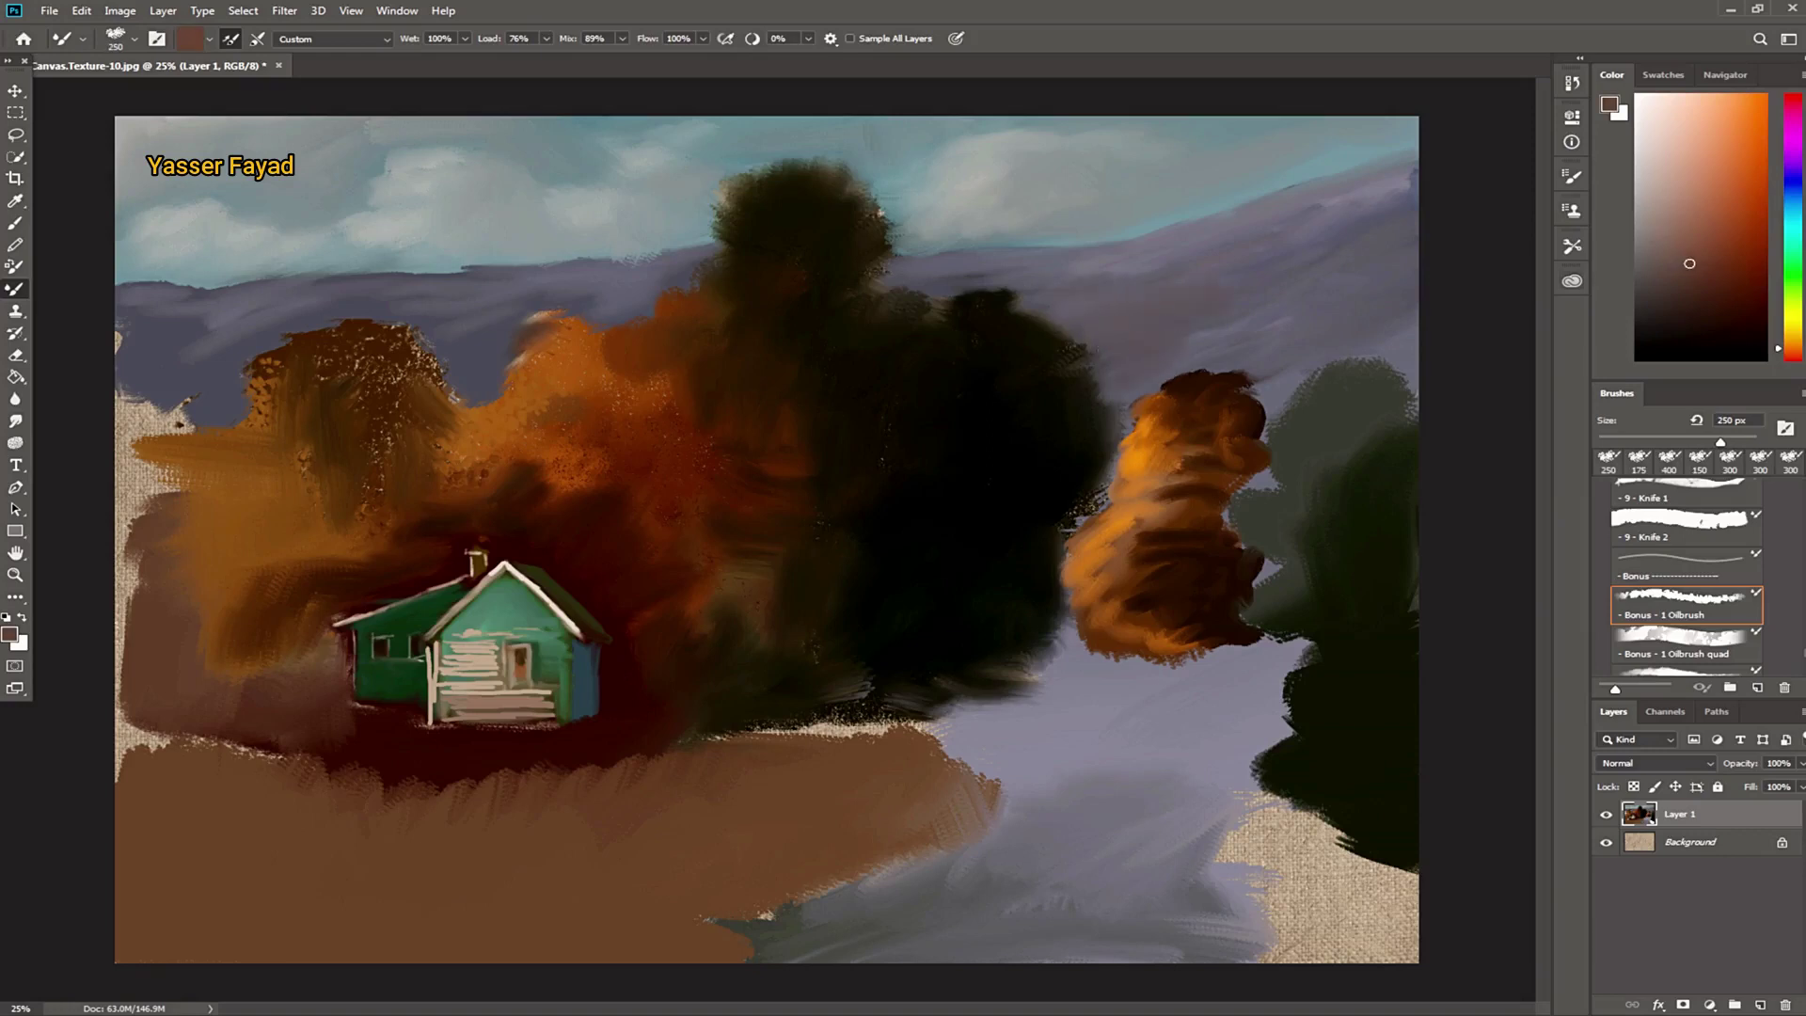
left_click_drag(137, 413, 195, 384)
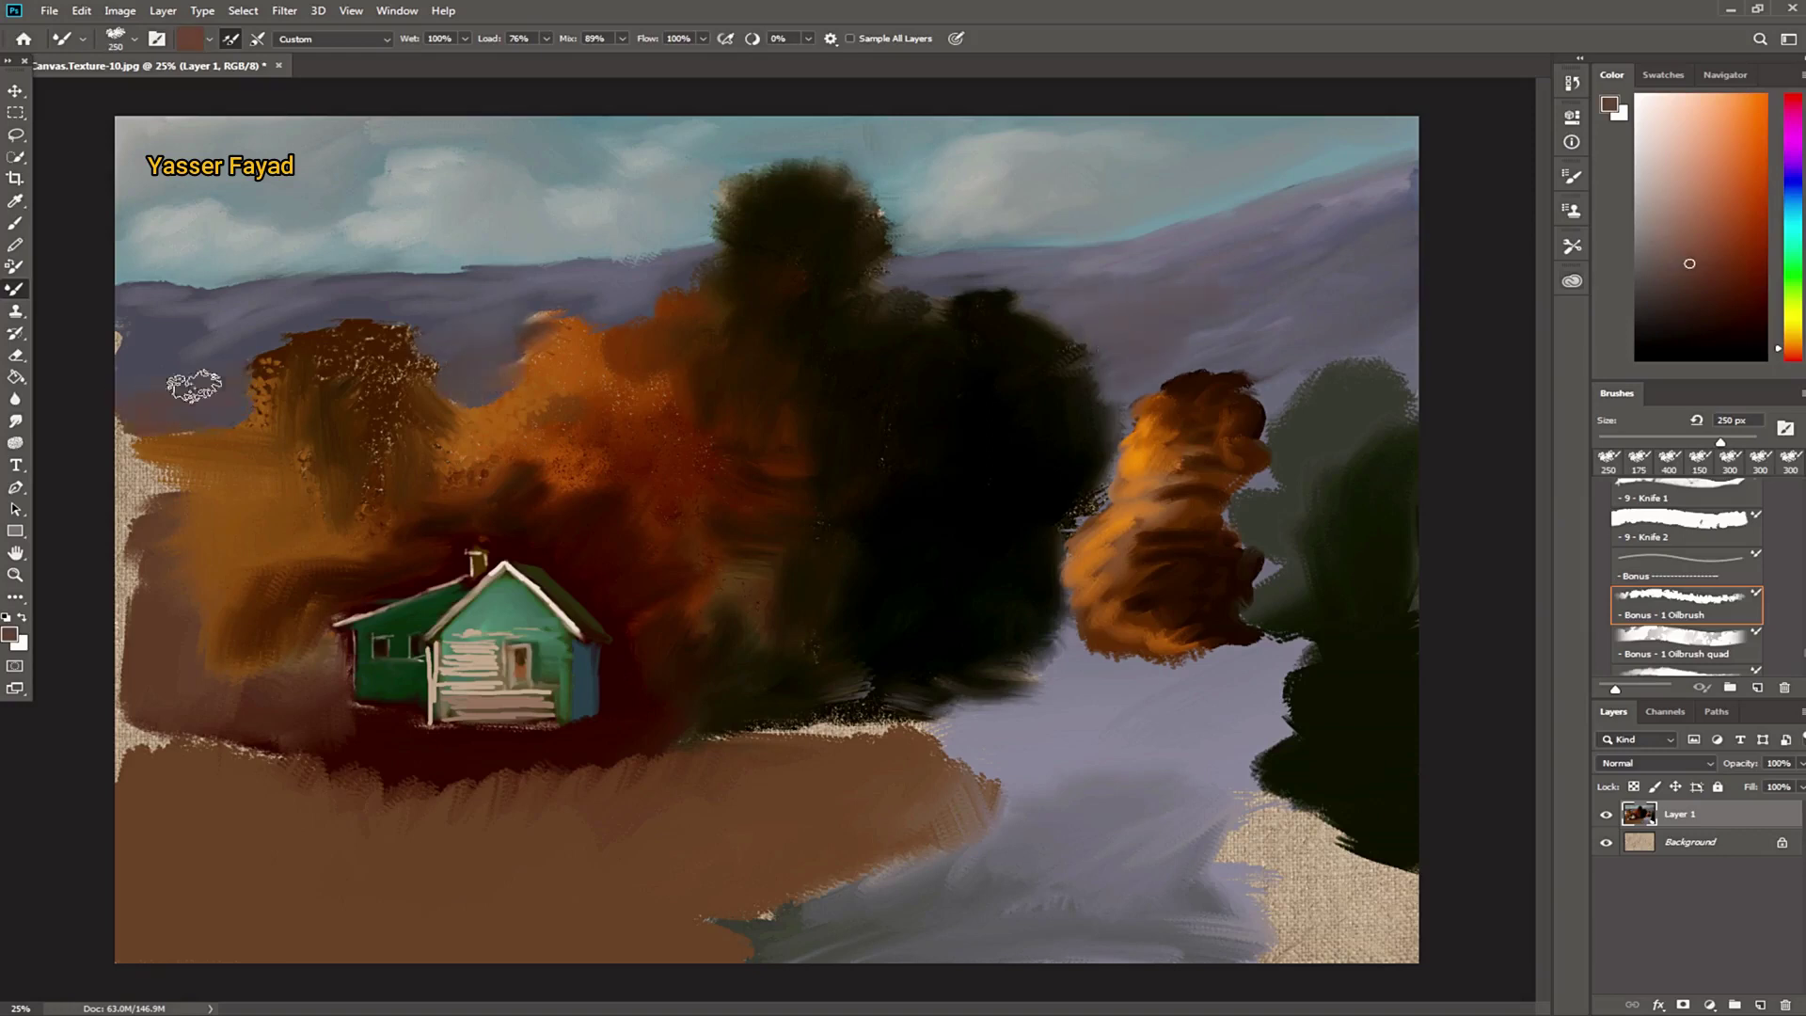
Step: Lighten the lavender hills with pinkish strokes and blend tan into the orange tree's left edge
left_click(1641, 206)
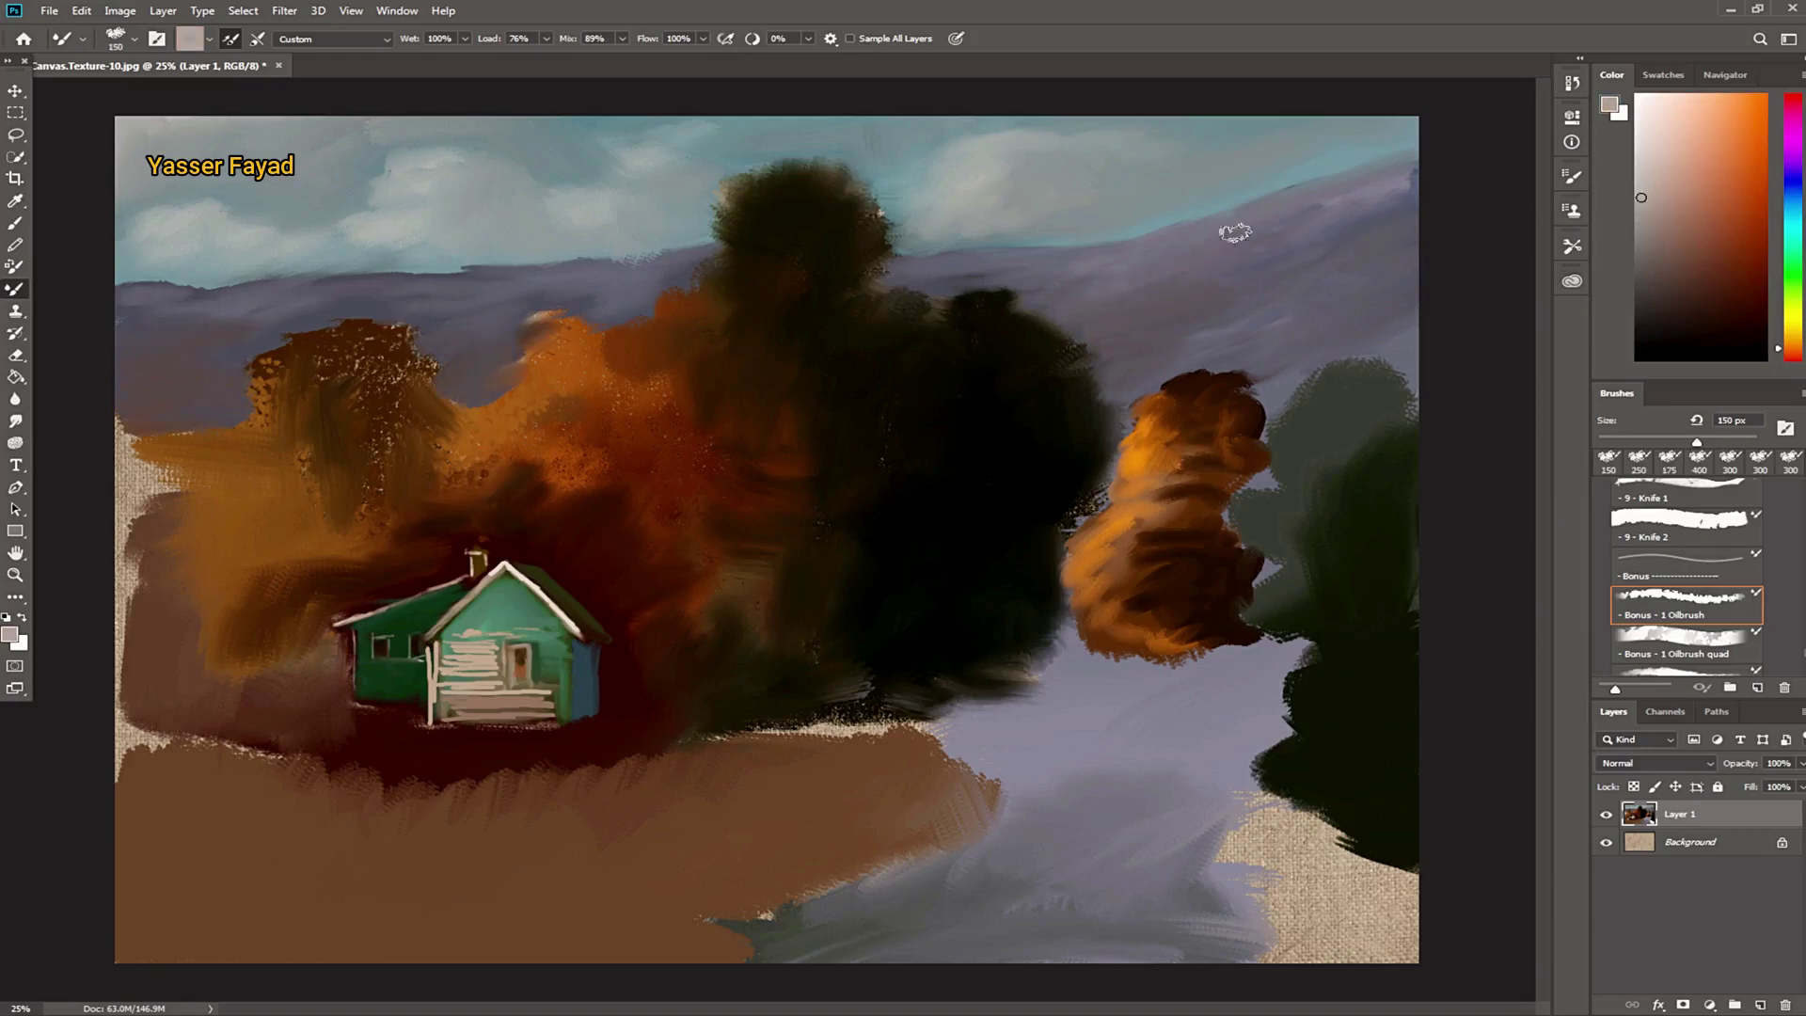
left_click(1657, 167)
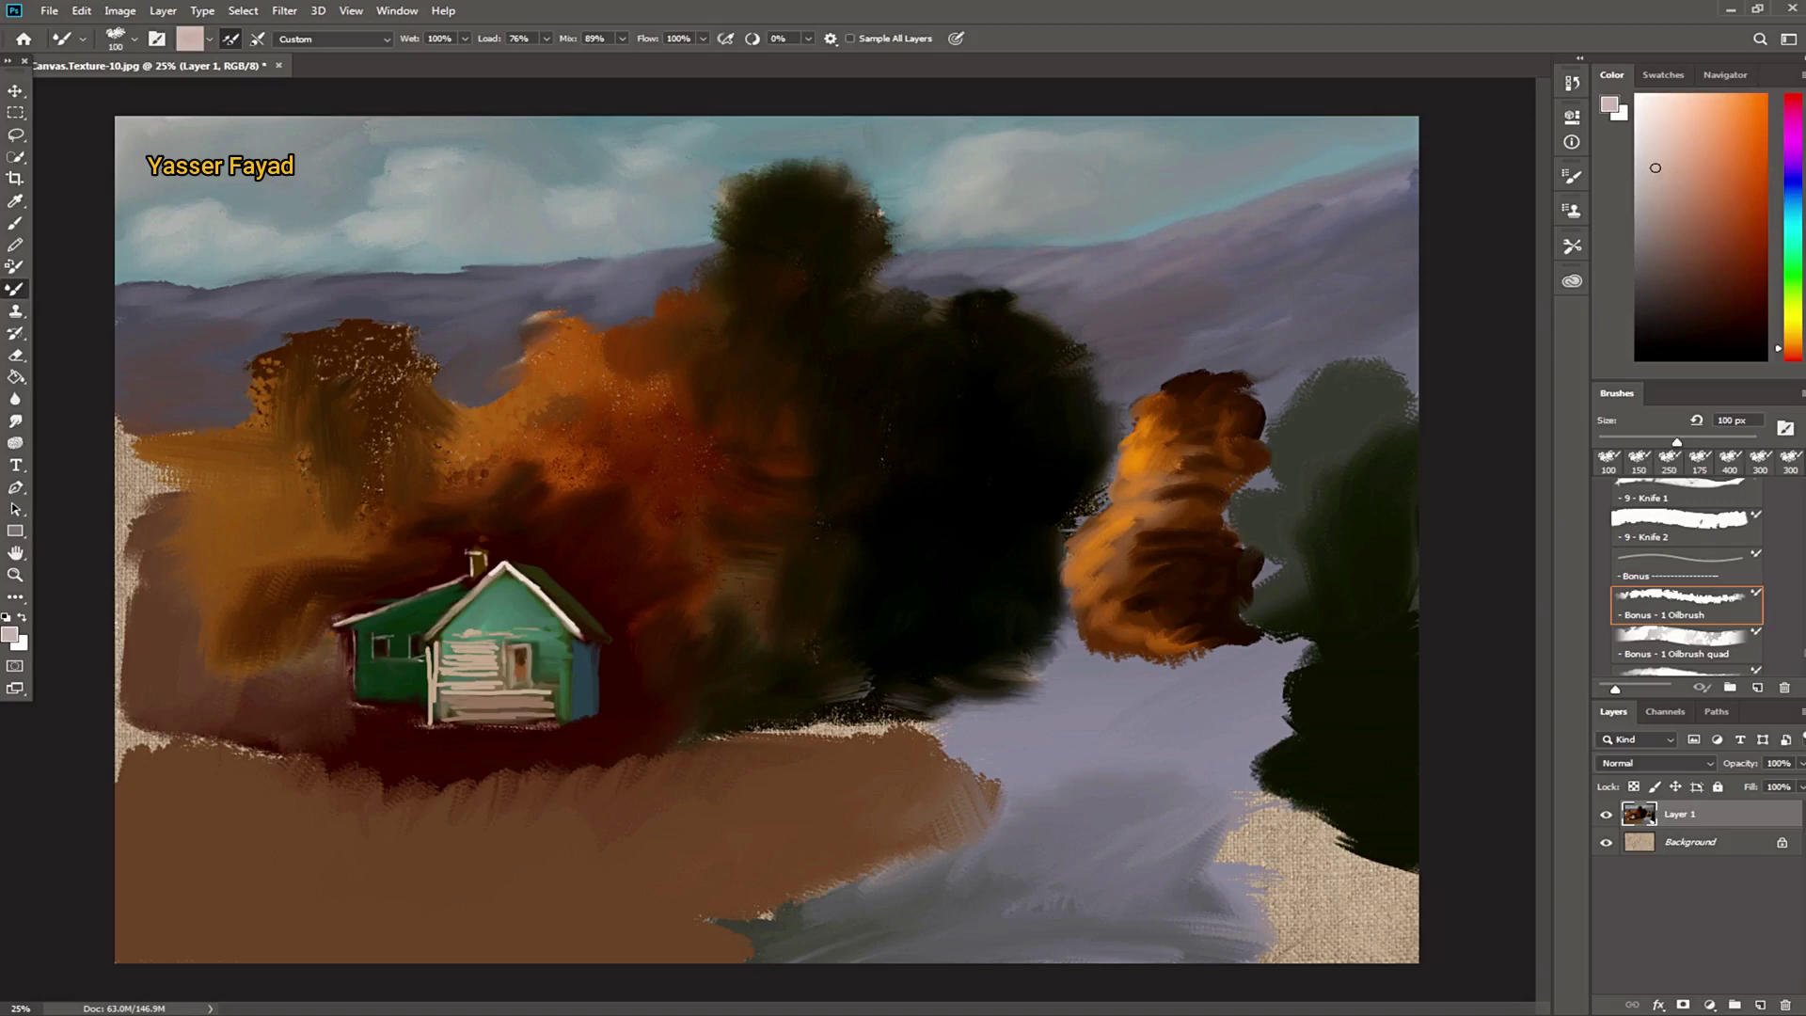
mouse_move(577, 269)
left_mouse_down()
mouse_move(411, 283)
mouse_move(265, 329)
left_mouse_up()
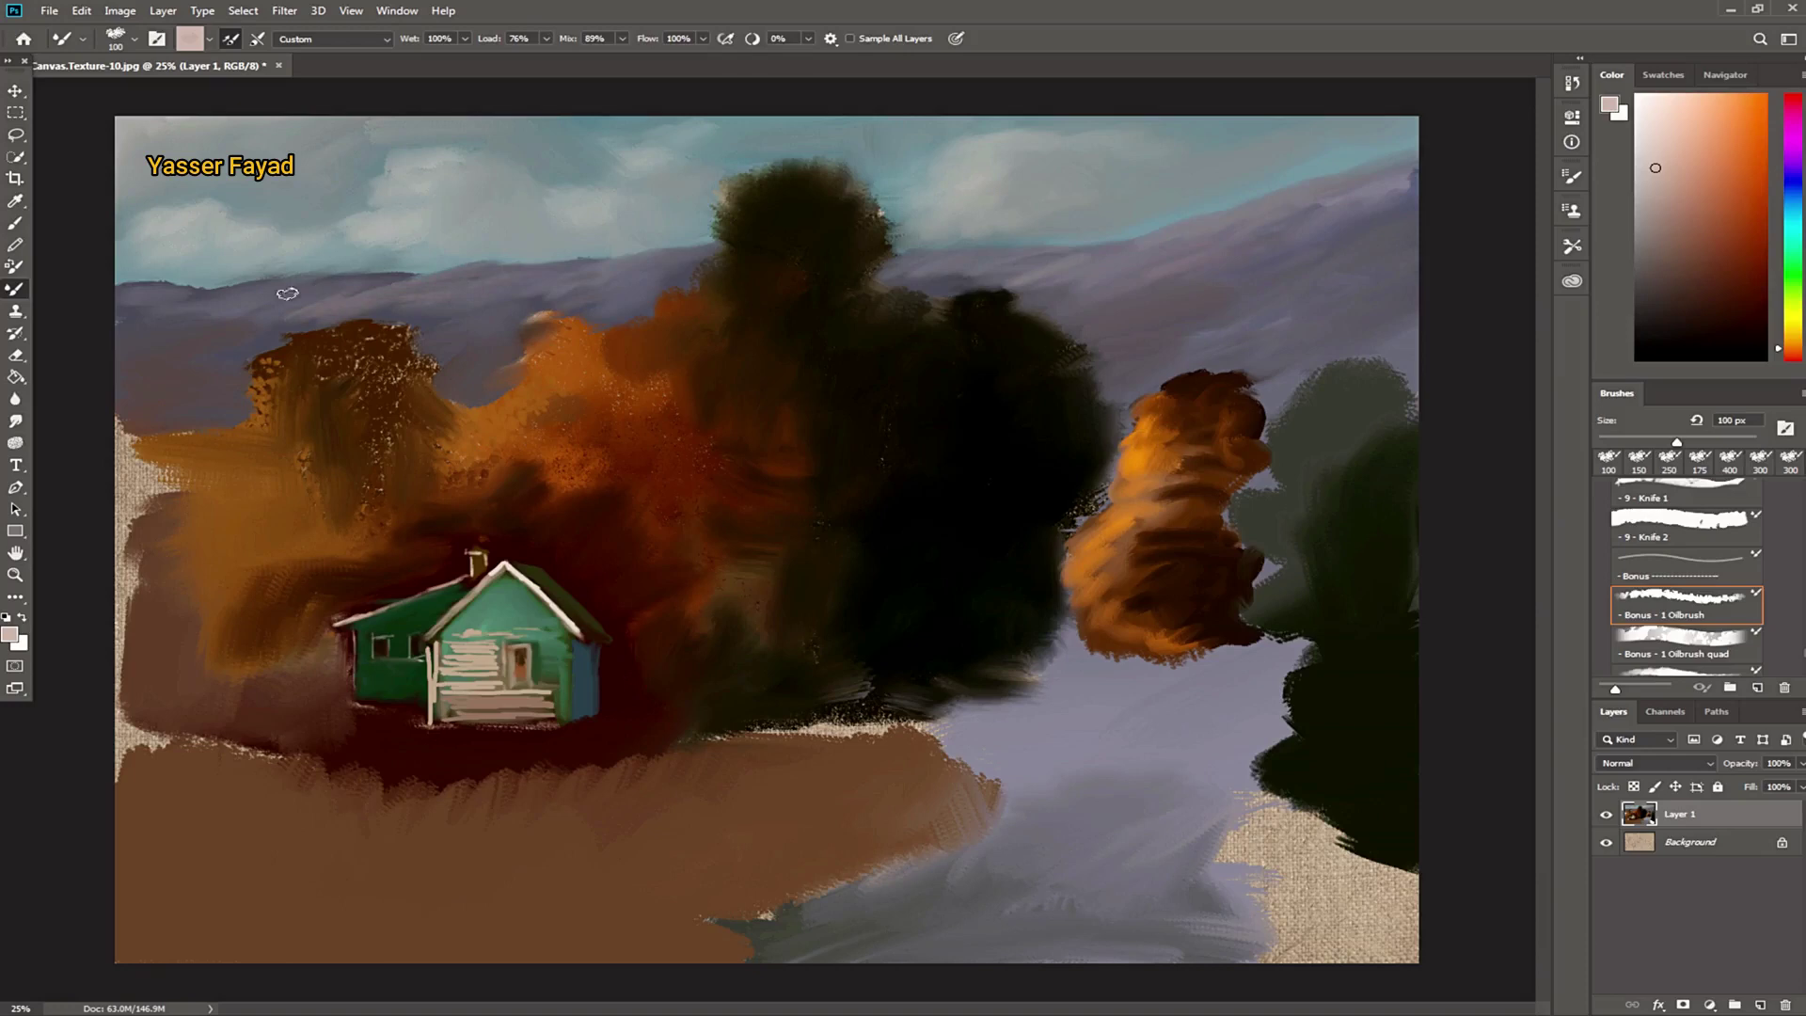
mouse_move(194, 319)
left_mouse_down()
mouse_move(246, 324)
mouse_move(122, 383)
left_mouse_up()
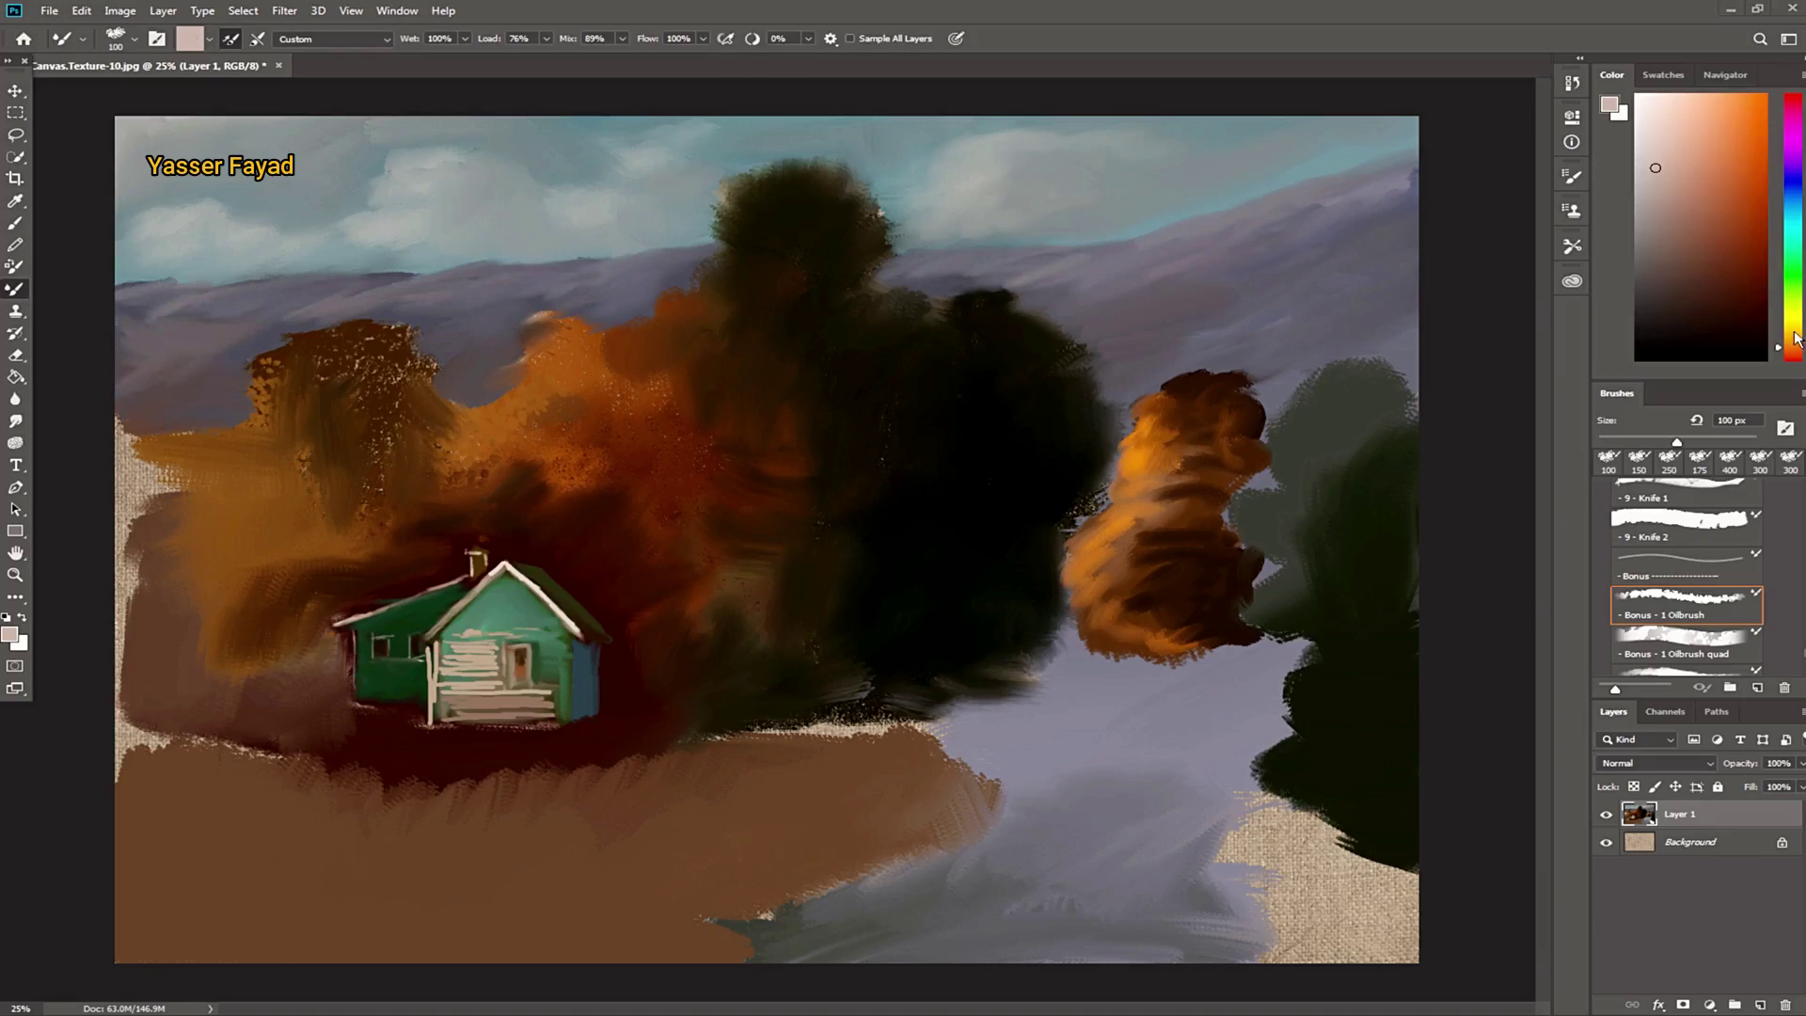
left_click_drag(1791, 335, 1802, 331)
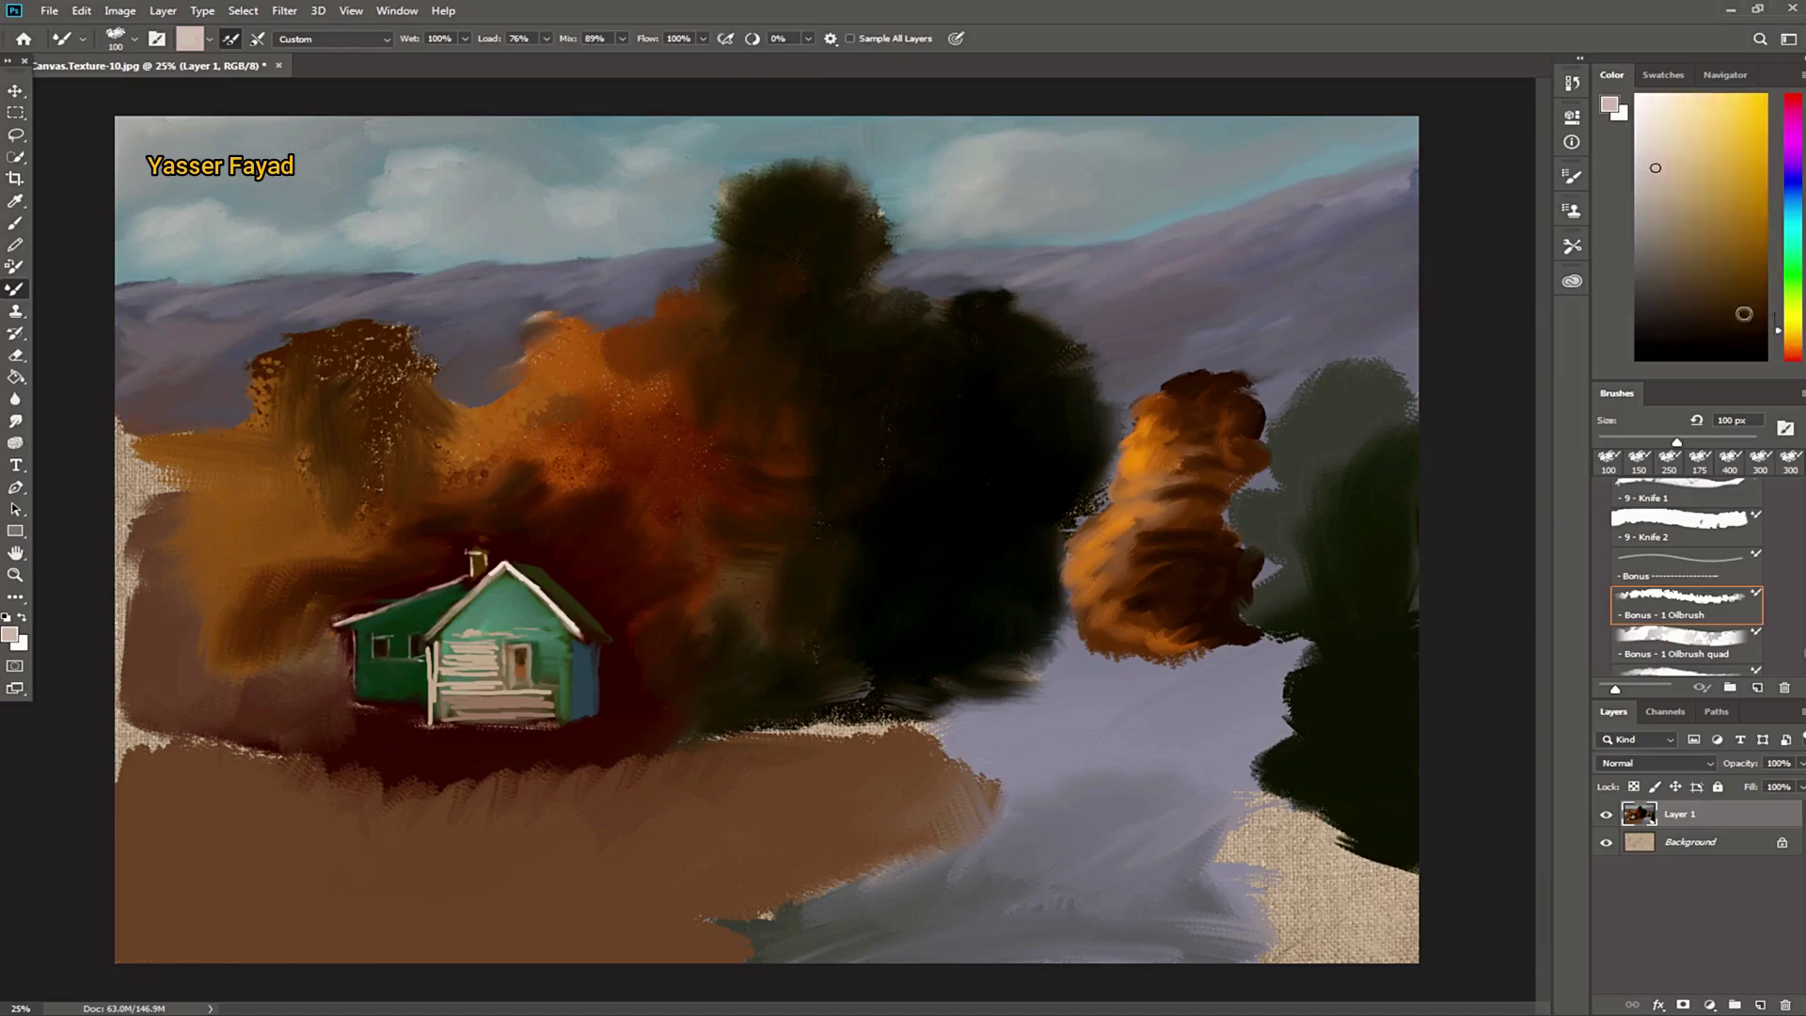
left_click(1677, 225)
left_click_drag(1131, 462, 1133, 419)
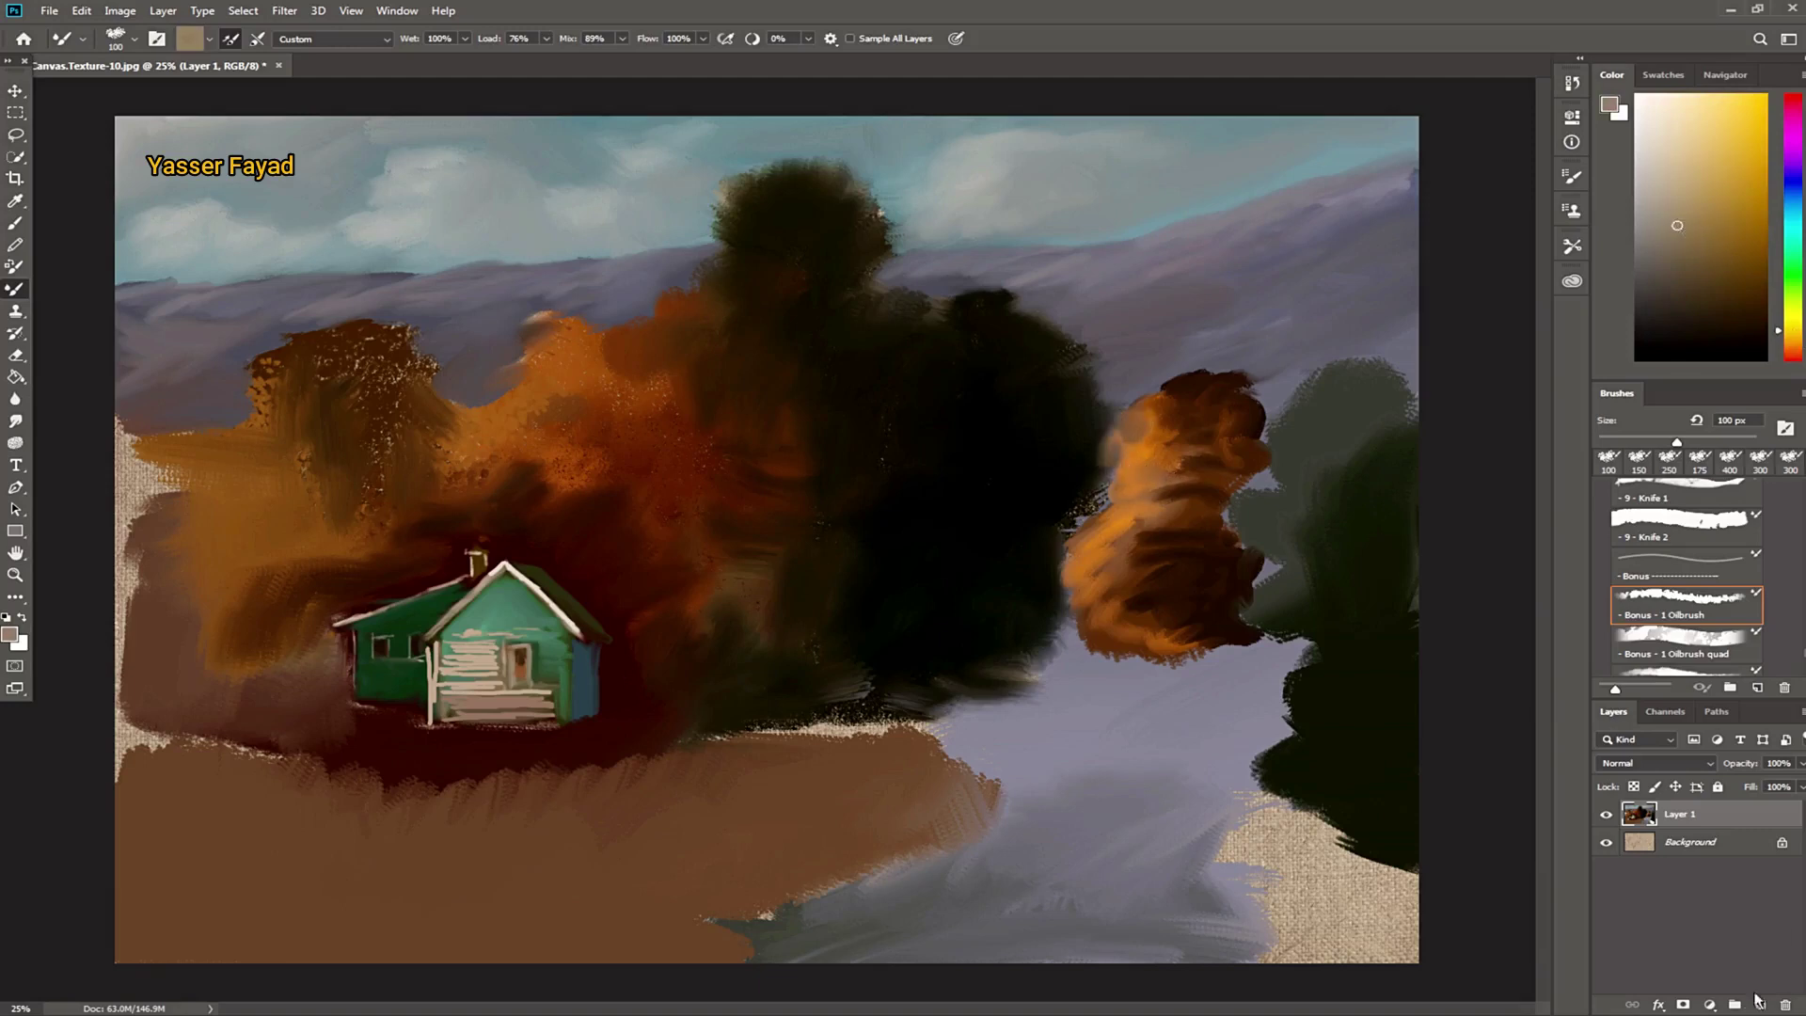
Step: On a new layer, paint tan and dark brown over the orange tree's upper-left
left_click(1757, 1001)
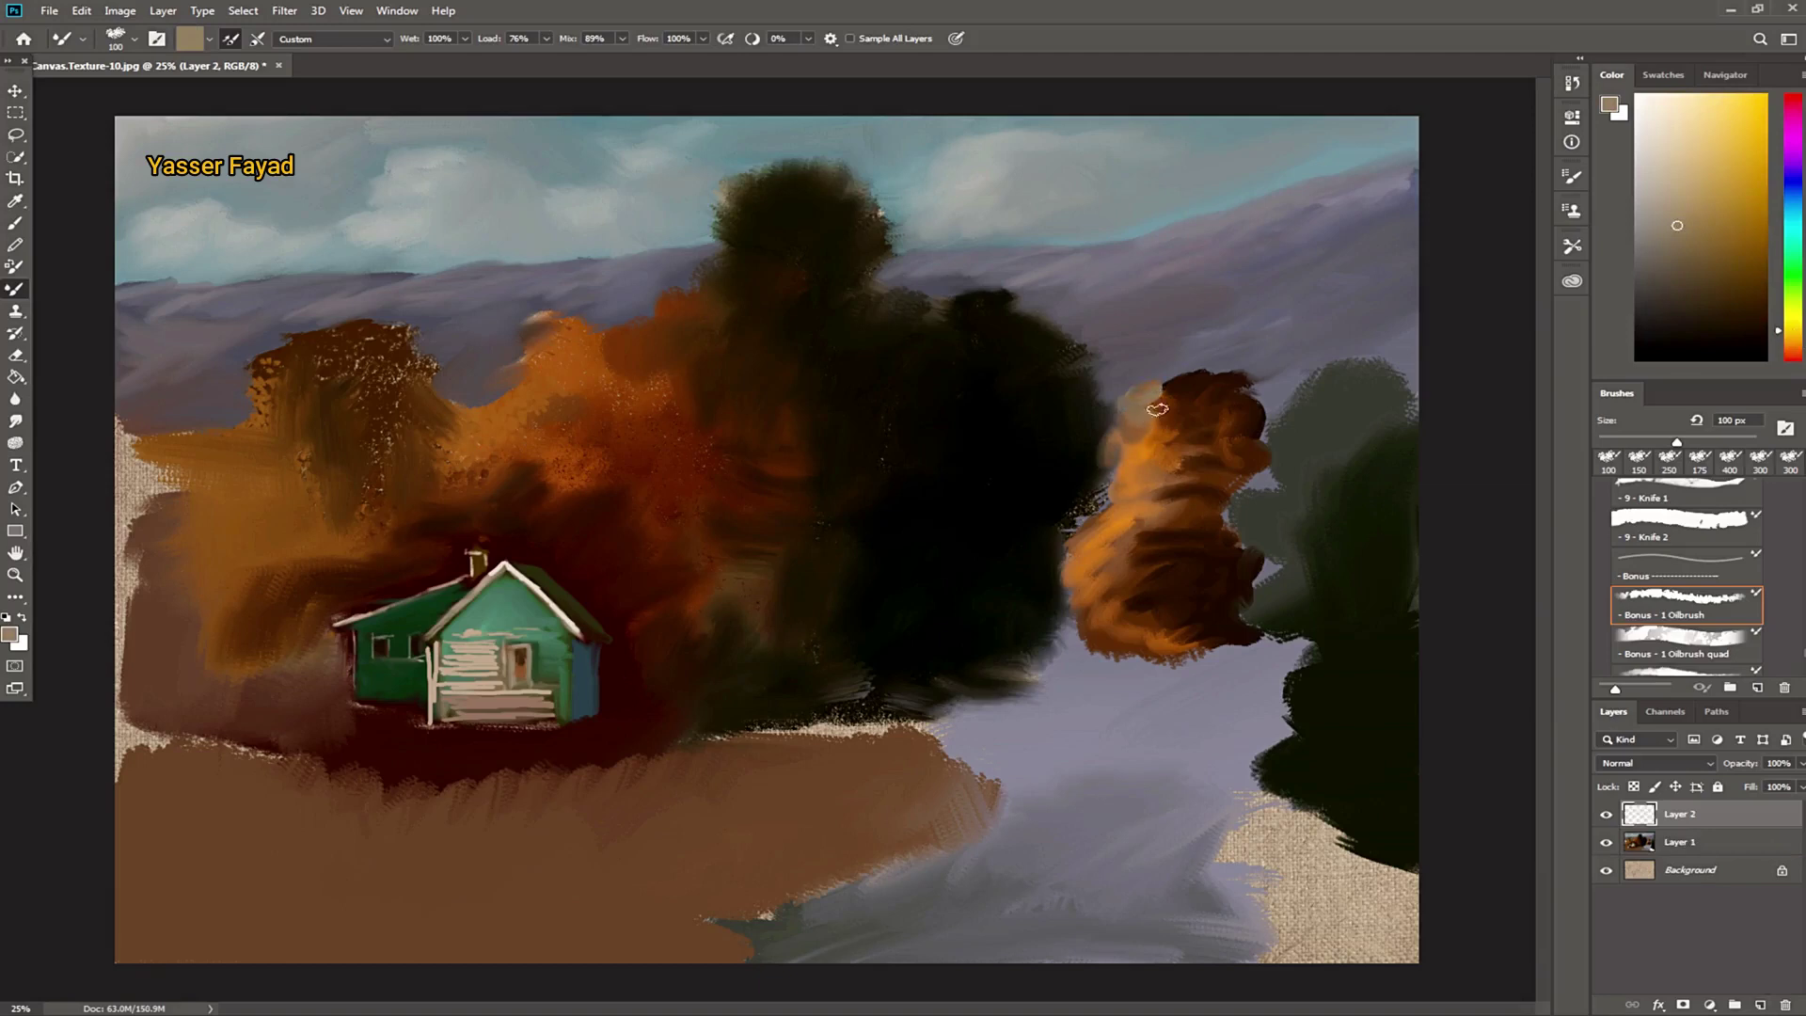
left_click_drag(1166, 414, 1181, 376)
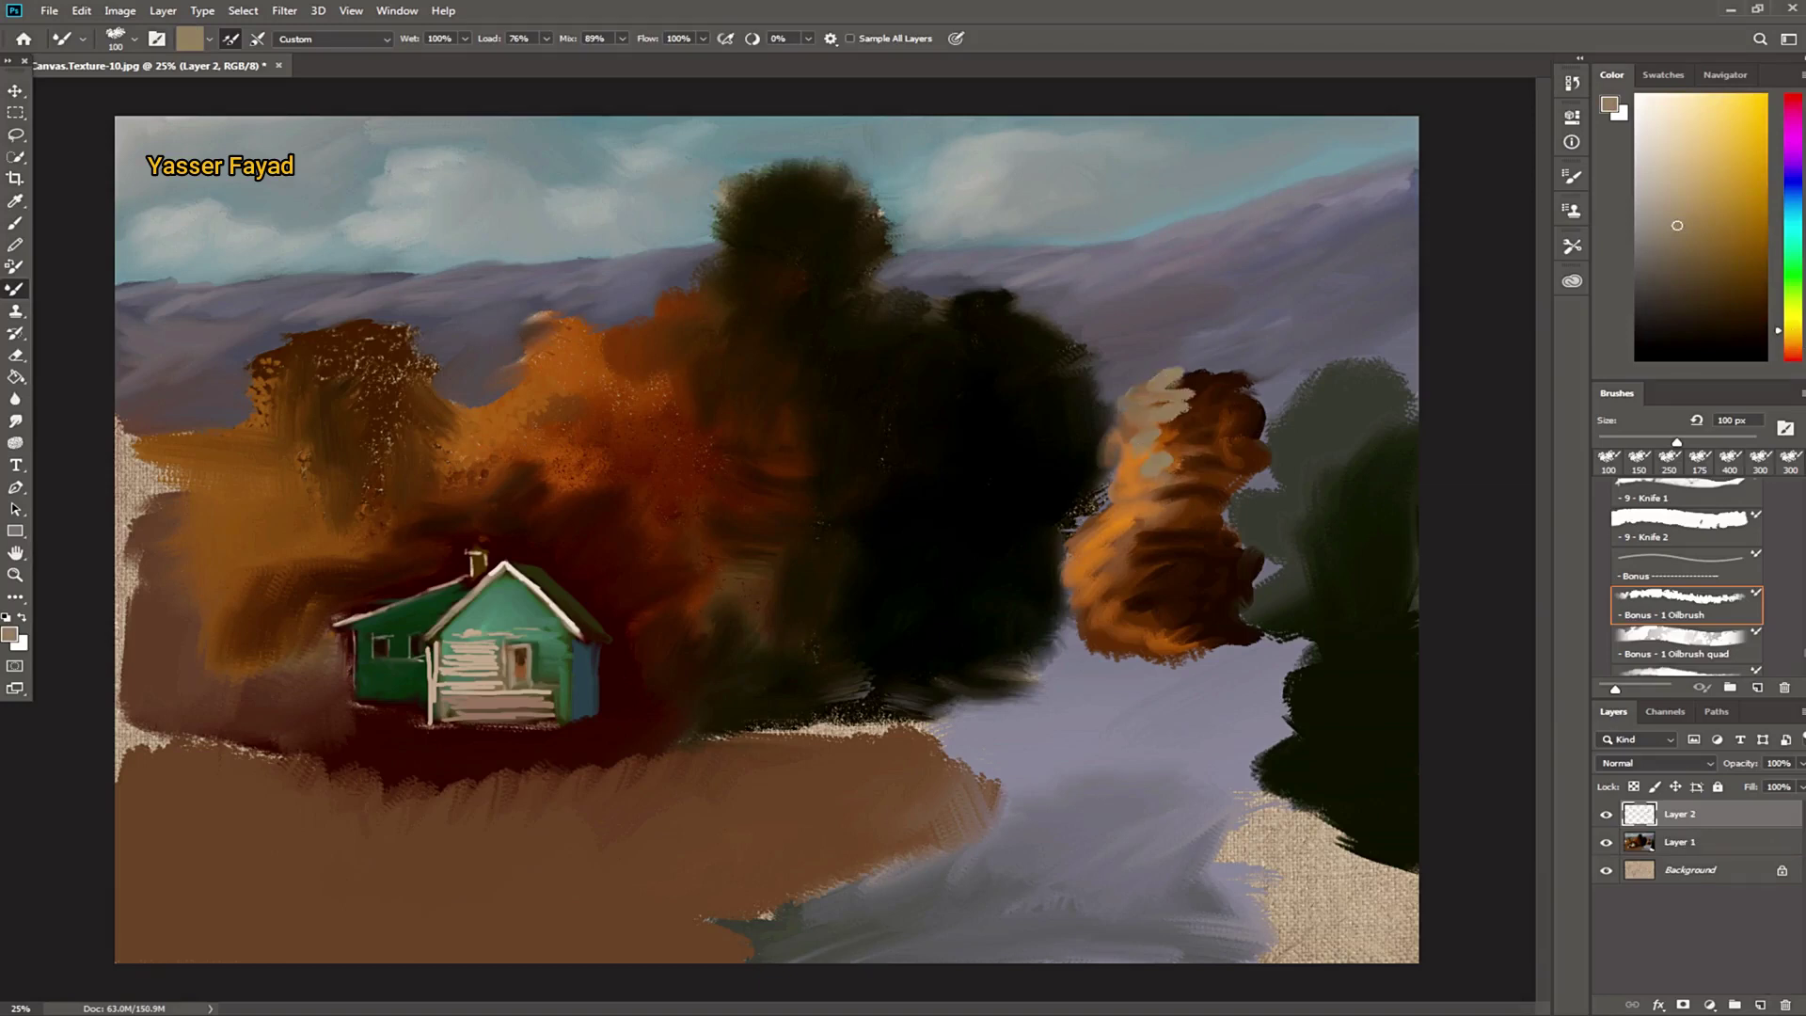
left_click(1749, 295)
mouse_move(1180, 433)
left_mouse_down()
mouse_move(1145, 442)
mouse_move(1188, 503)
left_mouse_up()
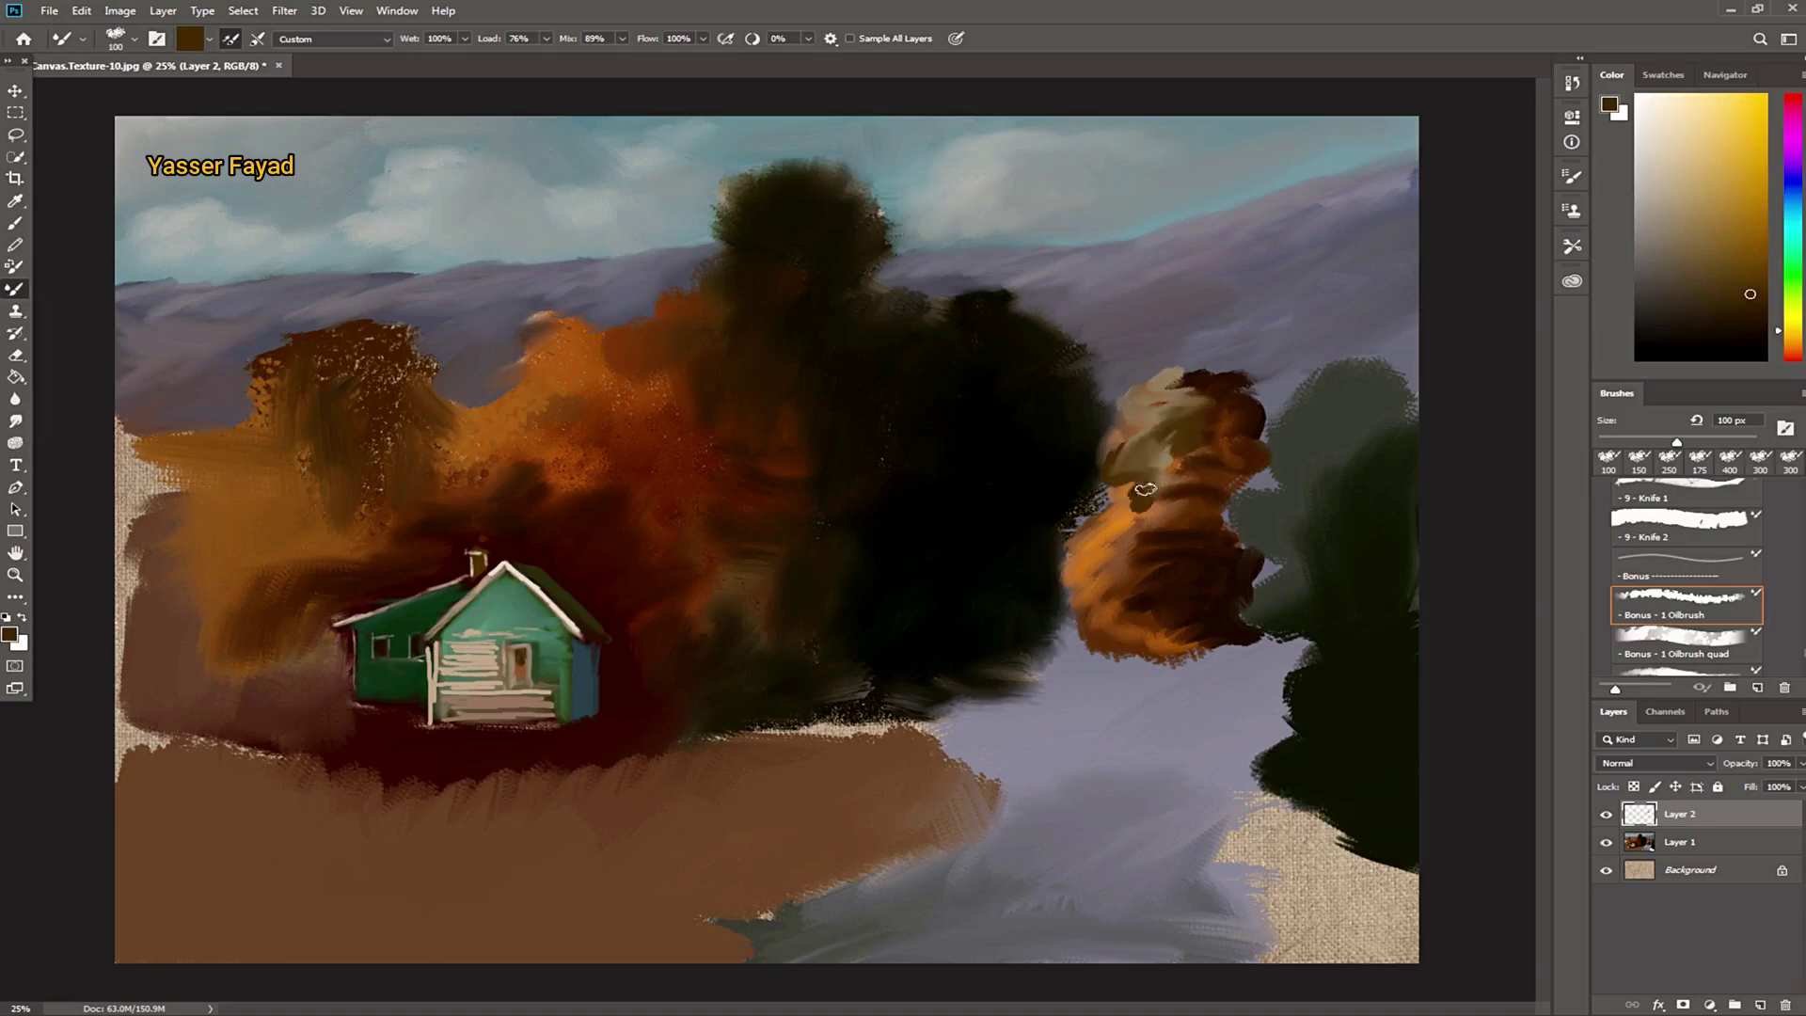
Step: Add dark speckled marks to the orange tree with the Abstract Painting 2 brush
scroll(1684, 565, "up", 3)
scroll(1683, 564, "up", 1)
scroll(1683, 565, "up", 2)
left_click(1704, 518)
mouse_move(1166, 503)
left_mouse_down()
mouse_move(1093, 579)
mouse_move(1077, 522)
mouse_move(1072, 611)
mouse_move(1167, 484)
mouse_move(1187, 489)
mouse_move(1105, 602)
mouse_move(1127, 616)
left_mouse_up()
Step: Add dark-brown strokes and ochre speckles to the tree with the Abstract Painting 1 brush
left_click(1743, 228)
scroll(1684, 564, "up", 2)
left_click(1684, 544)
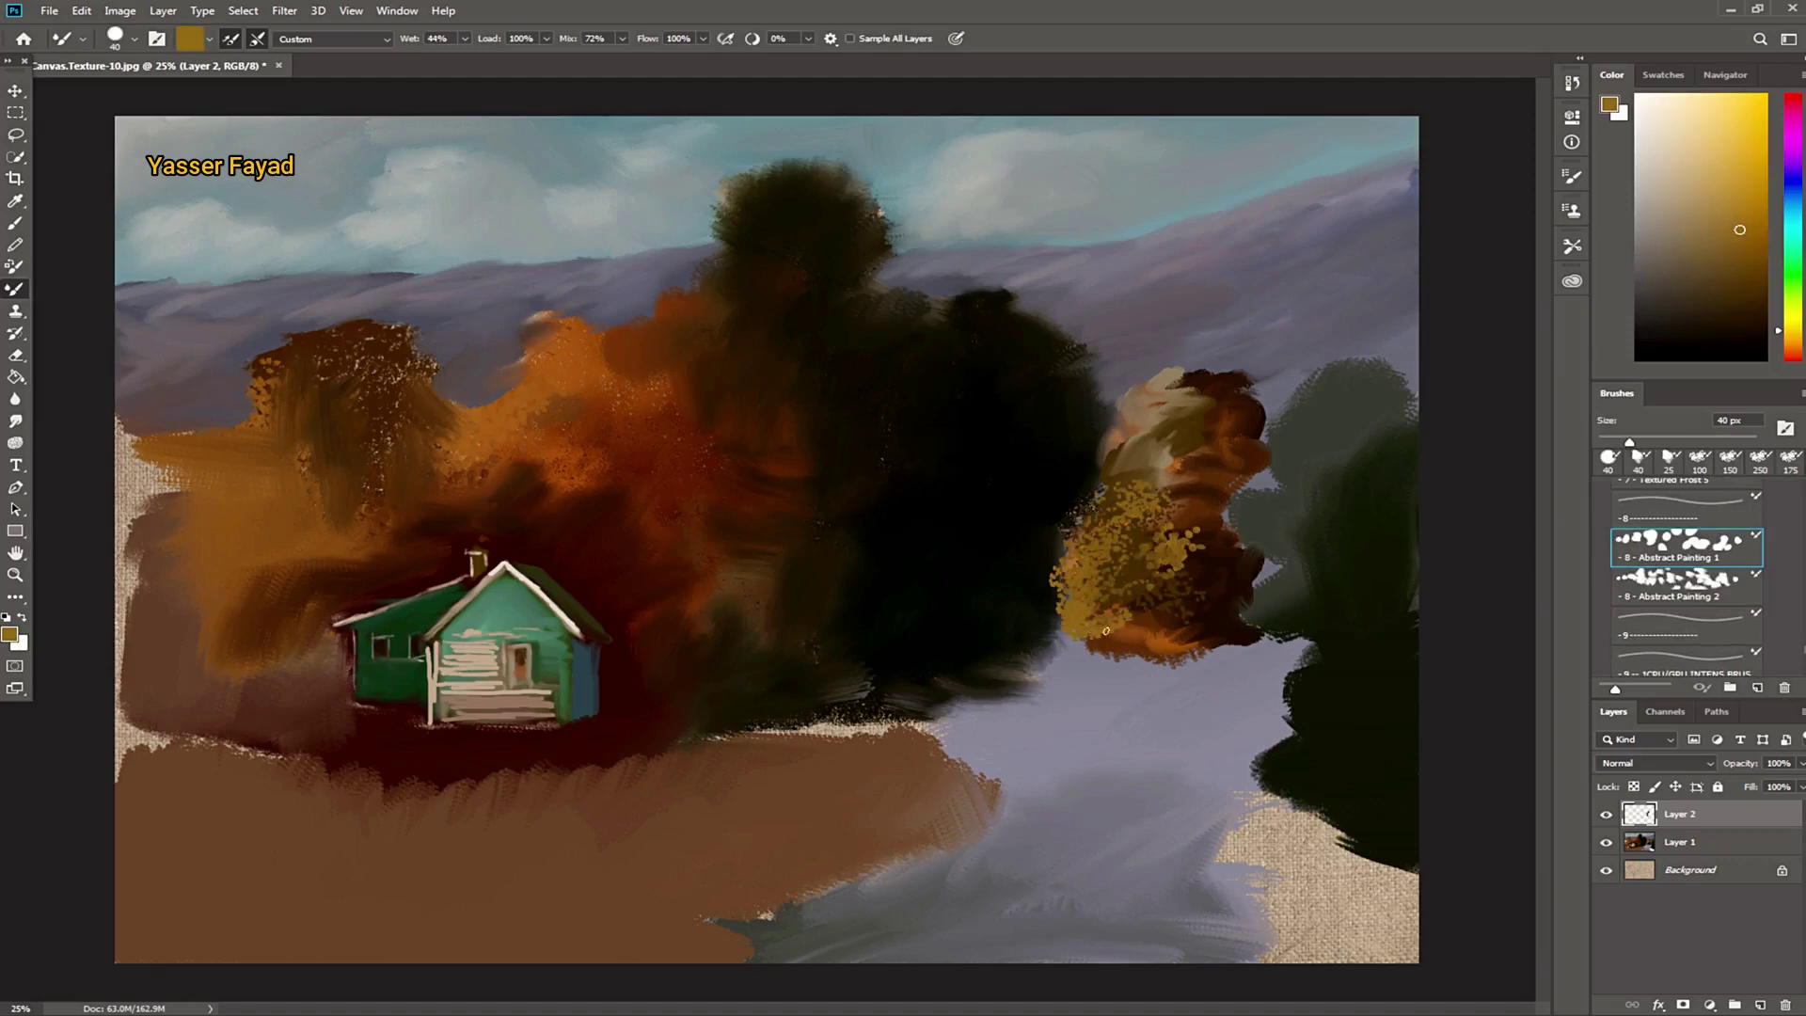
left_click(1171, 472, "alt")
mouse_move(1143, 503)
left_mouse_down()
mouse_move(1158, 465)
mouse_move(1171, 559)
mouse_move(1218, 561)
left_mouse_up()
left_click_drag(1214, 497, 1152, 461)
left_click(1199, 464, "alt")
left_click_drag(1118, 479, 1170, 499)
Step: With Textured Frost 5, lighten the tree top, shade its upper right, and spread ochre speckles below
key("comma")
key("comma")
mouse_move(1147, 517)
left_mouse_down()
mouse_move(1164, 512)
mouse_move(1141, 443)
mouse_move(1176, 419)
mouse_move(1130, 418)
mouse_move(1223, 470)
mouse_move(1243, 449)
mouse_move(1180, 469)
left_mouse_up()
left_click(1237, 442, "alt")
mouse_move(1218, 395)
left_mouse_down()
mouse_move(1138, 381)
mouse_move(1115, 414)
mouse_move(1129, 456)
mouse_move(1214, 512)
mouse_move(1116, 528)
mouse_move(1096, 621)
mouse_move(1058, 587)
mouse_move(1054, 611)
mouse_move(1060, 592)
mouse_move(984, 615)
mouse_move(1056, 612)
mouse_move(1000, 625)
mouse_move(1024, 633)
mouse_move(1082, 601)
mouse_move(1080, 628)
mouse_move(1132, 605)
mouse_move(1213, 663)
mouse_move(1260, 663)
mouse_move(1185, 696)
mouse_move(1302, 709)
mouse_move(1215, 697)
mouse_move(1185, 648)
mouse_move(1289, 640)
left_mouse_up()
left_click(1140, 583, "alt")
left_click(1251, 610, "alt")
left_click(1345, 658, "alt")
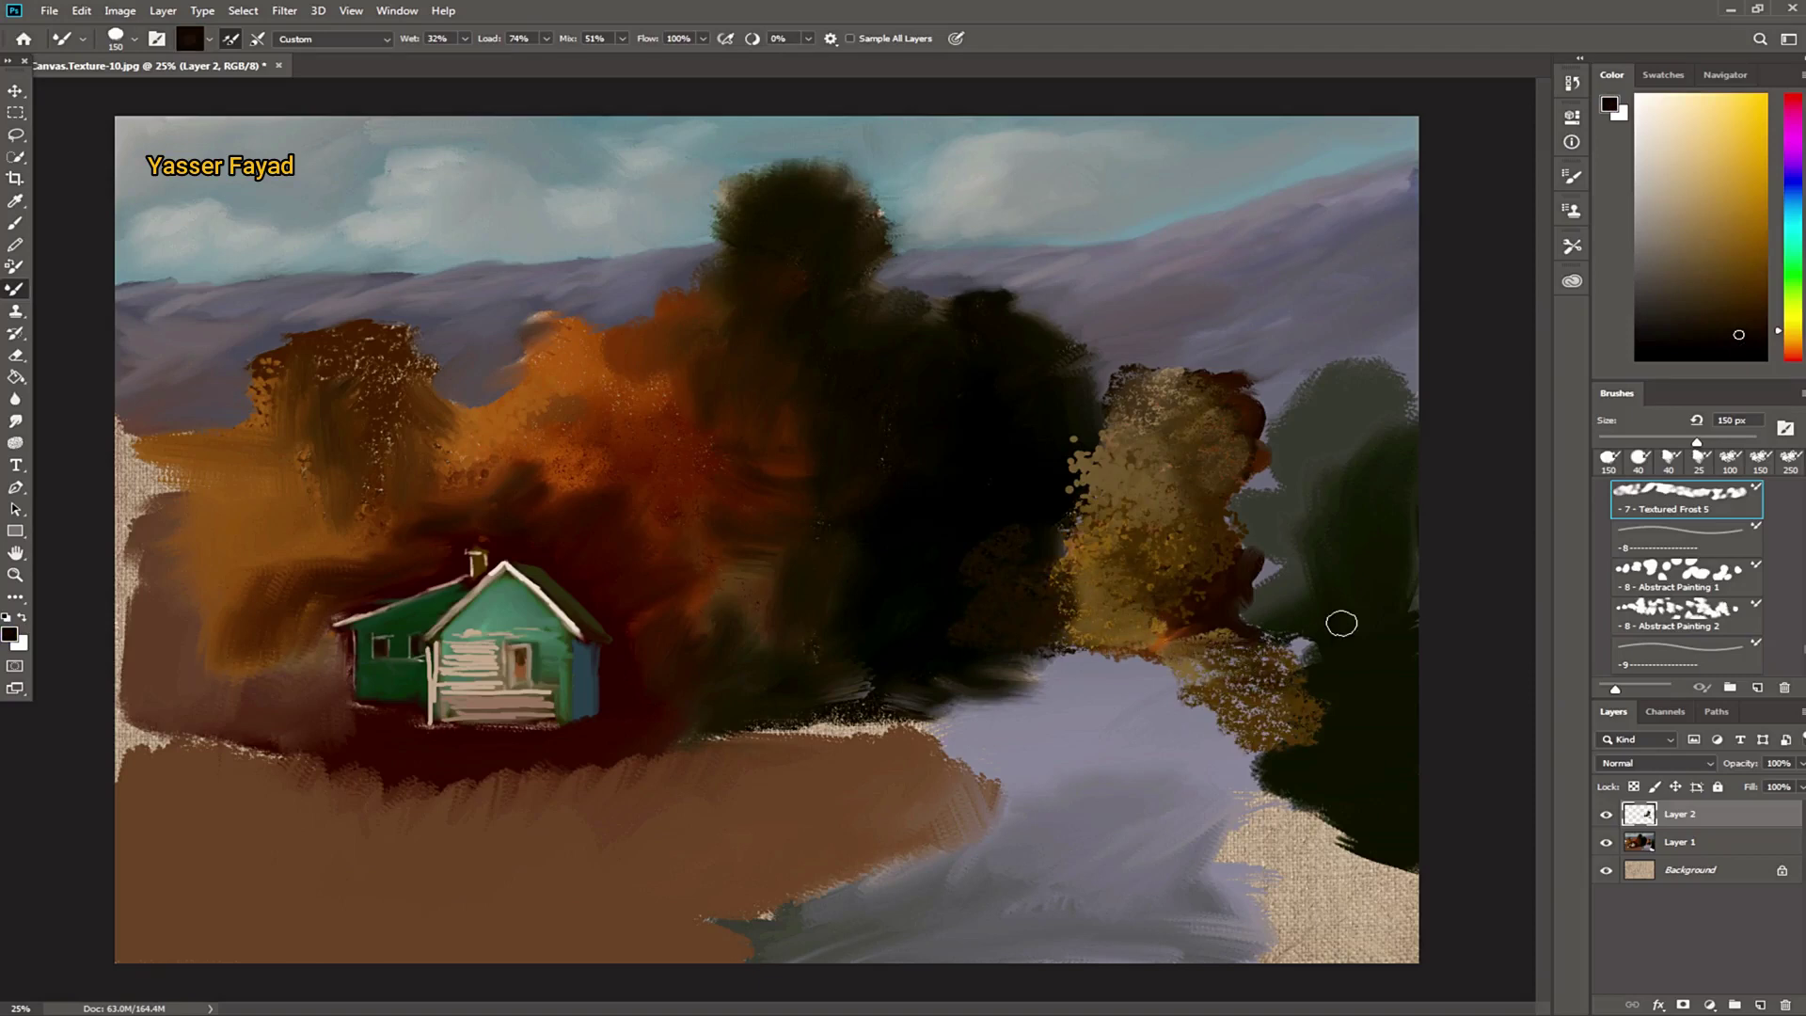
scroll(1684, 583, "up", 5)
Step: Paint dark brown along the river edge with a 250 px Diffuse Oilbrush v2
left_click(1684, 617)
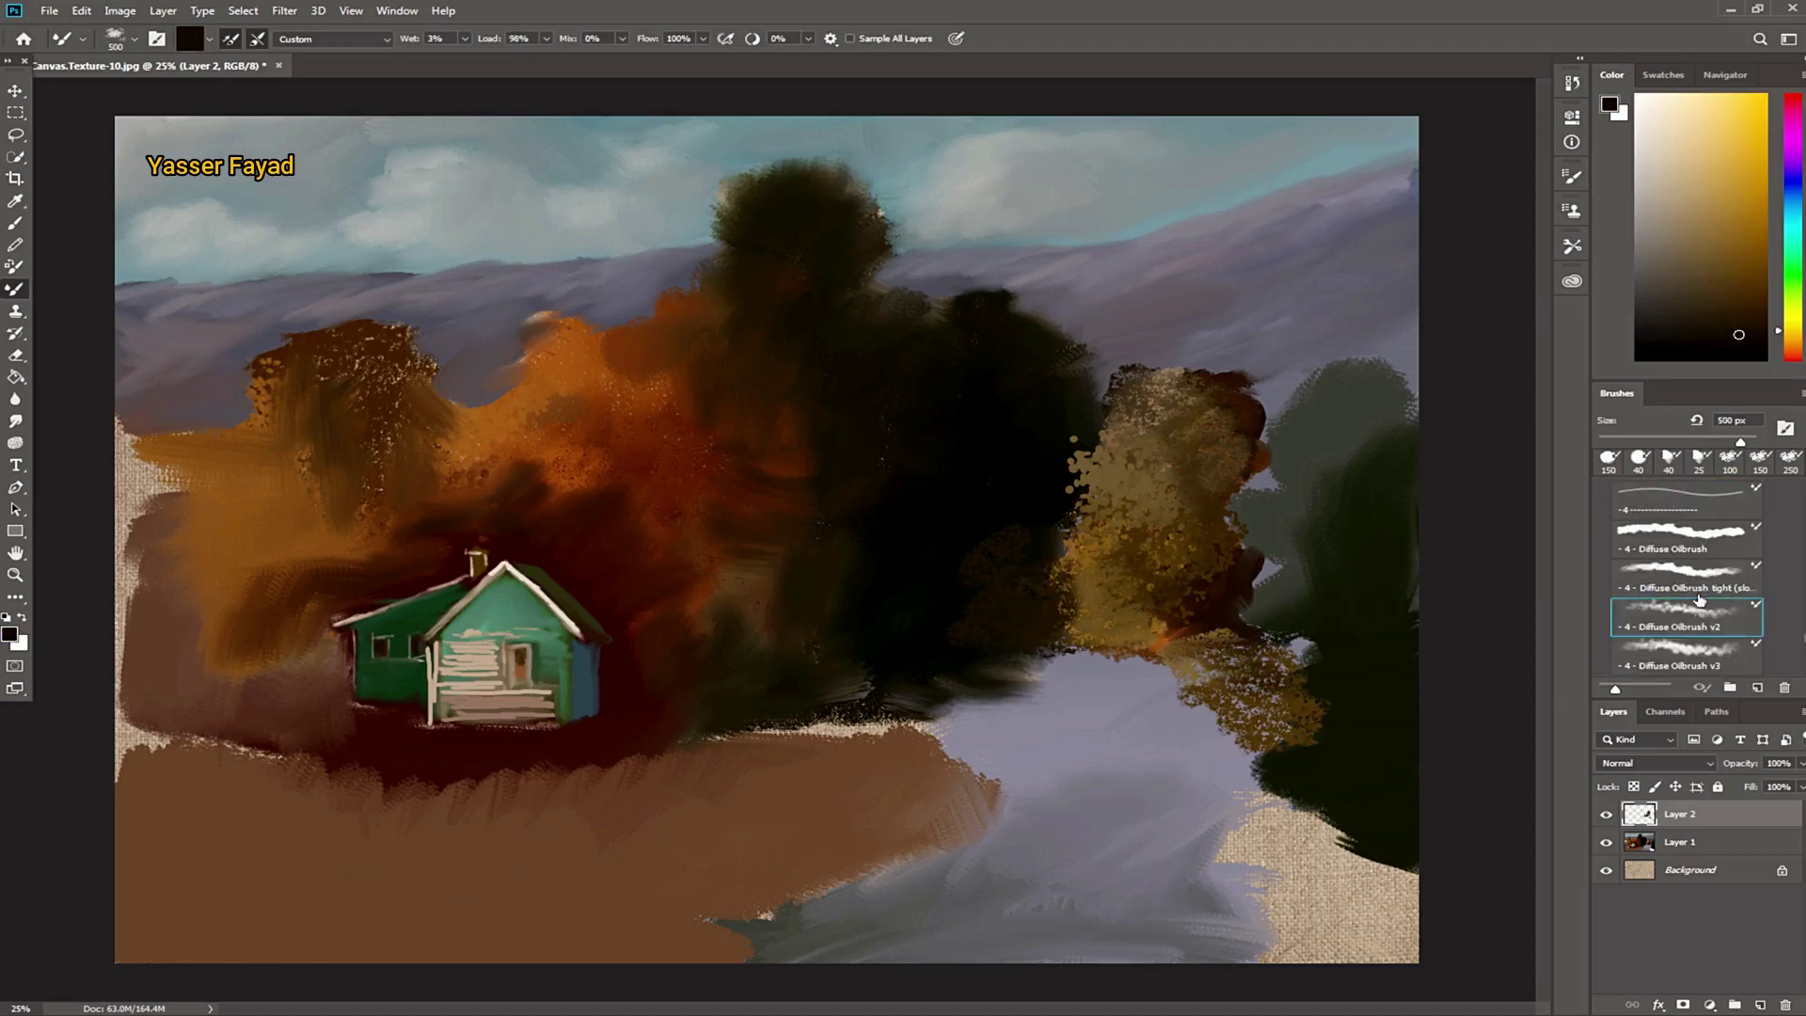
left_click_drag(1213, 673, 1302, 658)
key("bracketleft")
key("bracketleft")
key("bracketleft")
mouse_move(1200, 636)
left_mouse_down()
mouse_move(1193, 685)
mouse_move(1246, 729)
mouse_move(1290, 827)
mouse_move(1390, 870)
mouse_move(1380, 831)
left_mouse_up()
left_click(1746, 281)
left_click(1718, 305)
mouse_move(1039, 663)
left_mouse_down()
mouse_move(1032, 701)
mouse_move(978, 725)
mouse_move(865, 710)
mouse_move(969, 747)
mouse_move(978, 766)
mouse_move(942, 743)
mouse_move(978, 799)
mouse_move(931, 842)
mouse_move(697, 942)
mouse_move(605, 941)
mouse_move(752, 898)
left_mouse_up()
Step: Paint a golden-brown band across the ground below the house
left_click(1760, 288)
left_click(1731, 254)
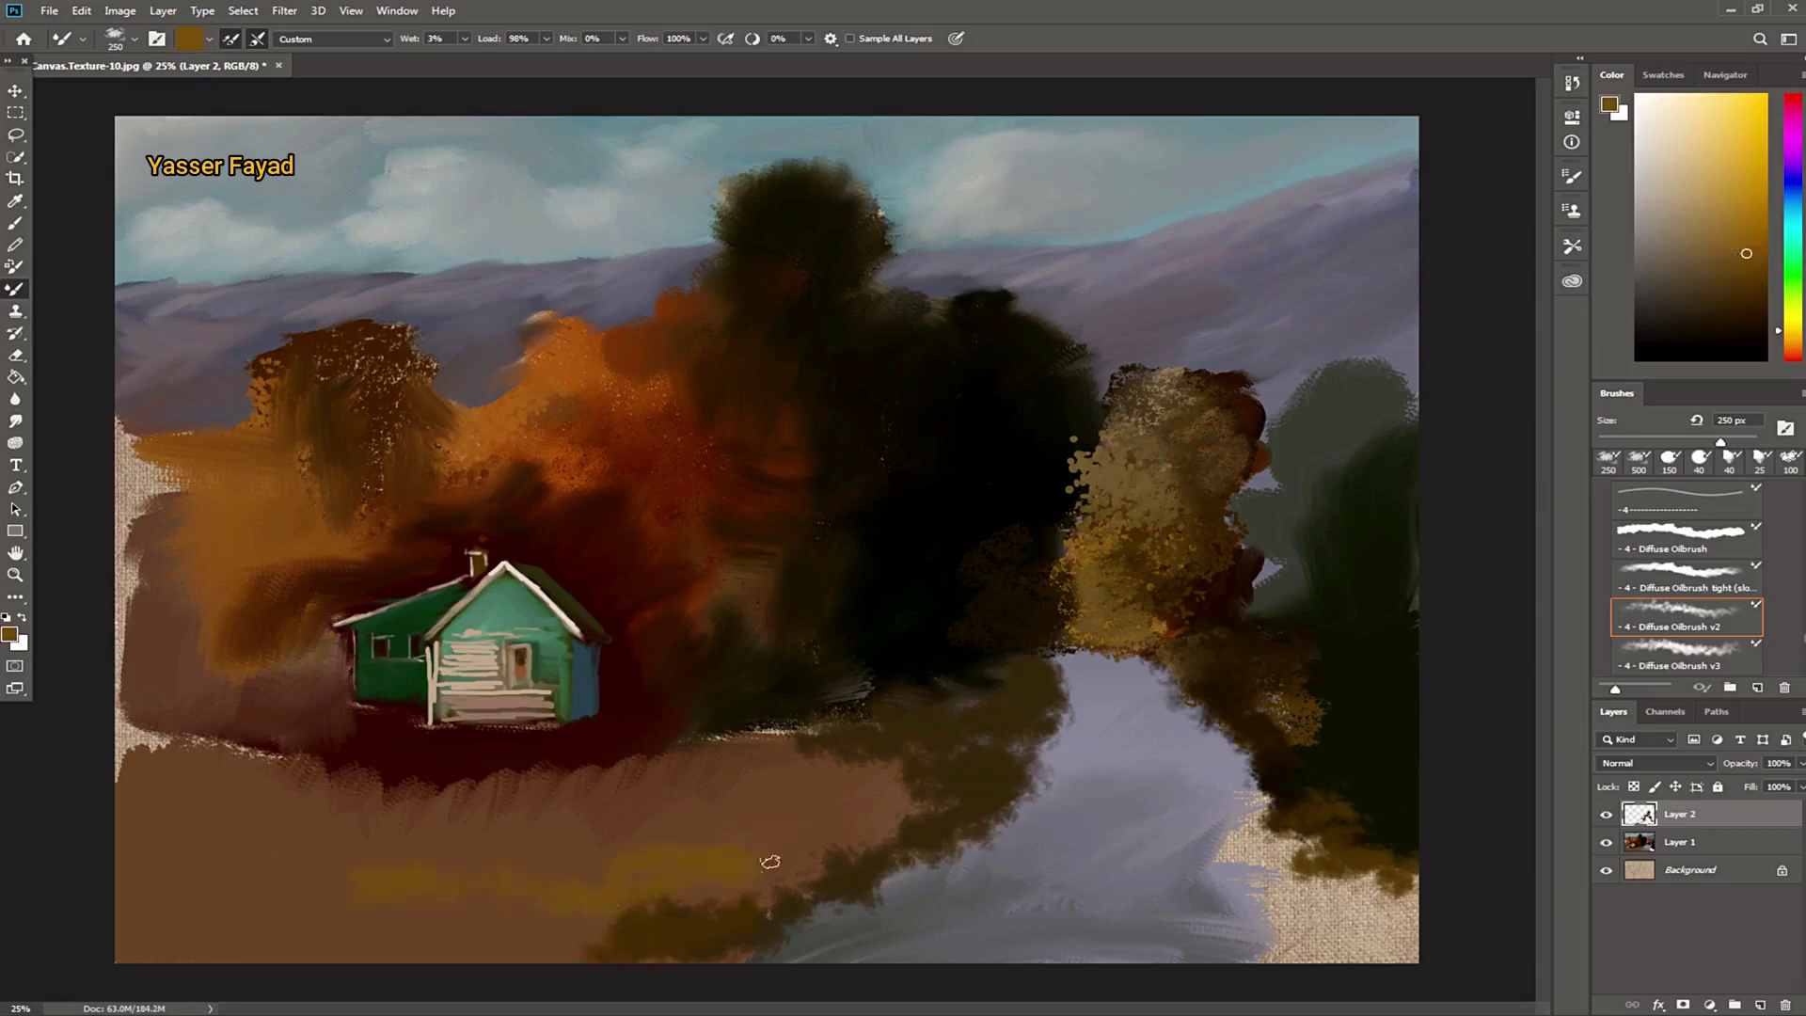
mouse_move(794, 815)
left_mouse_down()
mouse_move(490, 785)
mouse_move(275, 795)
left_mouse_up()
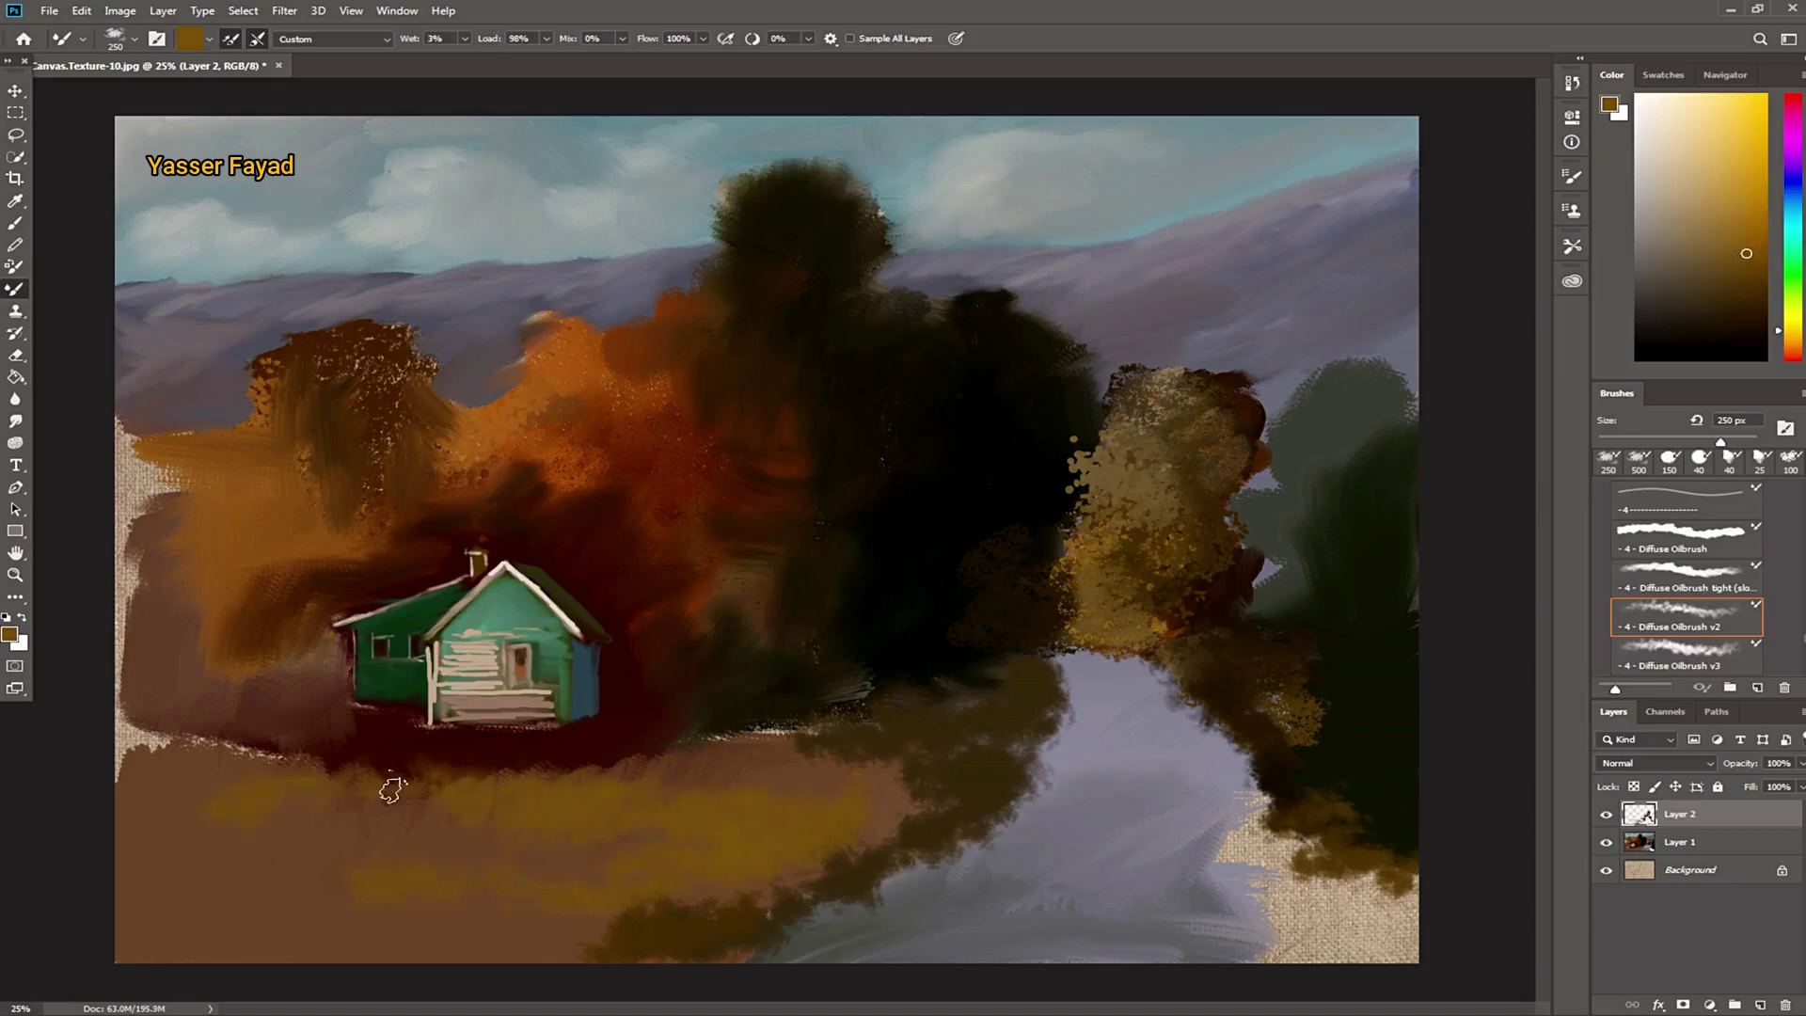
left_click(1695, 301)
Step: Add dark brown reflections to the lower water, then paint grey-blue across the river's right side
mouse_move(1223, 935)
left_mouse_down()
mouse_move(1160, 926)
mouse_move(1162, 866)
mouse_move(1002, 926)
left_mouse_up()
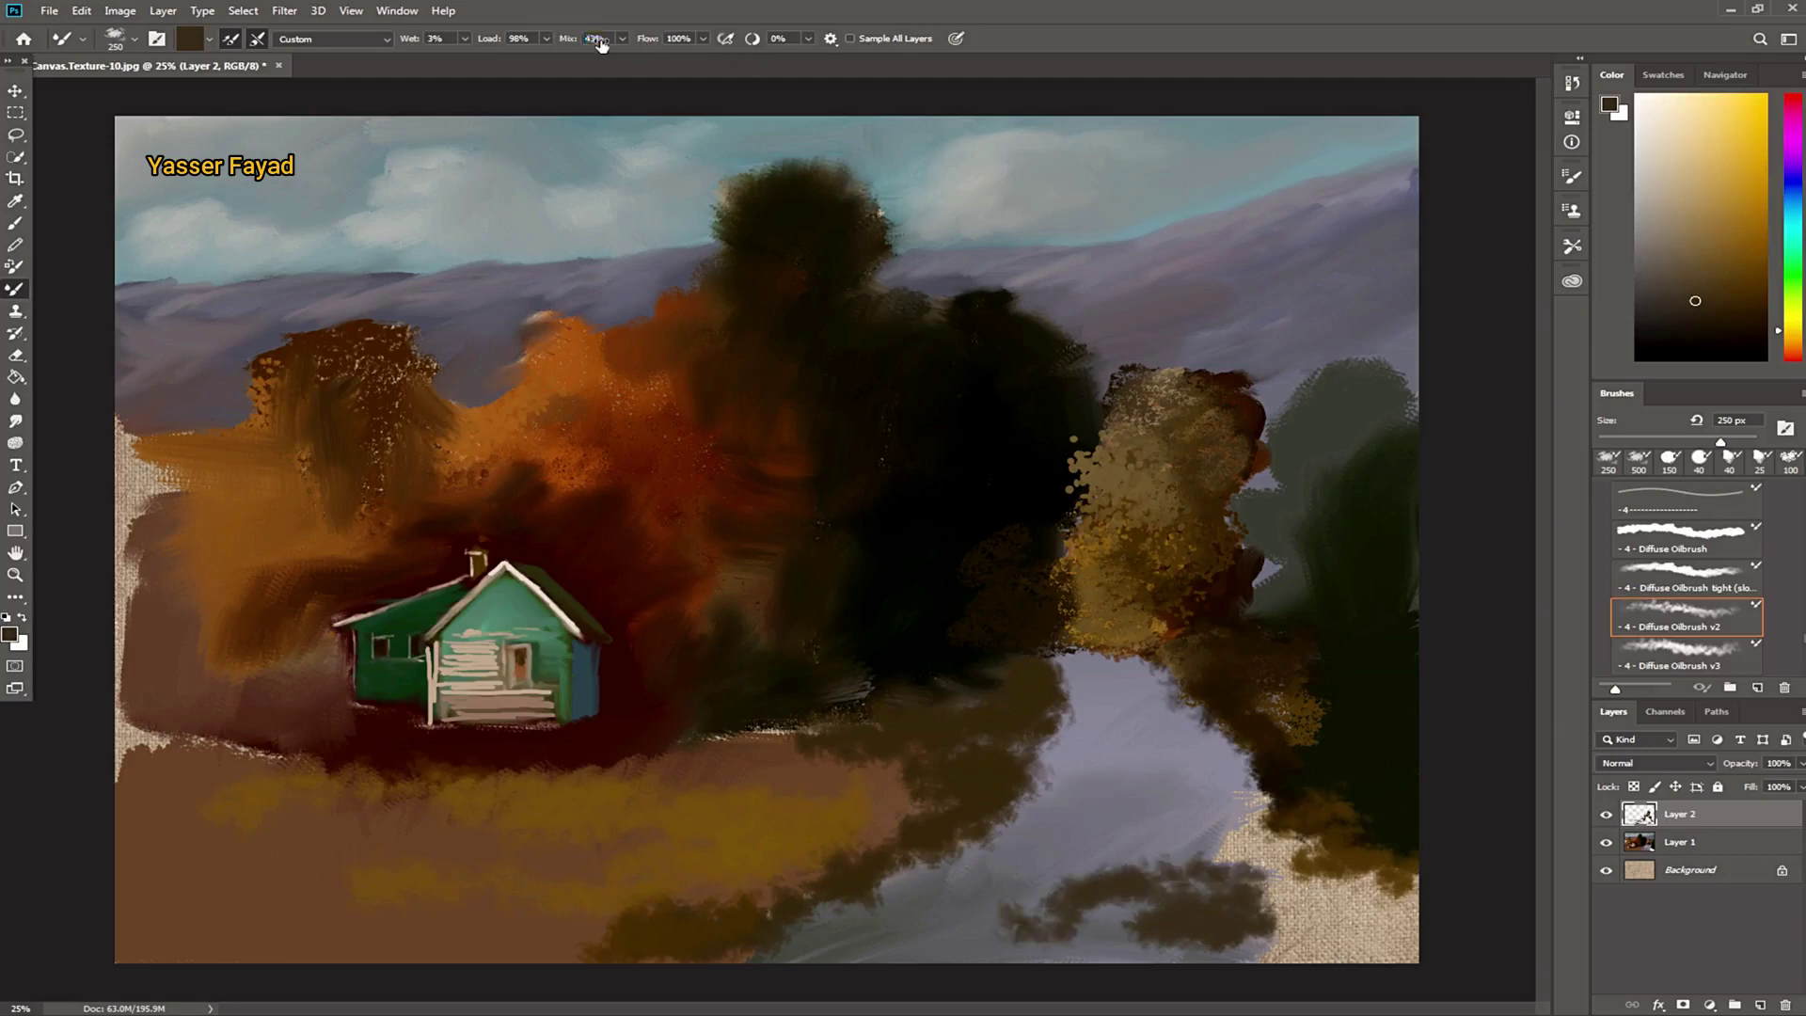
mouse_move(1166, 884)
left_mouse_down()
mouse_move(1195, 827)
mouse_move(1181, 866)
mouse_move(915, 941)
mouse_move(871, 919)
mouse_move(1035, 945)
mouse_move(1166, 935)
left_mouse_up()
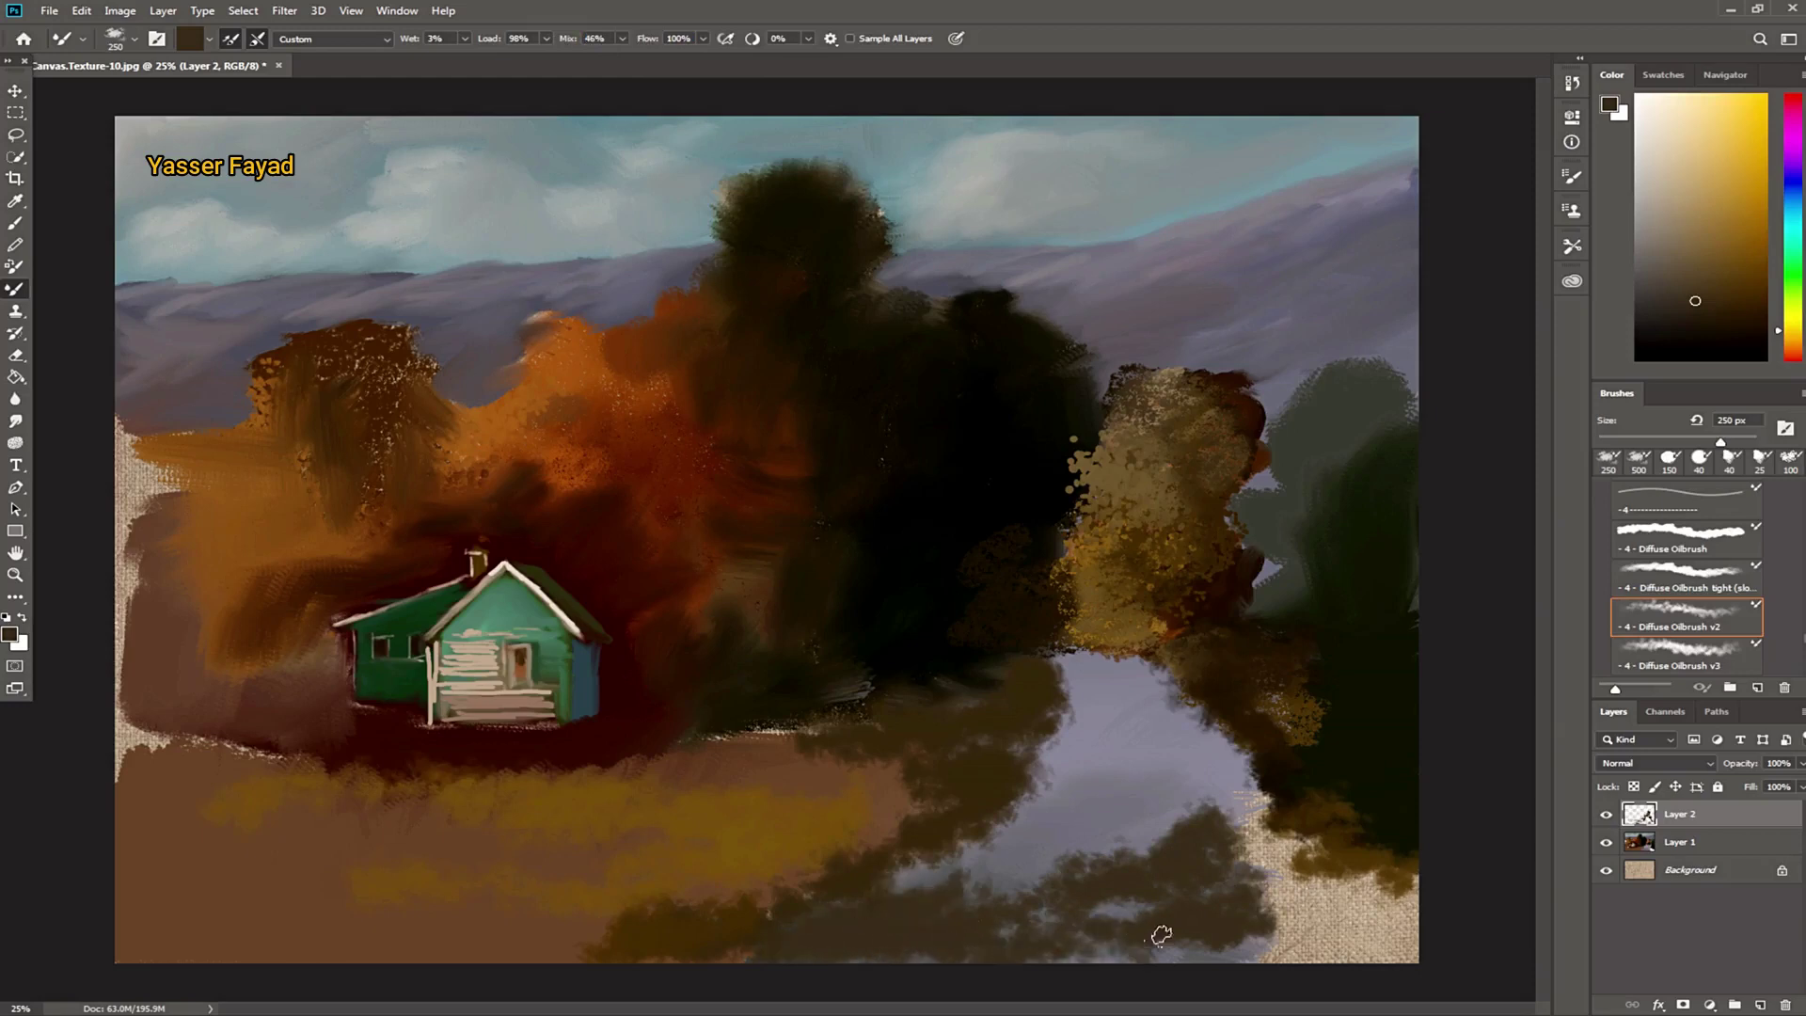
left_click(1800, 209)
left_click(1668, 264)
mouse_move(1063, 852)
left_mouse_down()
mouse_move(969, 870)
mouse_move(933, 901)
mouse_move(1039, 855)
mouse_move(1088, 871)
mouse_move(1193, 855)
mouse_move(1223, 769)
mouse_move(1040, 855)
mouse_move(1032, 819)
mouse_move(968, 919)
mouse_move(875, 915)
mouse_move(839, 936)
mouse_move(945, 941)
left_mouse_up()
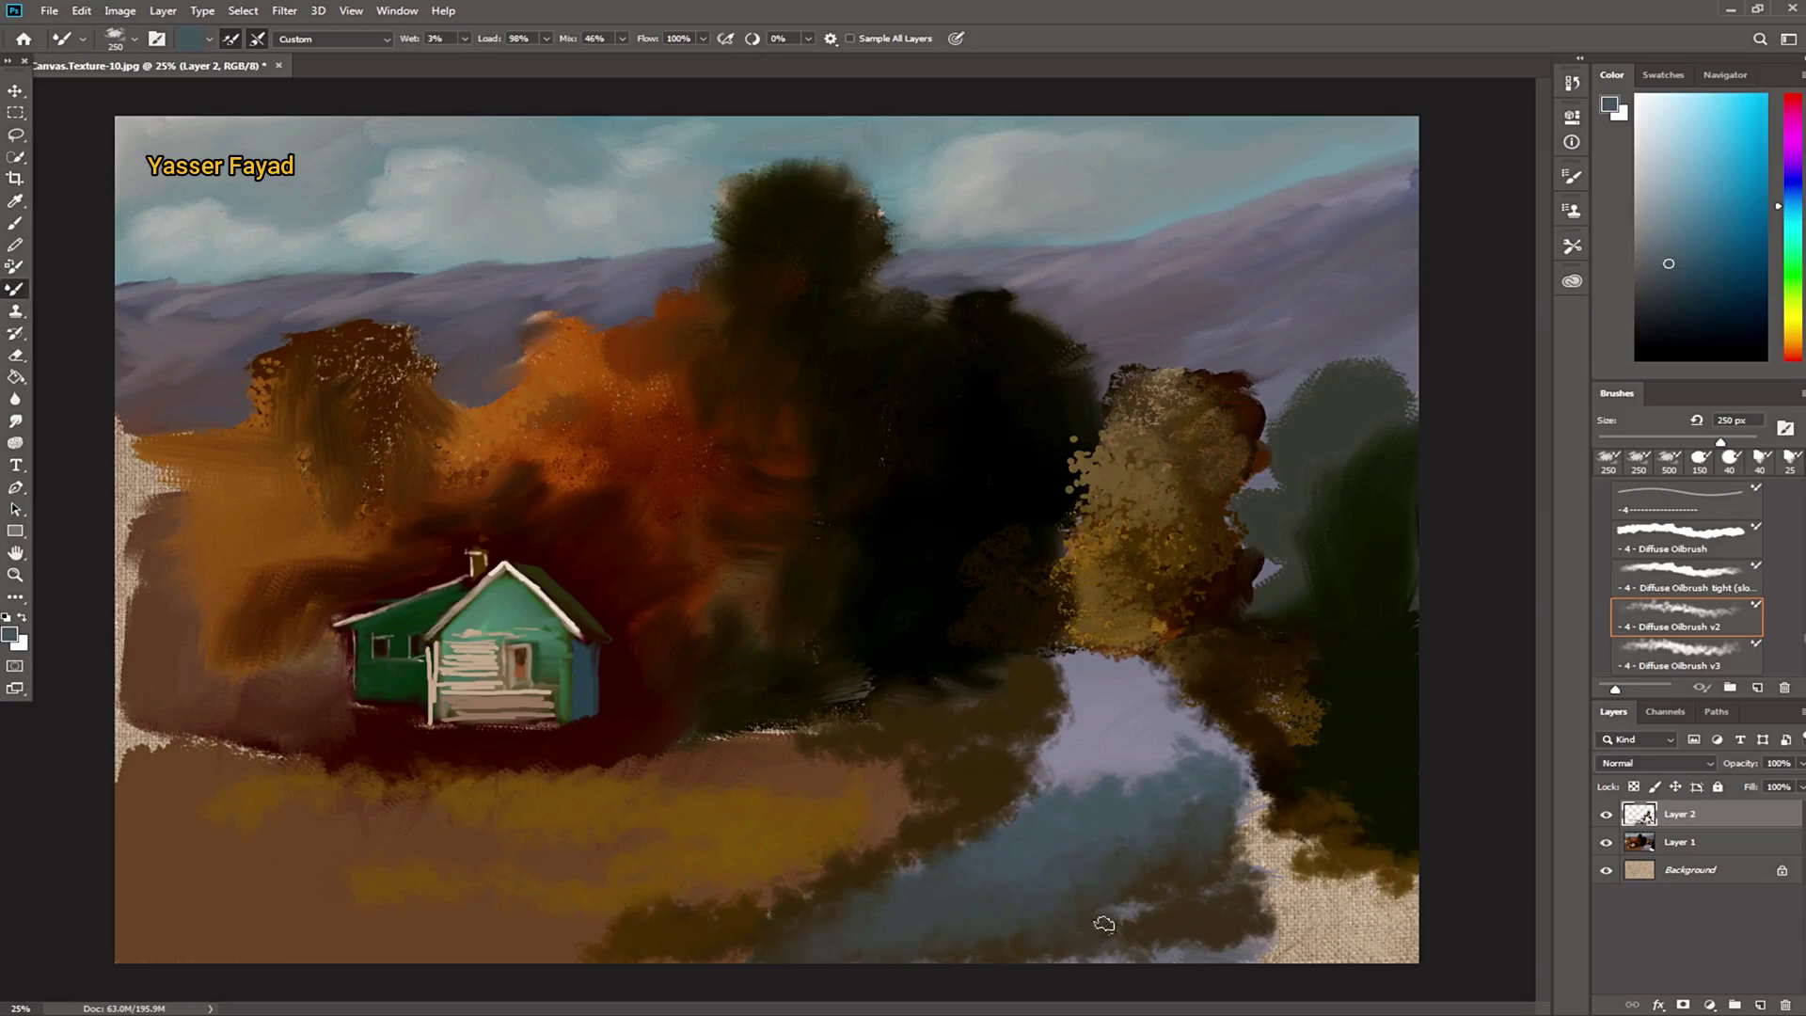
mouse_move(1222, 779)
left_mouse_down()
mouse_move(1223, 866)
mouse_move(1250, 935)
left_mouse_up()
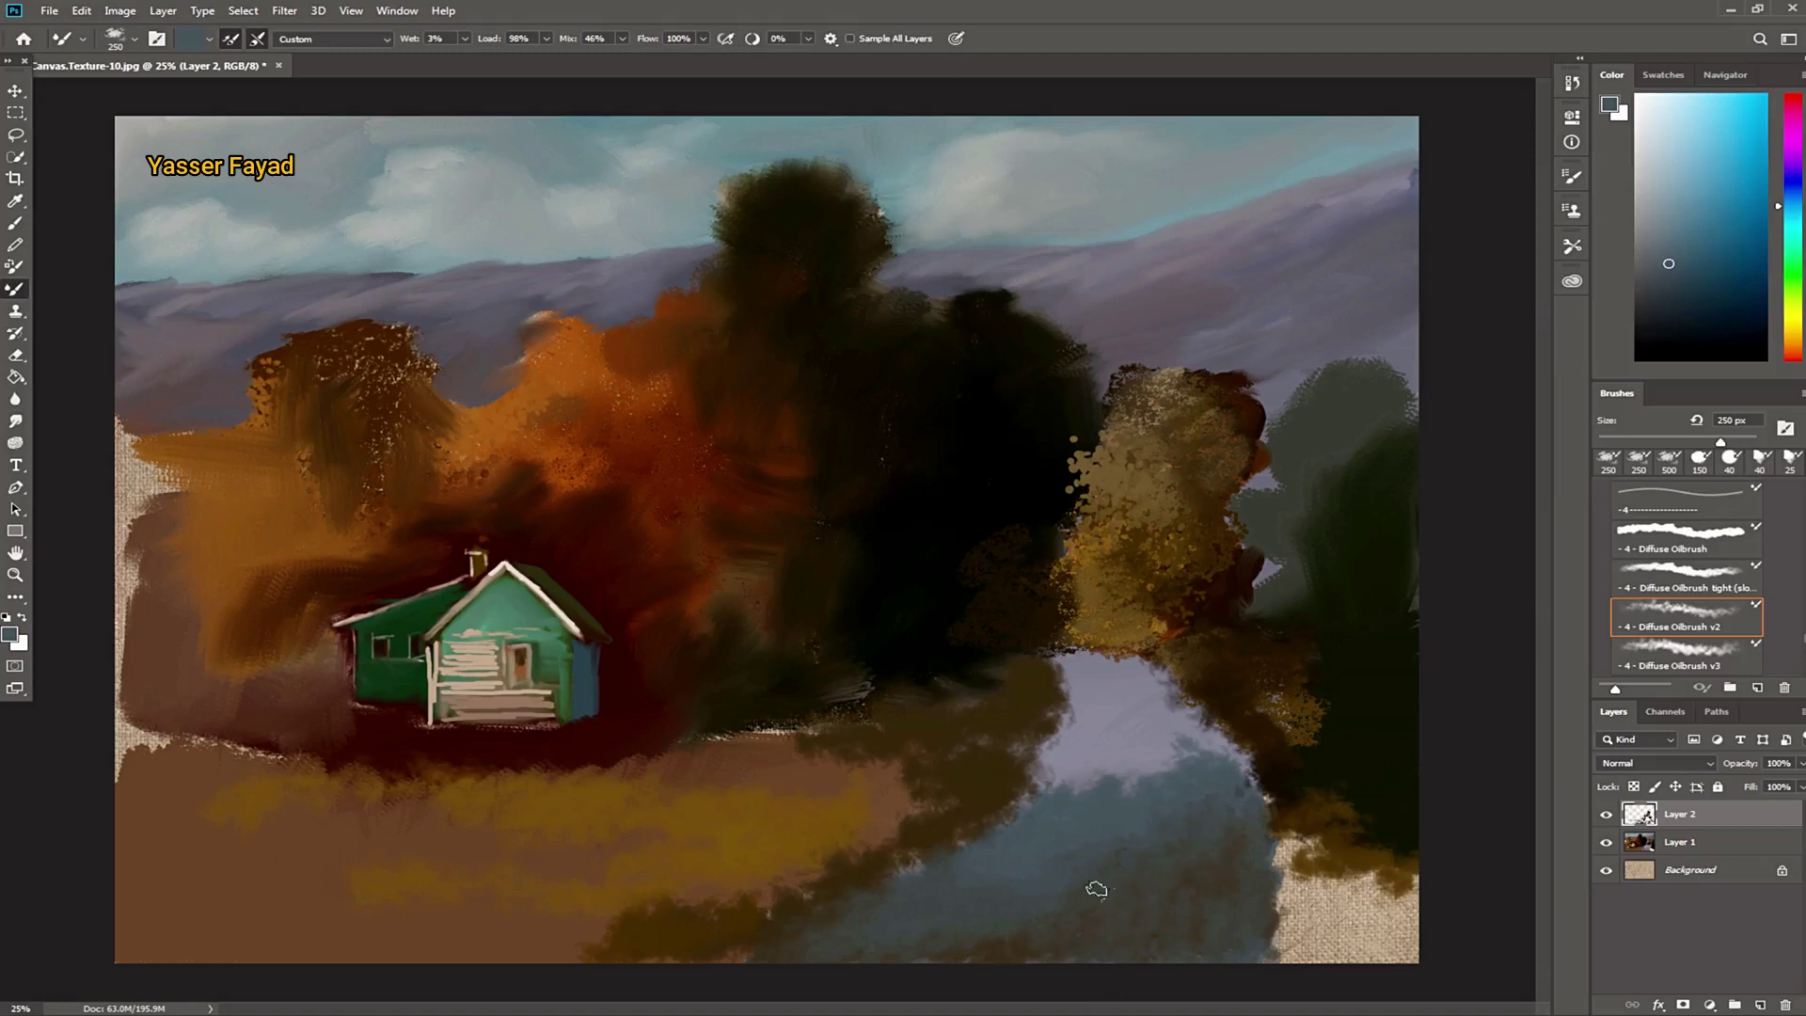
Step: Blend lighter and darker blue into the lavender upper river
left_click(1673, 236)
left_click_drag(1790, 199, 1795, 192)
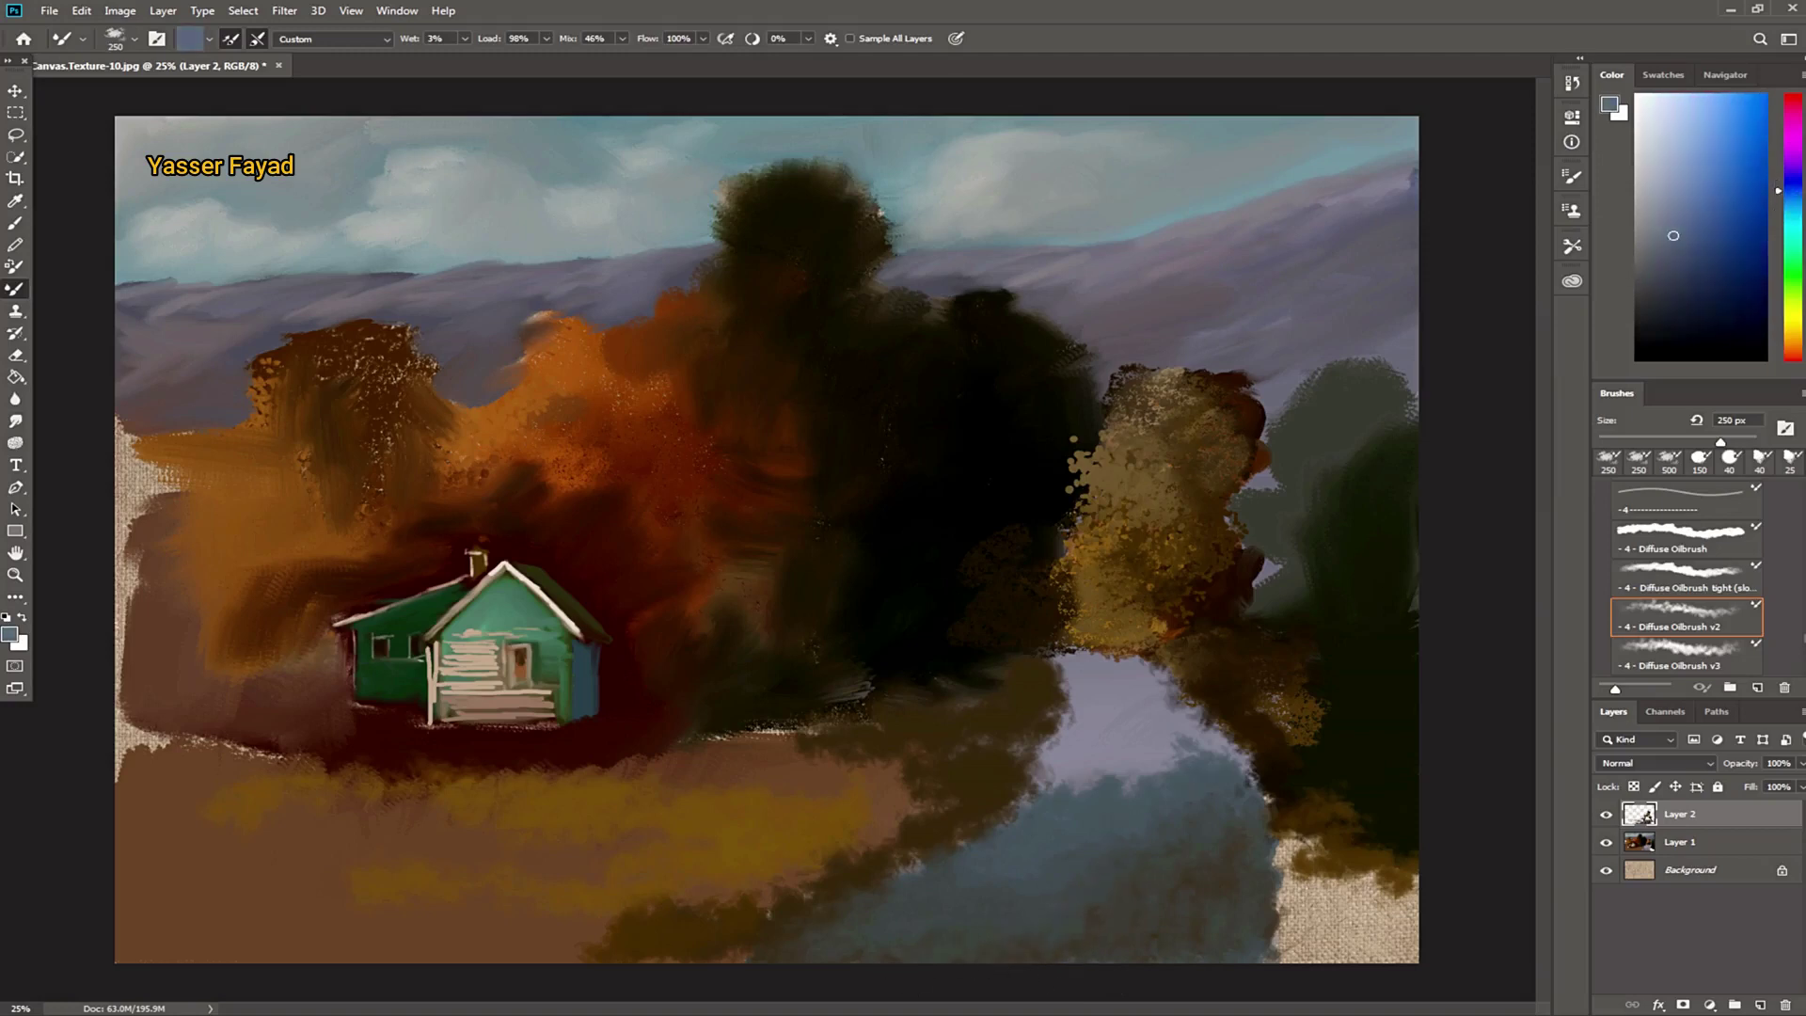
left_click_drag(1028, 827, 1187, 787)
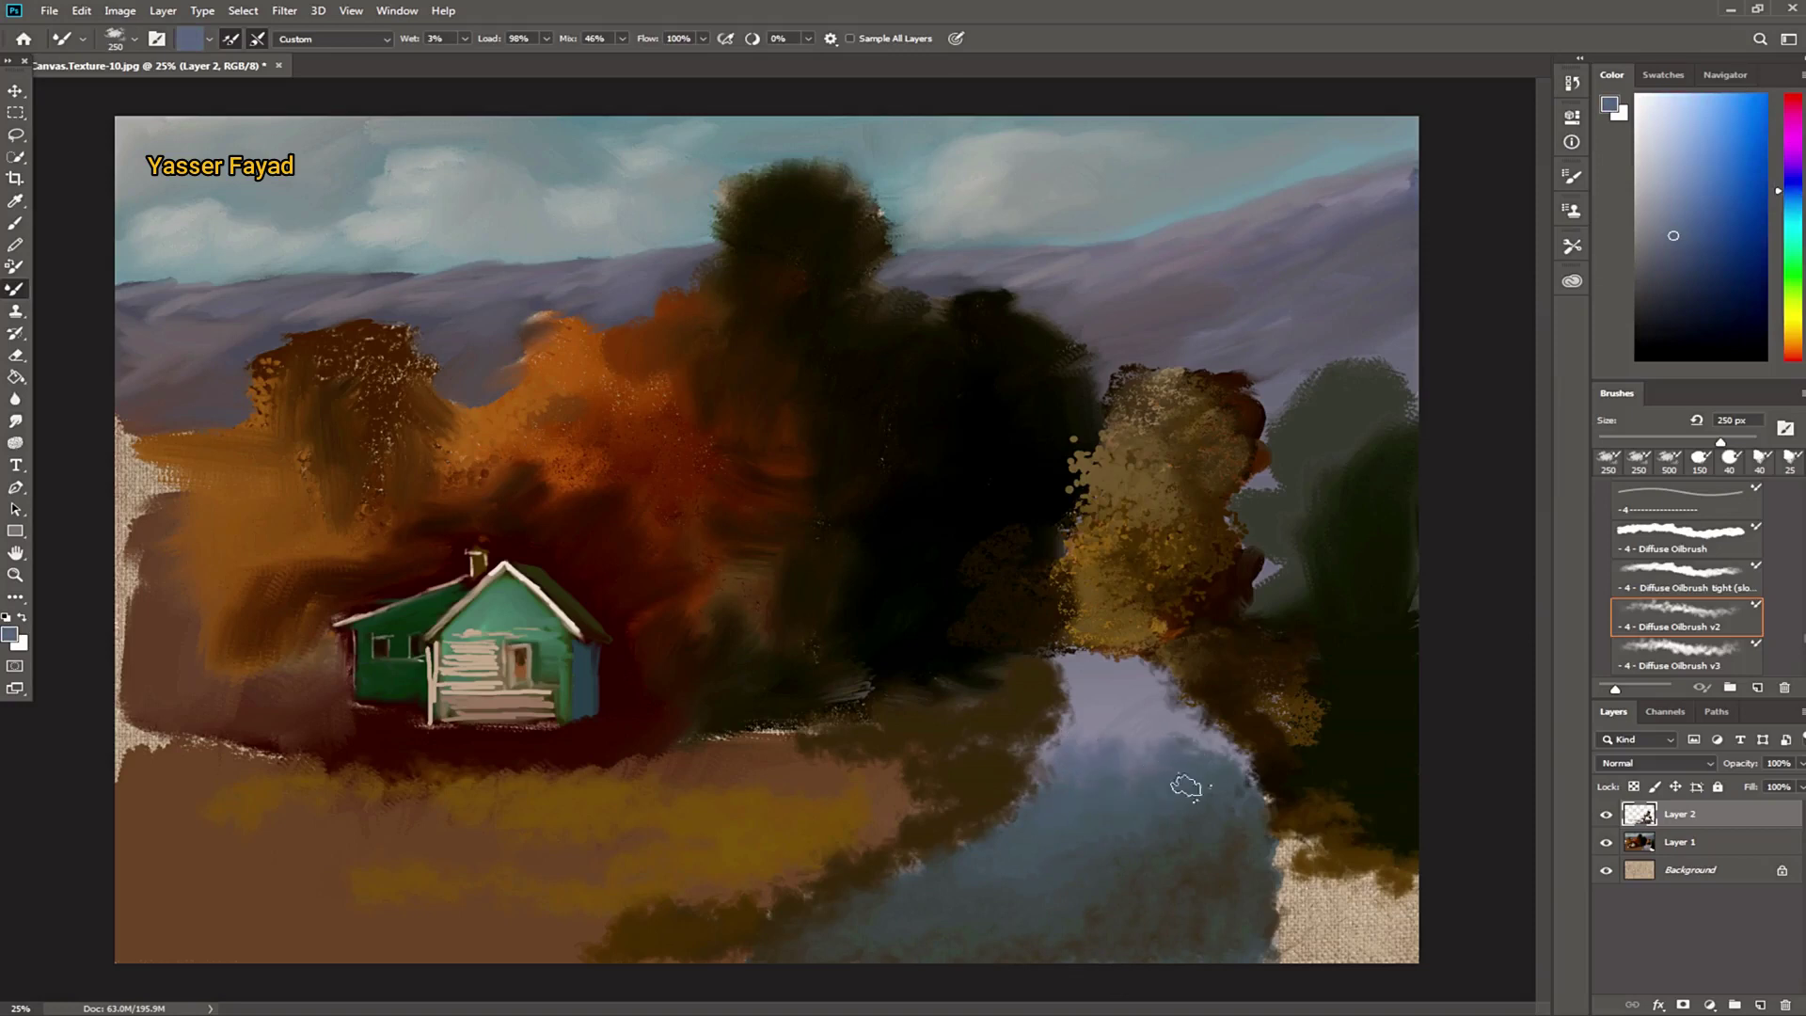
left_click(1659, 280)
mouse_move(1128, 743)
left_mouse_down()
mouse_move(1179, 752)
mouse_move(1149, 706)
mouse_move(1234, 771)
left_mouse_up()
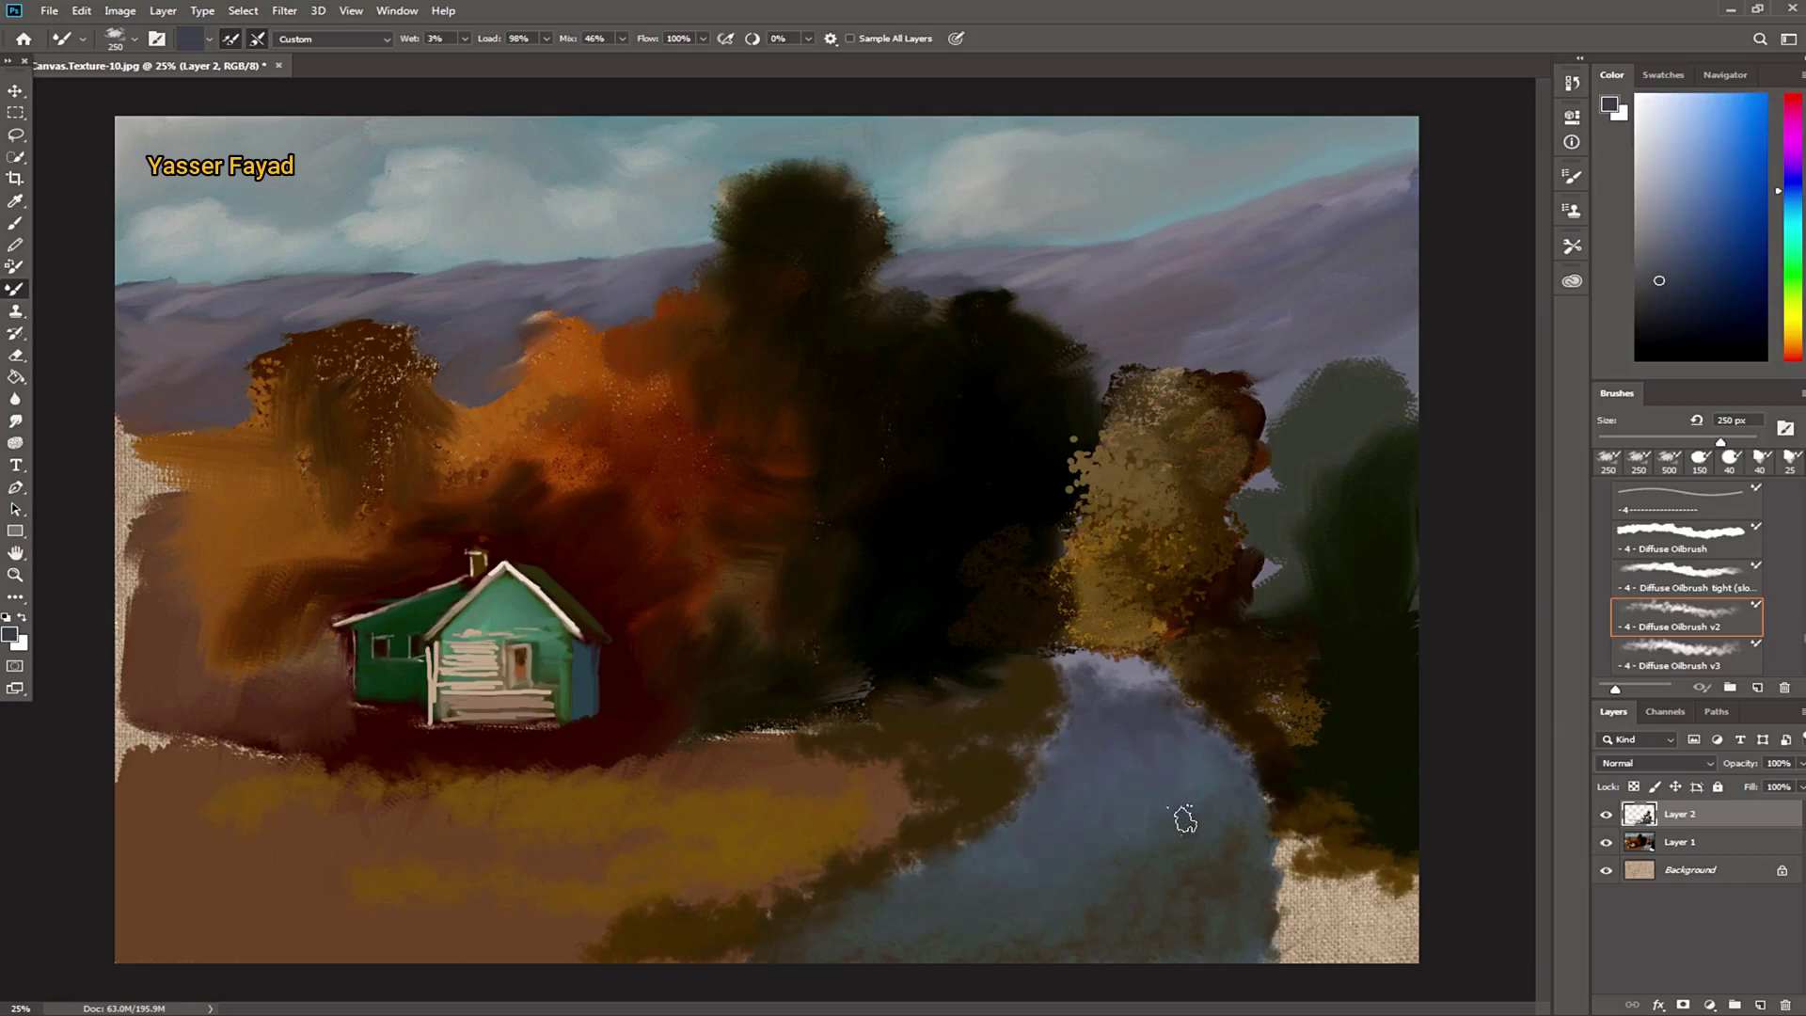
Step: Paint dark olive-green shadows over and left of the golden tree
left_click(1171, 588, "alt")
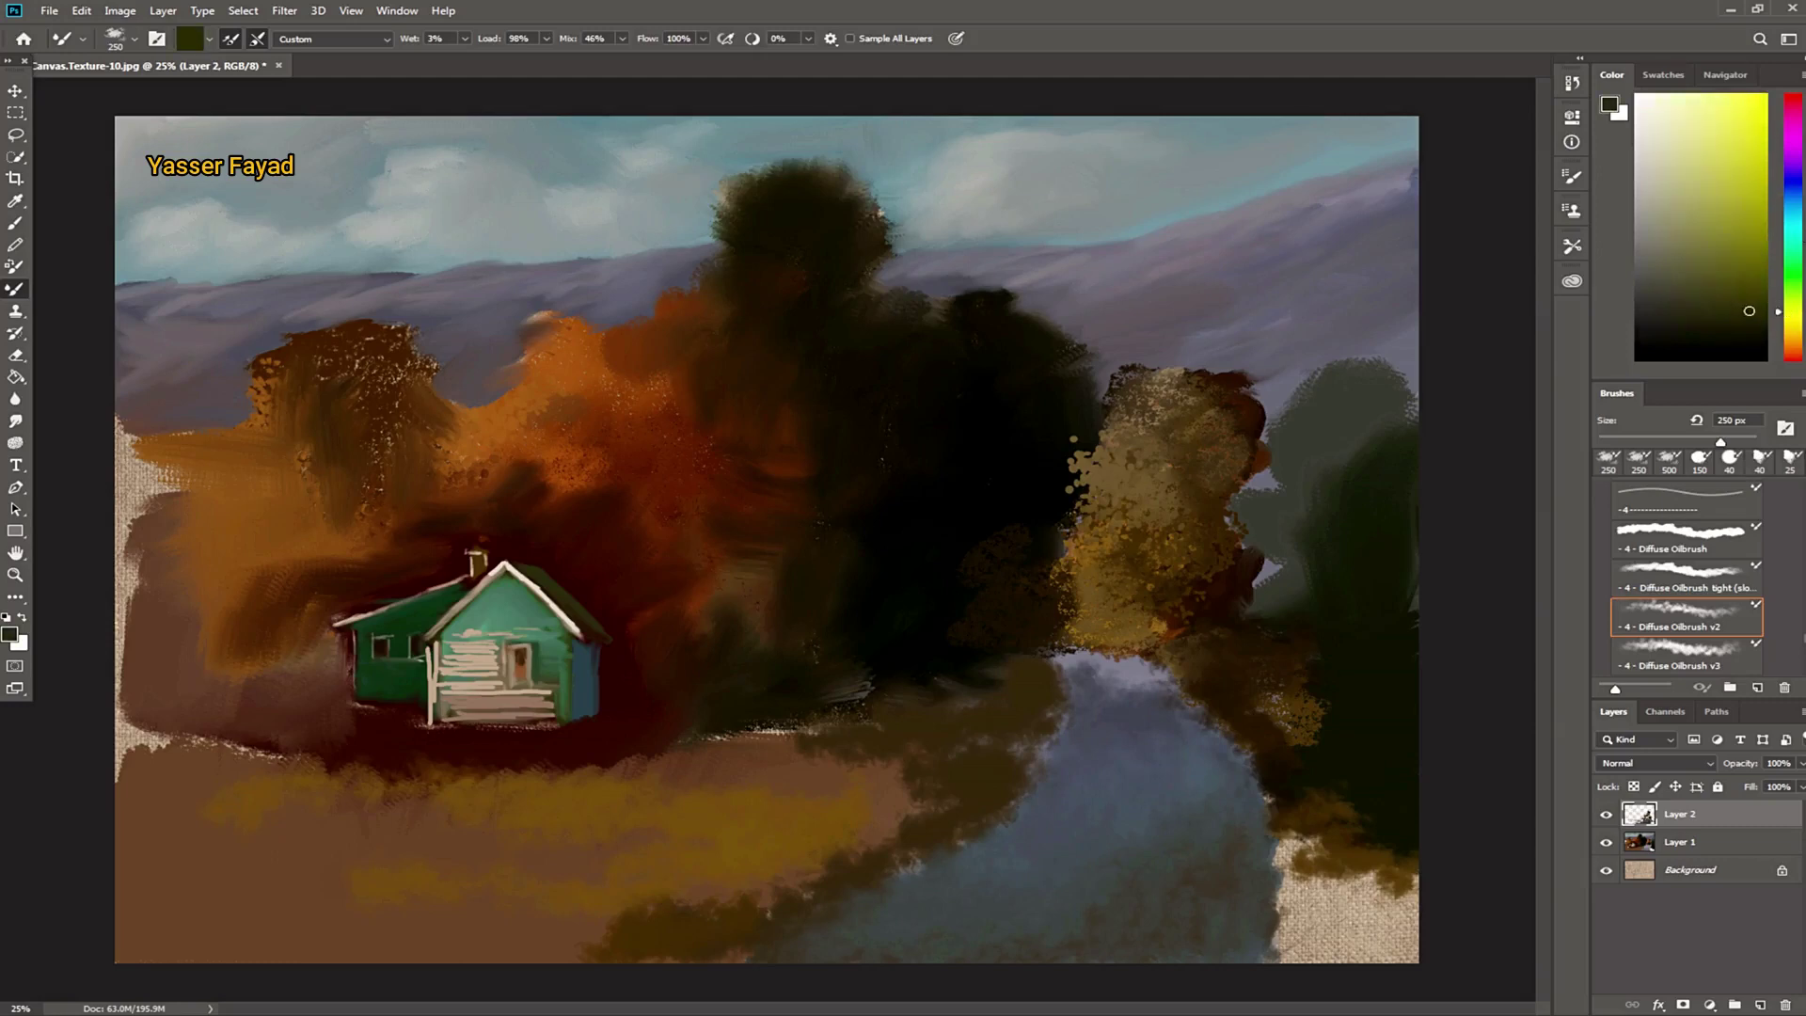
mouse_move(1171, 585)
left_mouse_down()
mouse_move(1201, 625)
mouse_move(1173, 625)
mouse_move(1232, 542)
left_mouse_up()
mouse_move(1072, 560)
left_mouse_down()
mouse_move(1044, 593)
mouse_move(1058, 622)
left_mouse_up()
mouse_move(1075, 546)
left_mouse_down()
mouse_move(1091, 556)
mouse_move(1063, 610)
mouse_move(993, 607)
left_mouse_up()
Step: On a new layer, darken the foliage with near-black and green the ochre tree's sides
left_click(1755, 1002)
left_click(1746, 333)
left_click_drag(1008, 531, 1034, 557)
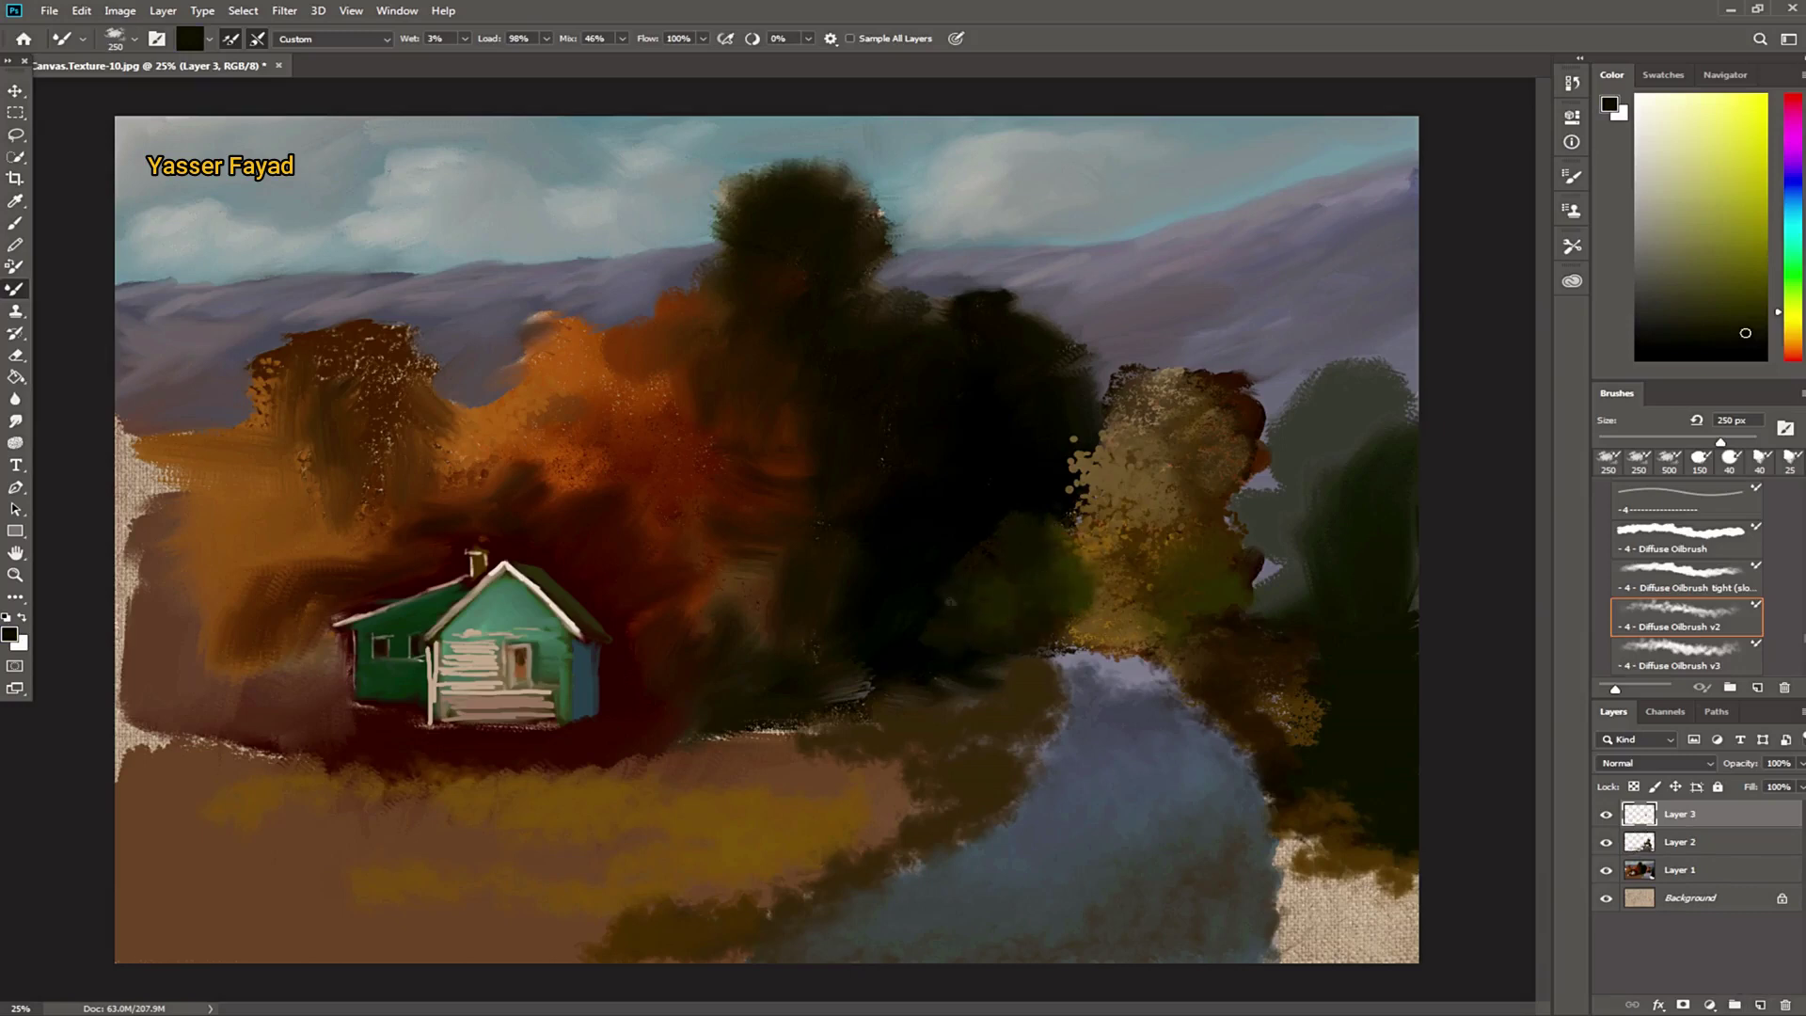
left_click_drag(1058, 656, 980, 662)
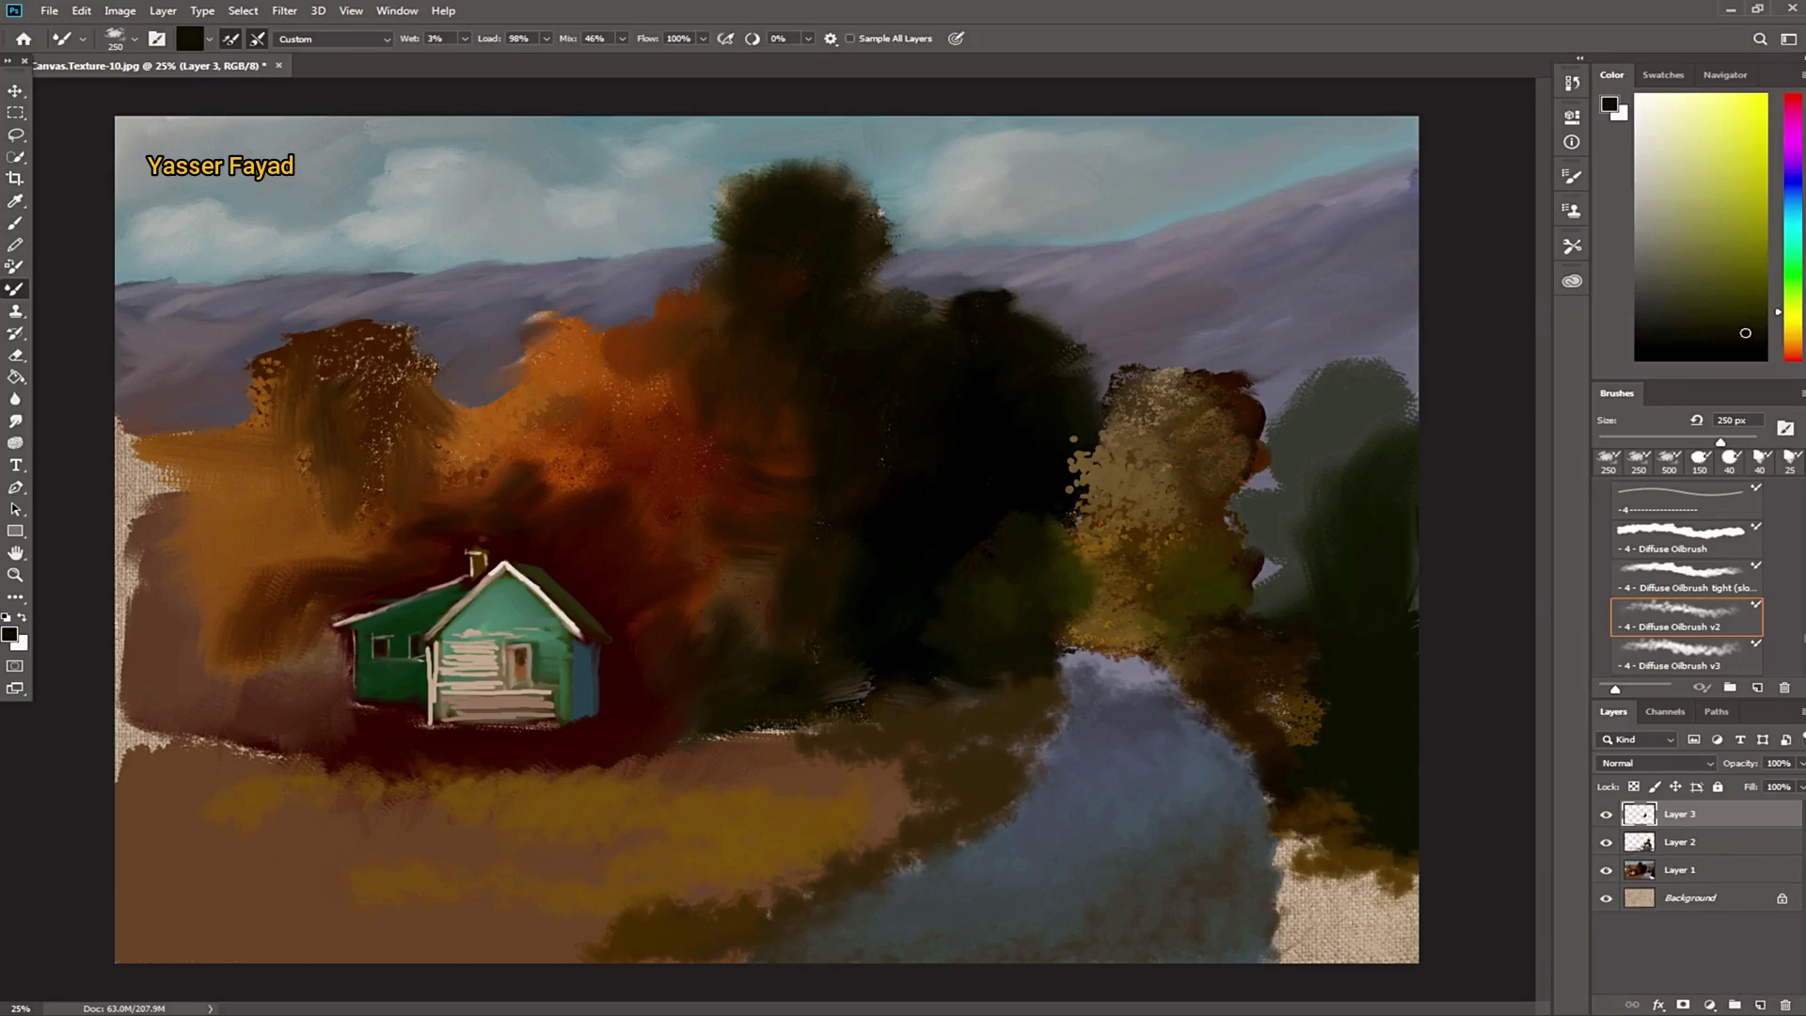
left_click(1722, 310)
left_click_drag(1169, 621, 1197, 621)
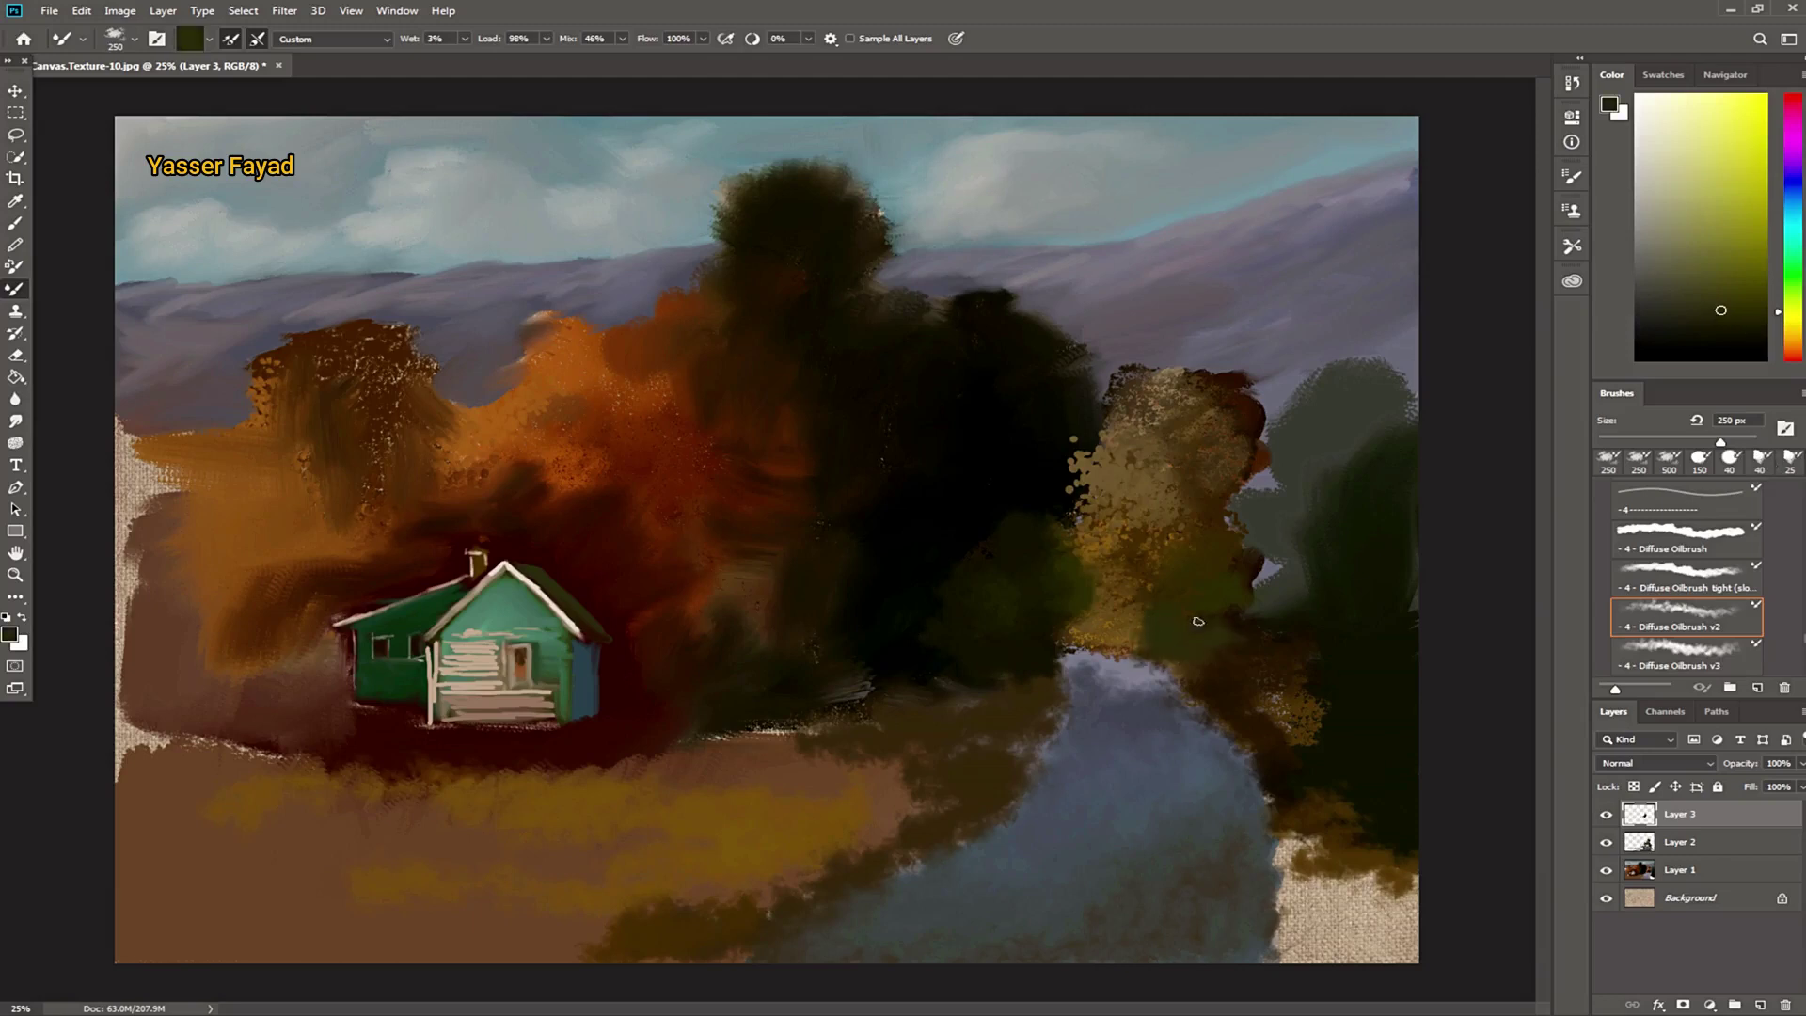
mouse_move(1237, 542)
left_mouse_down()
mouse_move(1251, 513)
mouse_move(1270, 559)
left_mouse_up()
left_click_drag(1795, 320, 1798, 344)
Step: Daub dark brown and orange over the tree's upper foliage and left part
left_click_drag(1149, 496, 1250, 429)
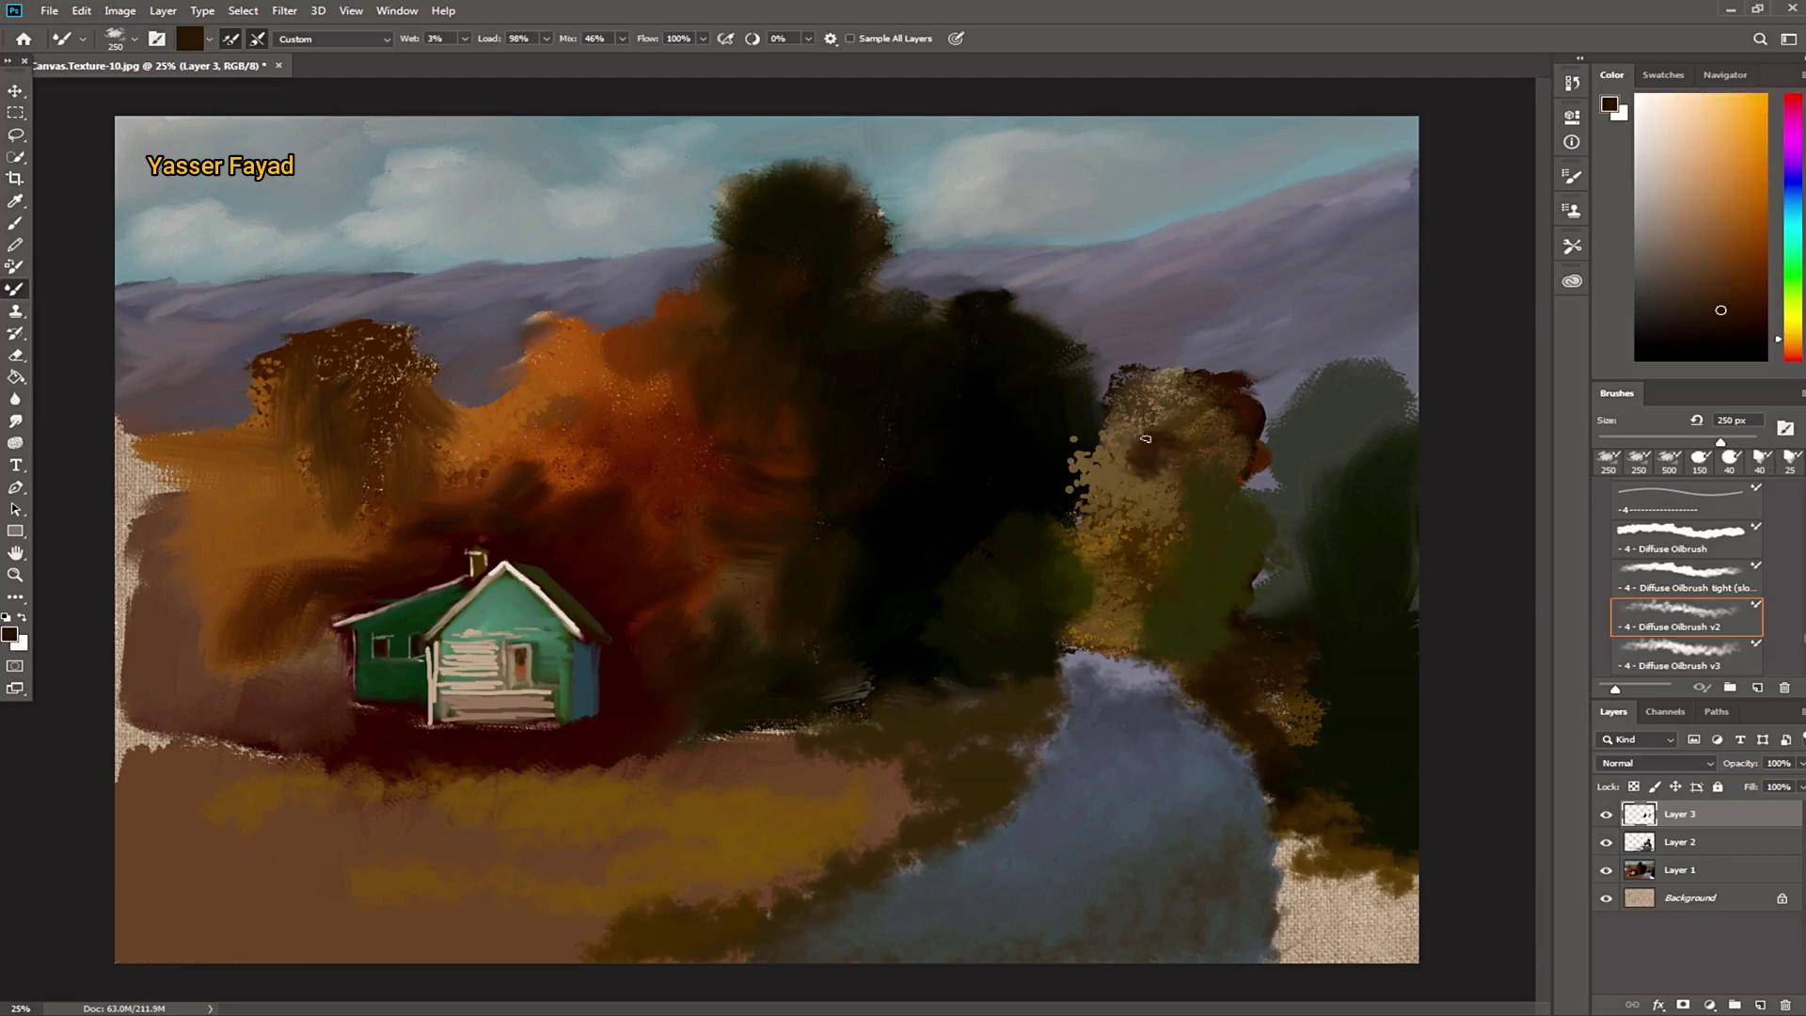
left_click(1740, 244)
mouse_move(1214, 358)
left_mouse_down()
mouse_move(1166, 414)
mouse_move(1141, 376)
mouse_move(1128, 456)
left_mouse_up()
mouse_move(1124, 377)
left_mouse_down()
mouse_move(1100, 428)
mouse_move(1110, 485)
mouse_move(1230, 401)
mouse_move(1171, 381)
mouse_move(1197, 359)
mouse_move(1220, 414)
mouse_move(1142, 446)
mouse_move(1105, 564)
left_mouse_up()
Step: Brush reddish brown into the lower part of the orange tree
left_click(1705, 206)
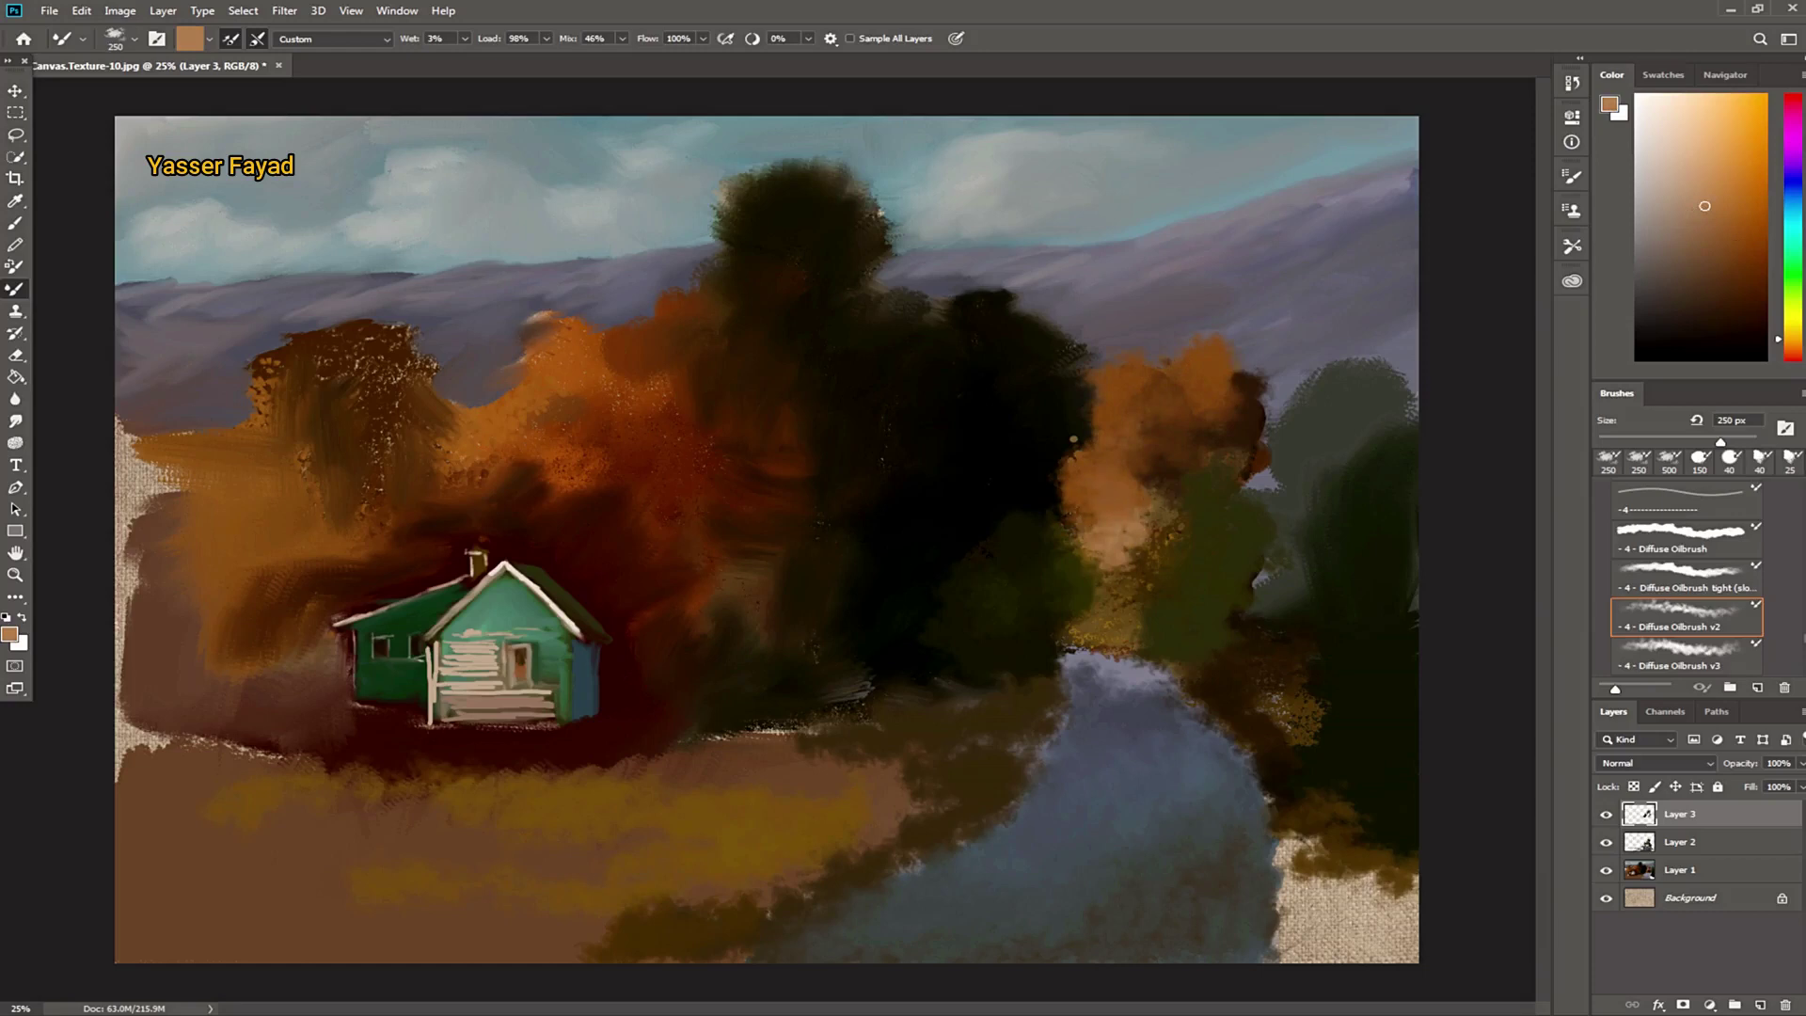
left_click(1720, 299)
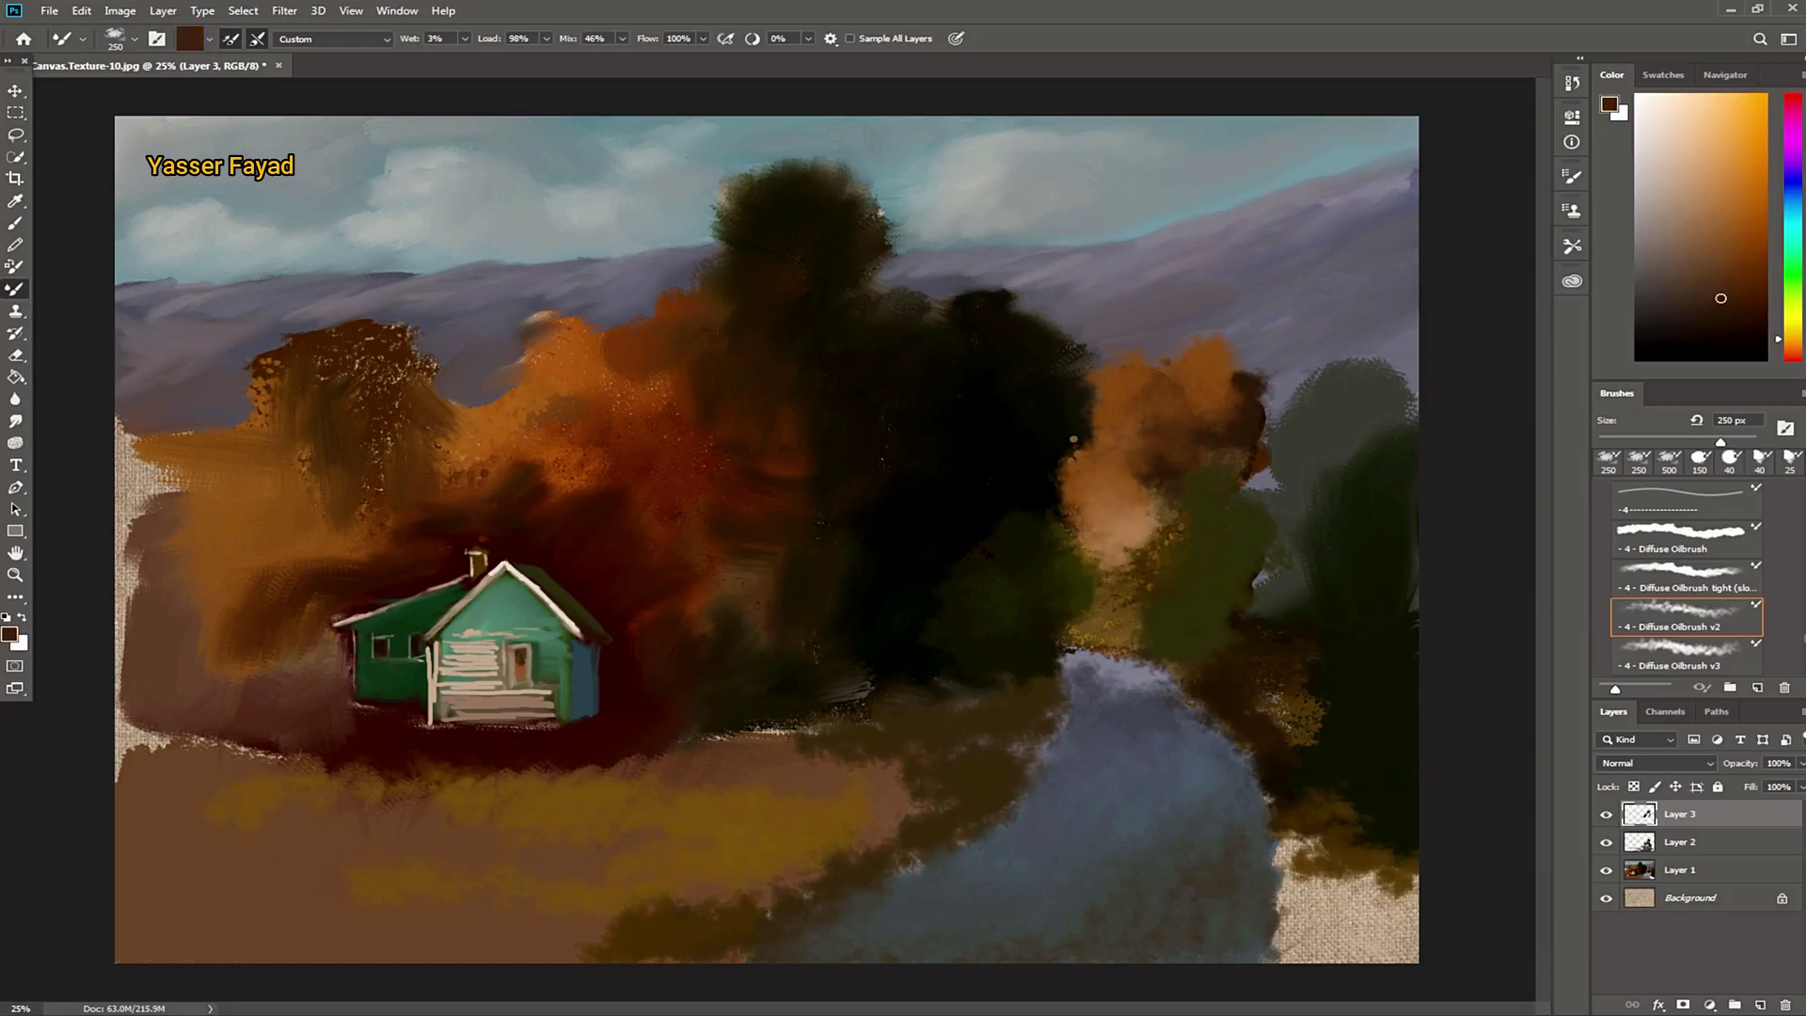
left_click(1741, 273)
mouse_move(1124, 574)
left_mouse_down()
mouse_move(1150, 524)
mouse_move(1068, 645)
left_mouse_up()
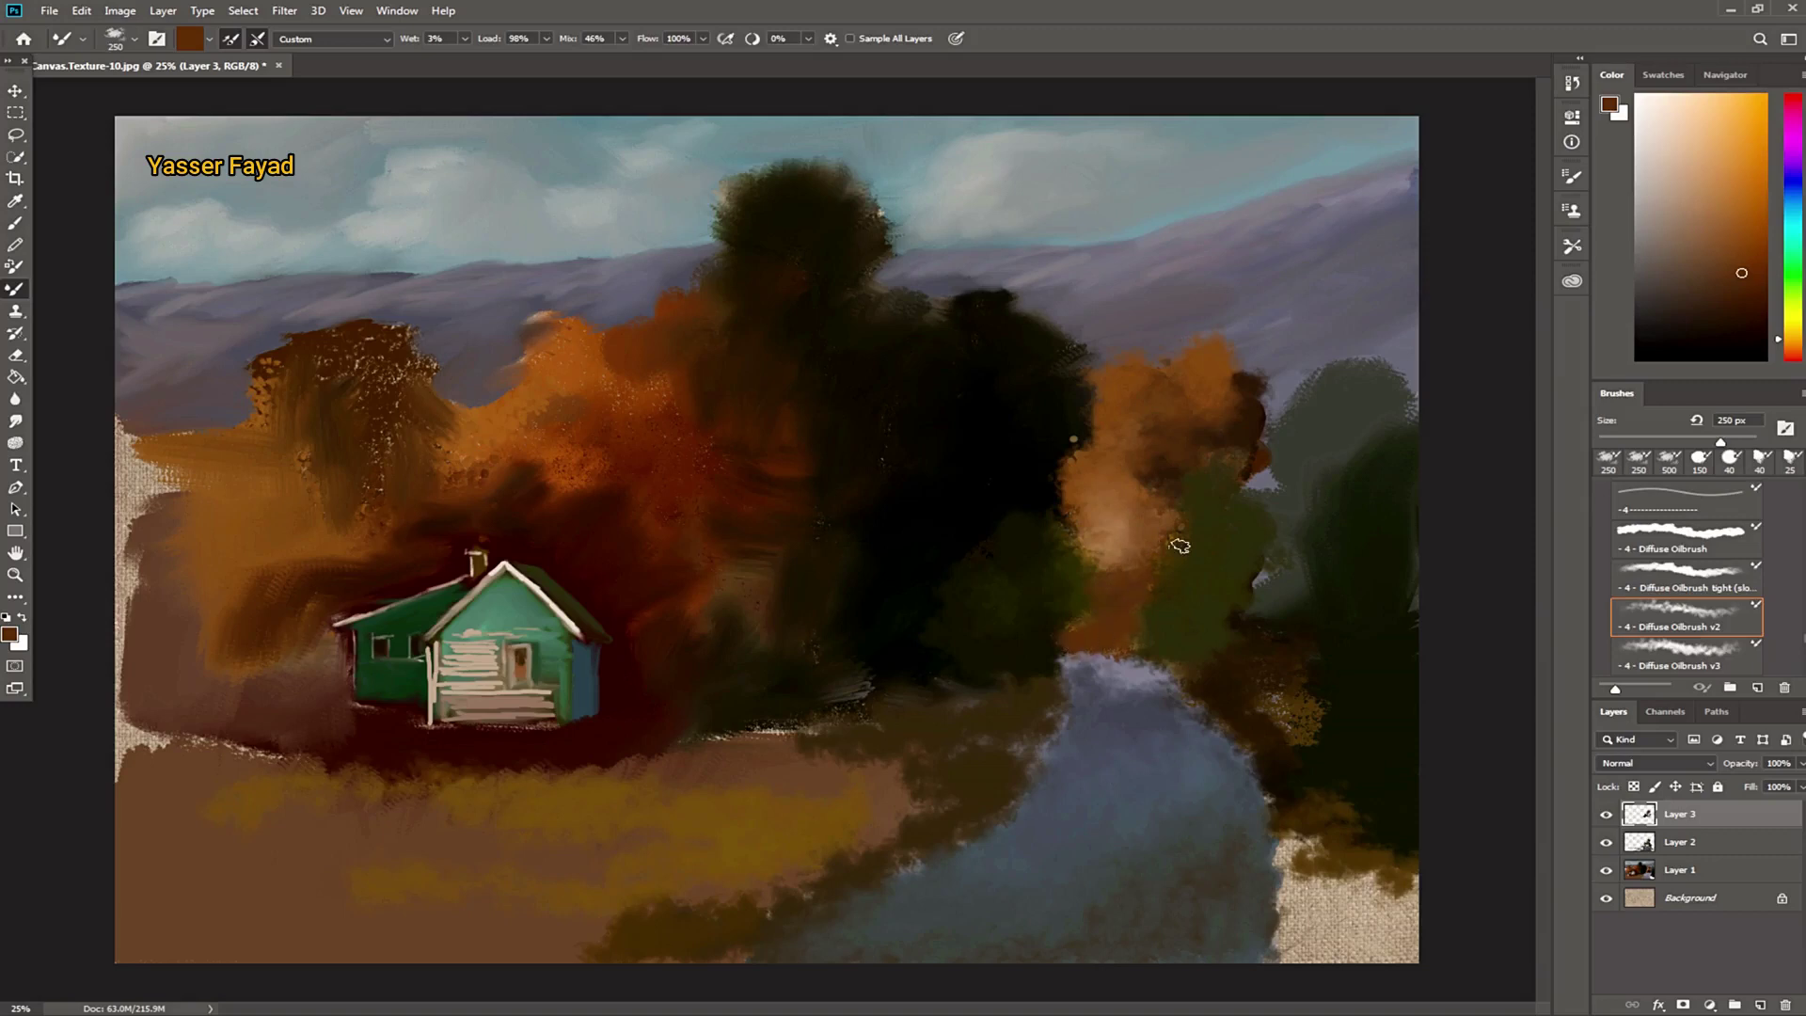
Step: Paint the speckled patch and the right-edge tree a dark green-black
left_click(1751, 329)
left_click(1792, 314)
mouse_move(1332, 685)
left_mouse_down()
mouse_move(1310, 725)
mouse_move(1304, 647)
left_mouse_up()
mouse_move(1320, 576)
left_mouse_down()
mouse_move(1294, 516)
mouse_move(1363, 504)
mouse_move(1358, 432)
mouse_move(1304, 398)
mouse_move(1382, 370)
mouse_move(1278, 451)
mouse_move(1330, 301)
mouse_move(1258, 342)
mouse_move(1211, 421)
mouse_move(1398, 363)
mouse_move(1383, 436)
mouse_move(1261, 476)
mouse_move(1250, 523)
mouse_move(1275, 517)
mouse_move(1277, 551)
left_mouse_up()
Step: Cover stray orange and grey patches with dark green, then add orange foliage atop the right tree
left_click_drag(1168, 557, 1148, 653)
mouse_move(1244, 593)
left_mouse_down()
mouse_move(1305, 619)
mouse_move(1411, 560)
left_mouse_up()
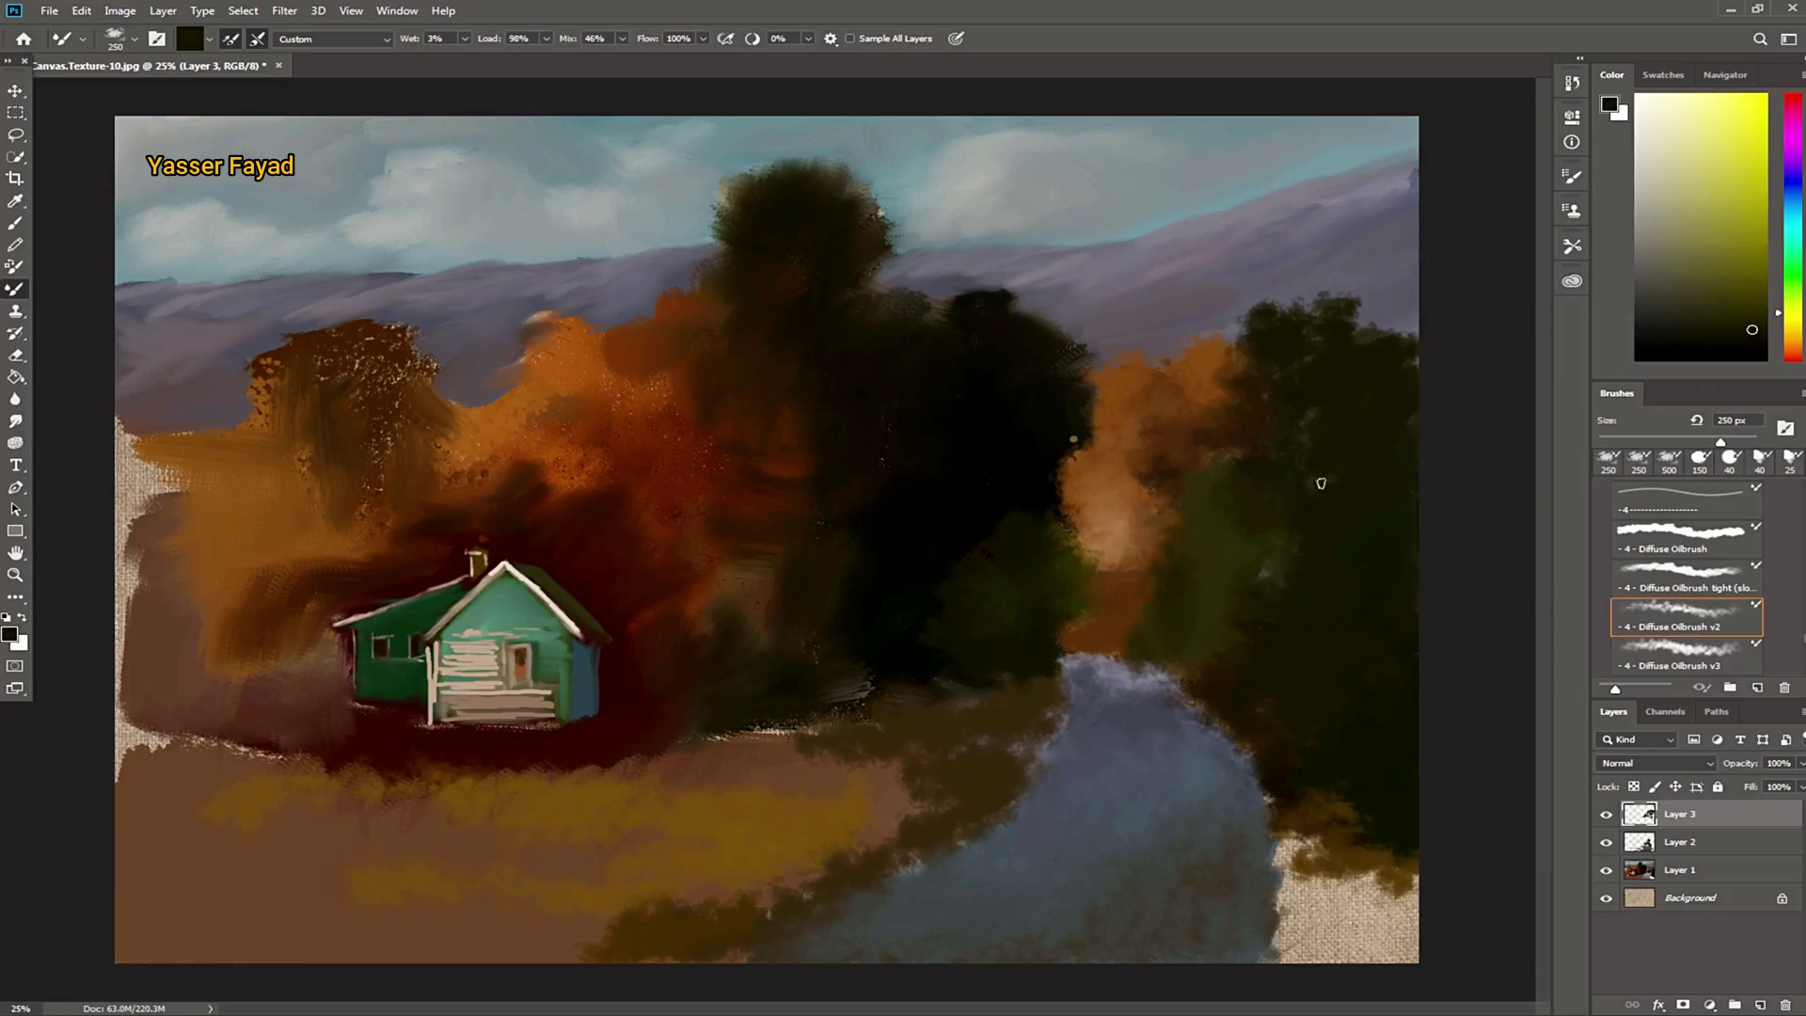
left_click(1213, 366, "alt")
mouse_move(1251, 301)
left_mouse_down()
mouse_move(1290, 380)
mouse_move(1350, 354)
left_mouse_up()
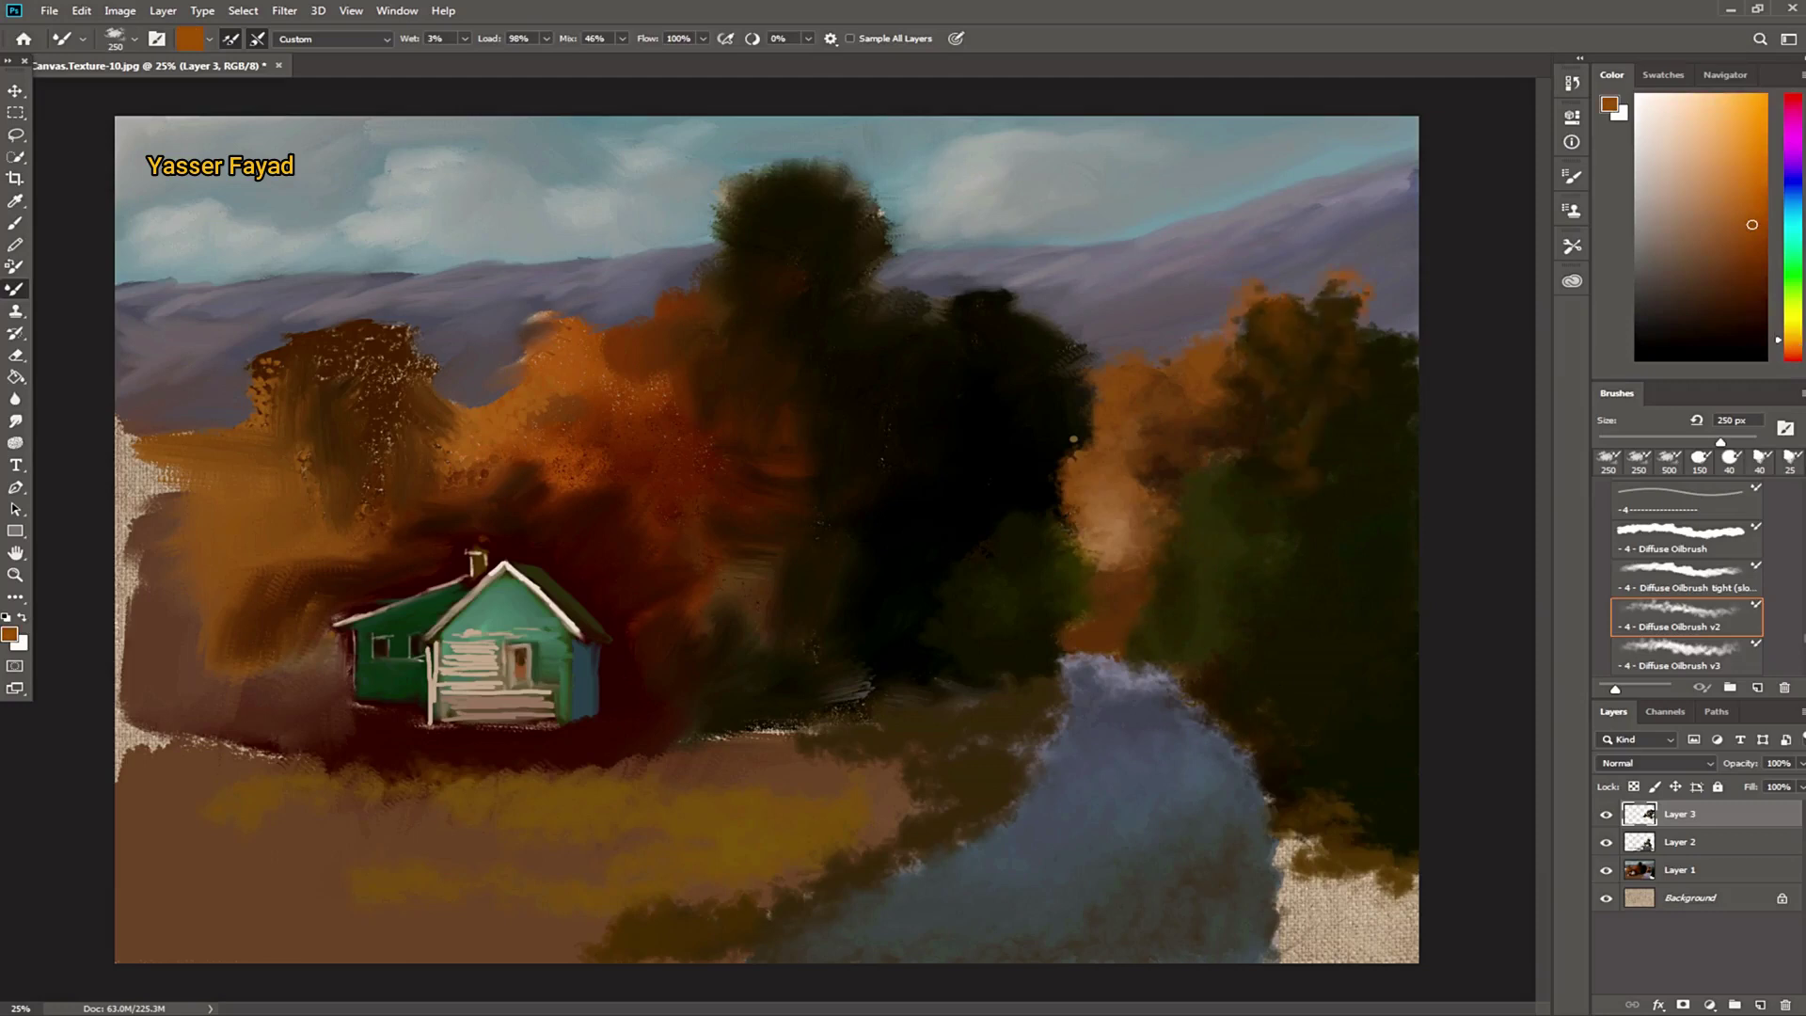
left_click_drag(1290, 764, 1326, 752)
Step: At 100% Load, dab more orange on the right tree tops and dark brown along the central tree's left edge
left_click_drag(486, 41, 506, 63)
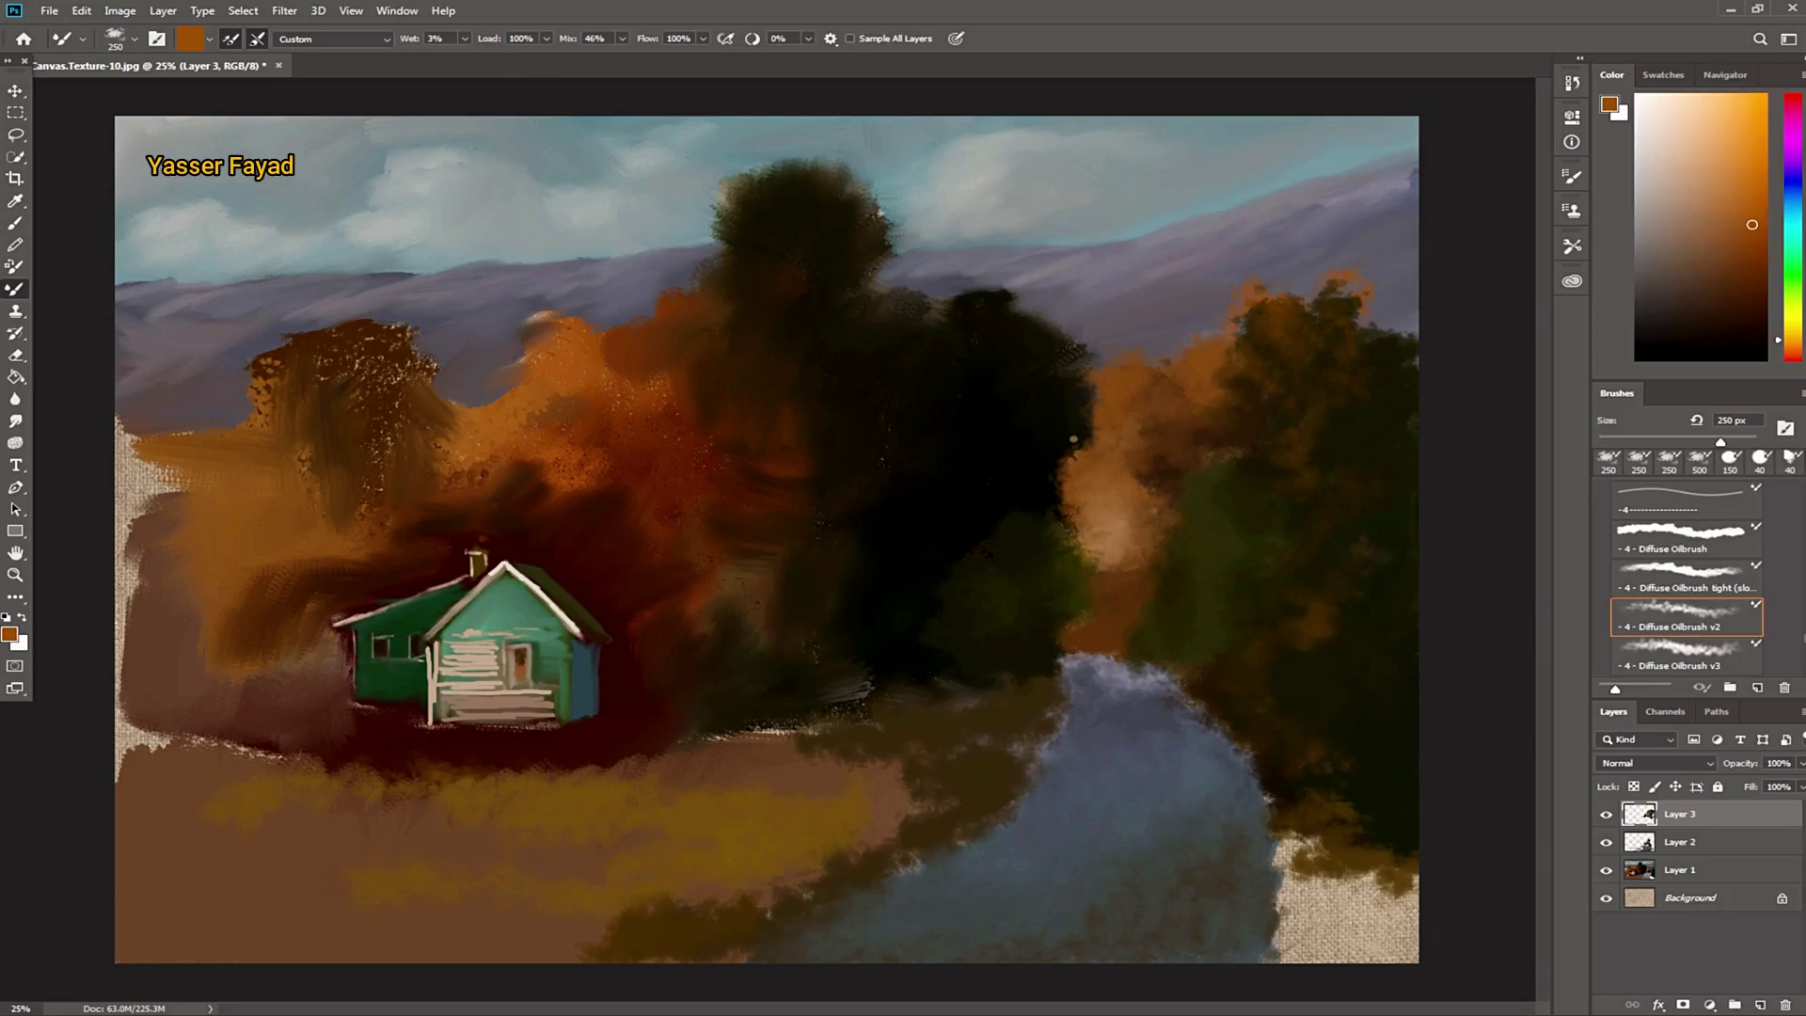
left_click_drag(1326, 315, 1298, 290)
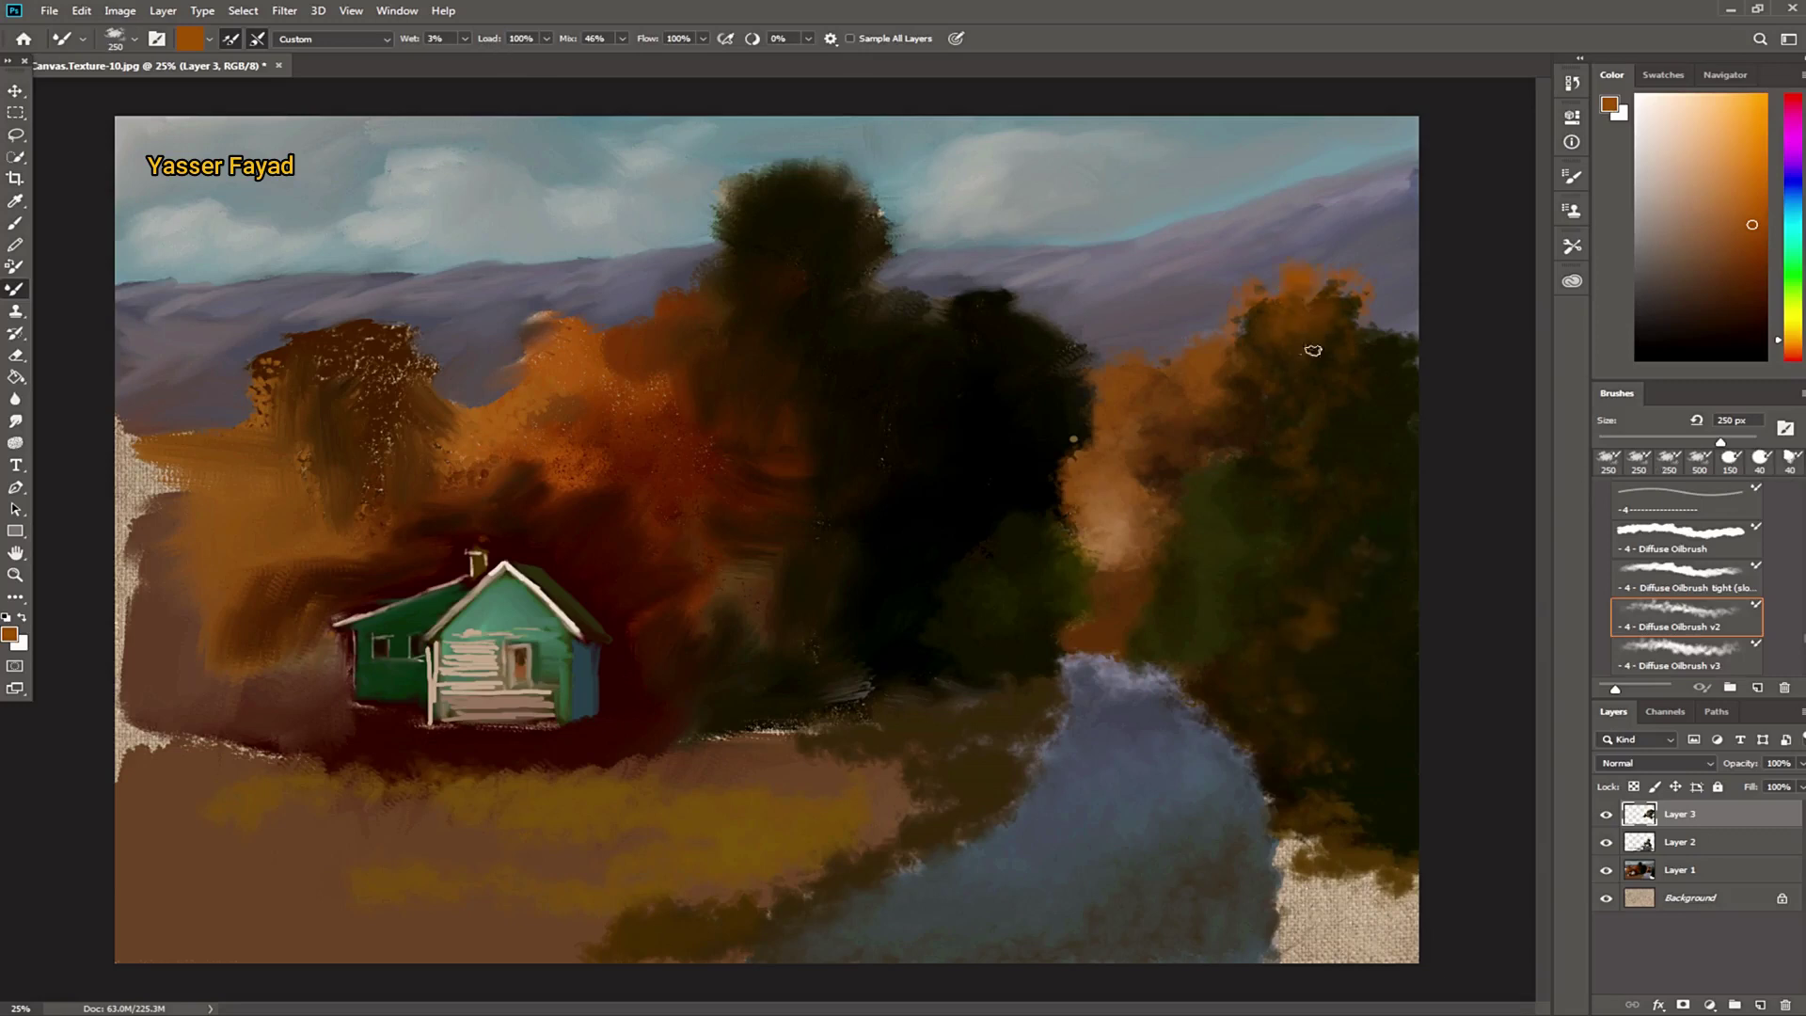
left_click(1747, 303)
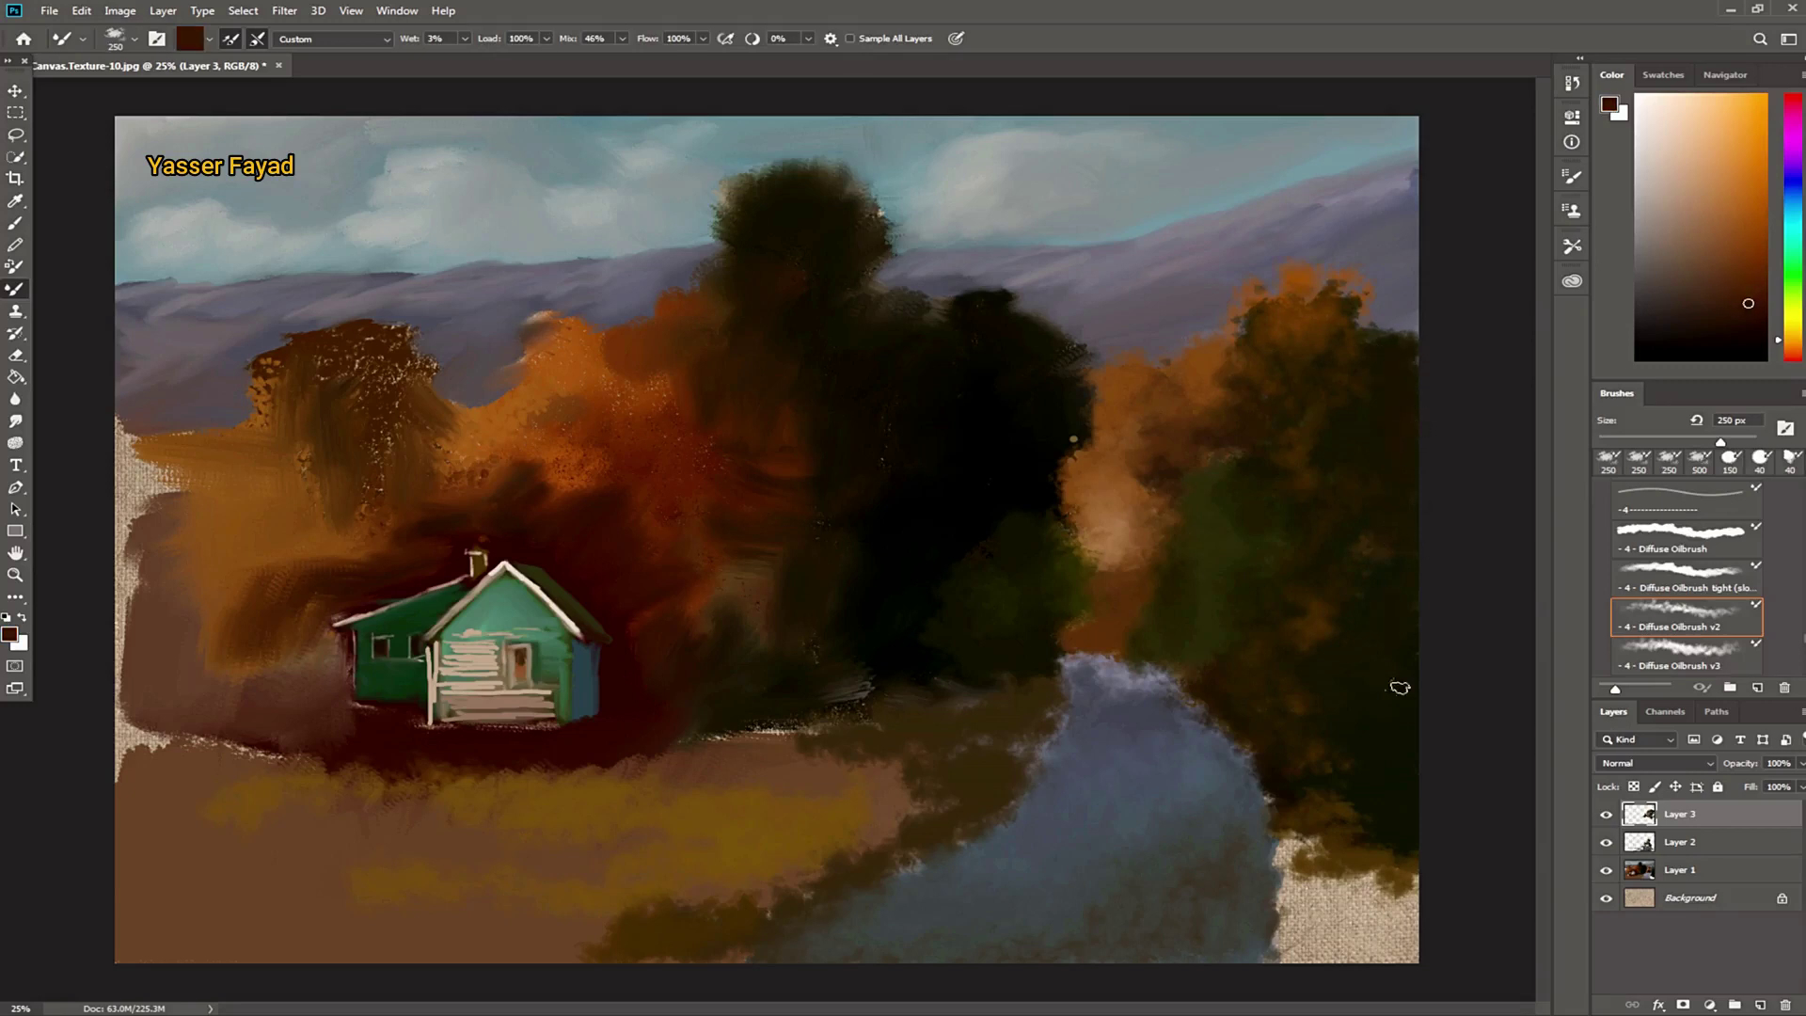
mouse_move(760, 192)
left_mouse_down()
mouse_move(692, 248)
mouse_move(778, 182)
mouse_move(742, 250)
left_mouse_up()
left_click_drag(669, 343, 718, 283)
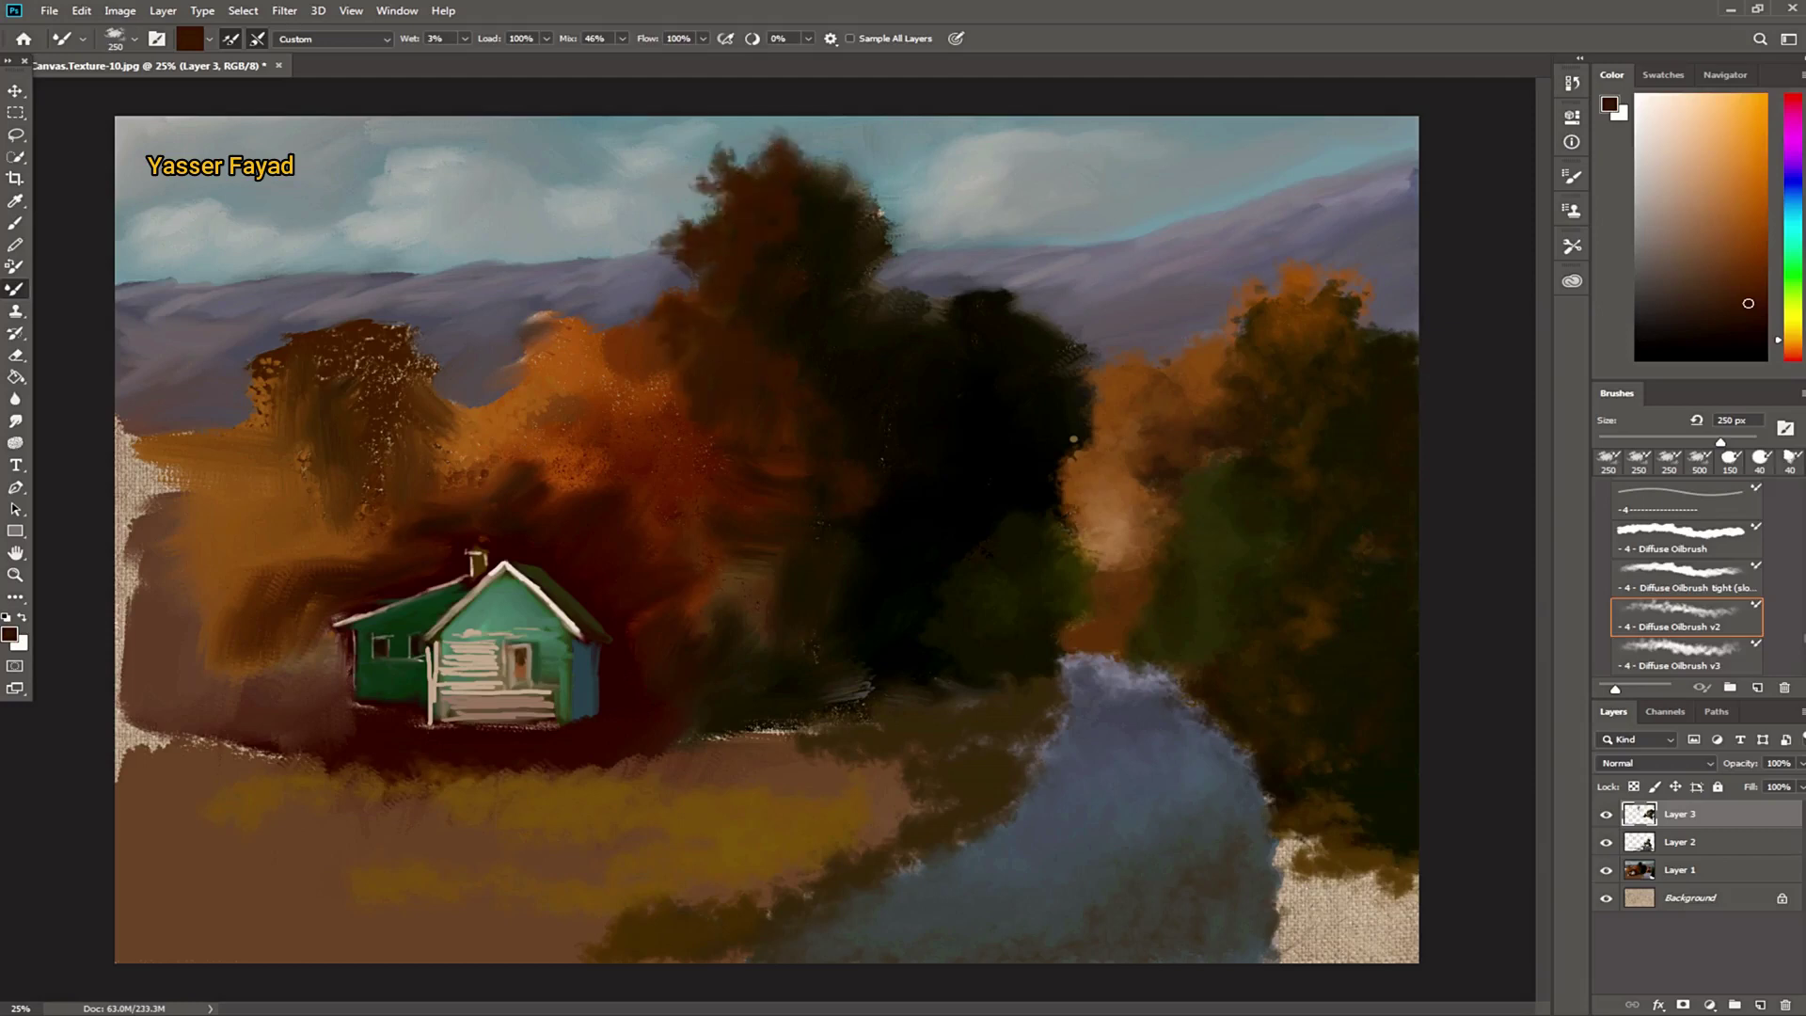
Step: Paint orange and dark red foliage behind the house and left of the central tree
left_click(733, 544, "alt")
left_click_drag(766, 529, 787, 468)
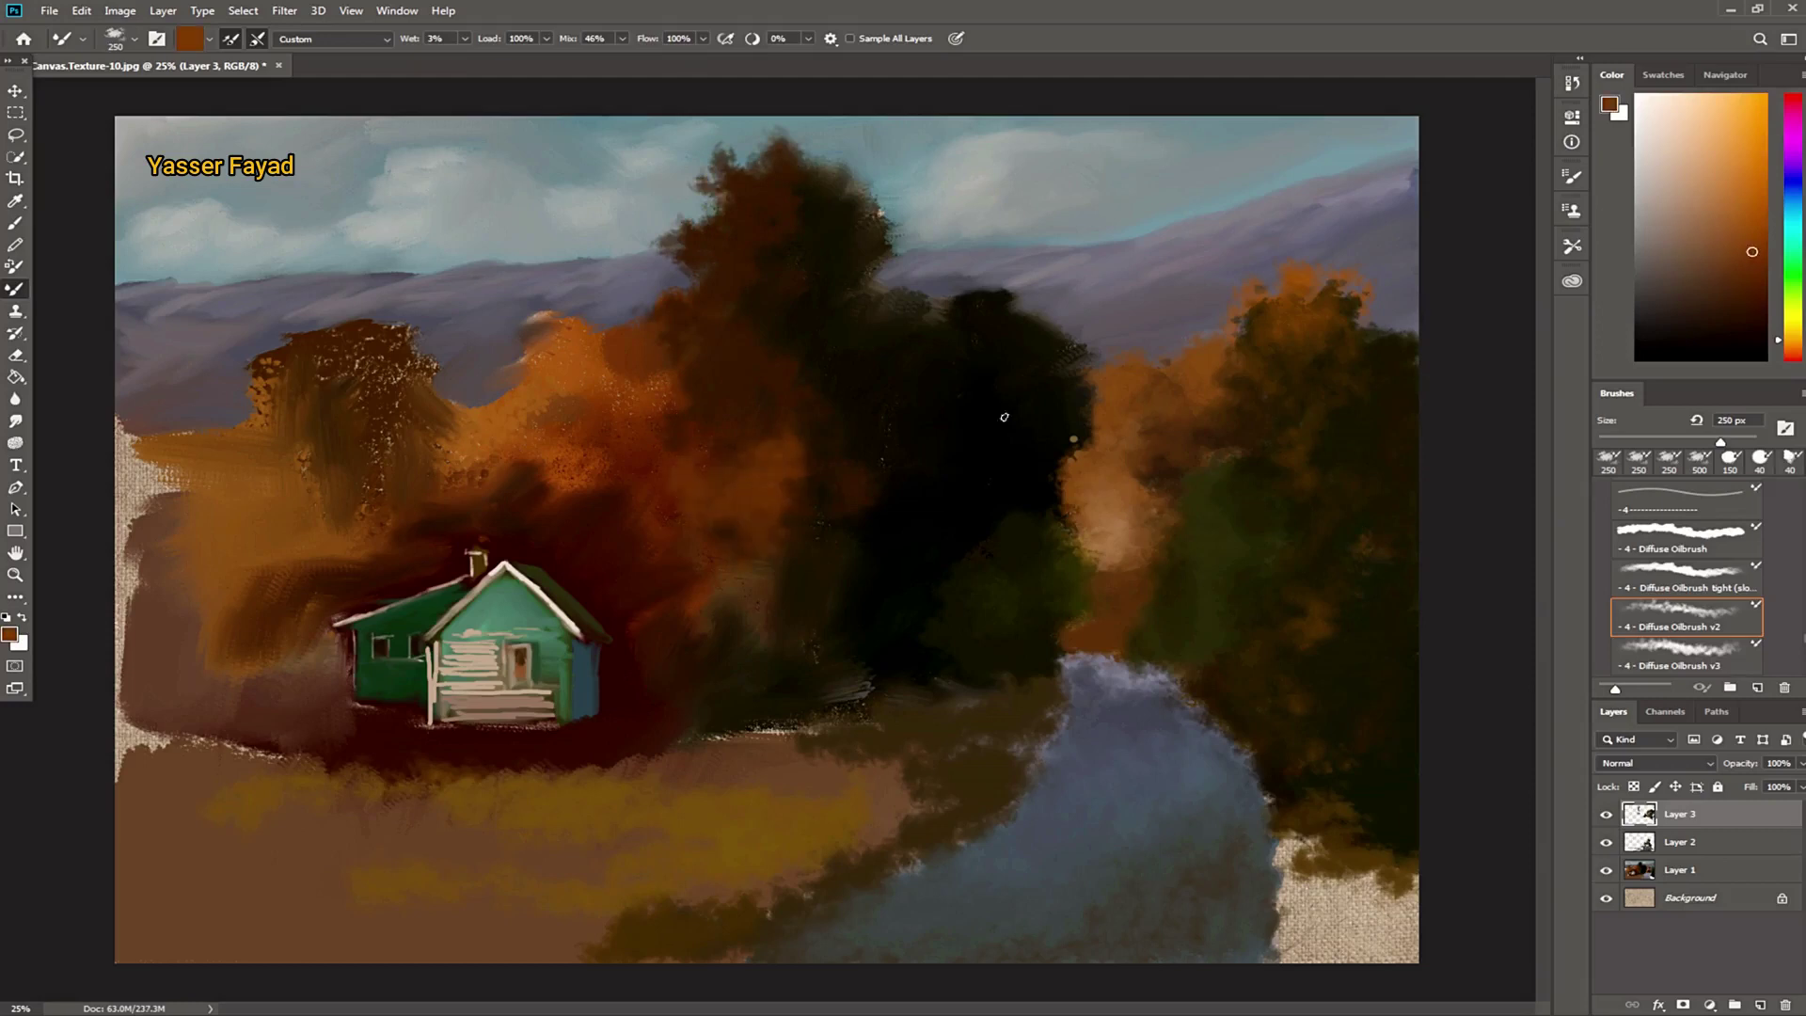
left_click(665, 445, "alt")
left_click_drag(601, 414, 620, 324)
left_click(636, 388, "alt")
mouse_move(635, 387)
left_mouse_down()
mouse_move(611, 339)
mouse_move(597, 437)
left_mouse_up()
mouse_move(579, 358)
left_mouse_down()
mouse_move(527, 329)
mouse_move(555, 384)
mouse_move(517, 395)
left_mouse_up()
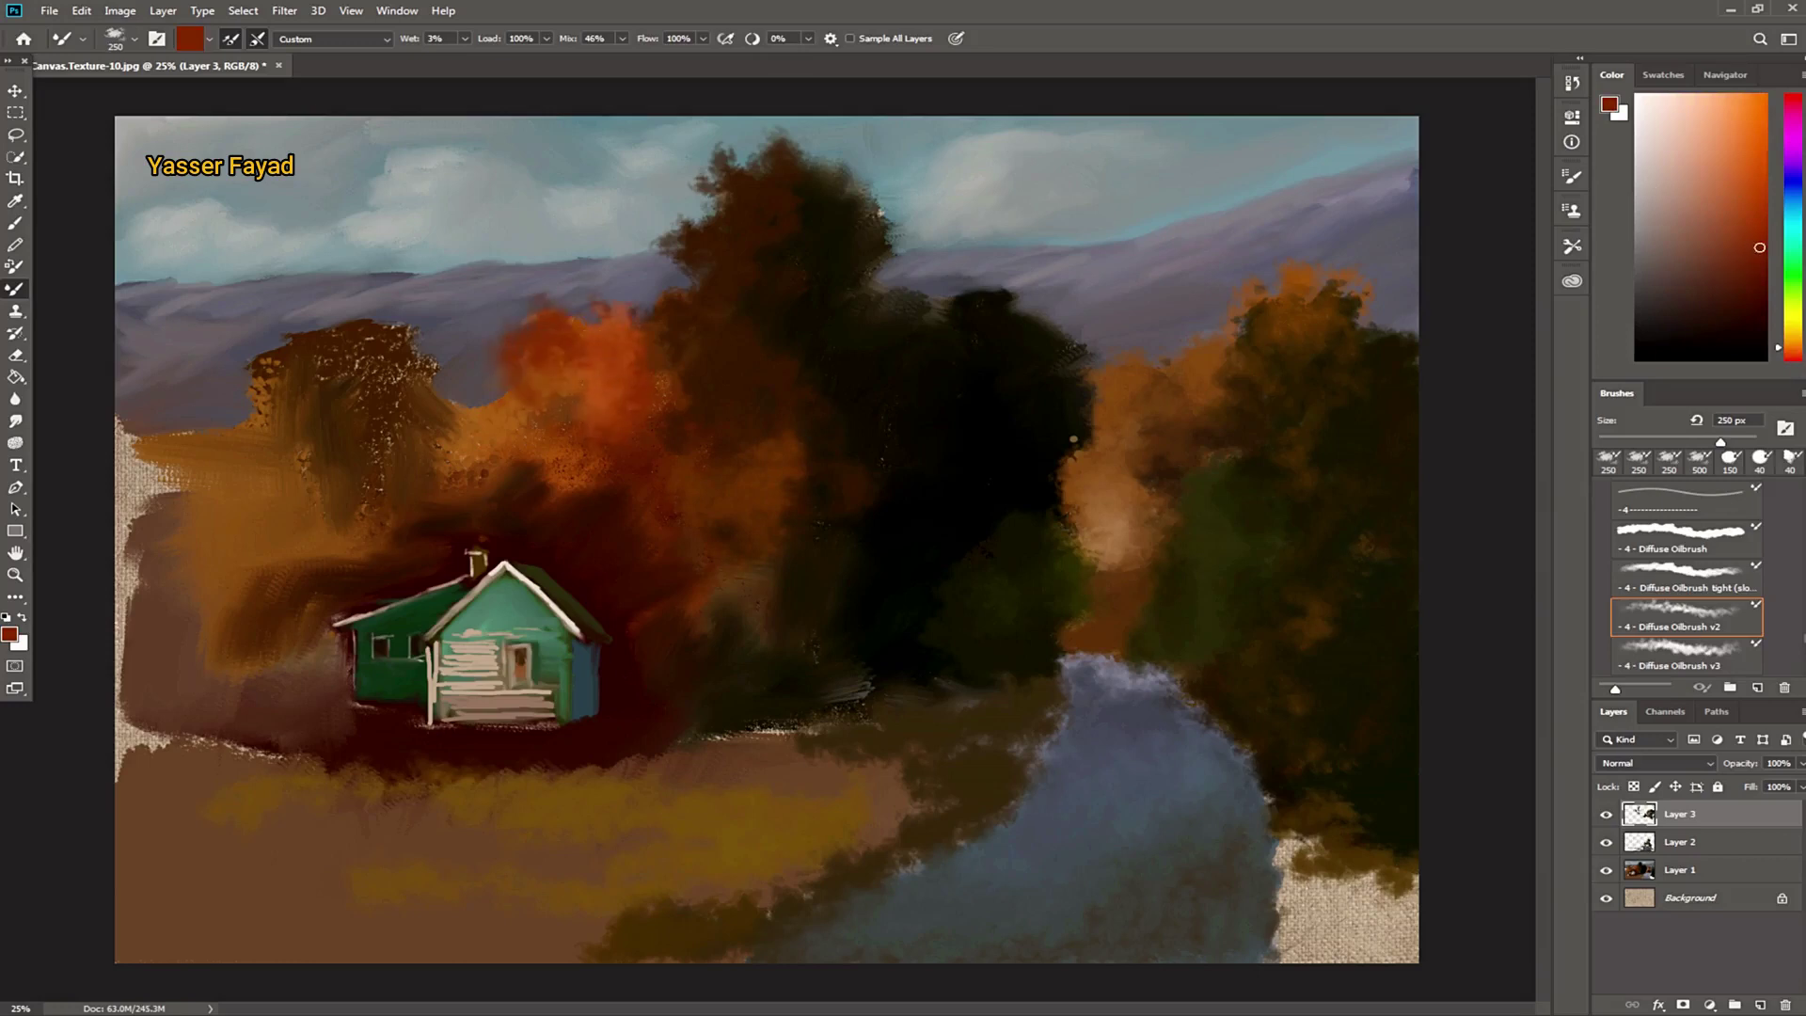
Step: Add reddish-orange foliage right of the house and darken the light ground streaks
mouse_move(710, 518)
left_mouse_down()
mouse_move(677, 630)
mouse_move(621, 569)
left_mouse_up()
mouse_move(714, 612)
left_mouse_down()
mouse_move(753, 659)
mouse_move(861, 578)
mouse_move(851, 548)
left_mouse_up()
left_click(855, 593, "alt")
left_click_drag(846, 659, 827, 637)
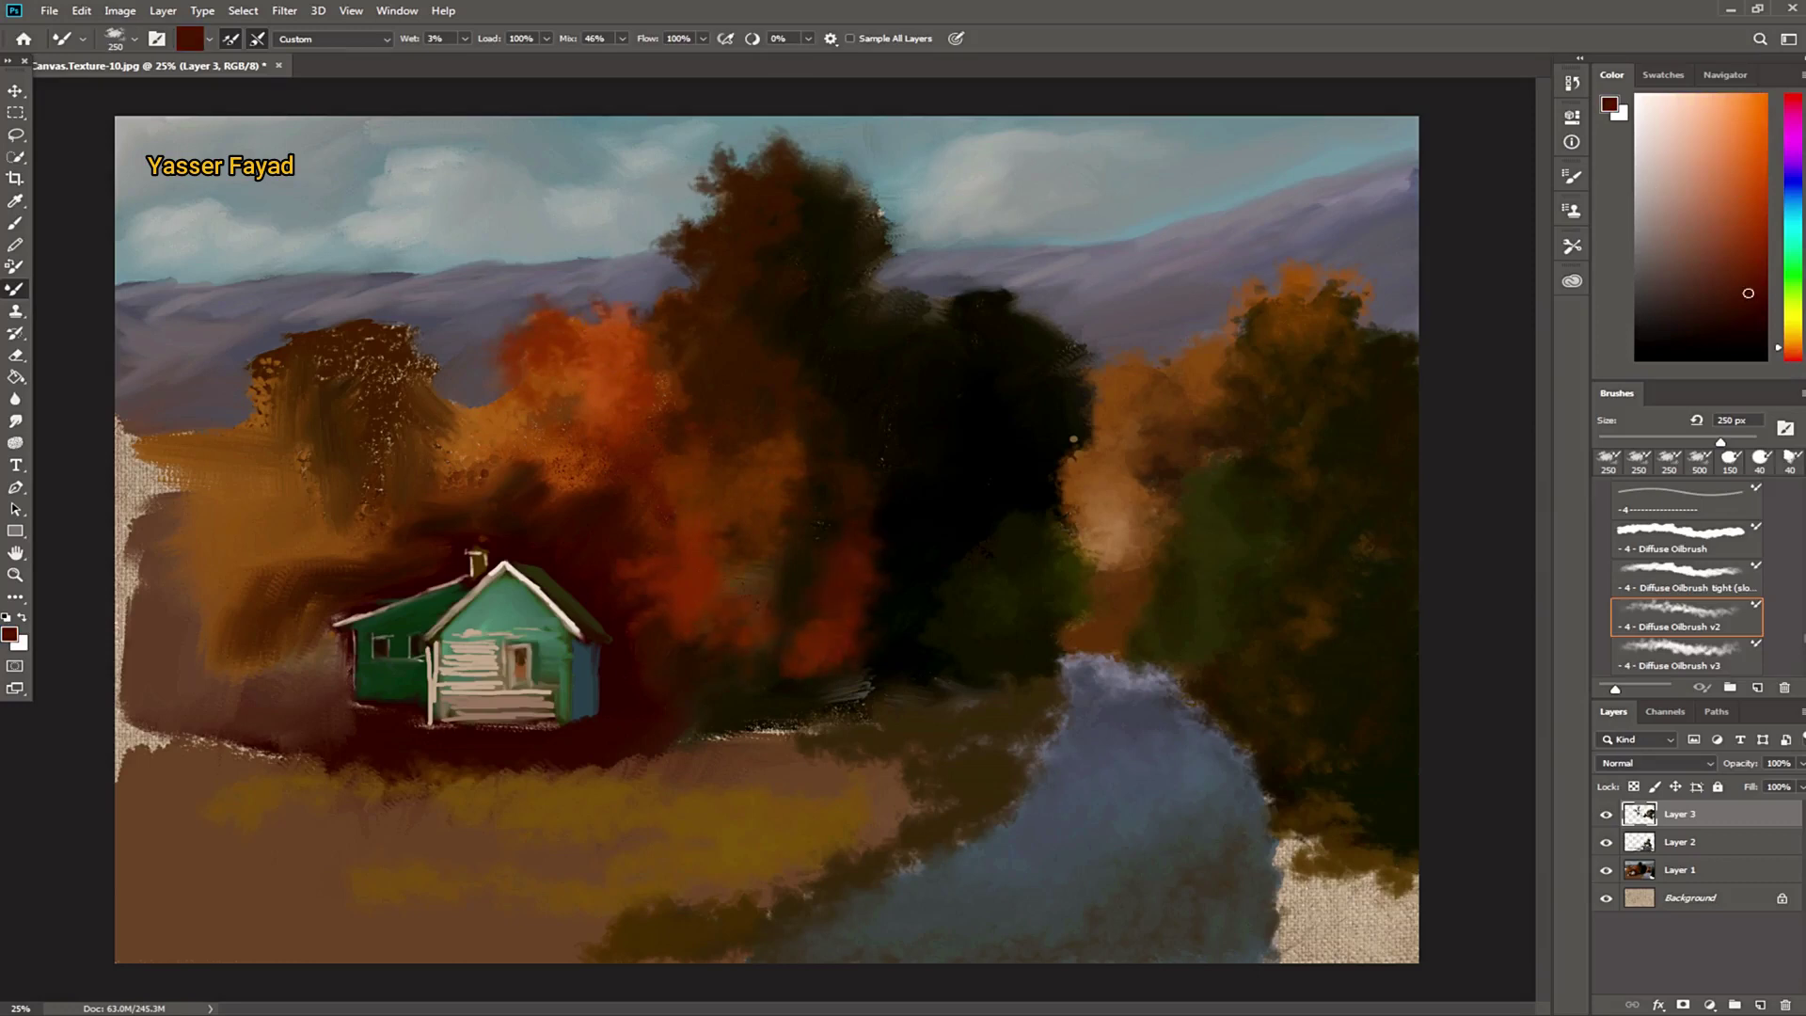
left_click_drag(820, 709, 748, 729)
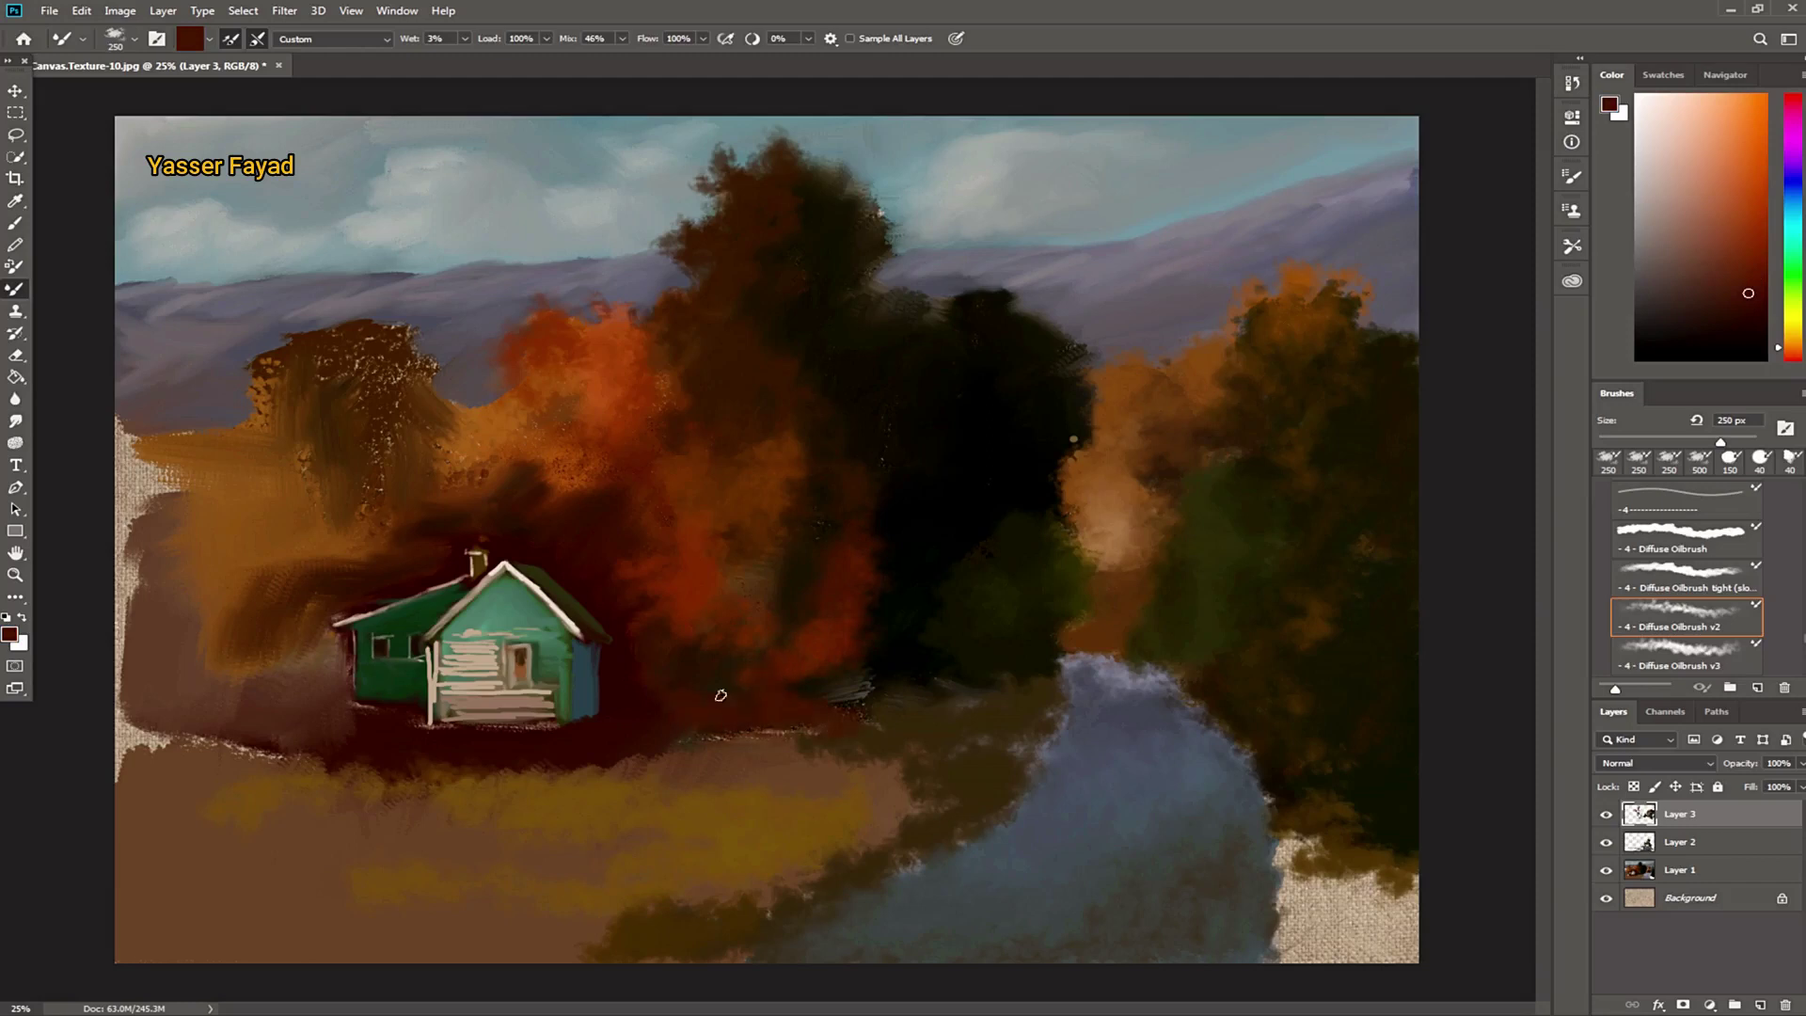
left_click(809, 658, "alt")
mouse_move(794, 656)
left_mouse_down()
mouse_move(846, 645)
mouse_move(810, 691)
mouse_move(866, 677)
left_mouse_up()
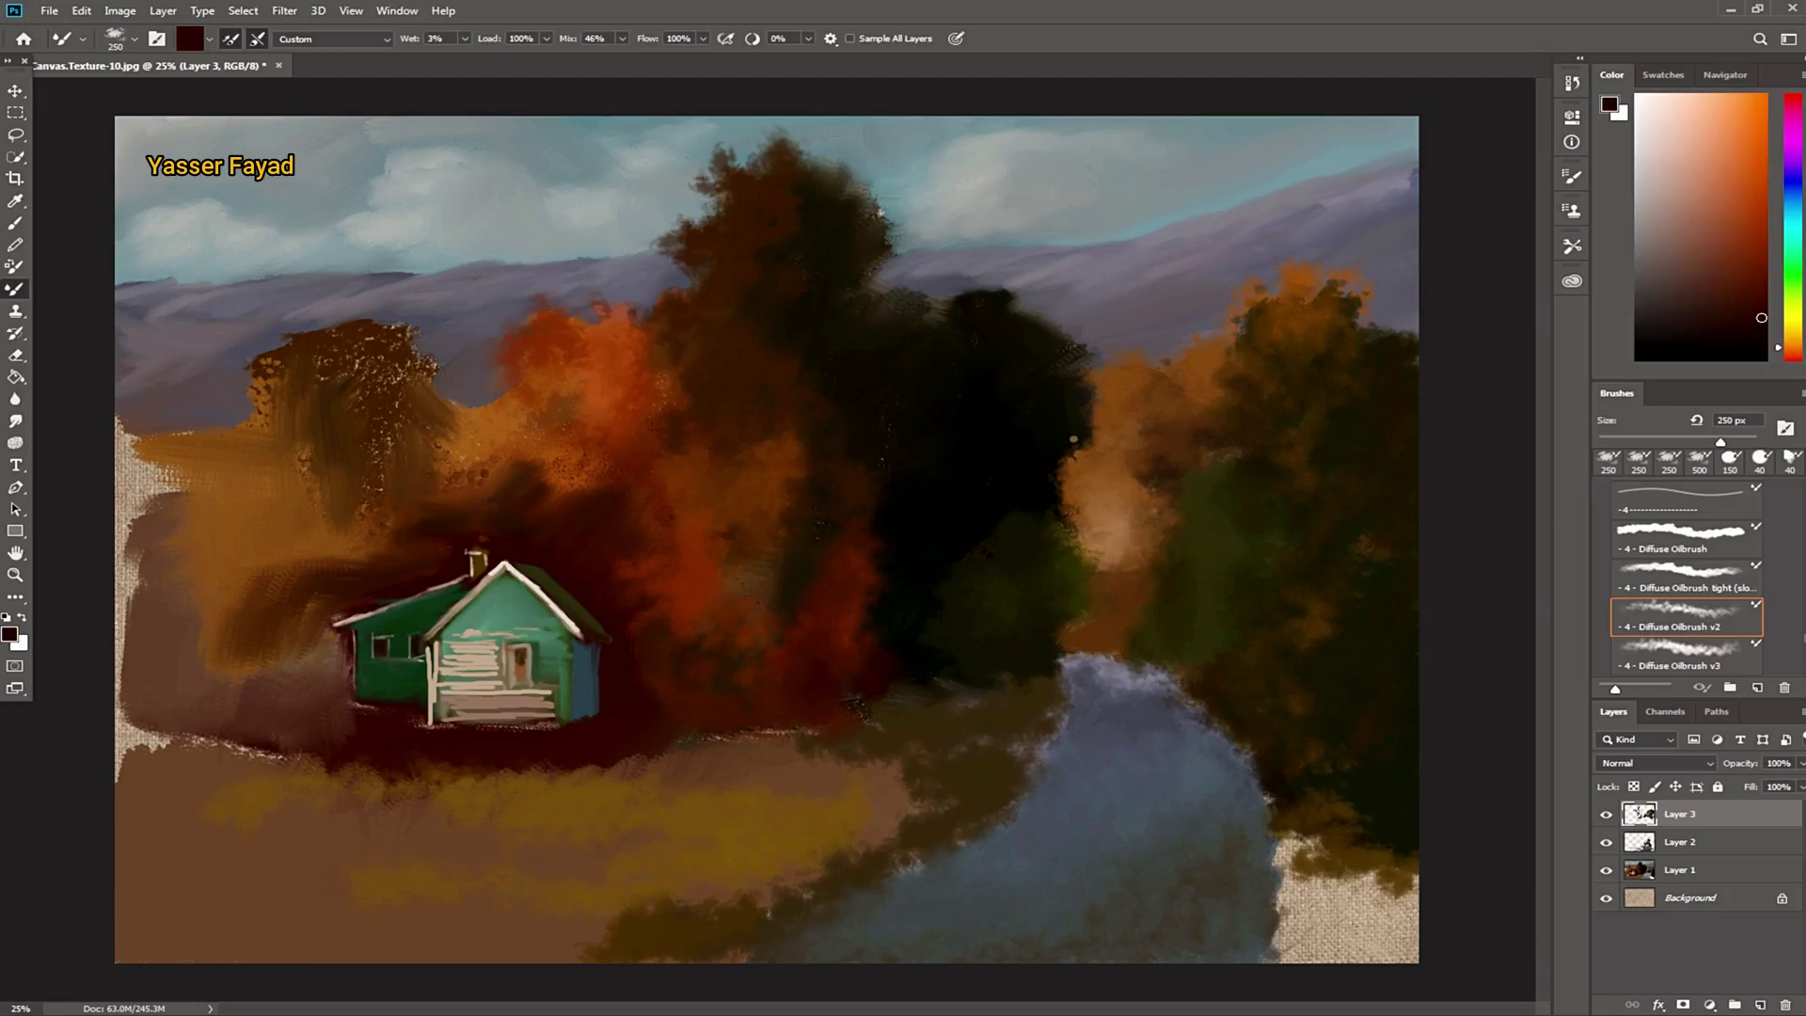
left_click_drag(1792, 346, 1792, 335)
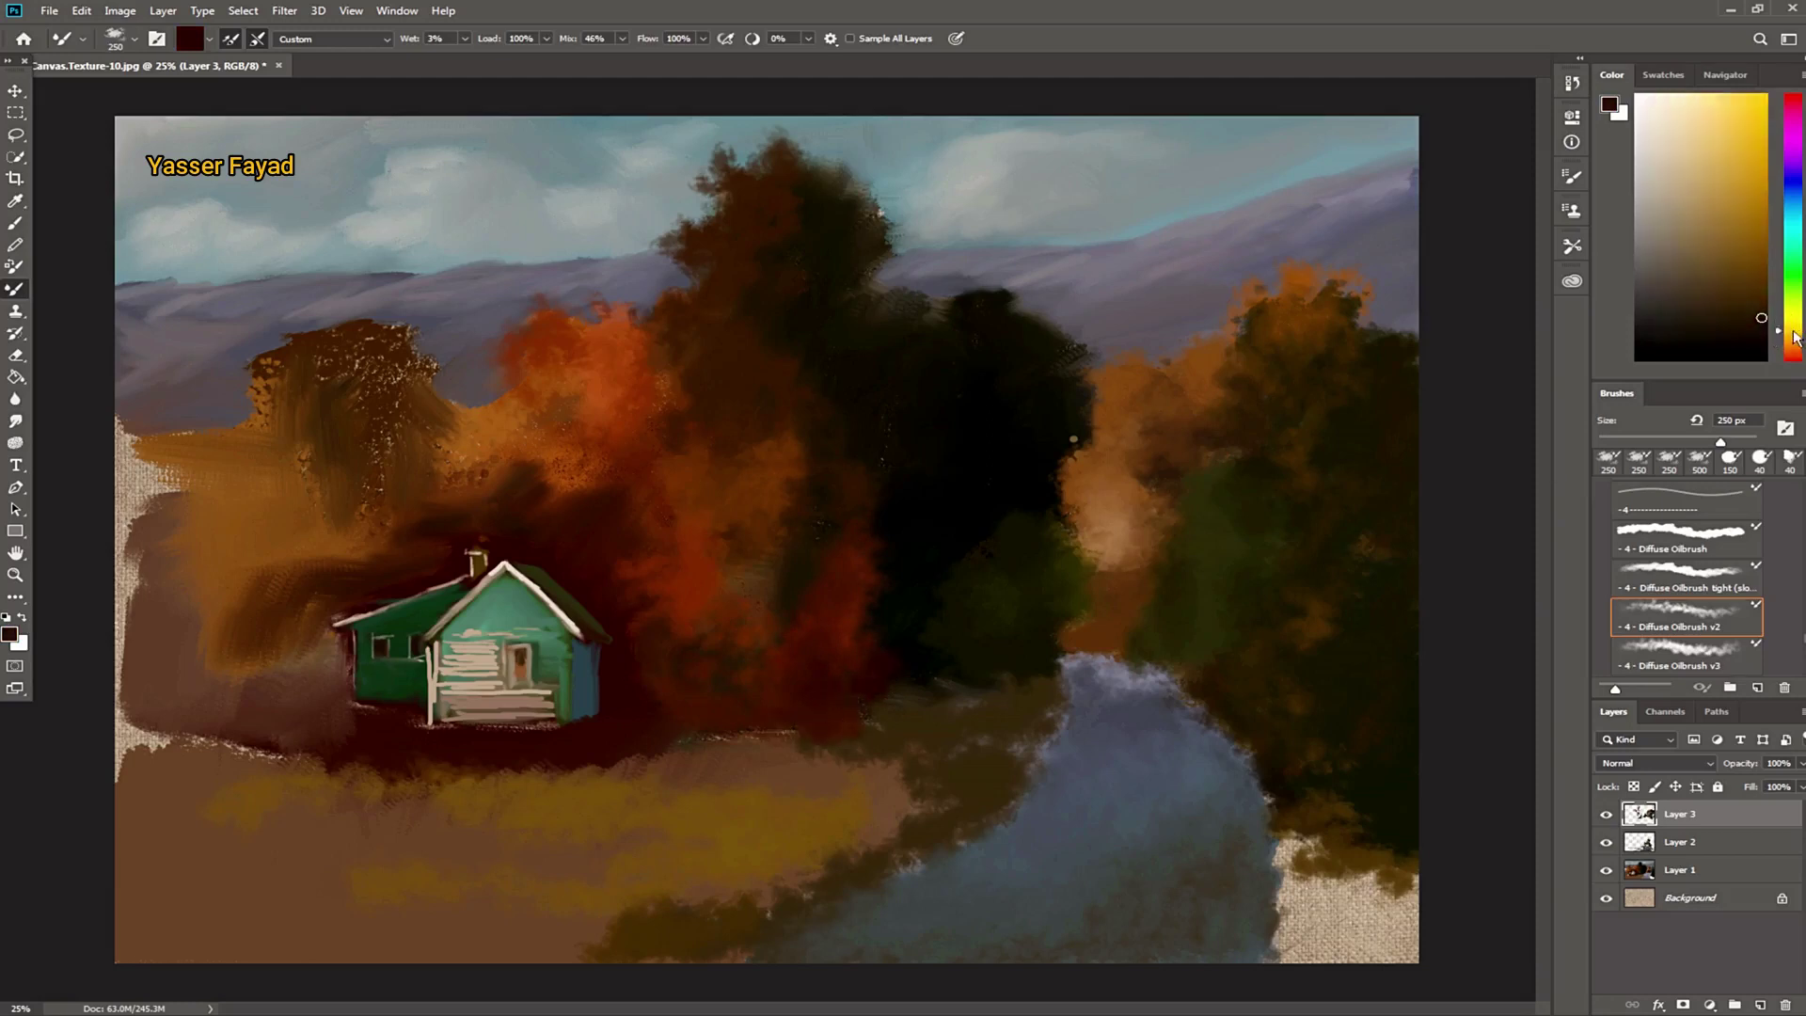
left_click(1739, 118)
Step: Paint a bright golden-orange grass strip along the riverbank with a smaller brush
key("bracketleft")
key("bracketleft")
key("bracketleft")
mouse_move(875, 700)
left_mouse_down()
mouse_move(987, 713)
mouse_move(1007, 744)
left_mouse_up()
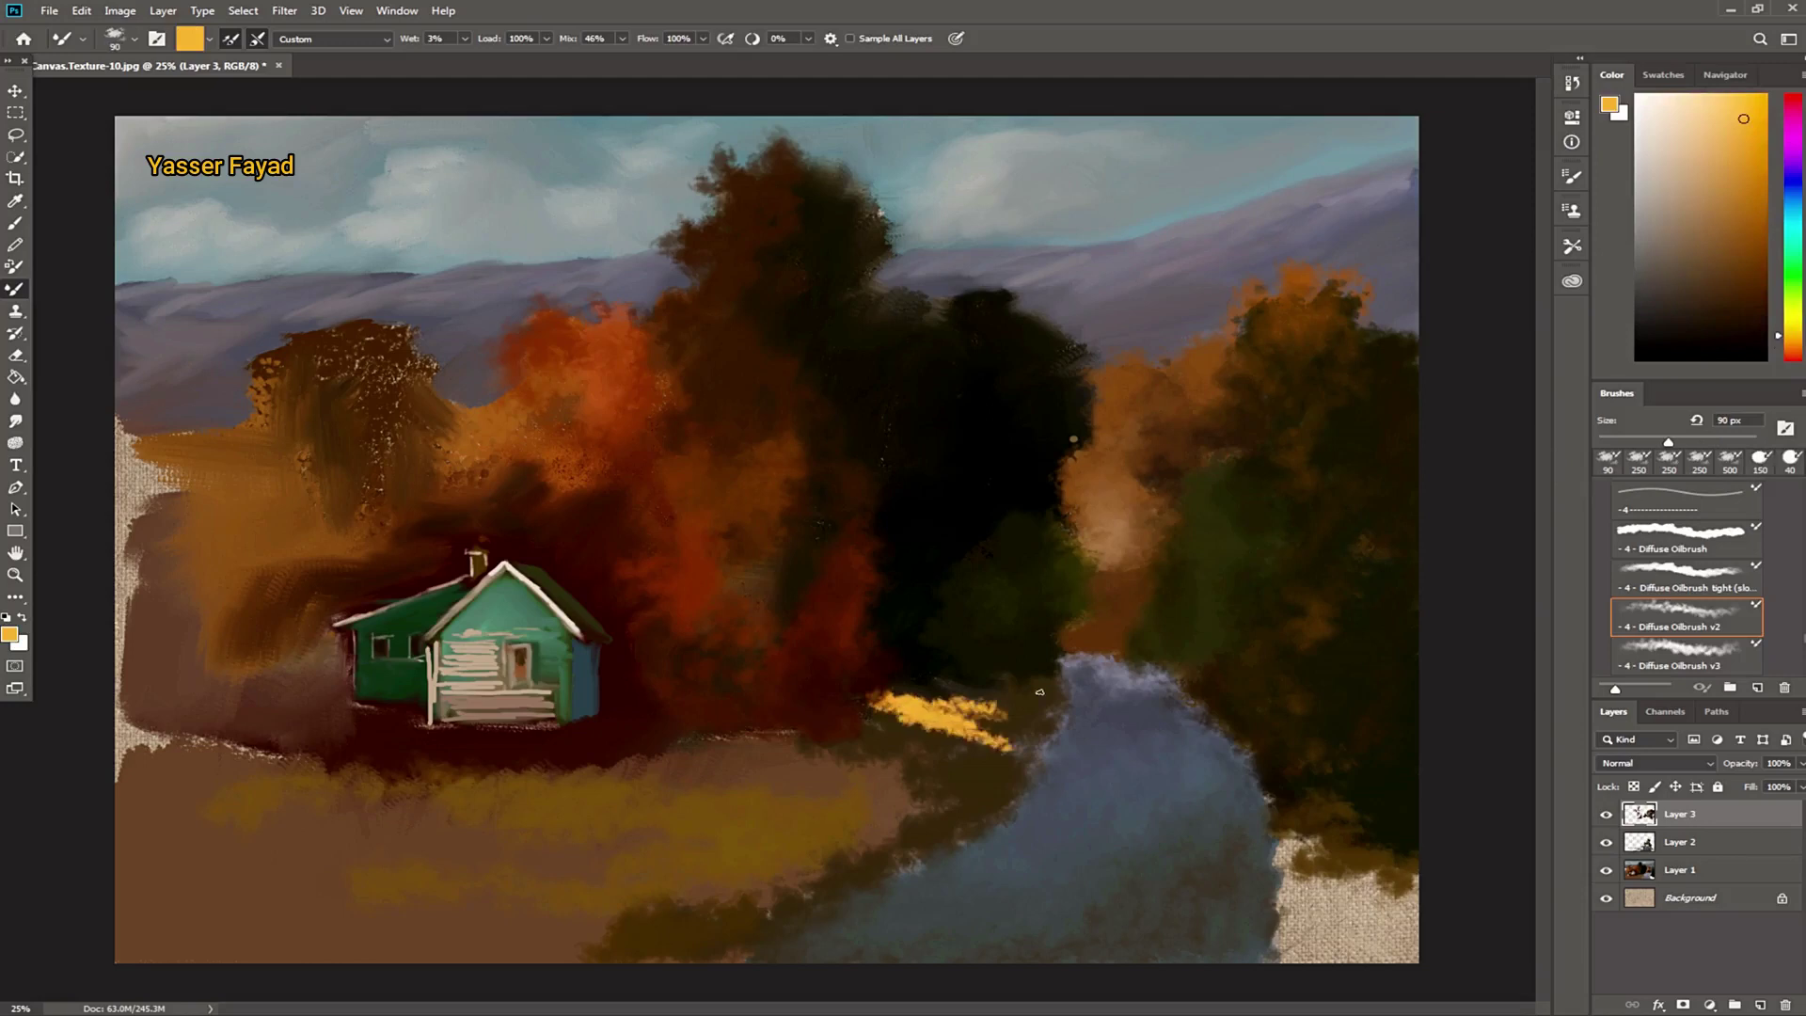
key("ctrl+z")
key("ctrl+z")
left_click(1735, 207)
mouse_move(895, 707)
left_mouse_down()
mouse_move(1046, 719)
mouse_move(890, 696)
left_mouse_up()
left_click(1741, 182)
left_click(1759, 142)
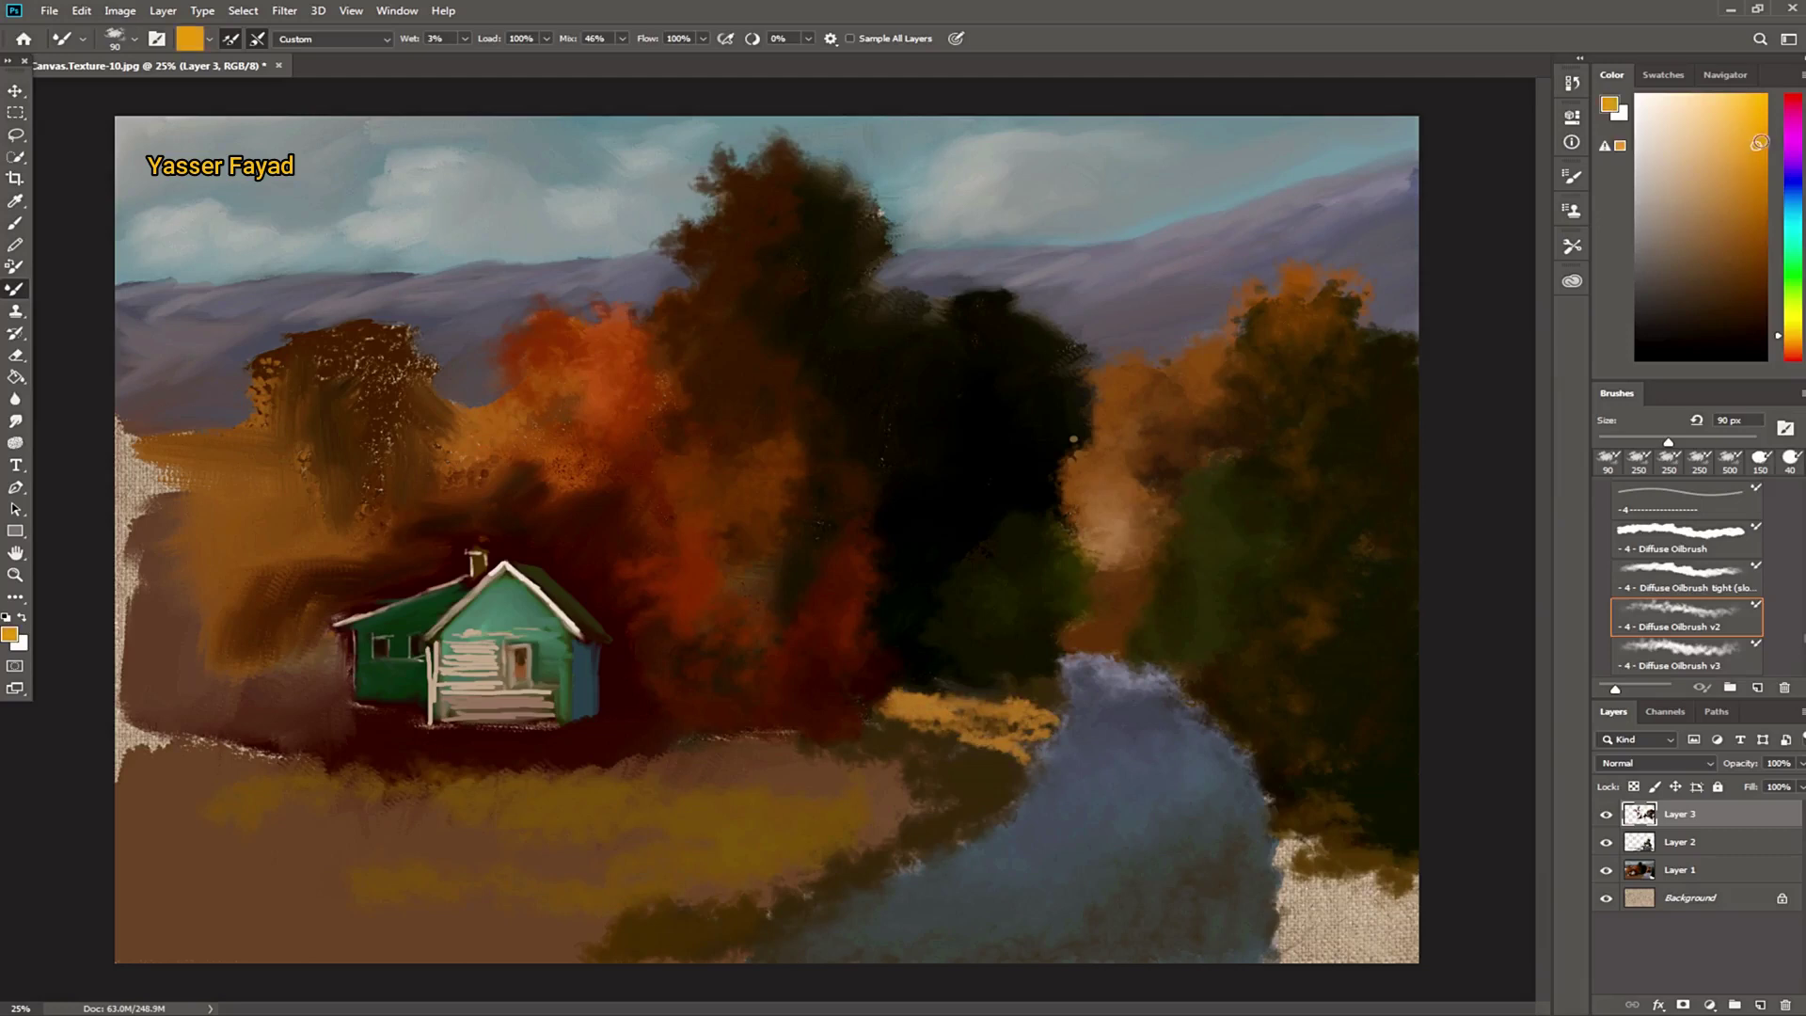
left_click(1727, 129)
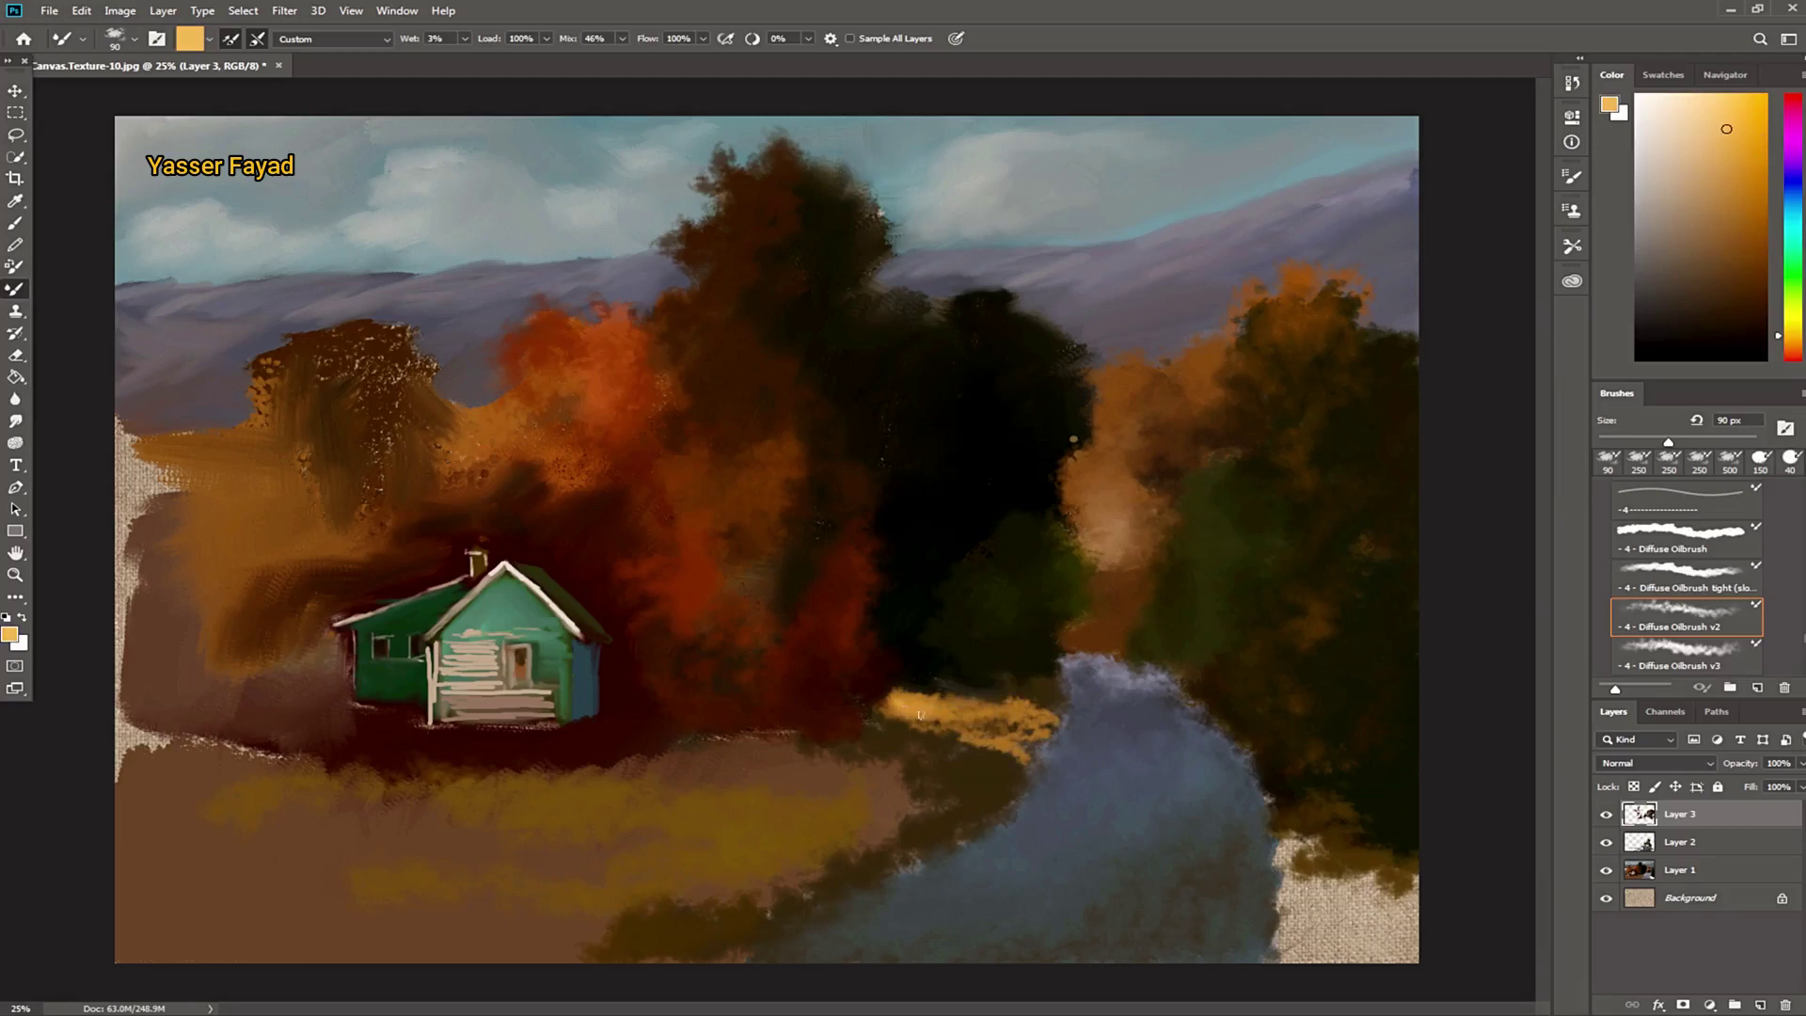
left_click(1713, 108)
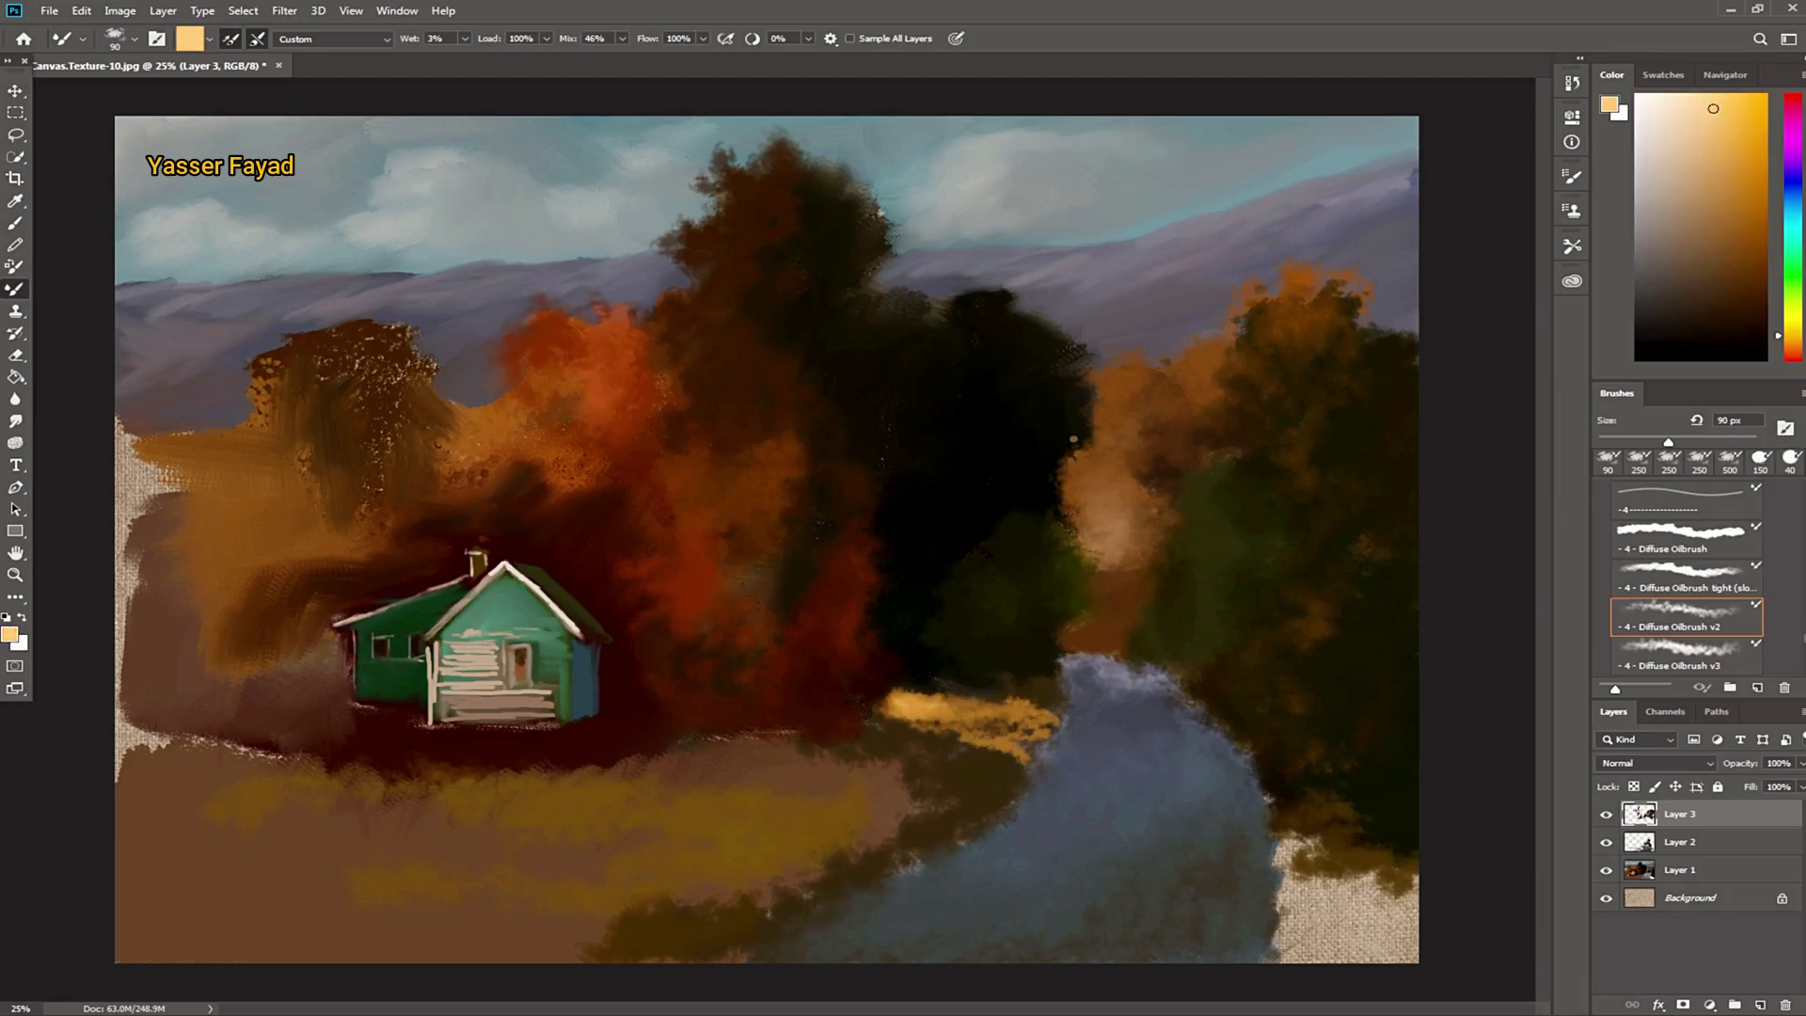
left_click_drag(959, 714, 1011, 711)
Step: Undo the stray cream dabs and sweep golden grass strokes across the foreground to the left edge
left_click_drag(748, 768, 726, 783)
key("ctrl+z")
key("ctrl+z")
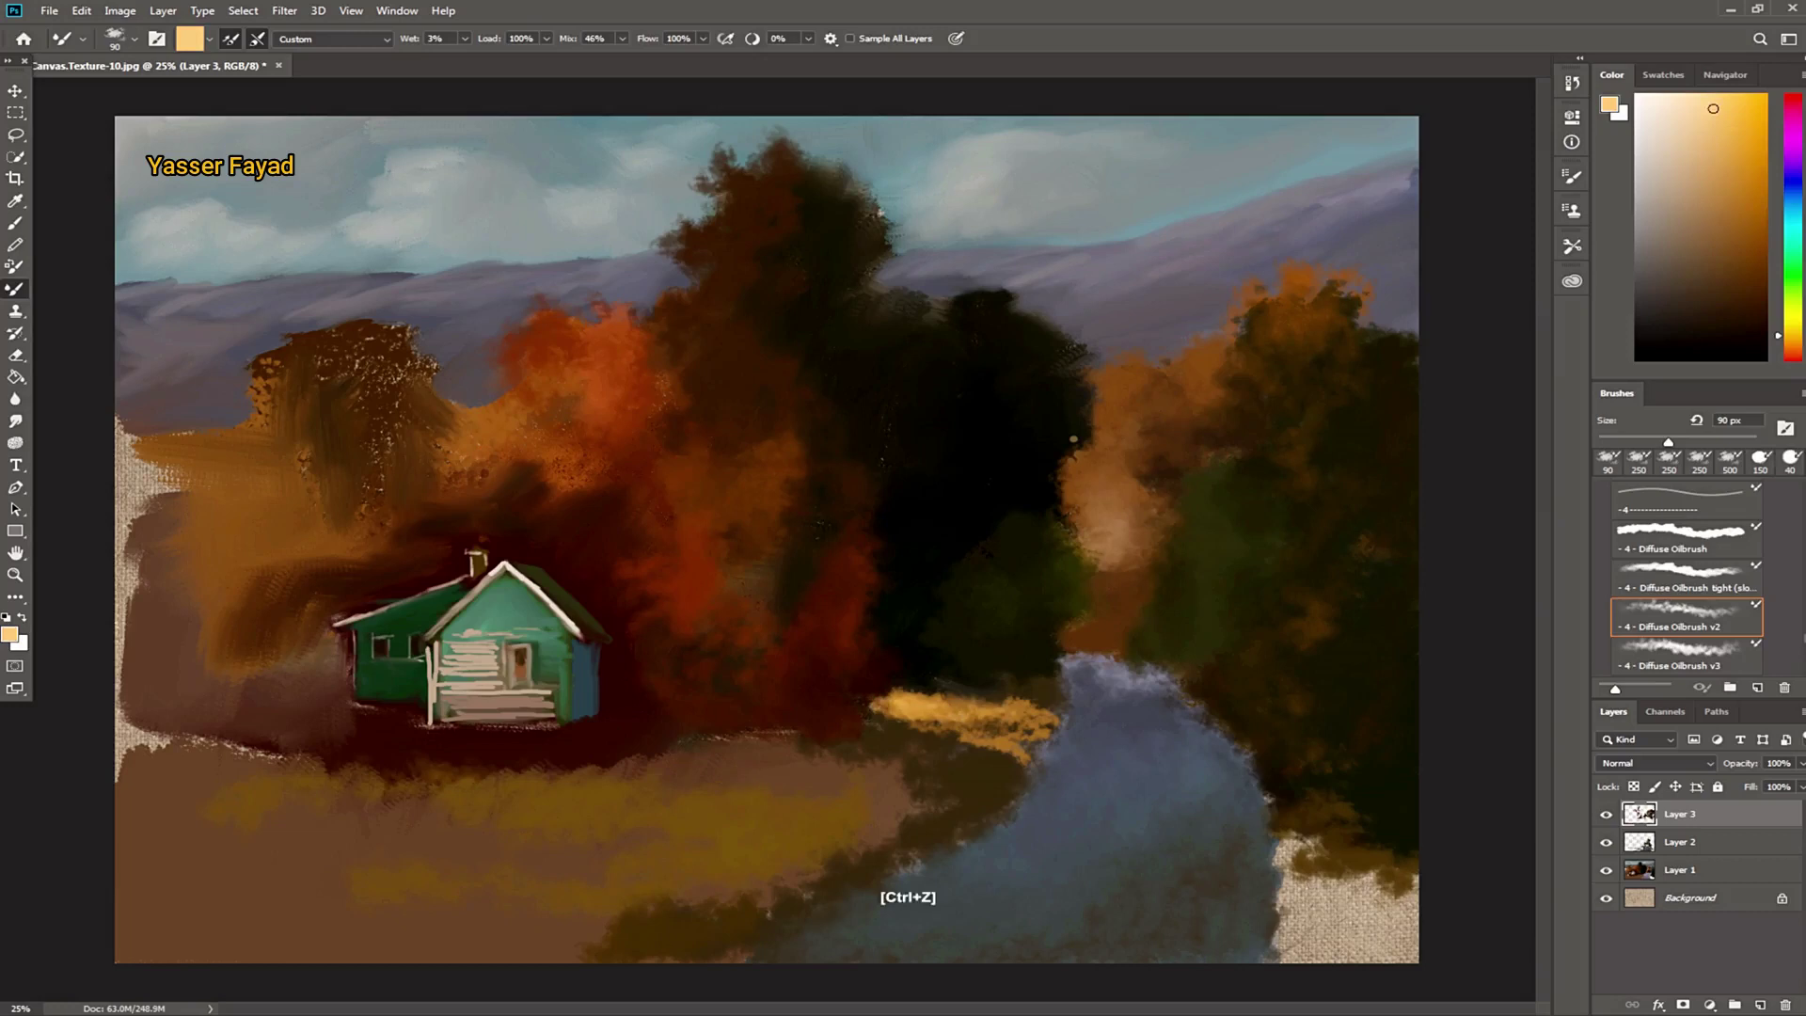
left_click(1735, 225)
left_click_drag(578, 782, 306, 783)
mouse_move(414, 810)
left_mouse_down()
mouse_move(160, 767)
mouse_move(377, 851)
mouse_move(463, 806)
mouse_move(677, 816)
left_mouse_up()
key("bracketright")
key("bracketright")
key("bracketright")
key("bracketright")
key("bracketright")
key("bracketright")
Step: Paint reddish-orange across the lower foreground and a near-black maroon mass at the left edge
left_click_drag(1795, 337, 1795, 345)
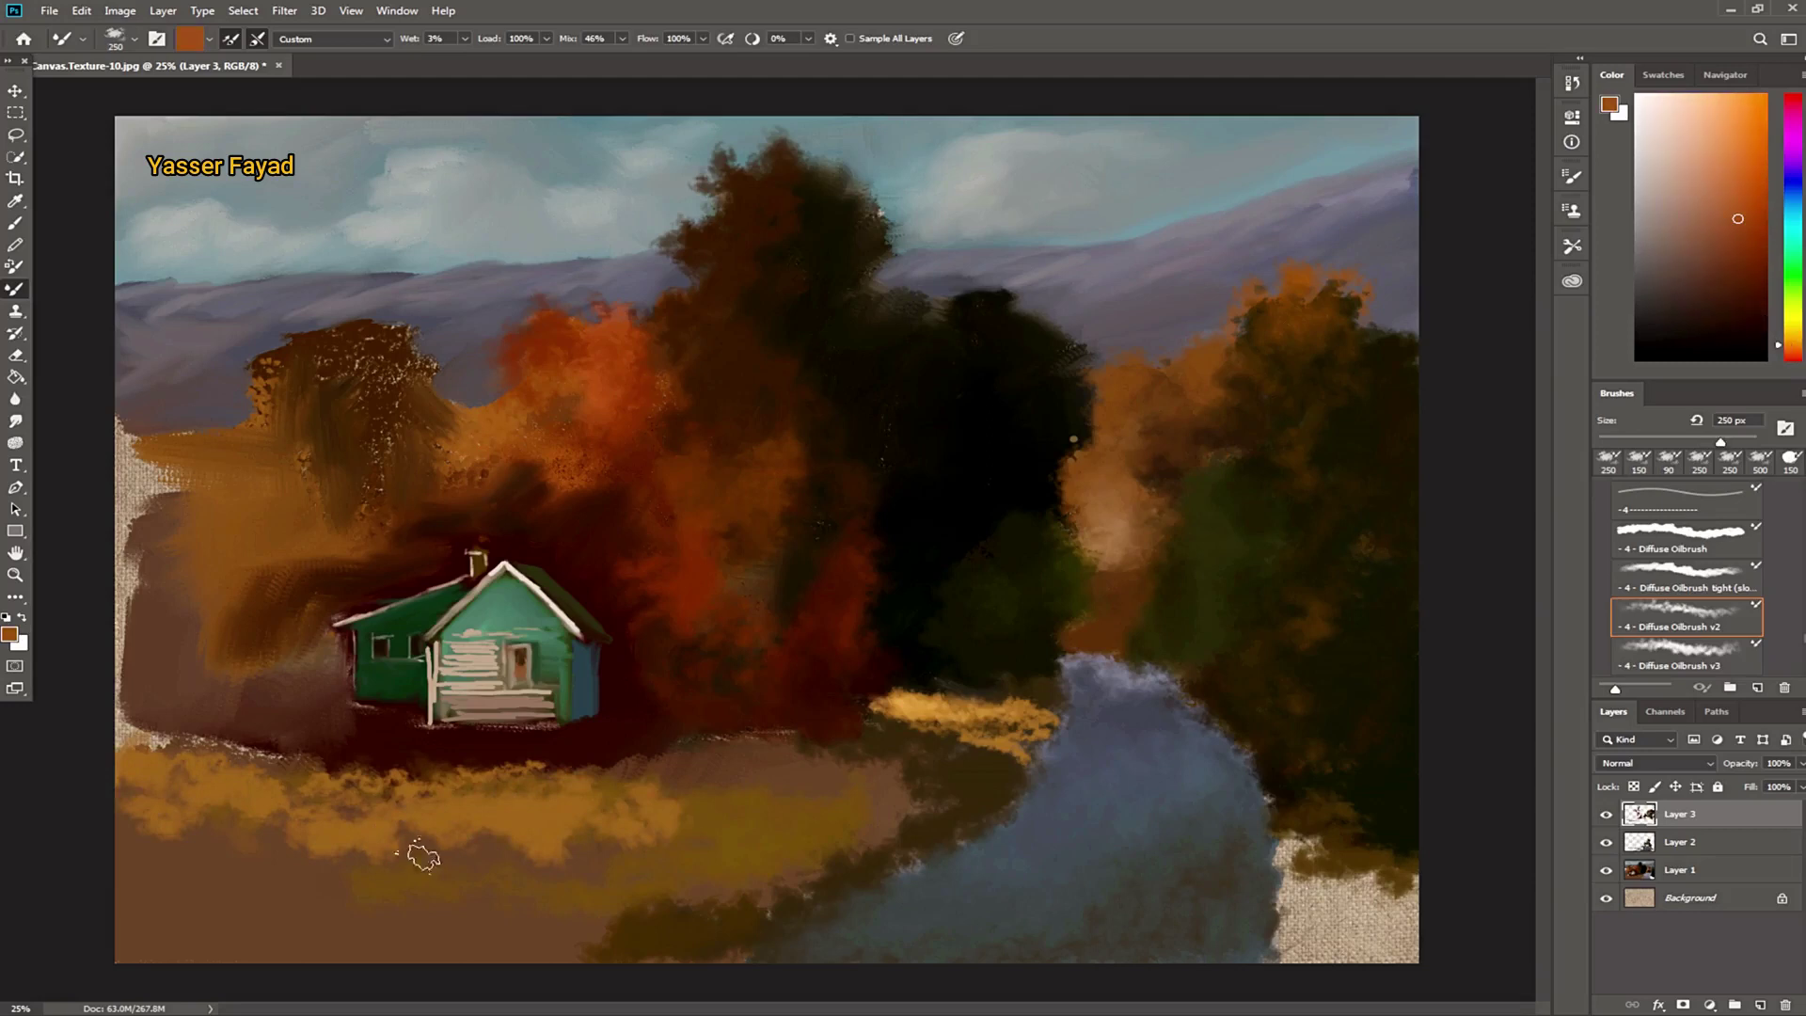
mouse_move(292, 858)
left_mouse_down()
mouse_move(673, 841)
mouse_move(658, 828)
mouse_move(733, 811)
left_mouse_up()
left_click(1751, 289)
mouse_move(149, 715)
left_mouse_down()
mouse_move(164, 743)
mouse_move(142, 737)
mouse_move(212, 734)
mouse_move(254, 649)
left_mouse_up()
left_click(1752, 327)
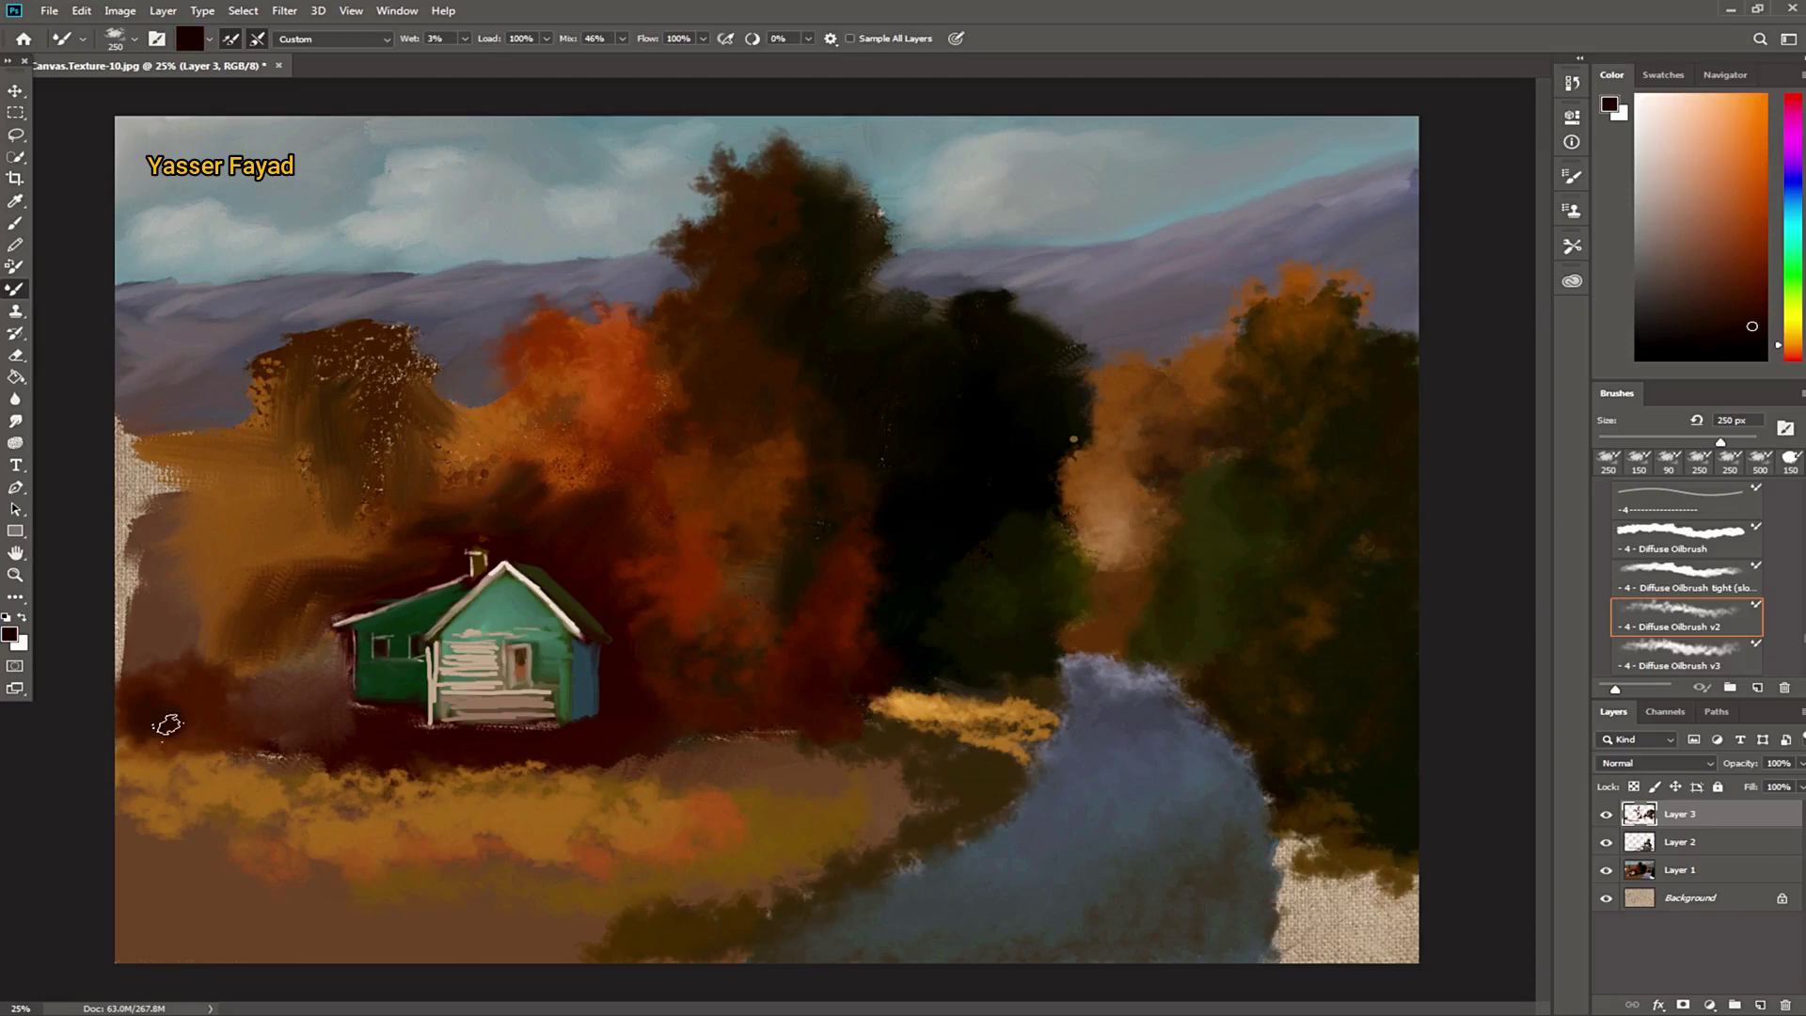
mouse_move(178, 693)
left_mouse_down()
mouse_move(161, 637)
mouse_move(183, 677)
left_mouse_up()
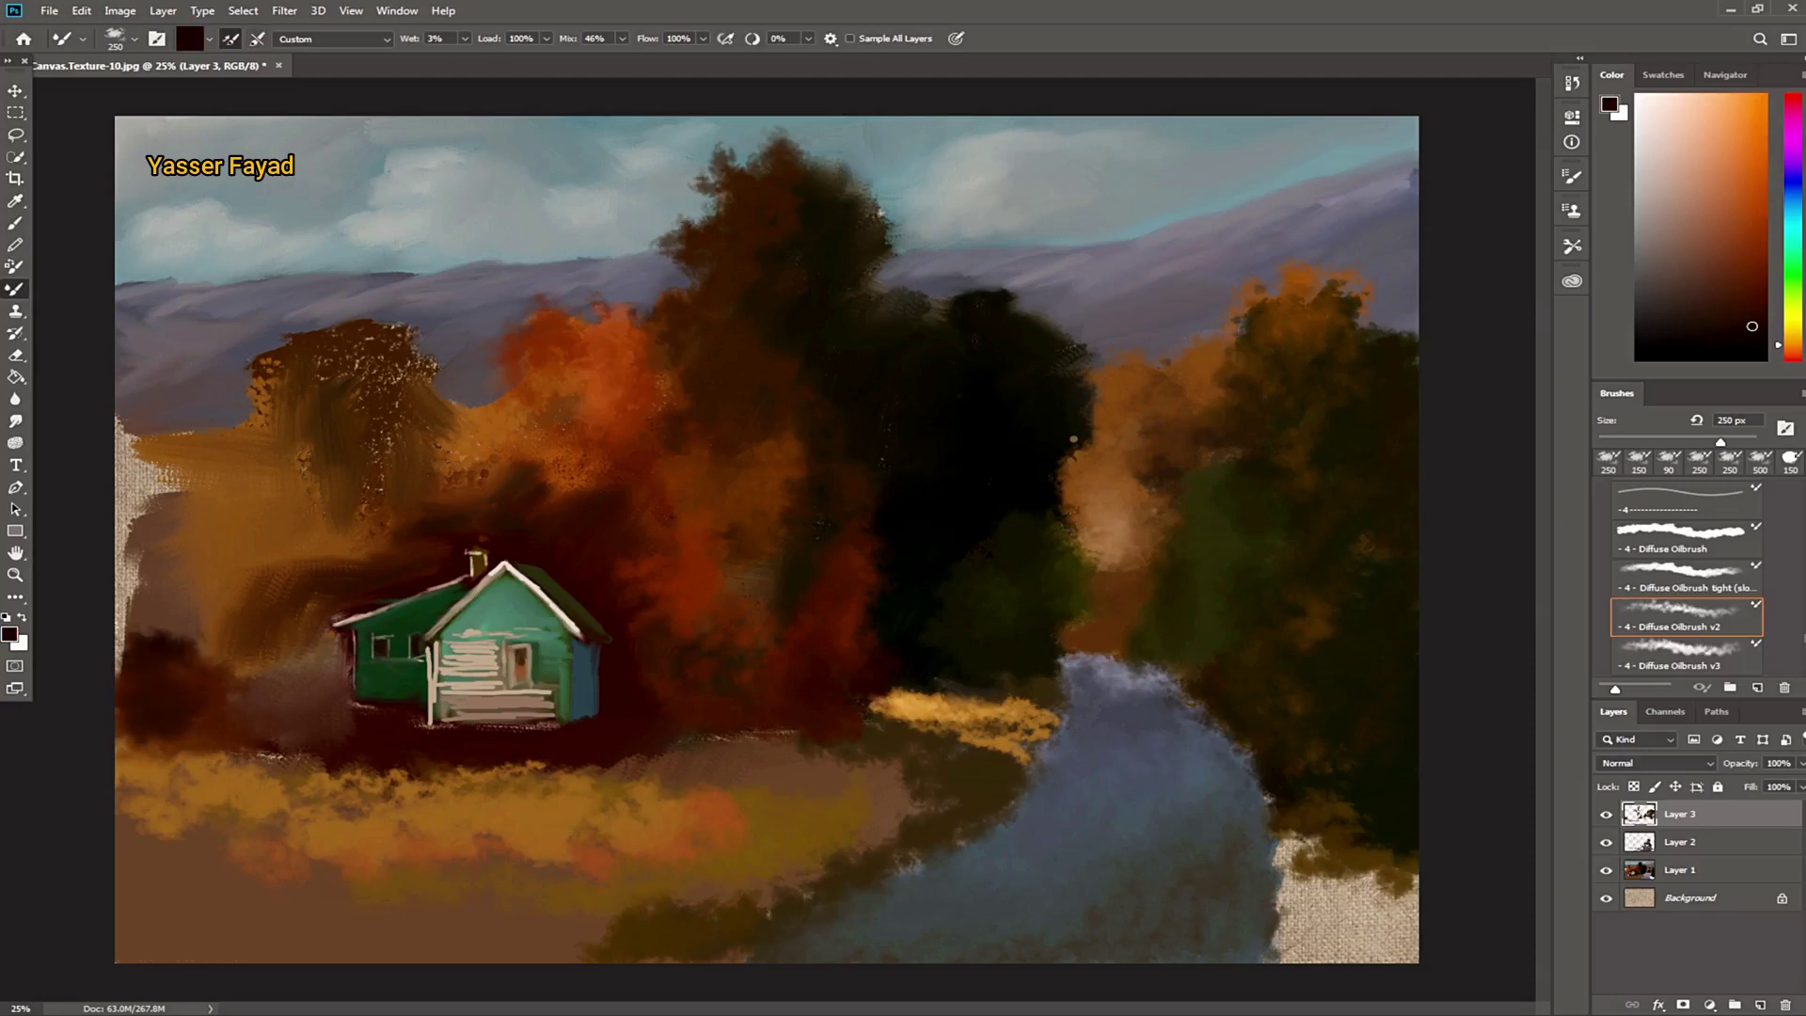
left_click(1750, 346)
mouse_move(146, 692)
left_mouse_down()
mouse_move(133, 737)
mouse_move(257, 730)
mouse_move(219, 715)
mouse_move(274, 737)
mouse_move(274, 665)
mouse_move(311, 737)
mouse_move(137, 658)
mouse_move(214, 633)
mouse_move(236, 679)
mouse_move(177, 709)
mouse_move(226, 701)
mouse_move(189, 685)
mouse_move(139, 708)
left_mouse_up()
Step: Build up a dark red bush with crimson highlights left of the house
left_click(1793, 357)
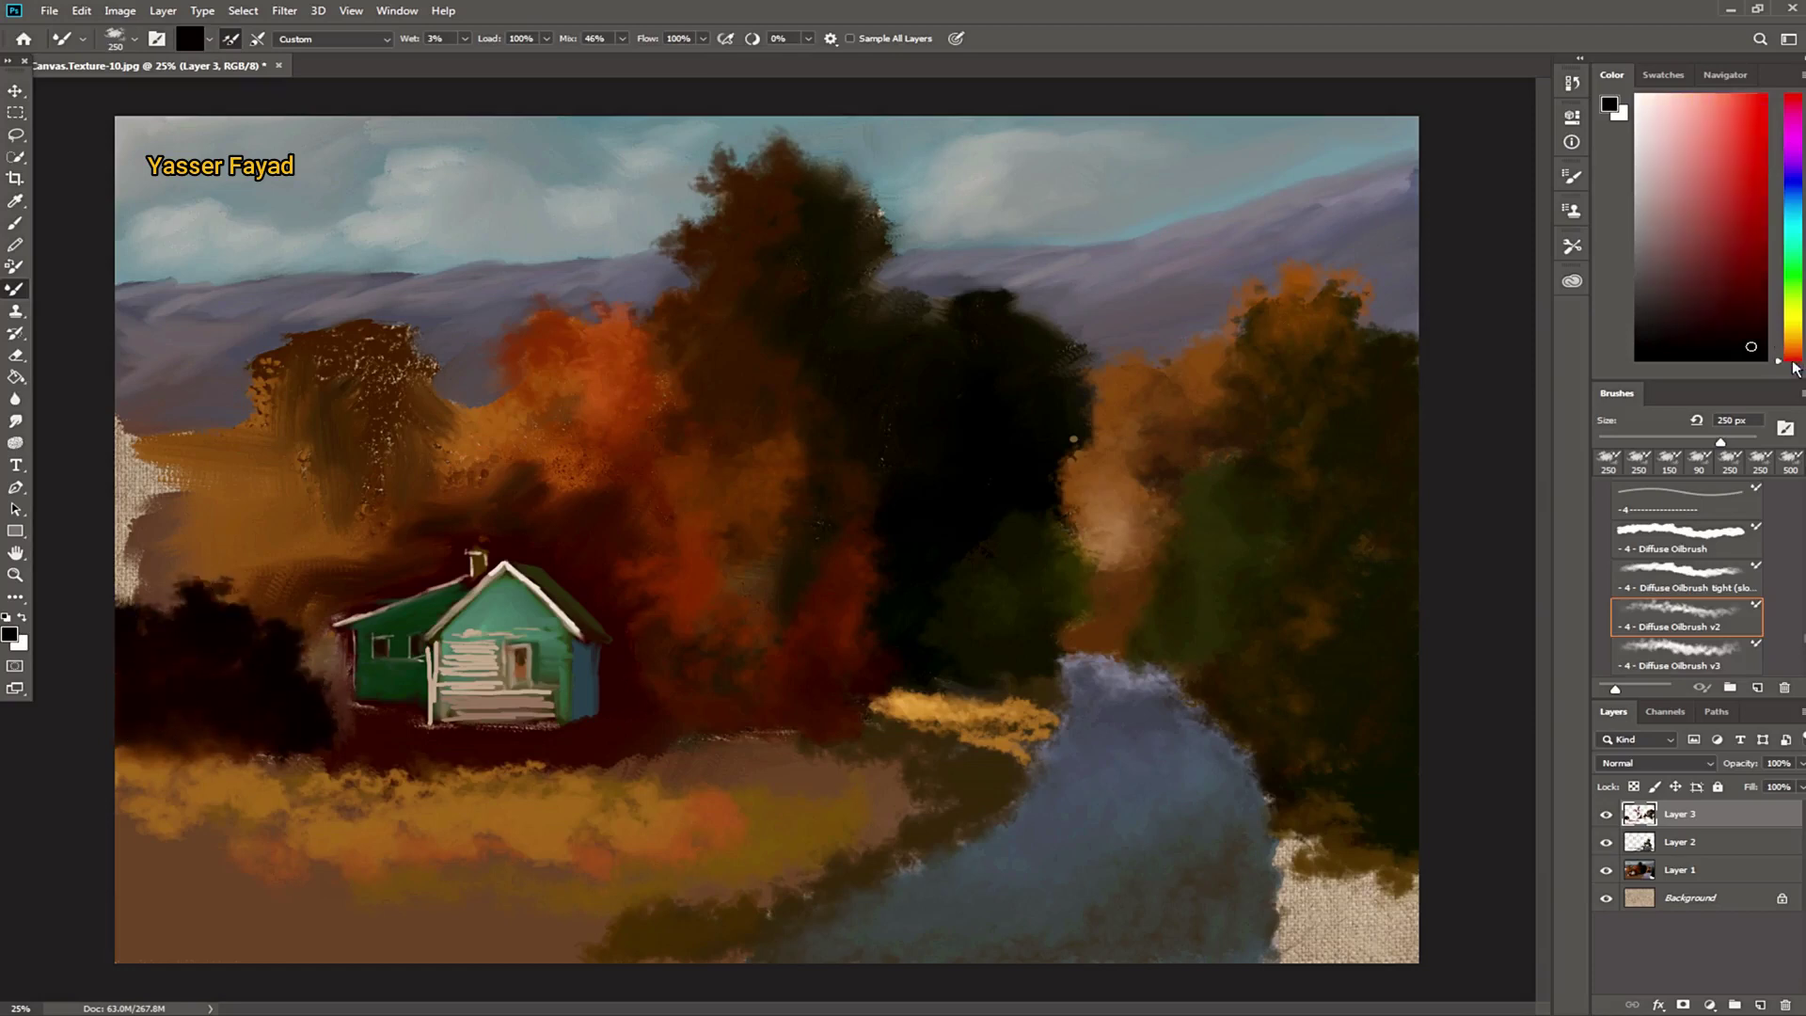
left_click(1753, 312)
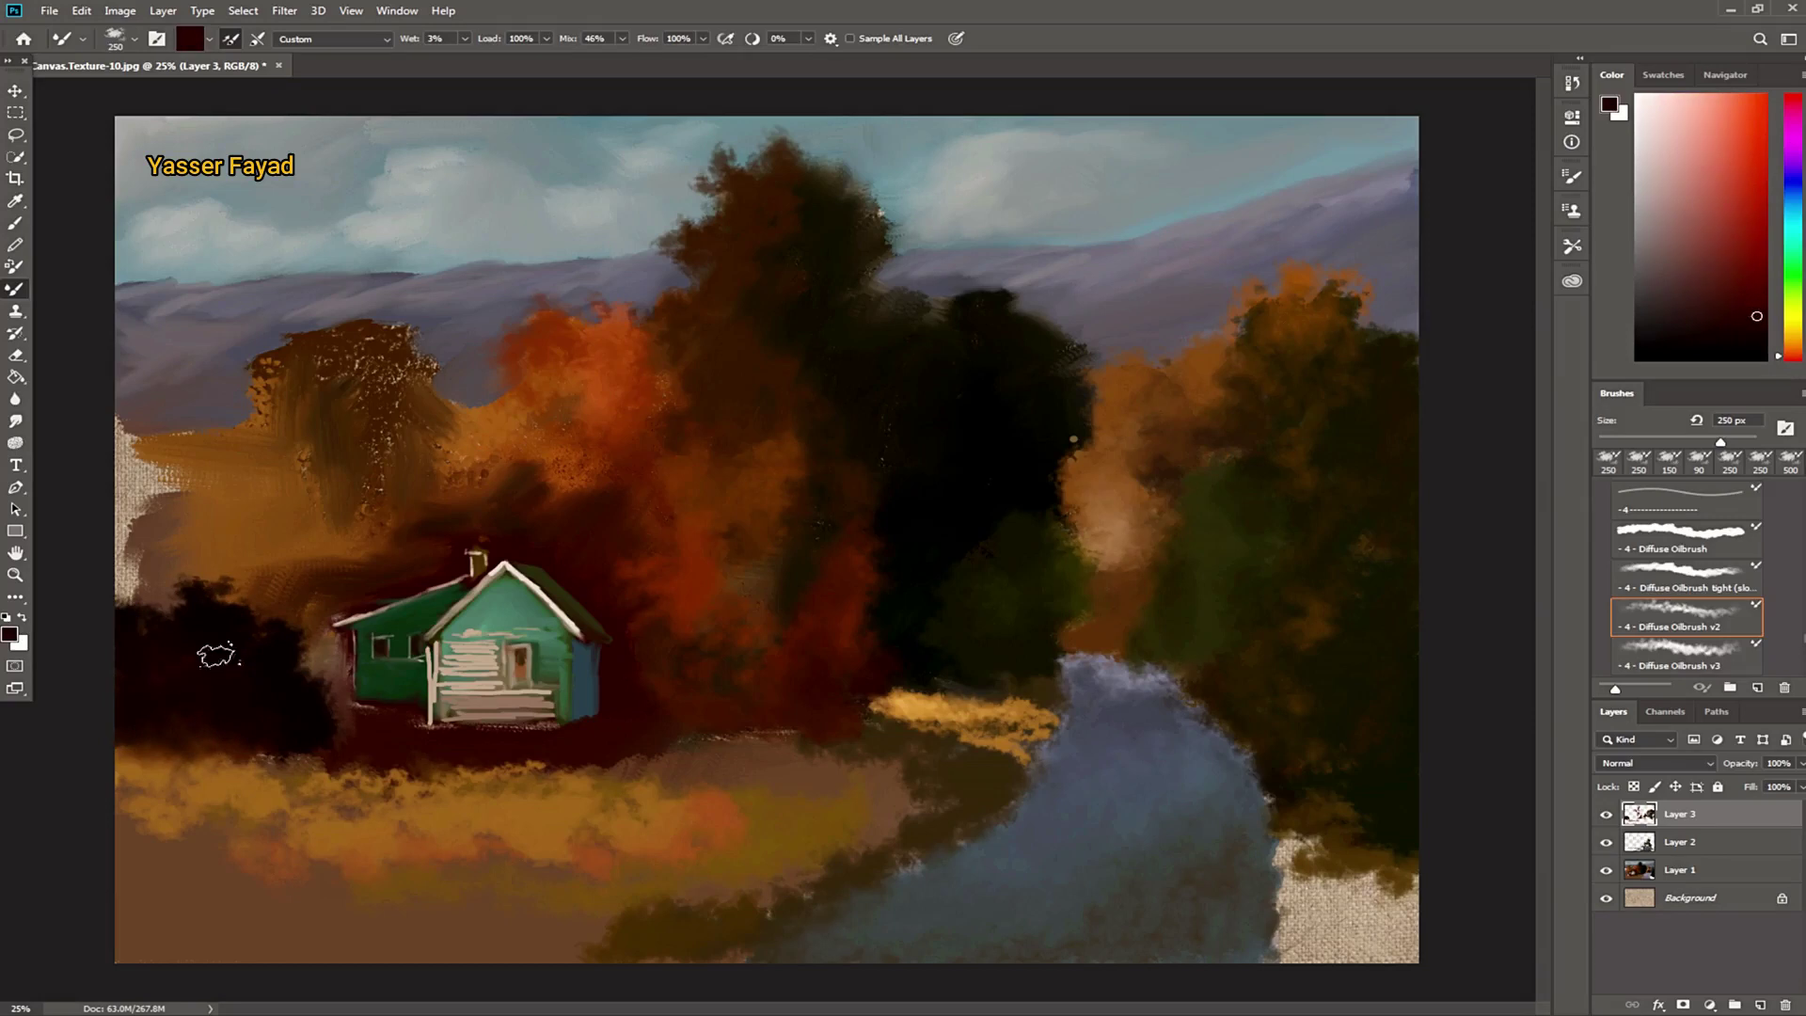
left_click(358, 599, "alt")
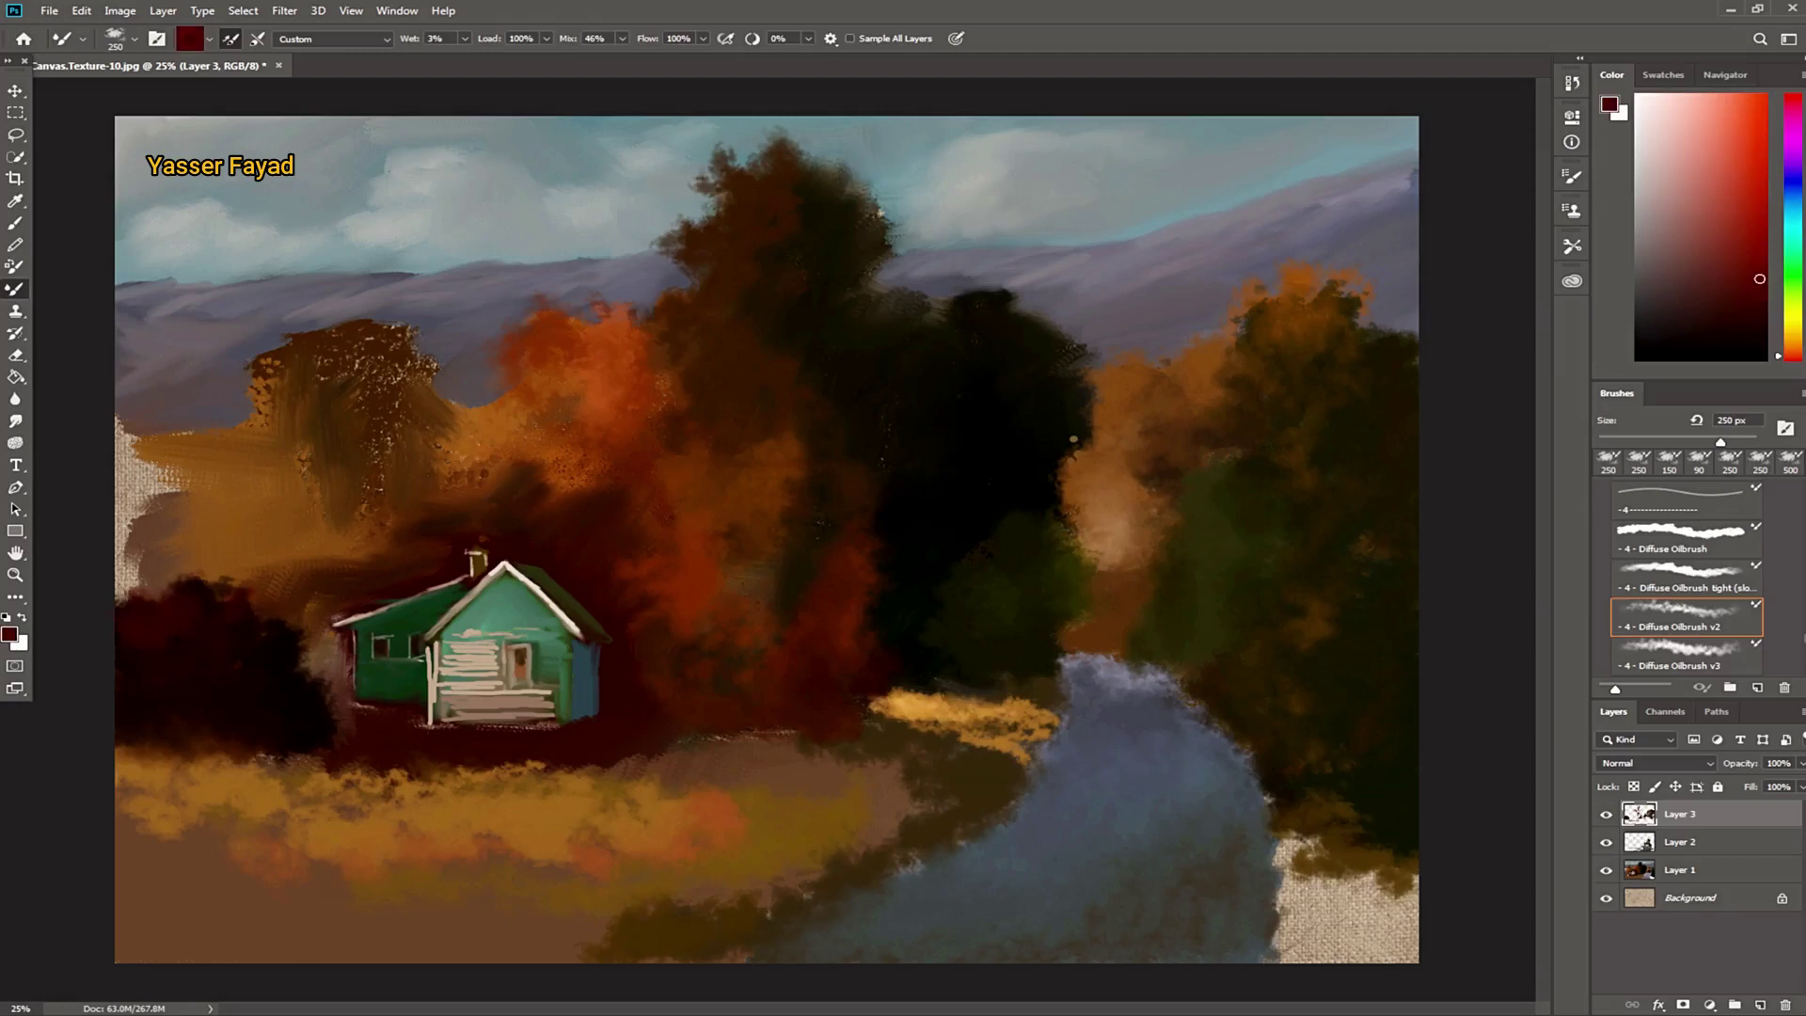
left_click_drag(230, 583, 155, 593)
left_click(1742, 245)
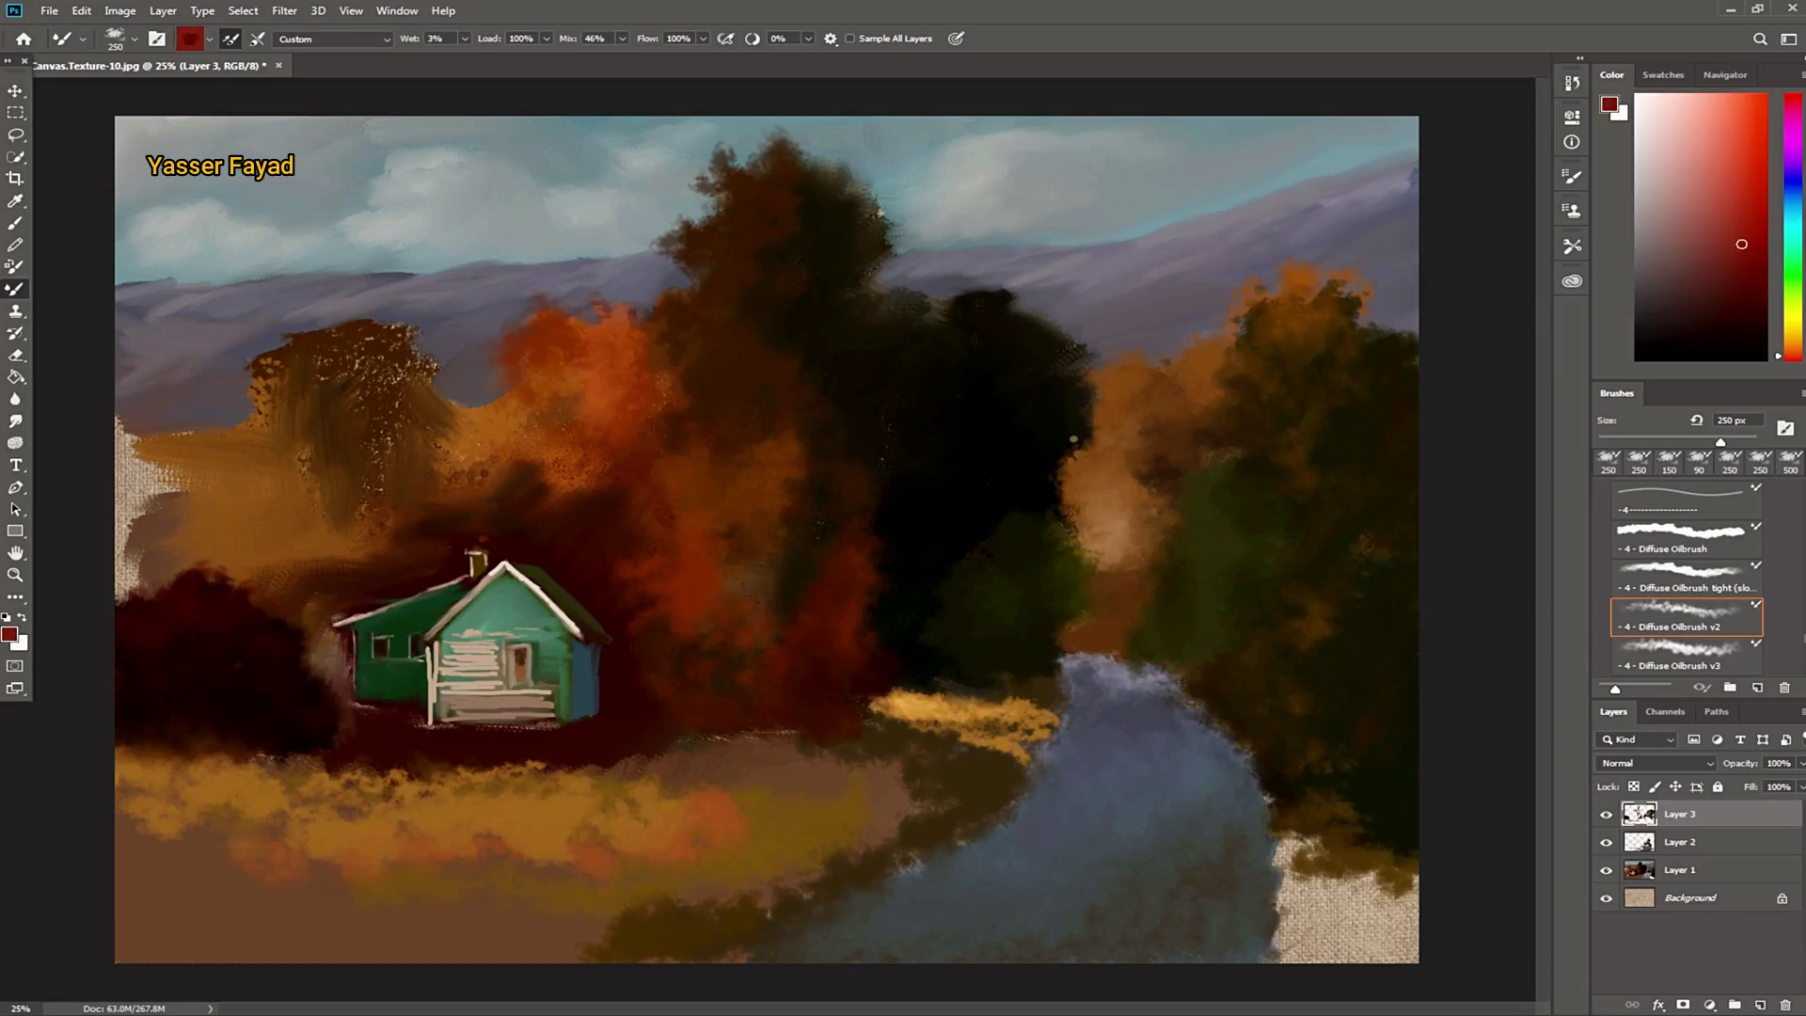
key("bracketleft")
key("bracketleft")
key("bracketleft")
Step: Lay an olive-green grass patch below the house
left_click(1793, 318)
left_click(1755, 268)
left_click_drag(362, 732, 586, 752)
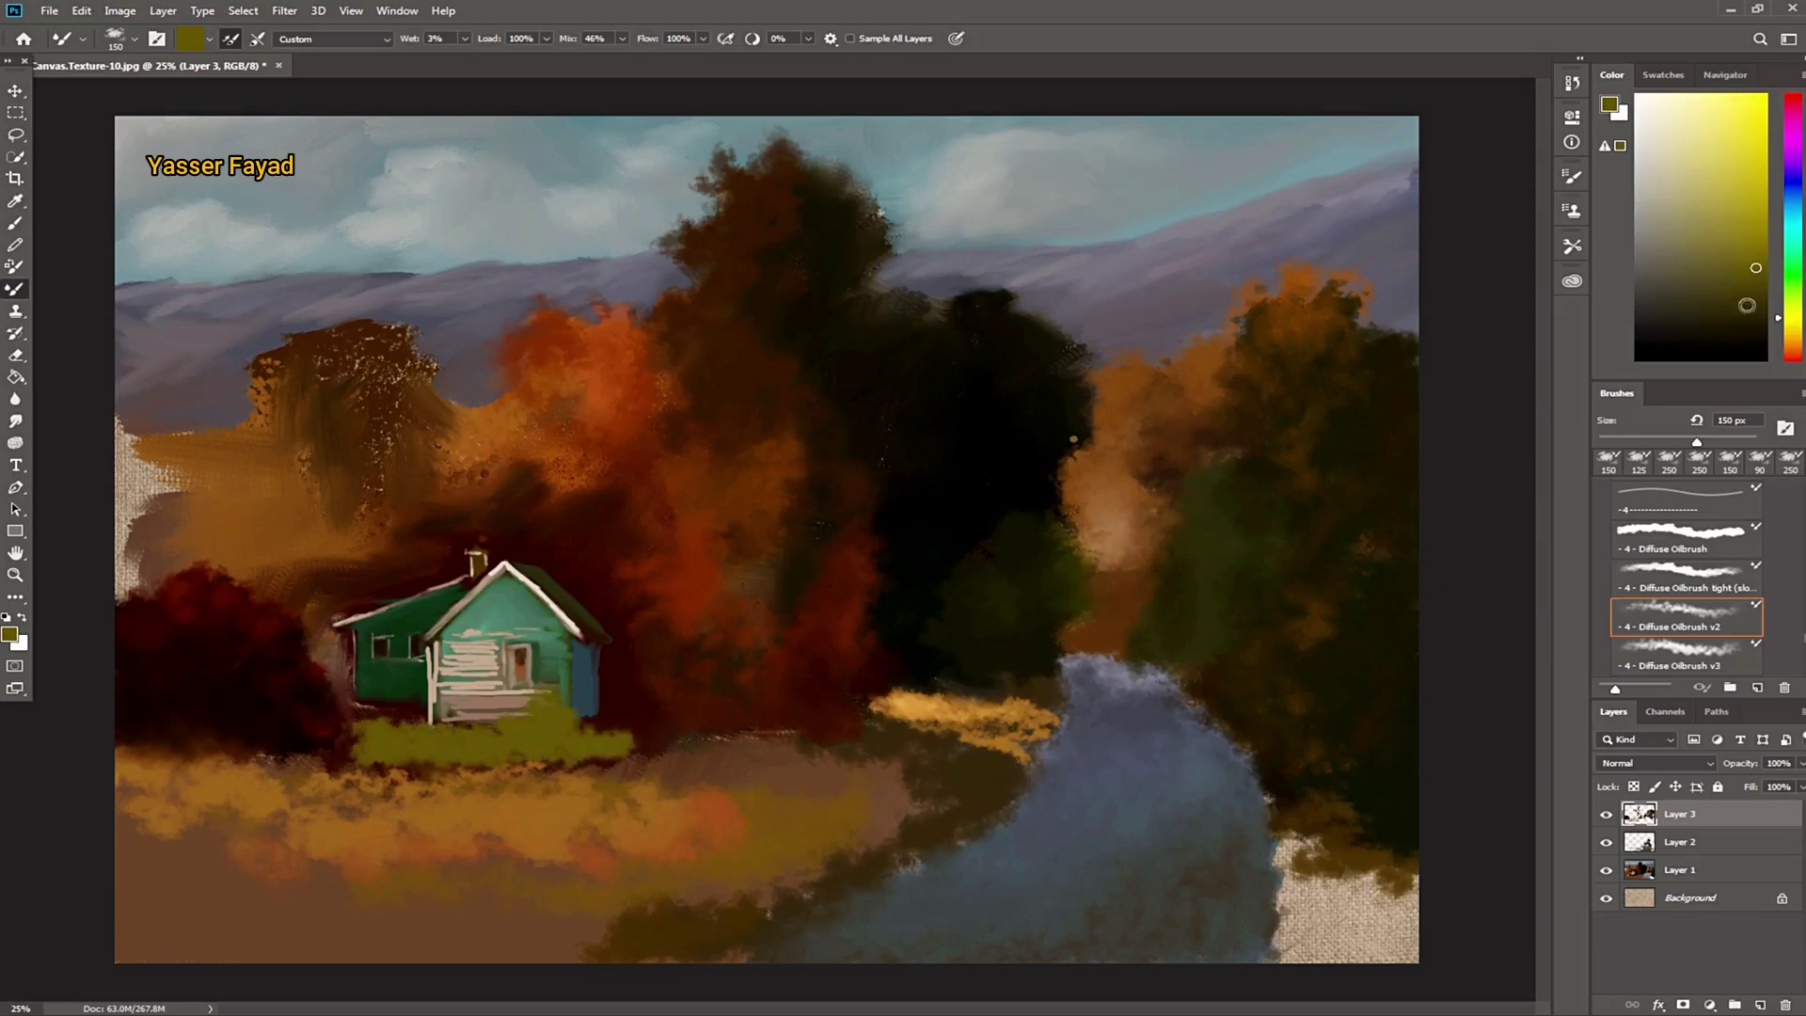
left_click(1747, 305)
Step: Set the brush Mix to 24% and darken the grass edge below the house with near-black
left_click_drag(639, 741, 616, 714)
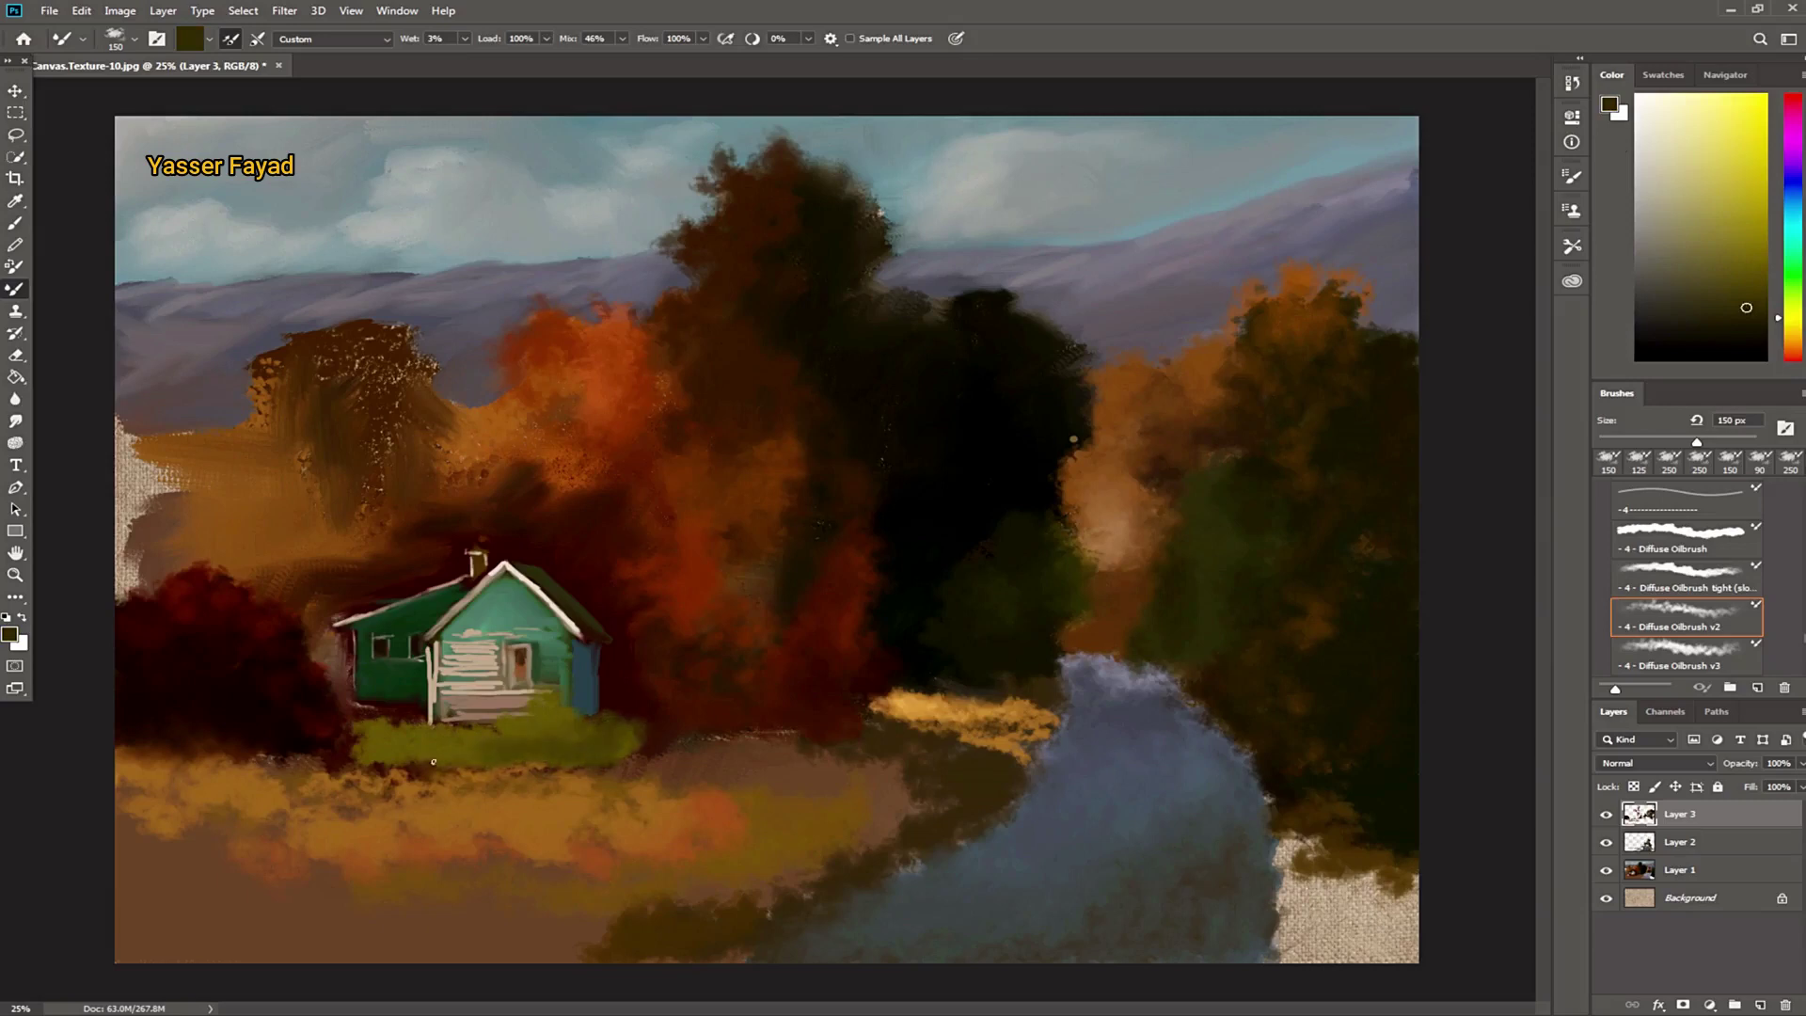
left_click(1755, 328)
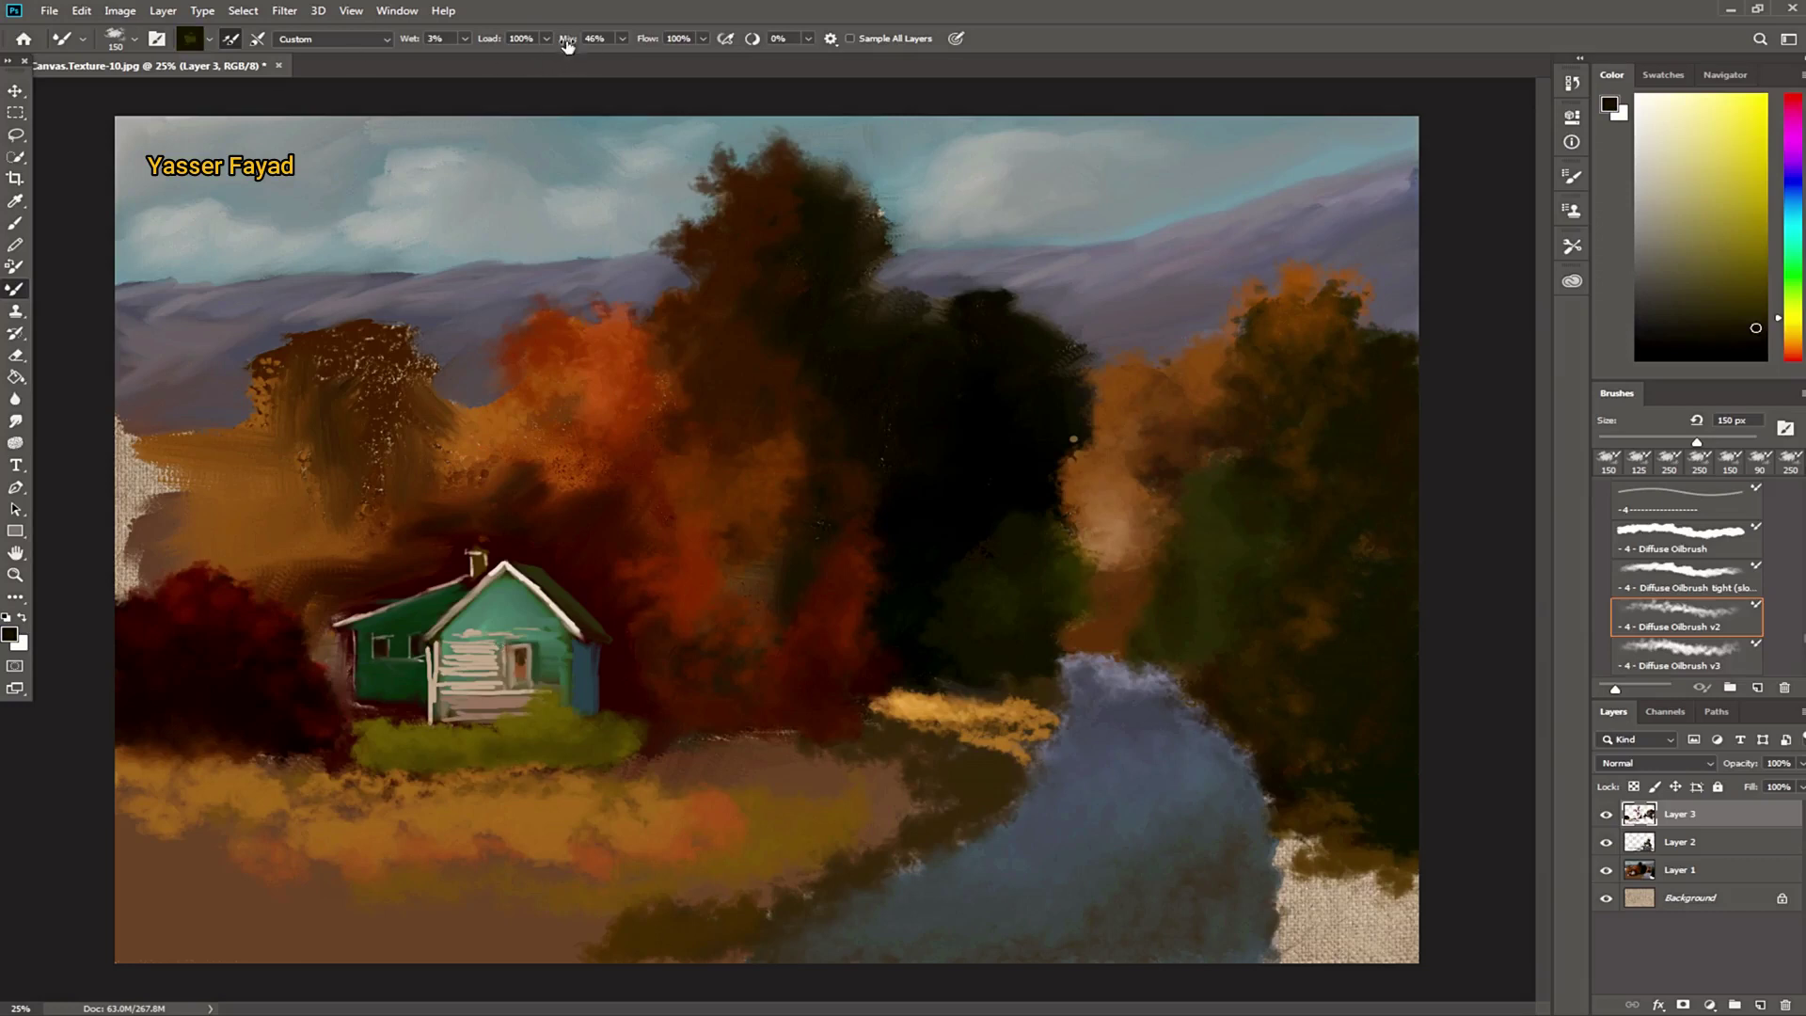
left_click_drag(567, 41, 546, 45)
mouse_move(568, 750)
left_mouse_down()
mouse_move(996, 794)
mouse_move(889, 776)
left_mouse_up()
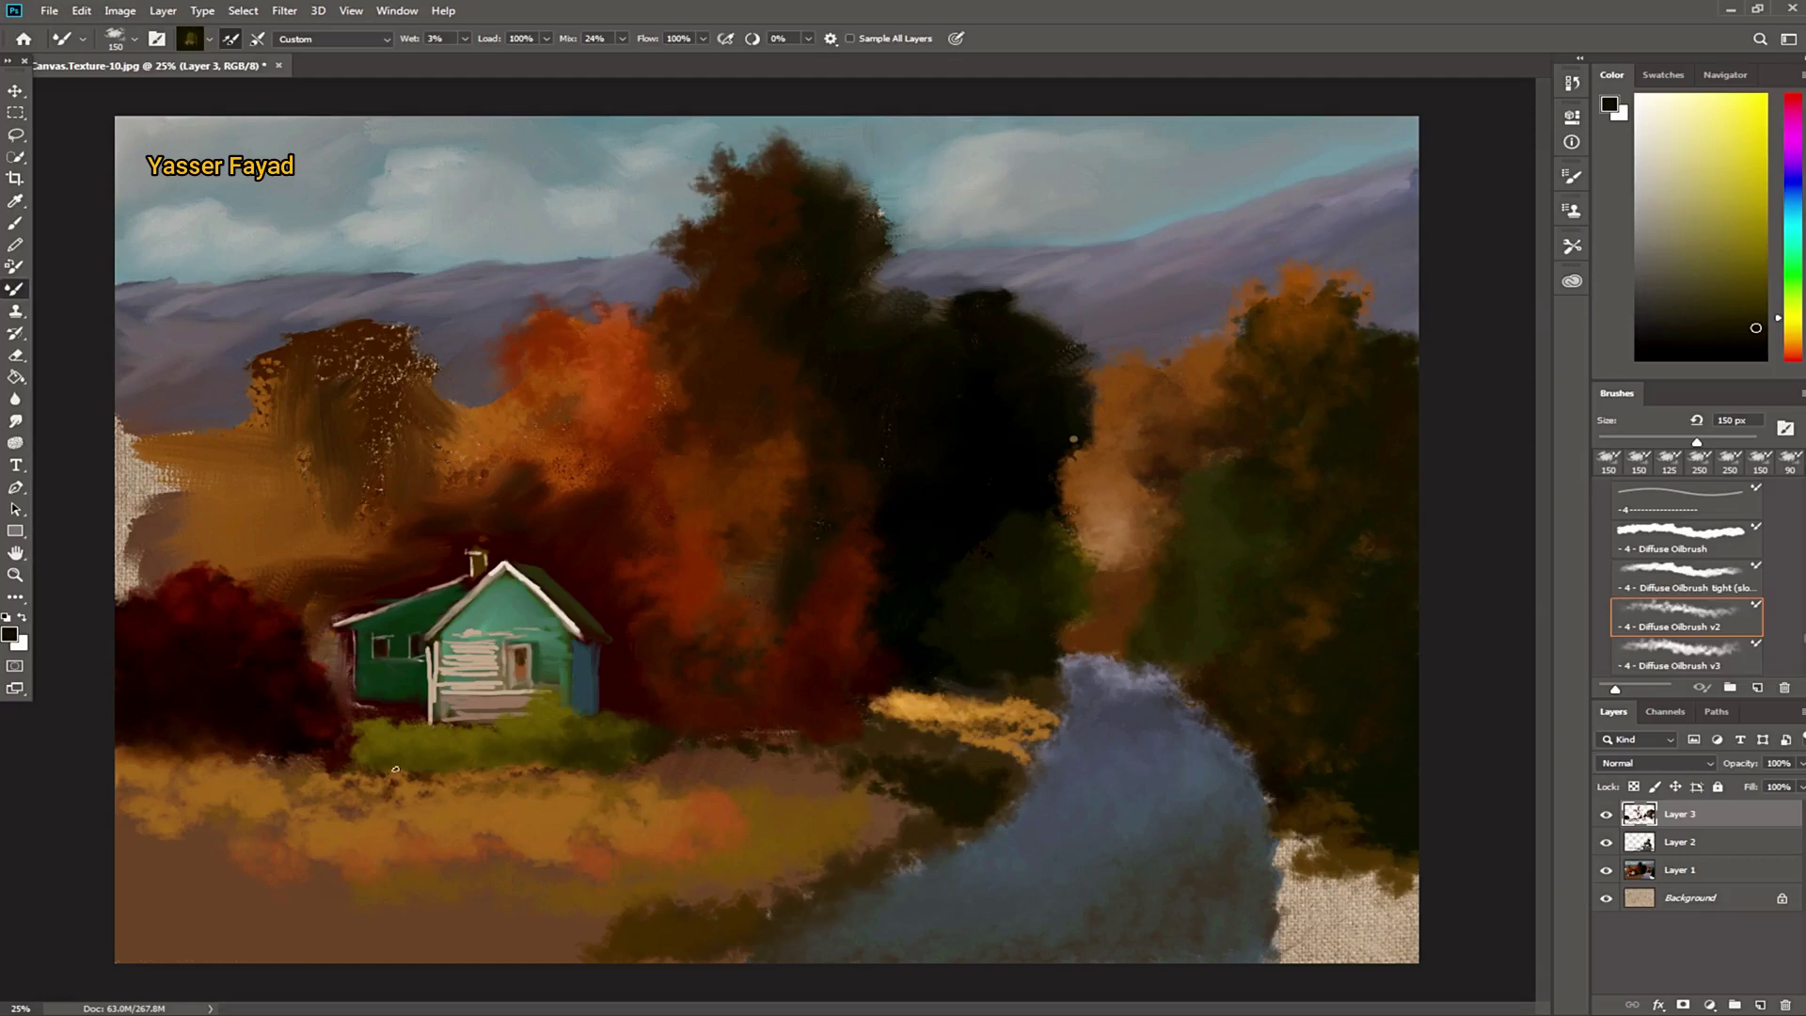
left_click_drag(340, 768, 390, 783)
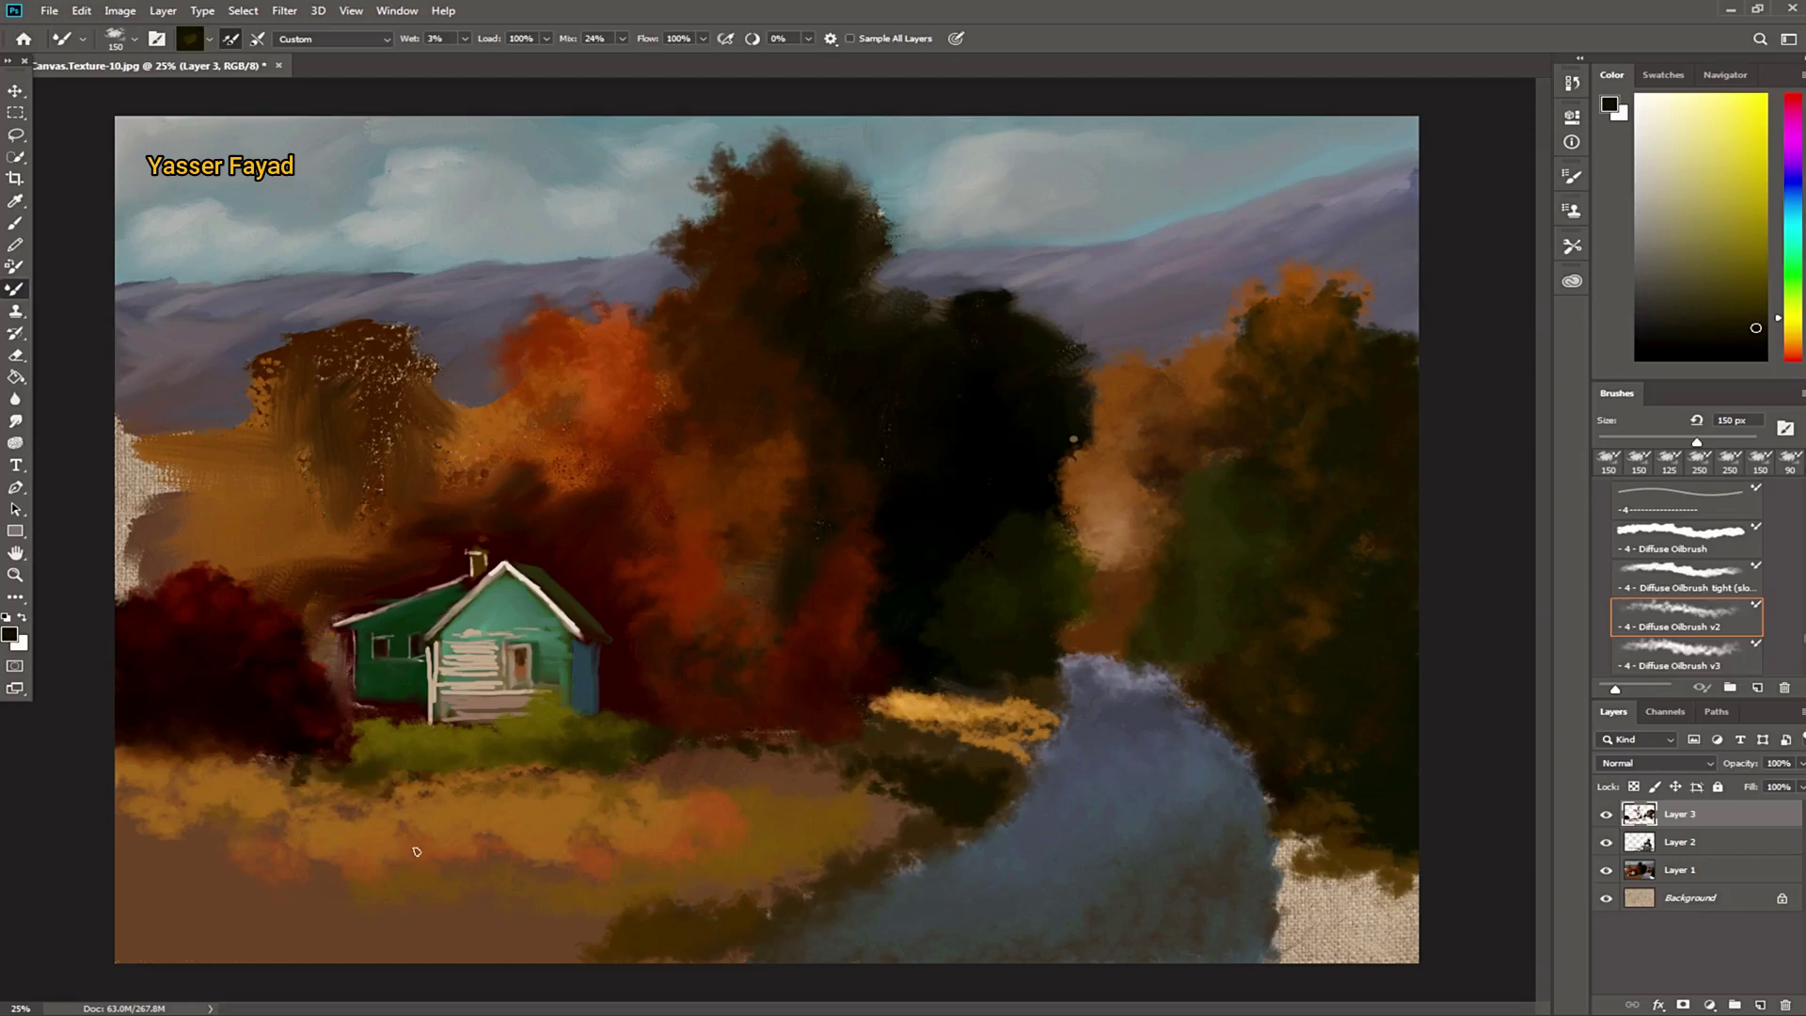
Step: Paint a dark green tree along the canvas's left edge with a 200 px brush
left_click_drag(1792, 318, 1792, 304)
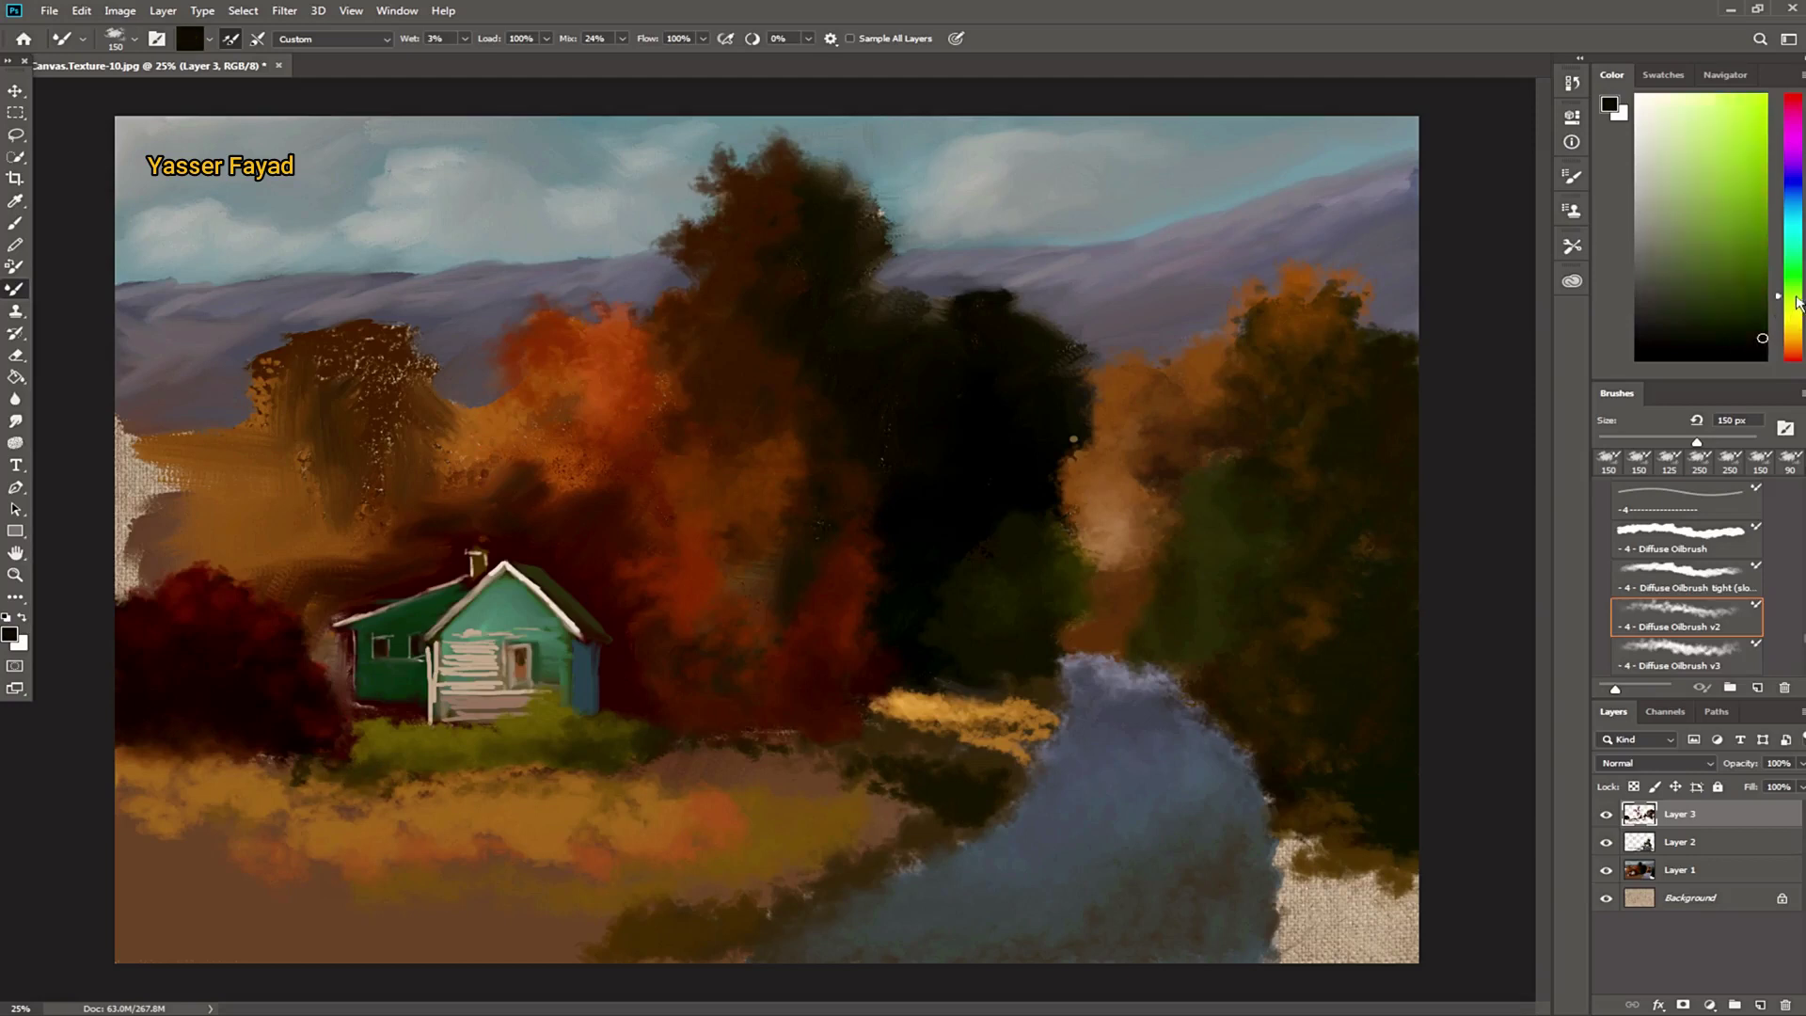
mouse_move(163, 414)
left_mouse_down()
mouse_move(141, 470)
mouse_move(188, 451)
mouse_move(201, 410)
mouse_move(151, 484)
mouse_move(230, 480)
mouse_move(273, 405)
mouse_move(213, 366)
mouse_move(132, 442)
mouse_move(132, 489)
mouse_move(159, 527)
mouse_move(114, 497)
mouse_move(132, 583)
mouse_move(146, 554)
mouse_move(244, 508)
mouse_move(154, 467)
mouse_move(133, 506)
left_mouse_up()
key("bracketright")
key("bracketright")
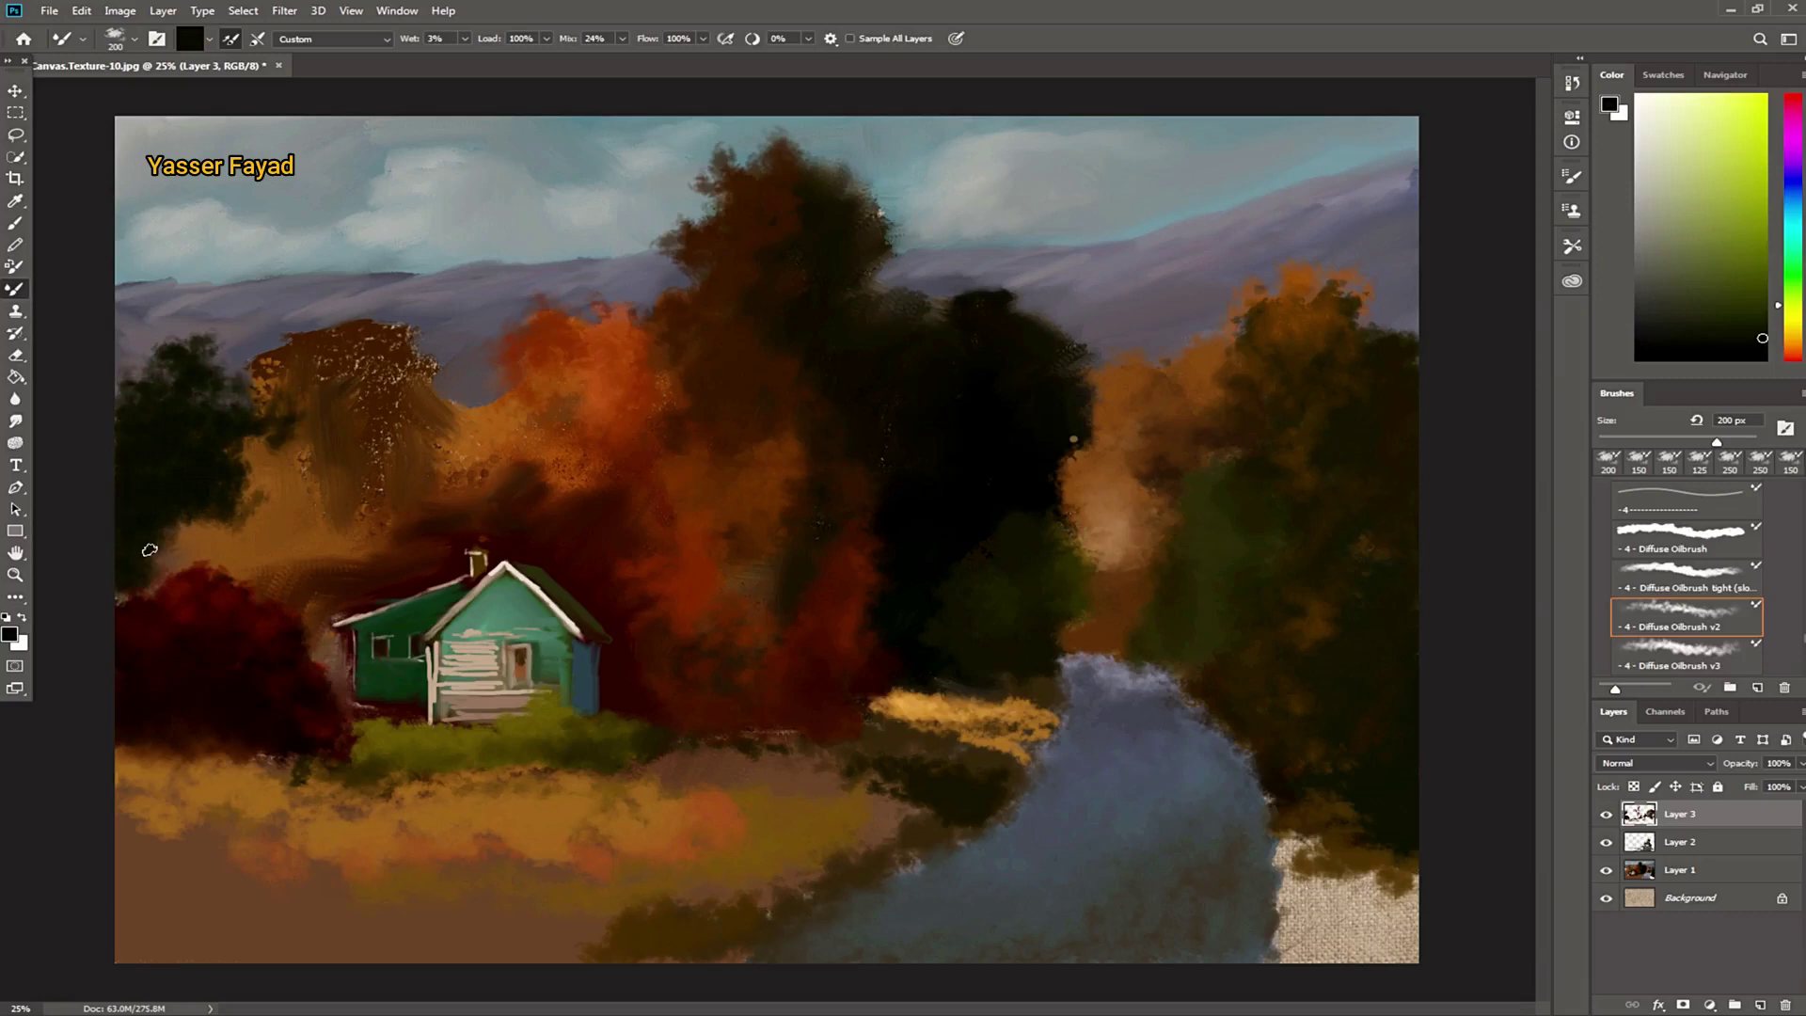
Step: Add olive-green highlights to the left-edge tree with a 100 px brush
left_click(1748, 278)
key("bracketleft")
key("bracketleft")
key("bracketleft")
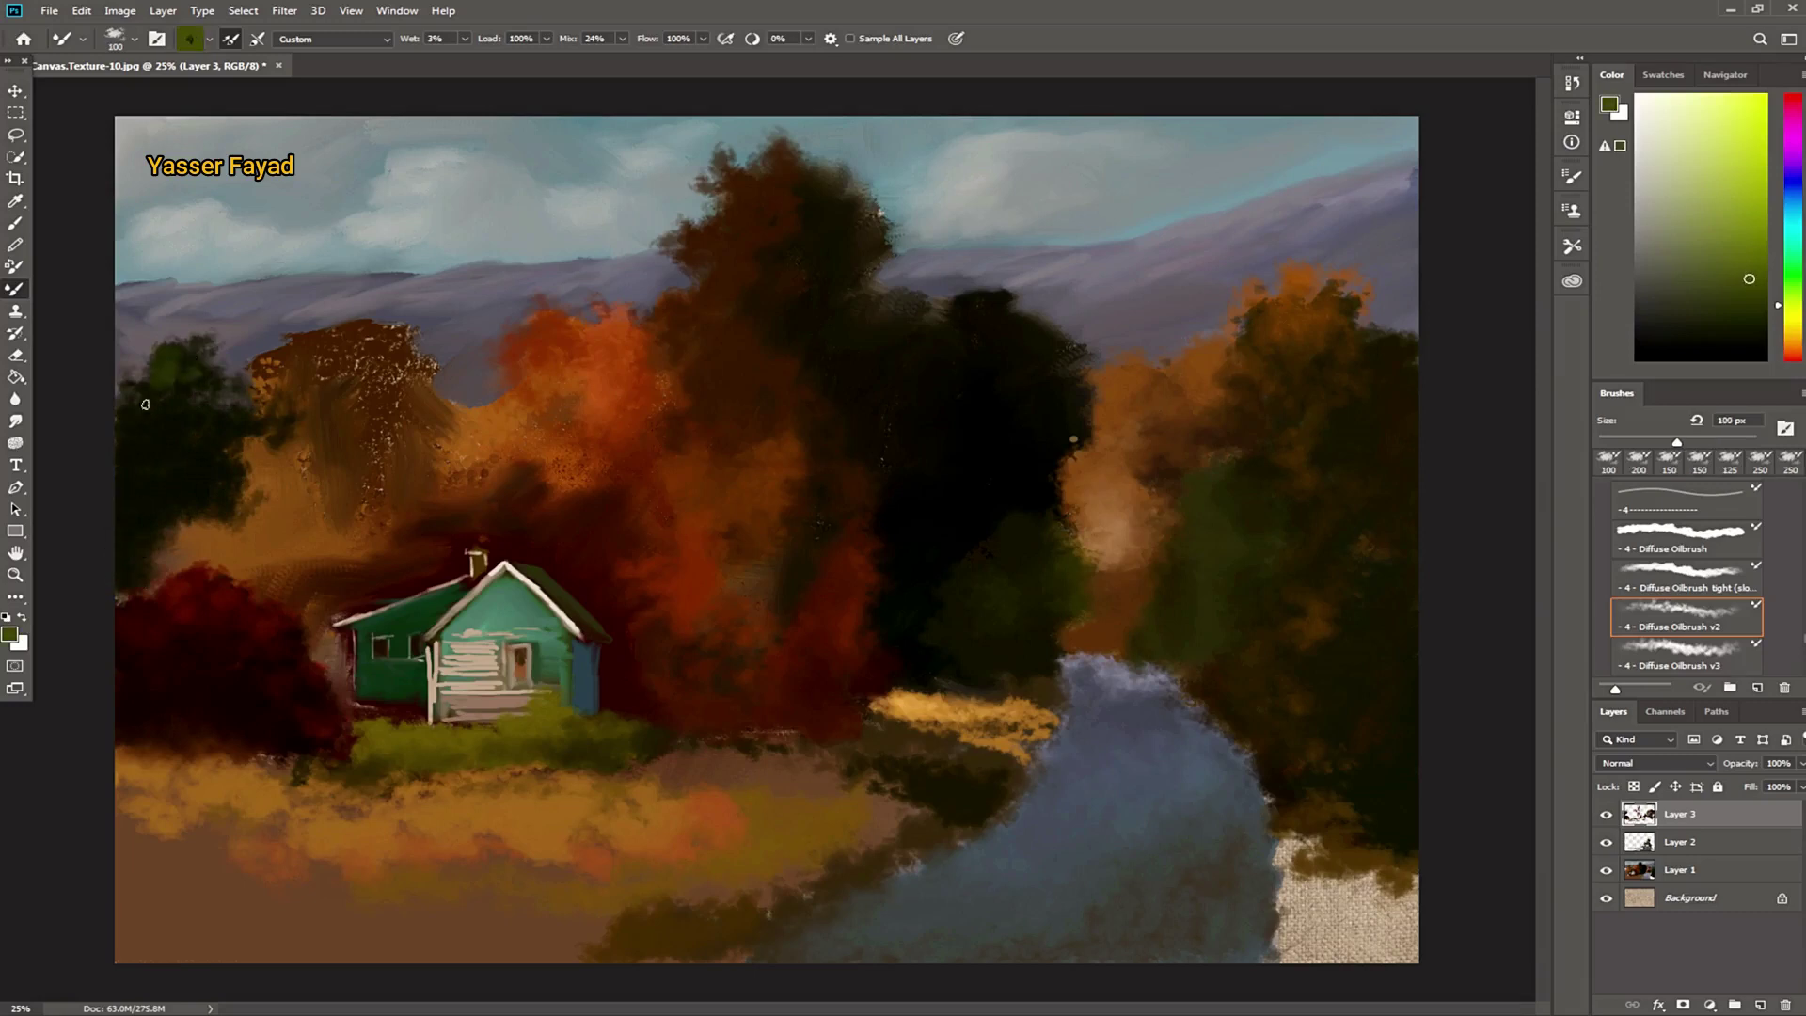
left_click_drag(149, 446, 162, 440)
left_click_drag(254, 503, 235, 533)
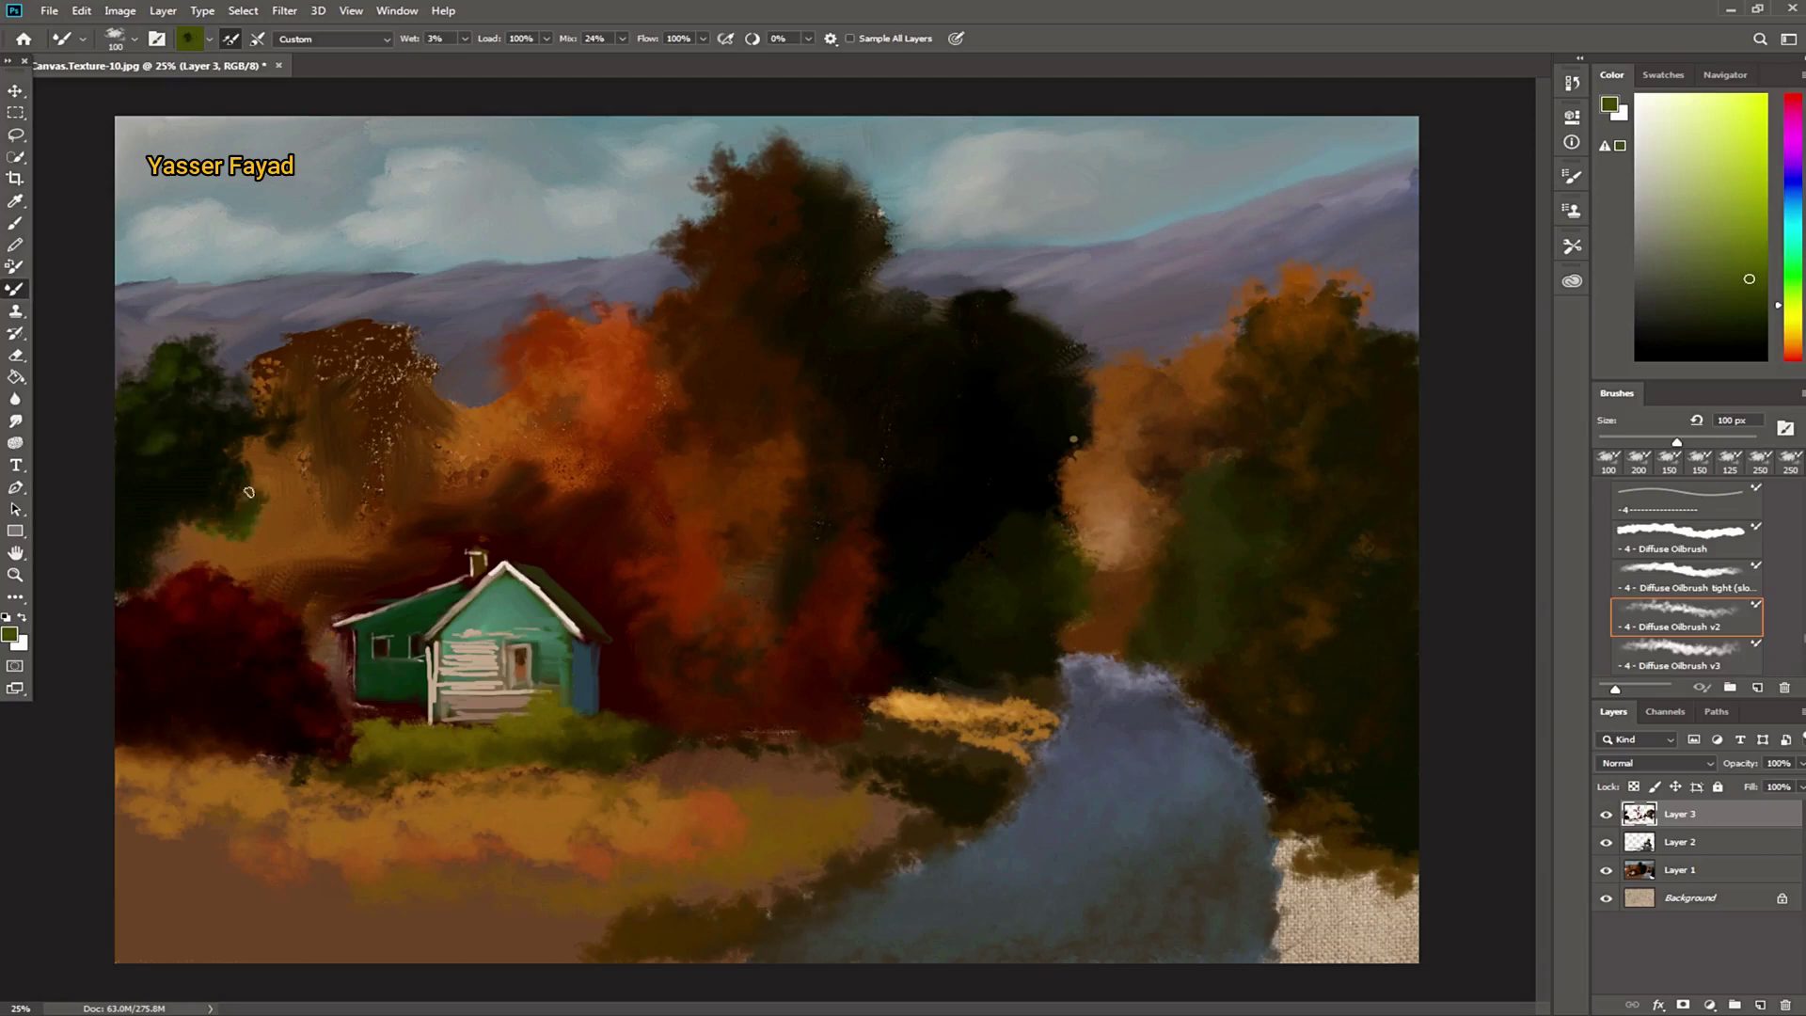
left_click_drag(149, 348, 236, 338)
left_click_drag(166, 479, 212, 427)
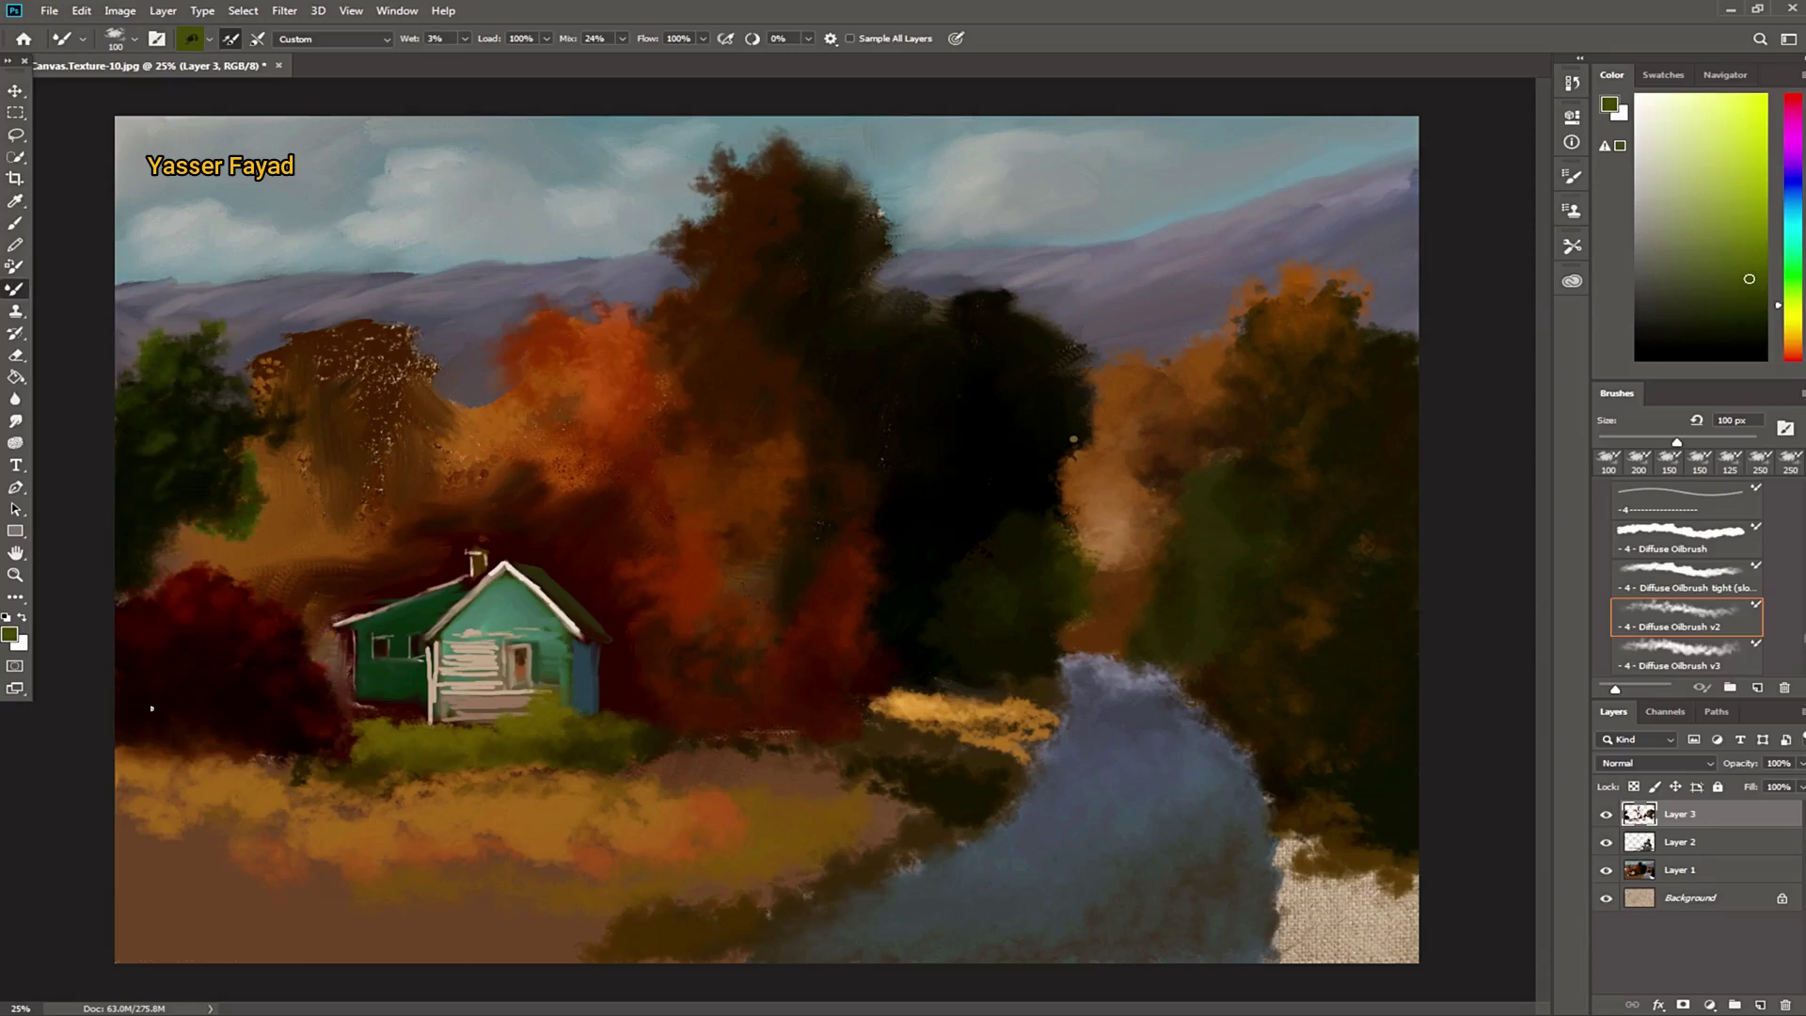
Step: Smooth the speckled area above the house with orange-brown using a 400 px brush
left_click_drag(1782, 336, 1793, 340)
left_click(1750, 257)
key("bracketright")
key("bracketright")
key("bracketright")
mouse_move(414, 451)
left_mouse_down()
mouse_move(344, 376)
mouse_move(343, 343)
mouse_move(403, 362)
mouse_move(288, 402)
mouse_move(302, 485)
mouse_move(403, 524)
mouse_move(331, 580)
left_mouse_up()
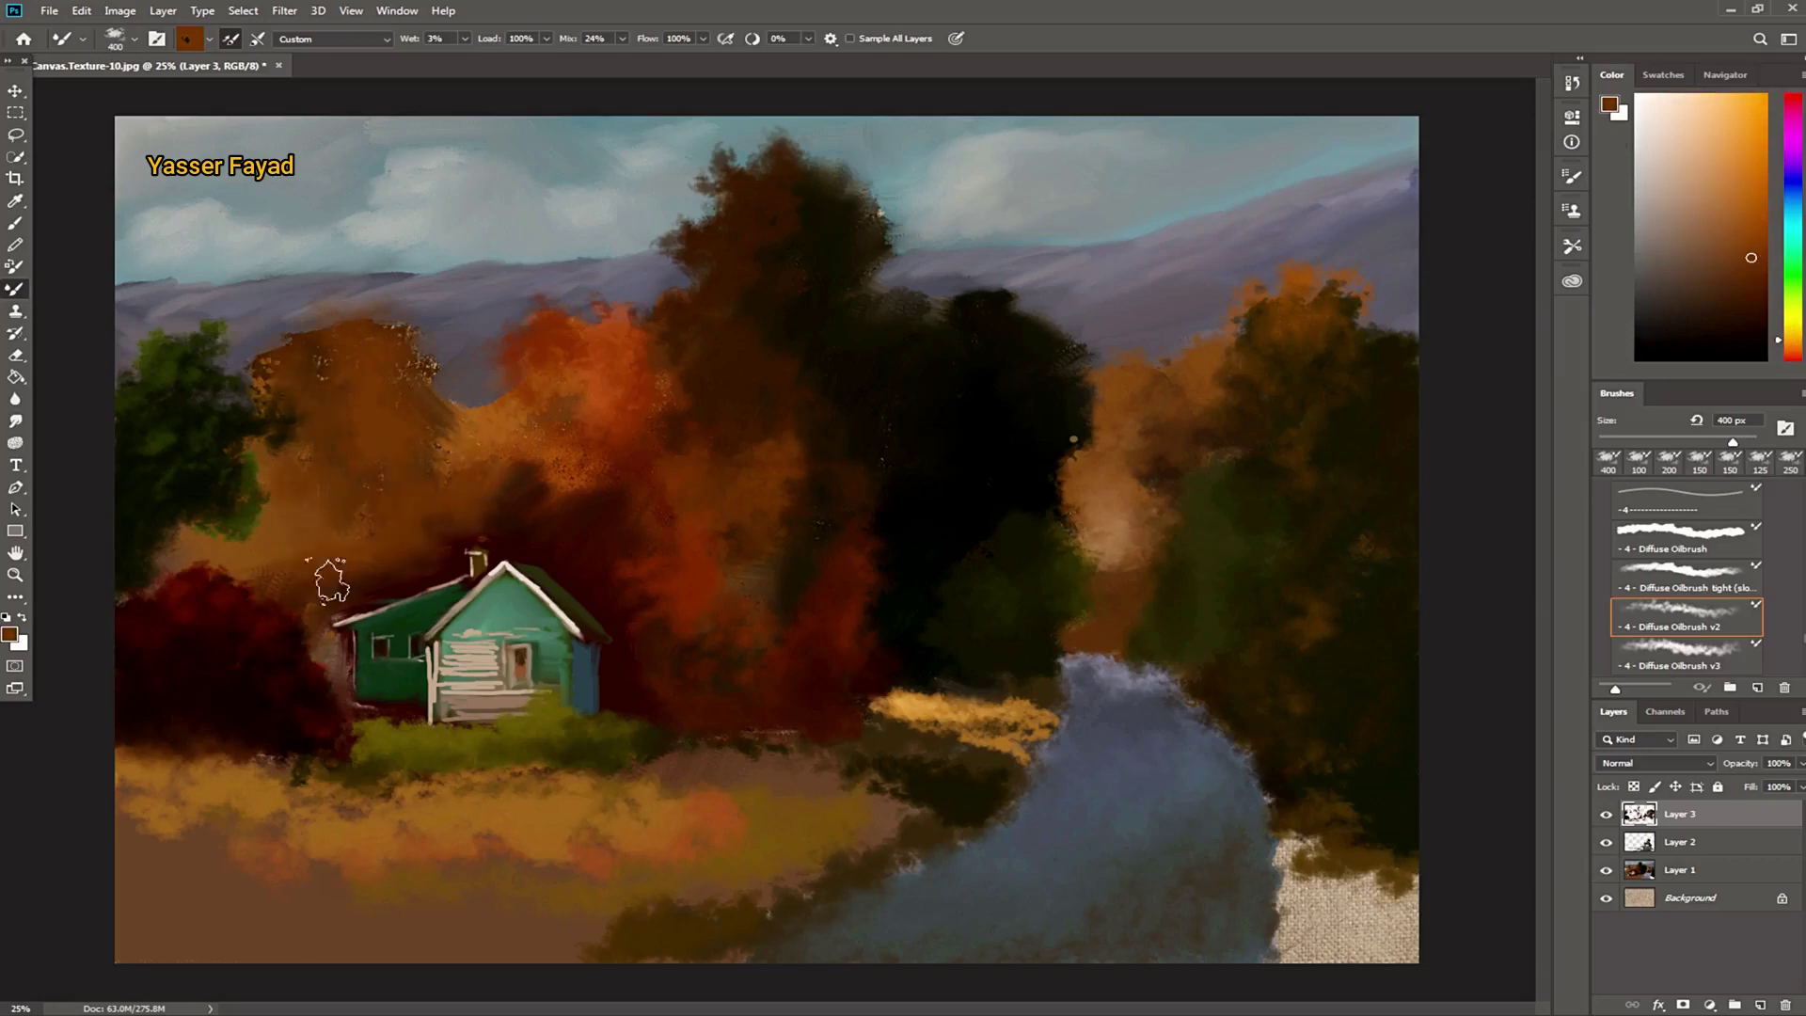
Step: Deepen the foliage above the house with dark maroon and reddish-brown at 600 px
left_click(1765, 304)
mouse_move(411, 455)
left_mouse_down()
mouse_move(475, 418)
mouse_move(409, 459)
mouse_move(408, 334)
left_mouse_up()
key("bracketright")
key("bracketright")
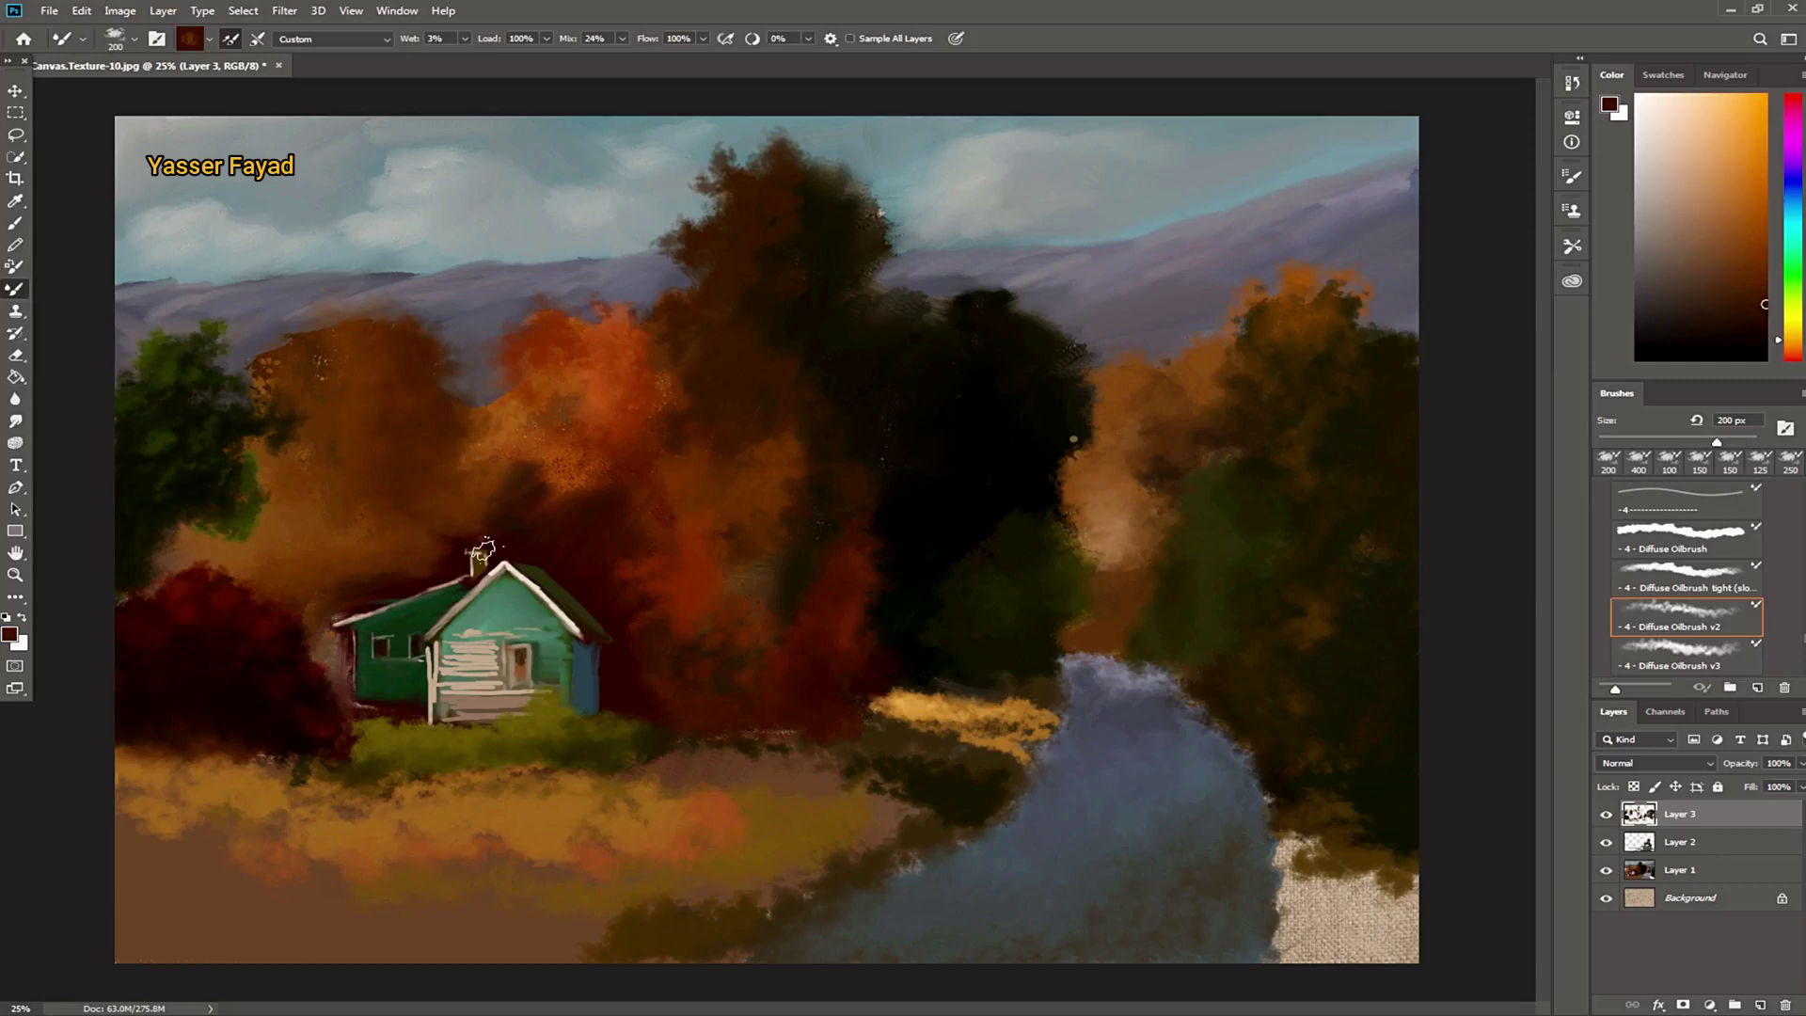
left_click(1730, 320)
left_click(486, 475)
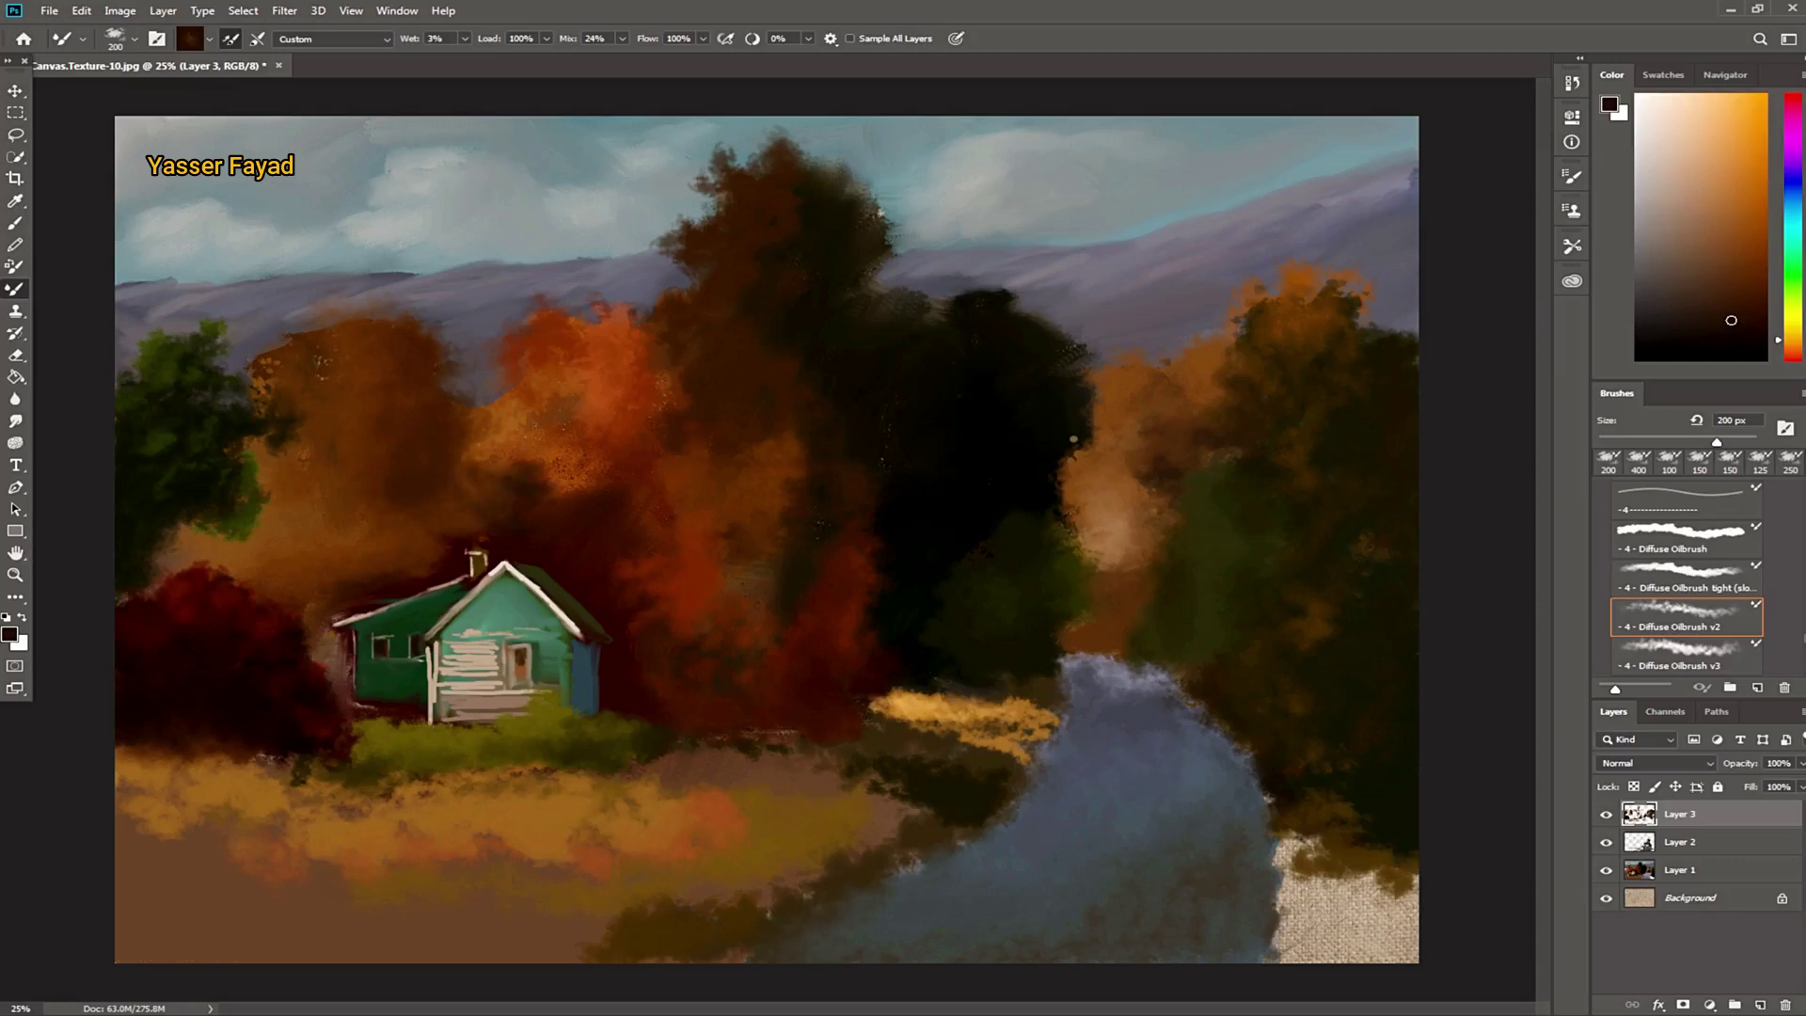
left_click(1792, 354)
left_click(1764, 317)
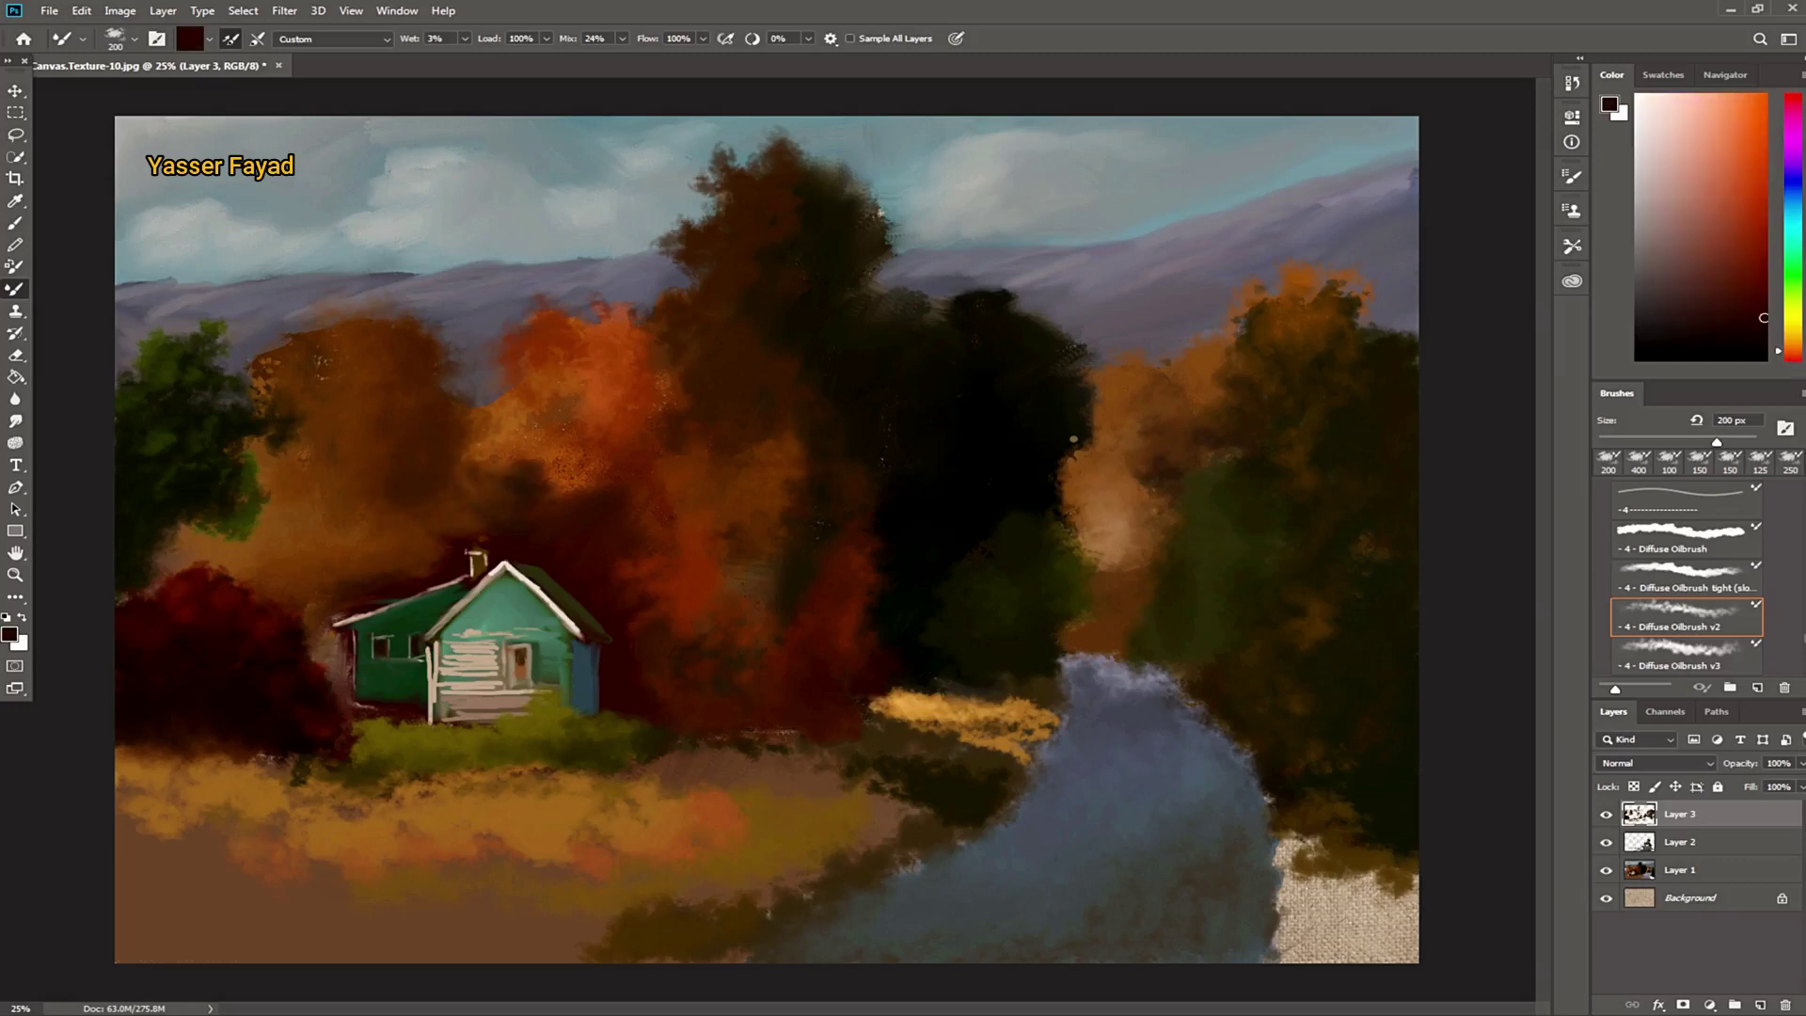
left_click_drag(507, 469, 519, 426)
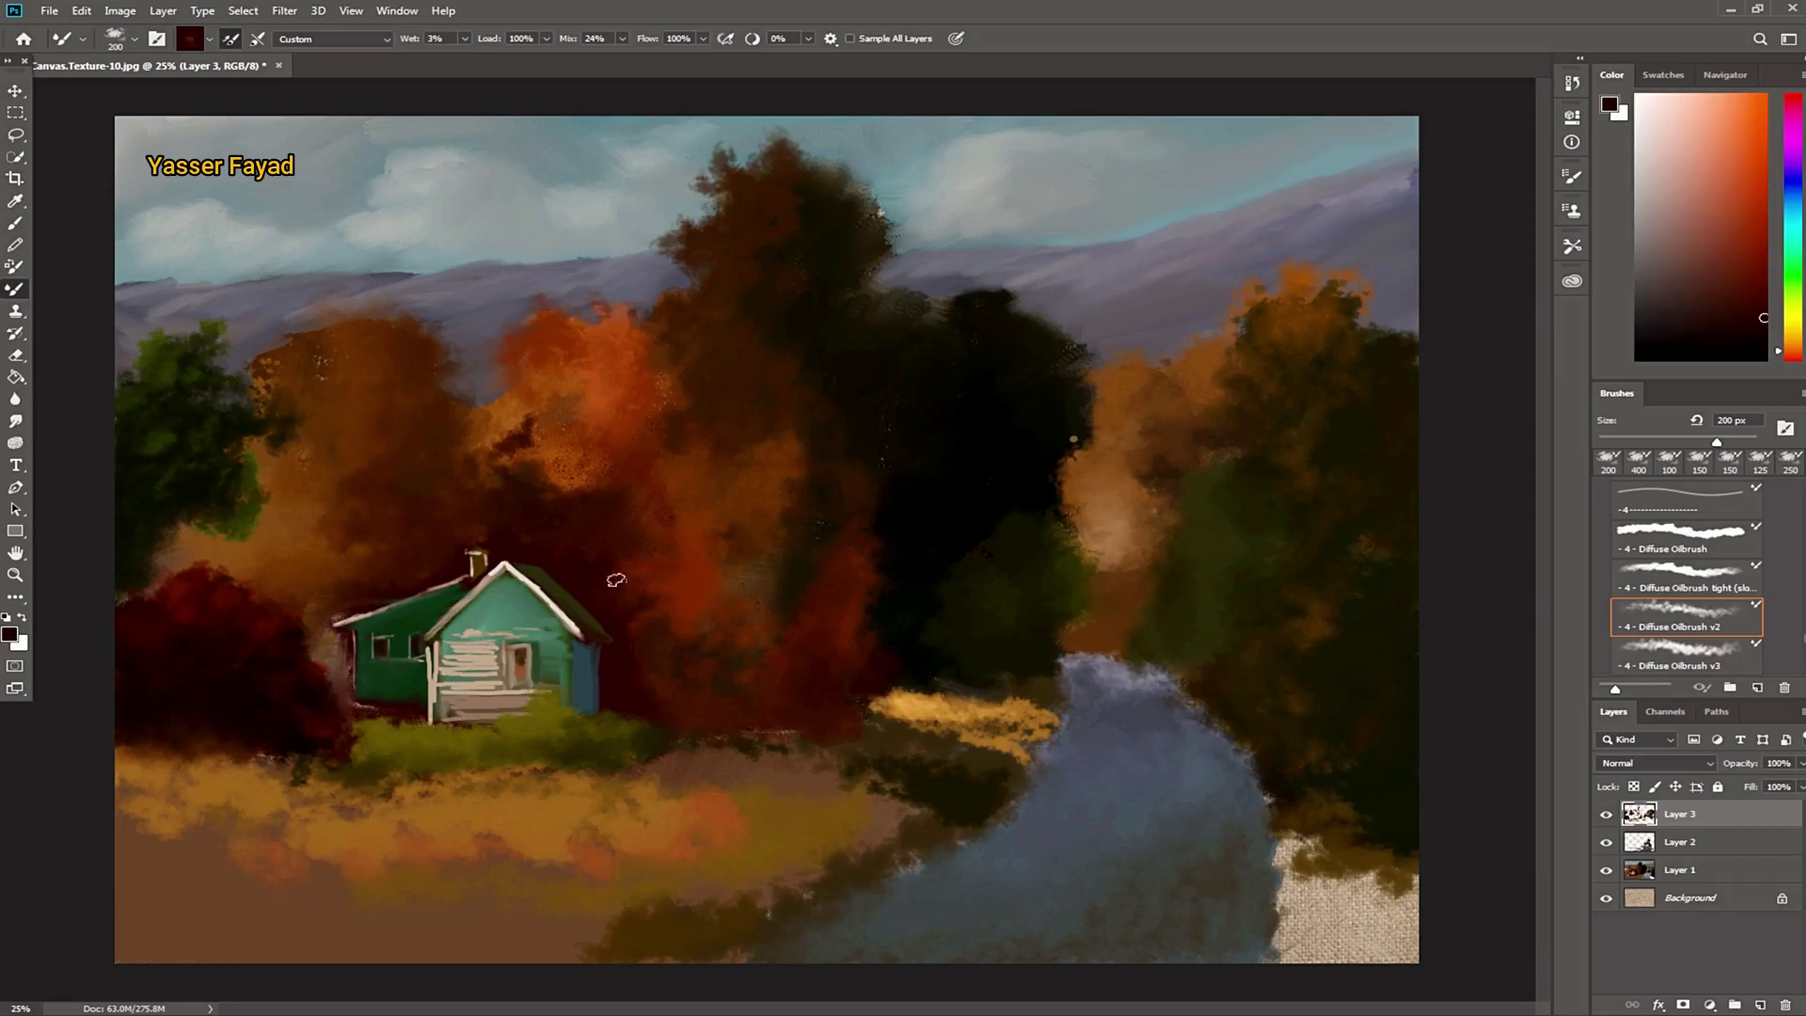
Step: Dab bright orange-yellow highlights onto the orange trees beside the house
left_click_drag(1798, 331, 1799, 336)
left_click(1755, 145)
left_click_drag(672, 578, 593, 414)
mouse_move(511, 331)
left_mouse_down()
mouse_move(517, 381)
mouse_move(550, 391)
mouse_move(526, 442)
mouse_move(574, 479)
left_mouse_up()
mouse_move(517, 362)
left_mouse_down()
mouse_move(555, 315)
mouse_move(592, 329)
mouse_move(541, 318)
mouse_move(498, 339)
mouse_move(552, 328)
left_mouse_up()
Step: Brighten the foreground grass below the house with orange-yellow and light tan strokes
left_click(1754, 112)
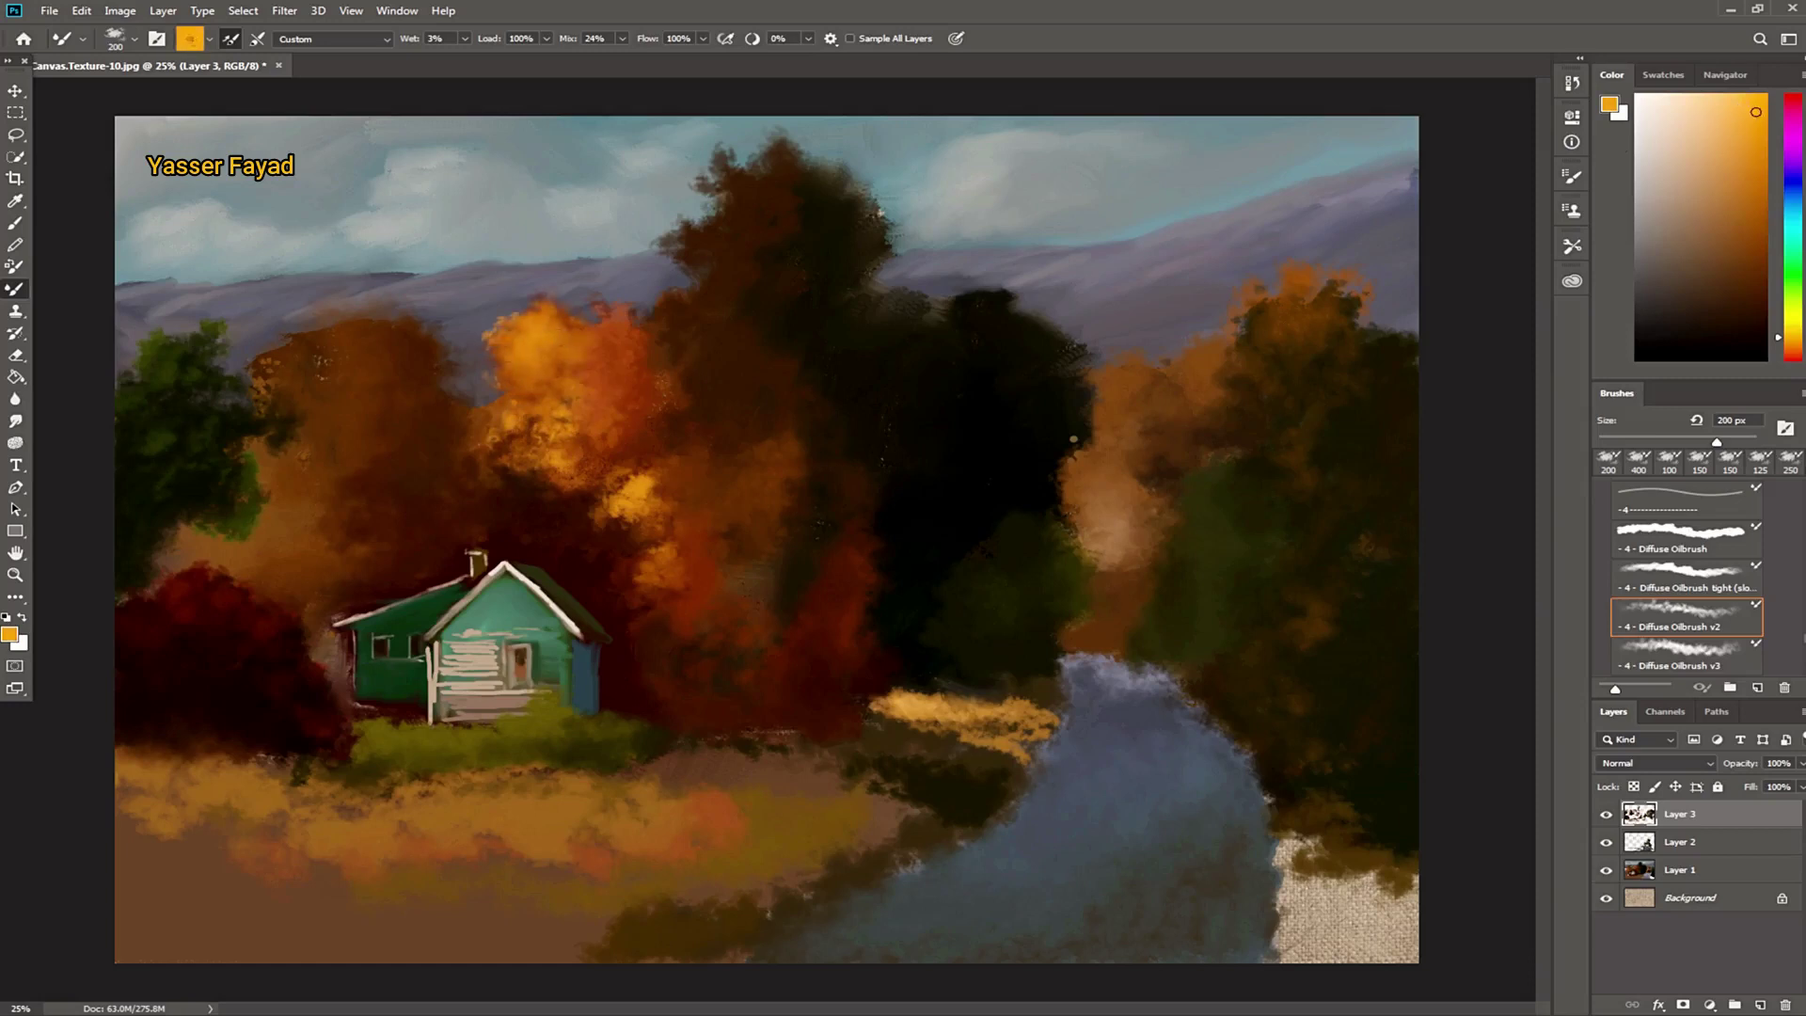
mouse_move(413, 808)
left_mouse_down()
mouse_move(494, 800)
mouse_move(639, 832)
left_mouse_up()
mouse_move(508, 837)
left_mouse_down()
mouse_move(405, 837)
mouse_move(433, 865)
left_mouse_up()
left_click_drag(470, 861, 536, 879)
left_click(1717, 200)
mouse_move(404, 823)
left_mouse_down()
mouse_move(494, 842)
mouse_move(526, 889)
mouse_move(362, 917)
left_mouse_up()
mouse_move(484, 894)
left_mouse_down()
mouse_move(579, 861)
mouse_move(574, 922)
mouse_move(621, 861)
left_mouse_up()
mouse_move(367, 842)
left_mouse_down()
mouse_move(279, 848)
mouse_move(296, 880)
mouse_move(183, 828)
mouse_move(221, 903)
mouse_move(131, 794)
mouse_move(141, 842)
mouse_move(381, 861)
left_mouse_up()
left_click_drag(235, 818, 505, 827)
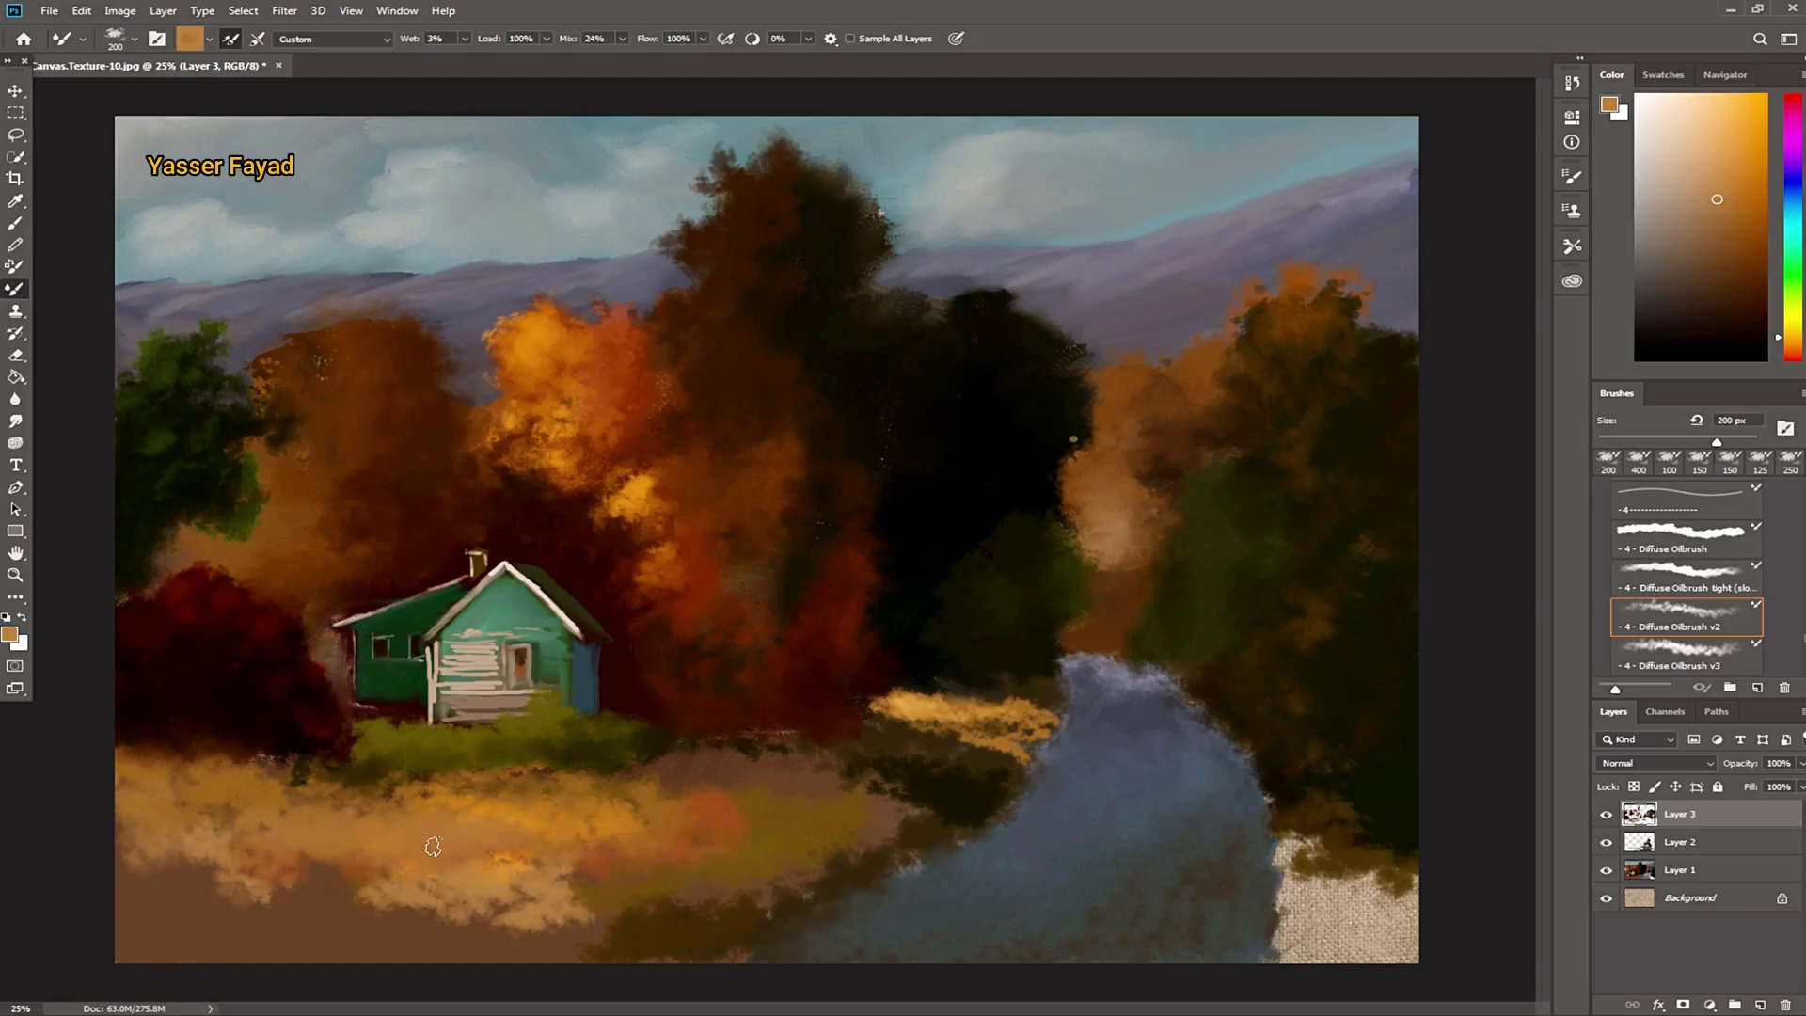
Step: Undo a dark green dab and blend the dark tree's right edge into the orange with black
left_click_drag(1792, 302, 1792, 297)
left_click(1745, 314)
left_click_drag(1055, 377, 1050, 356)
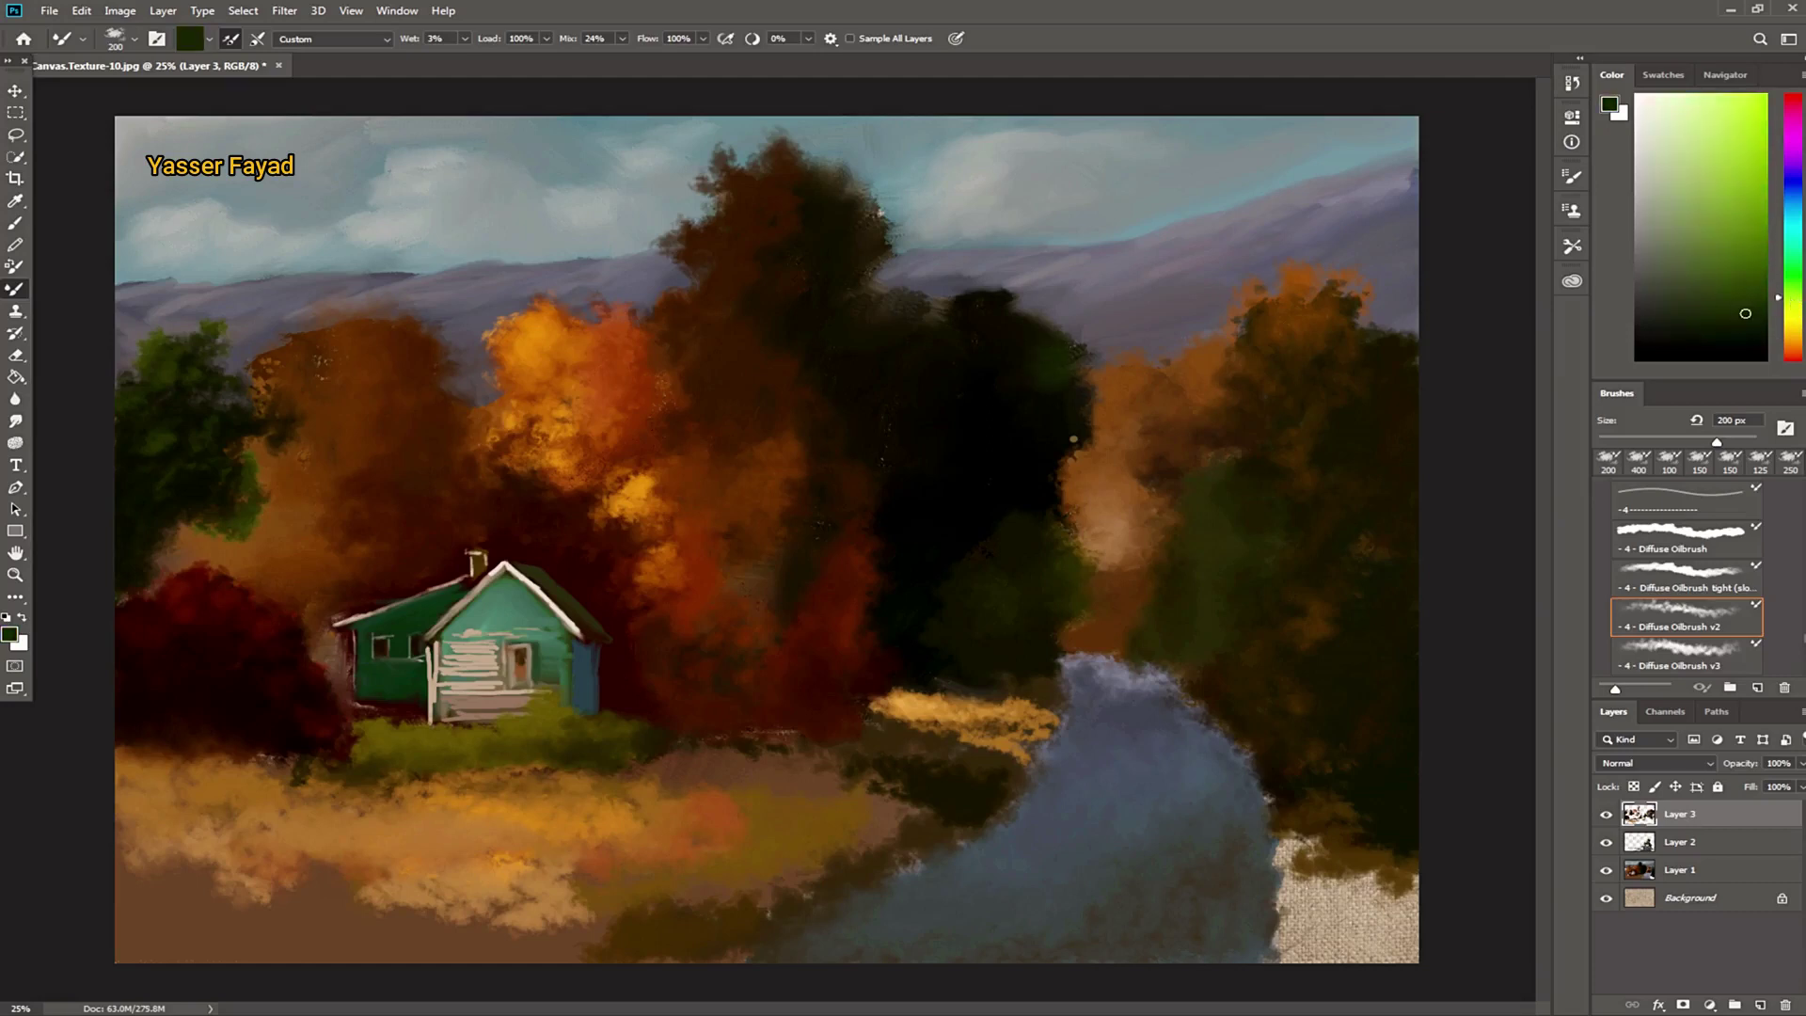
left_click(1756, 346)
key("ctrl+z")
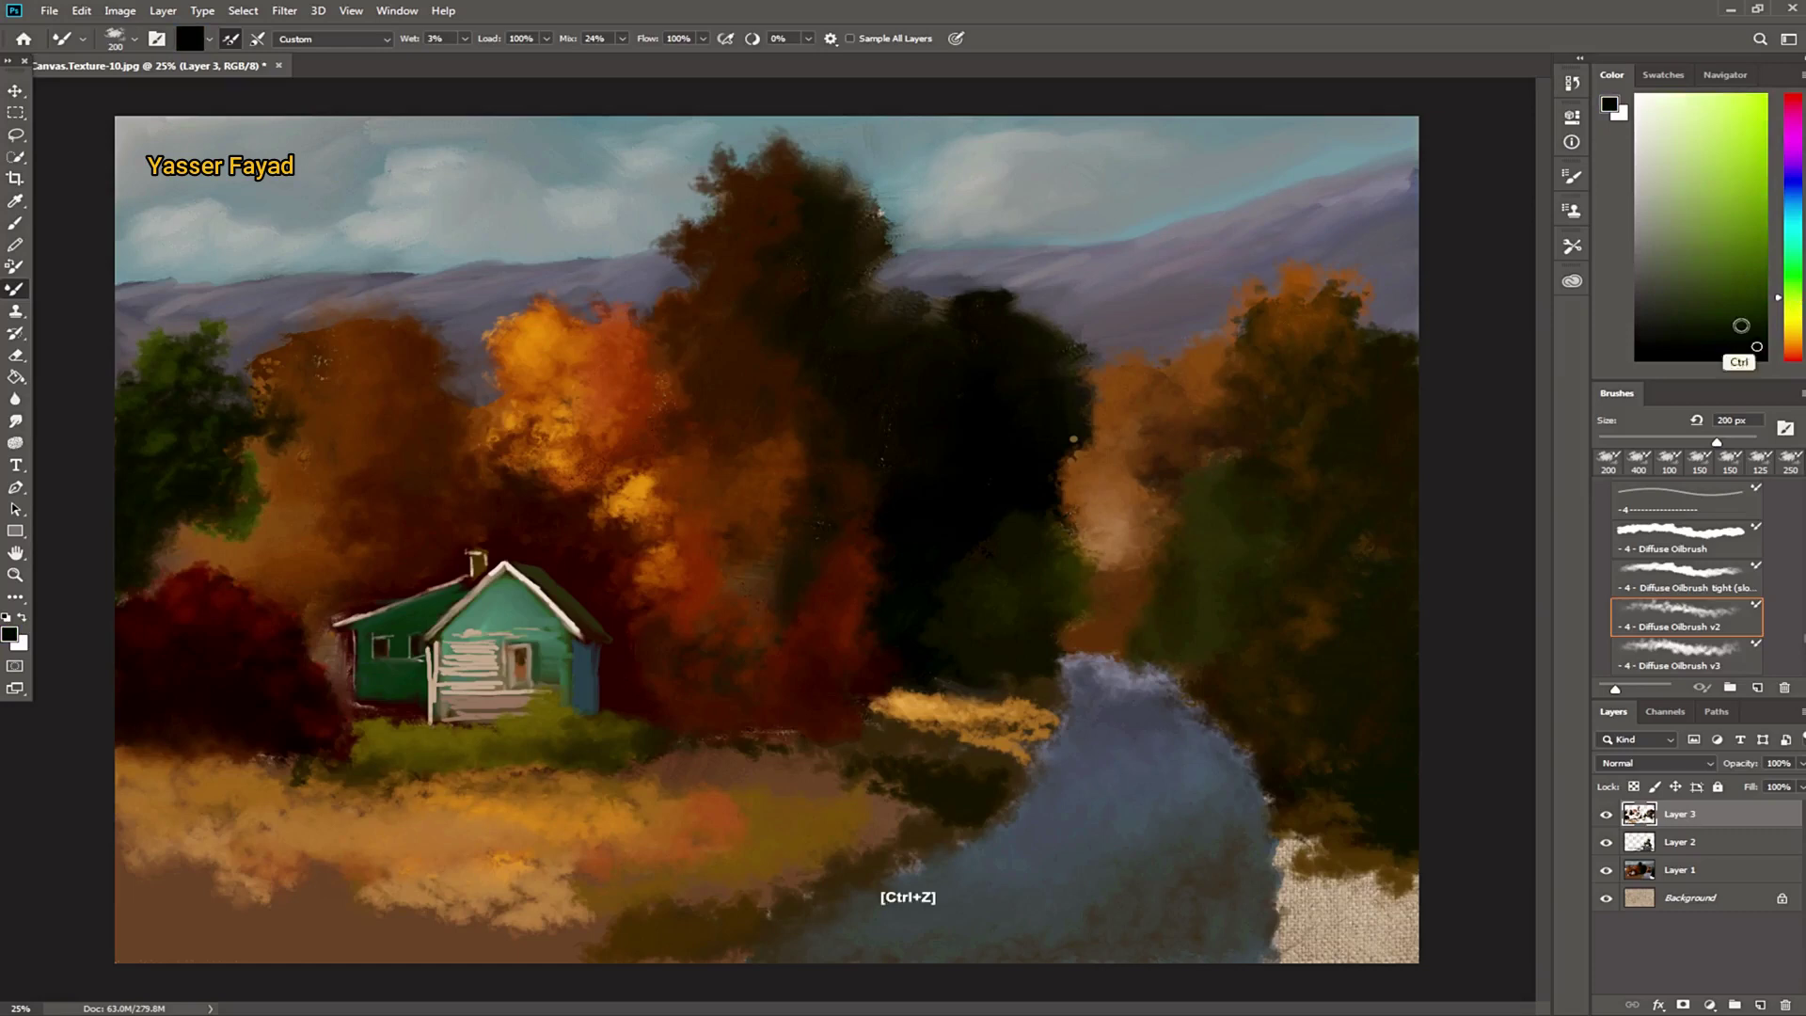
mouse_move(1080, 431)
left_mouse_down()
mouse_move(1095, 452)
mouse_move(1080, 442)
mouse_move(1105, 441)
mouse_move(1082, 475)
mouse_move(1105, 386)
mouse_move(1053, 315)
mouse_move(968, 254)
mouse_move(1021, 259)
mouse_move(935, 339)
left_mouse_up()
Step: Add Layer 4 and dab dark green at the dark tree's right edge, undoing a bright green patch
left_click(1759, 1004)
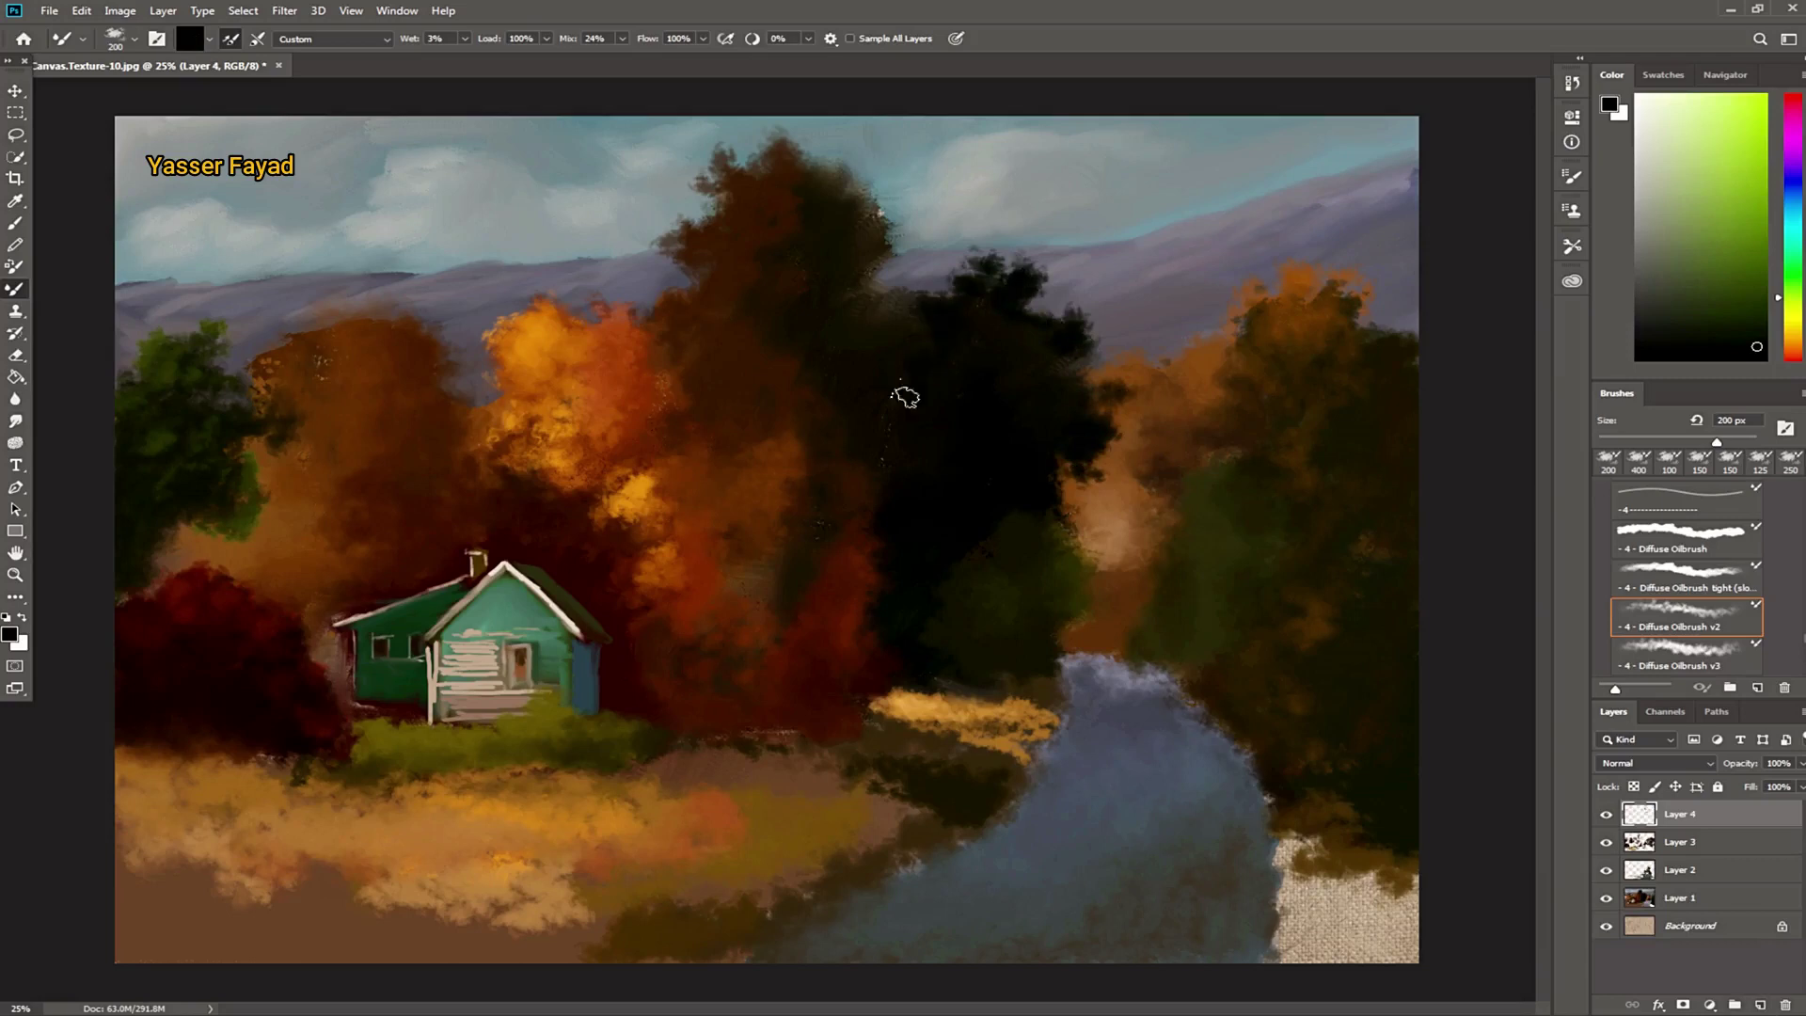
left_click(948, 477, "alt")
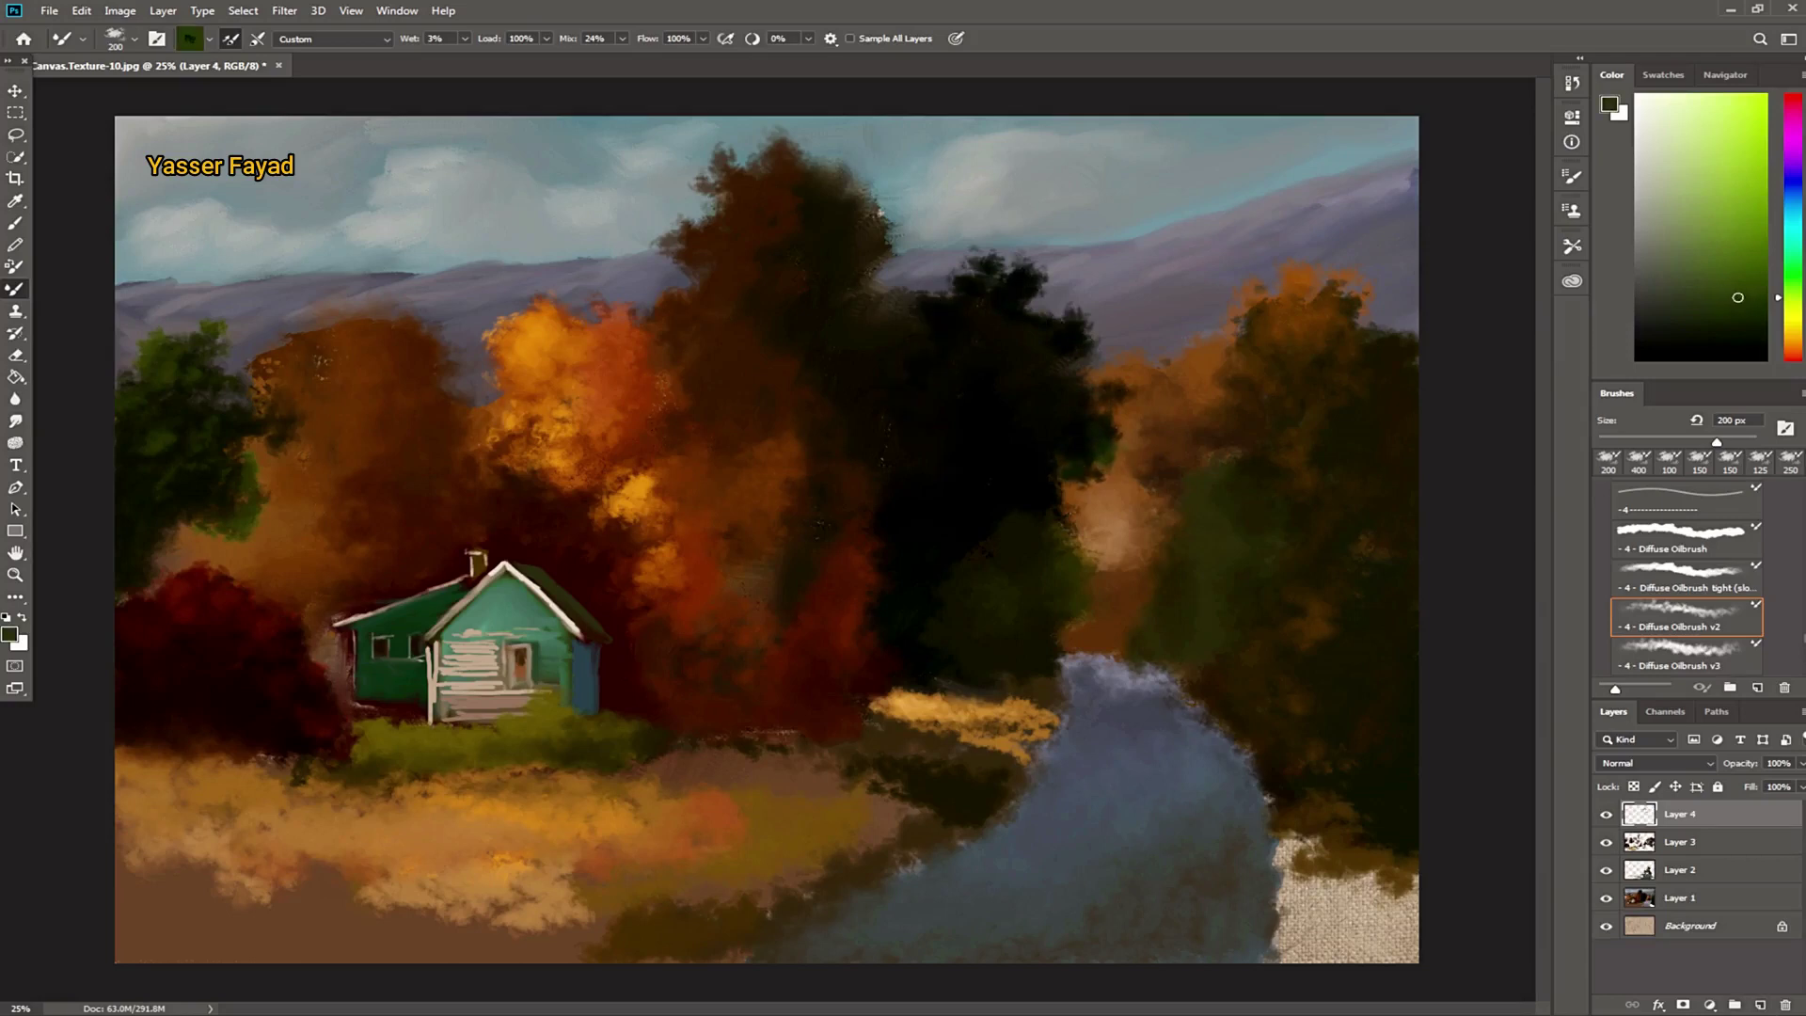
left_click_drag(1147, 405, 1083, 330)
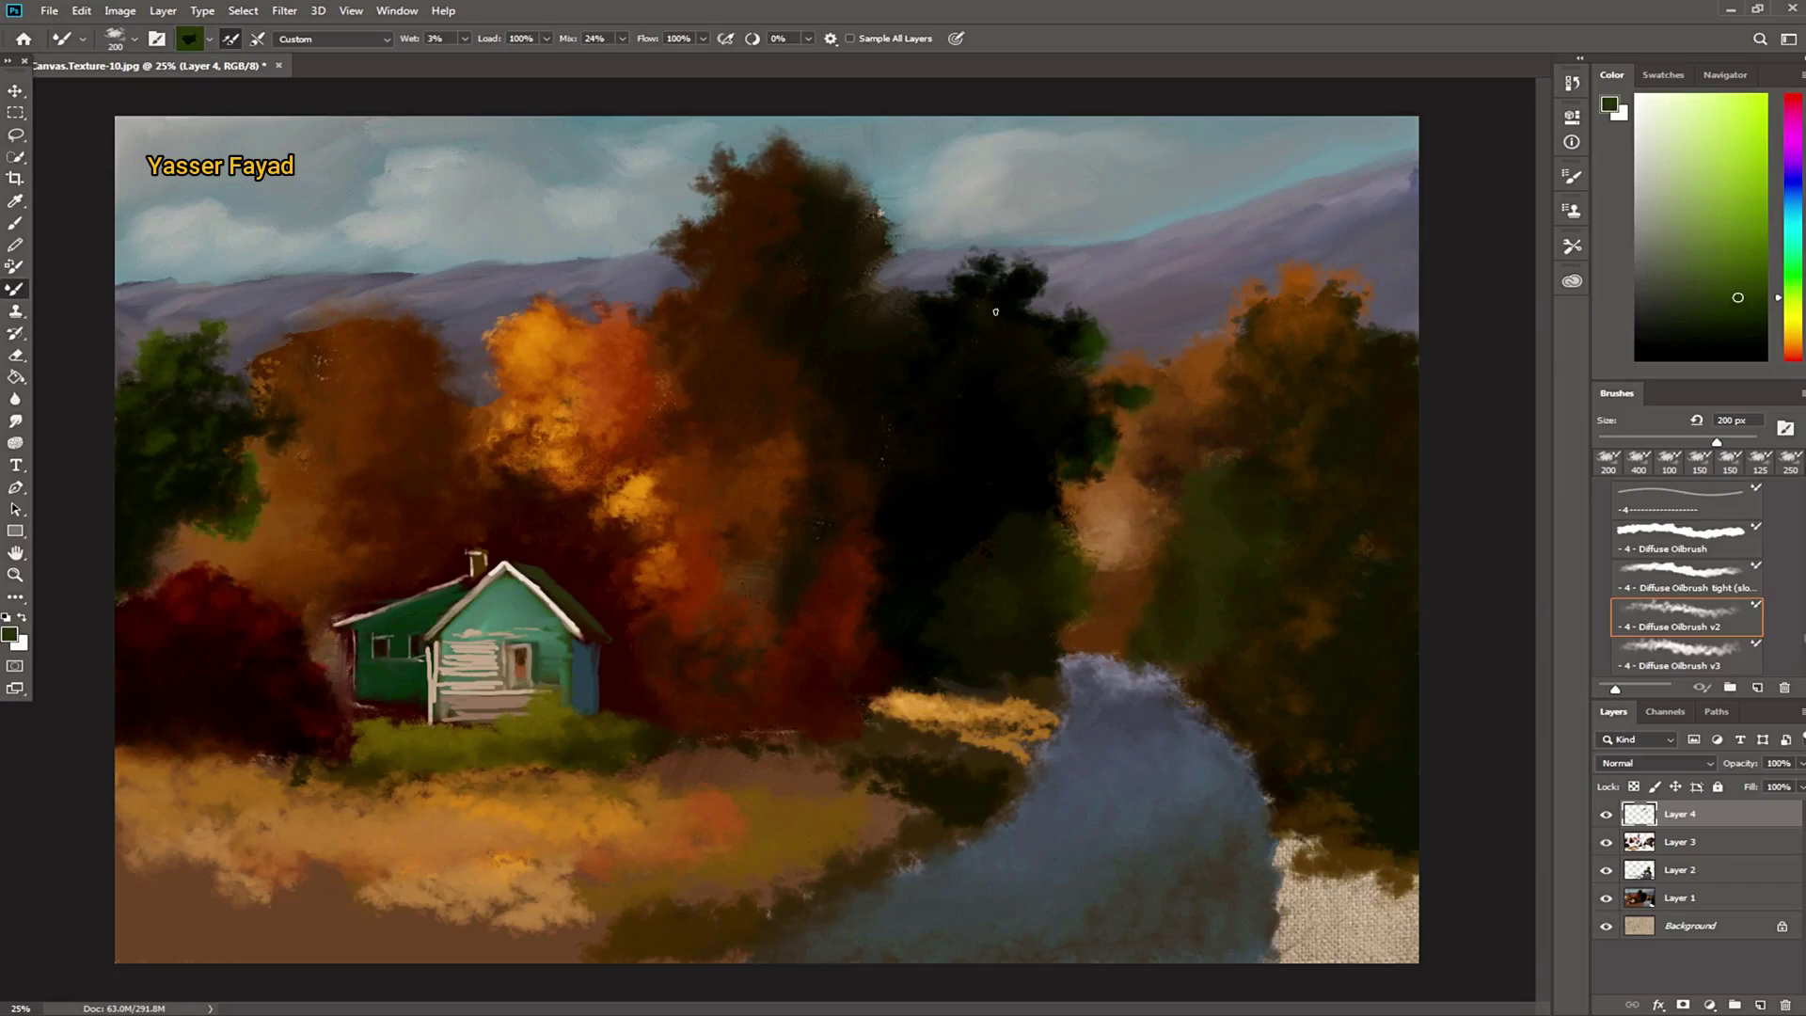
left_click_drag(984, 351, 993, 402)
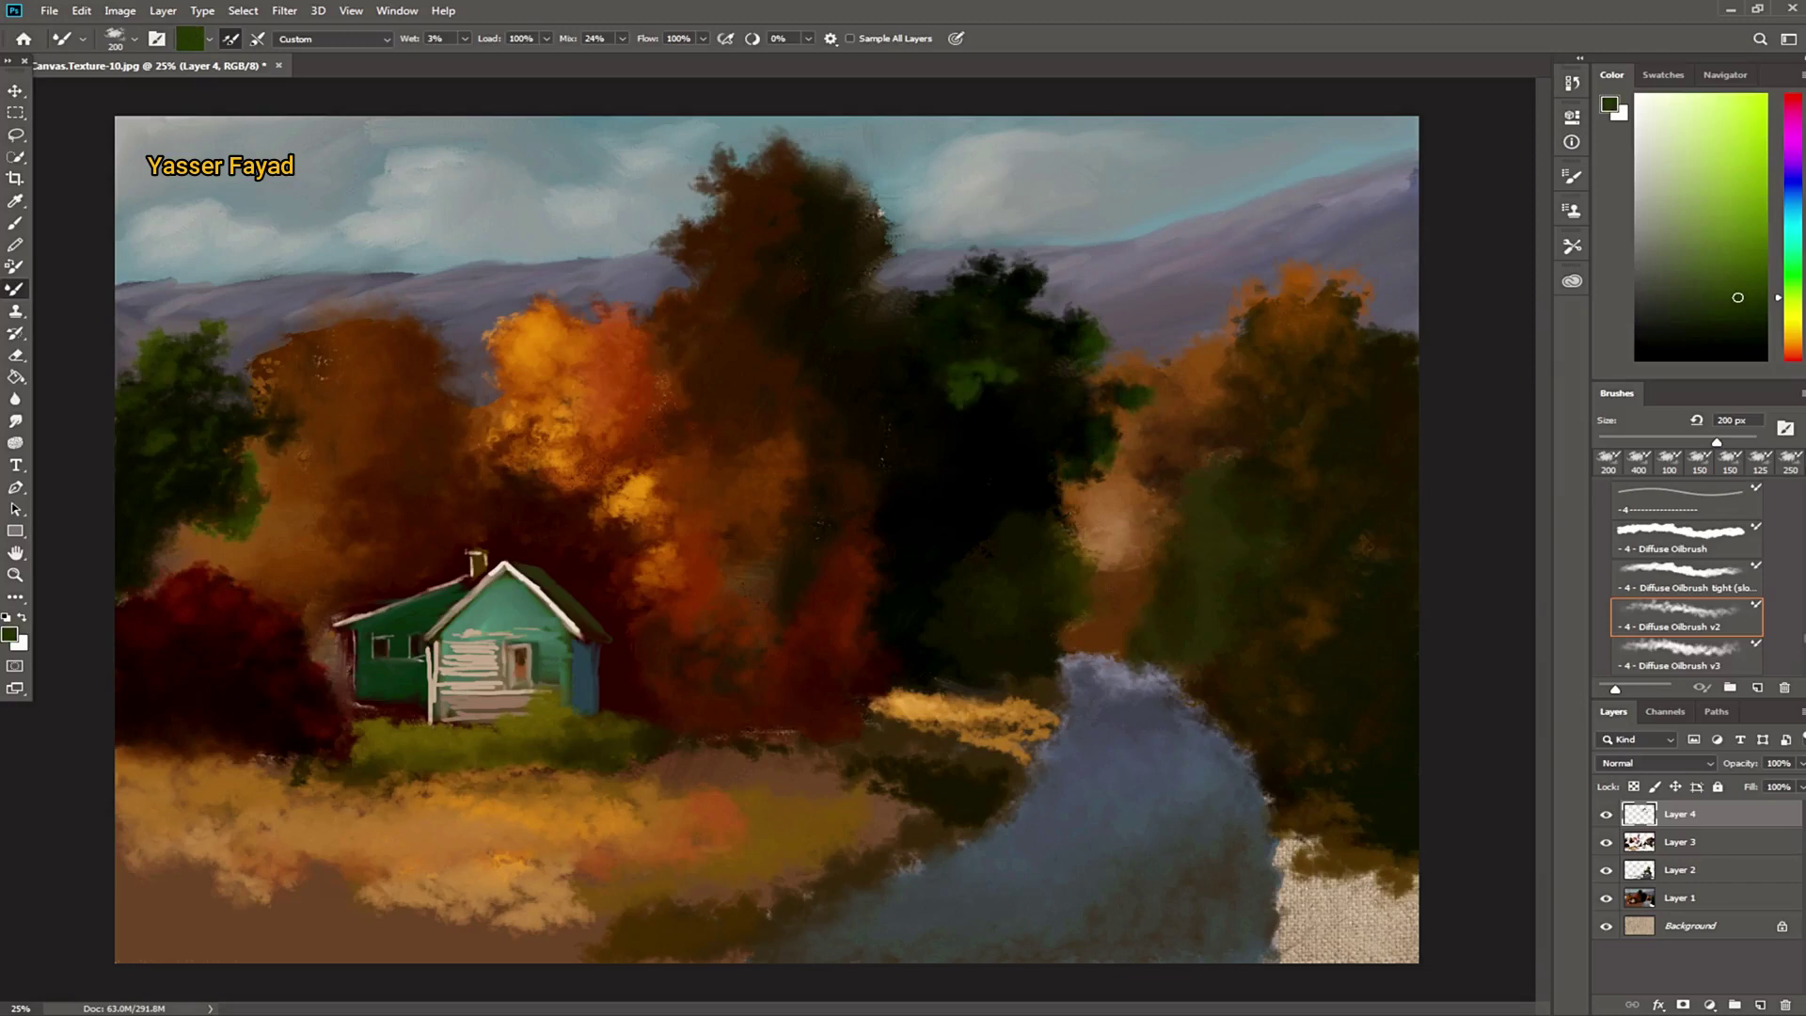
key("ctrl+z")
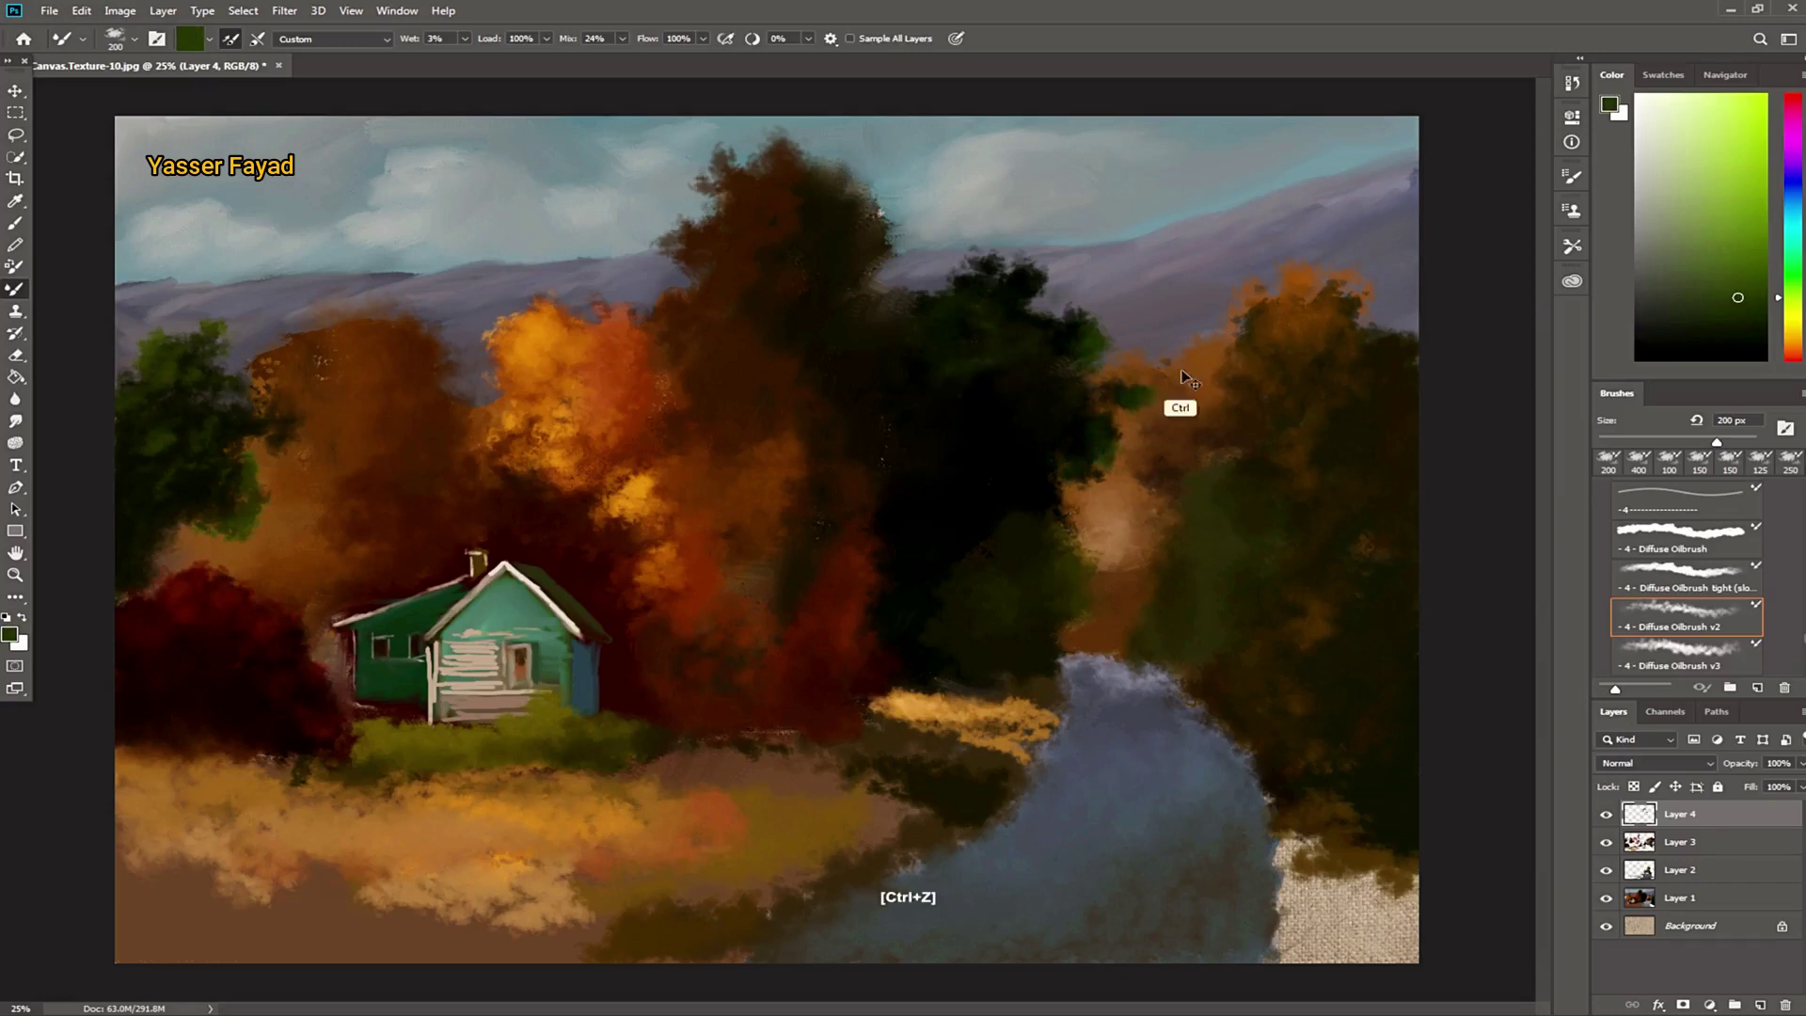
Step: Paint the central tree near-black and extend its crown upward into the sky
left_click(1757, 335)
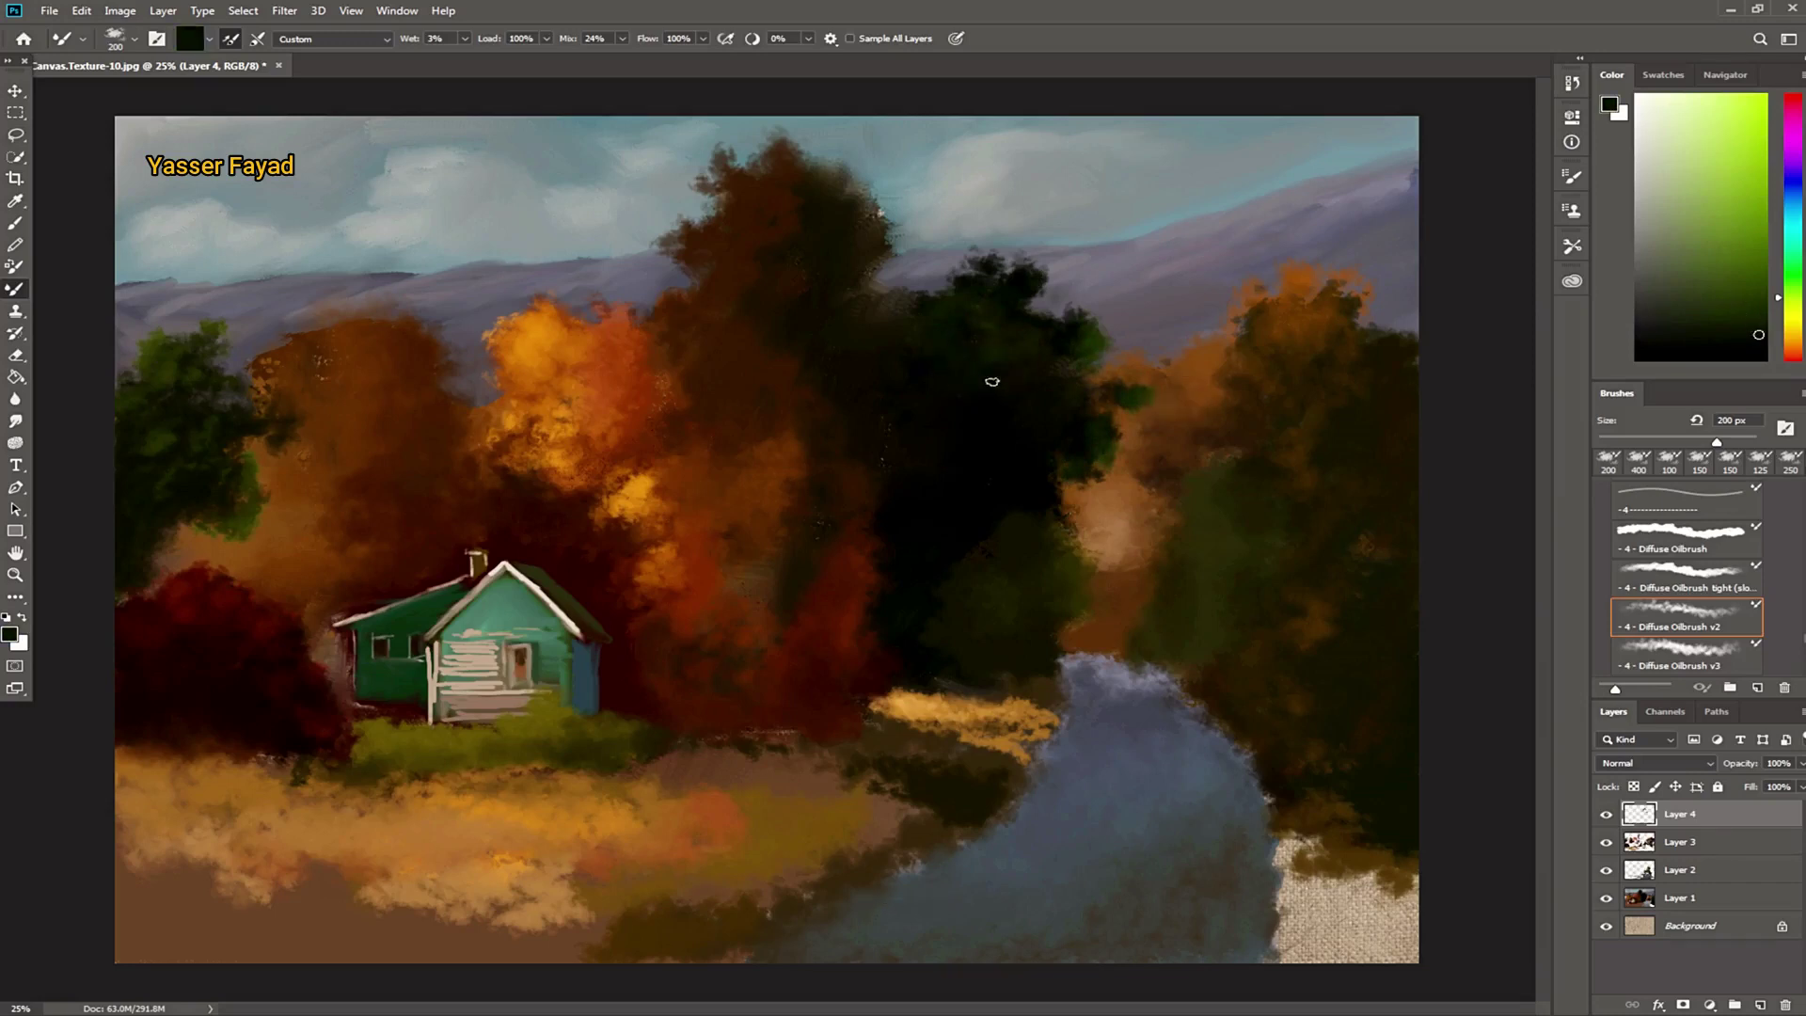
left_click_drag(850, 245, 841, 170)
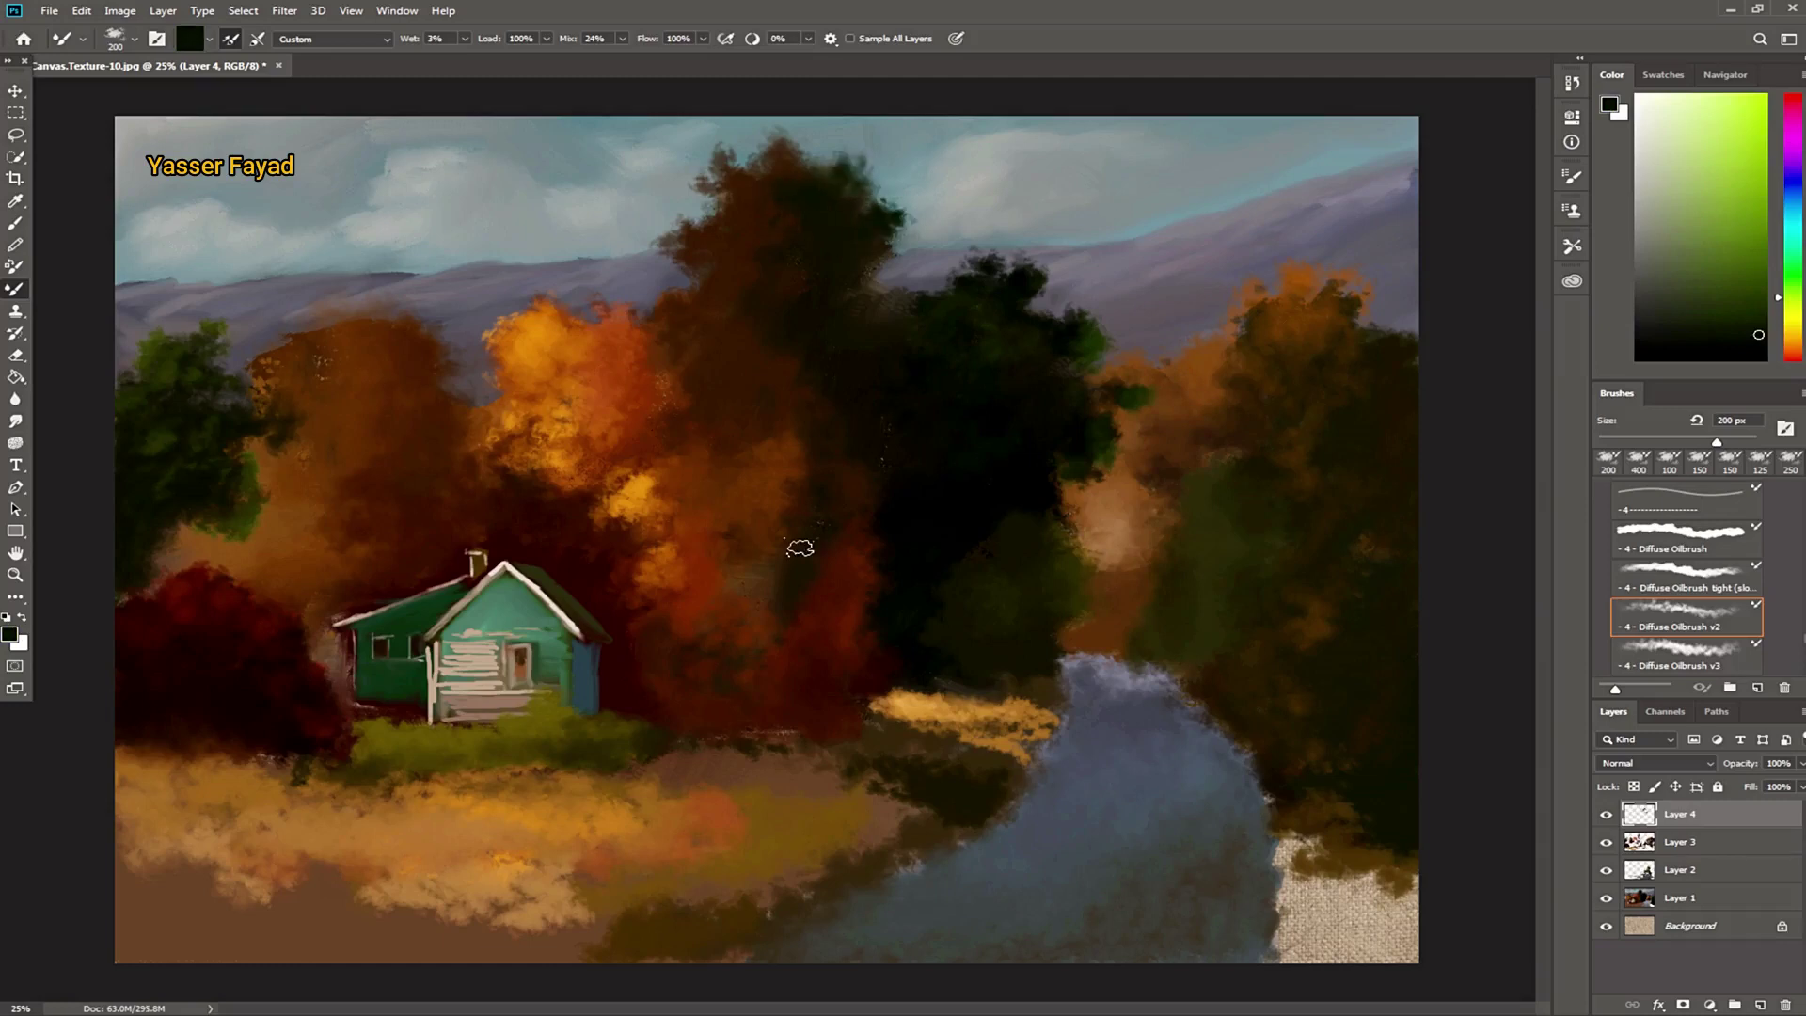
left_click_drag(881, 258, 893, 263)
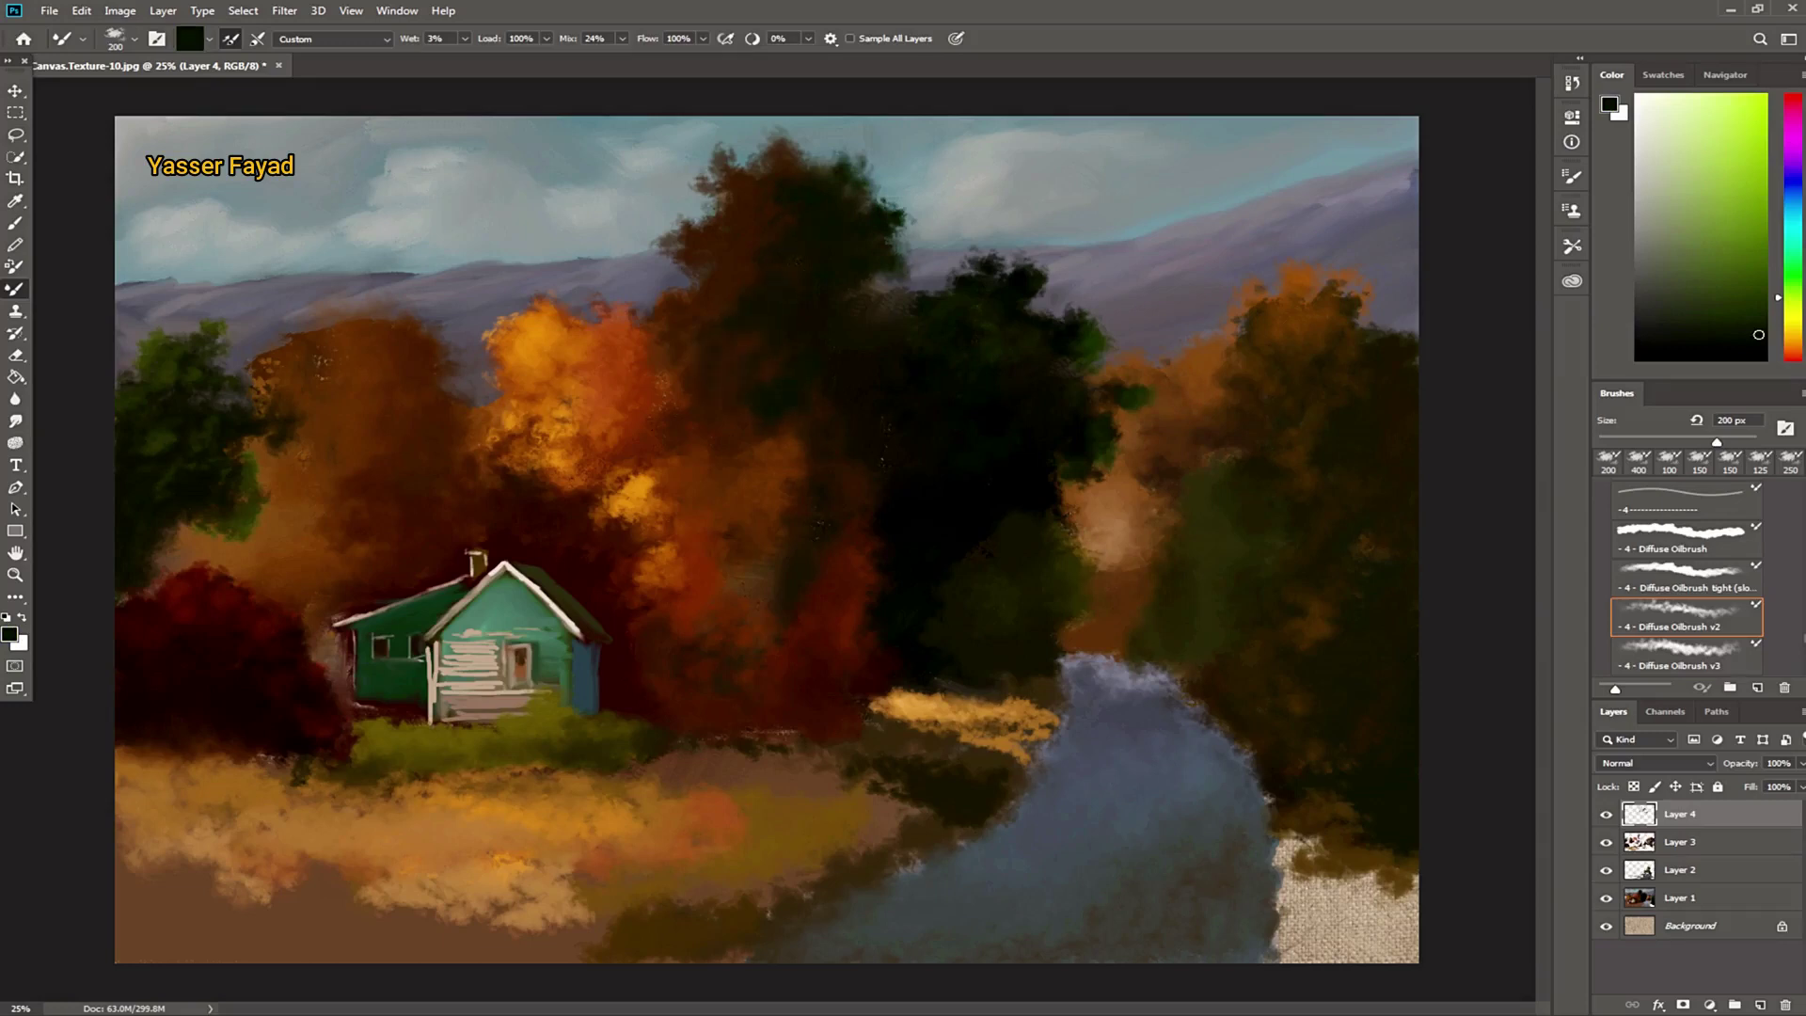
left_click(1764, 358)
mouse_move(801, 372)
left_mouse_down()
mouse_move(801, 430)
mouse_move(794, 355)
mouse_move(867, 395)
mouse_move(759, 324)
left_mouse_up()
left_click_drag(926, 426, 852, 316)
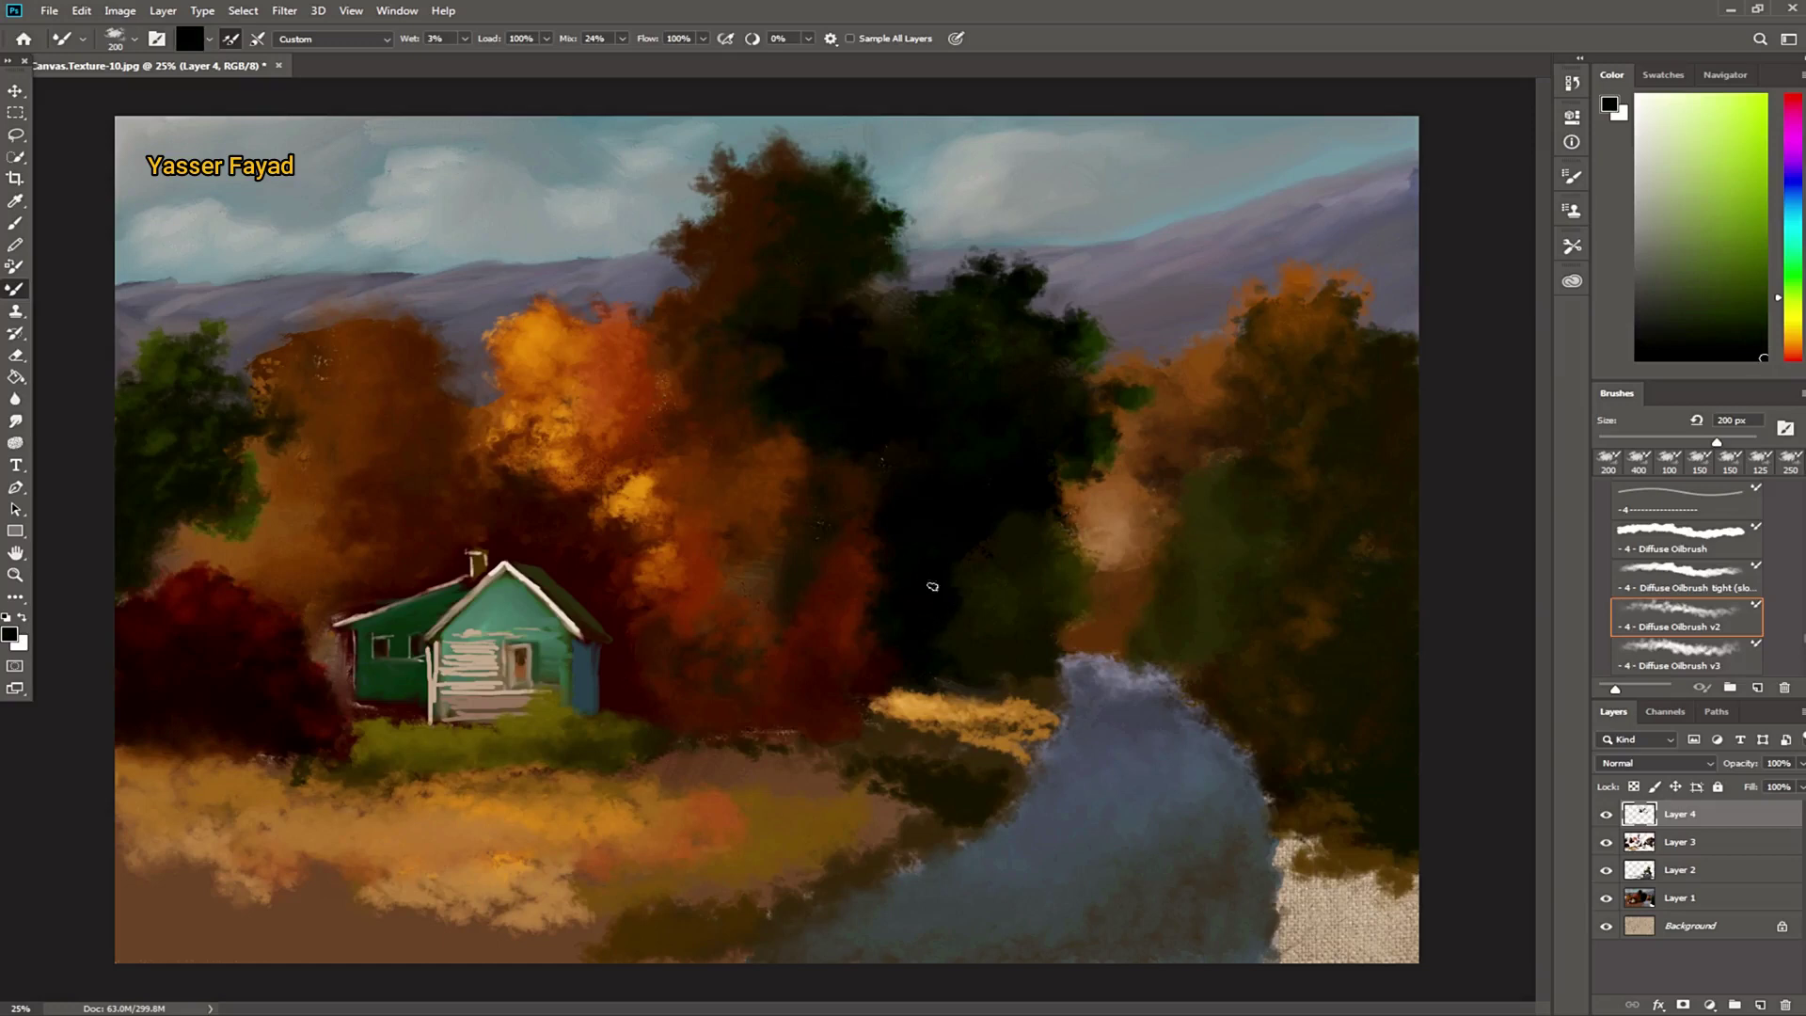
left_click_drag(919, 612, 870, 587)
left_click(1742, 330)
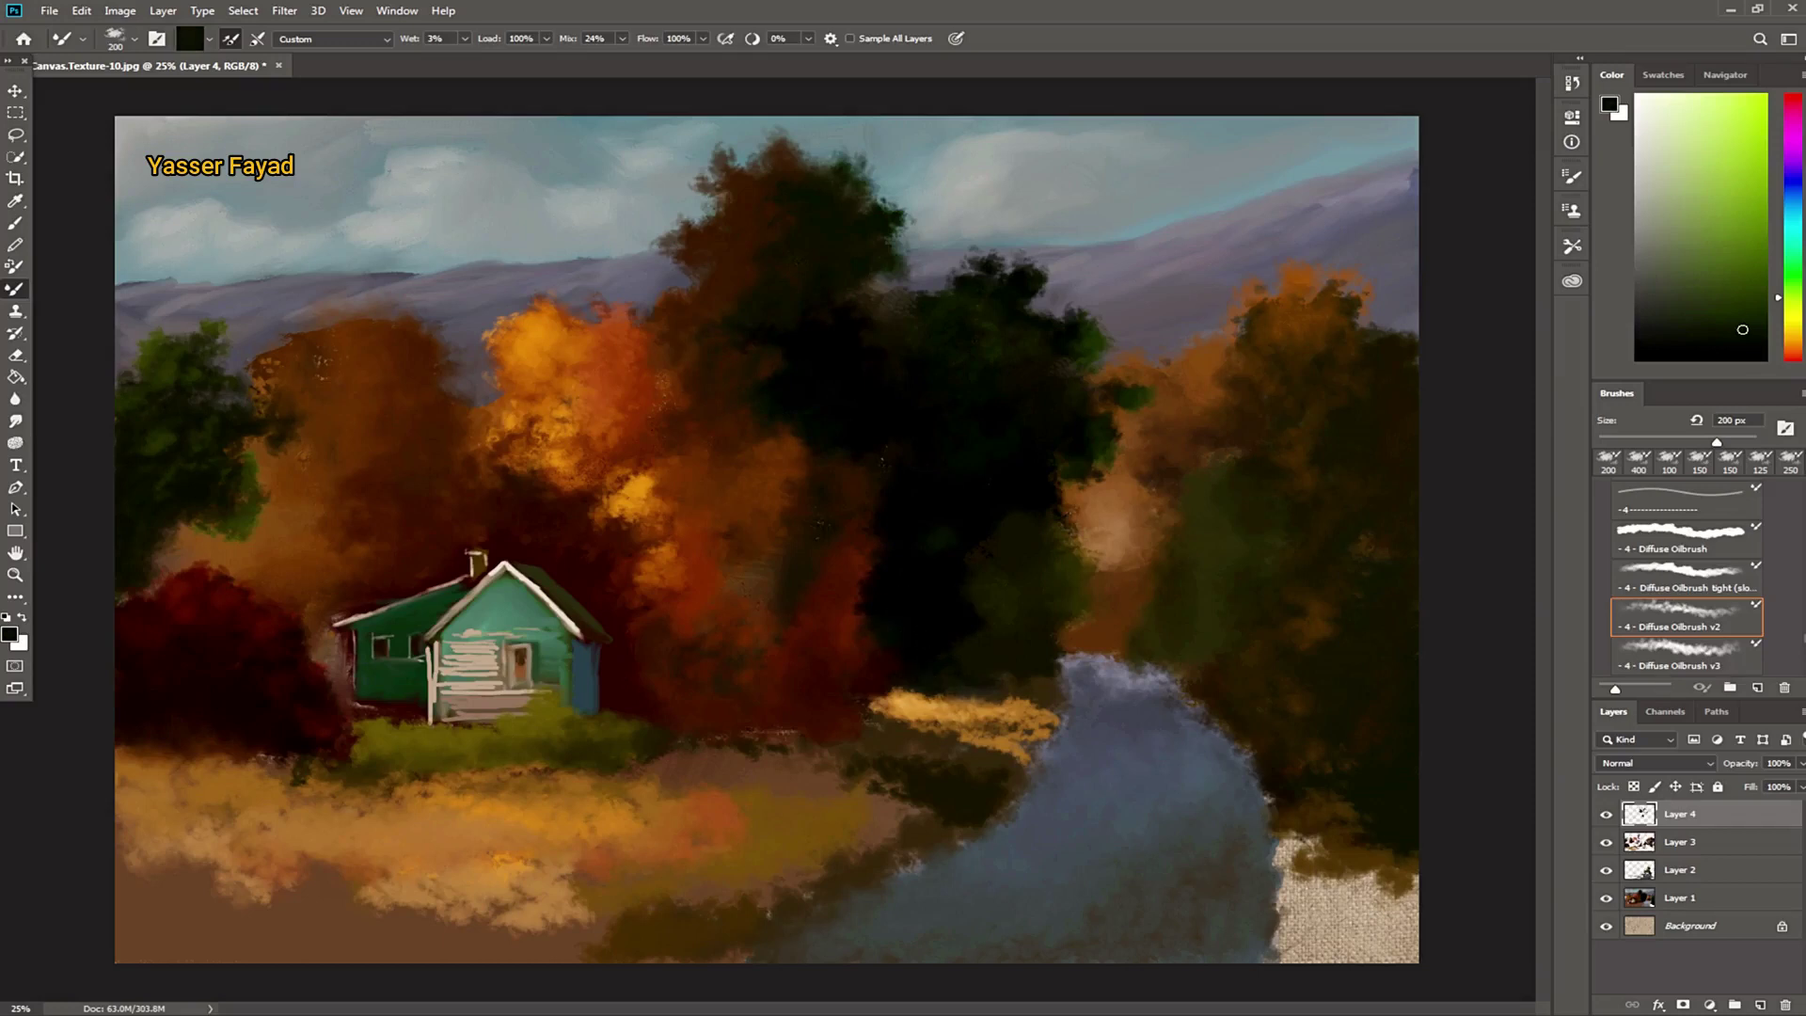
key("bracketleft")
key("bracketleft")
key("bracketleft")
key("bracketleft")
key("bracketleft")
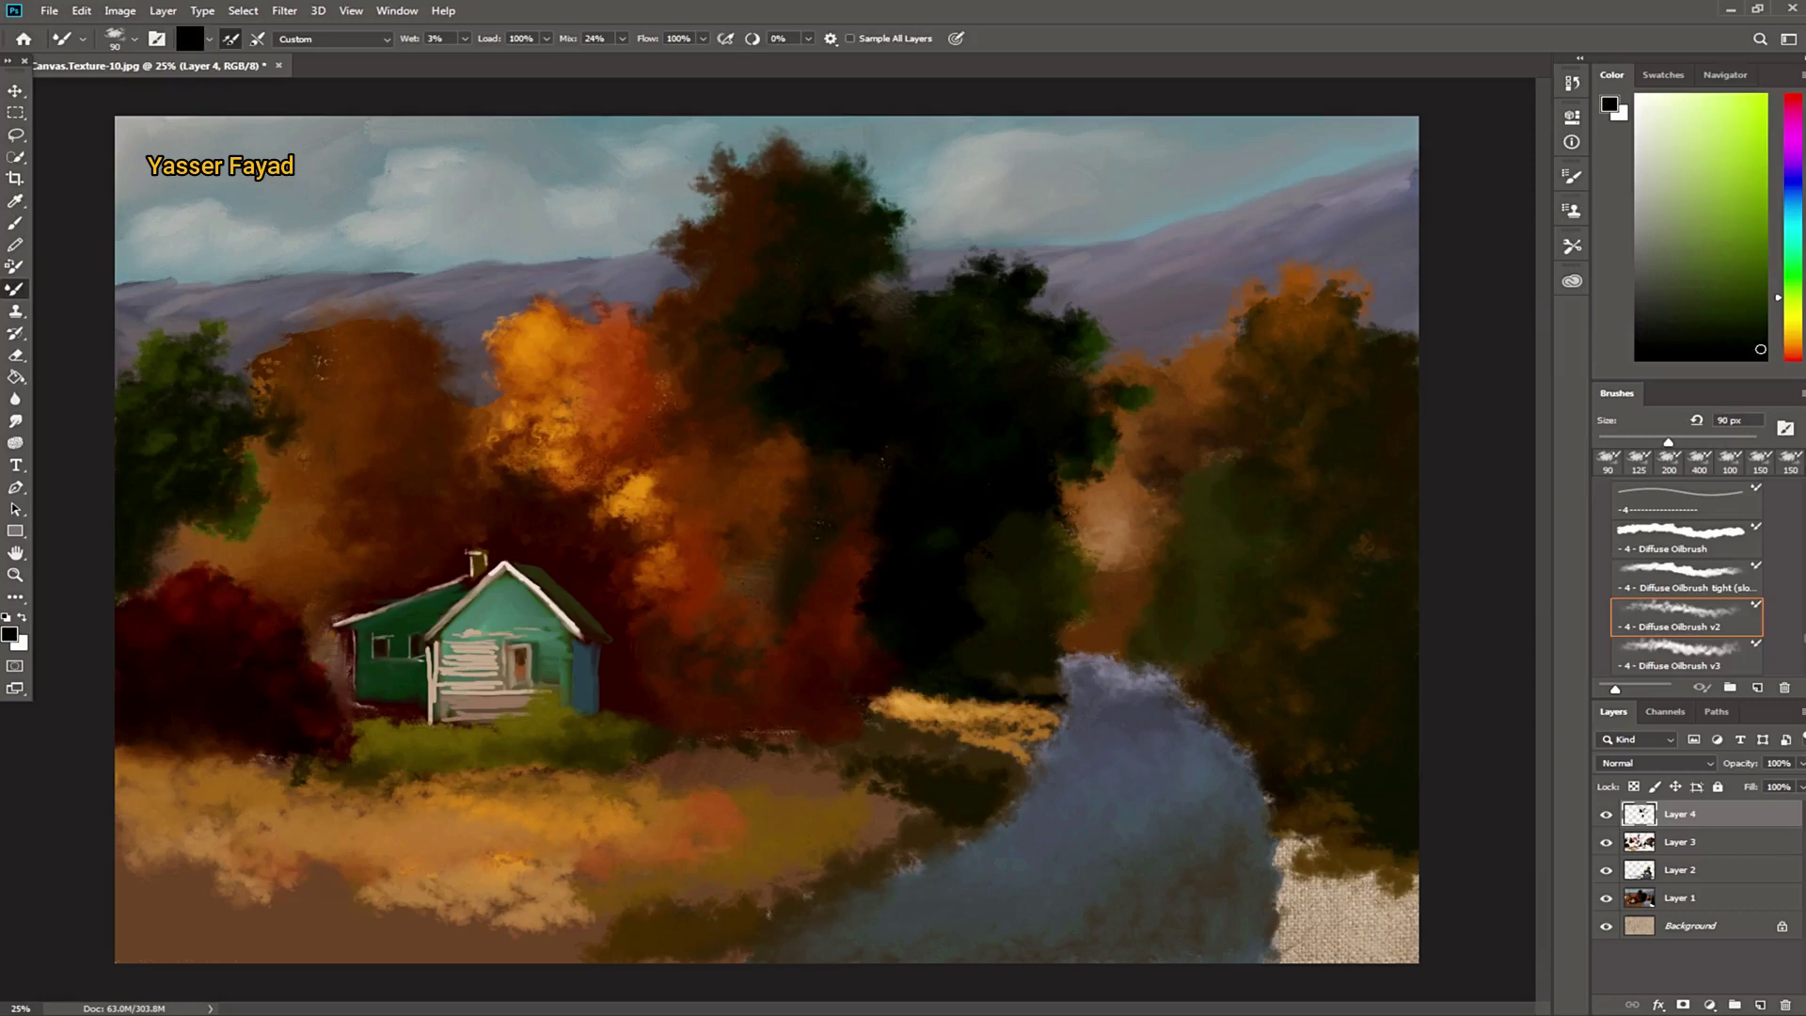
key("comma")
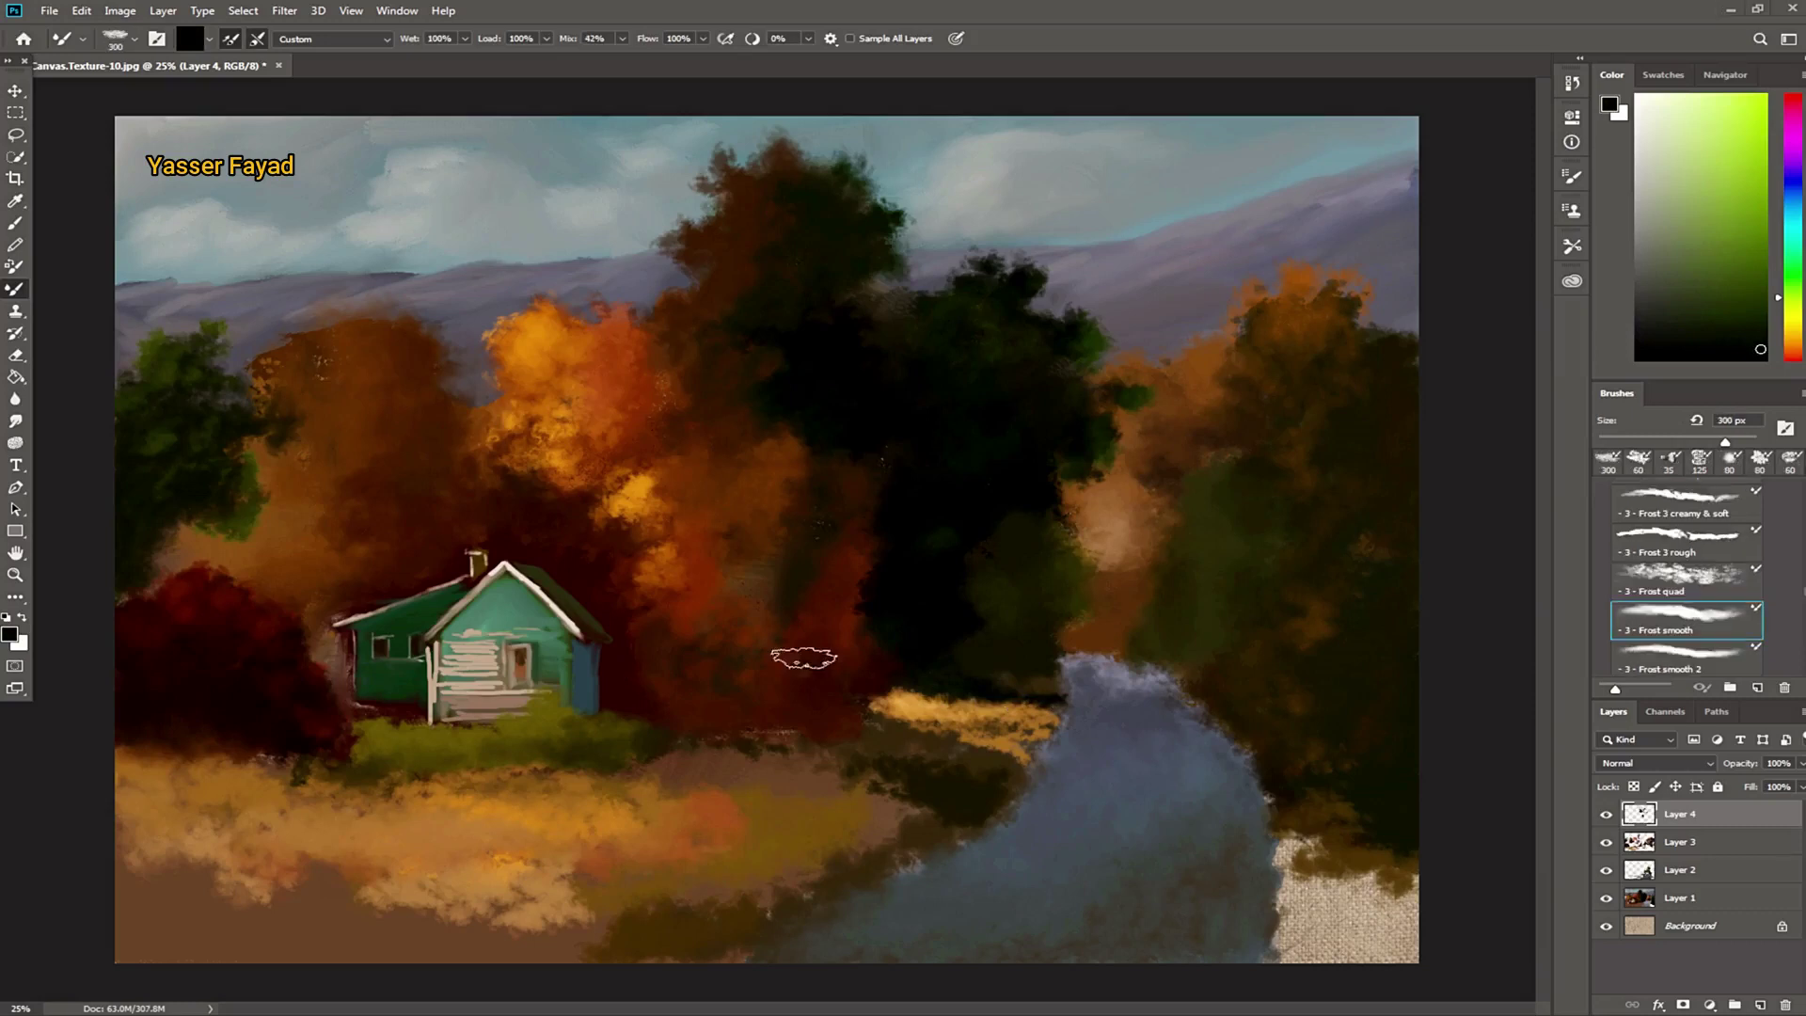
Step: Cover the left tree's pinkish patches with orange-brown and dark reddish-brown at 125 px
key("bracketleft")
key("bracketleft")
key("bracketleft")
key("bracketleft")
key("bracketleft")
key("bracketleft")
key("bracketright")
left_click(1792, 345)
left_click(1722, 213)
left_click_drag(338, 485, 306, 367)
left_click(1748, 293)
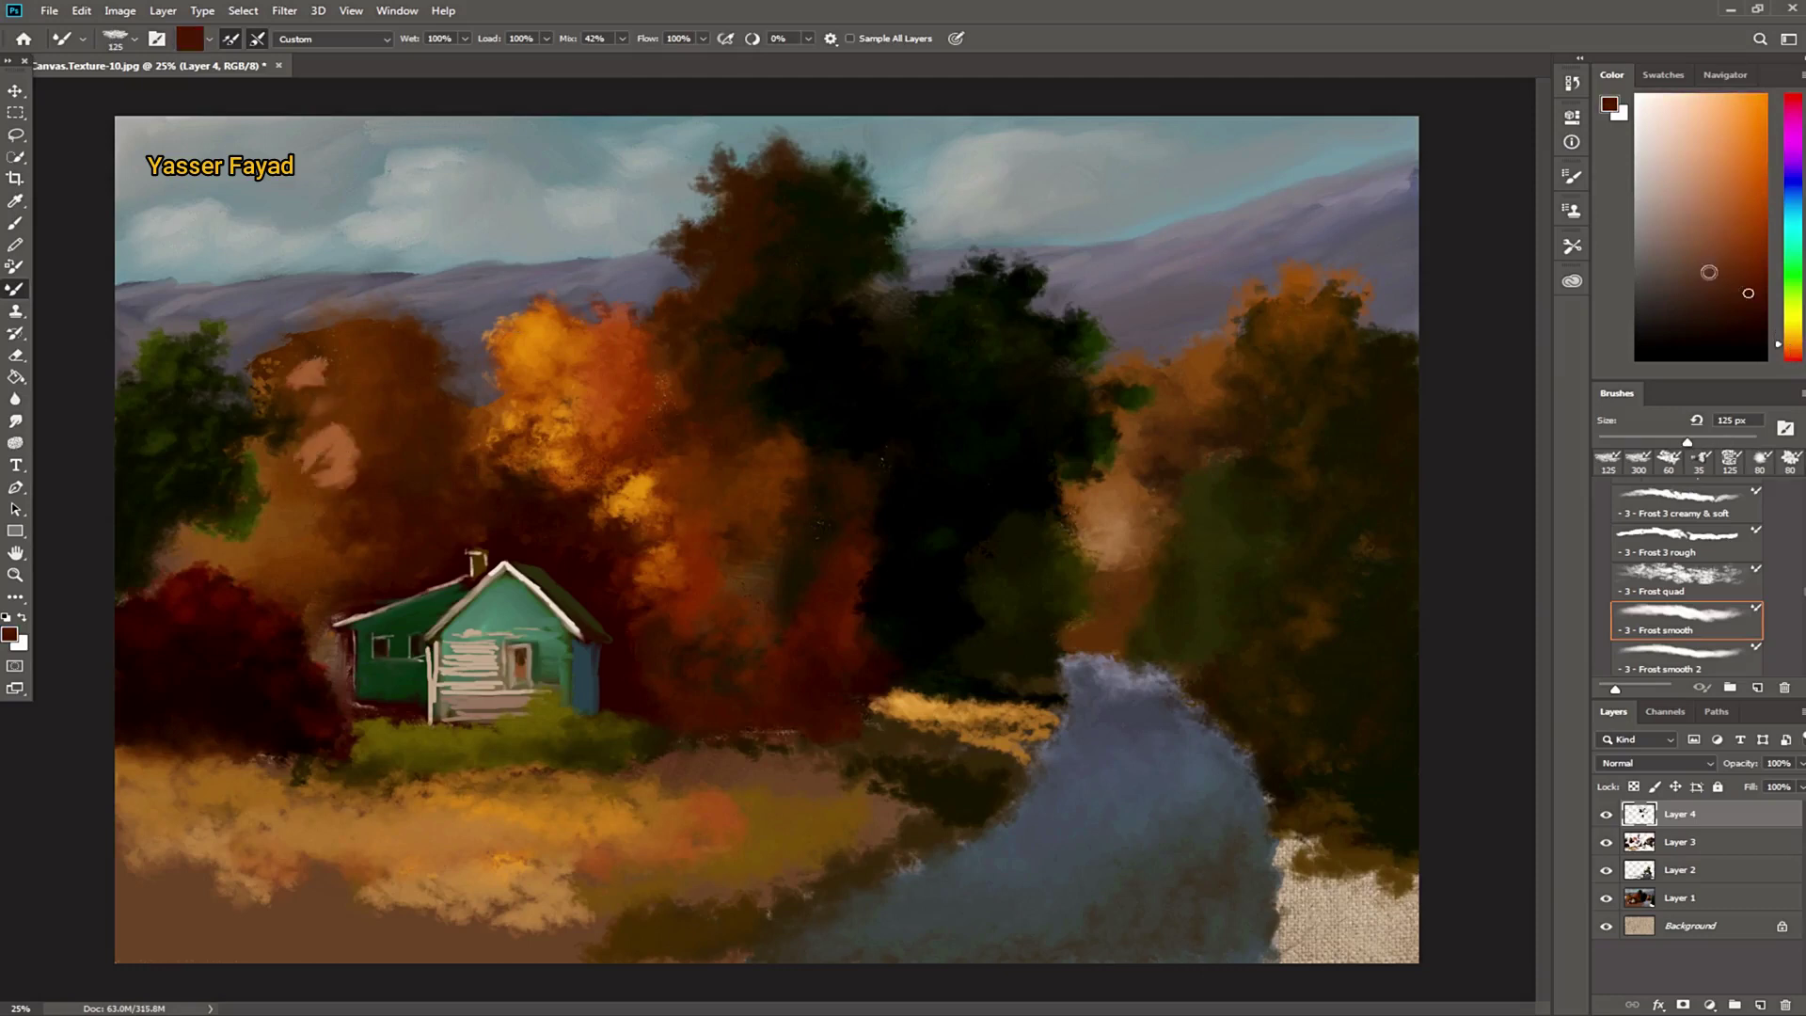
mouse_move(352, 437)
left_mouse_down()
mouse_move(302, 543)
mouse_move(357, 549)
left_mouse_up()
mouse_move(355, 467)
left_mouse_down()
mouse_move(282, 524)
mouse_move(273, 563)
left_mouse_up()
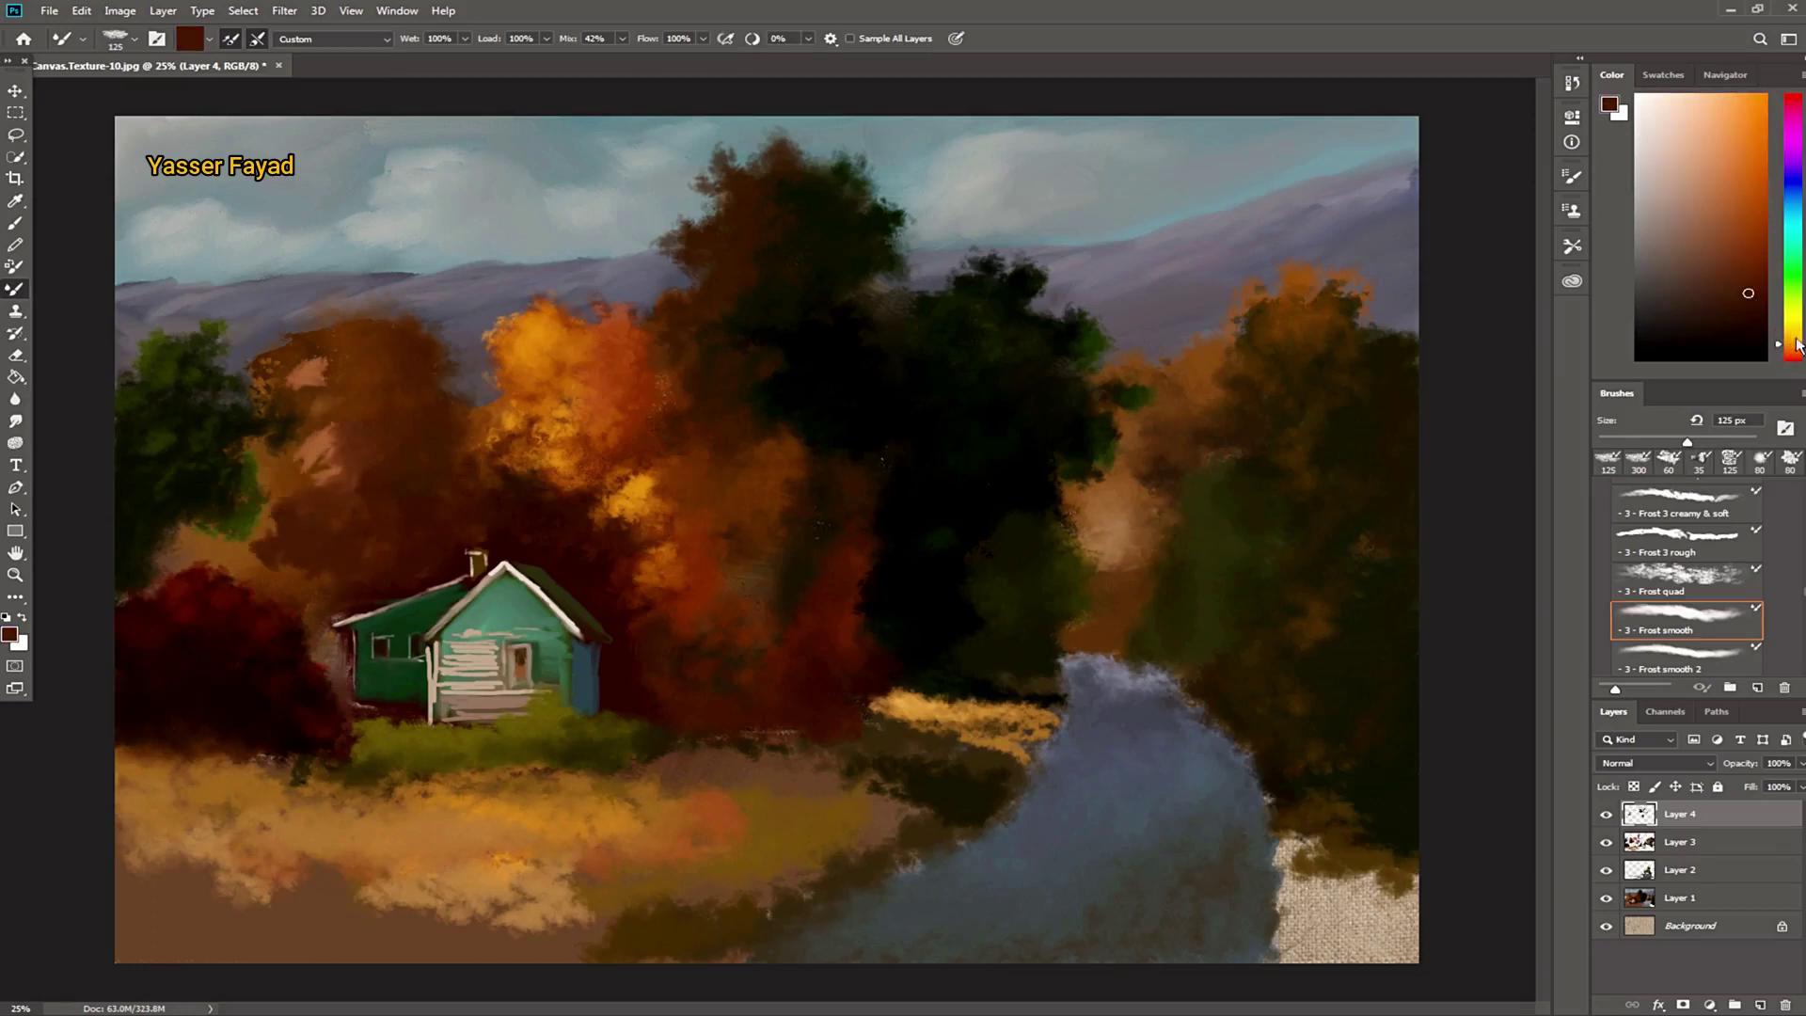
Step: Set Wet to 69% and Mix to 74%, then add orange-brown strokes to the left tree
left_click(1792, 336)
left_click(1751, 229)
mouse_move(409, 45)
left_mouse_down()
mouse_move(365, 51)
mouse_move(387, 42)
left_mouse_up()
left_click_drag(315, 367, 293, 322)
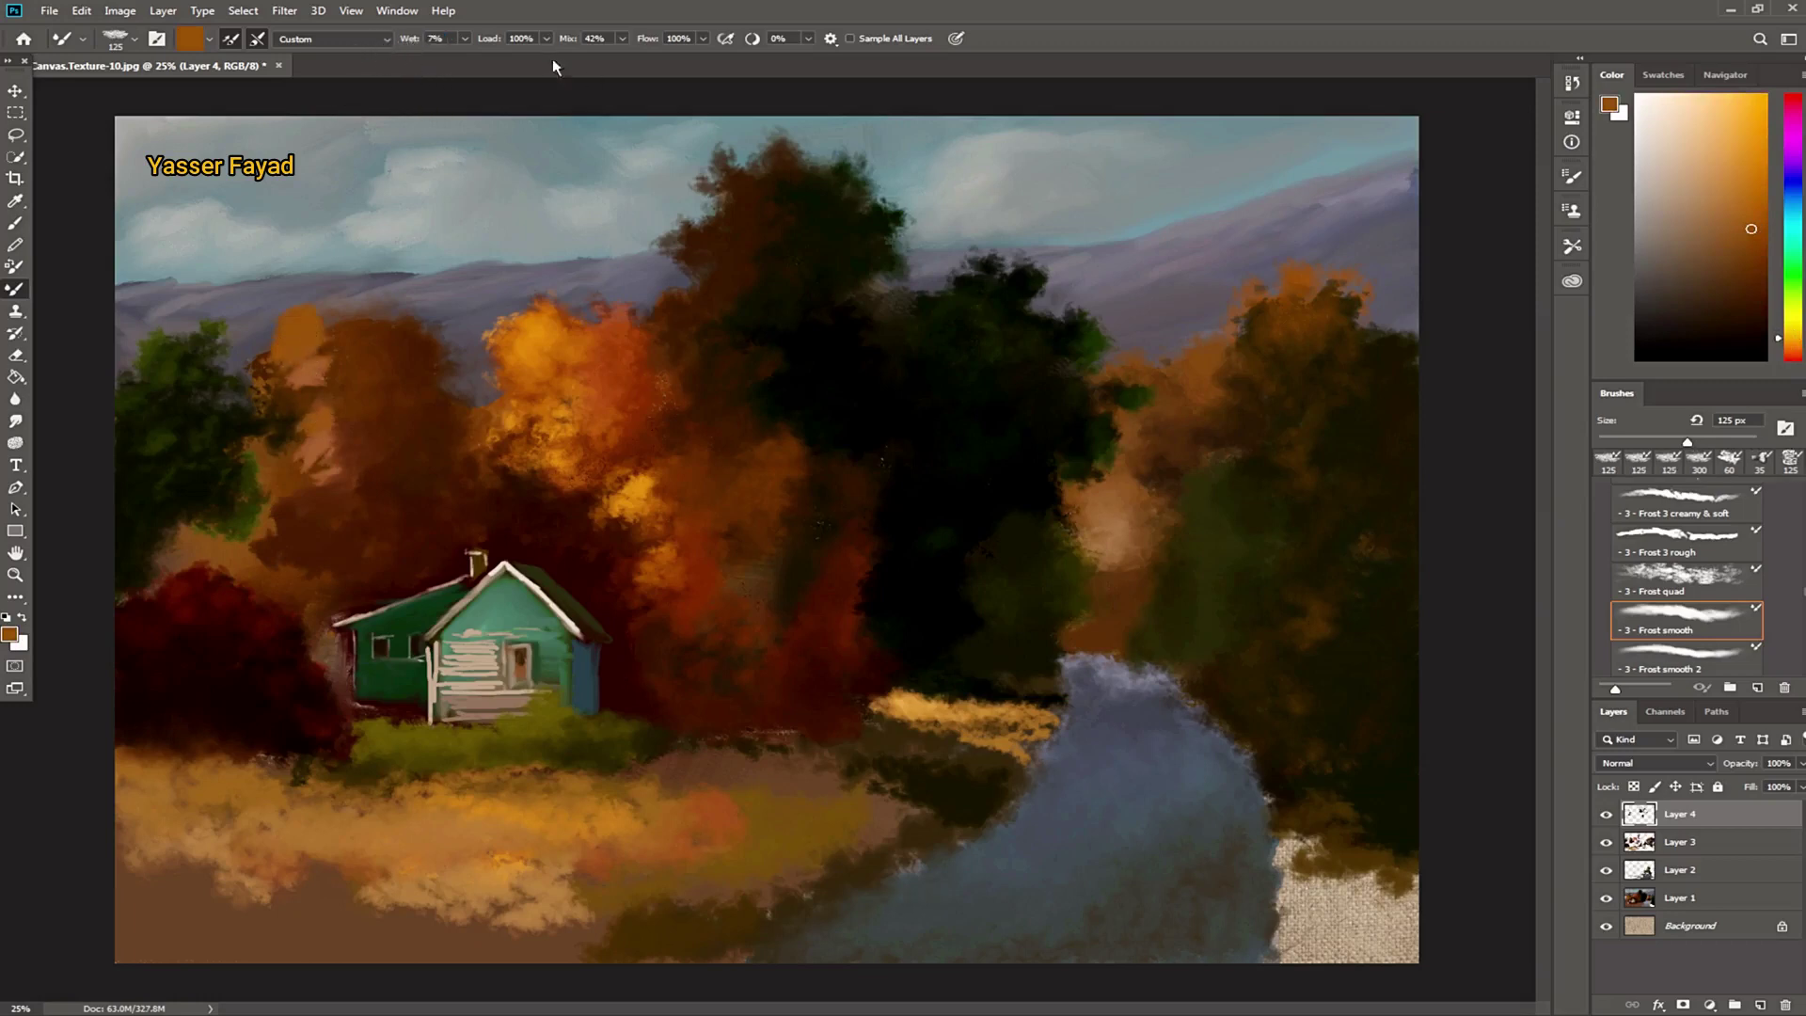
left_click_drag(569, 45, 599, 45)
mouse_move(325, 347)
left_mouse_down()
mouse_move(338, 325)
mouse_move(311, 386)
mouse_move(273, 348)
left_mouse_up()
left_click_drag(406, 45, 442, 45)
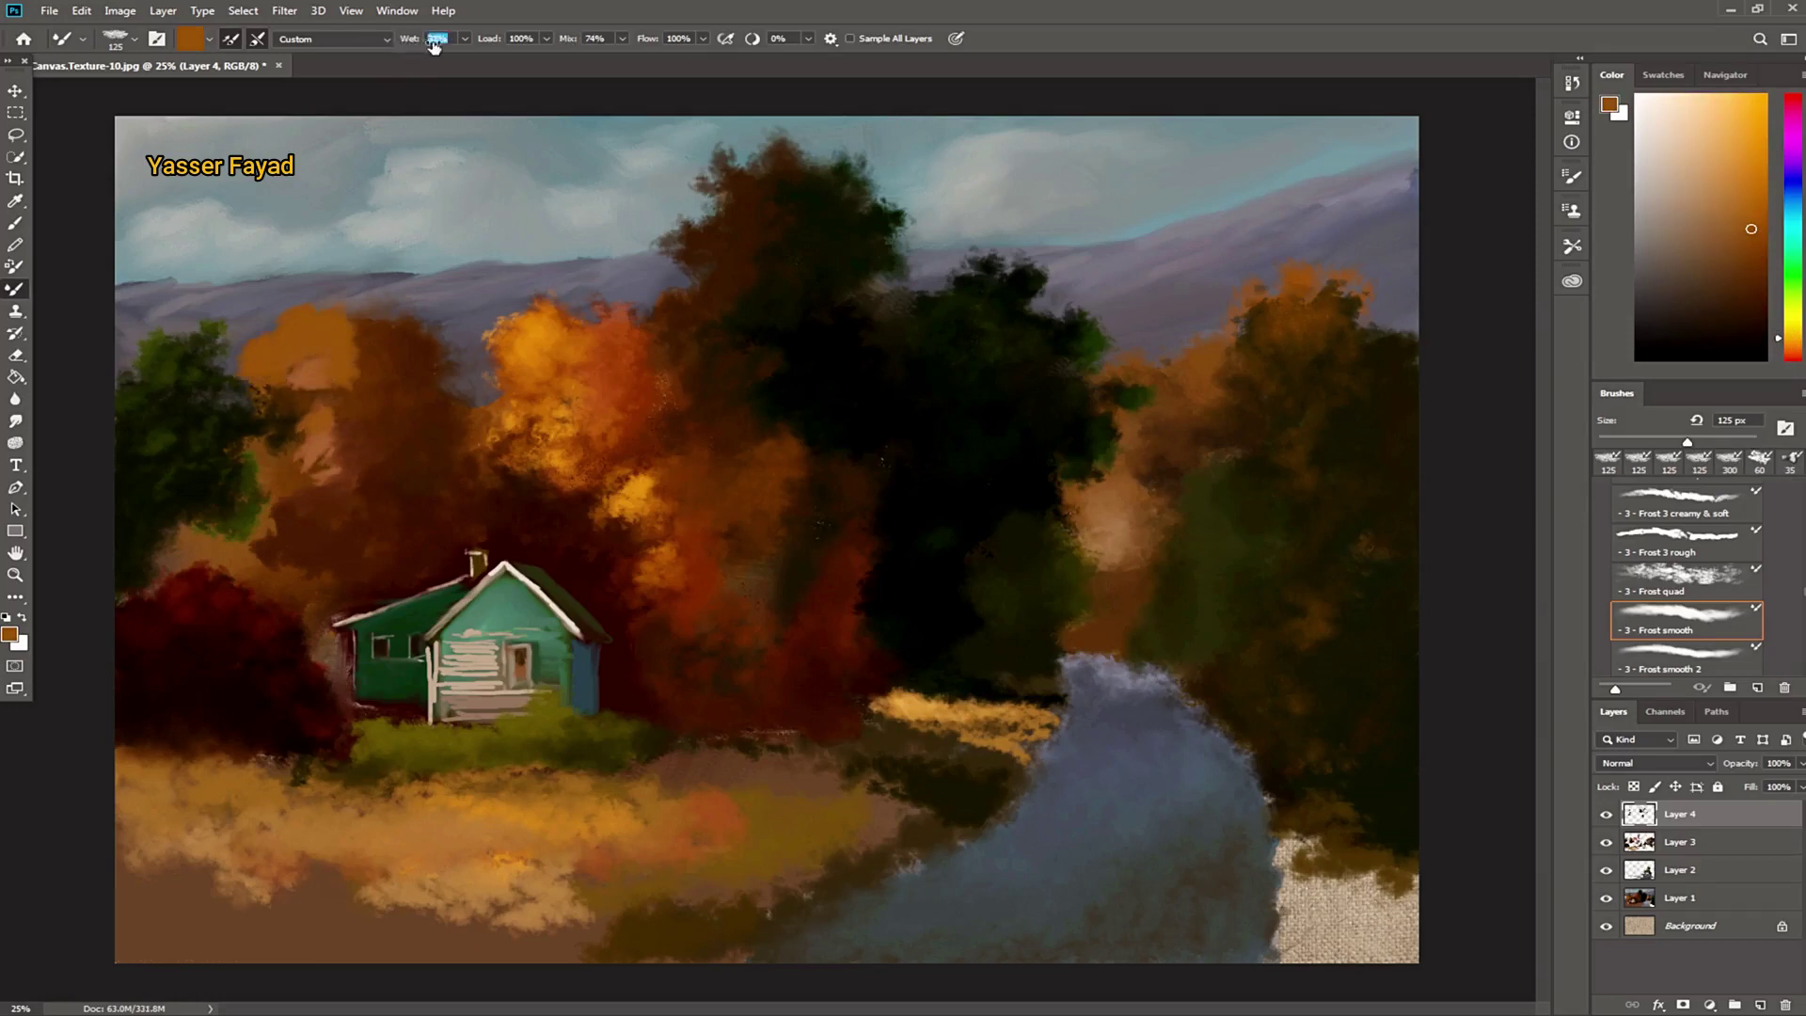
mouse_move(371, 320)
left_mouse_down()
mouse_move(372, 362)
mouse_move(294, 466)
mouse_move(296, 391)
mouse_move(310, 499)
left_mouse_up()
Step: Darken the top and inside of the left orange tree with dark brown brushwork
left_click(1746, 303)
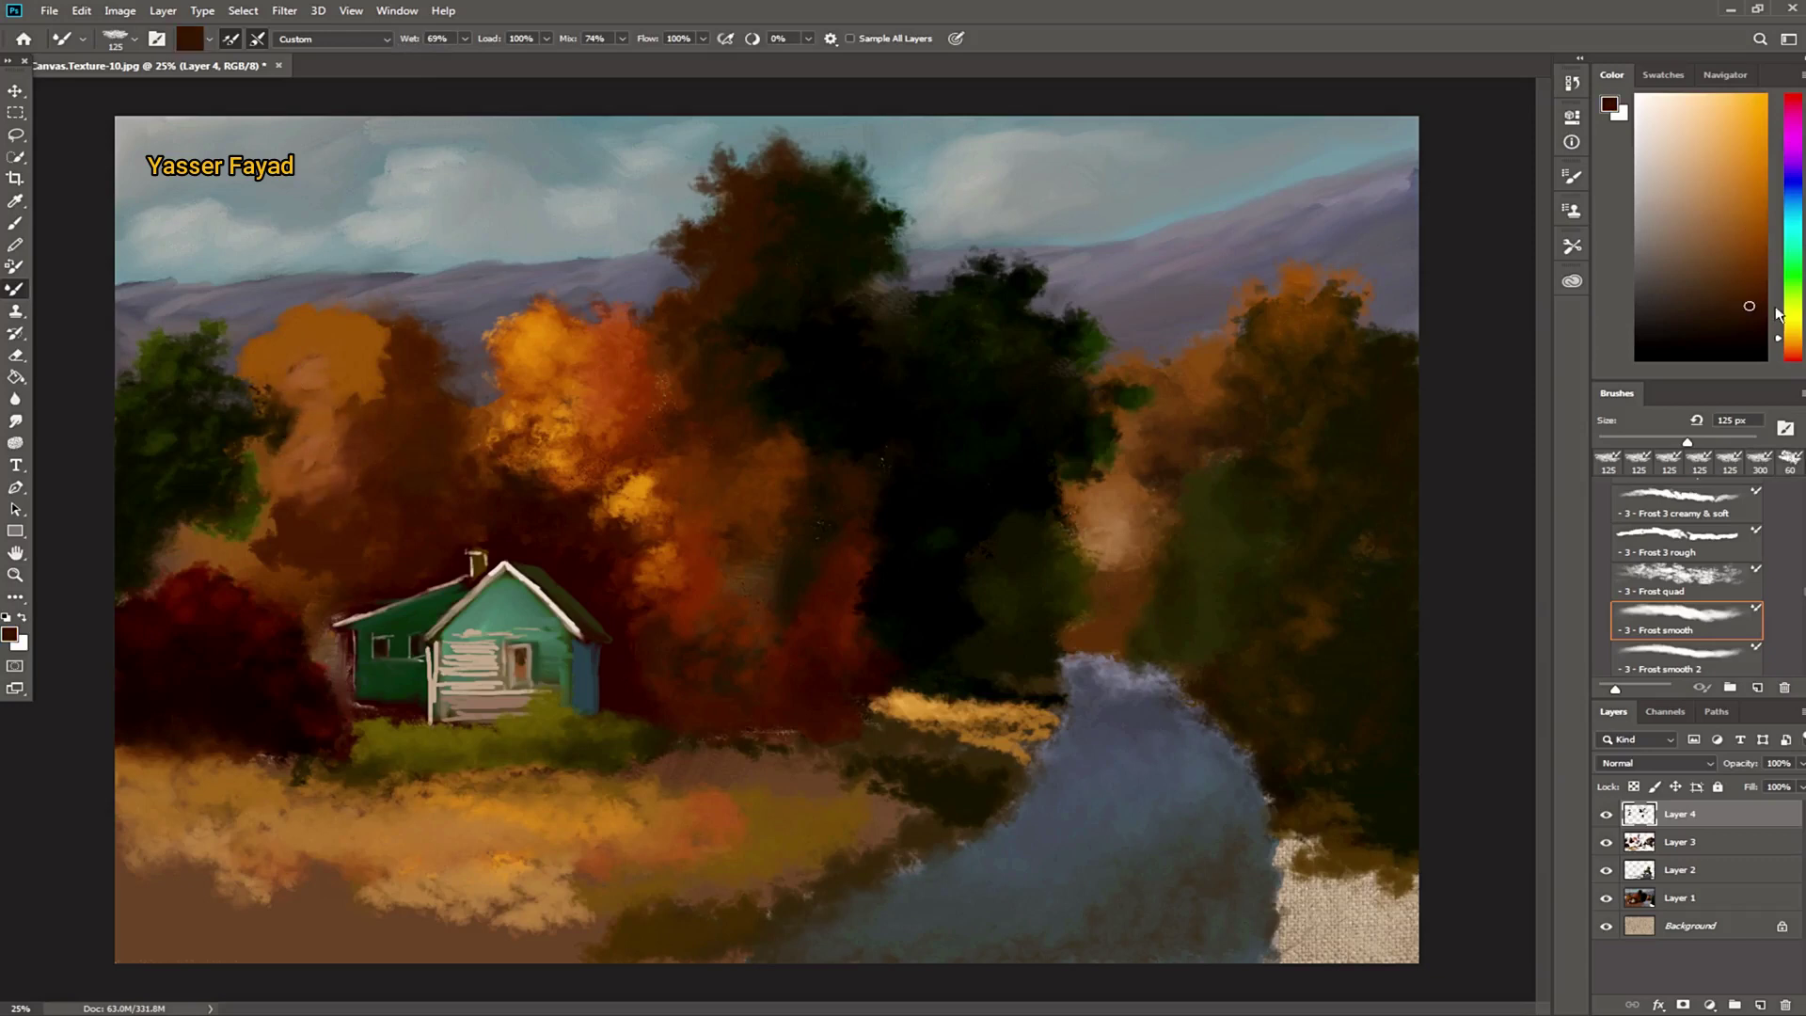
mouse_move(378, 341)
left_mouse_down()
mouse_move(343, 305)
mouse_move(311, 320)
mouse_move(334, 376)
mouse_move(318, 456)
mouse_move(402, 508)
mouse_move(314, 508)
mouse_move(414, 518)
mouse_move(330, 483)
mouse_move(367, 519)
mouse_move(355, 431)
mouse_move(343, 456)
mouse_move(395, 342)
mouse_move(414, 517)
left_mouse_up()
left_click(413, 517, "alt")
mouse_move(331, 419)
left_mouse_down()
mouse_move(329, 371)
mouse_move(353, 370)
left_mouse_up()
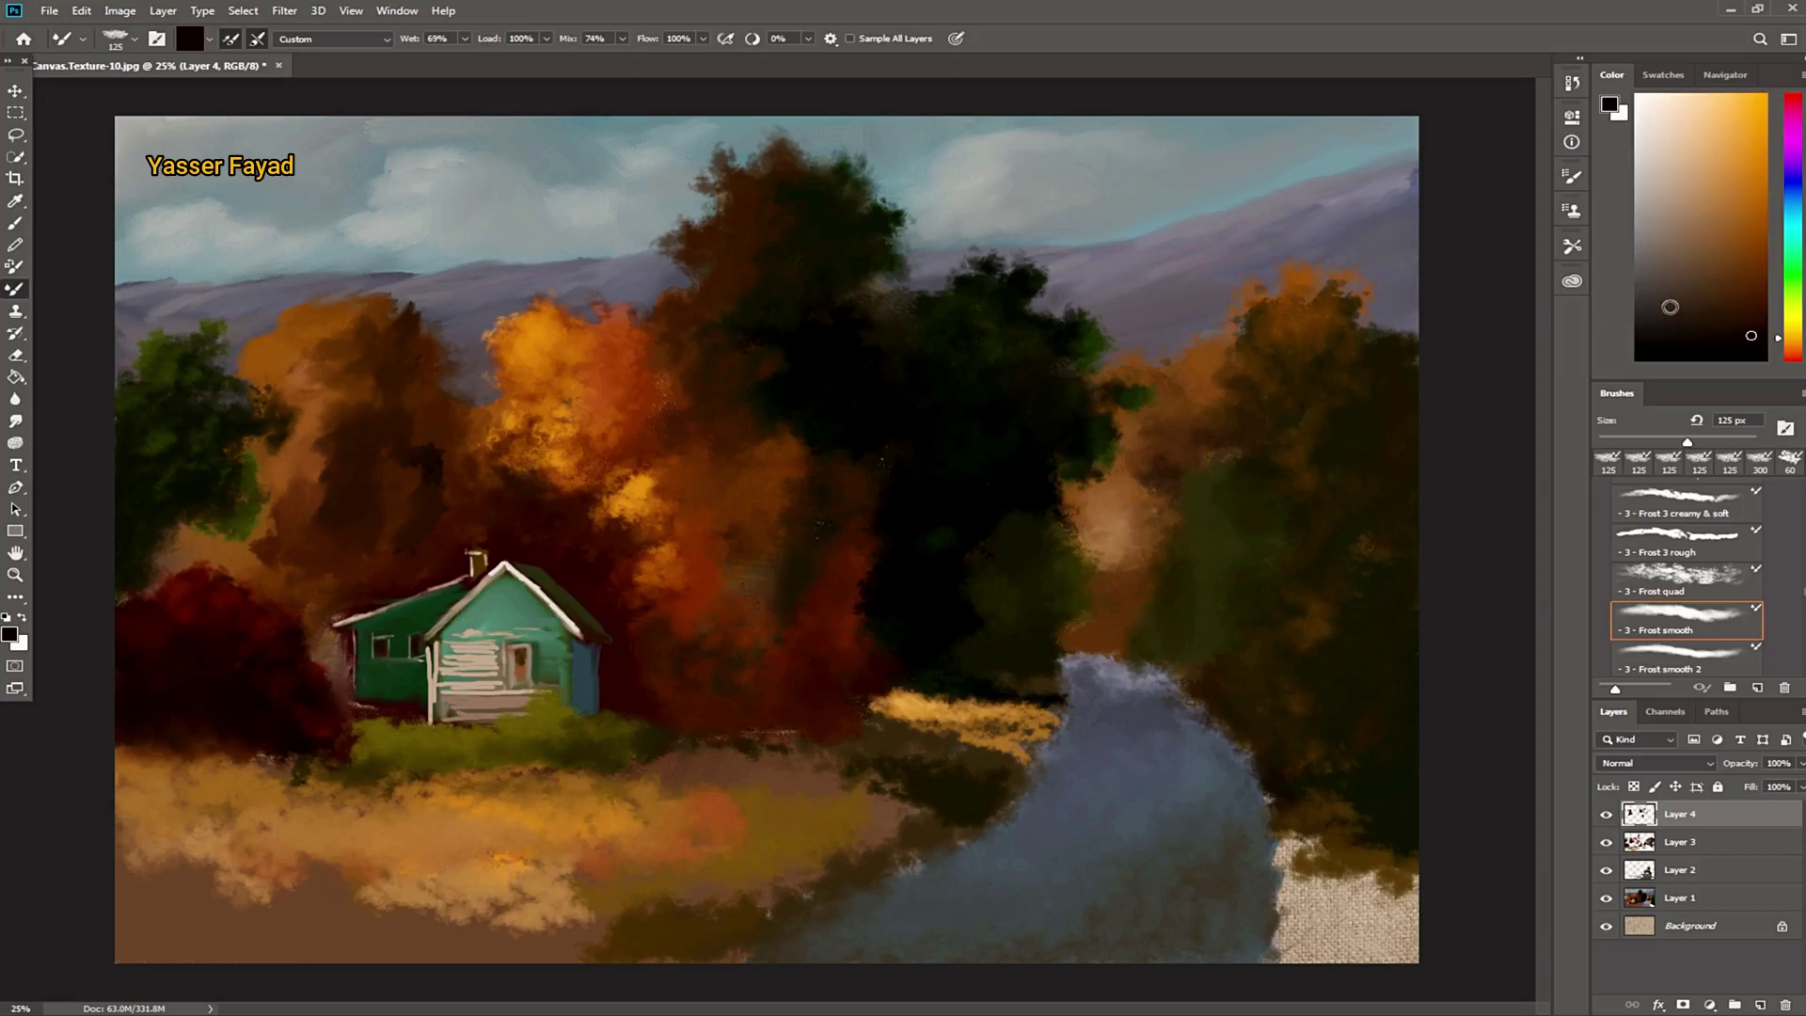
Step: Paint pale yellow on the house's front wall with a 60 px brush
left_click(1792, 320)
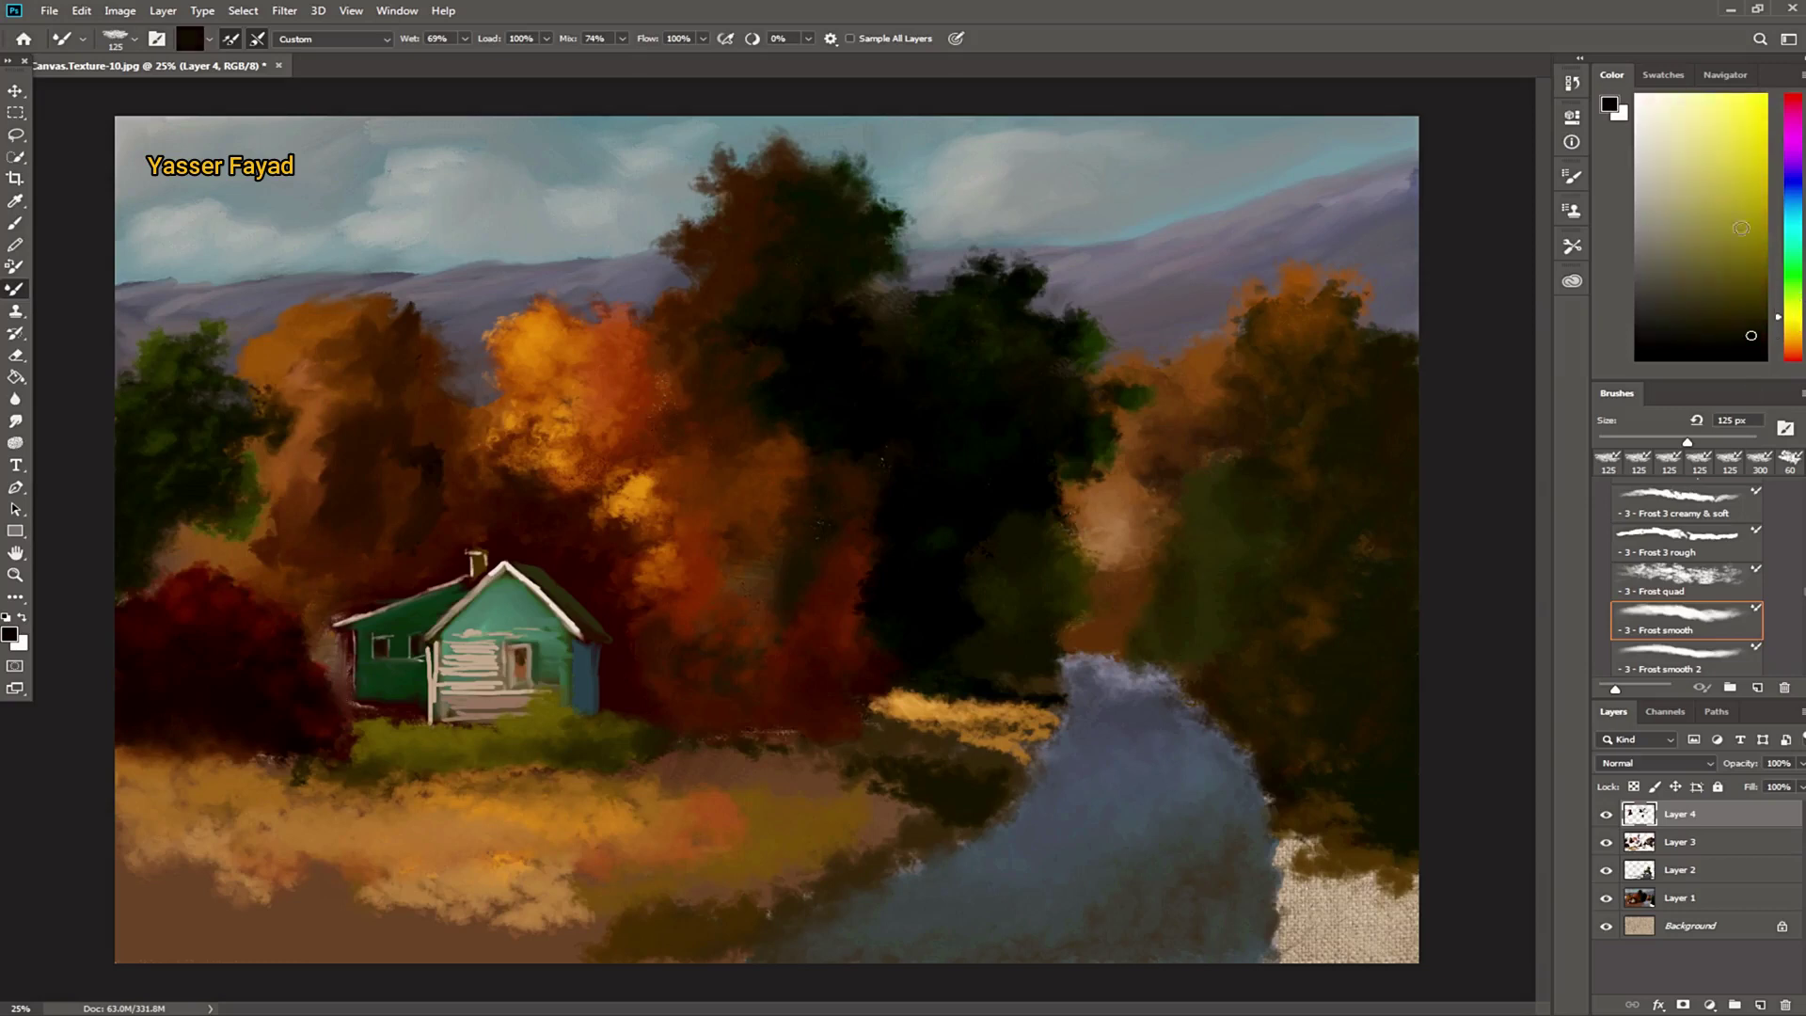
left_click(1678, 119)
key("bracketleft")
key("bracketleft")
key("bracketleft")
left_click_drag(447, 642, 478, 647)
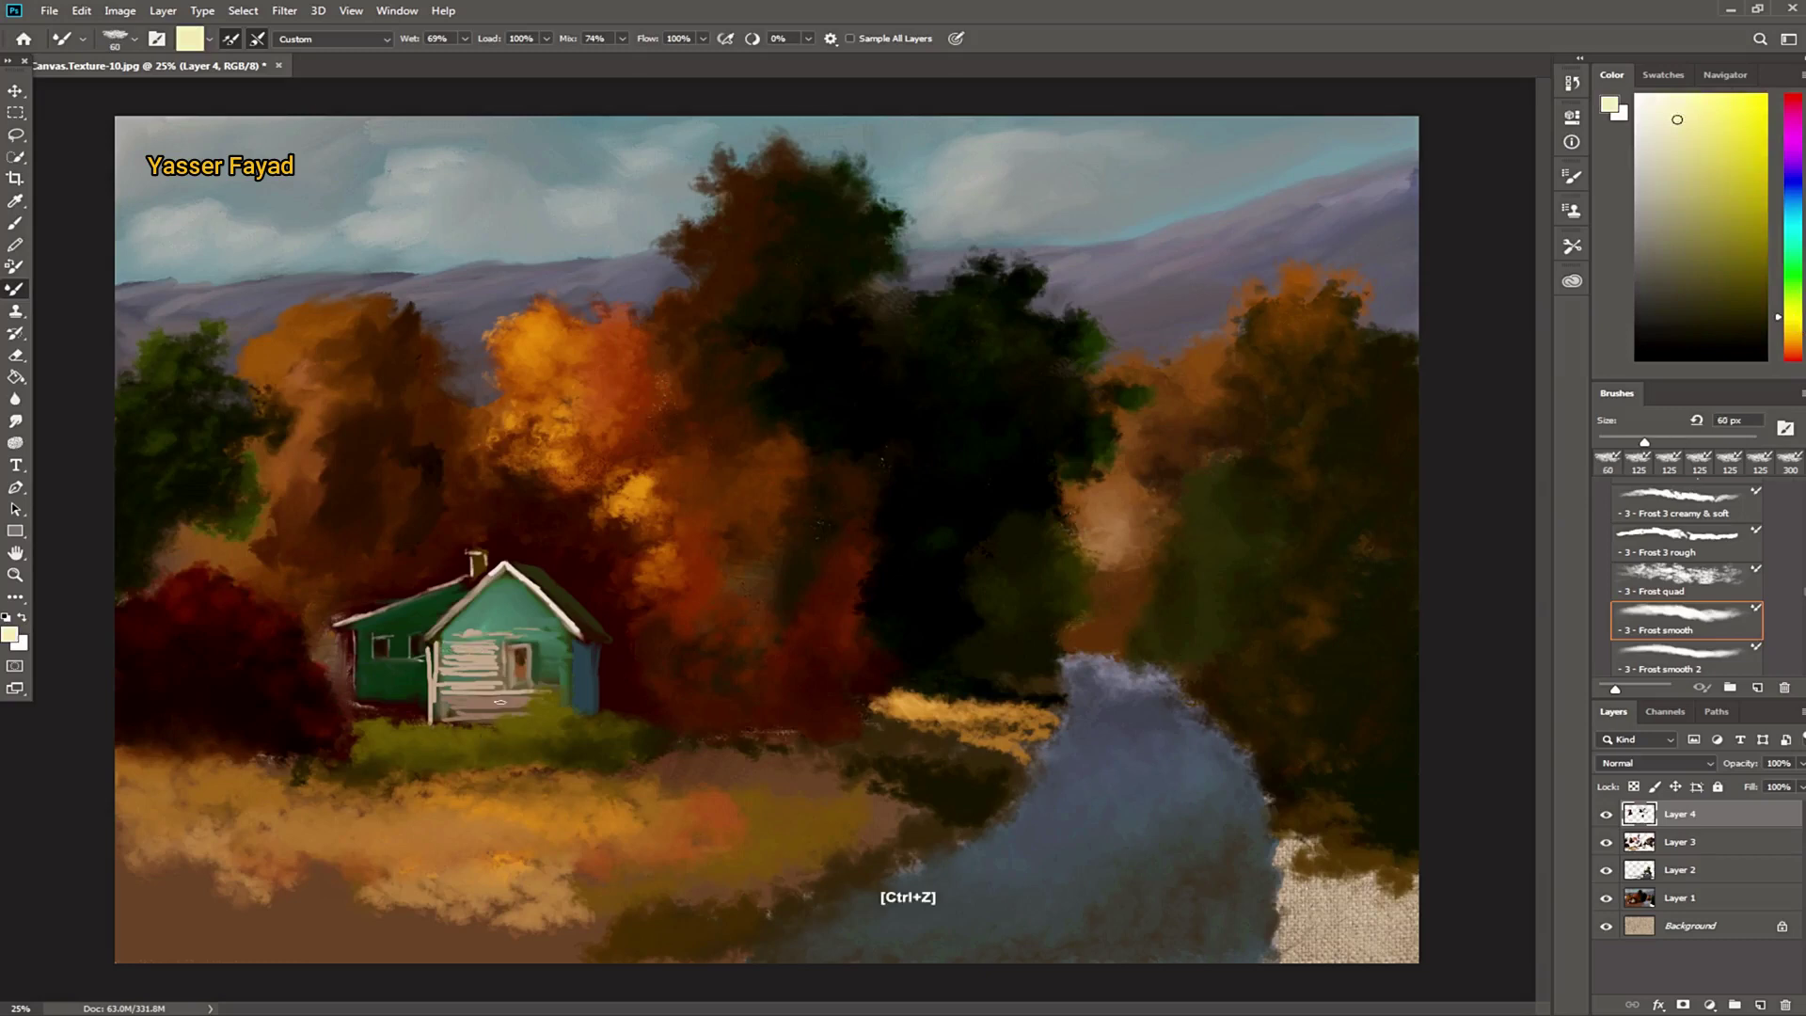
Step: Merge Layers 4, 3 and 2 down so all painting sits in Layer 1
left_click(163, 11)
mouse_move(188, 42)
left_click(184, 624)
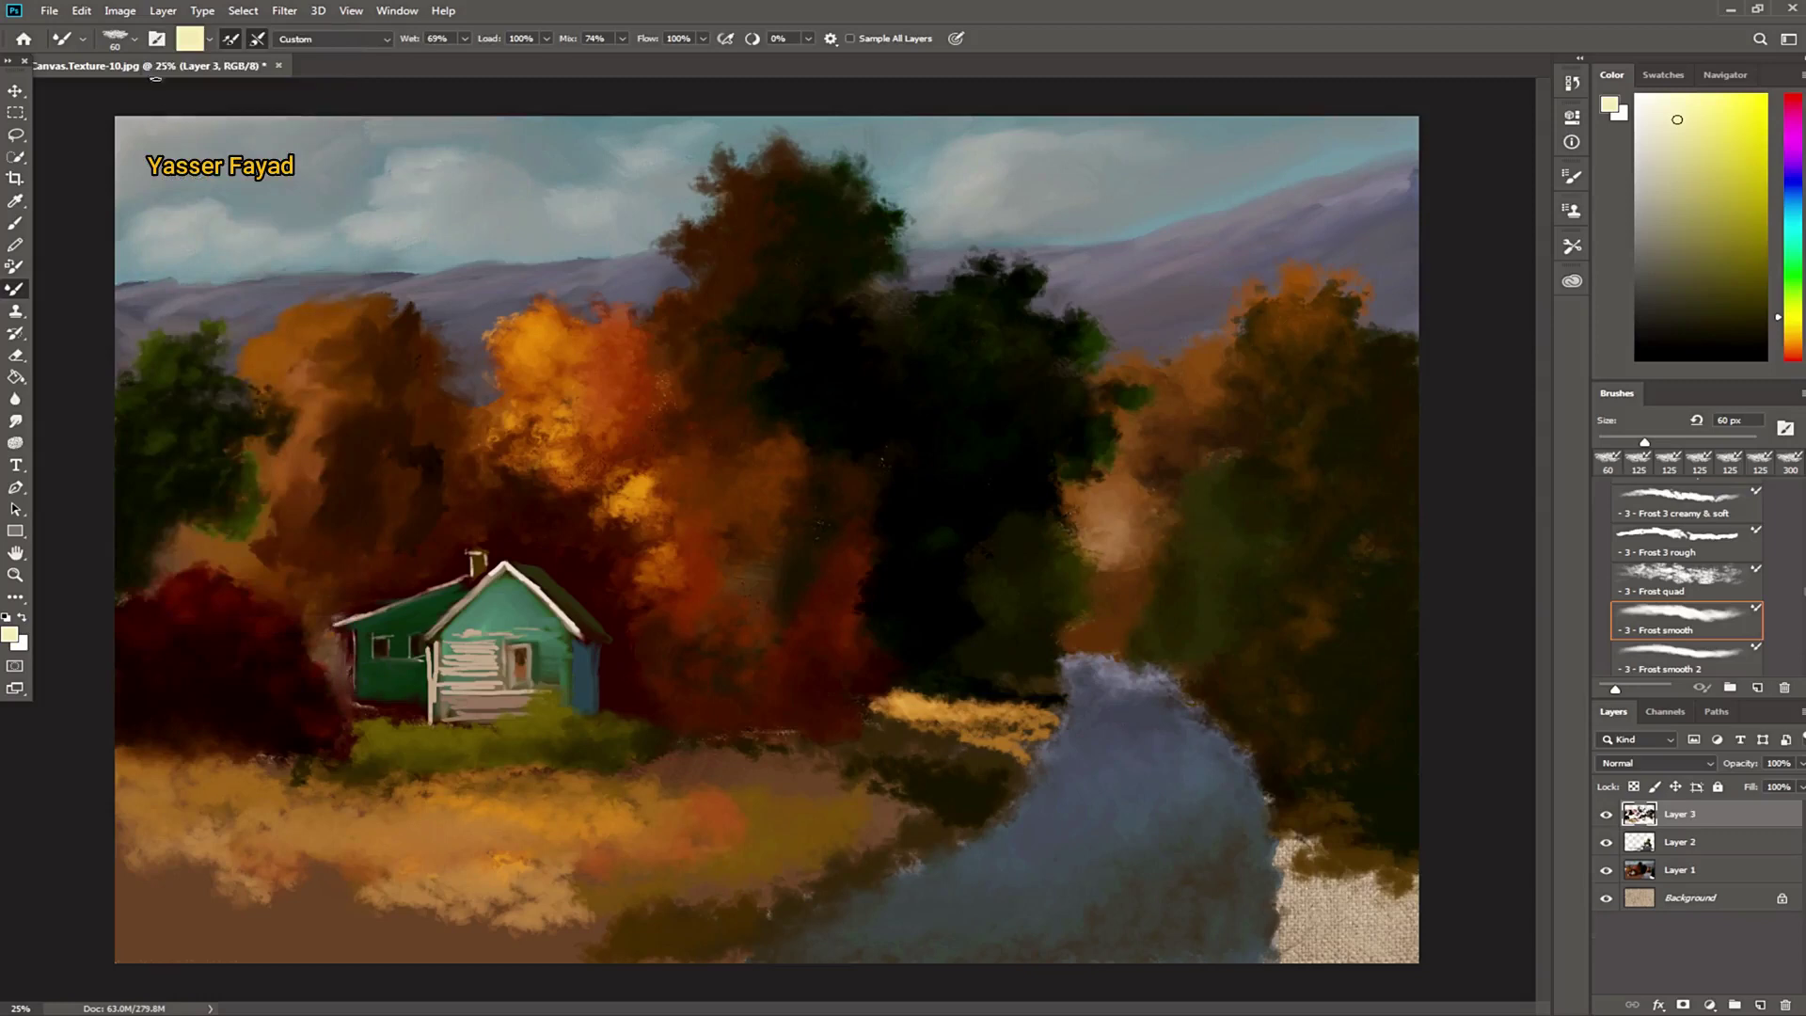
left_click(163, 11)
left_click(183, 624)
left_click(163, 10)
left_click(184, 623)
Step: Paint cream over the house's front wall and set the brush mix to 100%
mouse_move(466, 677)
left_mouse_down()
mouse_move(478, 649)
mouse_move(442, 673)
mouse_move(495, 698)
left_mouse_up()
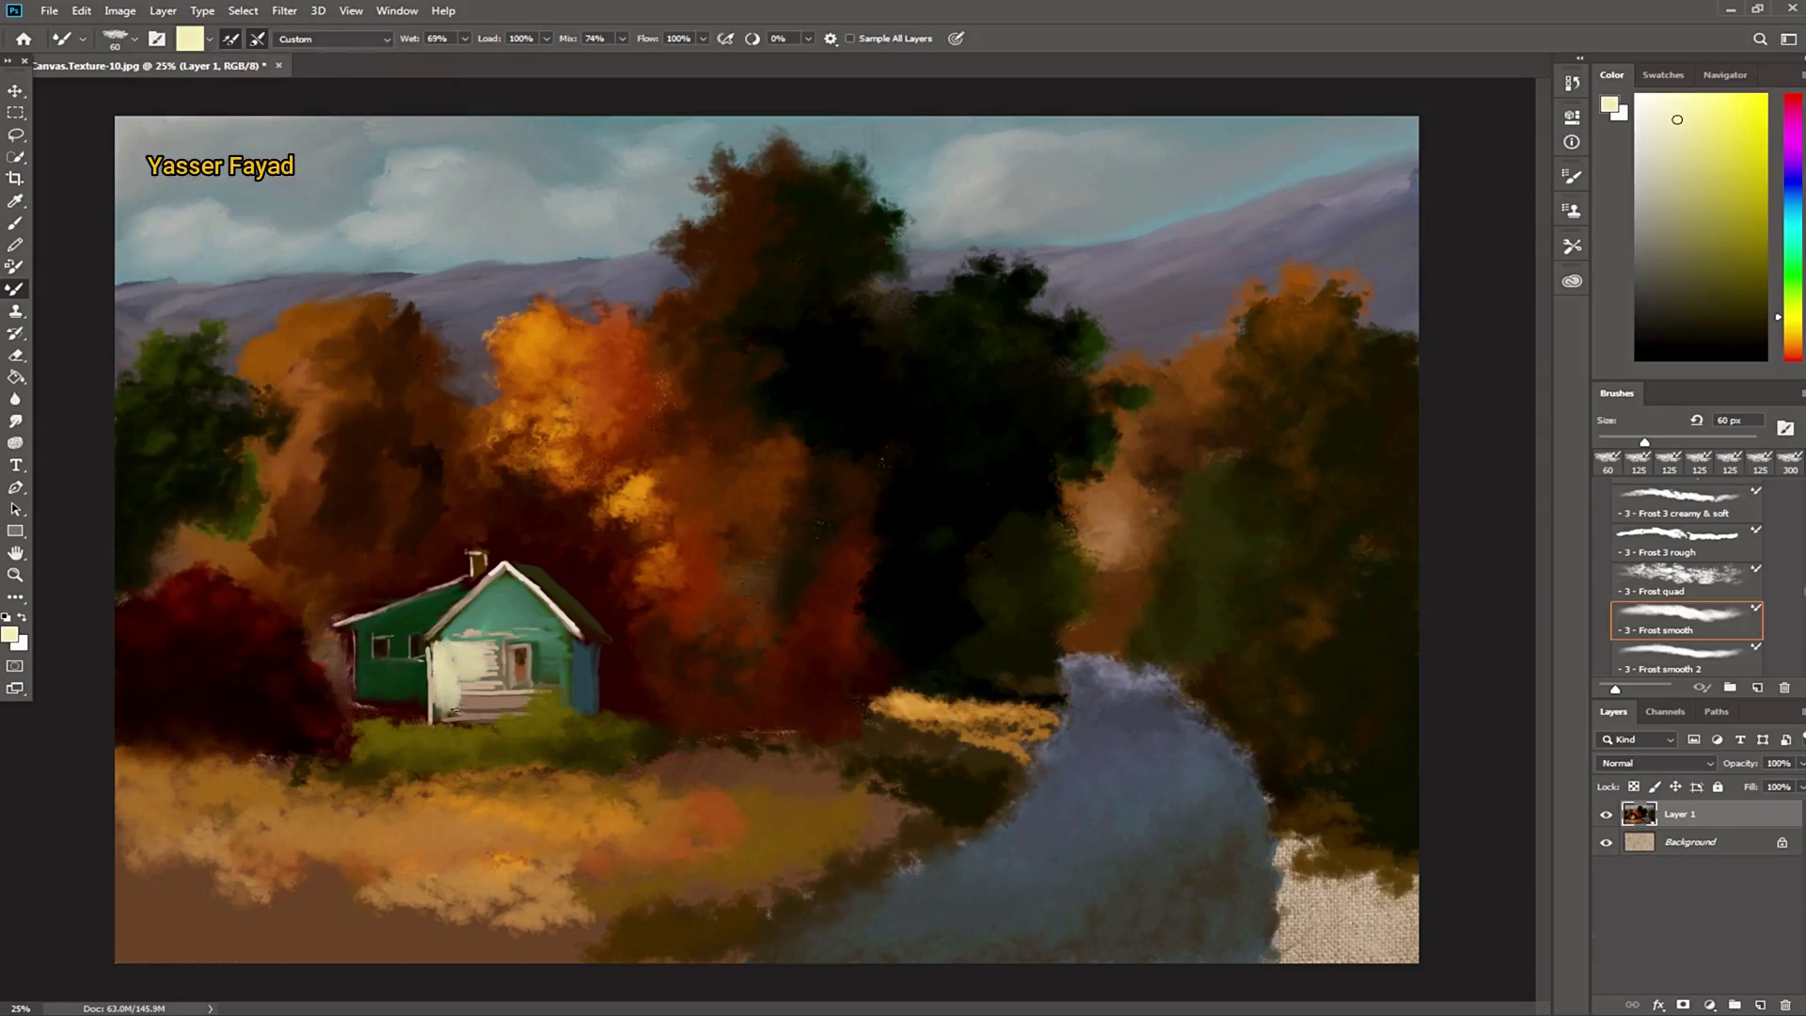
left_click(594, 38)
type("100")
key("Return")
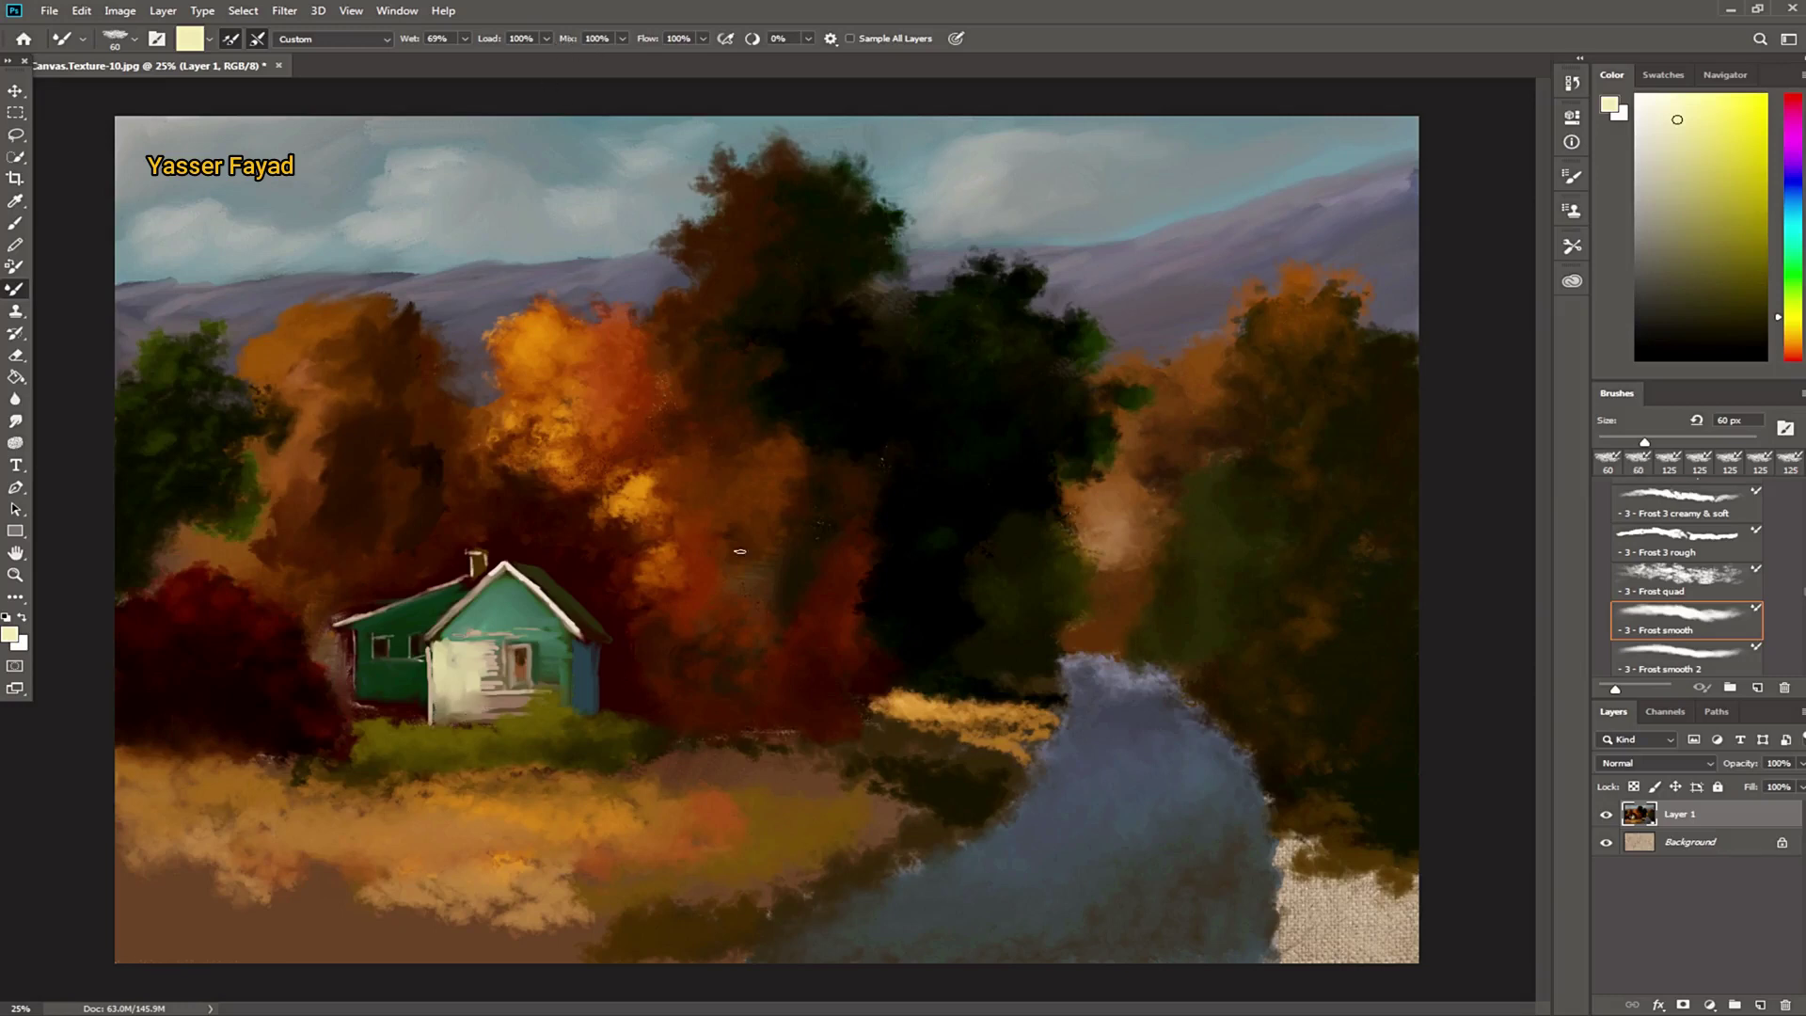
Step: Pick a lighter muted teal-green paint colour
left_click(1796, 237)
left_click(1667, 217)
left_click(1659, 188)
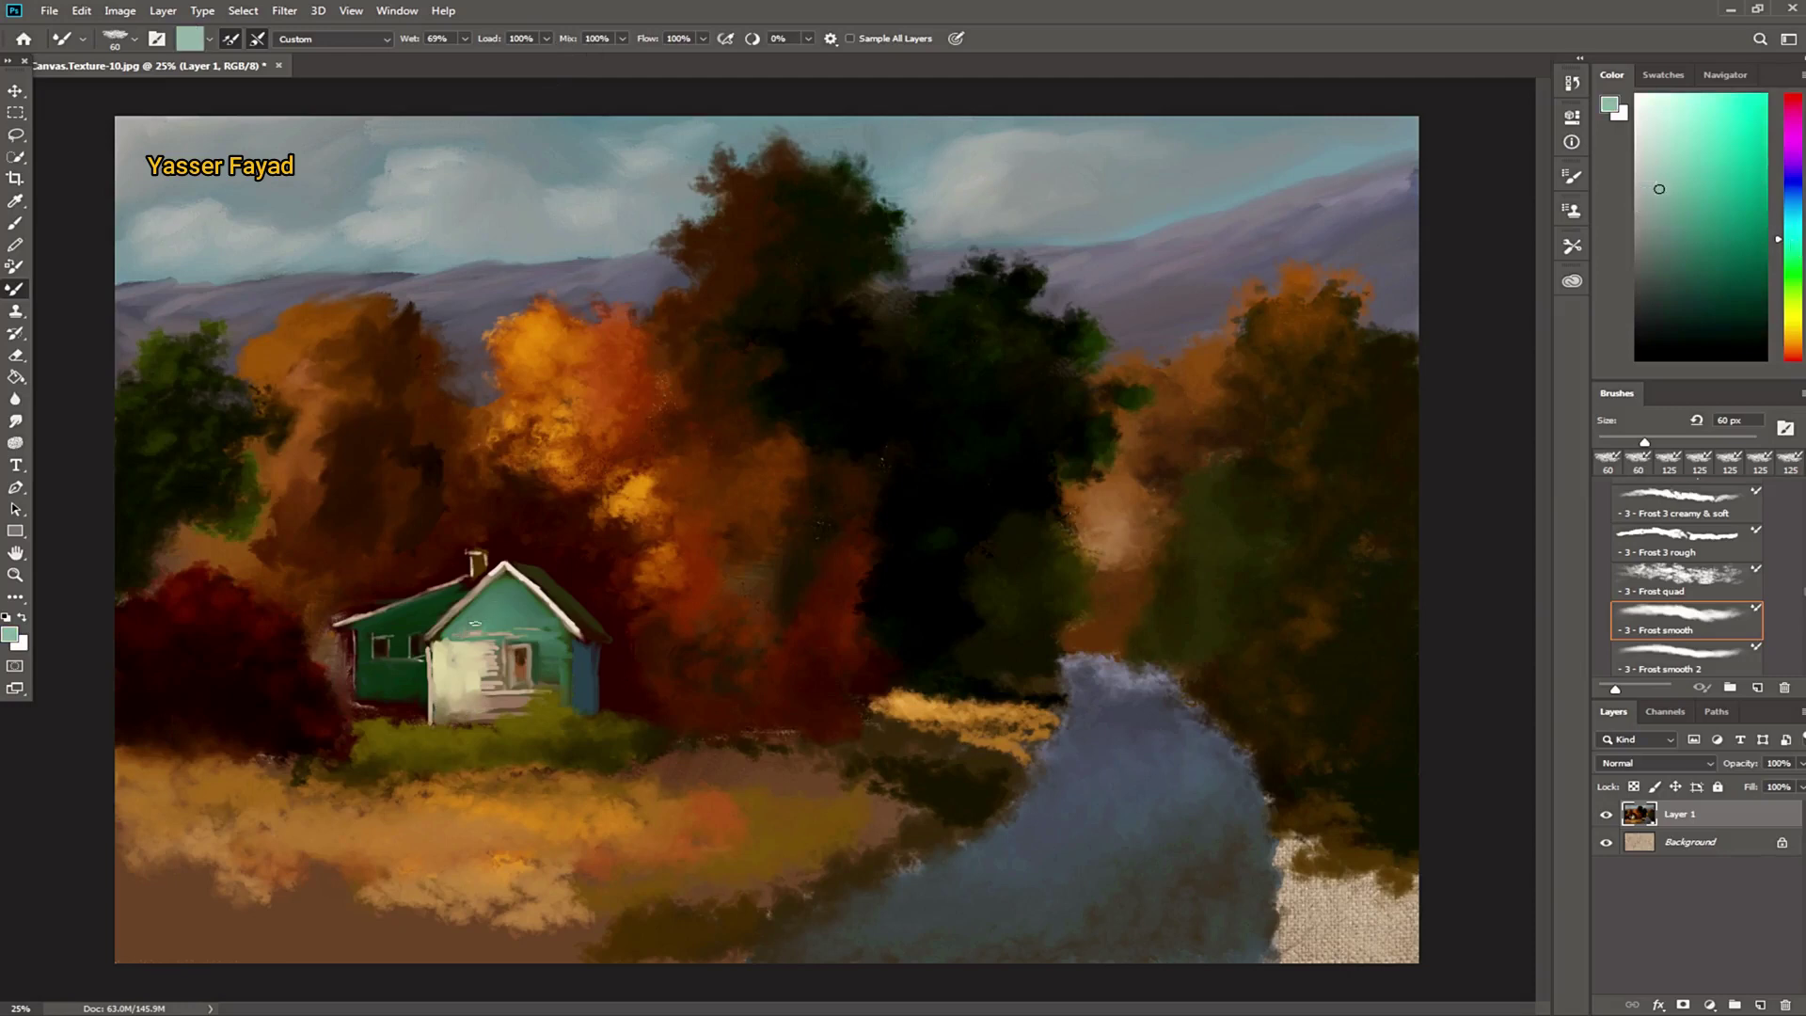
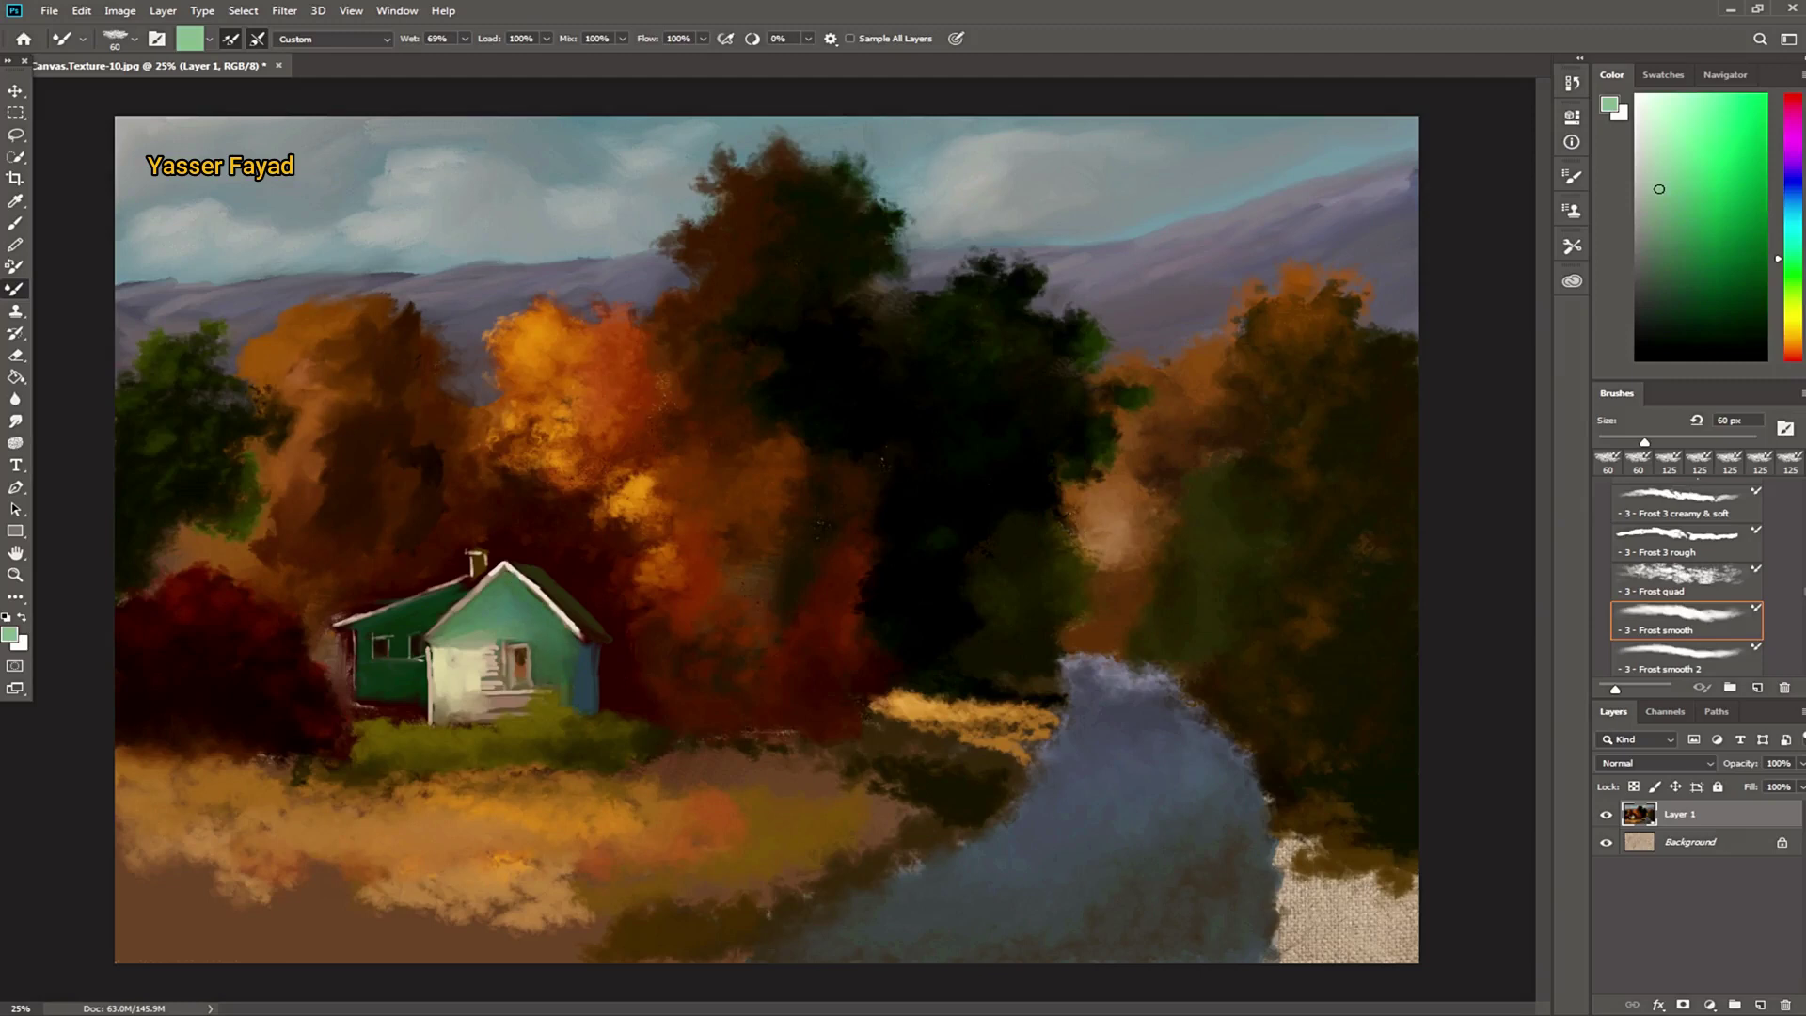
Step: Mix a pale pink-peach and lighten the house's front steps and left wall edge
left_click(1792, 321)
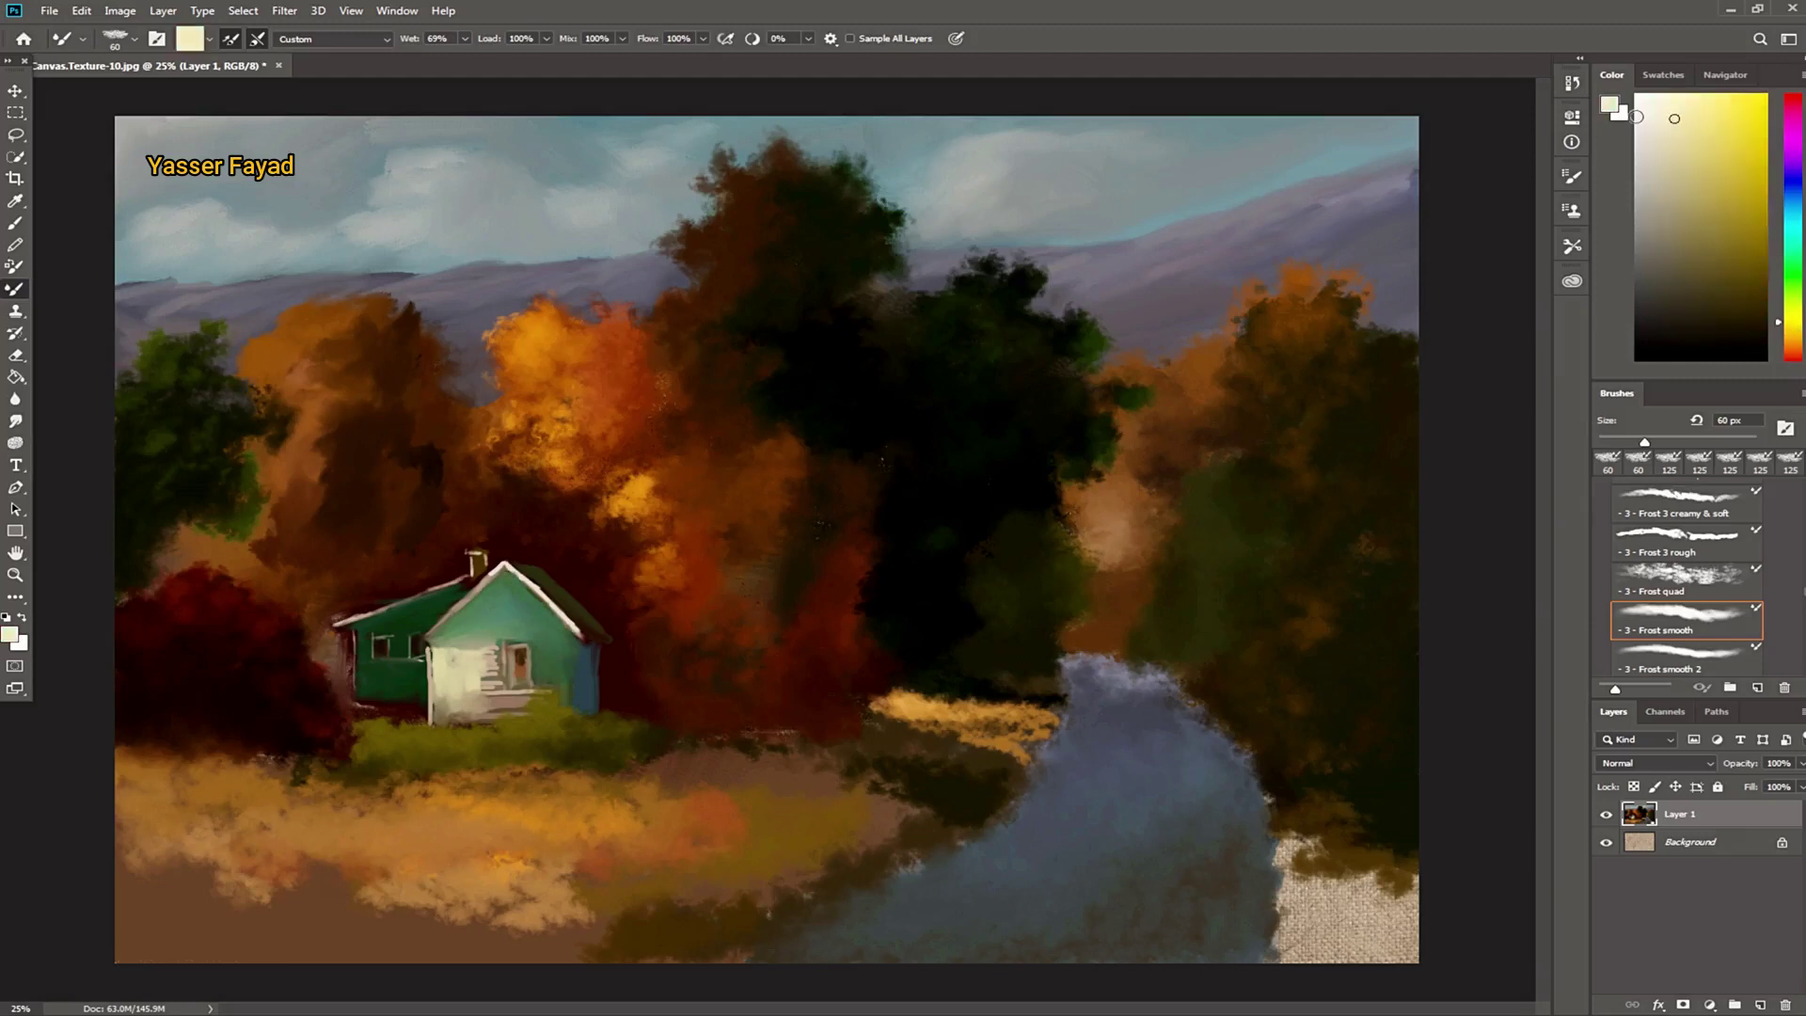
left_click_drag(1793, 343, 1796, 352)
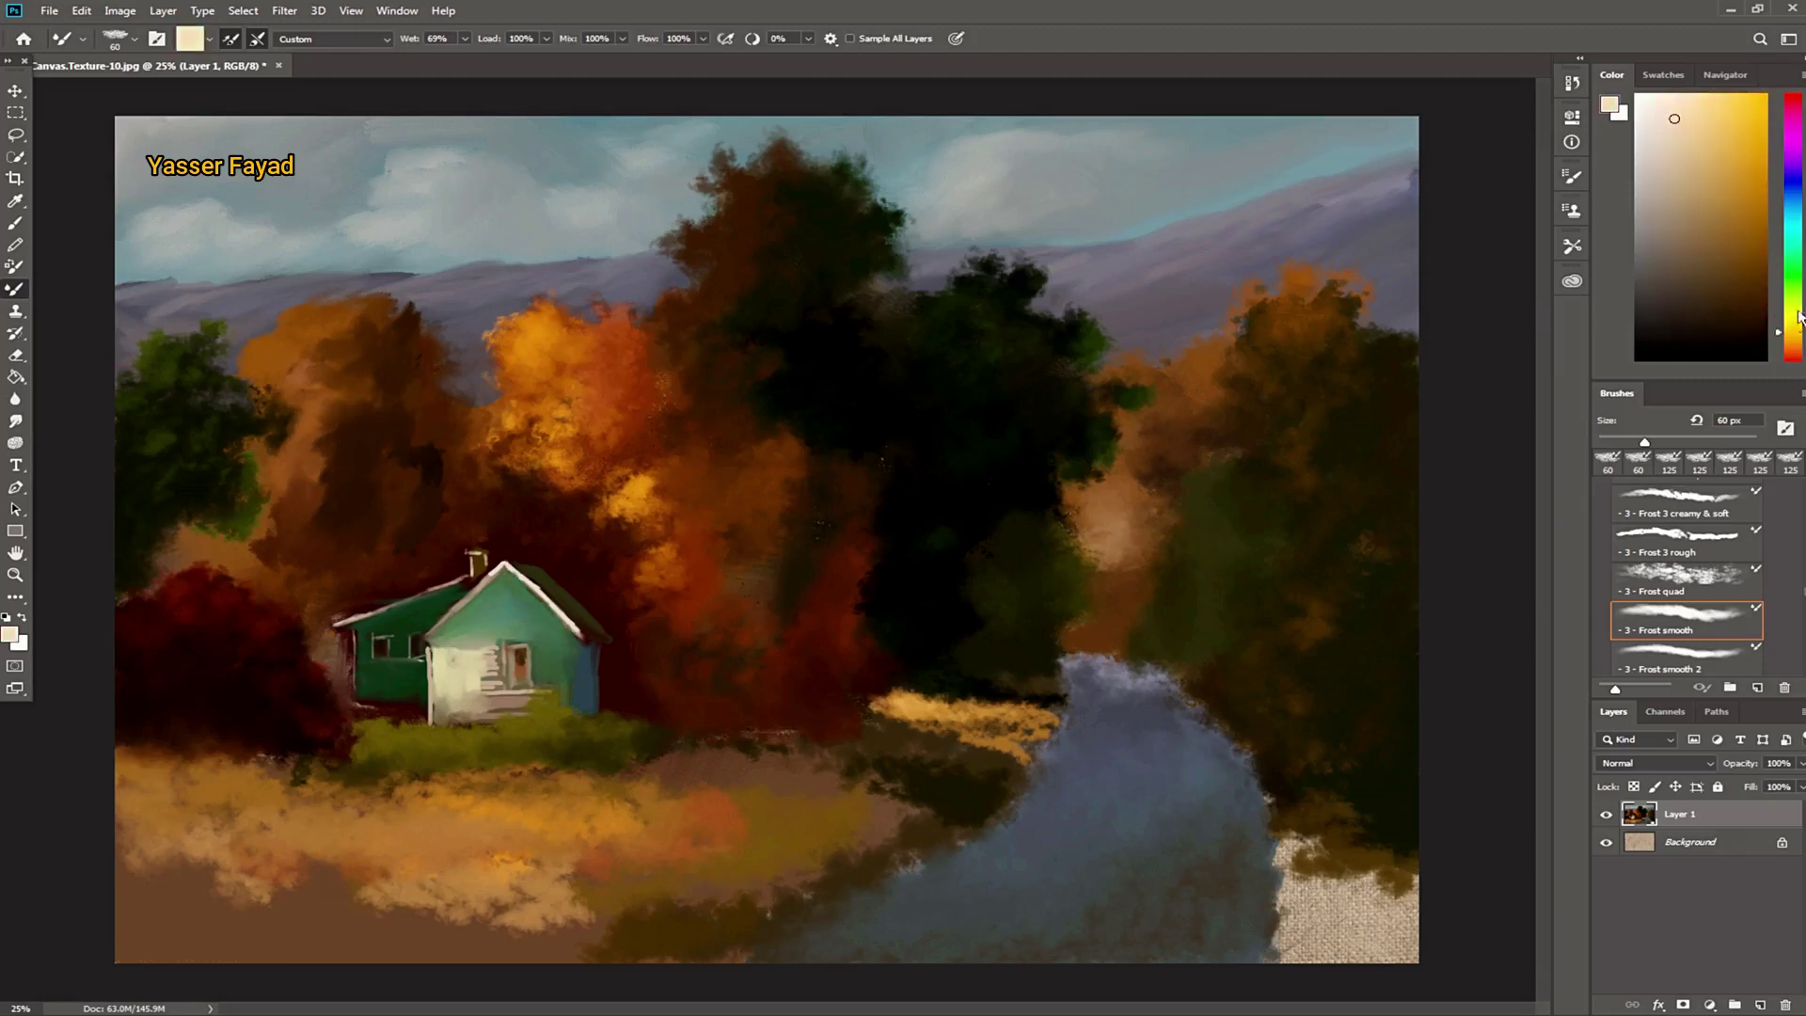
left_click(1682, 136)
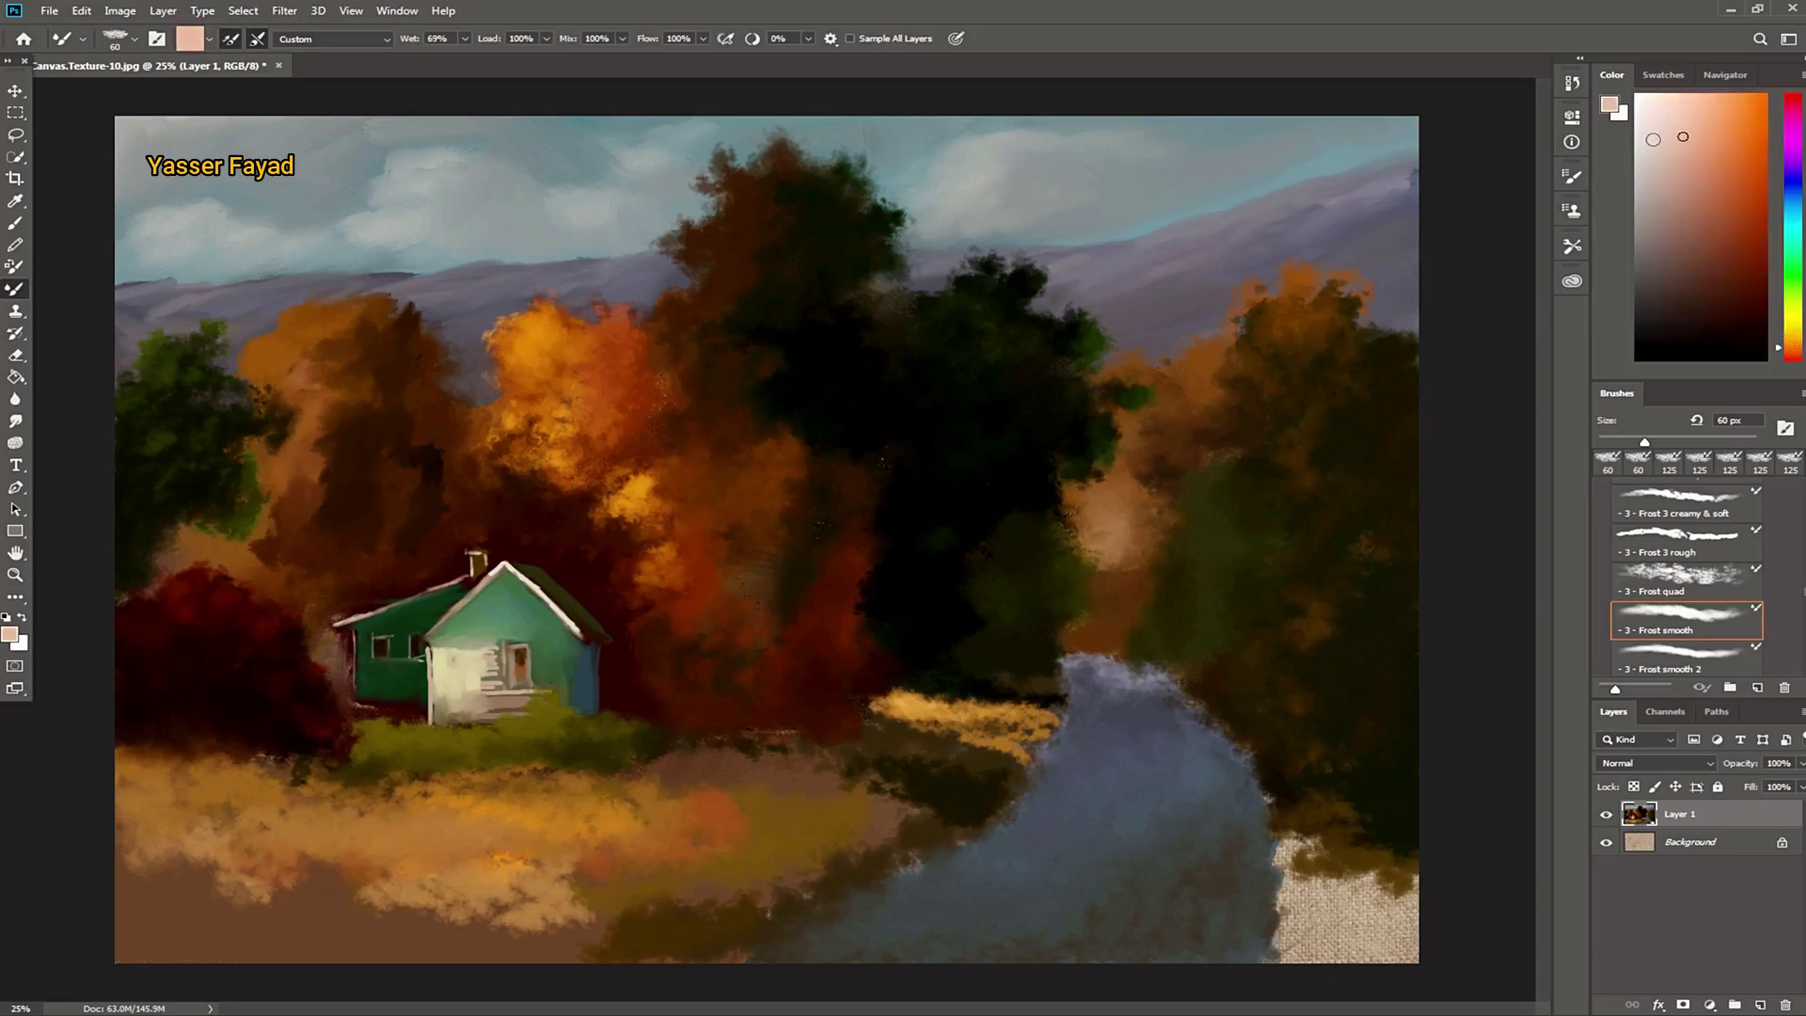
left_click_drag(475, 694, 491, 697)
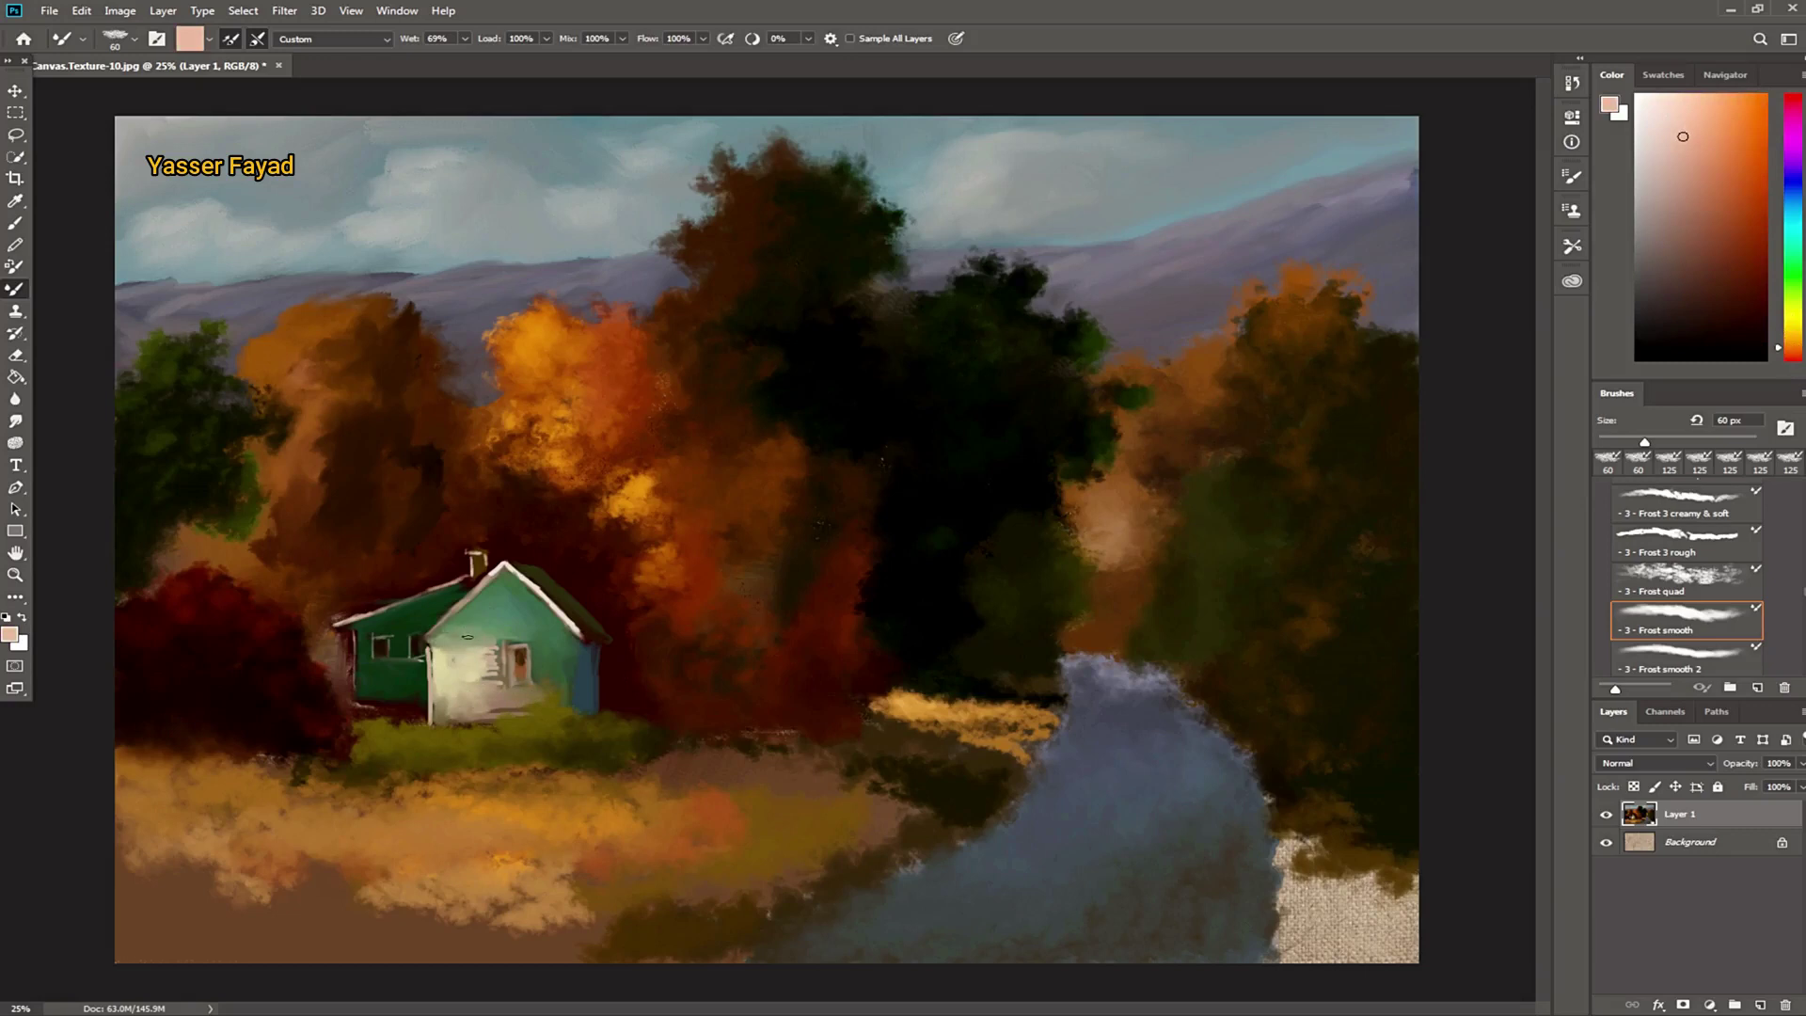
mouse_move(461, 650)
left_mouse_down()
mouse_move(434, 669)
mouse_move(480, 722)
left_mouse_up()
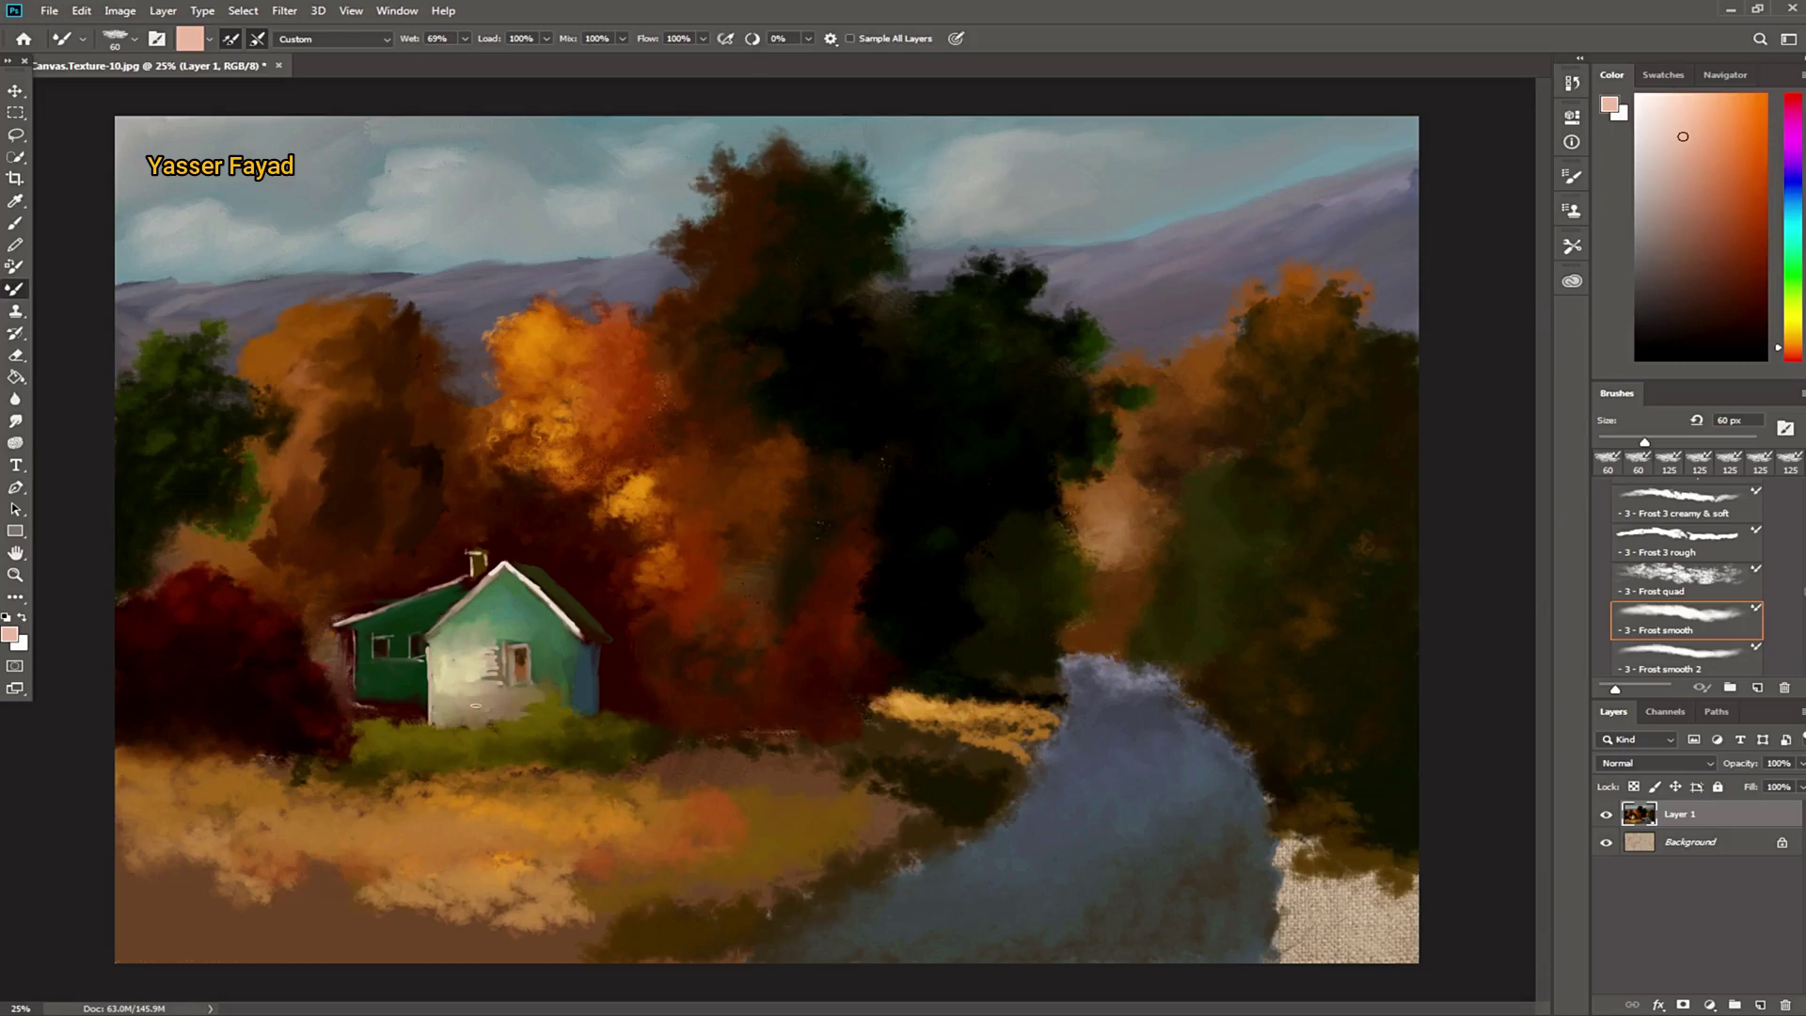
Step: Lower the Mix to 67% and brighten the white wall with light pink strokes
left_click(1671, 115)
left_click(1688, 109)
left_click(1787, 361)
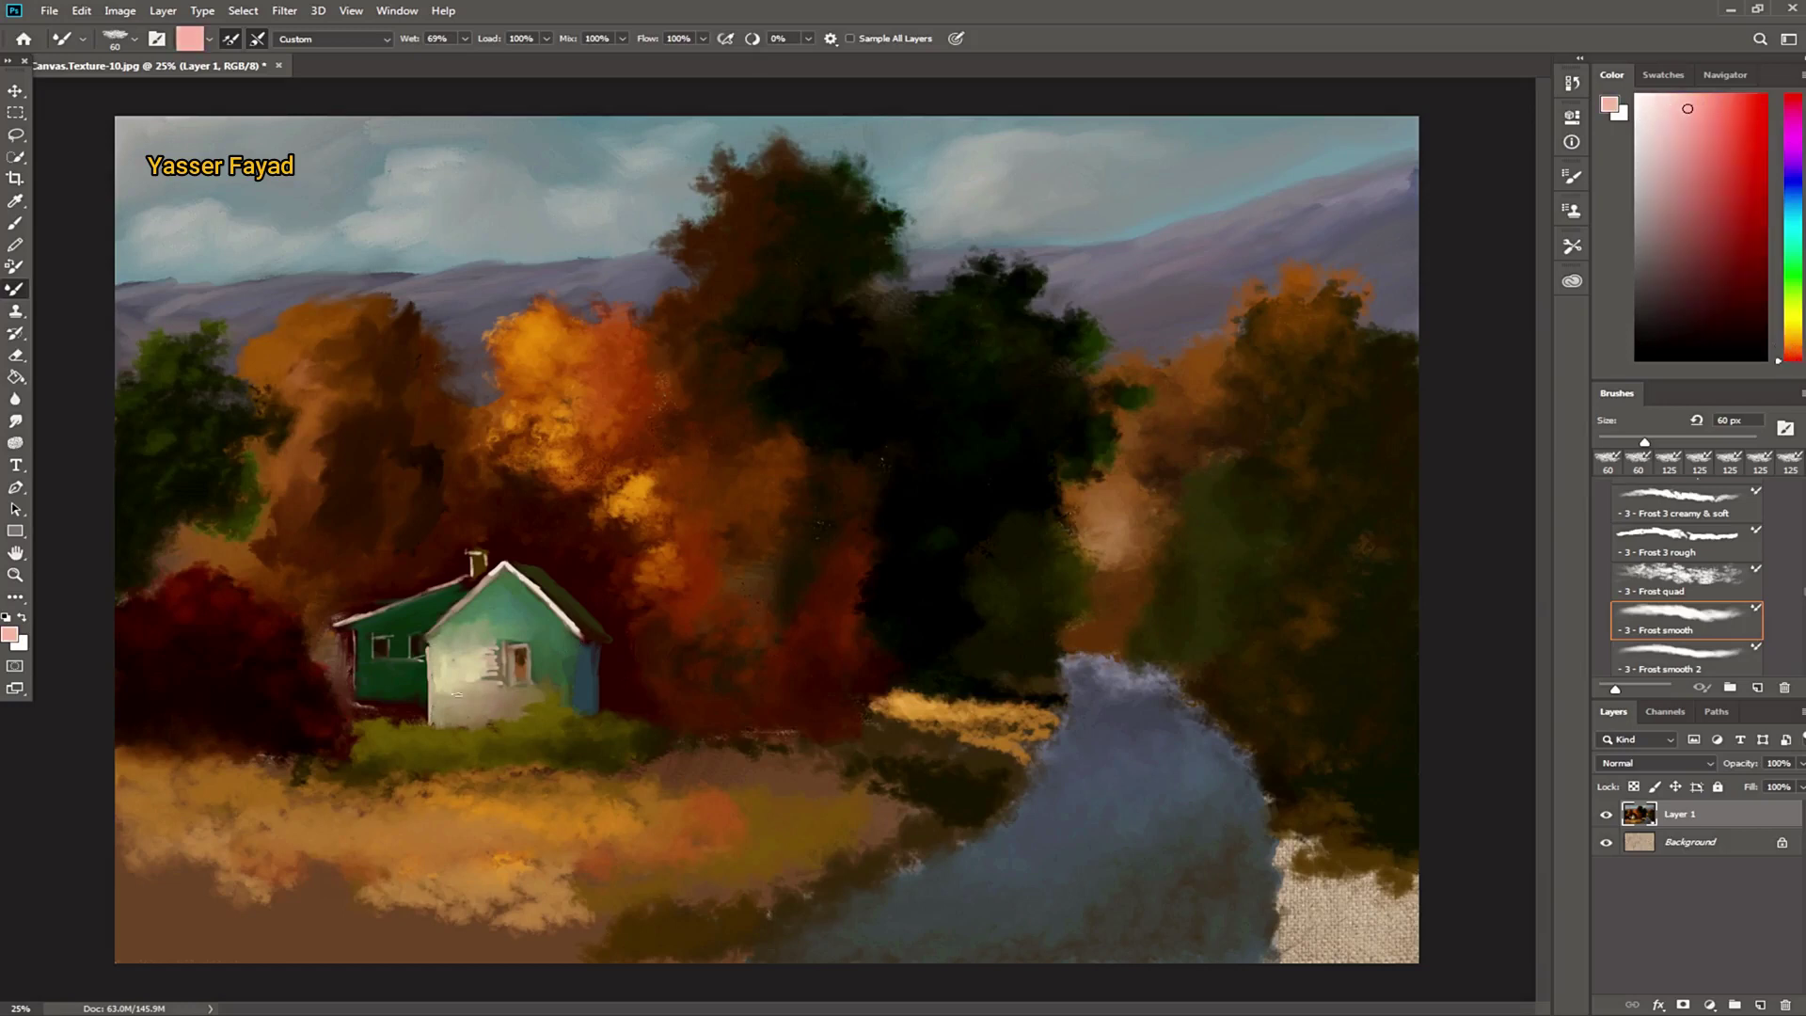
left_click_drag(568, 38, 534, 39)
left_click_drag(491, 655, 490, 679)
left_click(1650, 108)
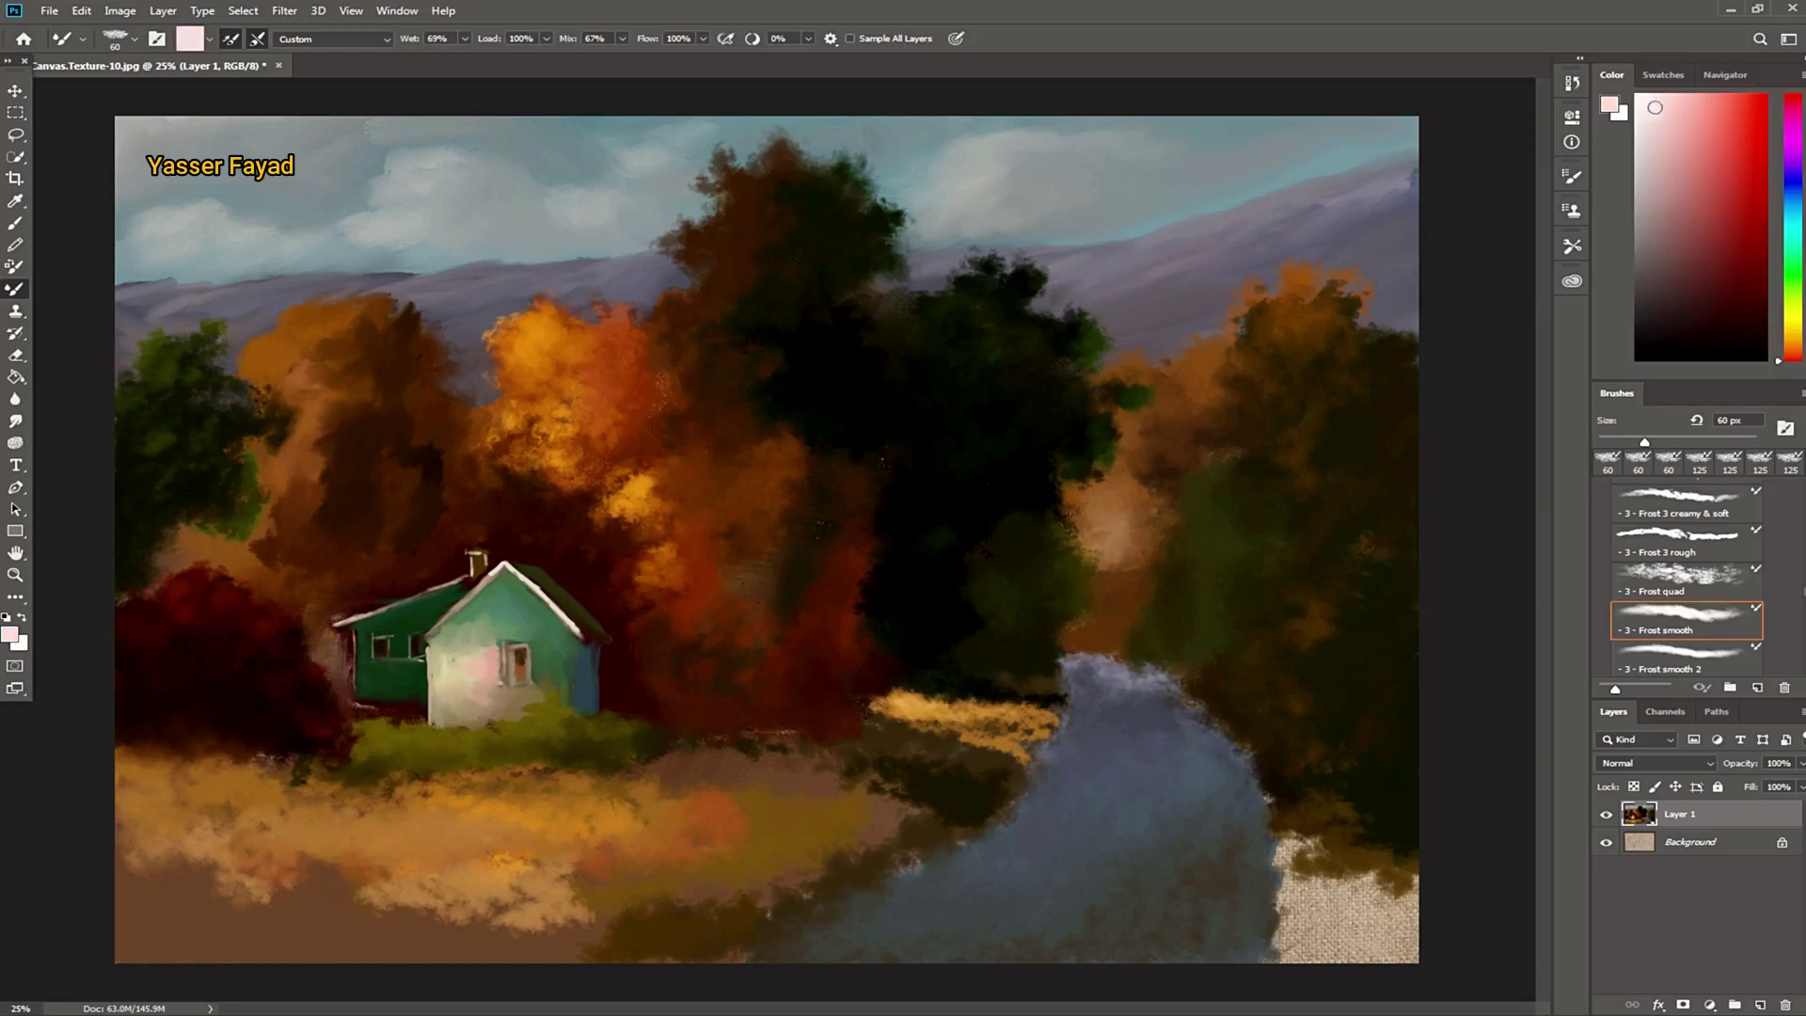
mouse_move(442, 658)
left_mouse_down()
mouse_move(531, 634)
mouse_move(541, 666)
mouse_move(564, 649)
mouse_move(560, 691)
mouse_move(536, 661)
mouse_move(561, 706)
left_mouse_up()
Step: Lighten the wall's right edge, then highlight near the roof and gable at 20 px
left_click(738, 674, "alt")
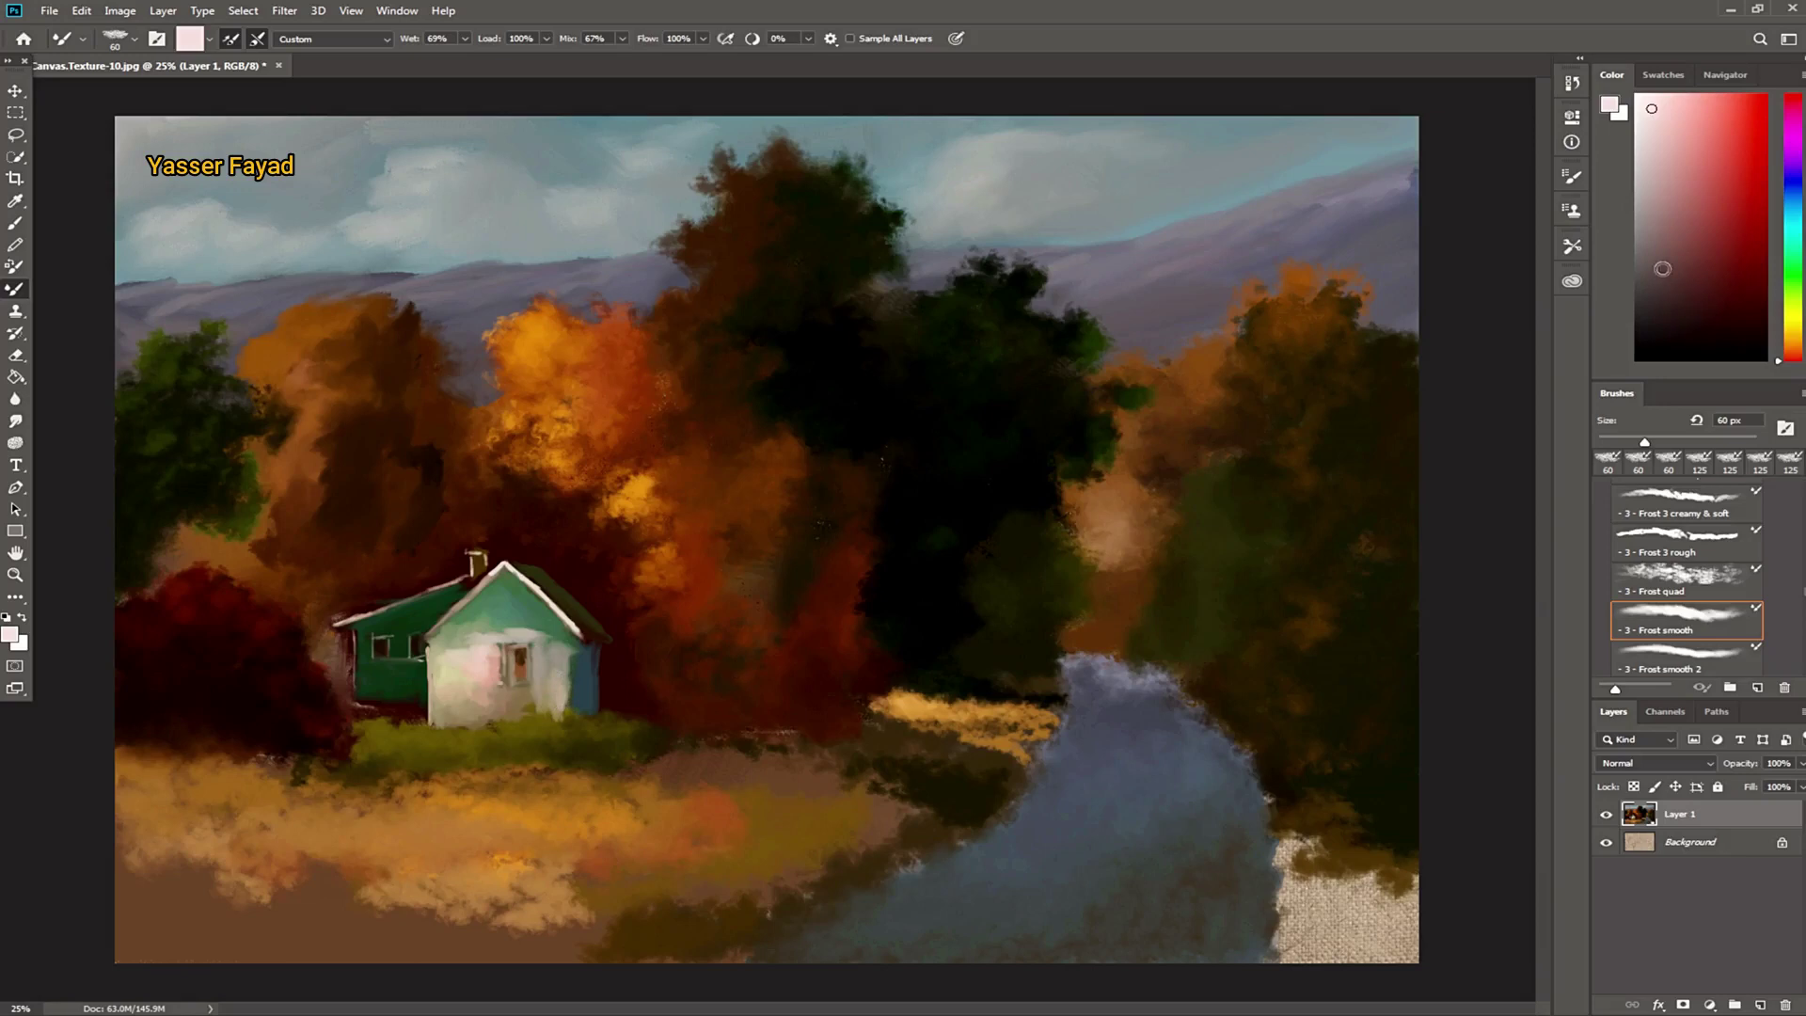
mouse_move(578, 702)
left_mouse_down()
mouse_move(592, 654)
mouse_move(593, 701)
mouse_move(563, 715)
mouse_move(565, 647)
mouse_move(570, 724)
left_mouse_up()
left_click(565, 677, "alt")
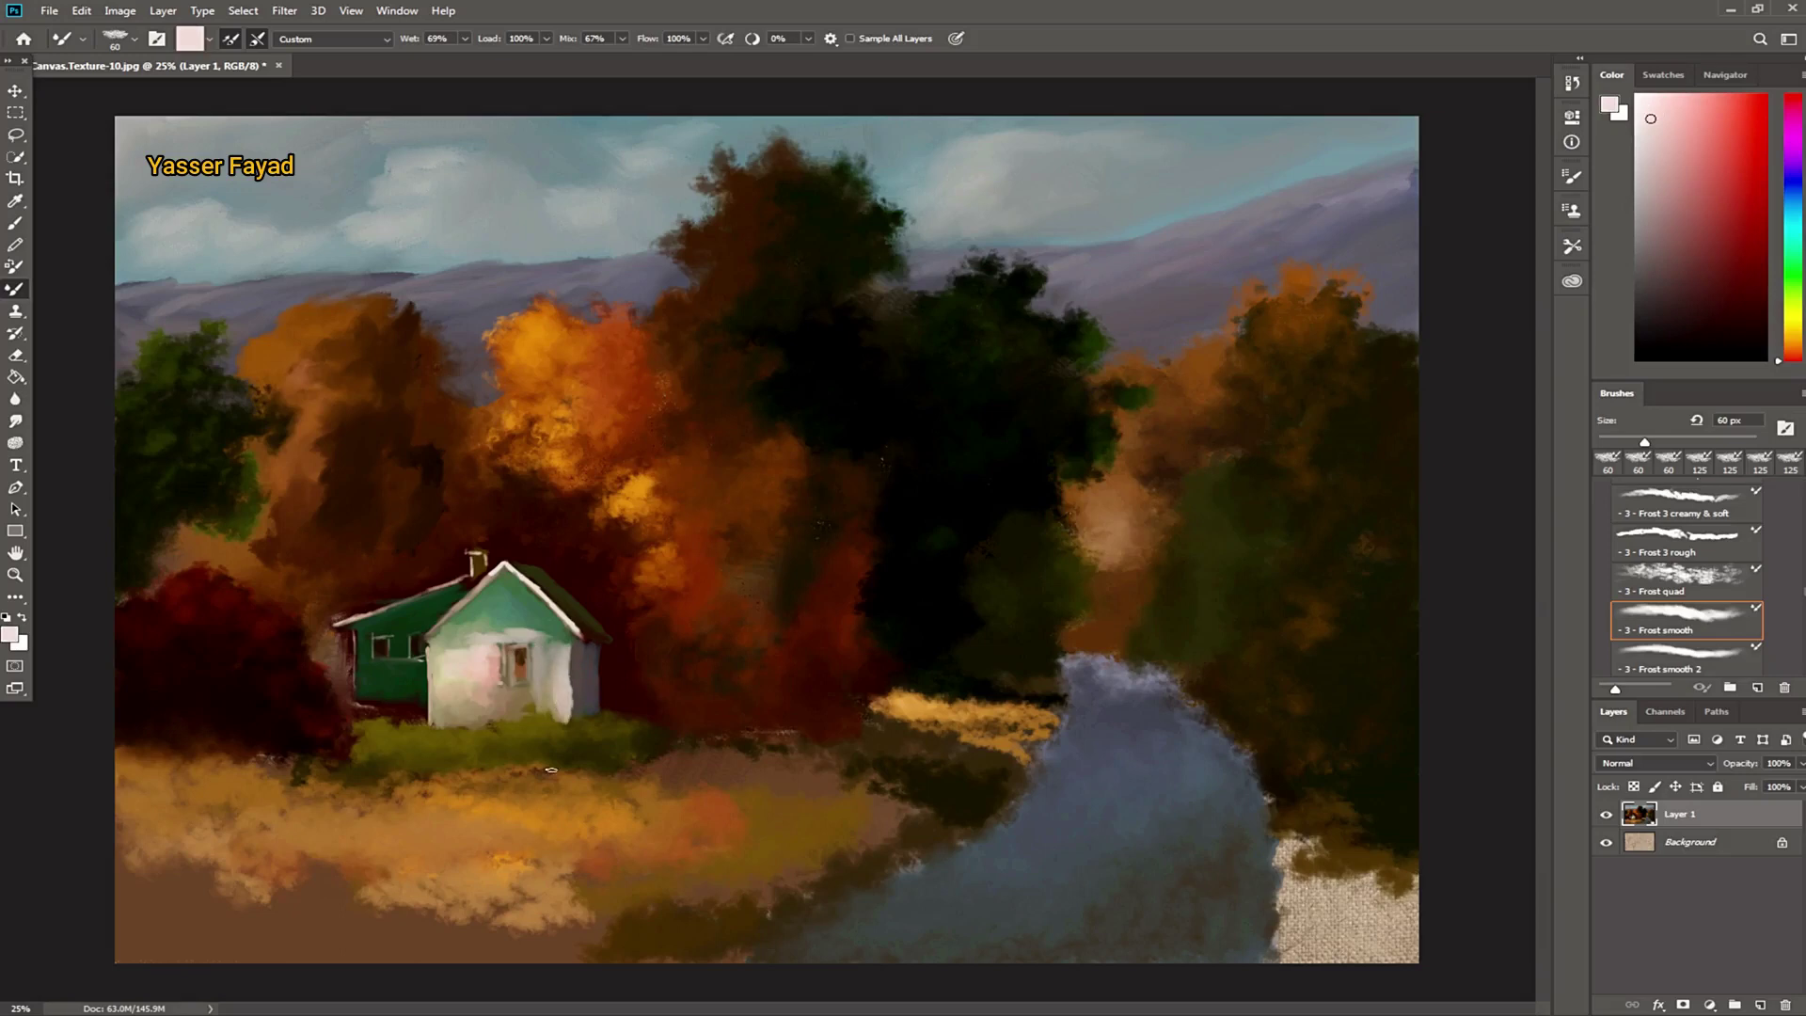
key("bracketleft")
key("bracketleft")
key("bracketleft")
left_click(480, 582)
left_click_drag(433, 619, 408, 645)
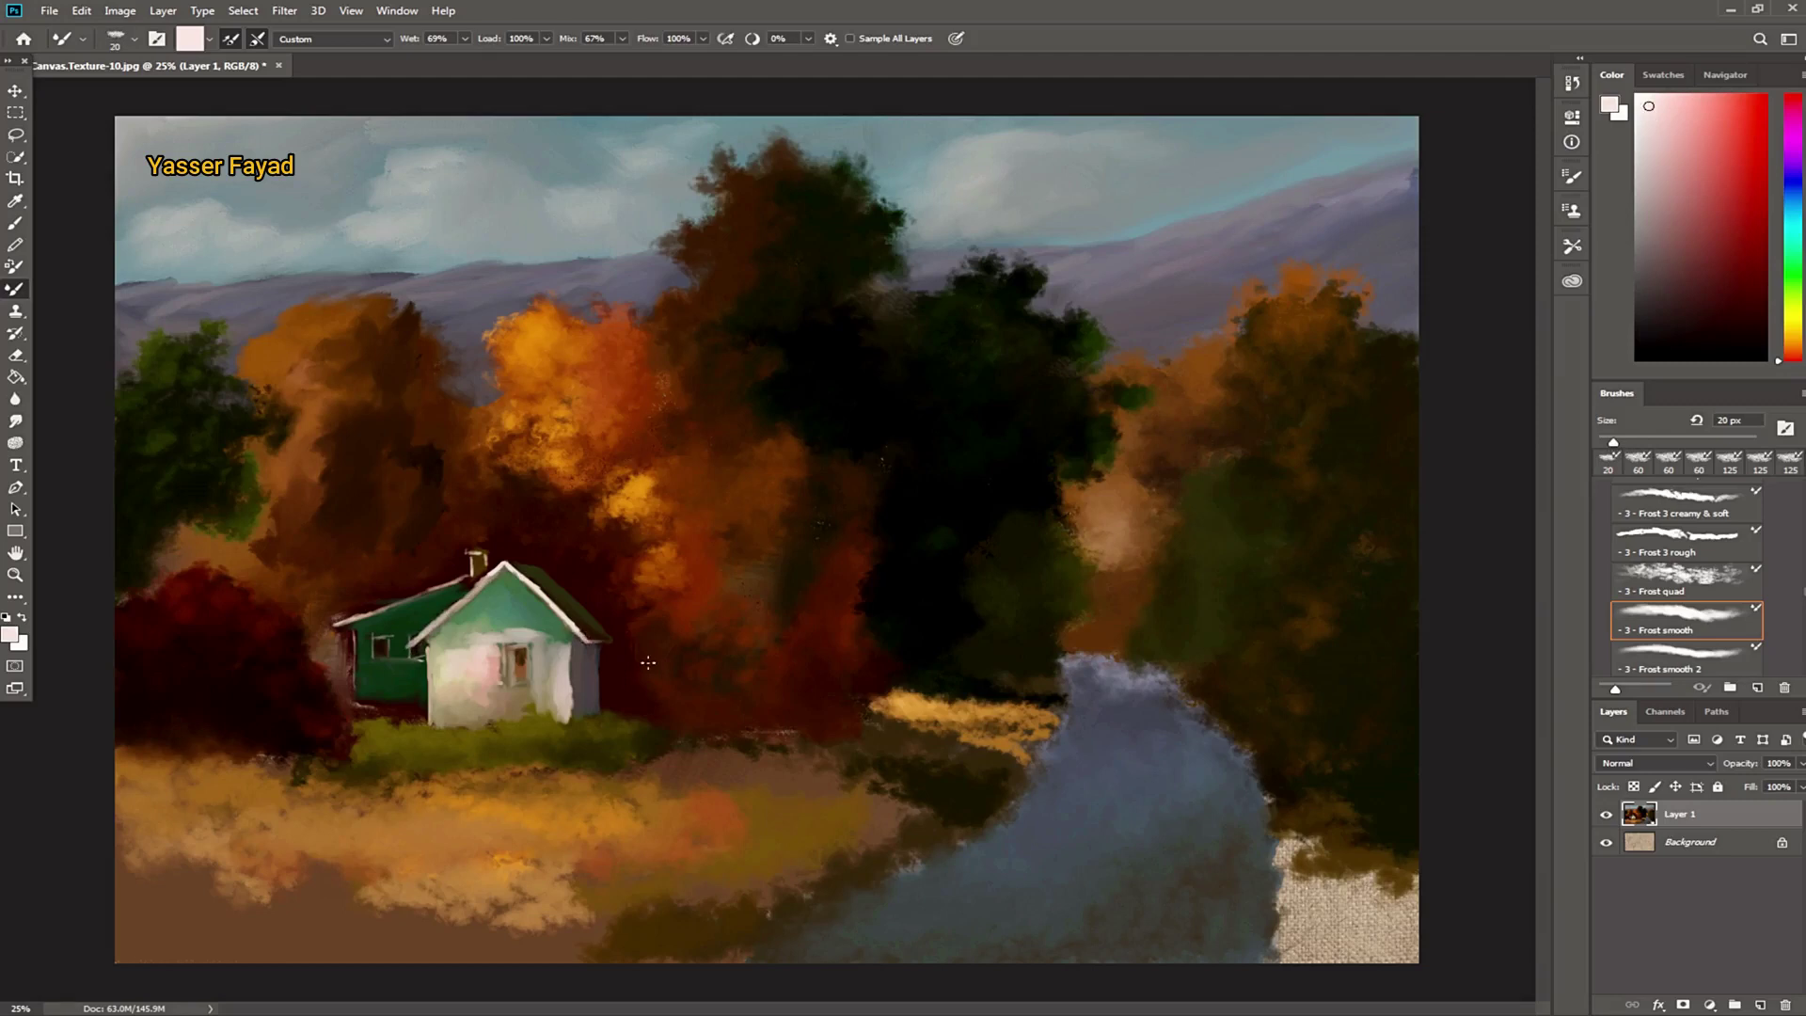
Step: Darken the house window with dark maroon paint using a 35 px brush
left_click(1707, 307)
left_click_drag(453, 659, 455, 647)
left_click(1734, 332)
left_click_drag(508, 649, 516, 653)
key("bracketright")
key("bracketright")
key("bracketright")
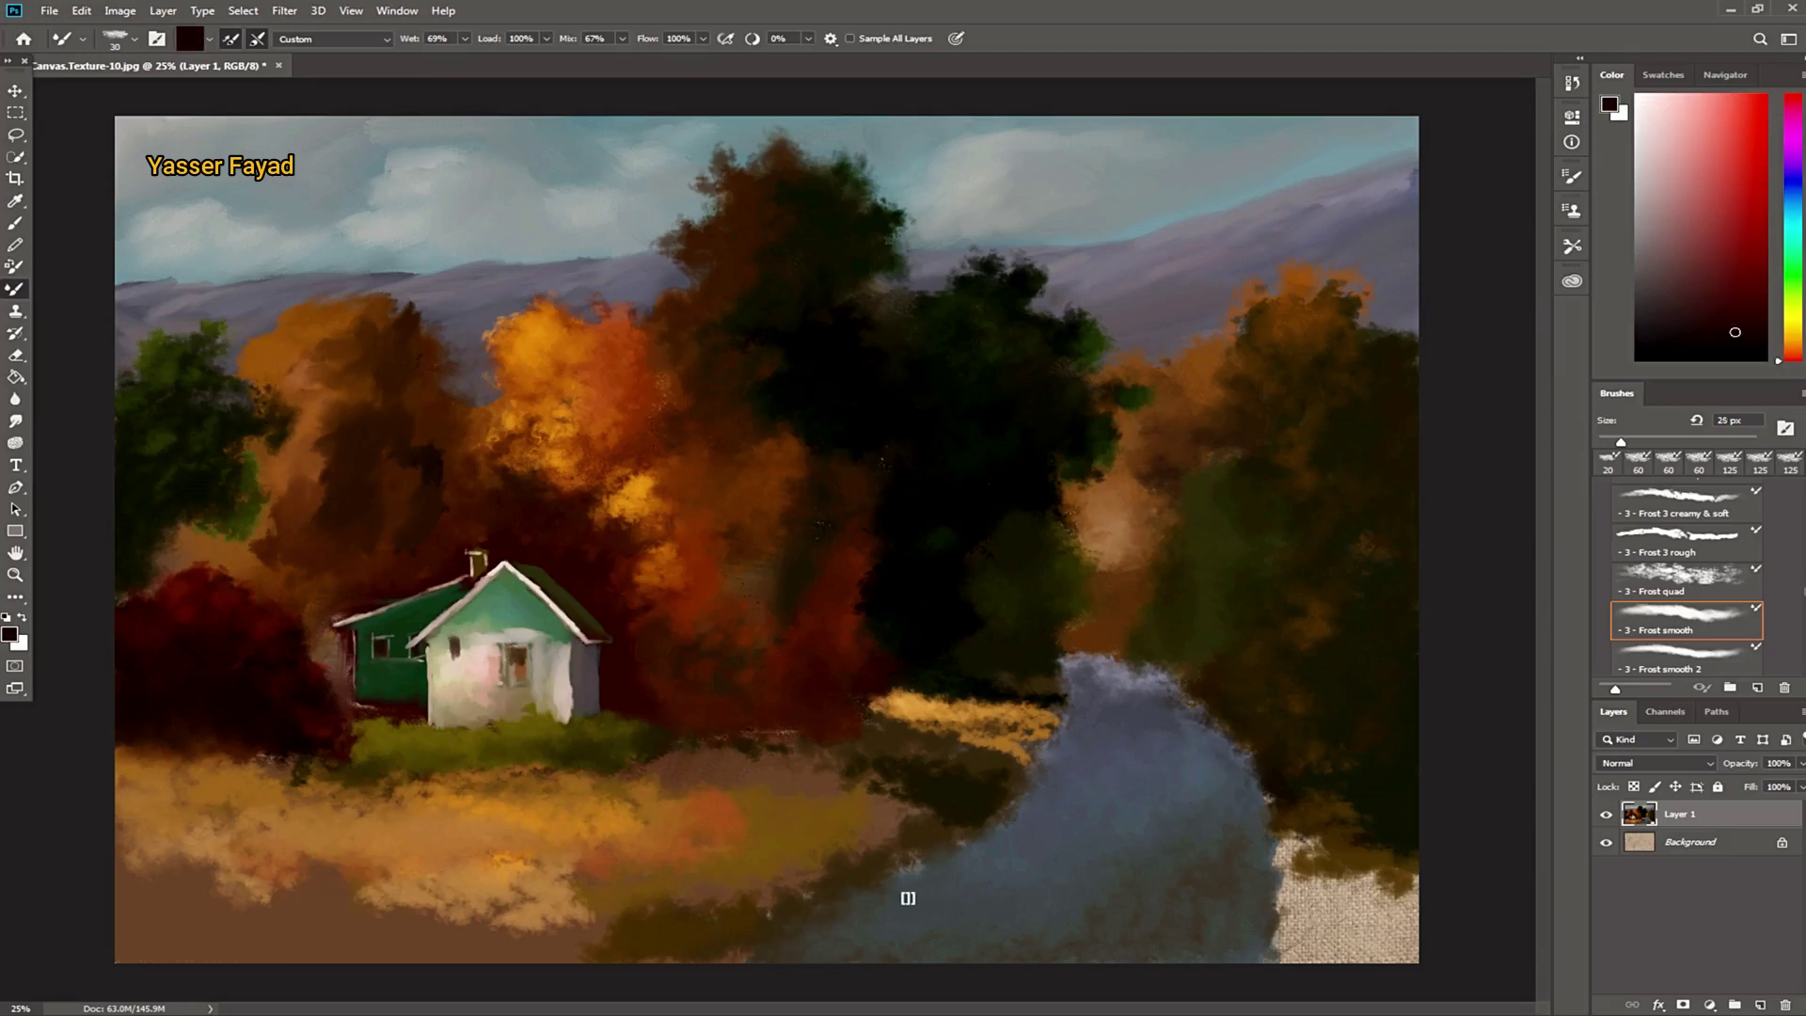
left_click_drag(512, 650, 515, 670)
Step: Soften the window with brown paint and pick a darker brown
left_click(1794, 345)
left_click(1723, 249)
left_click_drag(518, 672, 521, 661)
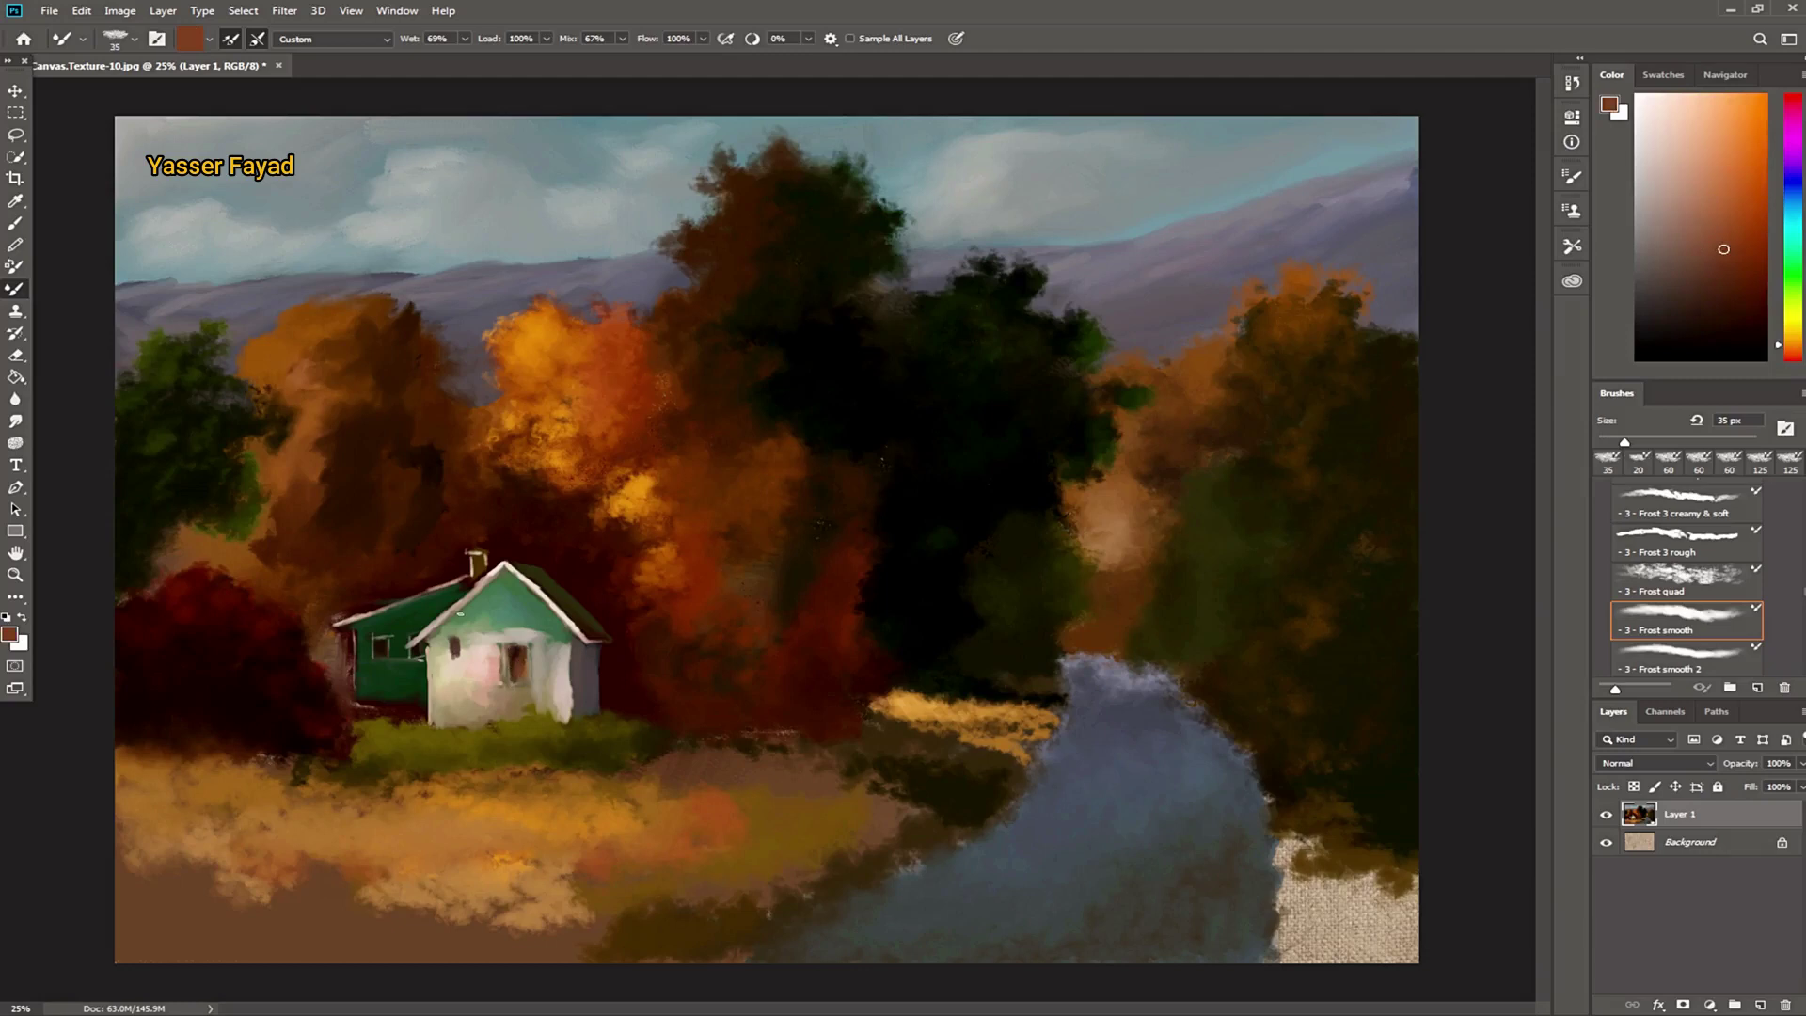
left_click(1725, 297)
Step: Lighten the back roof's top edge and paint thin light posts at 20 px
left_click(685, 598, "alt")
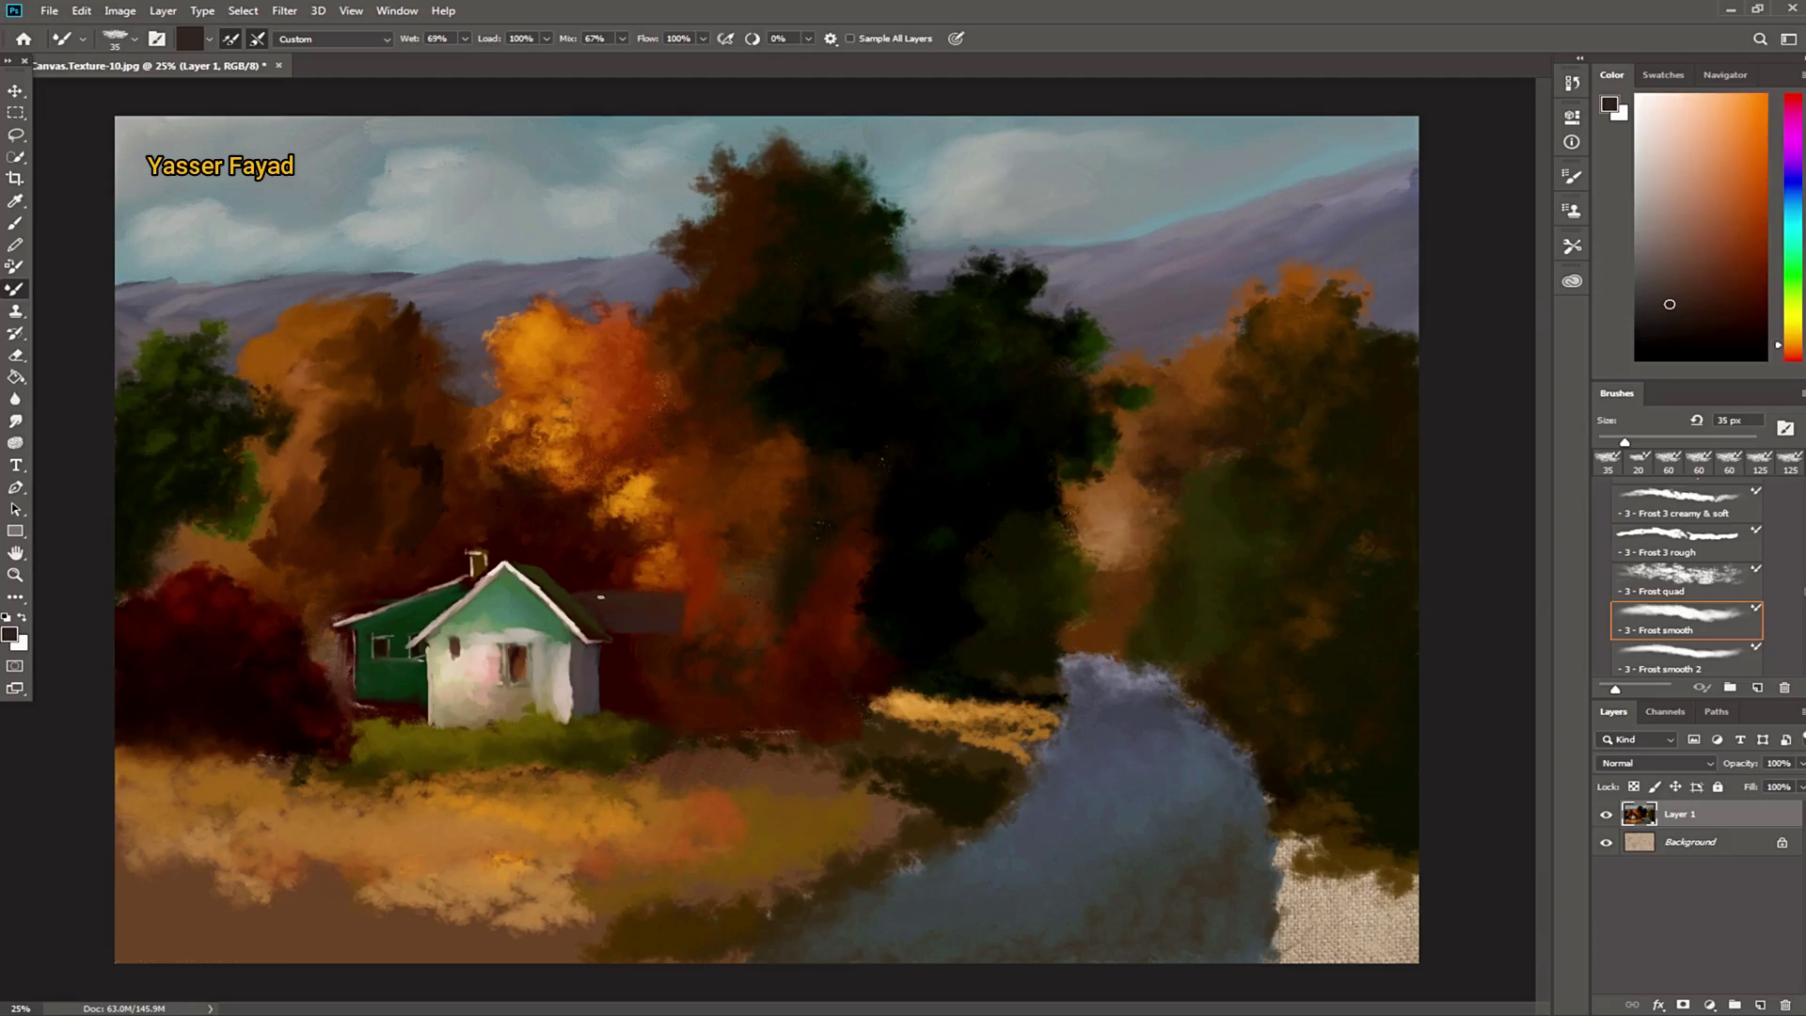
left_click(1663, 276)
left_click_drag(603, 589, 674, 596)
left_click(1656, 208)
key("bracketleft")
key("bracketleft")
key("bracketleft")
left_click_drag(683, 594, 673, 737)
mouse_move(585, 646)
left_mouse_down()
mouse_move(585, 725)
mouse_move(611, 722)
left_mouse_up()
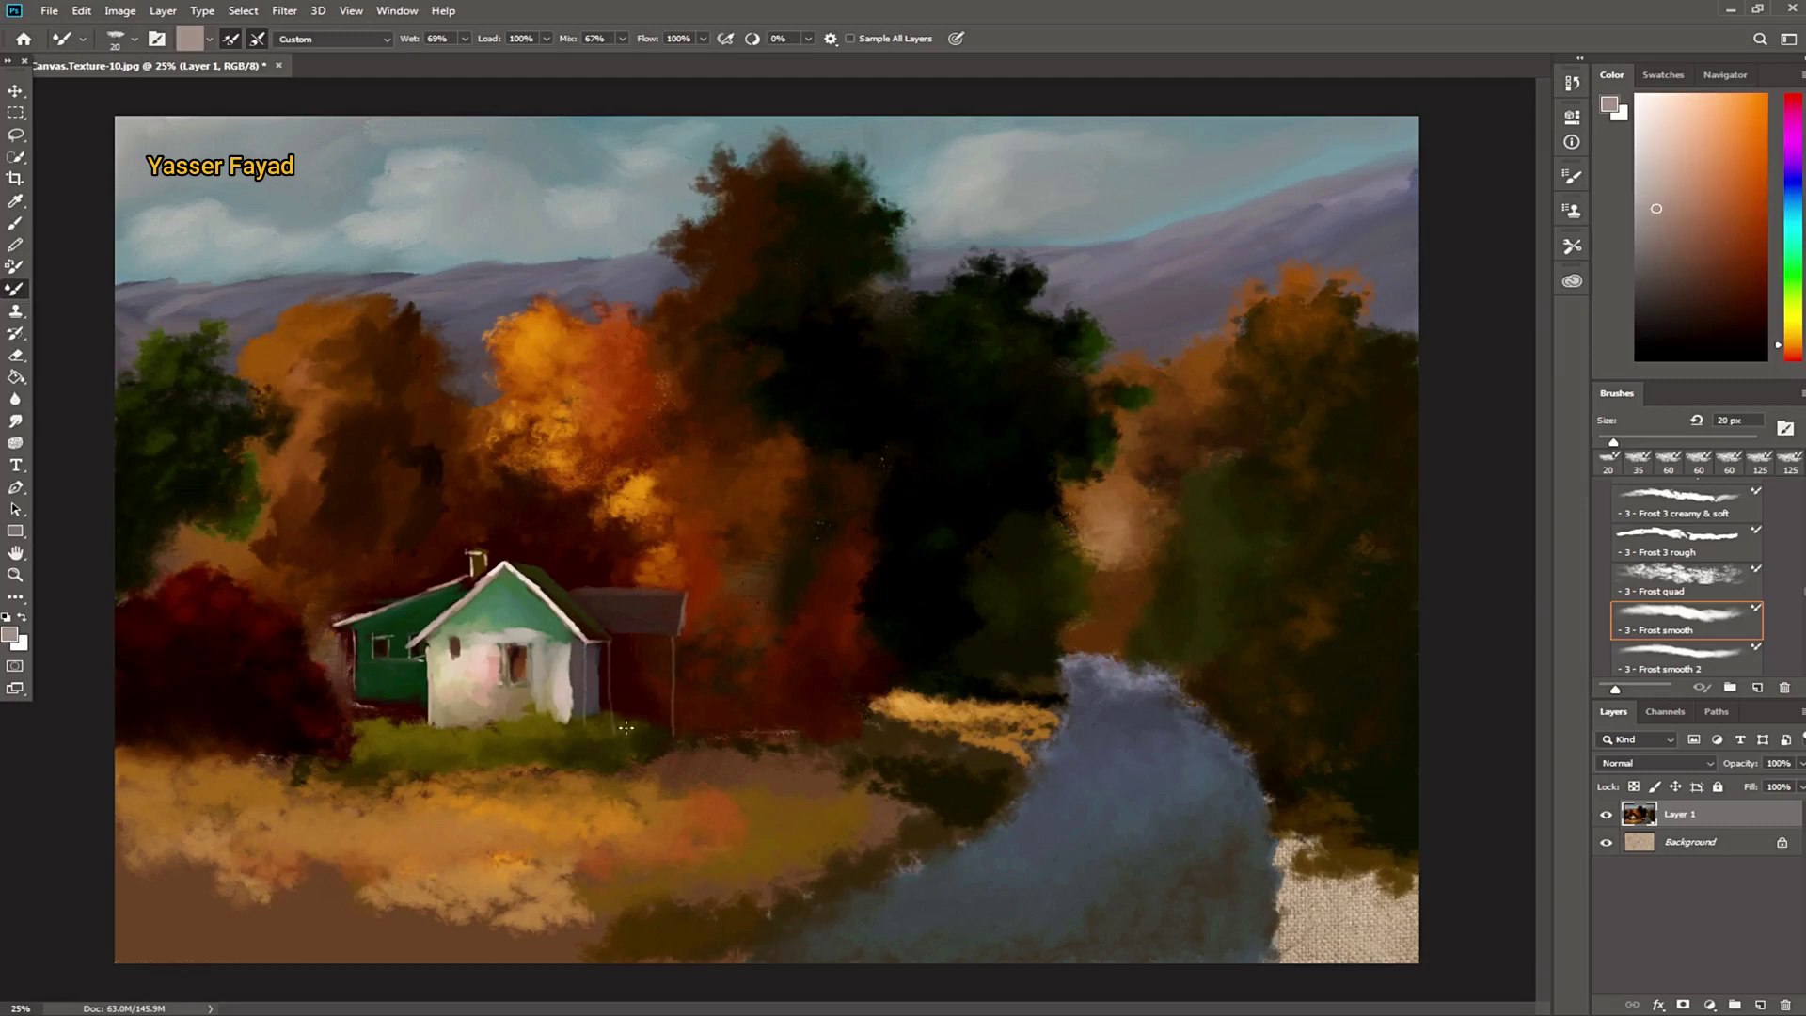
Step: Cover the shed's wall with blue-grey paint using a 45 px brush
left_click(1714, 274)
left_click(1793, 198)
left_click(1662, 290)
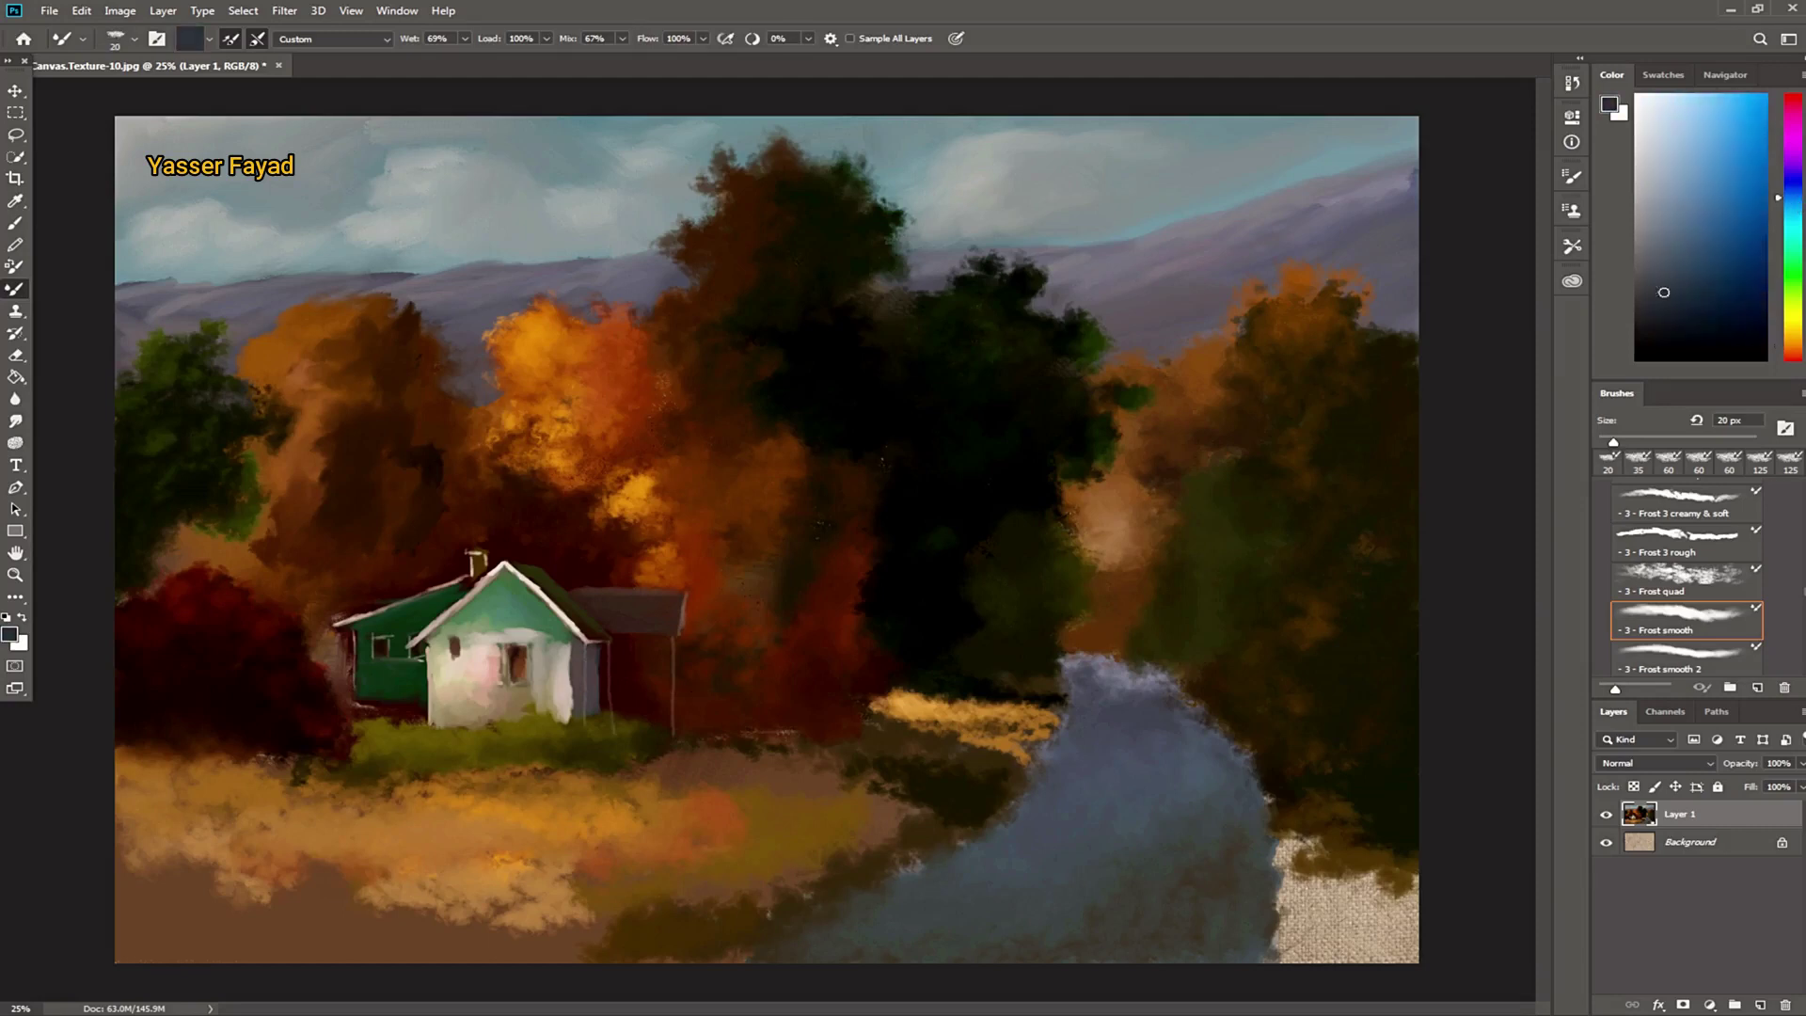
key("bracketright")
key("bracketright")
key("bracketright")
key("bracketright")
key("bracketright")
left_click_drag(642, 683, 619, 636)
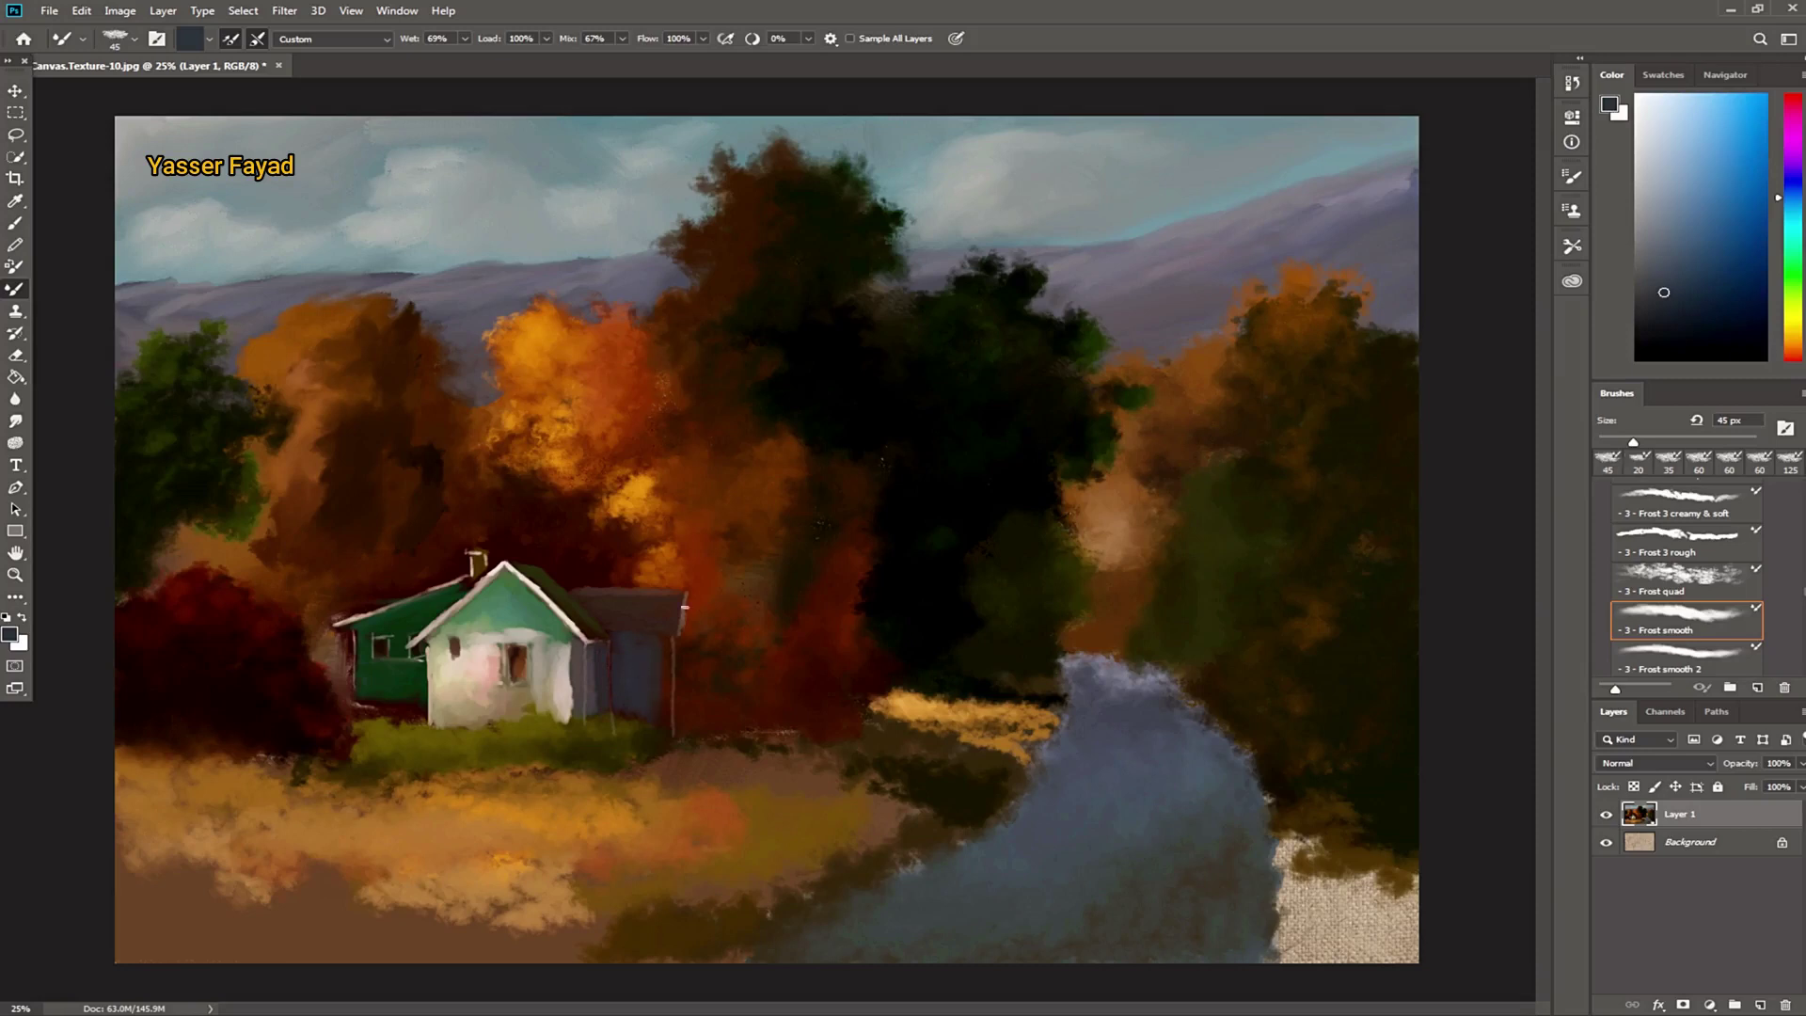
Step: Darken the base of the green wall with dark green paint
left_click_drag(1794, 324, 1794, 246)
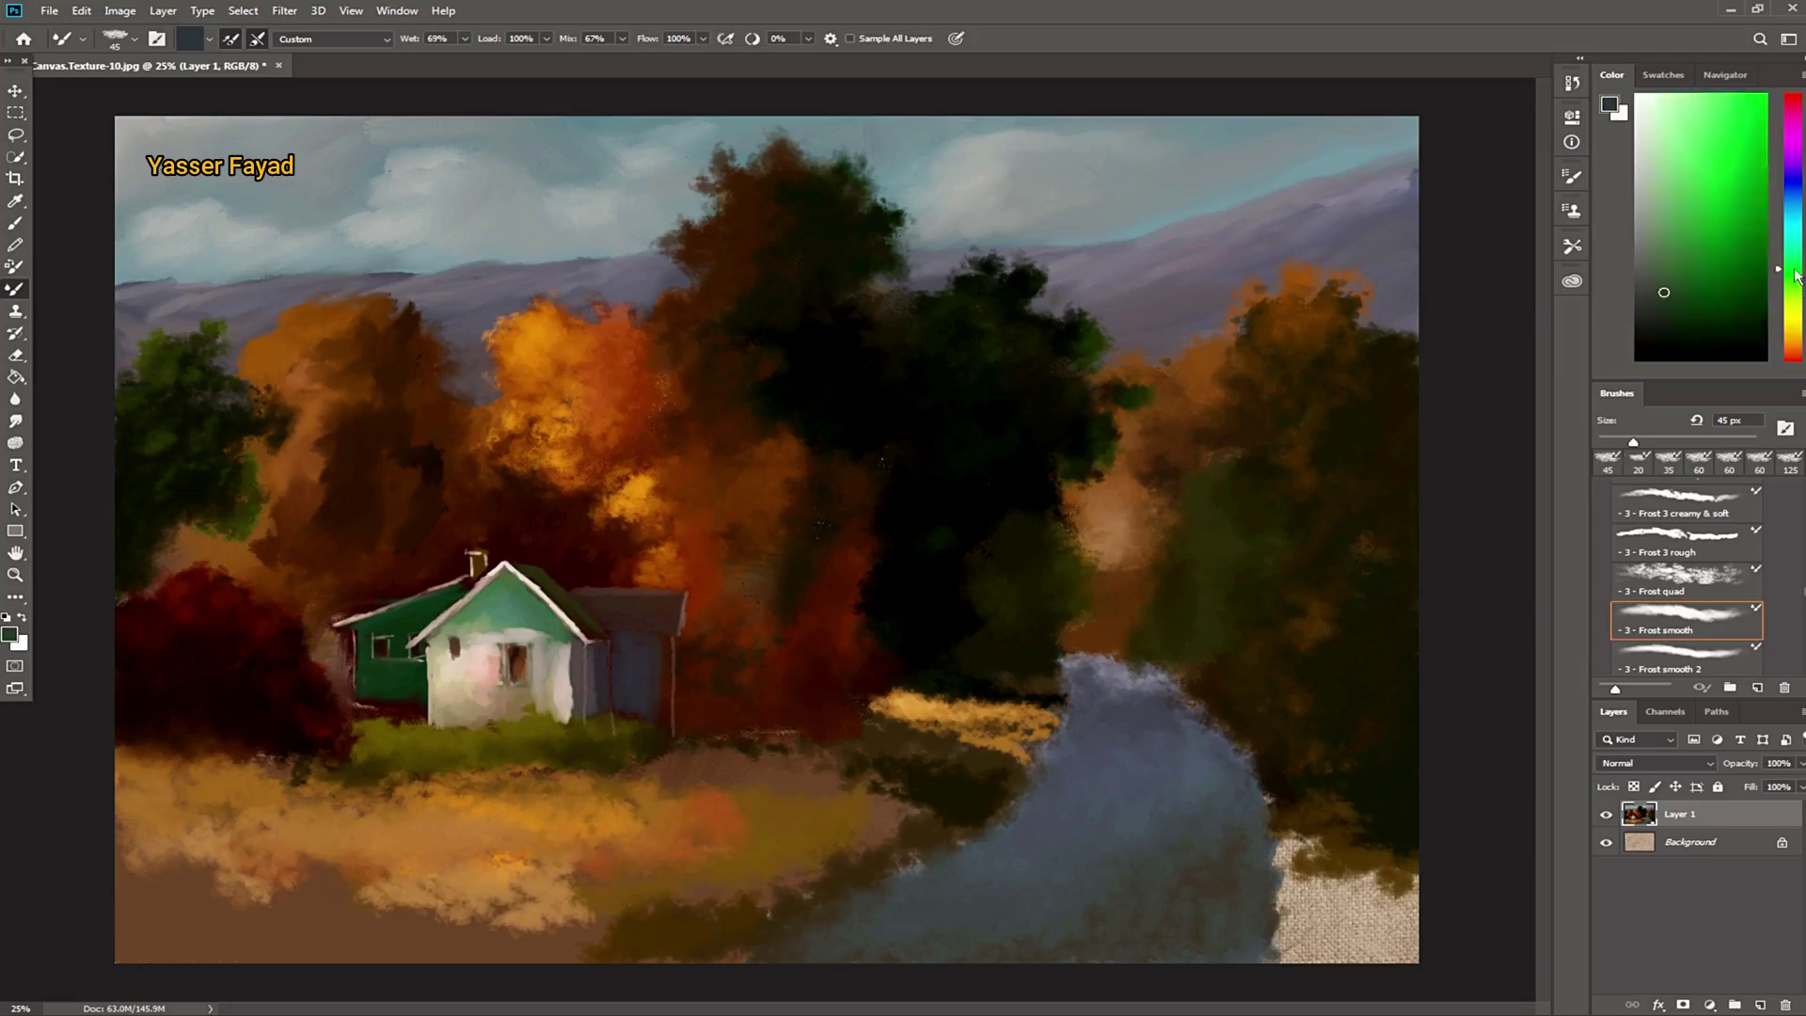
left_click_drag(1661, 299, 1653, 310)
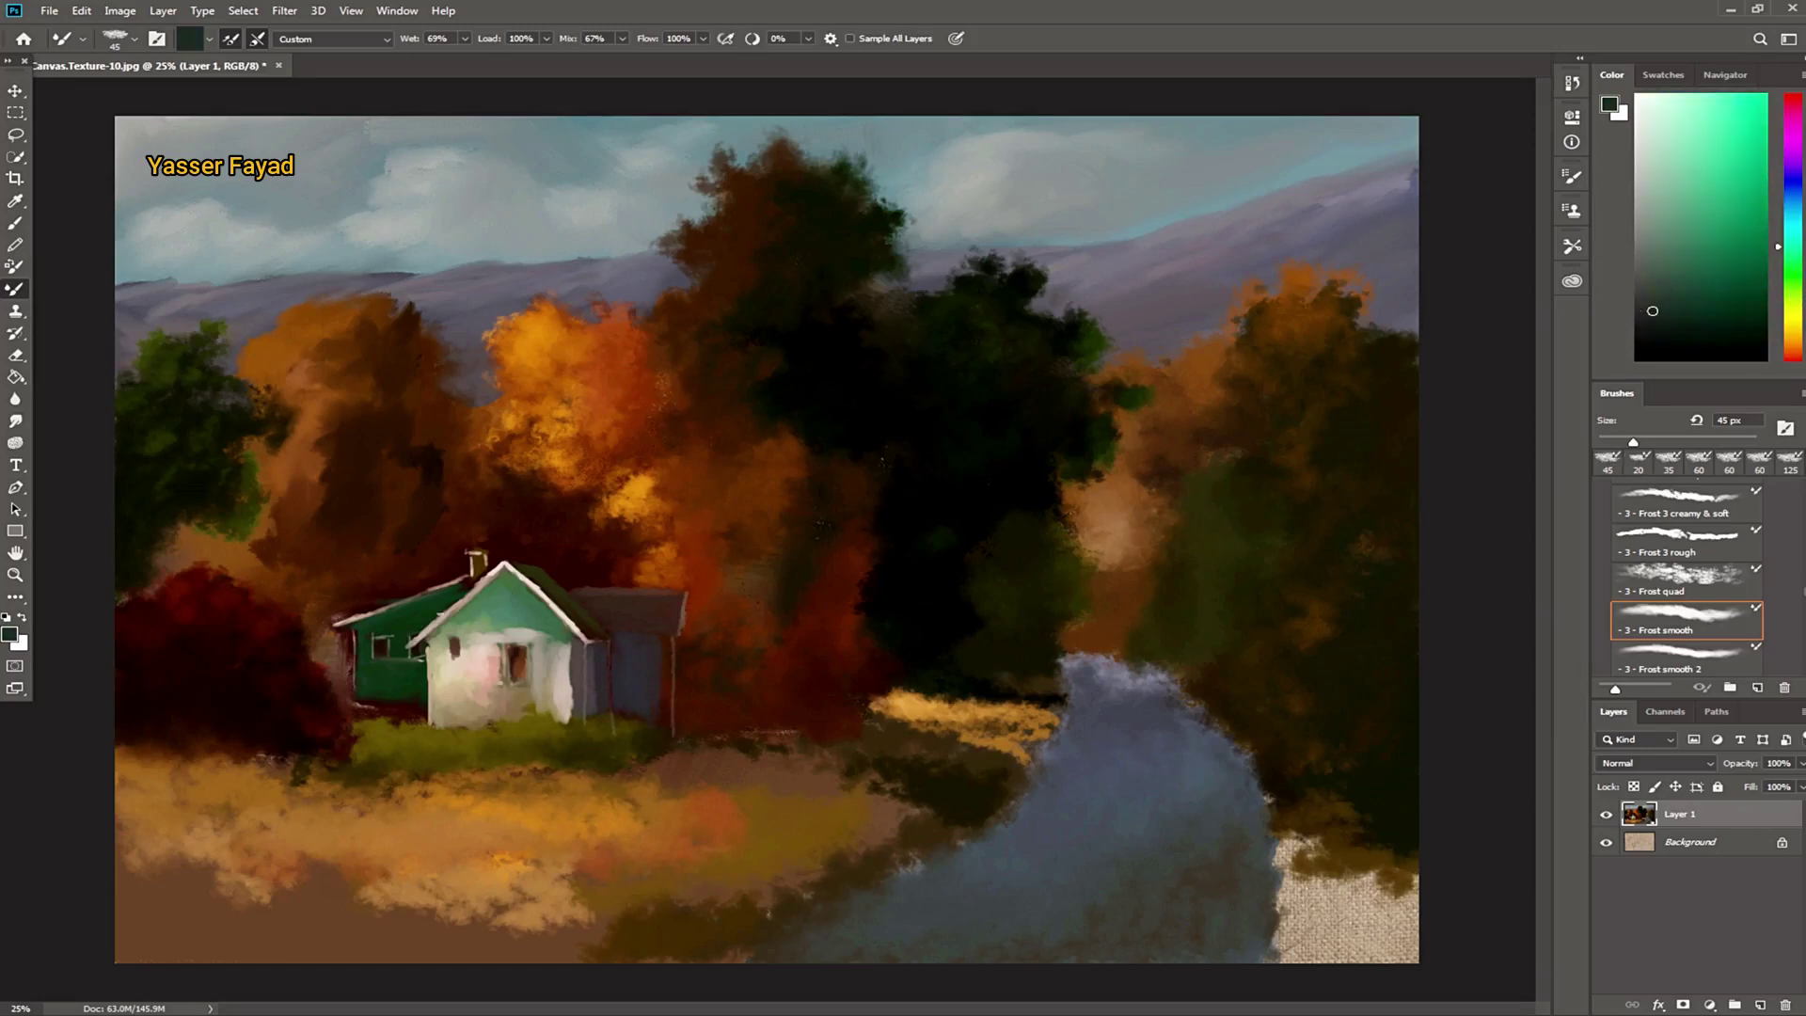
left_click_drag(365, 703, 383, 708)
left_click(1707, 292)
Step: Highlight the chimney in tan and dab a small near-black window on the shed
left_click(1792, 334)
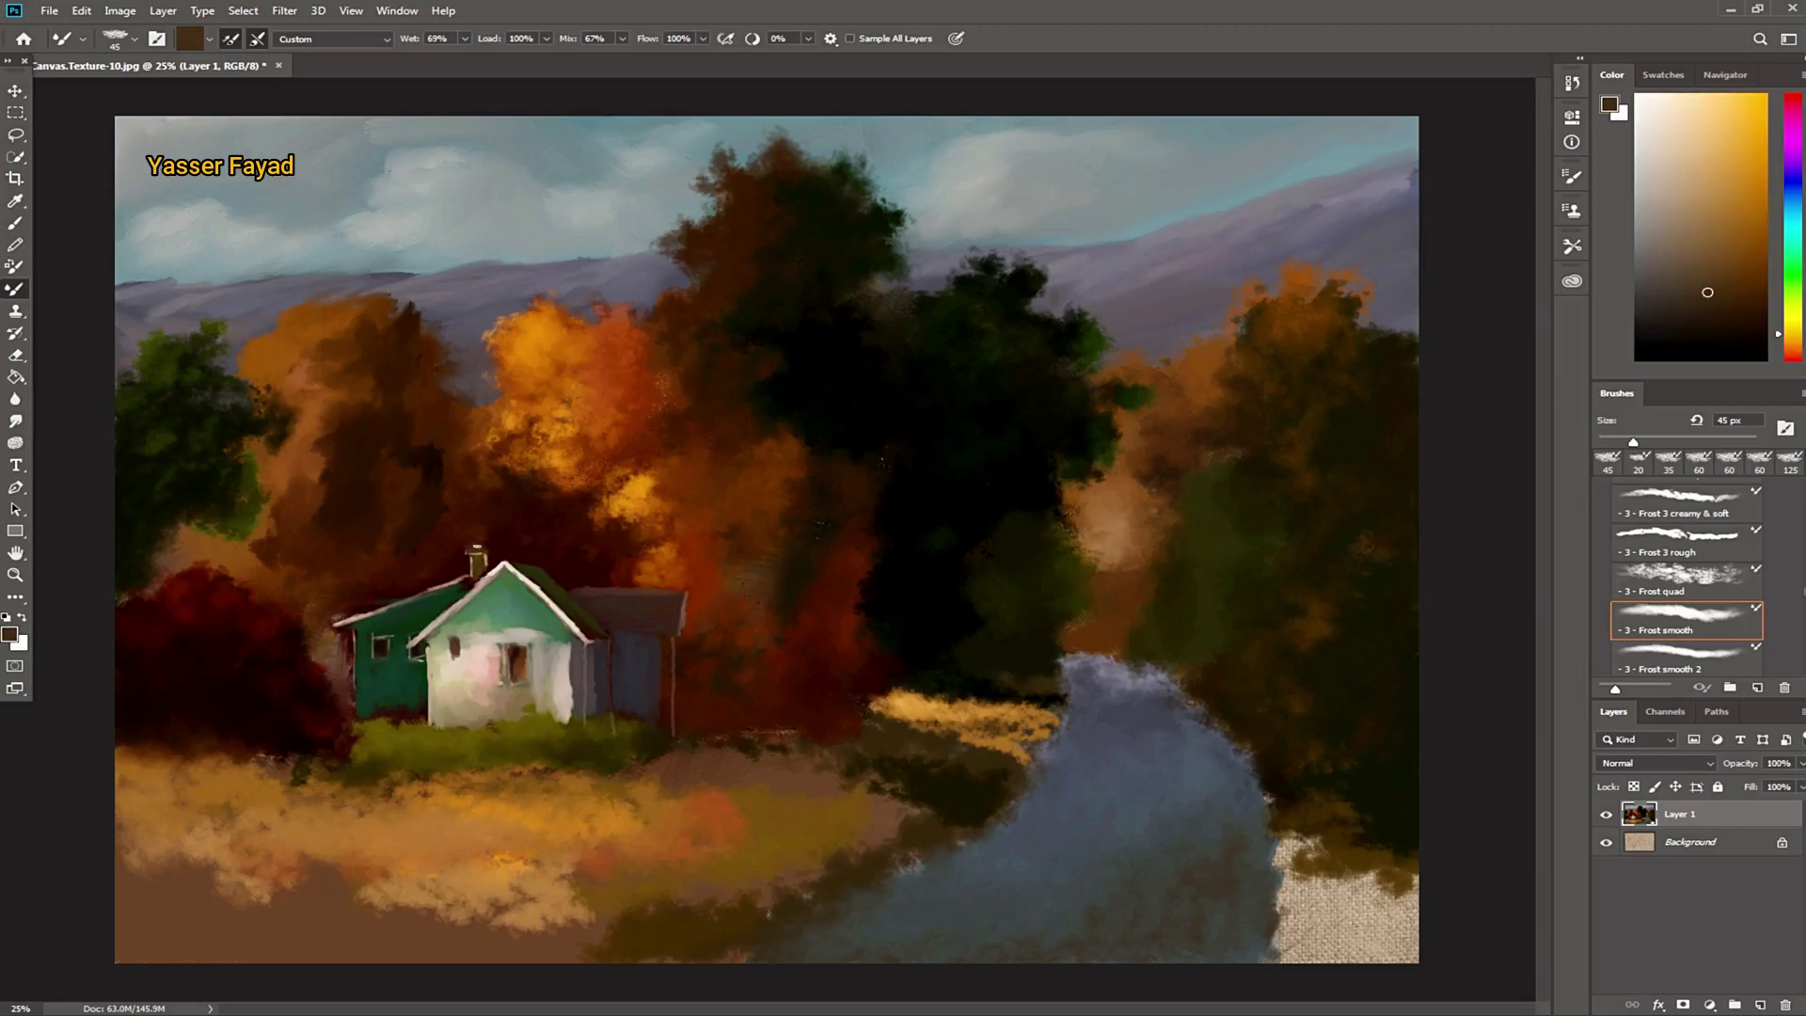
left_click(1792, 345)
left_click(1724, 287)
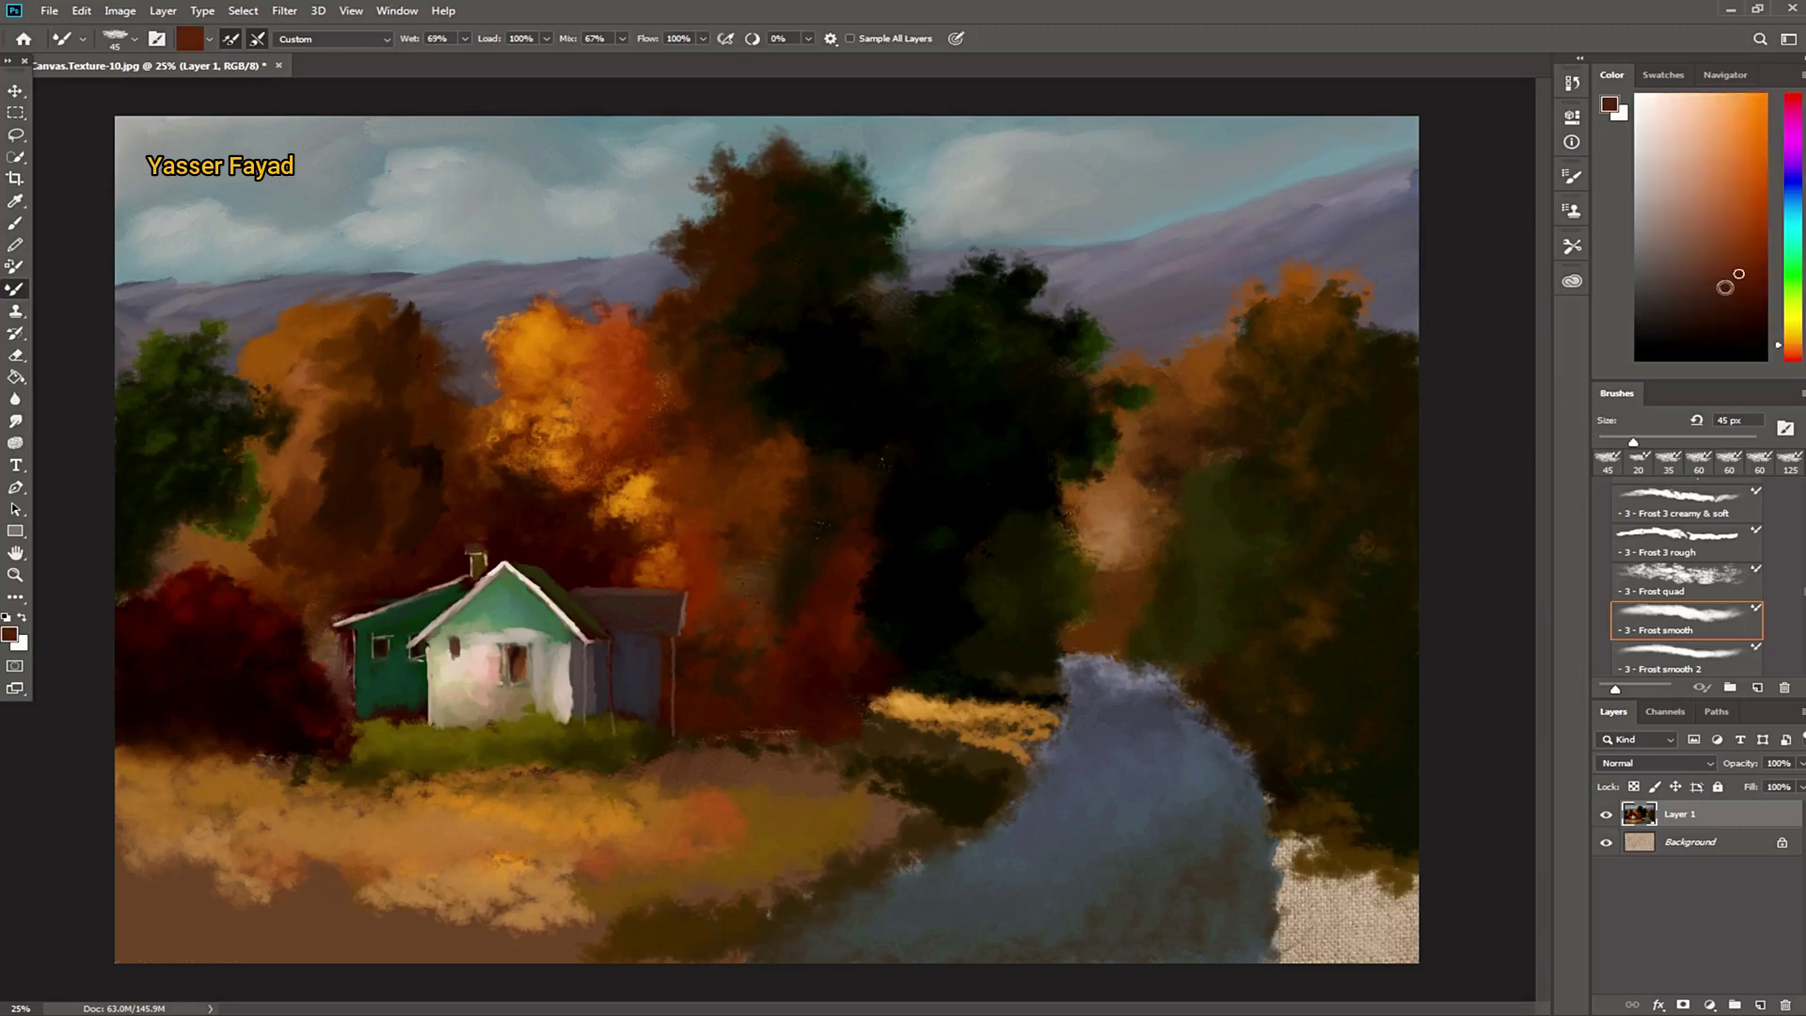
left_click(475, 544, "alt")
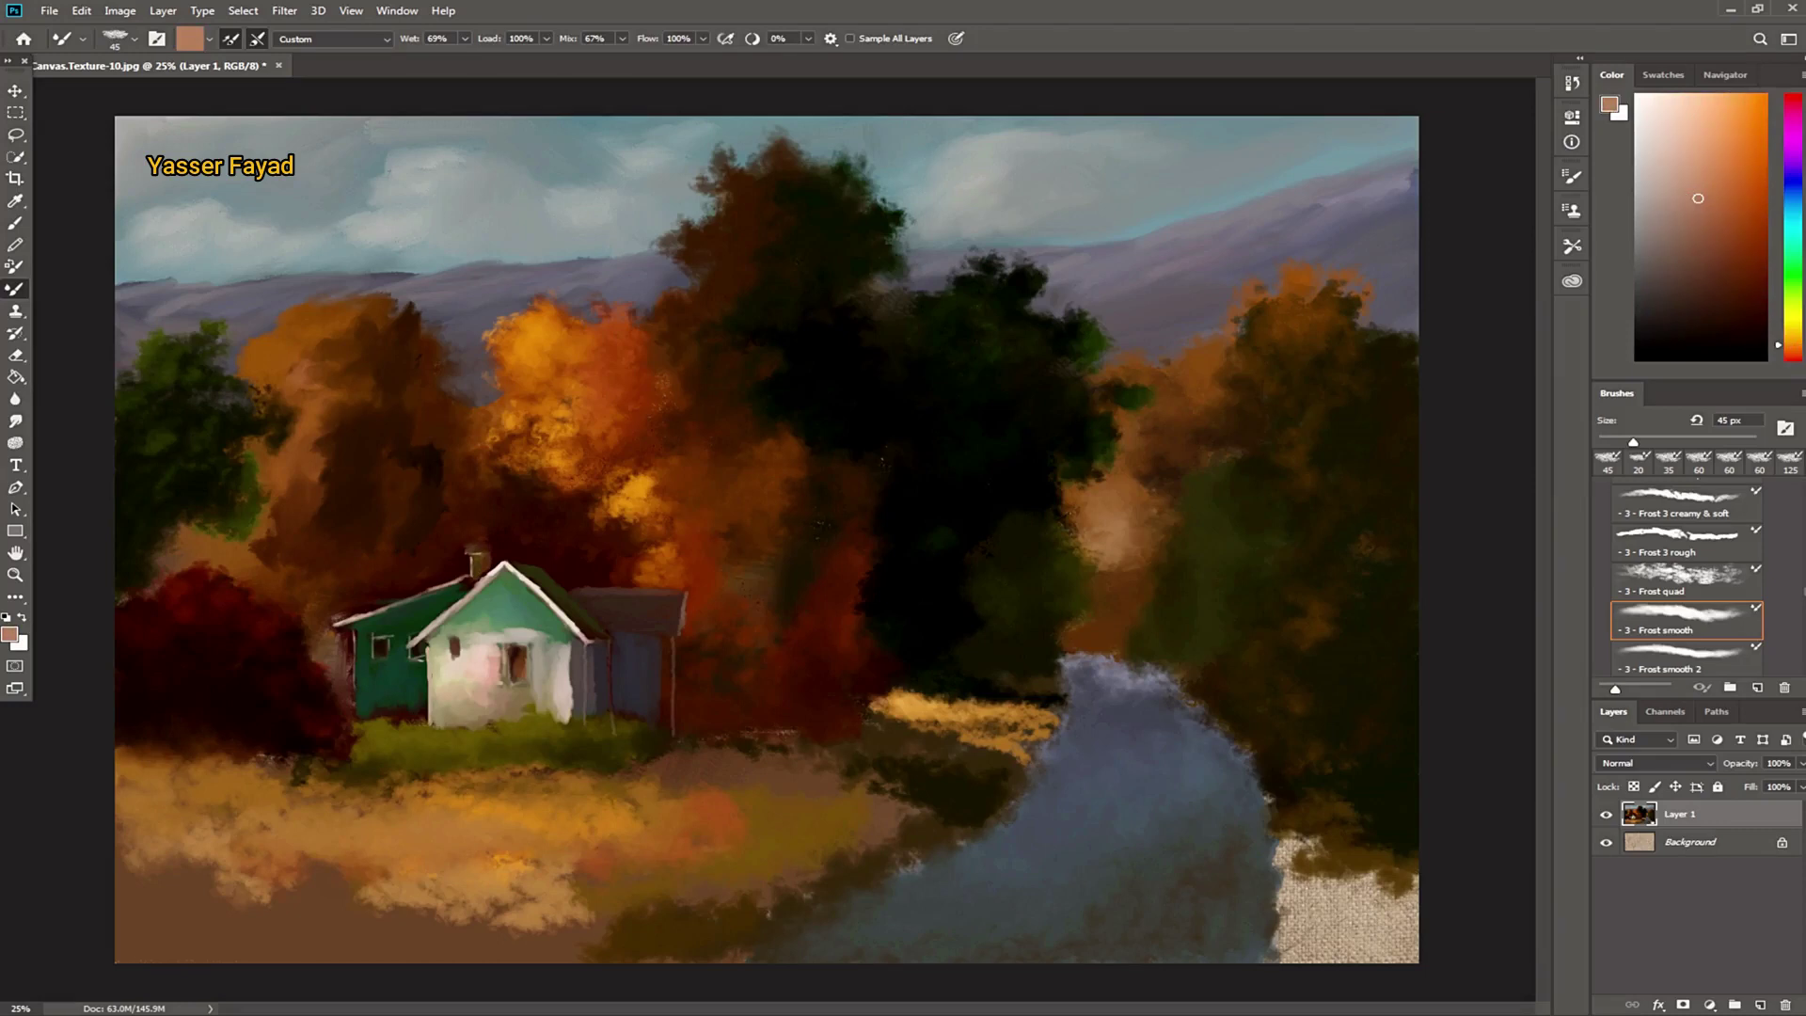
left_click_drag(472, 568, 471, 581)
left_click(1741, 339)
left_click_drag(623, 632, 643, 633)
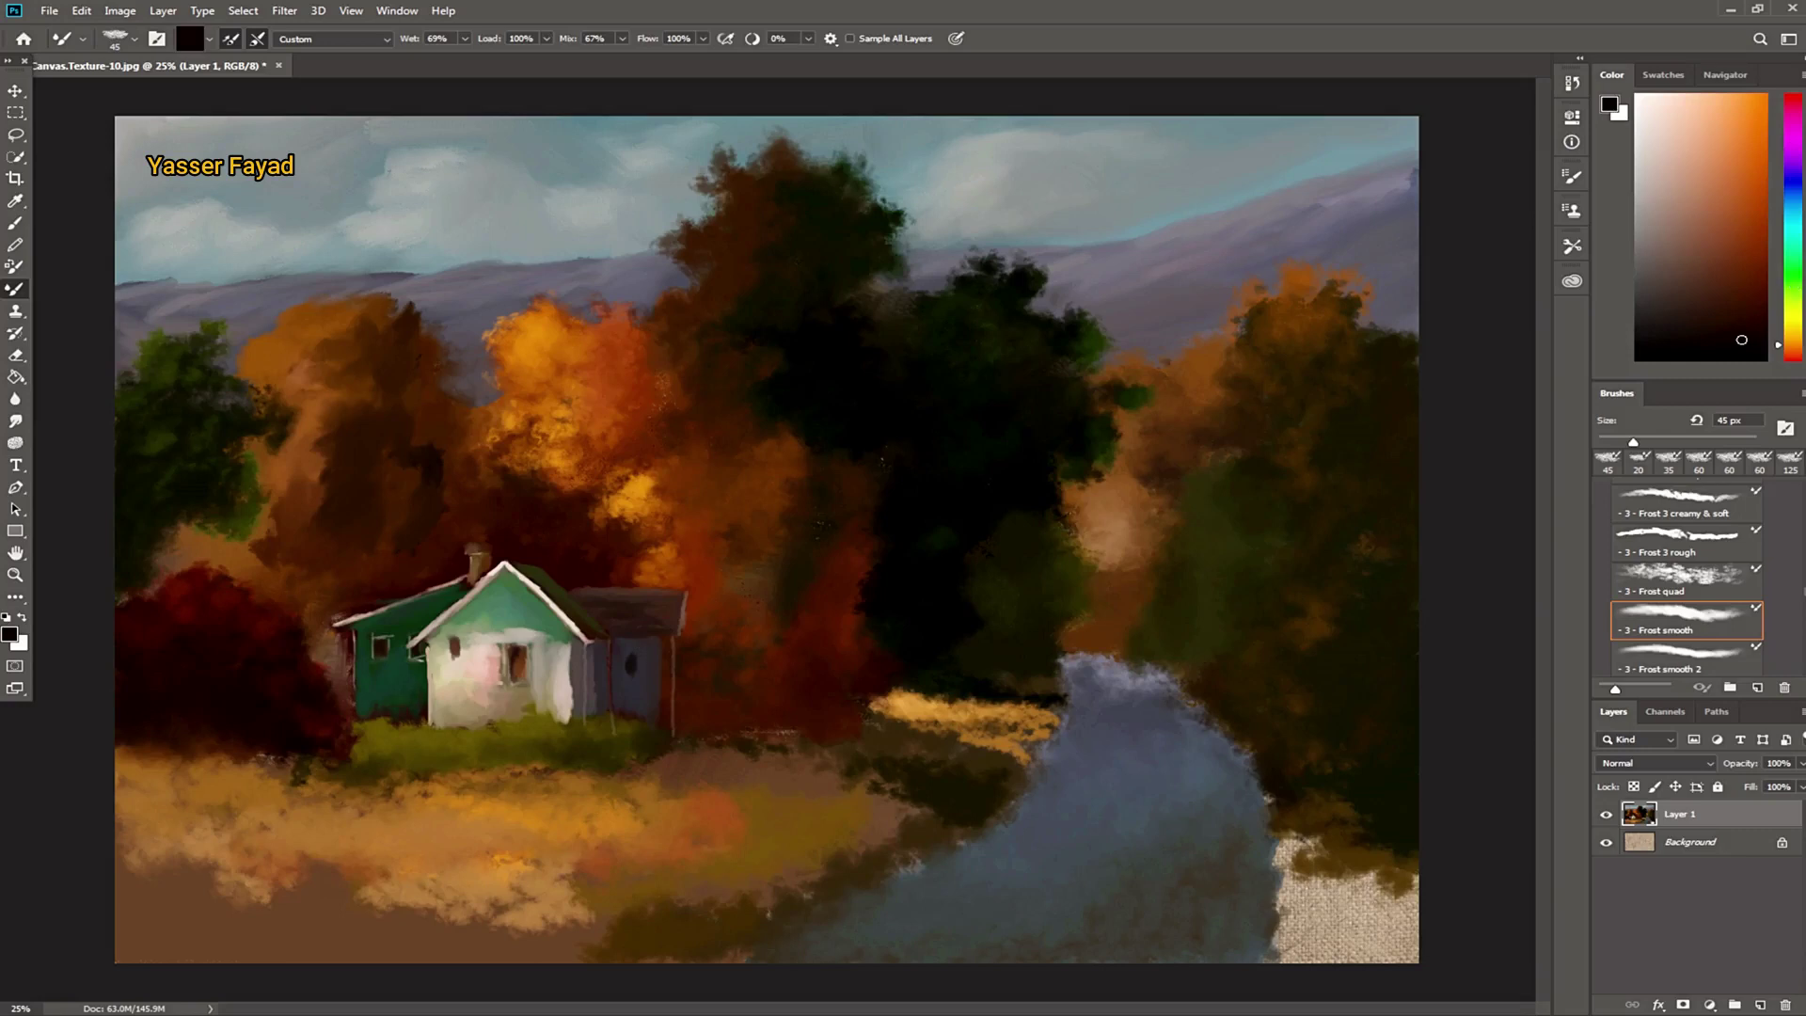
Step: Load dark maroon at 5 px with Wet at 18% and Mix at 28%
left_click(1752, 310)
key("bracketleft")
key("bracketleft")
key("bracketleft")
key("bracketright")
left_click_drag(412, 44, 363, 47)
left_click_drag(568, 39, 532, 45)
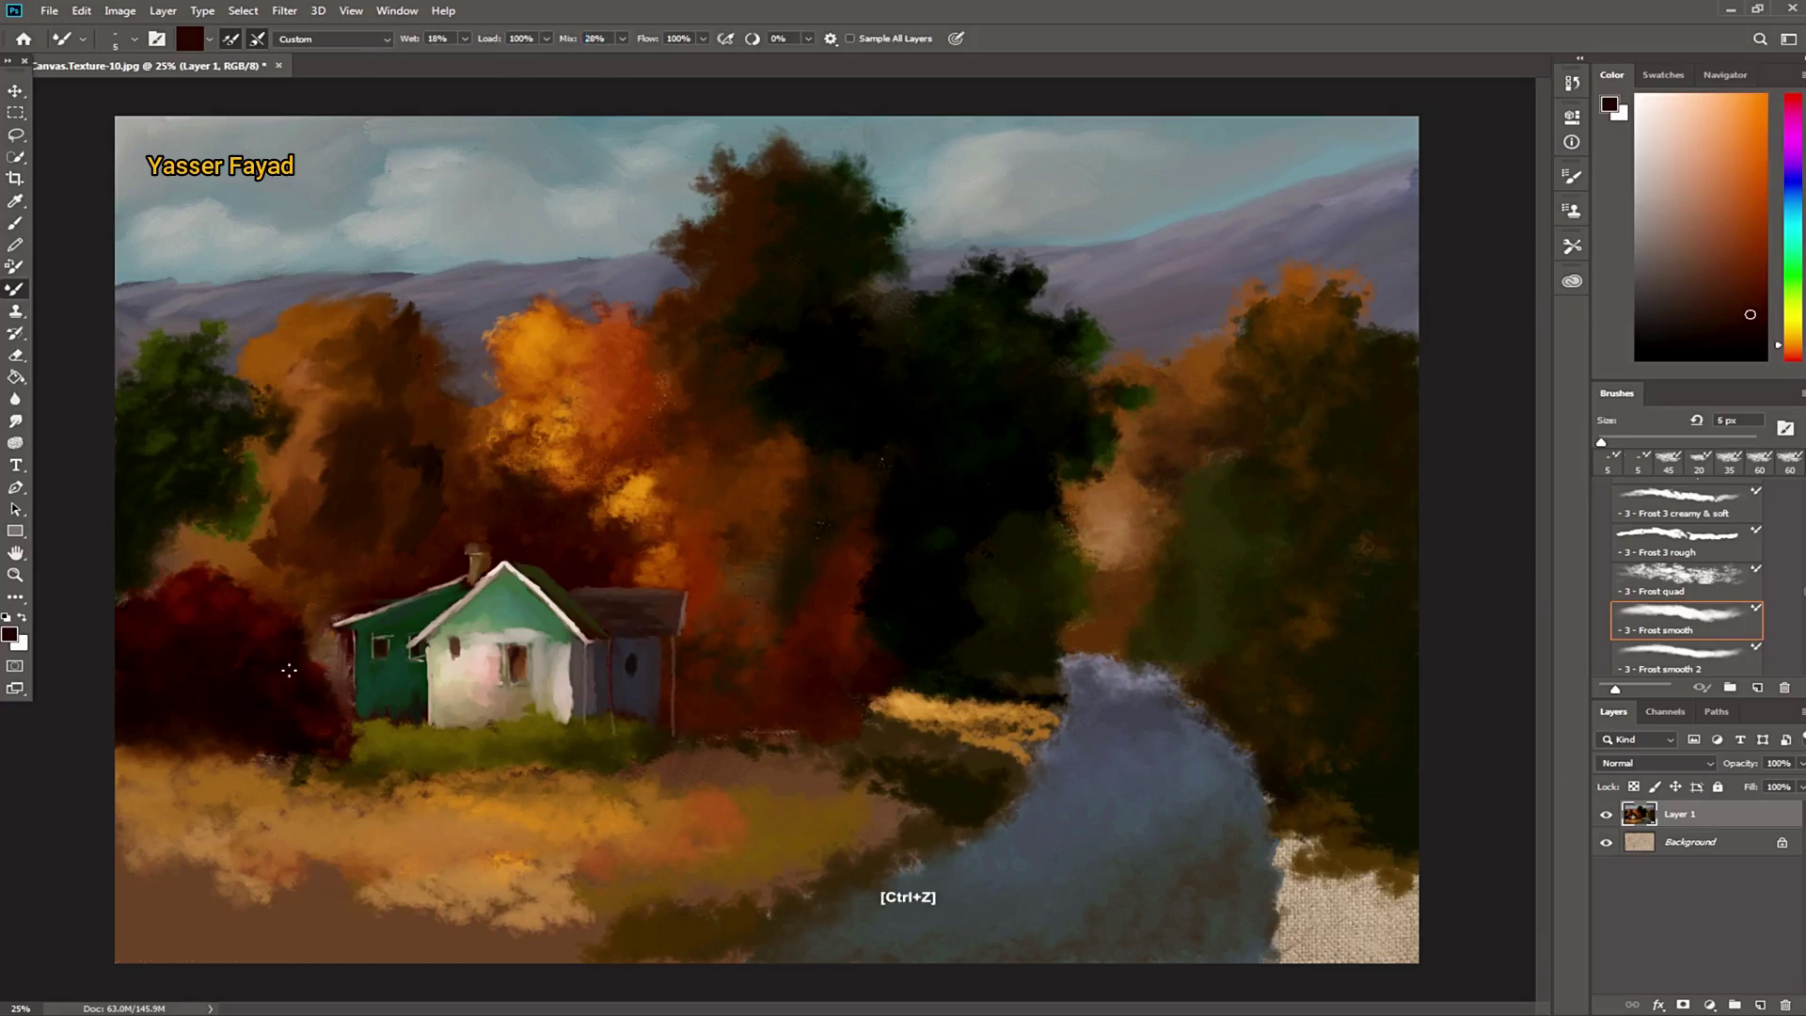
Step: Highlight the thin utility pole with light salmon paint at 8 px
key("bracketright")
key("bracketright")
key("bracketright")
key("bracketright")
left_click(1685, 195)
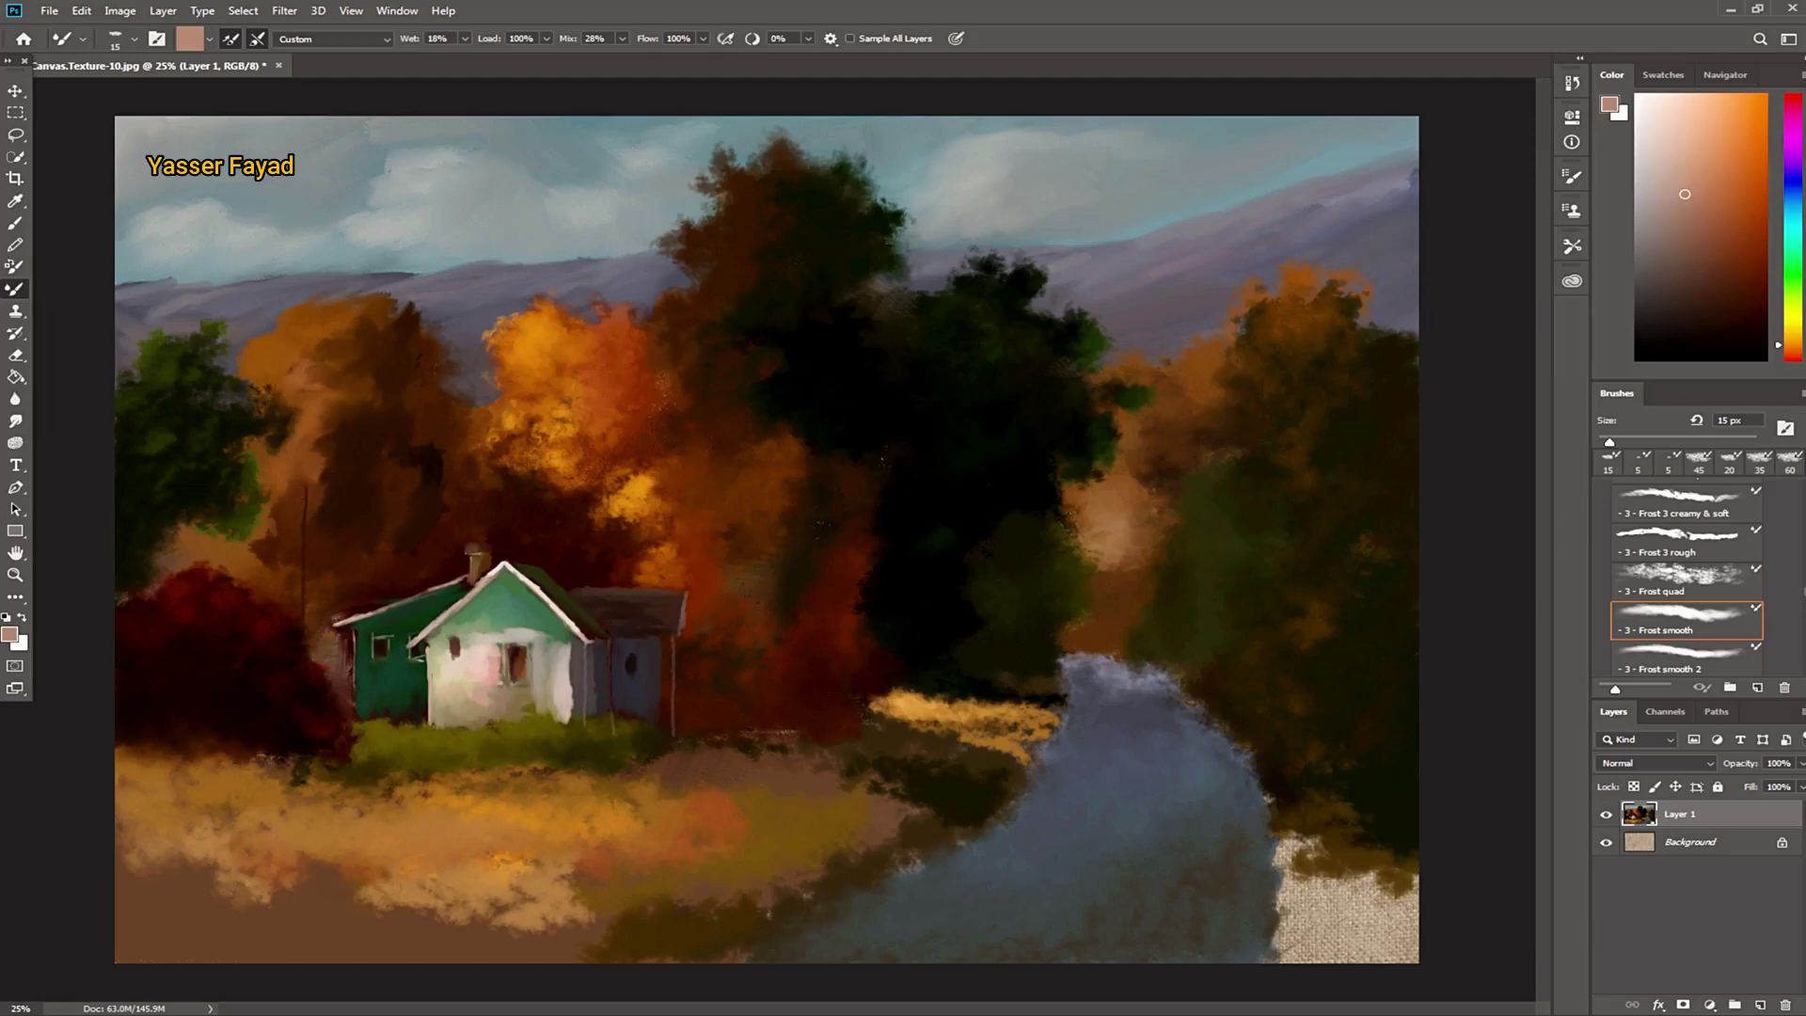
left_click_drag(302, 520, 302, 541)
key("bracketleft")
key("bracketleft")
key("bracketleft")
left_click_drag(302, 558, 302, 610)
Step: Draw a wire from the pole top to the house roof, undoing several retries
left_click_drag(307, 499, 369, 583)
key("ctrl+z")
left_click_drag(314, 523, 373, 568)
key("ctrl+z")
left_click_drag(312, 499, 339, 579)
key("ctrl+z")
left_click_drag(308, 510, 398, 593)
key("ctrl+z")
mouse_move(304, 499)
left_mouse_down()
mouse_move(395, 582)
mouse_move(435, 578)
left_mouse_up()
key("ctrl+z")
left_click_drag(311, 525, 456, 594)
Step: Paint a tall dark brown pole beside the road with a 30 px brush
left_click(310, 497, "alt")
key("bracketright")
key("bracketright")
key("bracketright")
key("bracketright")
key("bracketright")
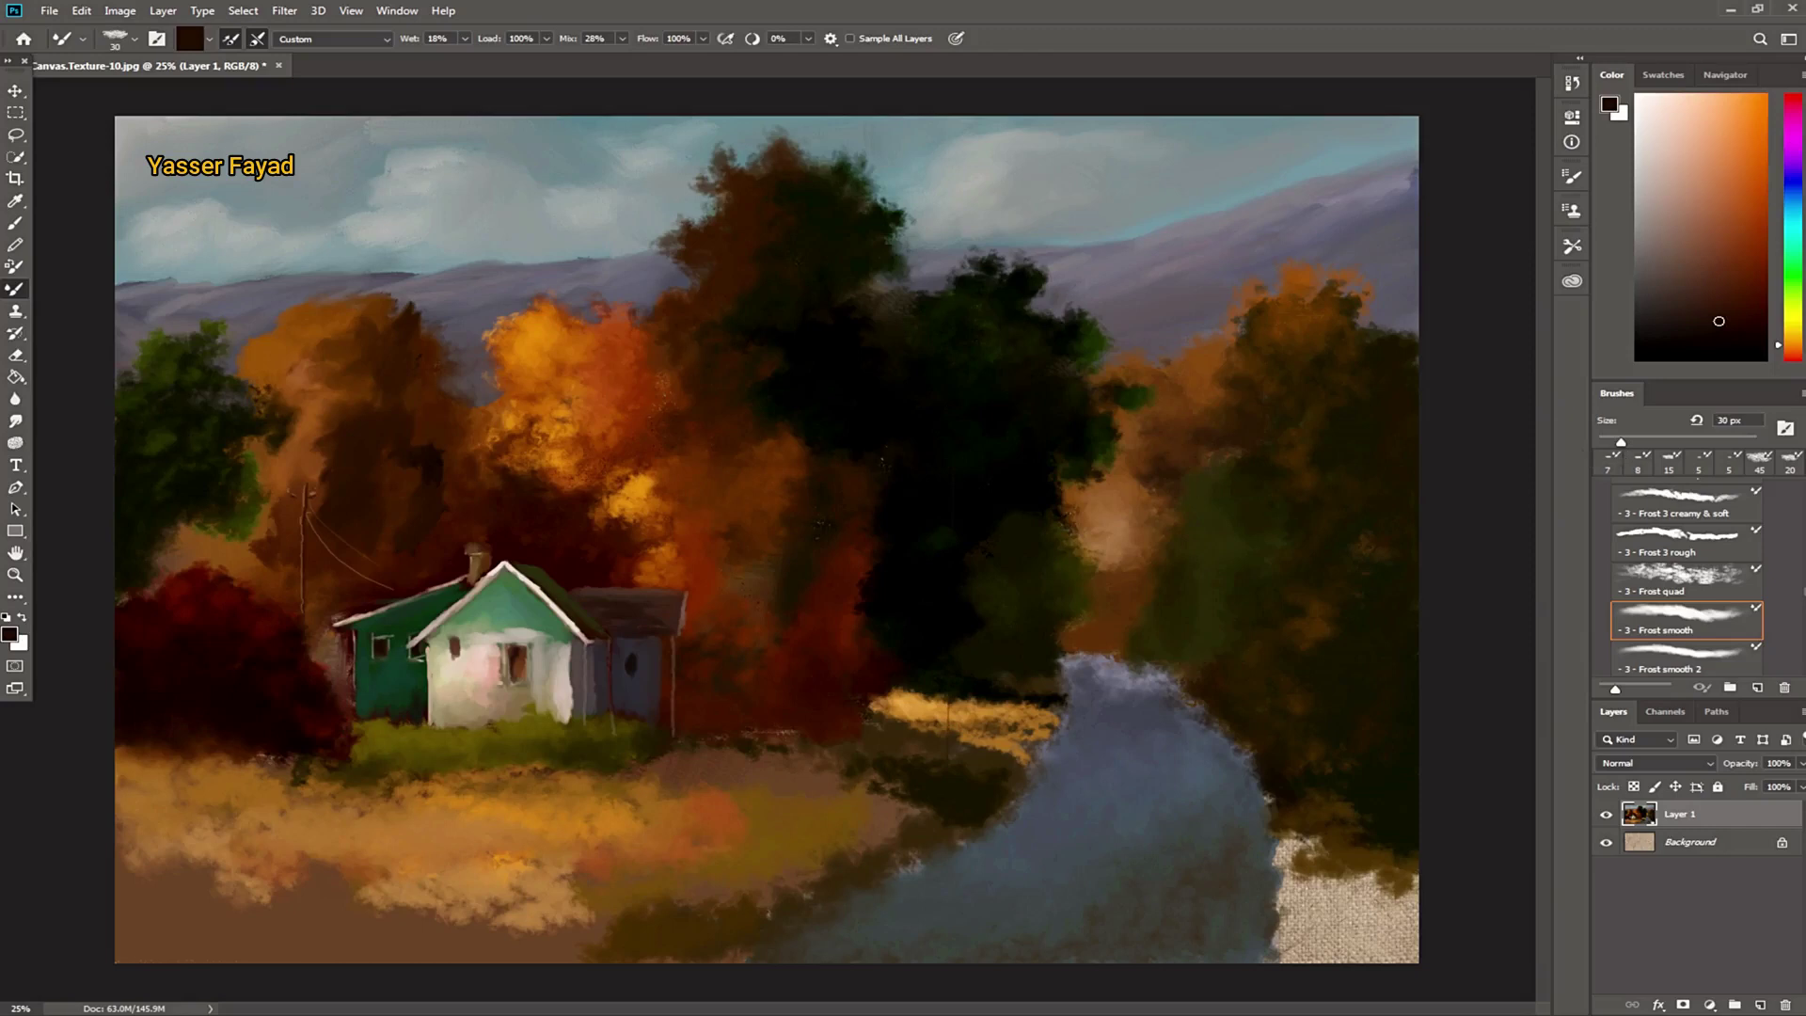
left_click_drag(952, 408, 950, 743)
Step: Highlight the new pole in light taupe at 15 px and add a crossarm
left_click(1670, 233)
key("bracketleft")
key("bracketleft")
key("bracketleft")
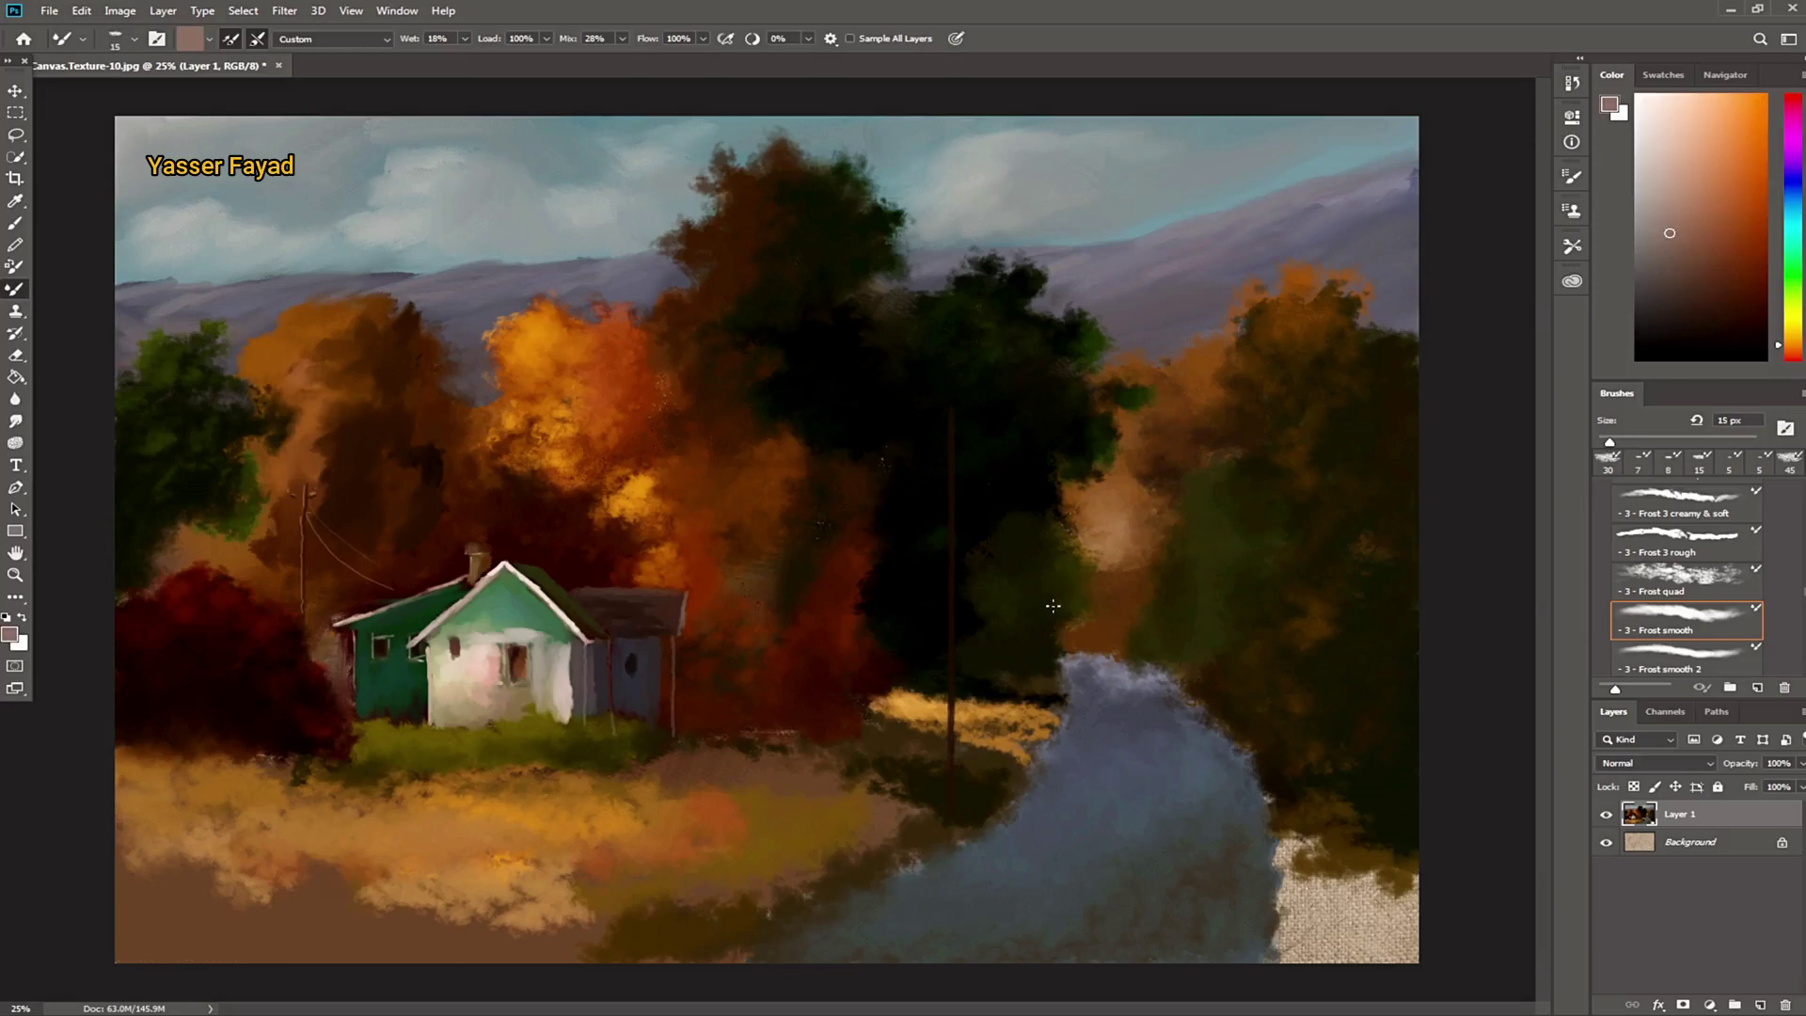
left_click_drag(947, 411, 949, 785)
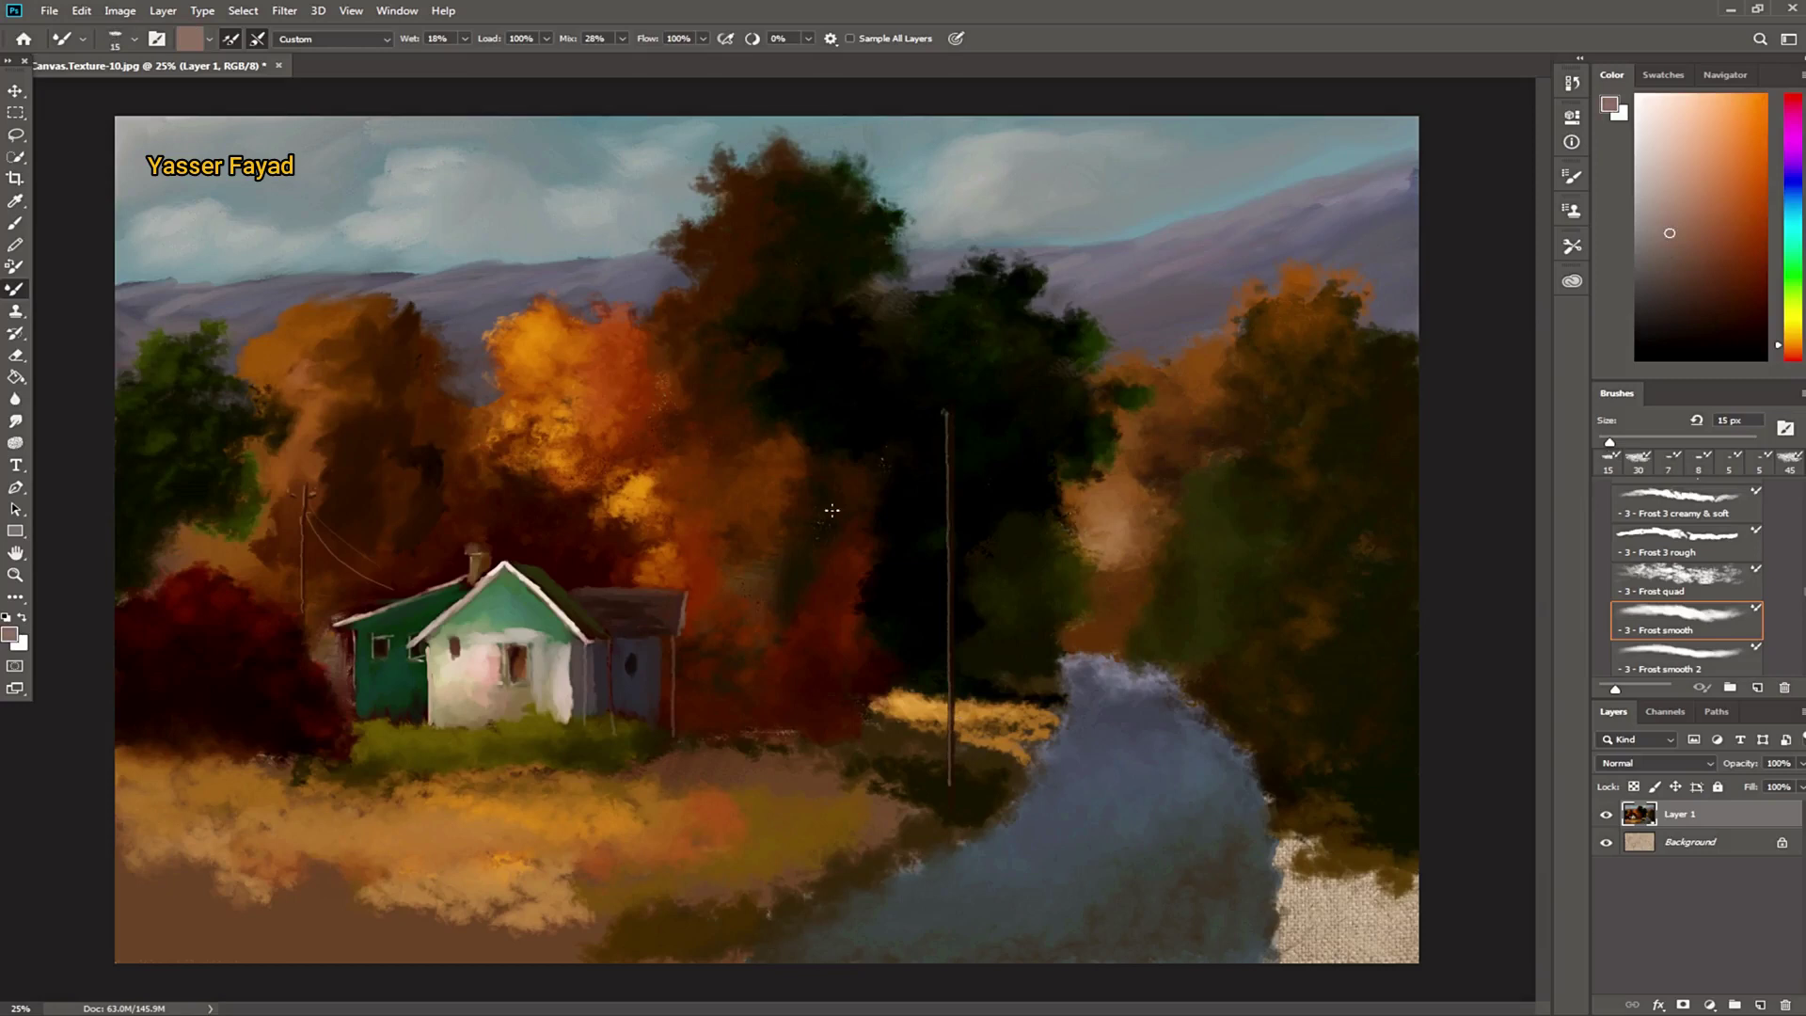
left_click_drag(945, 414, 955, 399)
left_click_drag(914, 439, 986, 439)
left_click(956, 411, "alt")
key("bracketright")
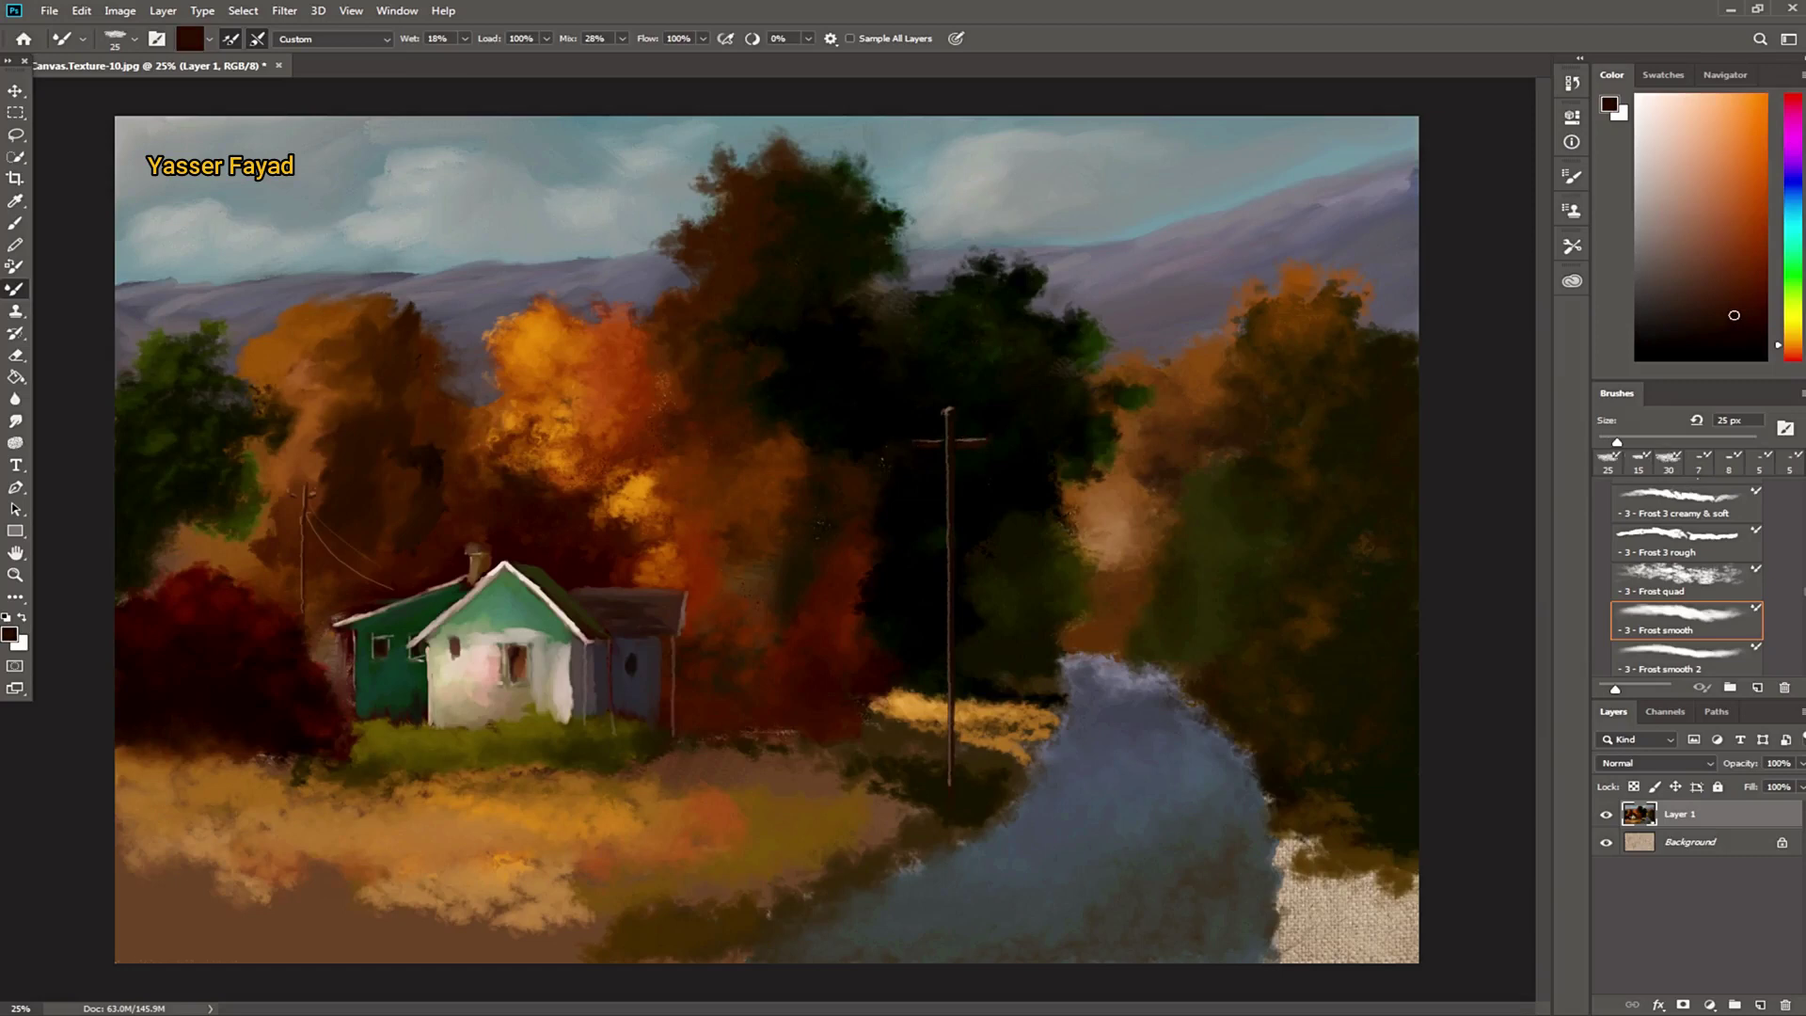
Step: Tip the crossarm's left end in light pink and darken the pole's base near-black
left_click(1662, 162)
key("bracketleft")
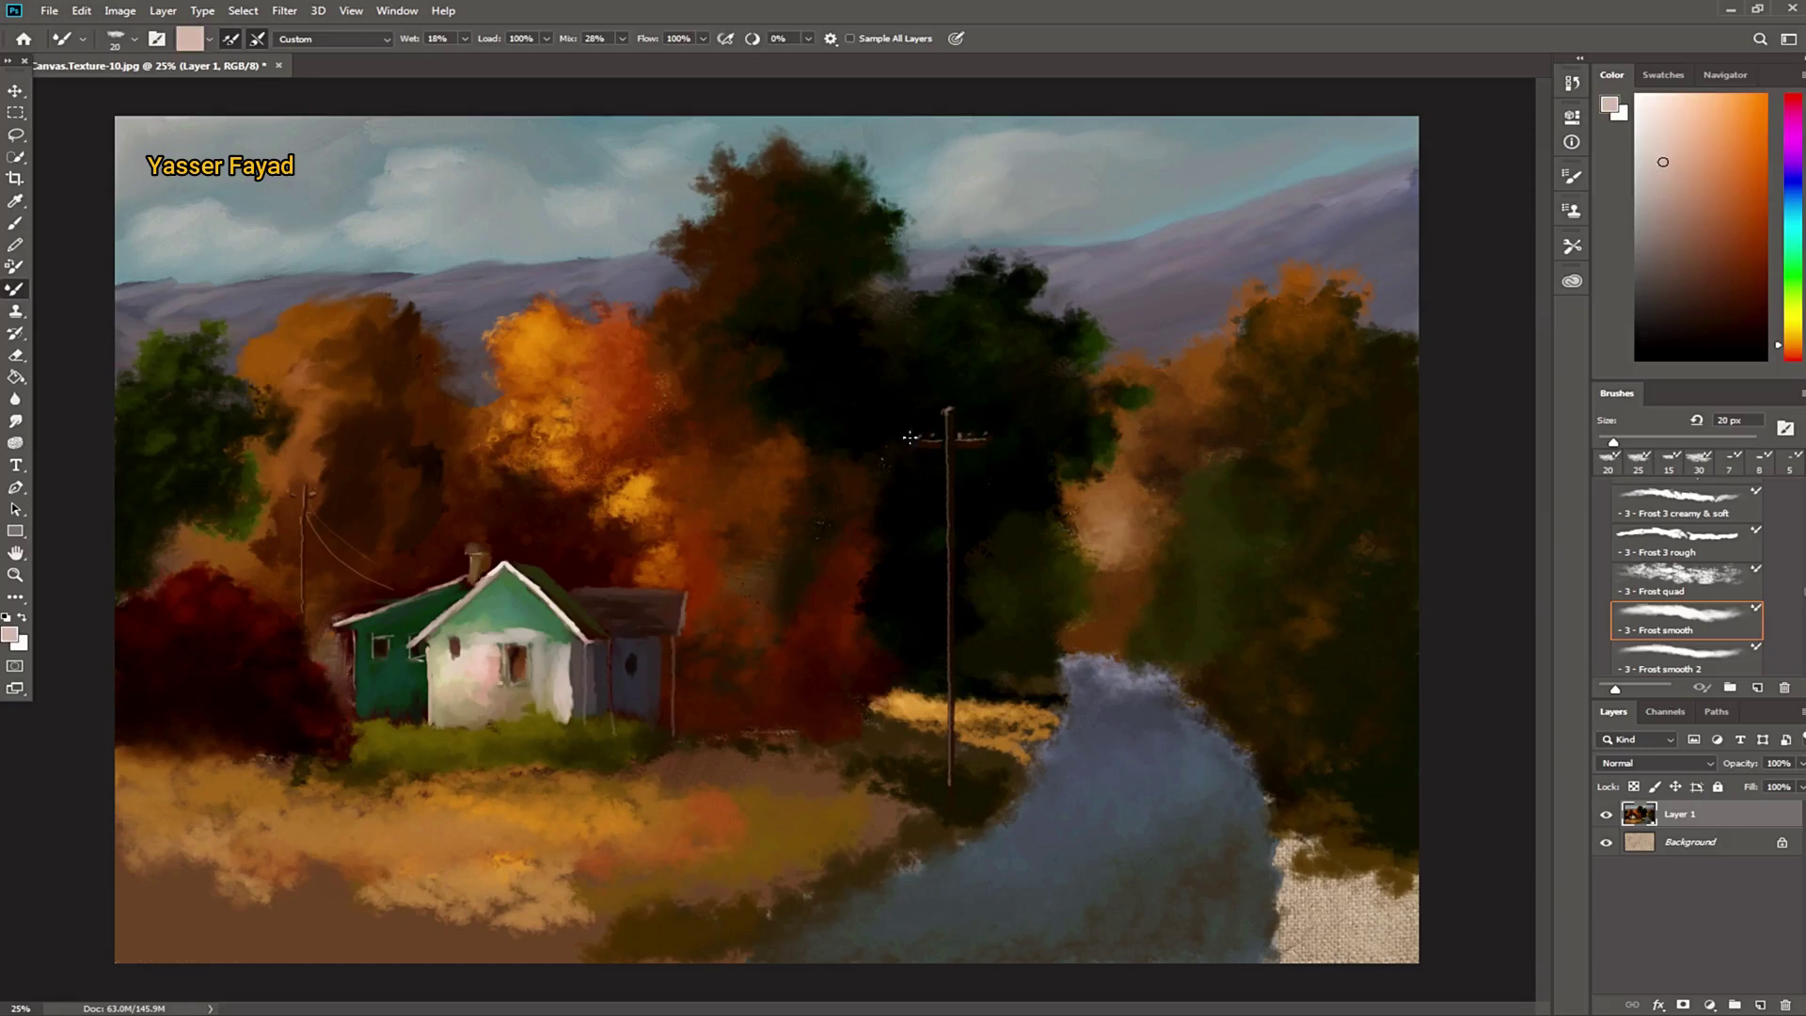
left_click(908, 439)
key("bracketright")
left_click(1751, 340)
key("bracketright")
key("bracketright")
key("bracketright")
left_click_drag(967, 770, 953, 487)
left_click_drag(955, 764, 955, 704)
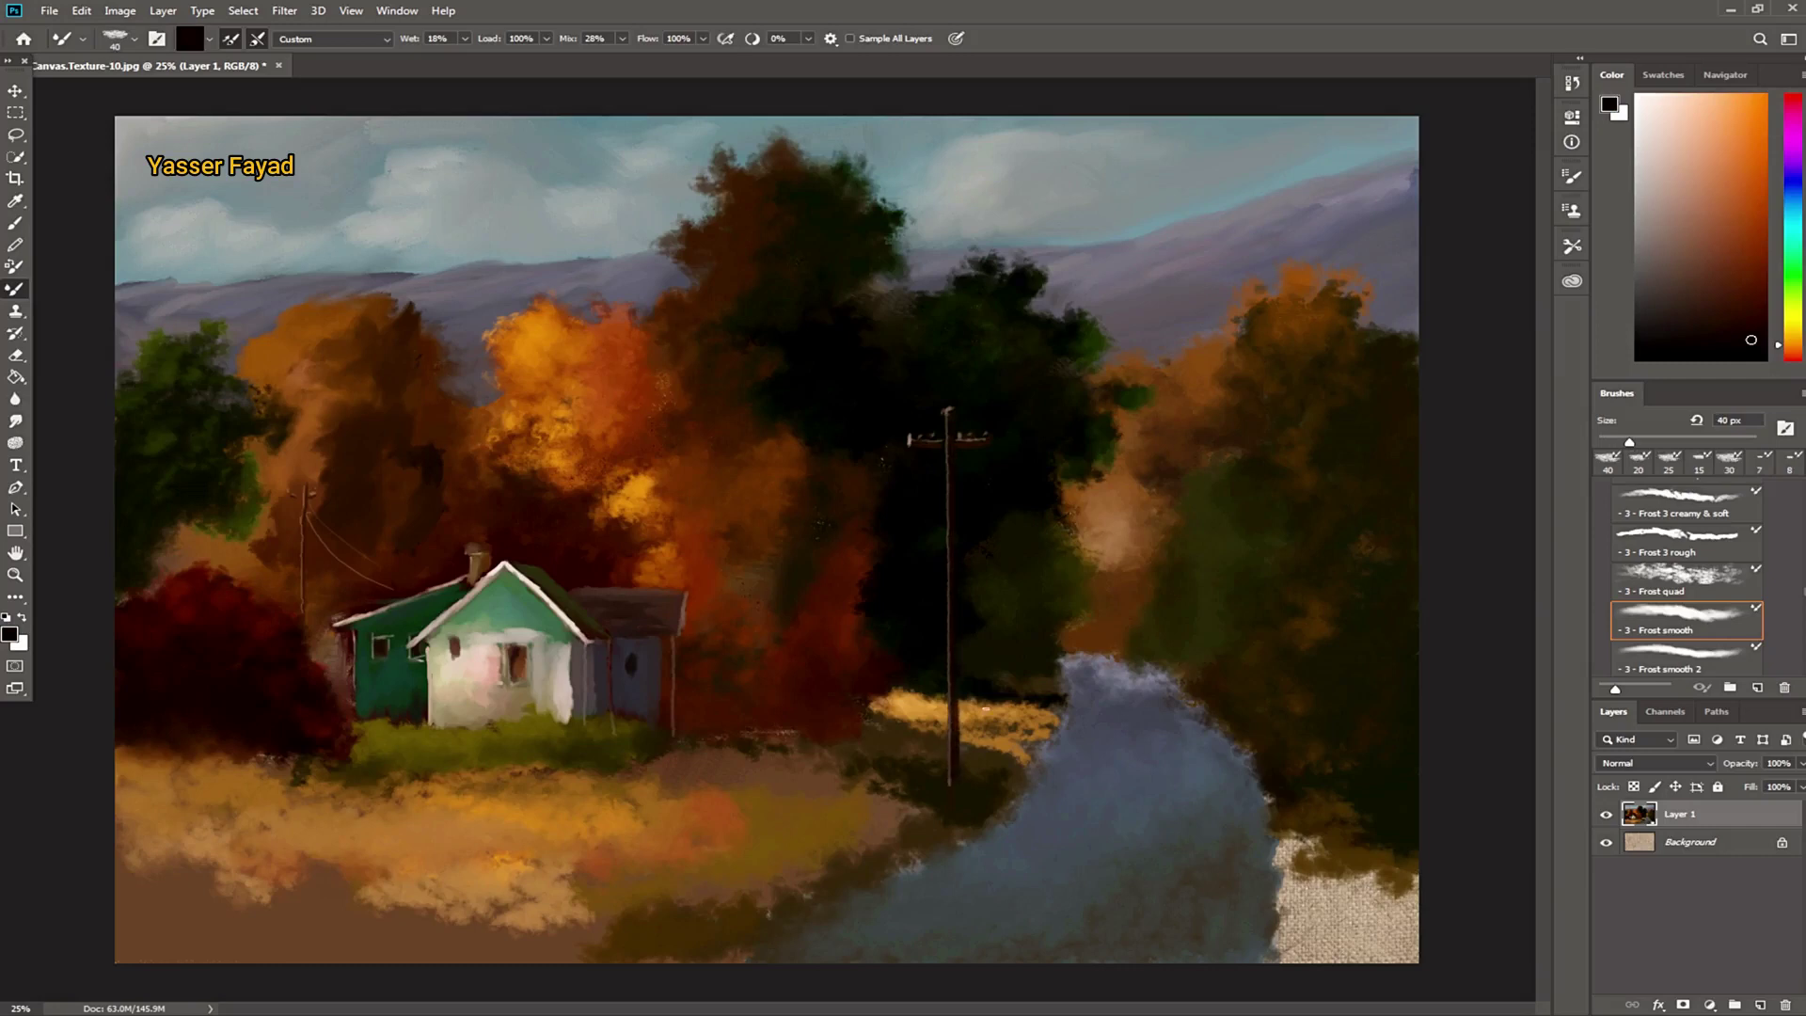
Step: Paint reddish-brown down the upper pole, then sample black at 30 px
left_click(1739, 267)
left_click_drag(950, 422, 954, 728)
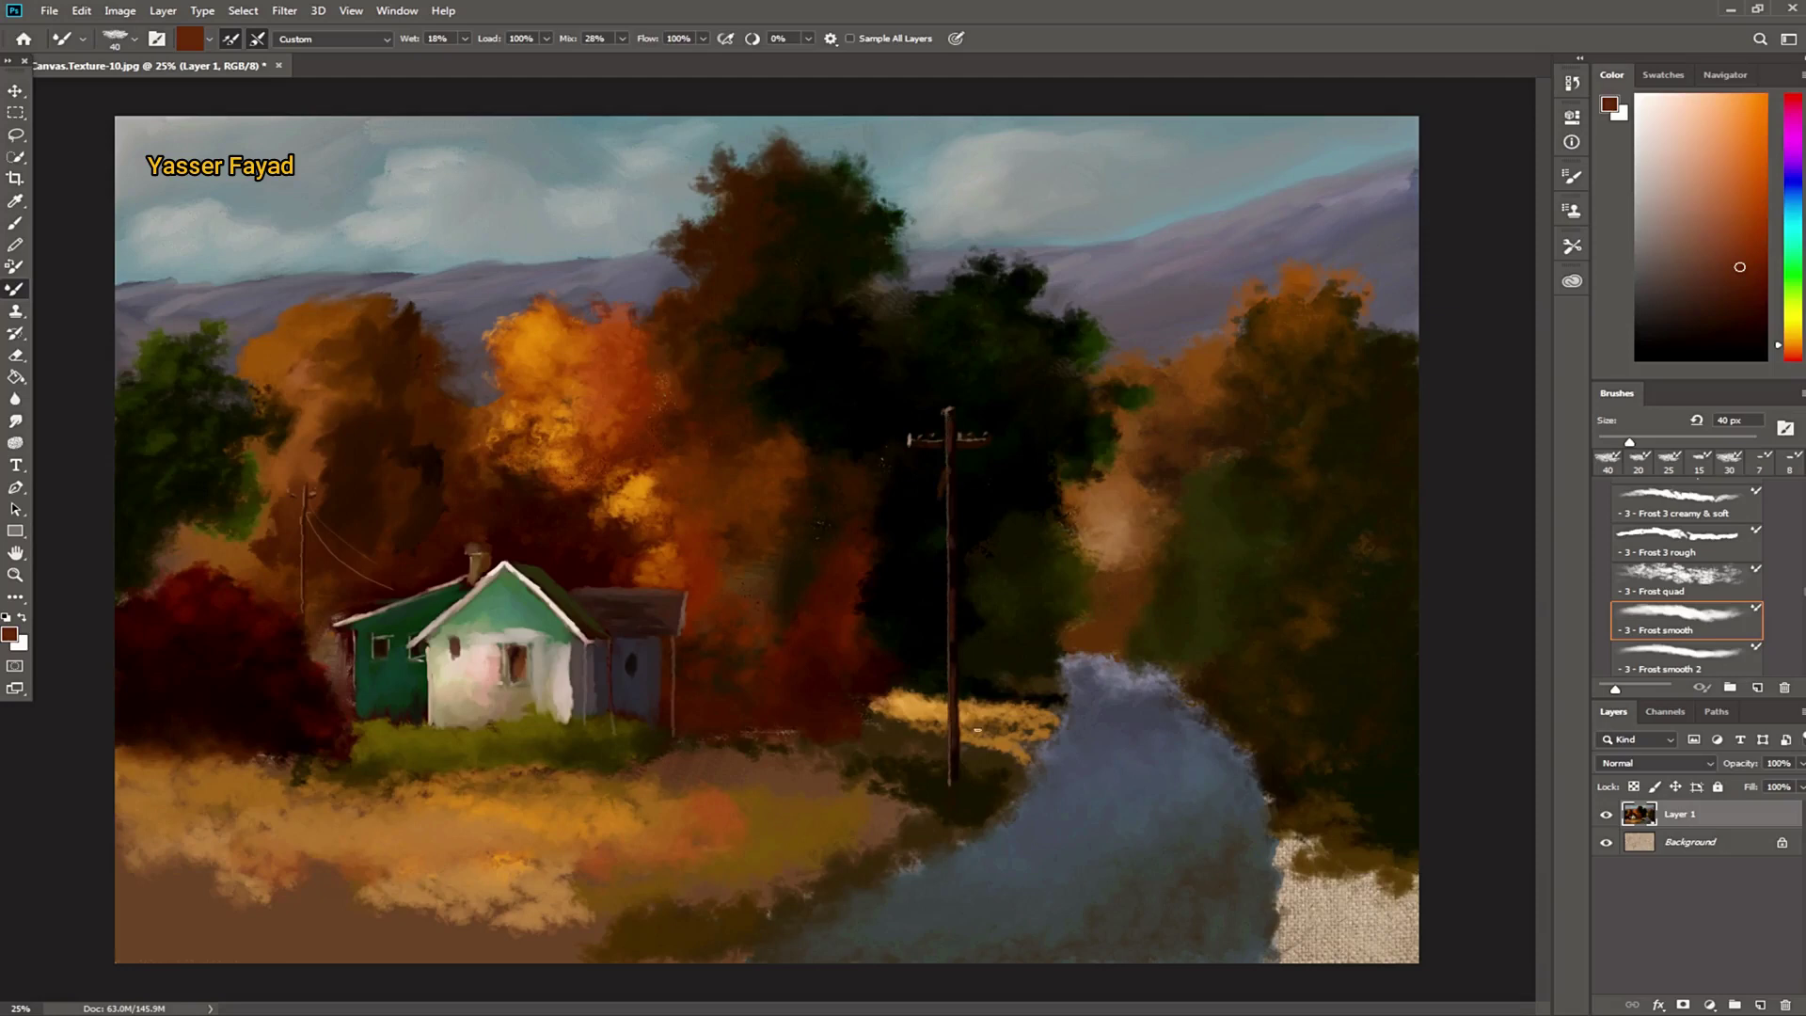
left_click(928, 487, "alt")
left_click(933, 497, "alt")
key("bracketleft")
Step: Paint the distant pole's shaft in dark reddish-brown with a 15 px brush
left_click_drag(1755, 347, 1750, 321)
left_click_drag(1046, 677, 1047, 720)
left_click_drag(1753, 303, 1754, 294)
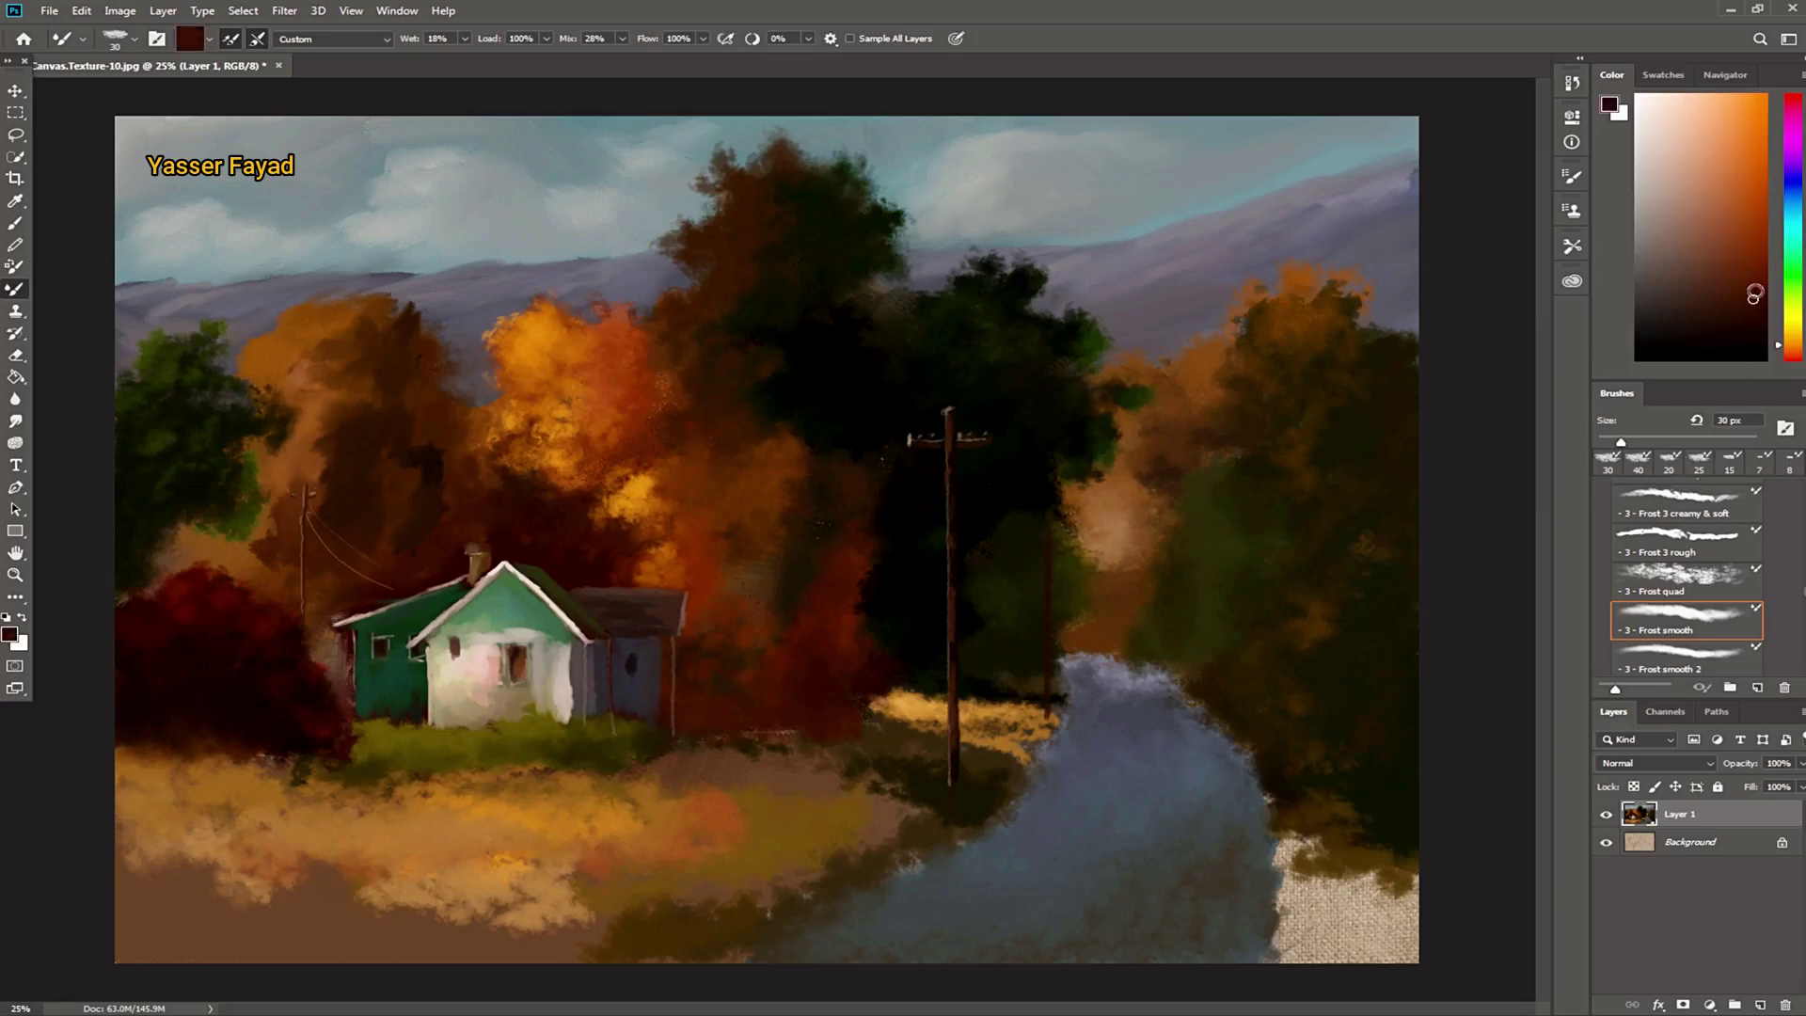
key("bracketleft")
key("bracketleft")
key("bracketleft")
left_click_drag(1054, 725, 1046, 578)
Step: Highlight the far pole in light pink, add its crossarm, and shade it orange-brown
left_click(1658, 150)
left_click_drag(1044, 527, 1044, 720)
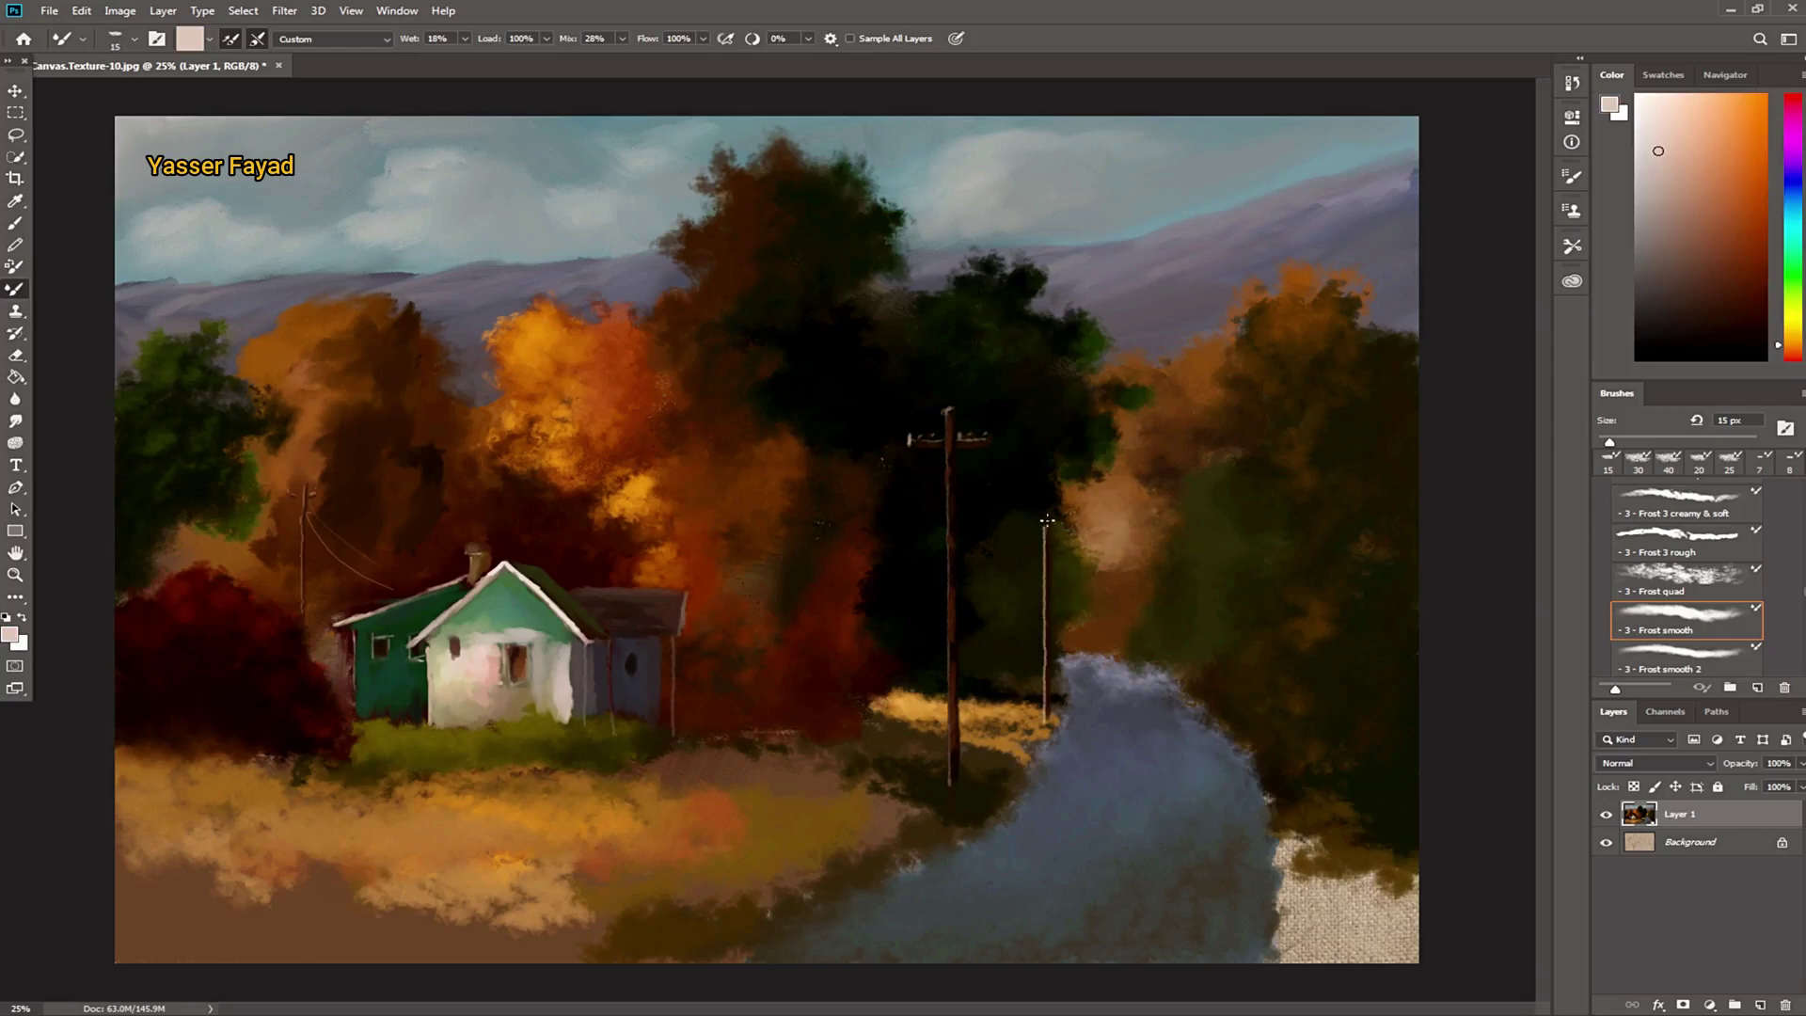
left_click_drag(1025, 538, 1059, 538)
left_click(1726, 215)
left_click_drag(1047, 563, 1046, 700)
Step: Paint thin light pink wire detail with a 4 px brush, undoing and redoing a dab
left_click(1676, 149)
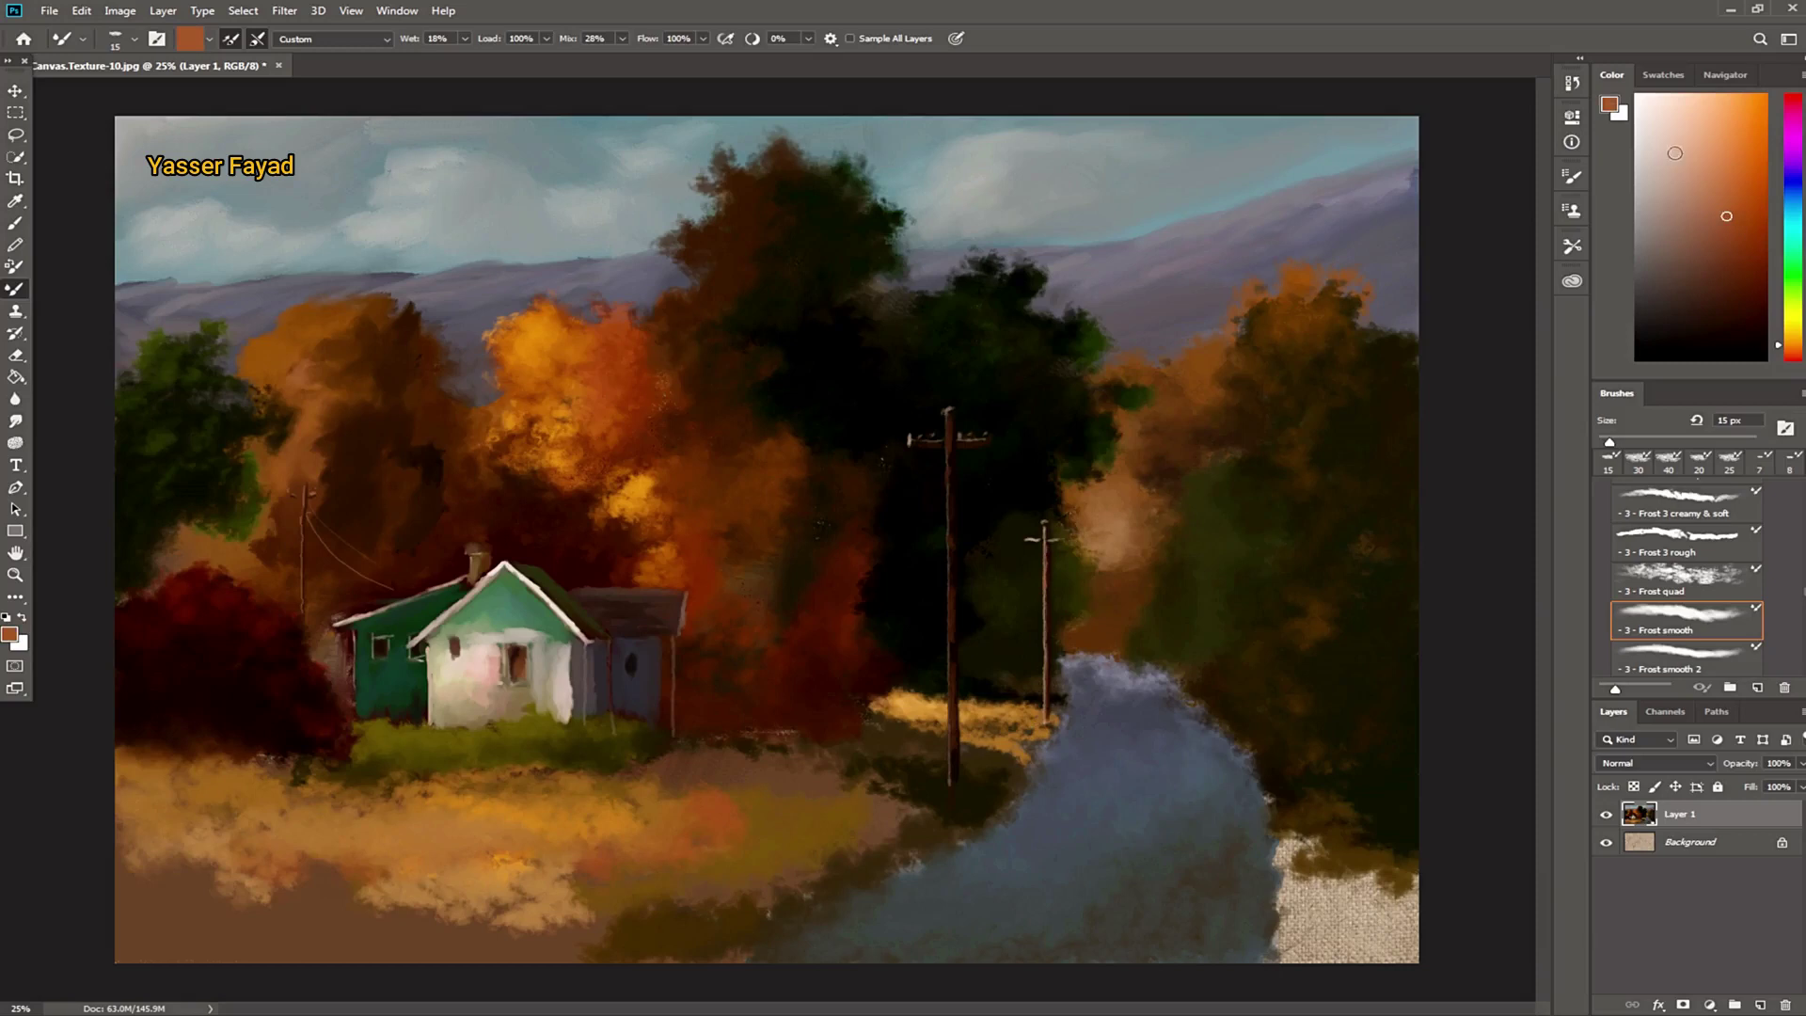
key("bracketleft")
key("bracketleft")
key("bracketleft")
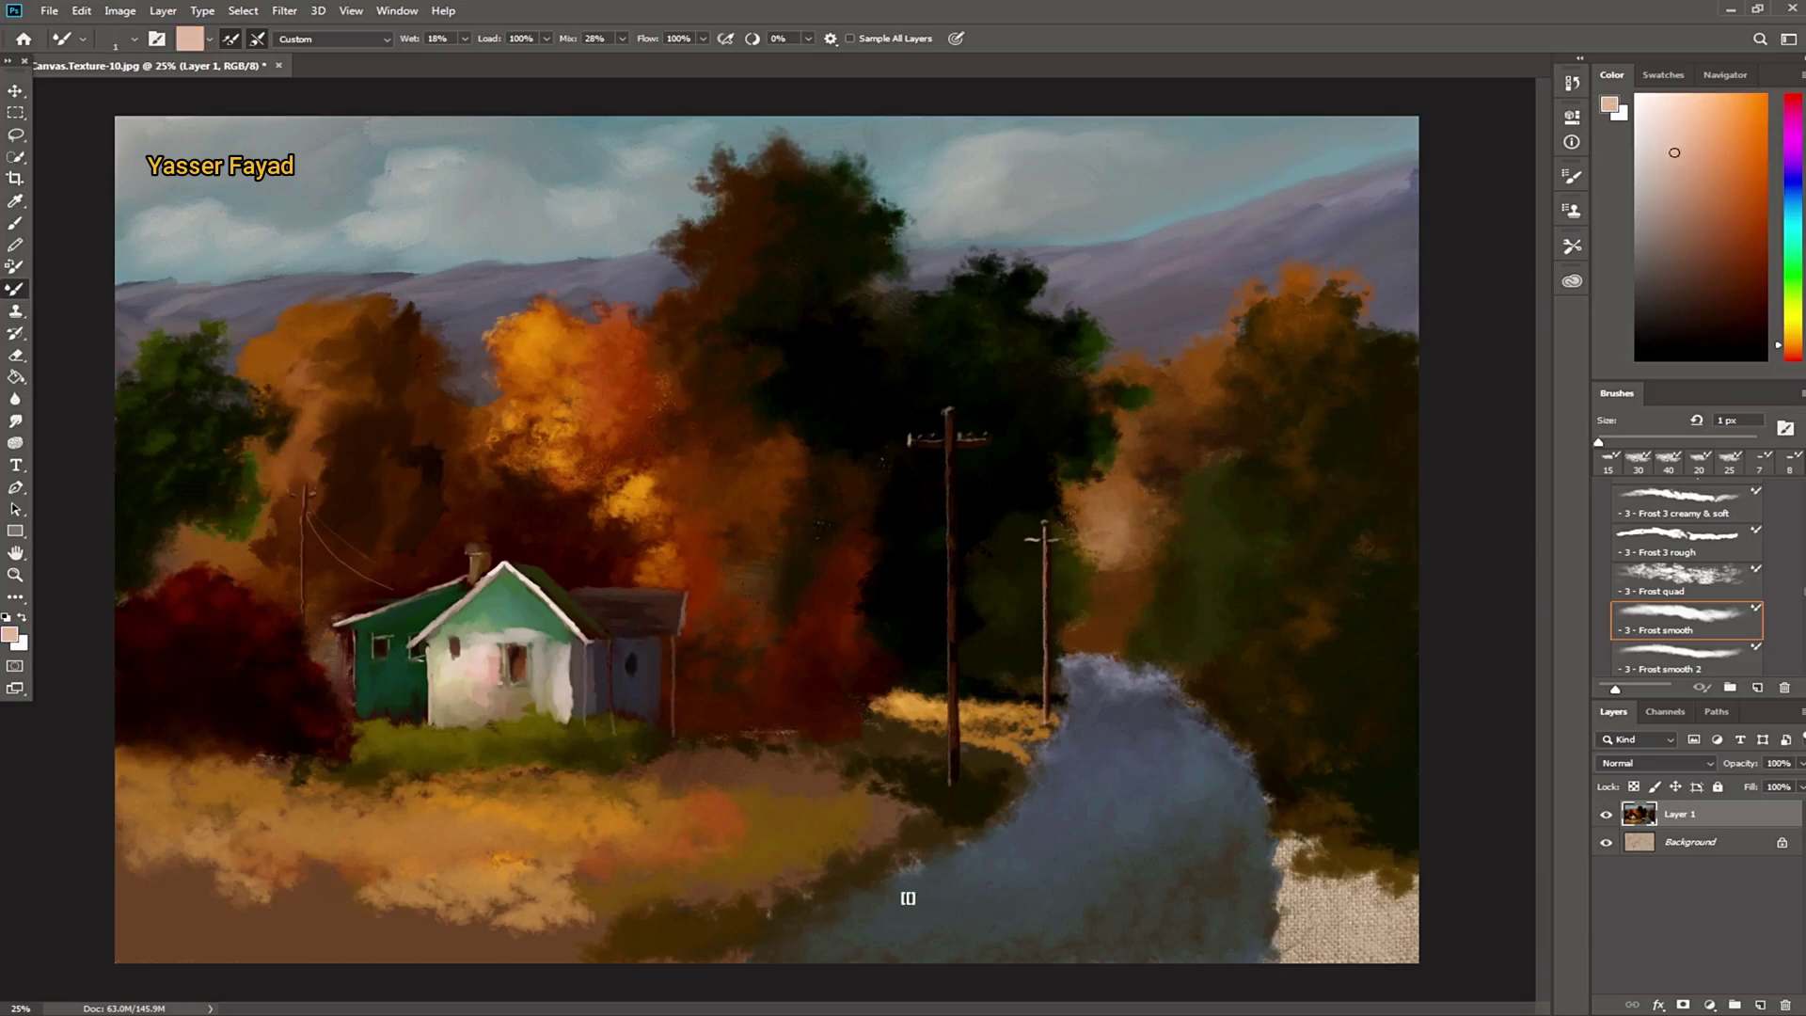
key("bracketright")
key("bracketright")
key("bracketright")
left_click(964, 490)
key("ctrl+z")
key("ctrl+shift+z")
Step: Set a 70 px brush, clean it, and turn off Load
key("bracketright")
key("bracketright")
key("bracketright")
key("bracketright")
key("bracketright")
key("bracketright")
key("bracketright")
key("bracketright")
left_click(230, 38)
left_click(904, 868)
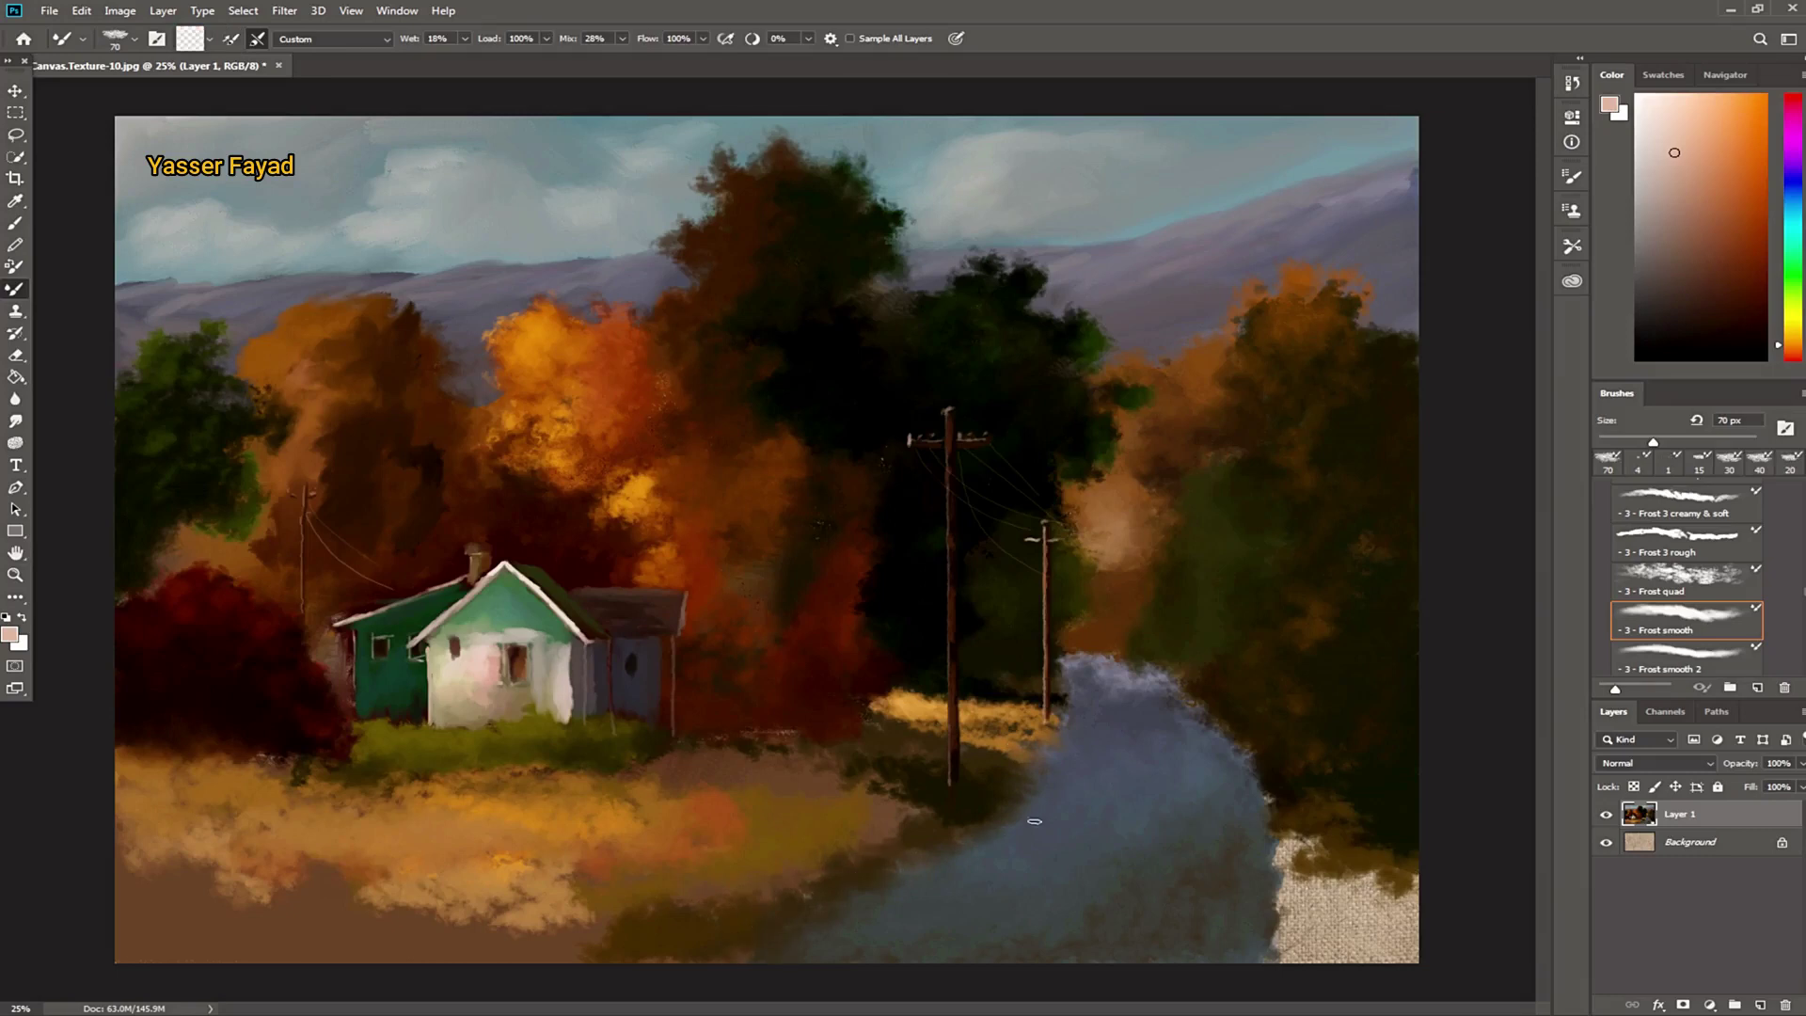
Step: Narrow the road's far edge and cover the lower-right bare patch at 250 px
left_click_drag(1214, 711, 1067, 656)
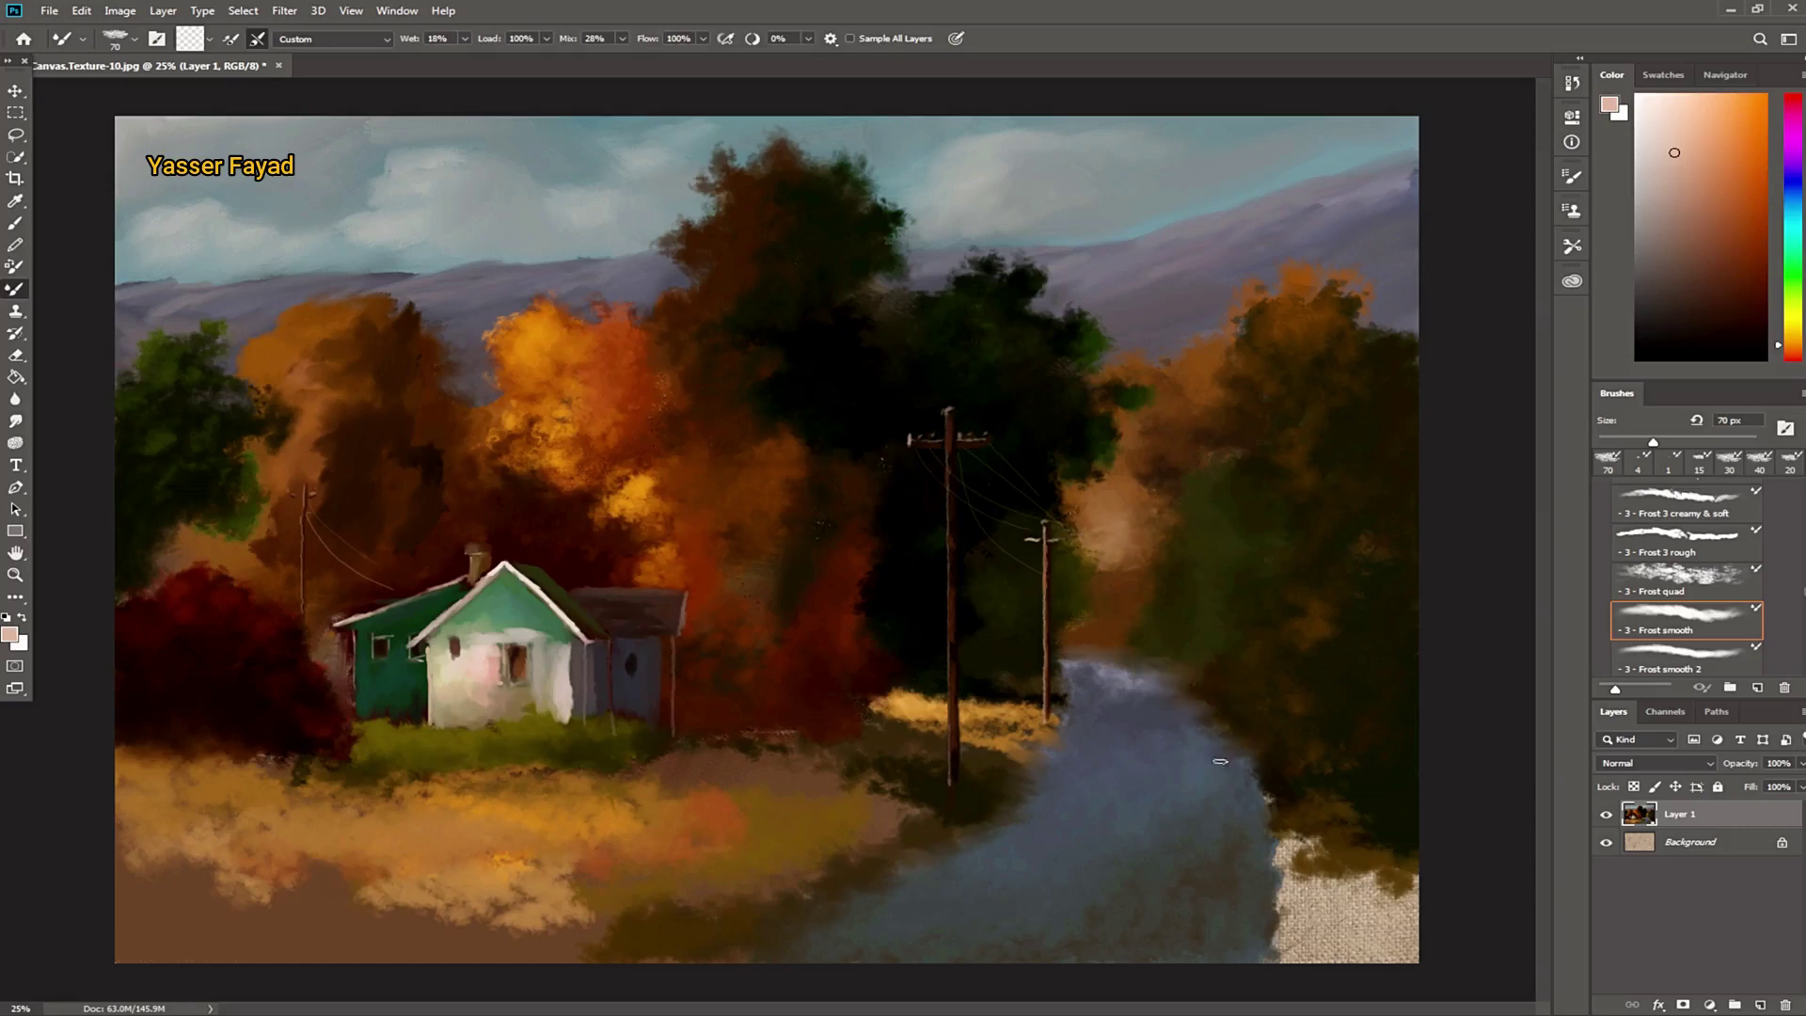
left_click_drag(1260, 827, 1336, 860)
key("bracketright")
key("bracketright")
key("bracketright")
mouse_move(1375, 814)
left_mouse_down()
mouse_move(1298, 911)
mouse_move(1364, 909)
mouse_move(1396, 936)
left_mouse_up()
mouse_move(1279, 948)
left_mouse_down()
mouse_move(1411, 952)
mouse_move(1401, 903)
mouse_move(1370, 948)
mouse_move(1265, 950)
left_mouse_up()
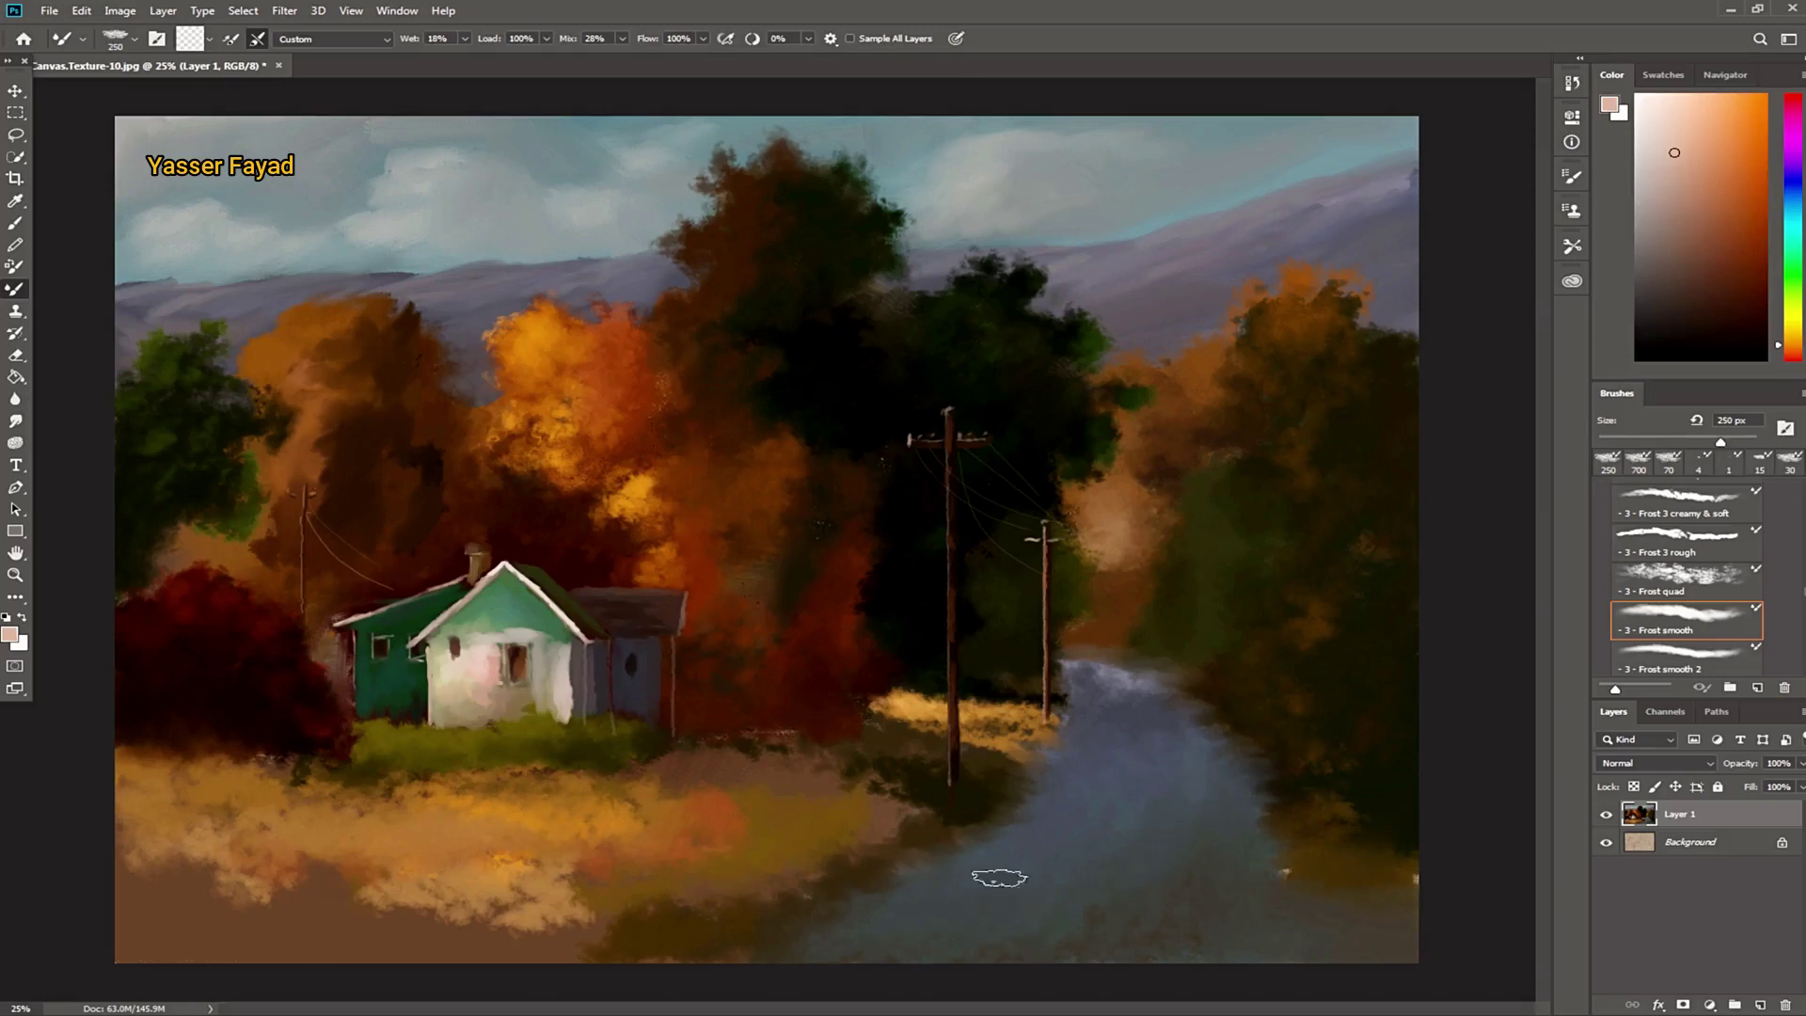
Step: Blend the road's far end, then load dark maroon-brown at 100 px with Wet 0%
mouse_move(1089, 661)
left_mouse_down()
mouse_move(1117, 677)
mouse_move(1089, 674)
left_mouse_up()
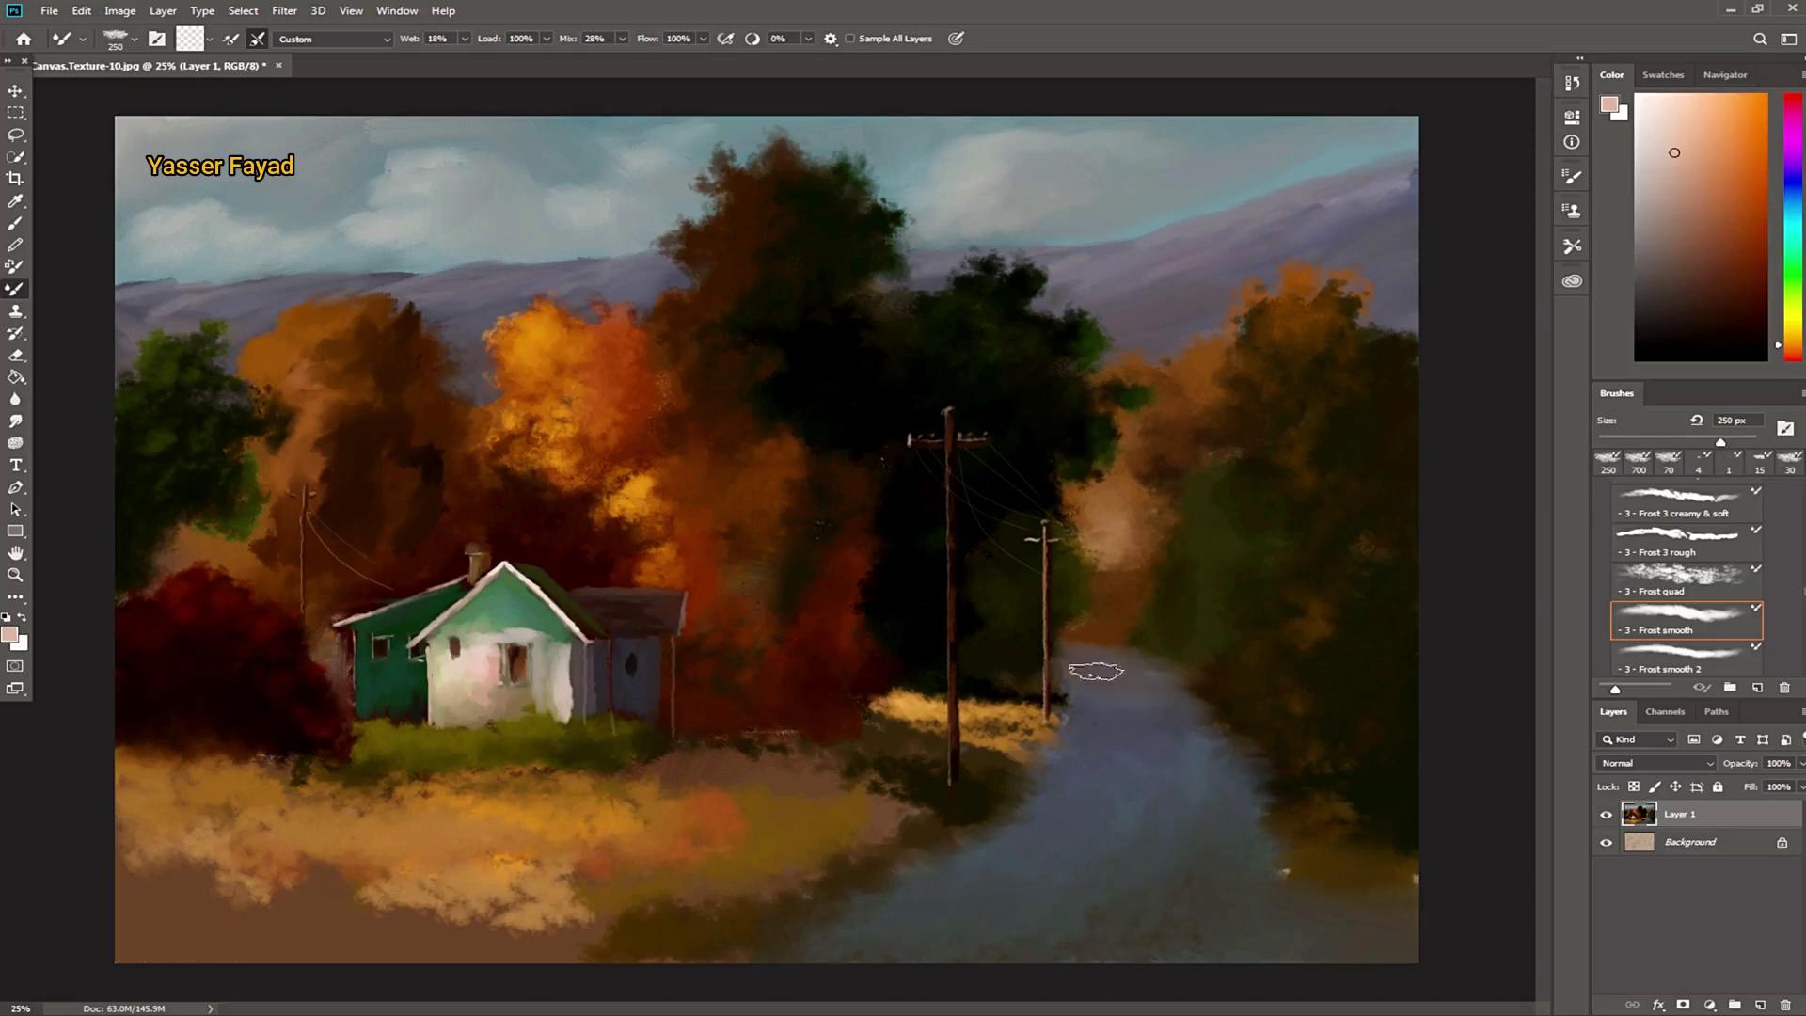
key("bracketleft")
key("bracketleft")
key("bracketleft")
key("bracketleft")
key("bracketleft")
key("bracketleft")
left_click(401, 798, "alt")
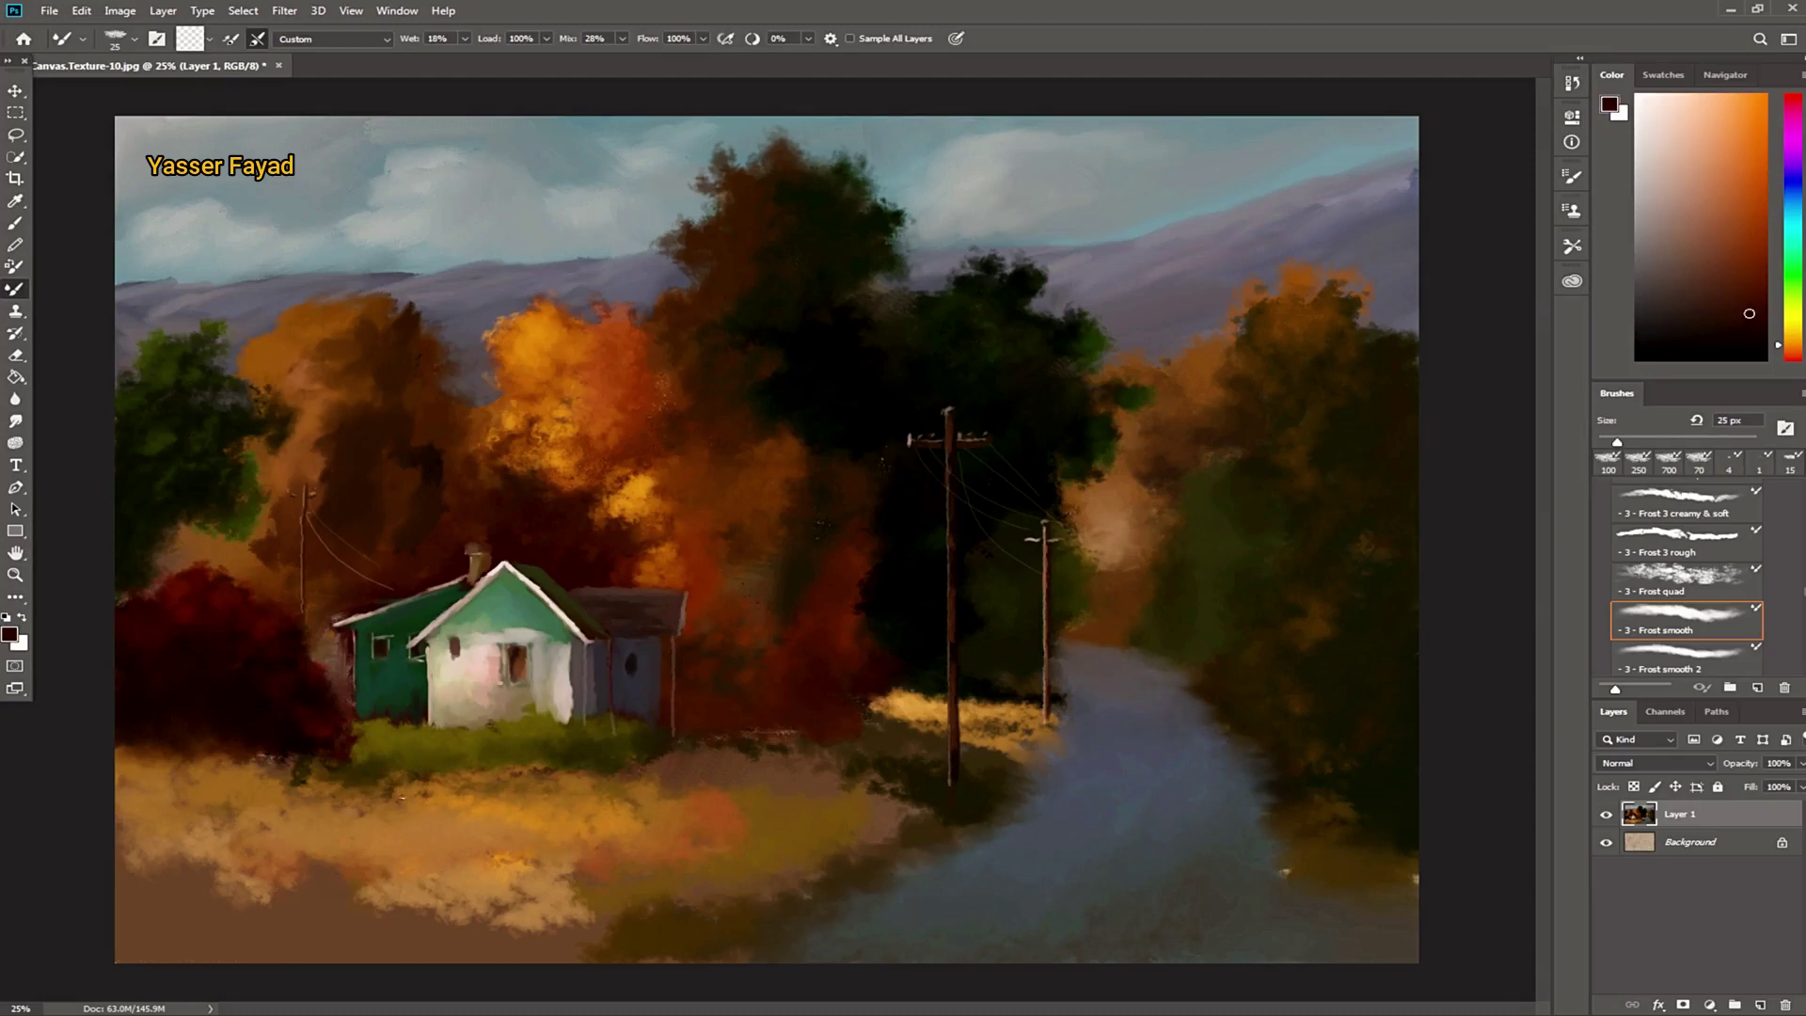
left_click_drag(410, 45, 375, 52)
Step: Paint a dark maroon fence post below the house and highlight it pink at 10 px
left_click(1740, 332)
left_click(226, 41)
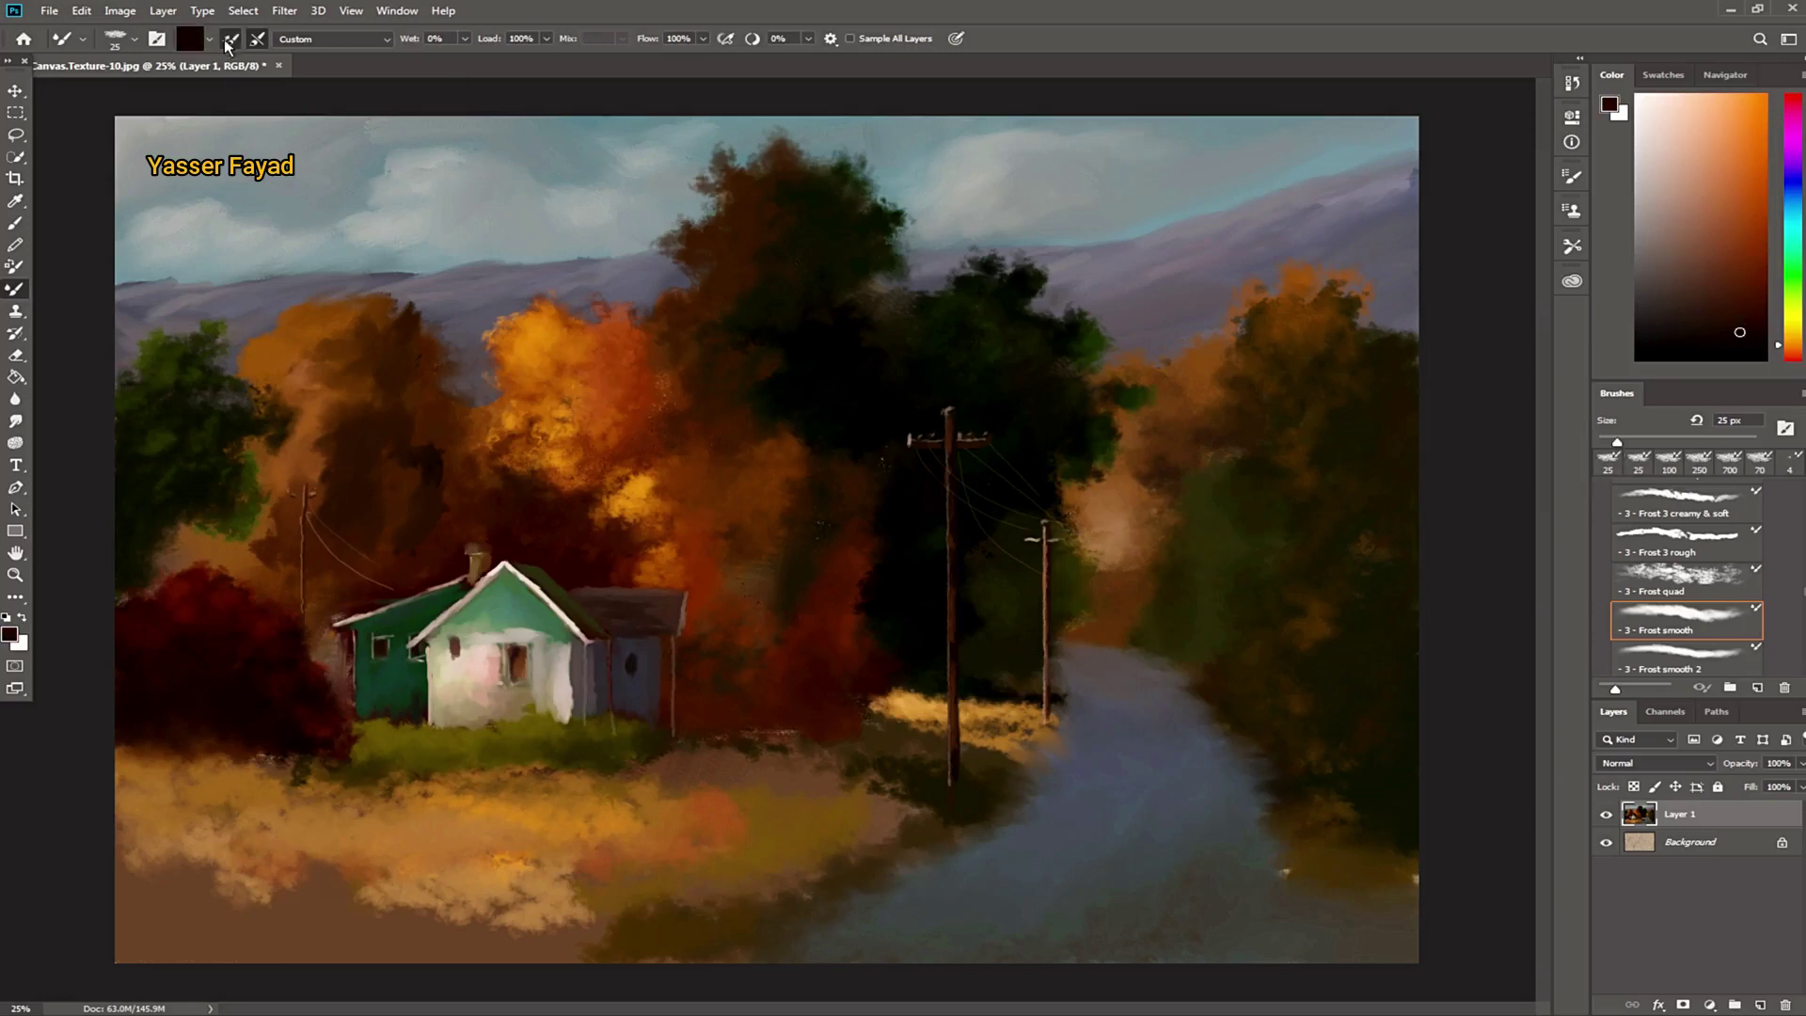
left_click_drag(405, 732, 407, 797)
left_click(1740, 291)
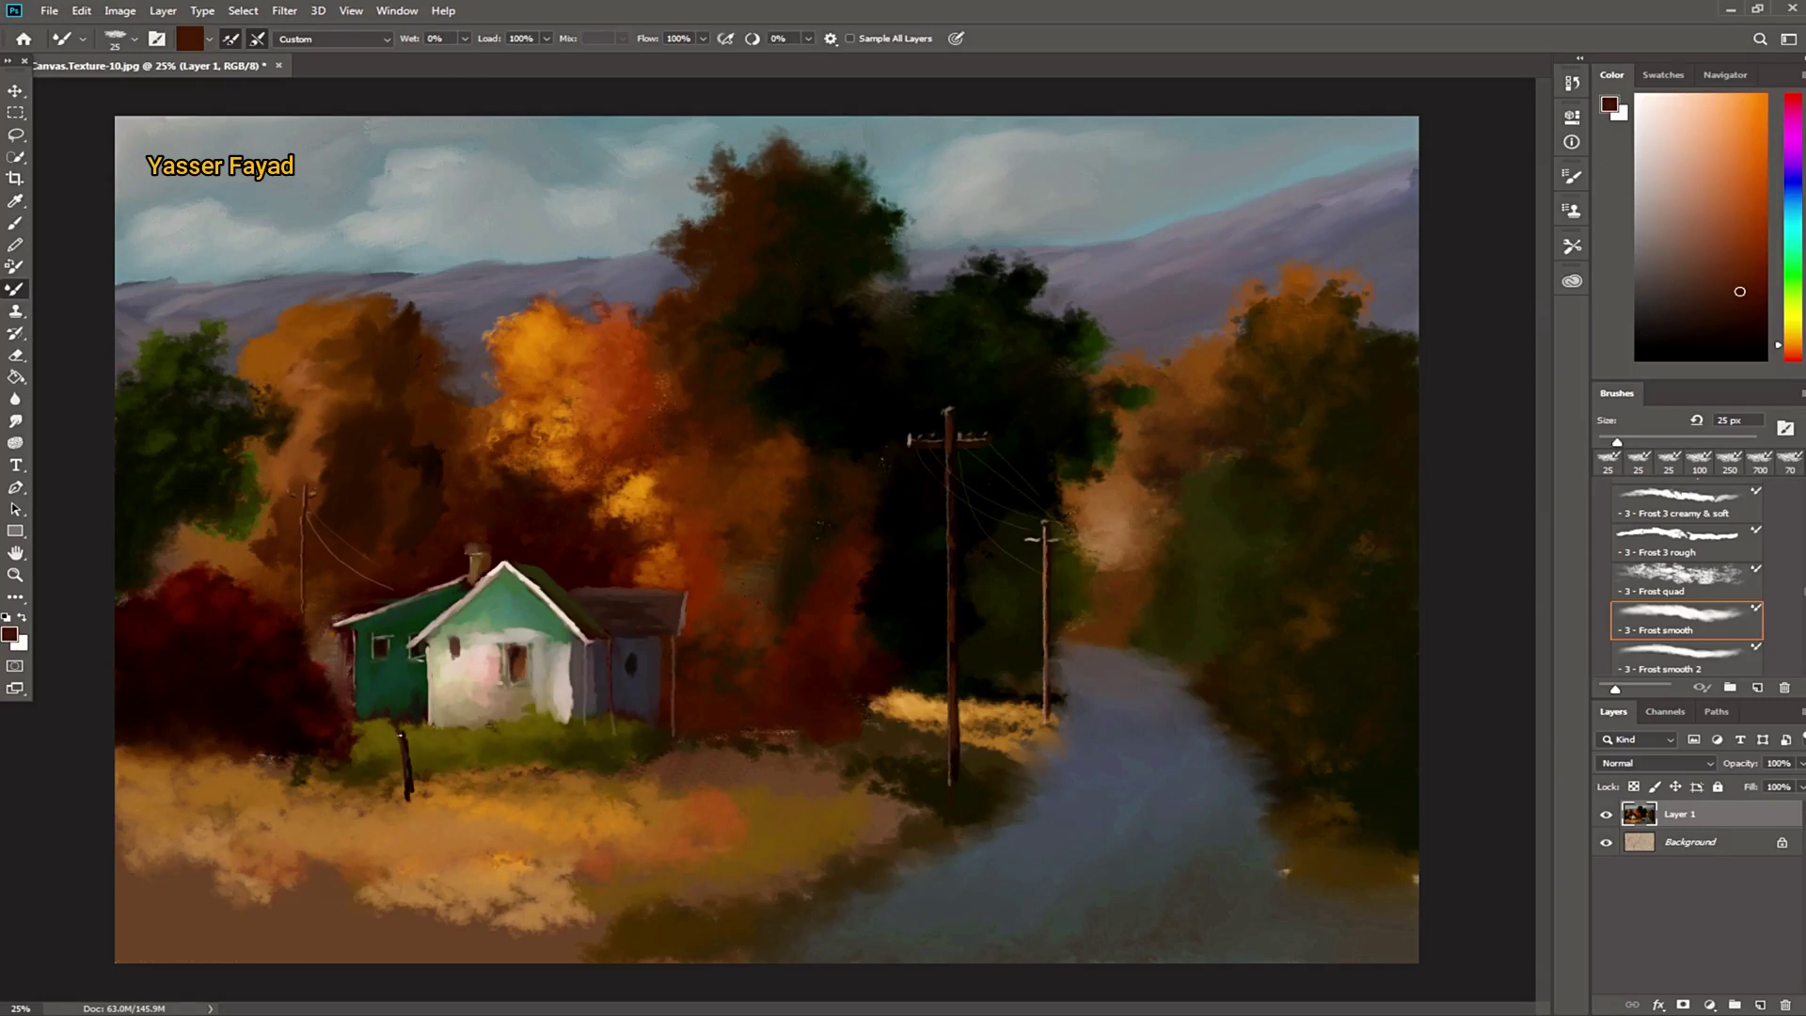
left_click(1658, 211)
key("bracketleft")
key("bracketleft")
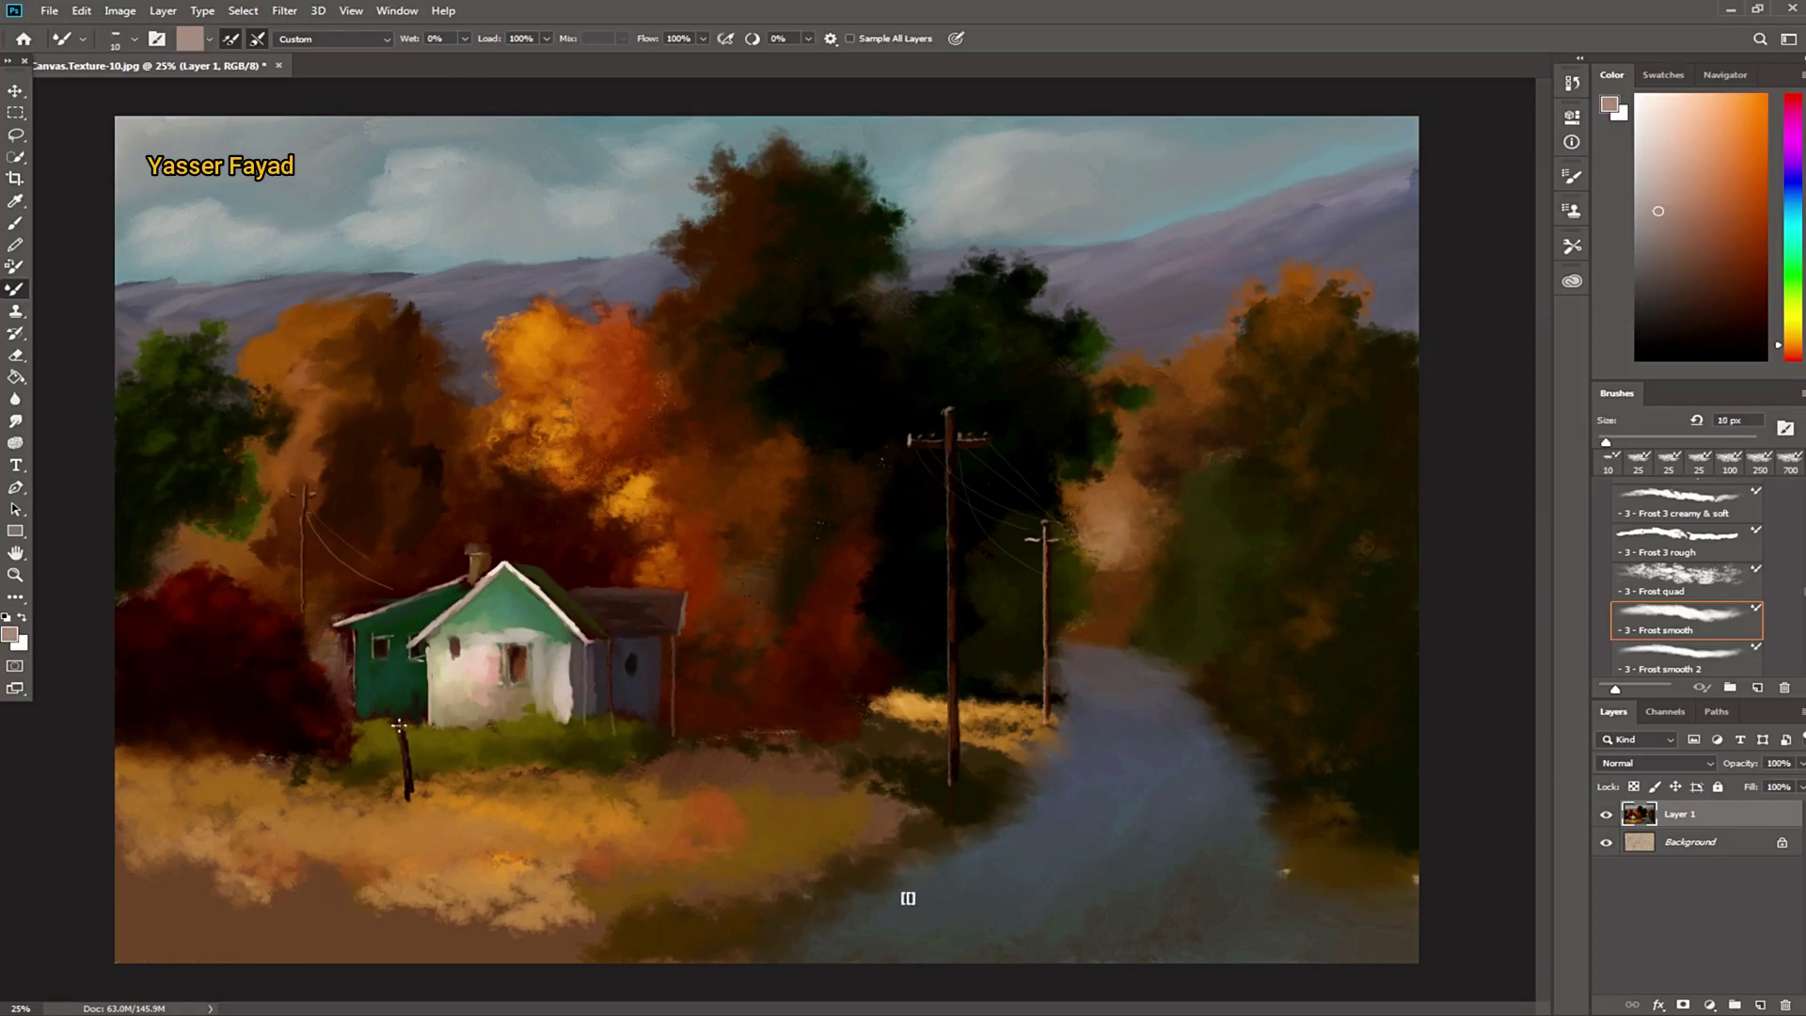
left_click(1680, 222)
mouse_move(399, 745)
left_mouse_down()
mouse_move(405, 779)
mouse_move(402, 762)
left_mouse_up()
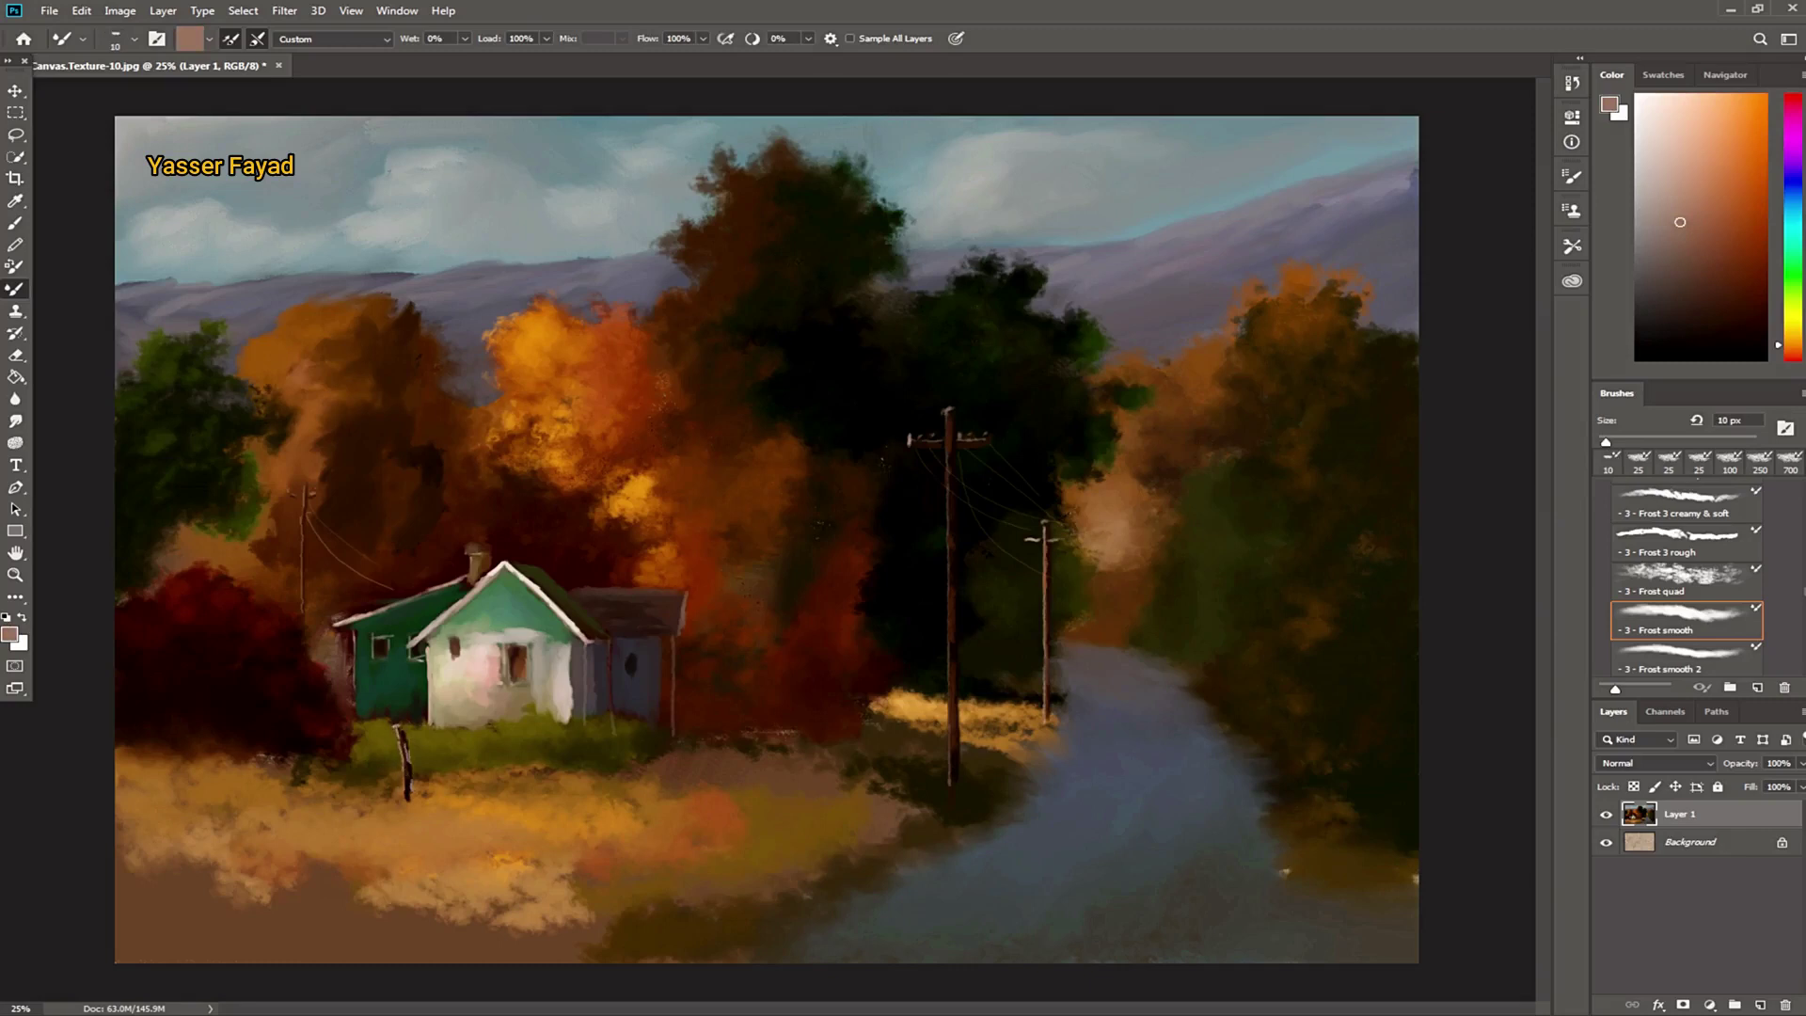
Step: Darken the first post with dark brown, then paint a 30 px post under the red bush
key("bracketright")
left_click(908, 898, "alt")
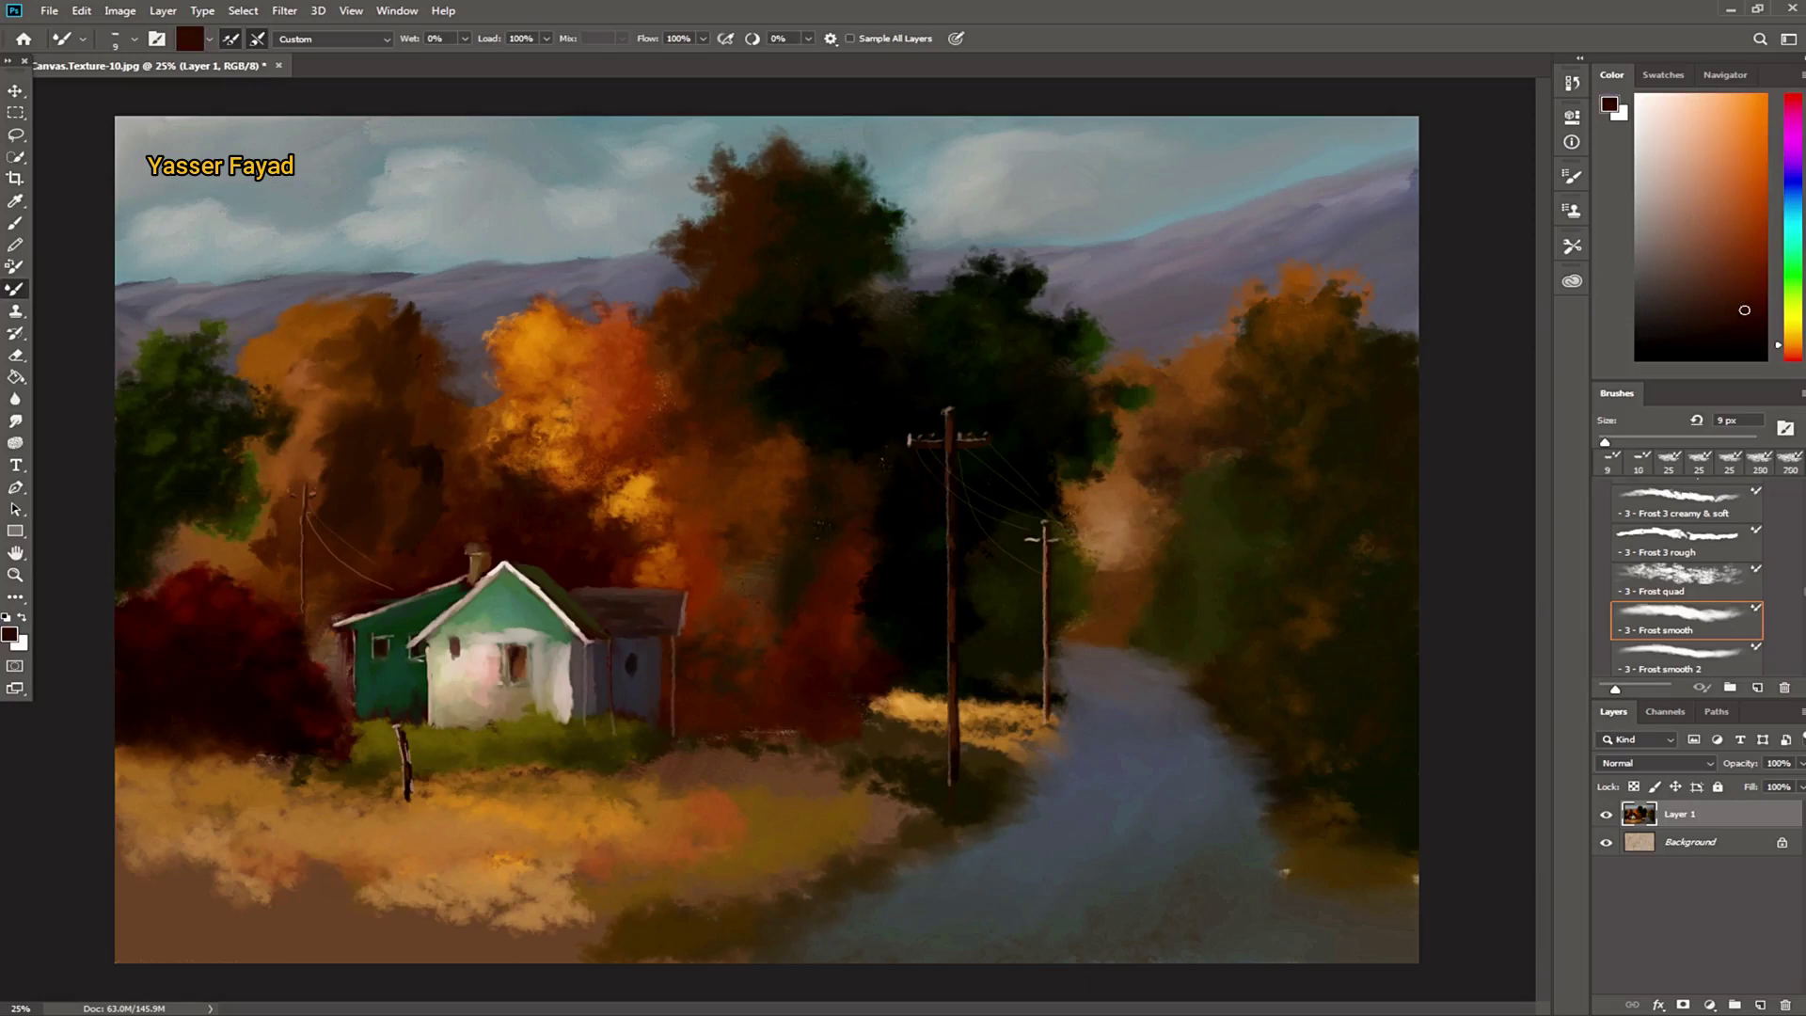
mouse_move(399, 739)
left_mouse_down()
mouse_move(405, 762)
mouse_move(463, 788)
mouse_move(540, 775)
left_mouse_up()
key("bracketright")
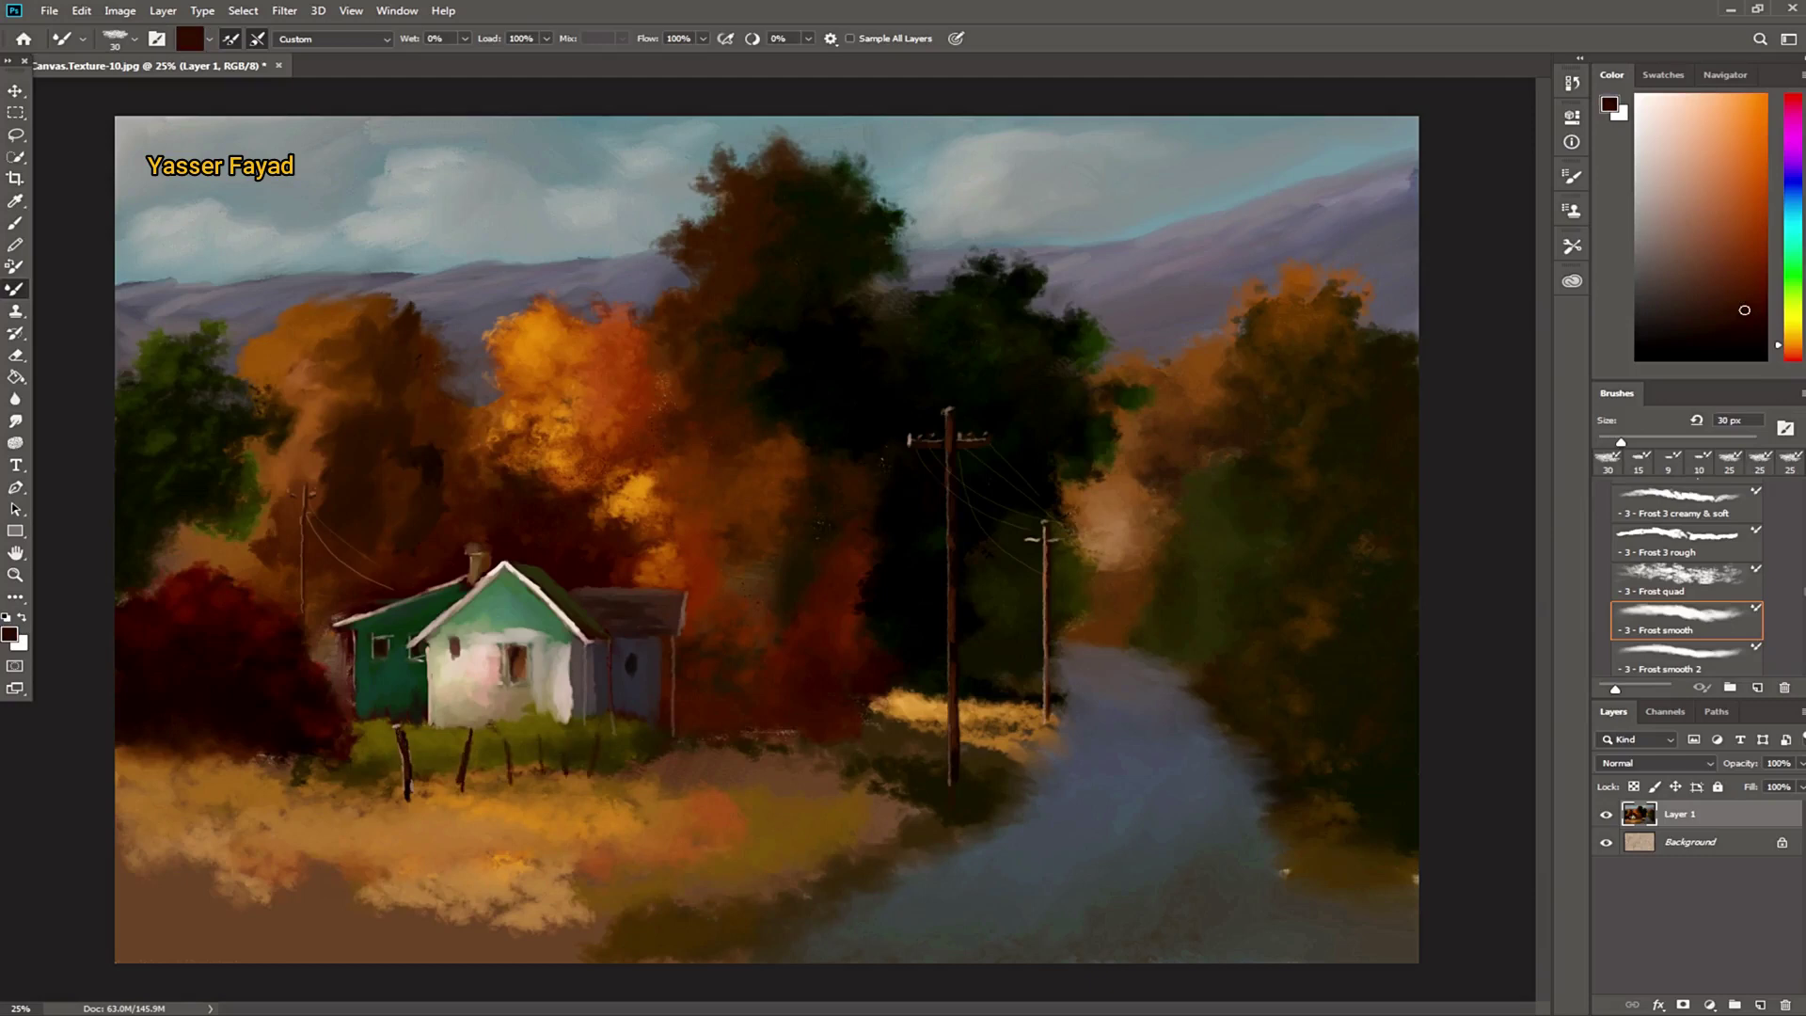
left_click_drag(236, 698, 241, 800)
left_click_drag(237, 699, 239, 777)
Step: Highlight the left fence post in light brown at 10 px and darken its top
left_click(1746, 336)
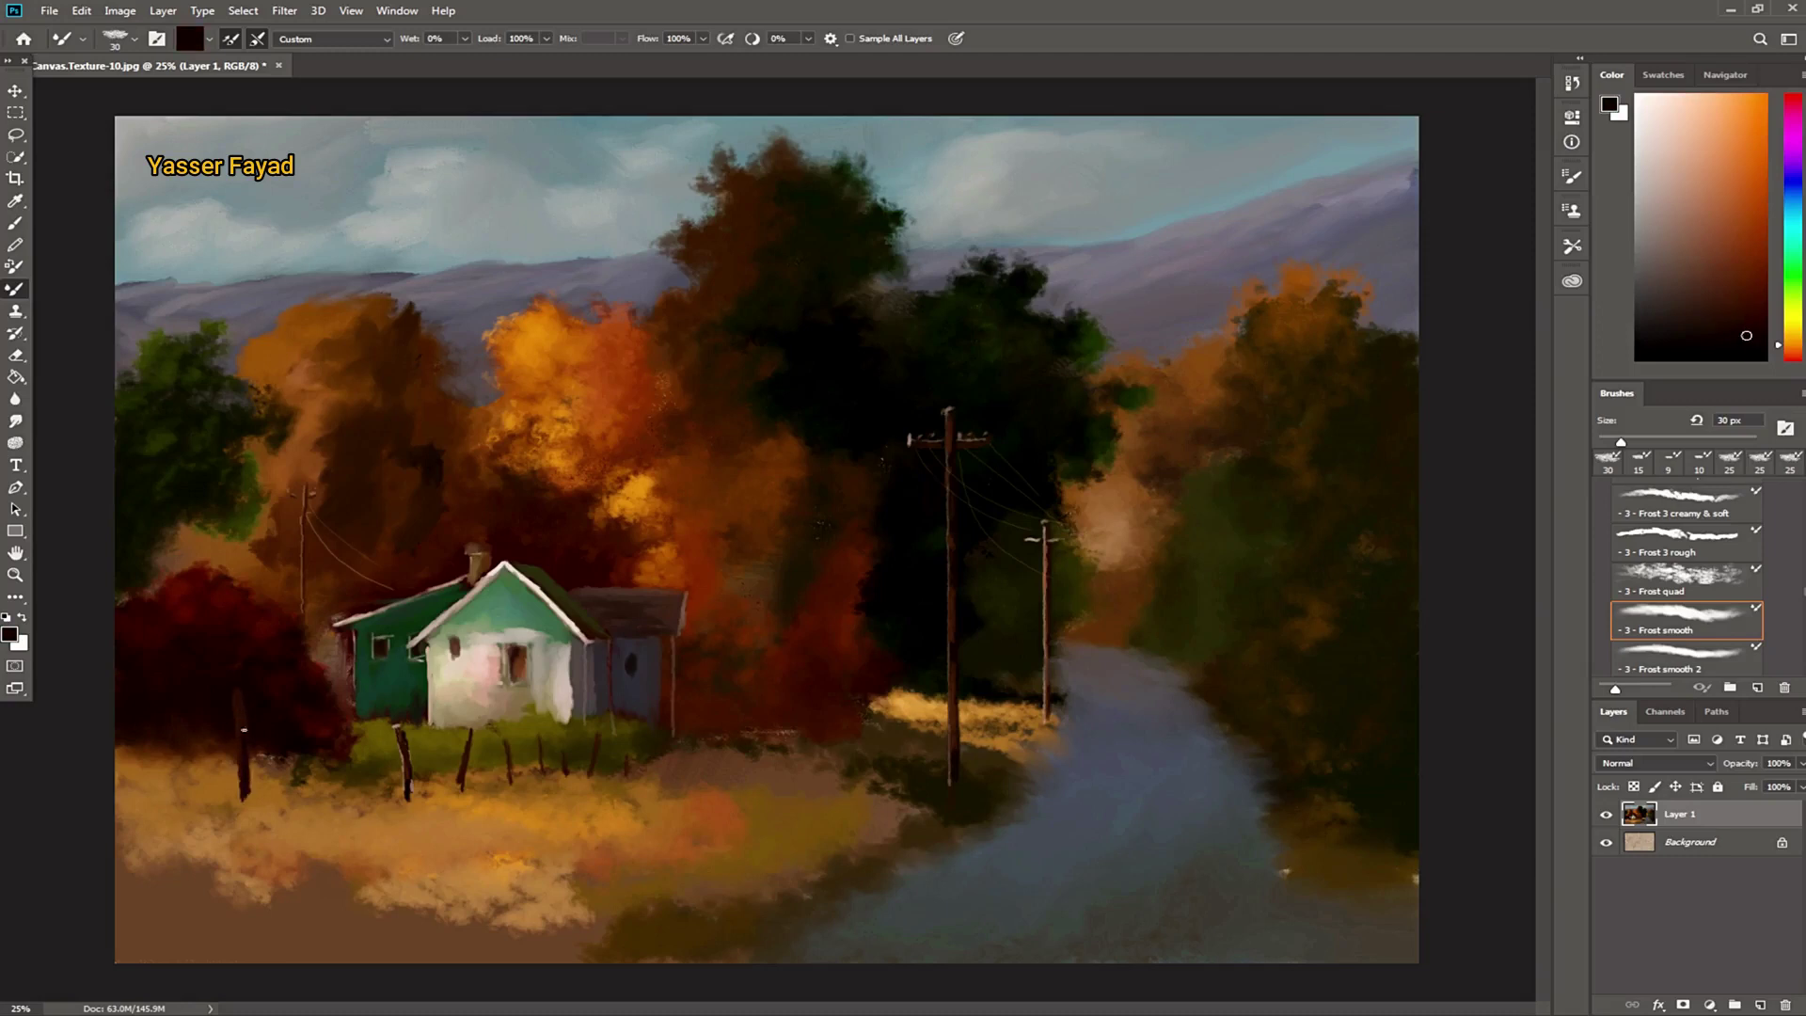
left_click(1697, 226)
key("bracketleft")
key("bracketleft")
left_click_drag(236, 687, 237, 783)
left_click_drag(239, 682, 240, 706)
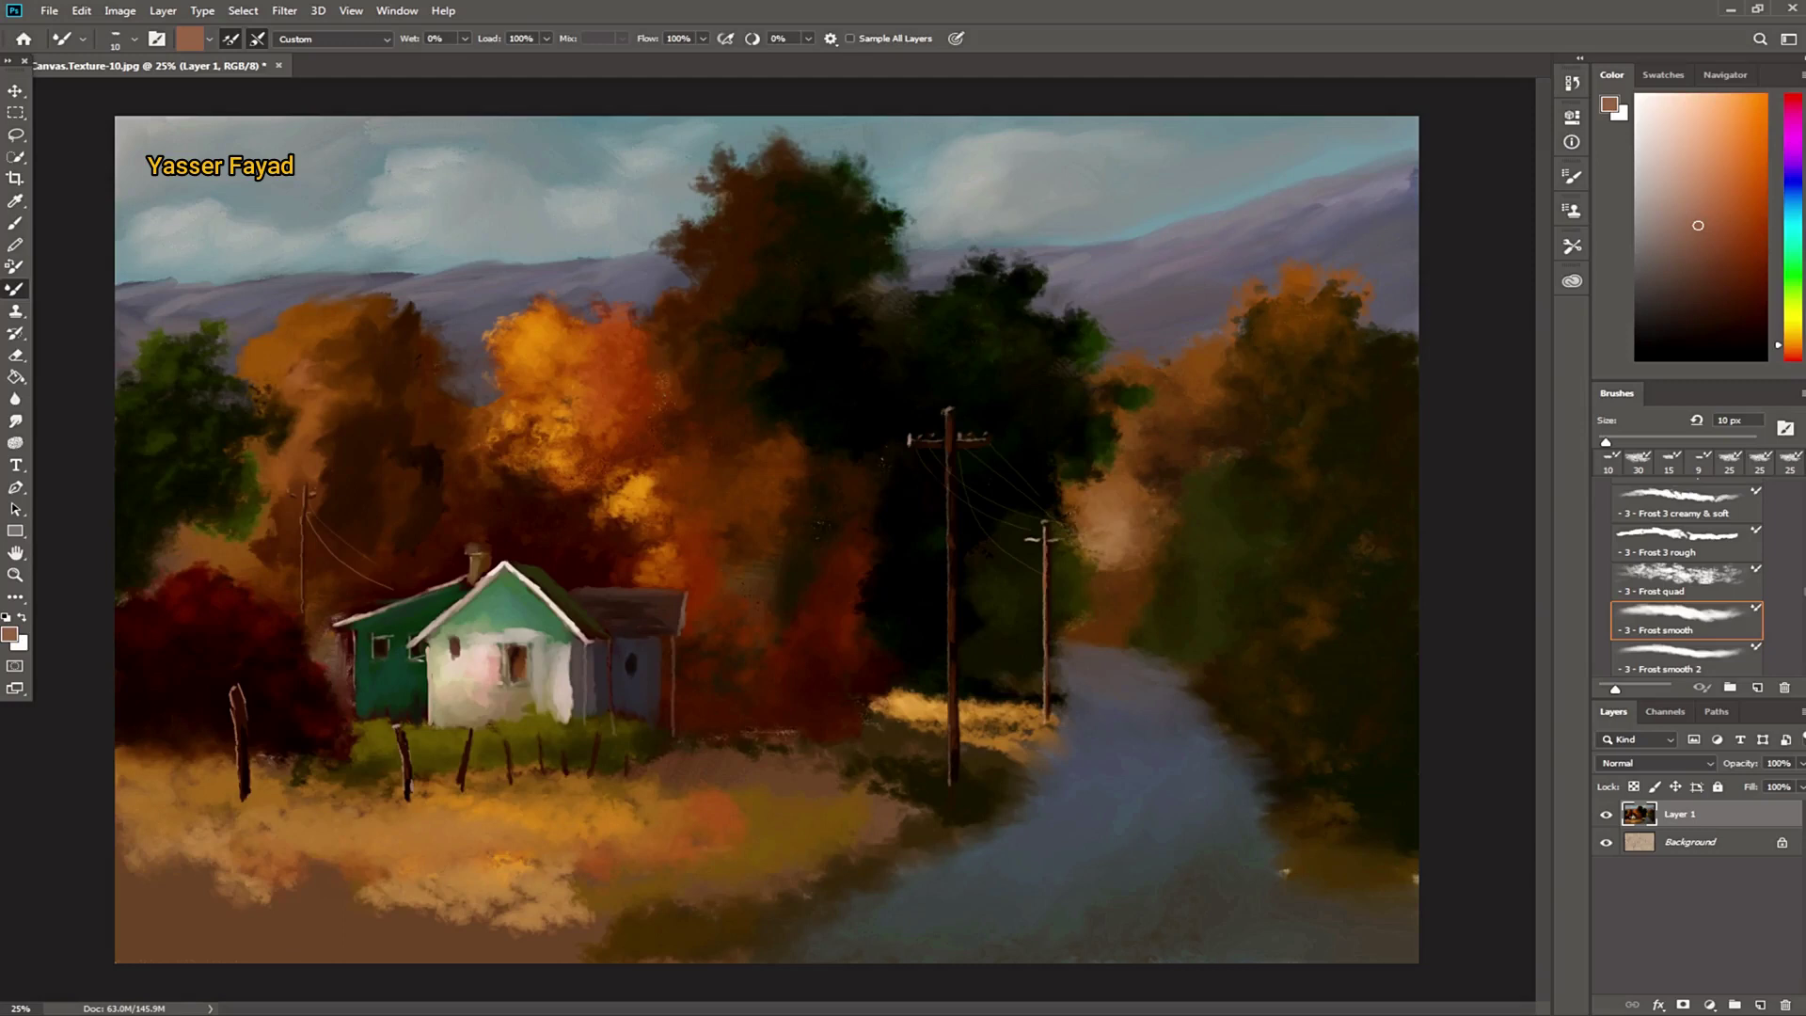
Step: Lengthen the middle and rightmost posts upward in pinkish tan, undoing a stray dark dab
left_click_drag(504, 730, 506, 765)
left_click(1669, 200)
left_click_drag(594, 729, 626, 762)
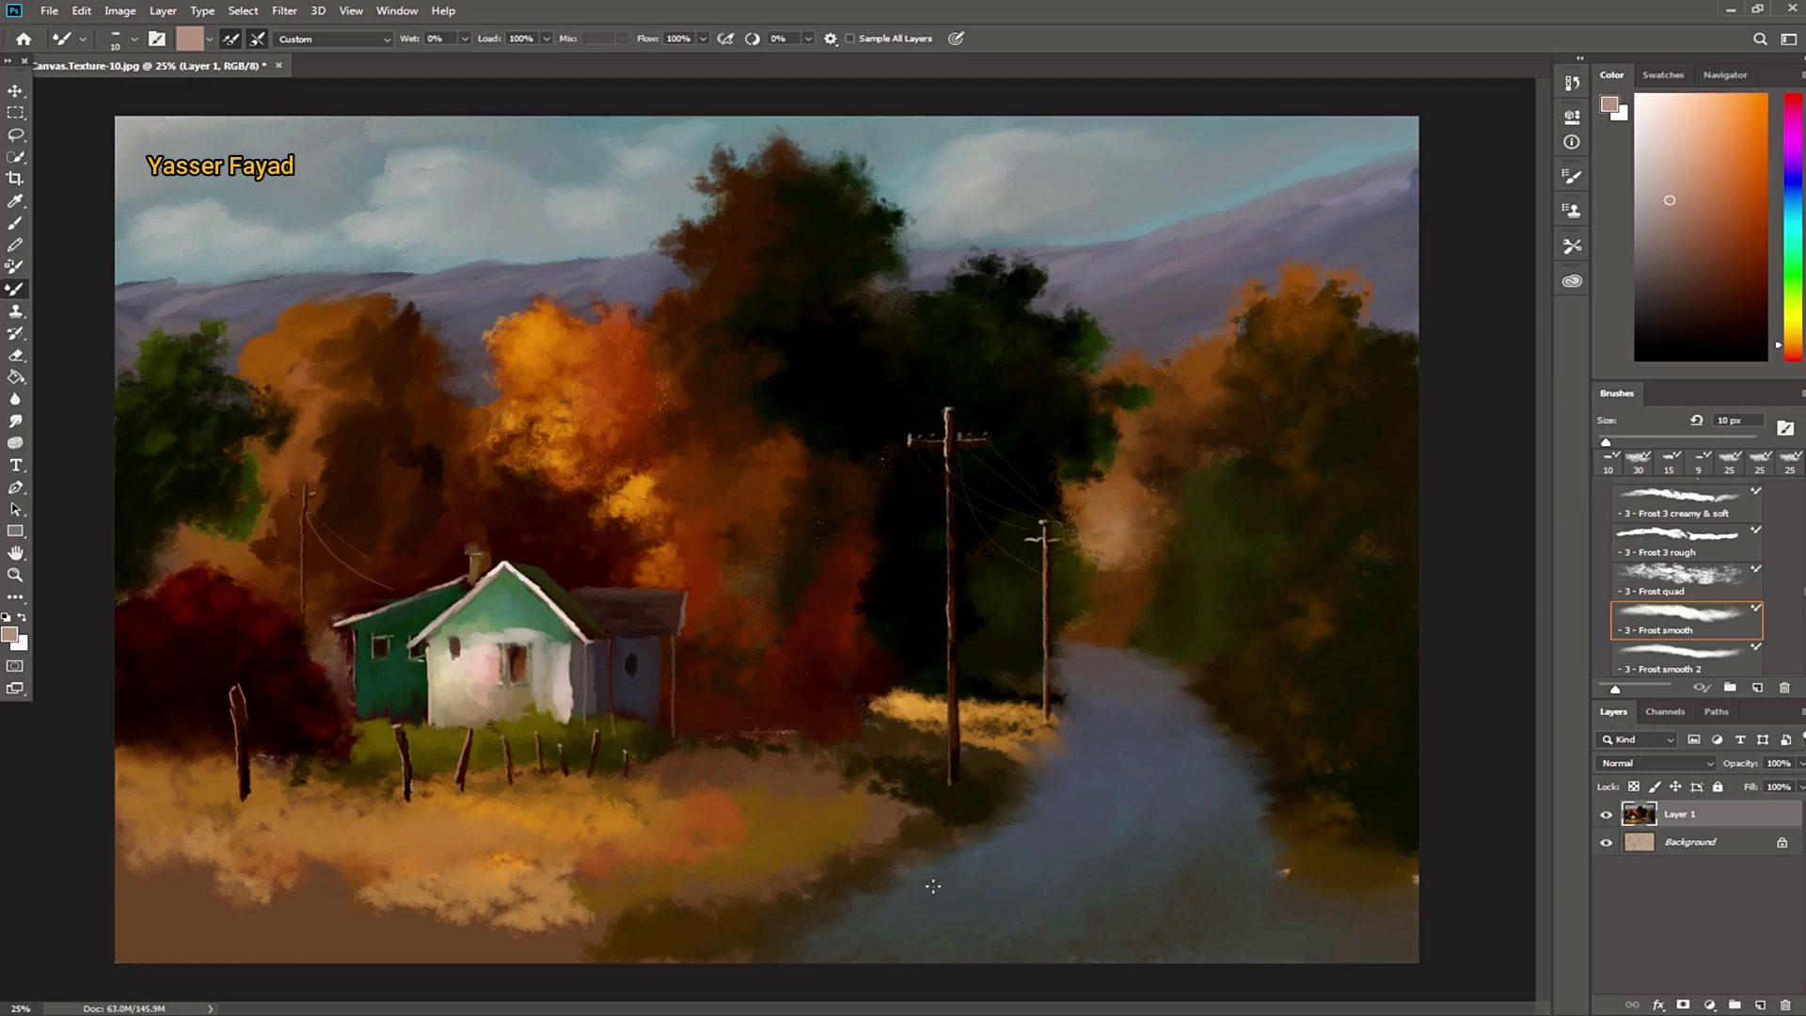
left_click(720, 927, "alt")
mouse_move(726, 905)
left_mouse_down()
mouse_move(711, 931)
mouse_move(766, 917)
mouse_move(694, 936)
left_mouse_up()
key("bracketright")
key("bracketright")
key("bracketright")
key("ctrl+z")
Step: Raise wetness and darken the field's bottom edge and both road edges
left_click_drag(406, 40, 441, 45)
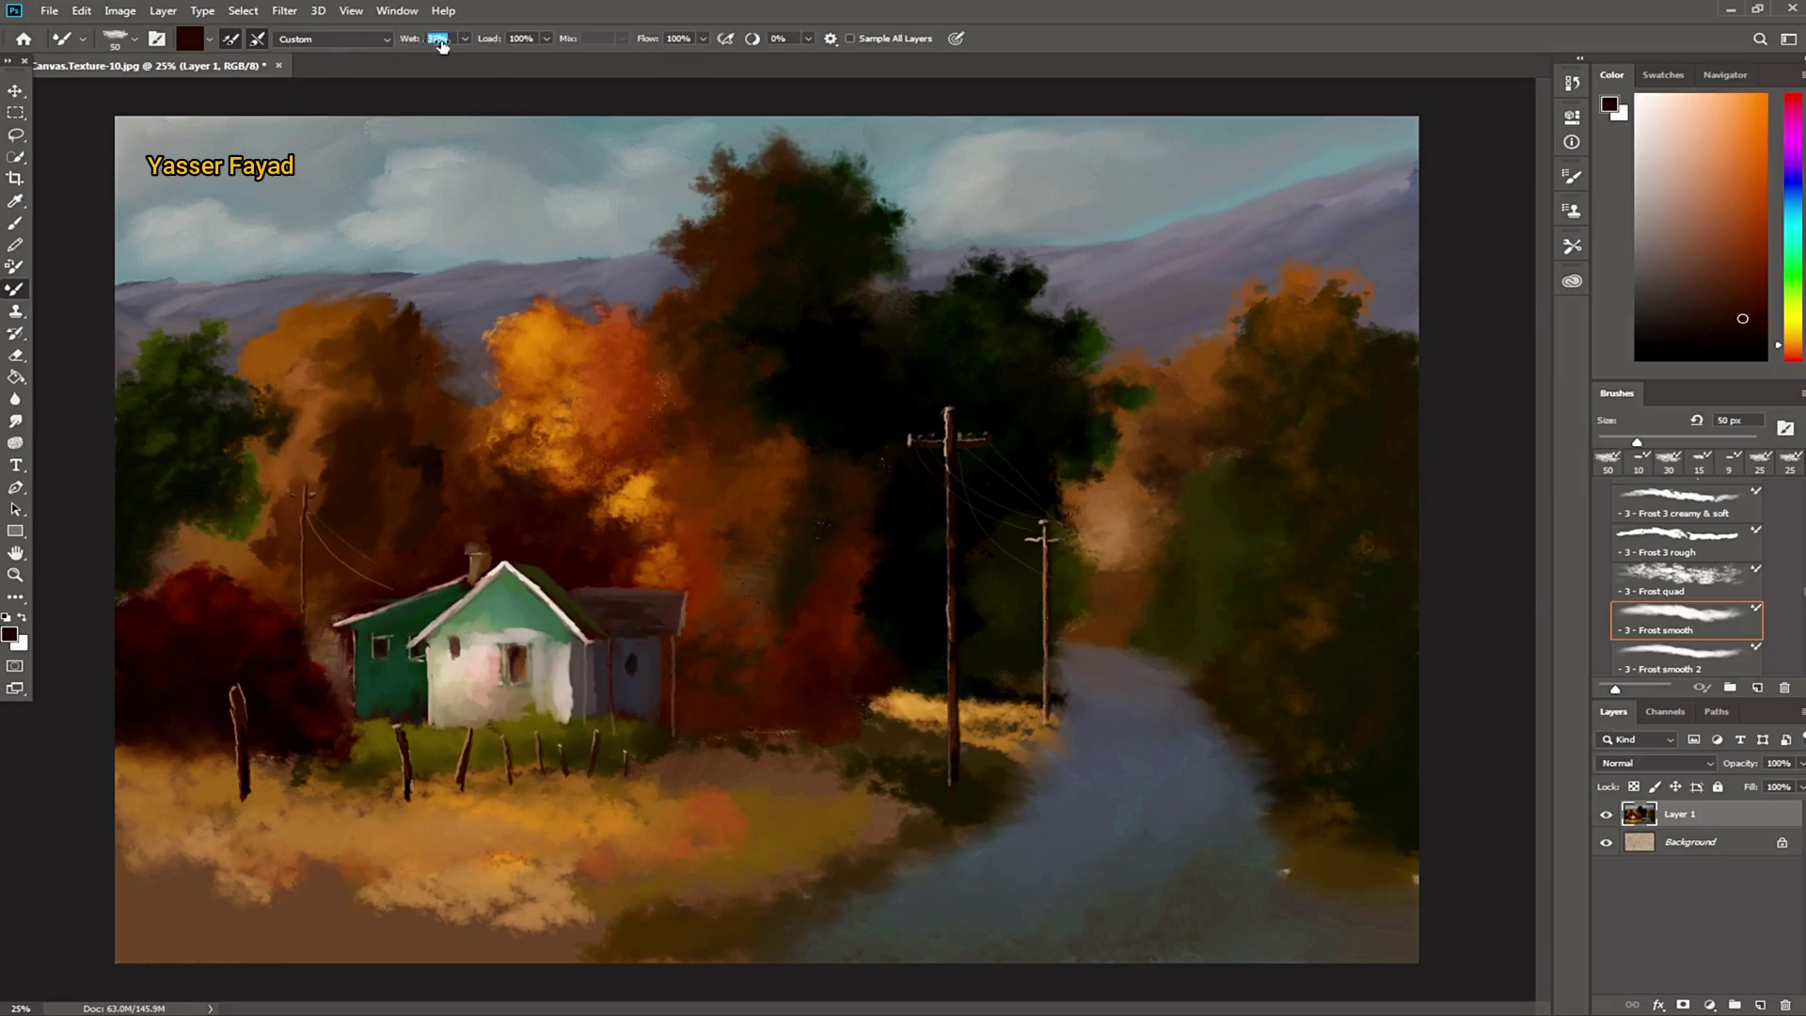
mouse_move(762, 931)
left_mouse_down()
mouse_move(613, 927)
mouse_move(790, 910)
mouse_move(743, 955)
left_mouse_up()
mouse_move(832, 877)
left_mouse_down()
mouse_move(801, 895)
mouse_move(823, 875)
mouse_move(888, 879)
left_mouse_up()
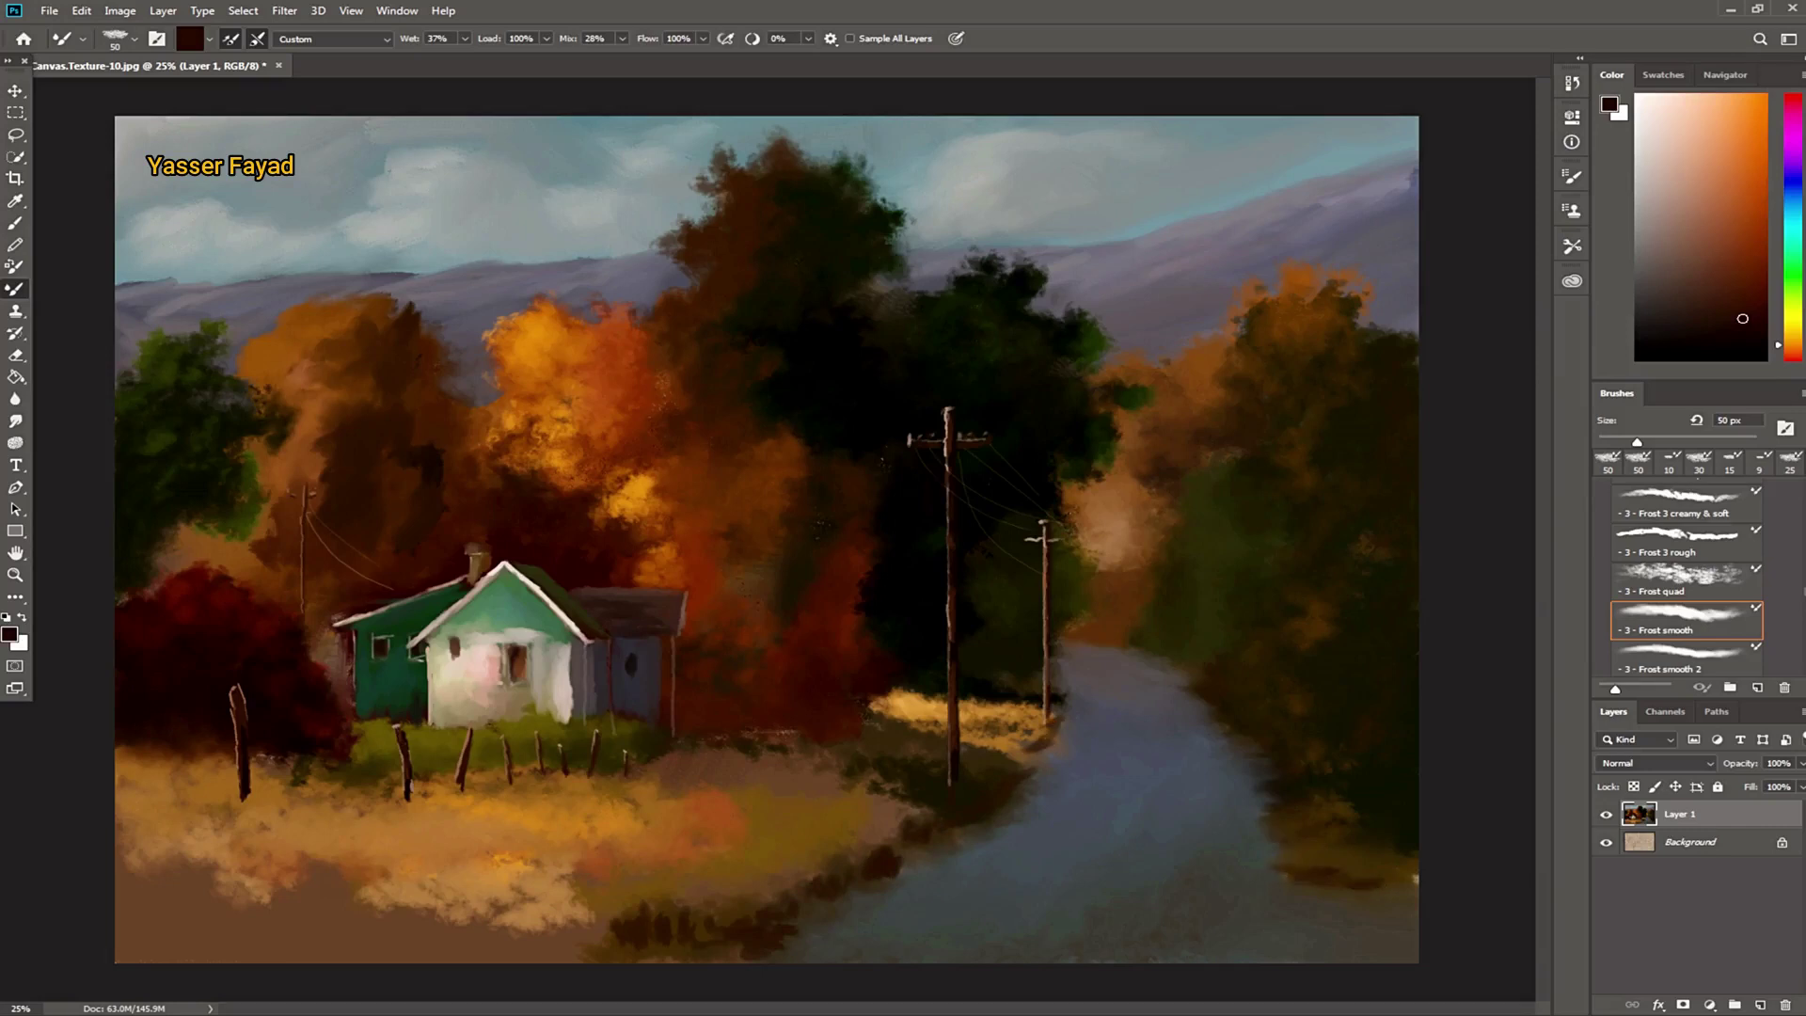
left_click_drag(1265, 807, 1276, 778)
Step: Try an olive-green road stroke at 125 px and 100% wetness, then undo it
left_click_drag(1784, 345, 1784, 306)
left_click_drag(1688, 232, 1691, 204)
mouse_move(999, 924)
left_mouse_down()
mouse_move(903, 931)
mouse_move(952, 917)
left_mouse_up()
key("bracketright")
key("bracketright")
key("bracketright")
left_click_drag(410, 40, 520, 39)
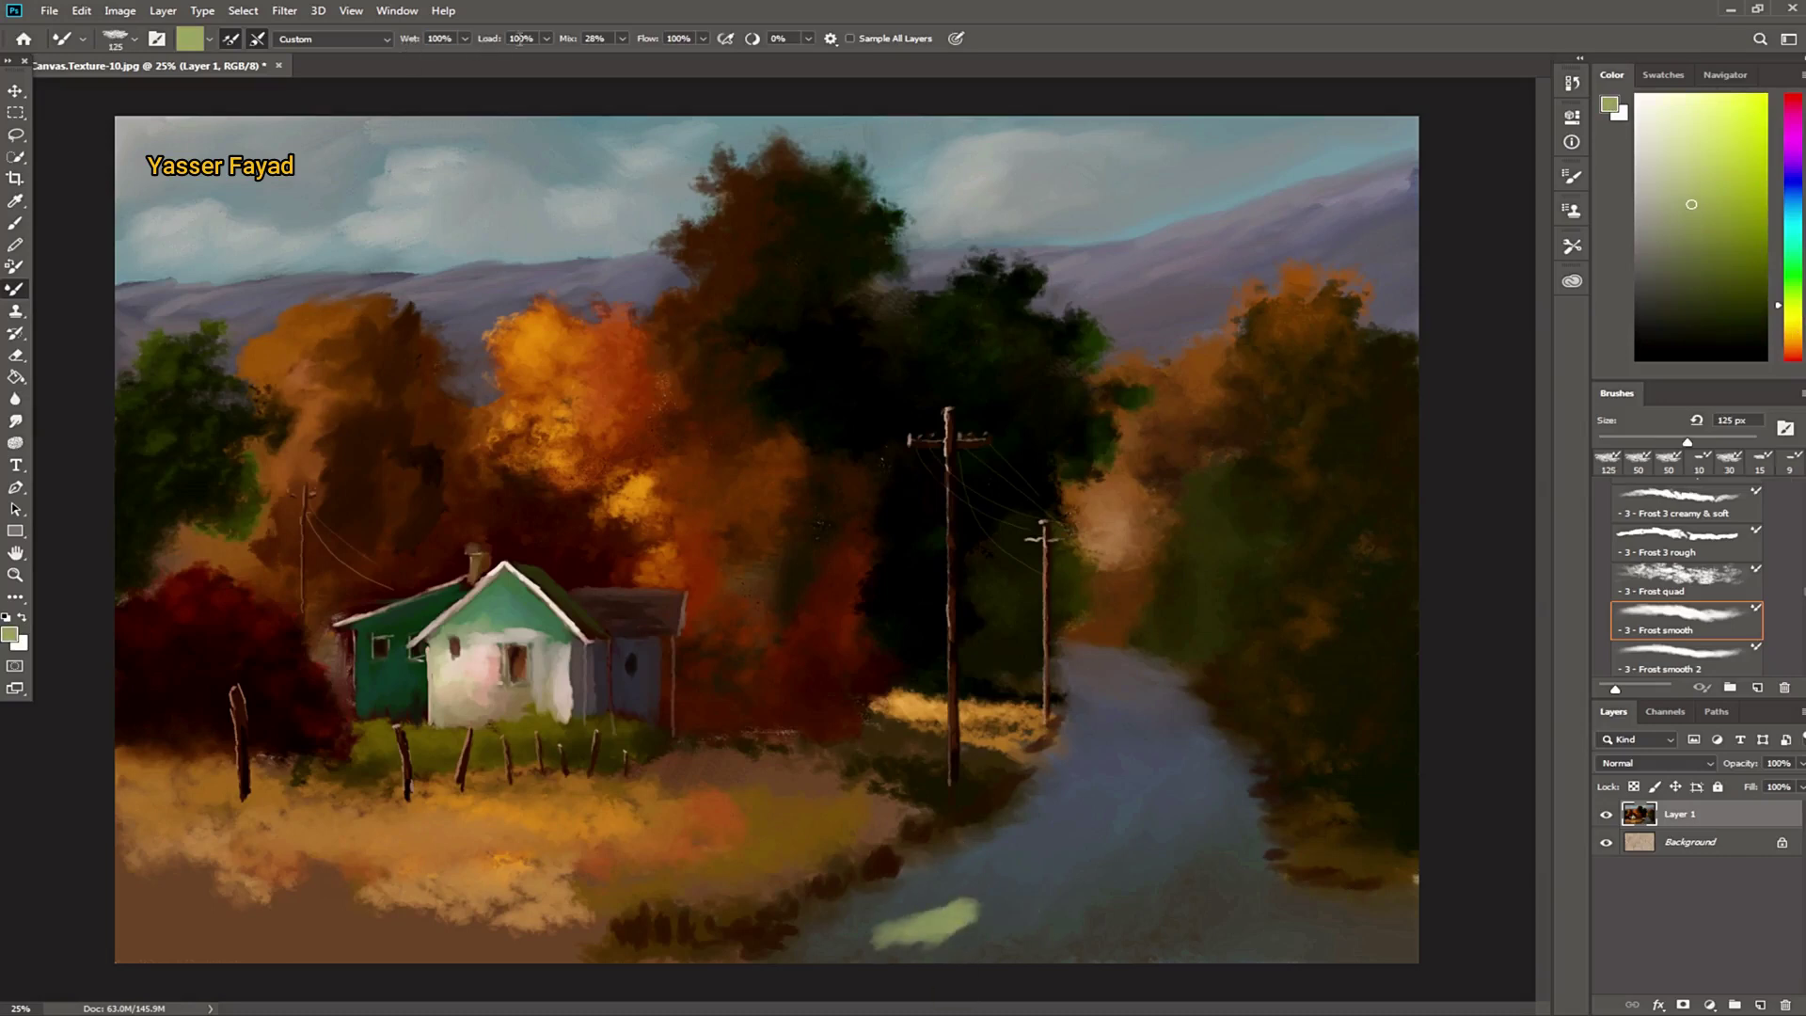
key("ctrl+z")
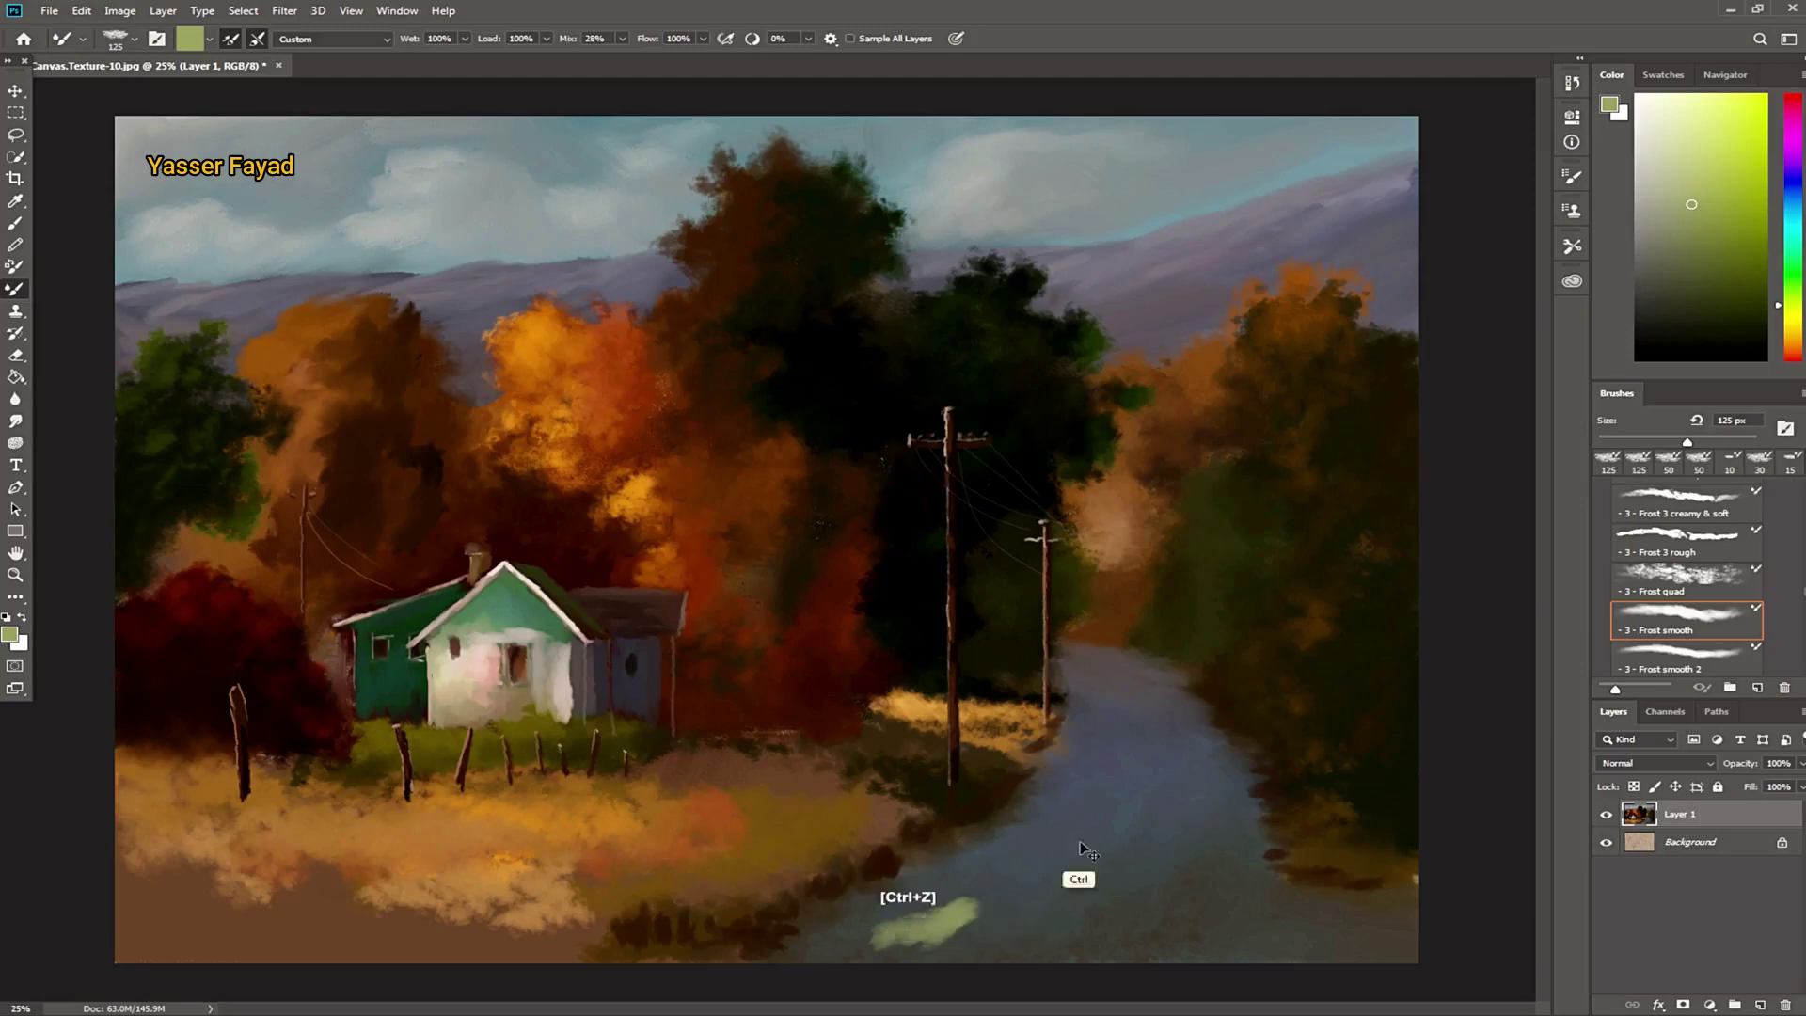
Step: Paint light olive-green strokes across the near and far road with mix 45% and flow 49%
left_click_drag(555, 39, 571, 40)
mouse_move(903, 936)
left_mouse_down()
mouse_move(974, 890)
mouse_move(1054, 907)
left_mouse_up()
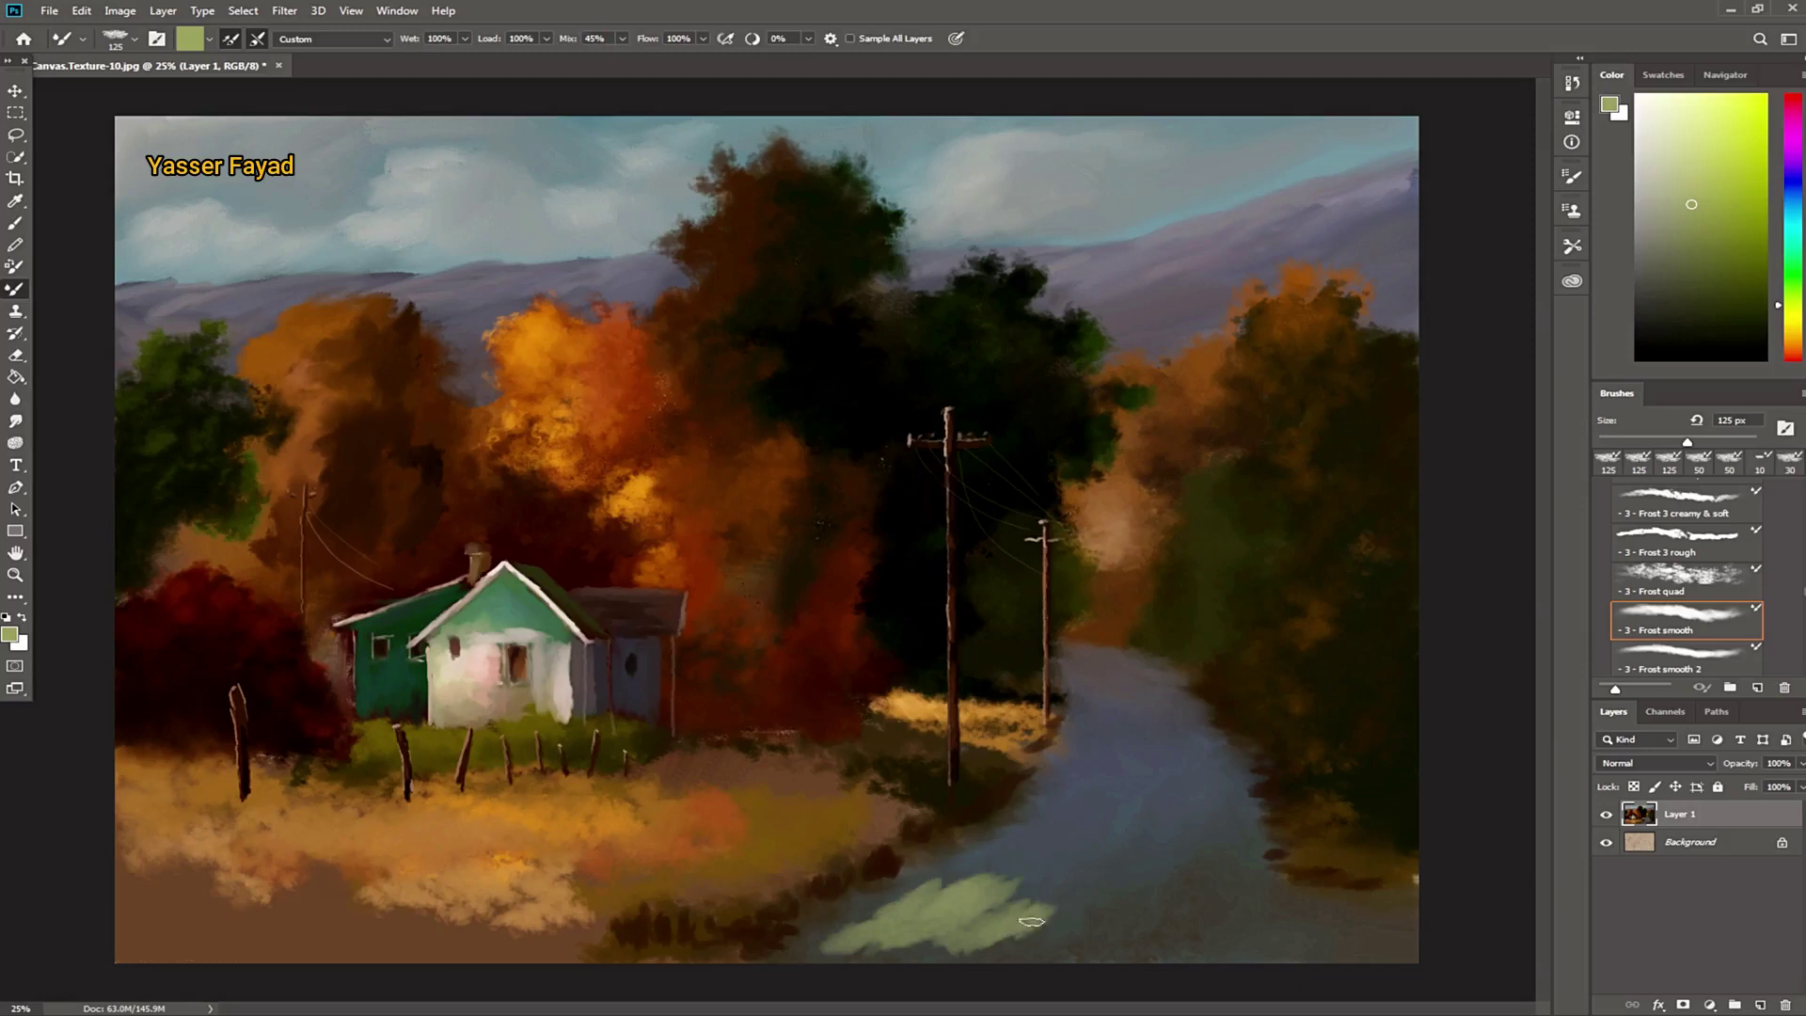
mouse_move(1142, 870)
left_mouse_down()
mouse_move(1129, 917)
mouse_move(1095, 913)
left_mouse_up()
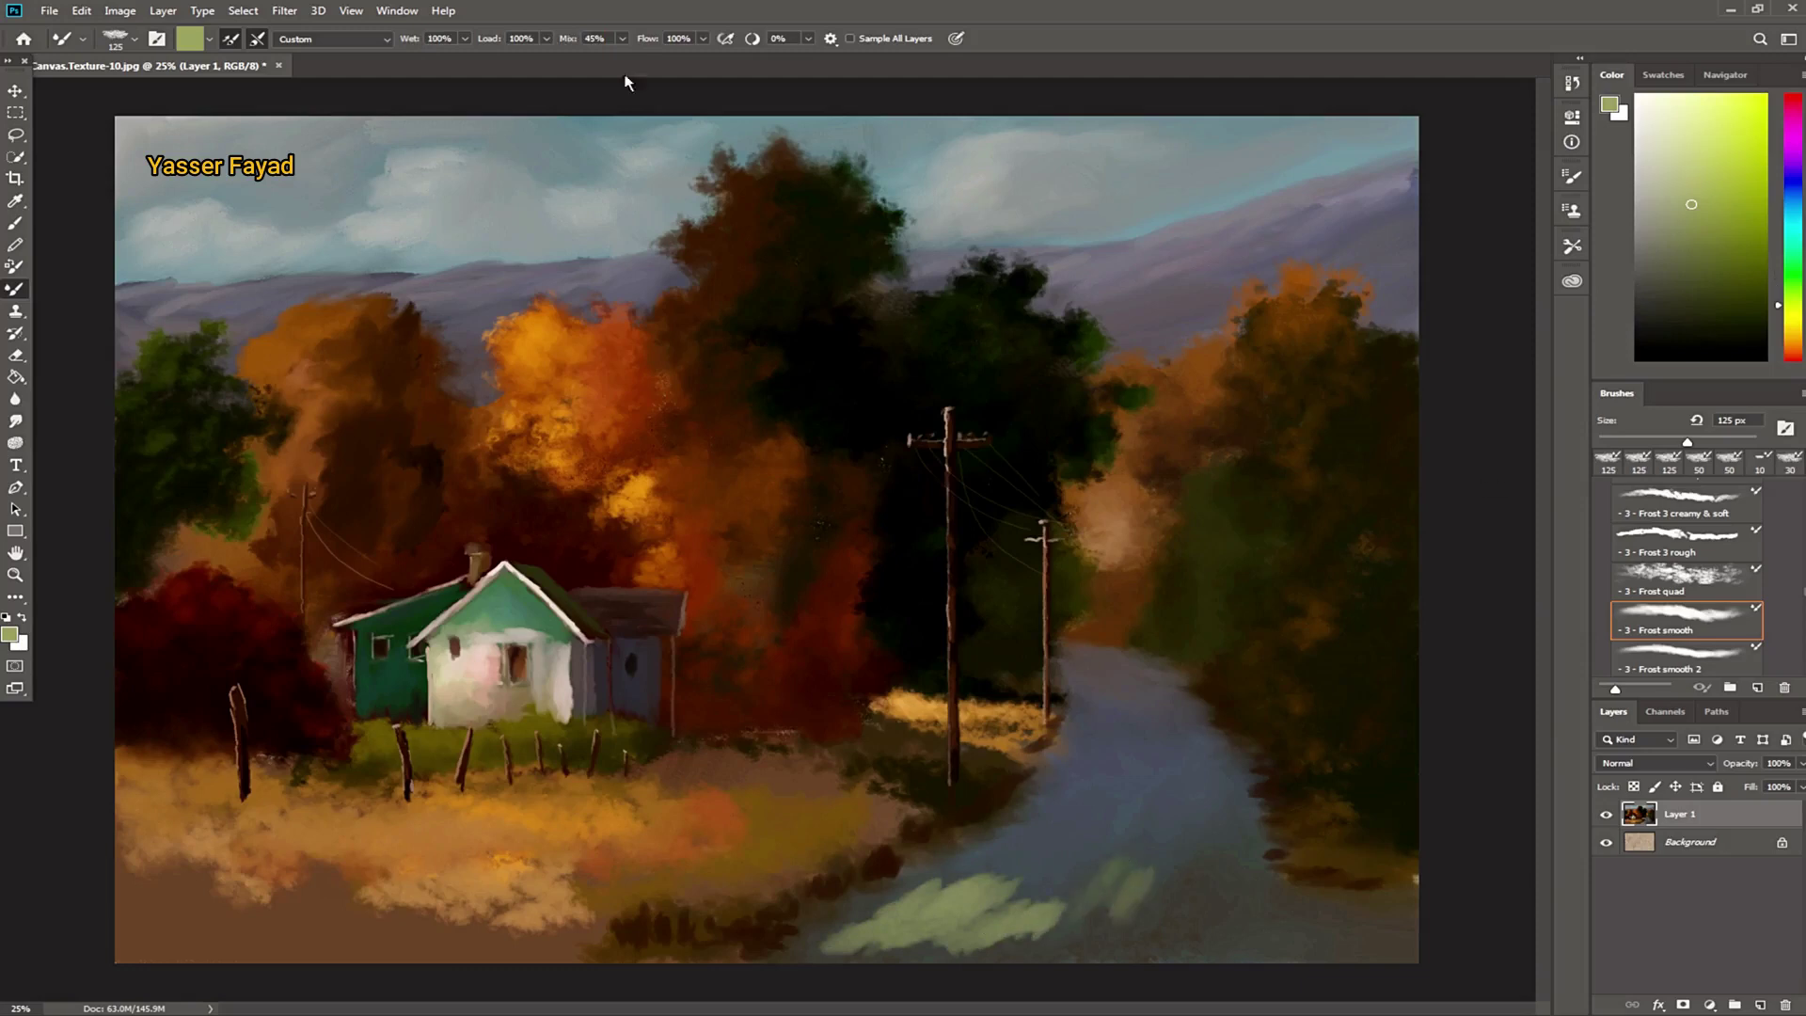
left_click_drag(647, 39, 628, 101)
mouse_move(1082, 870)
left_mouse_down()
mouse_move(1010, 904)
mouse_move(936, 879)
left_mouse_up()
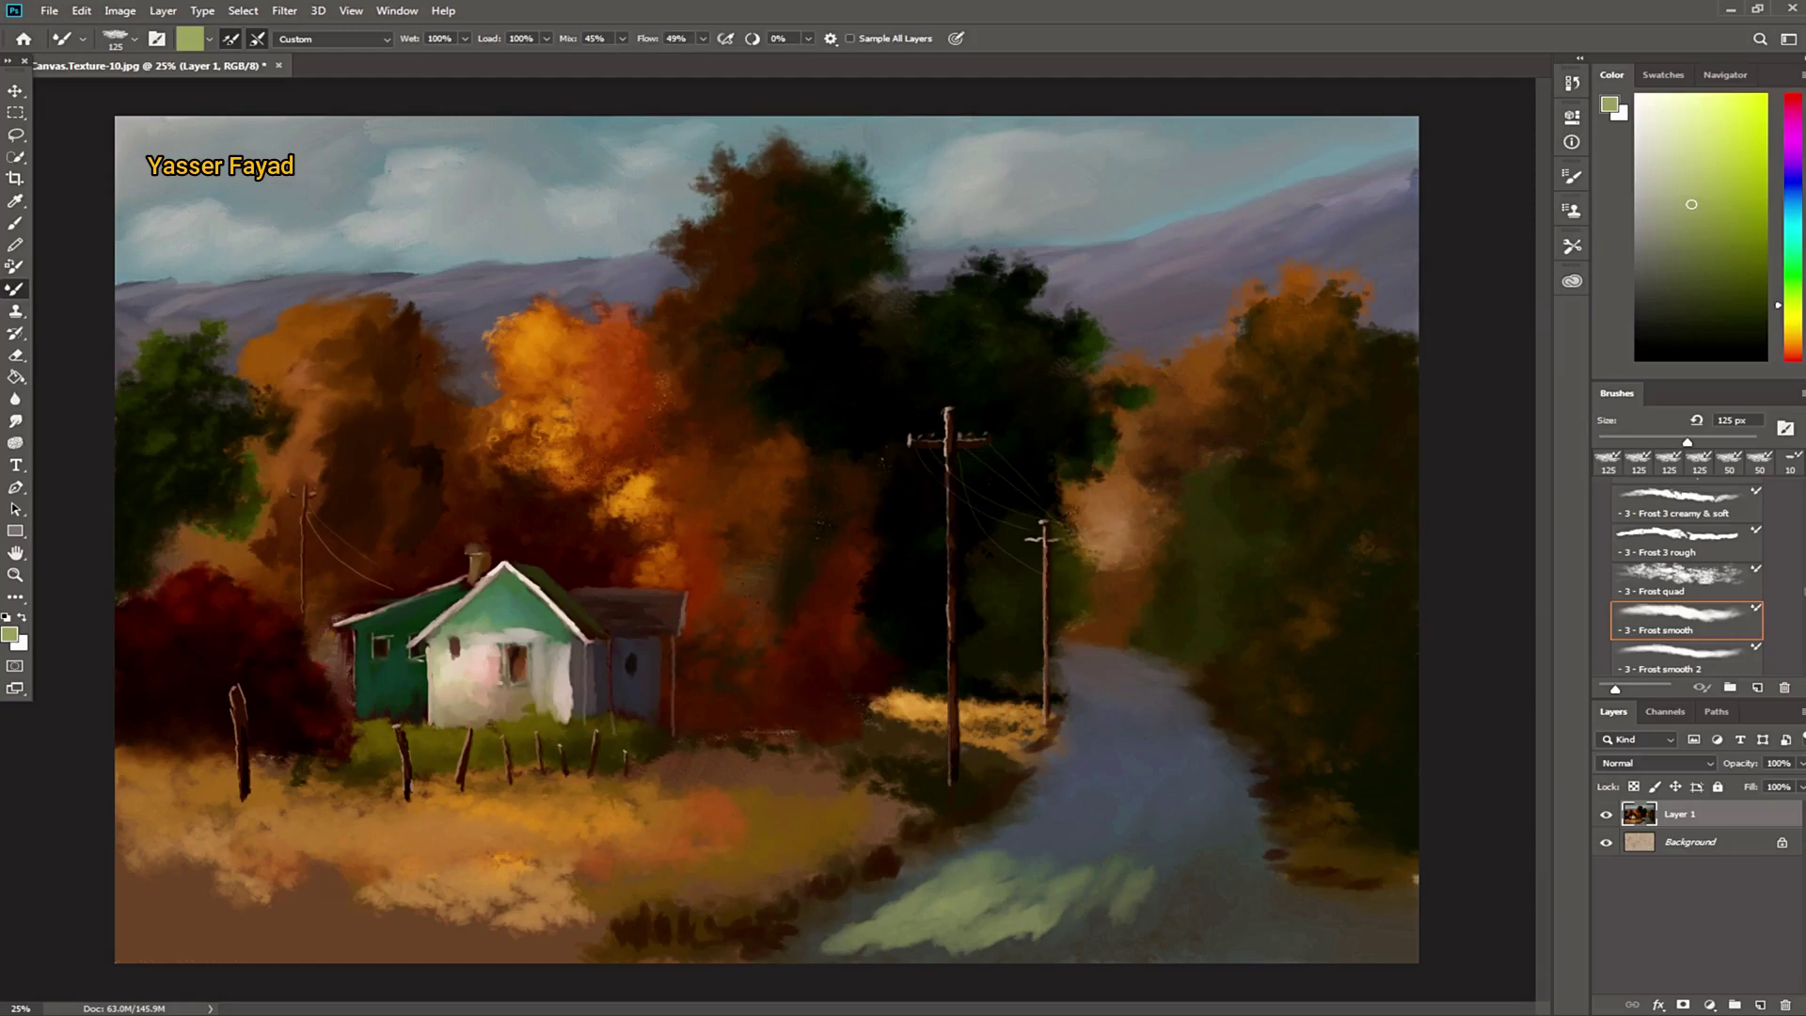
left_click_drag(1171, 902, 1211, 870)
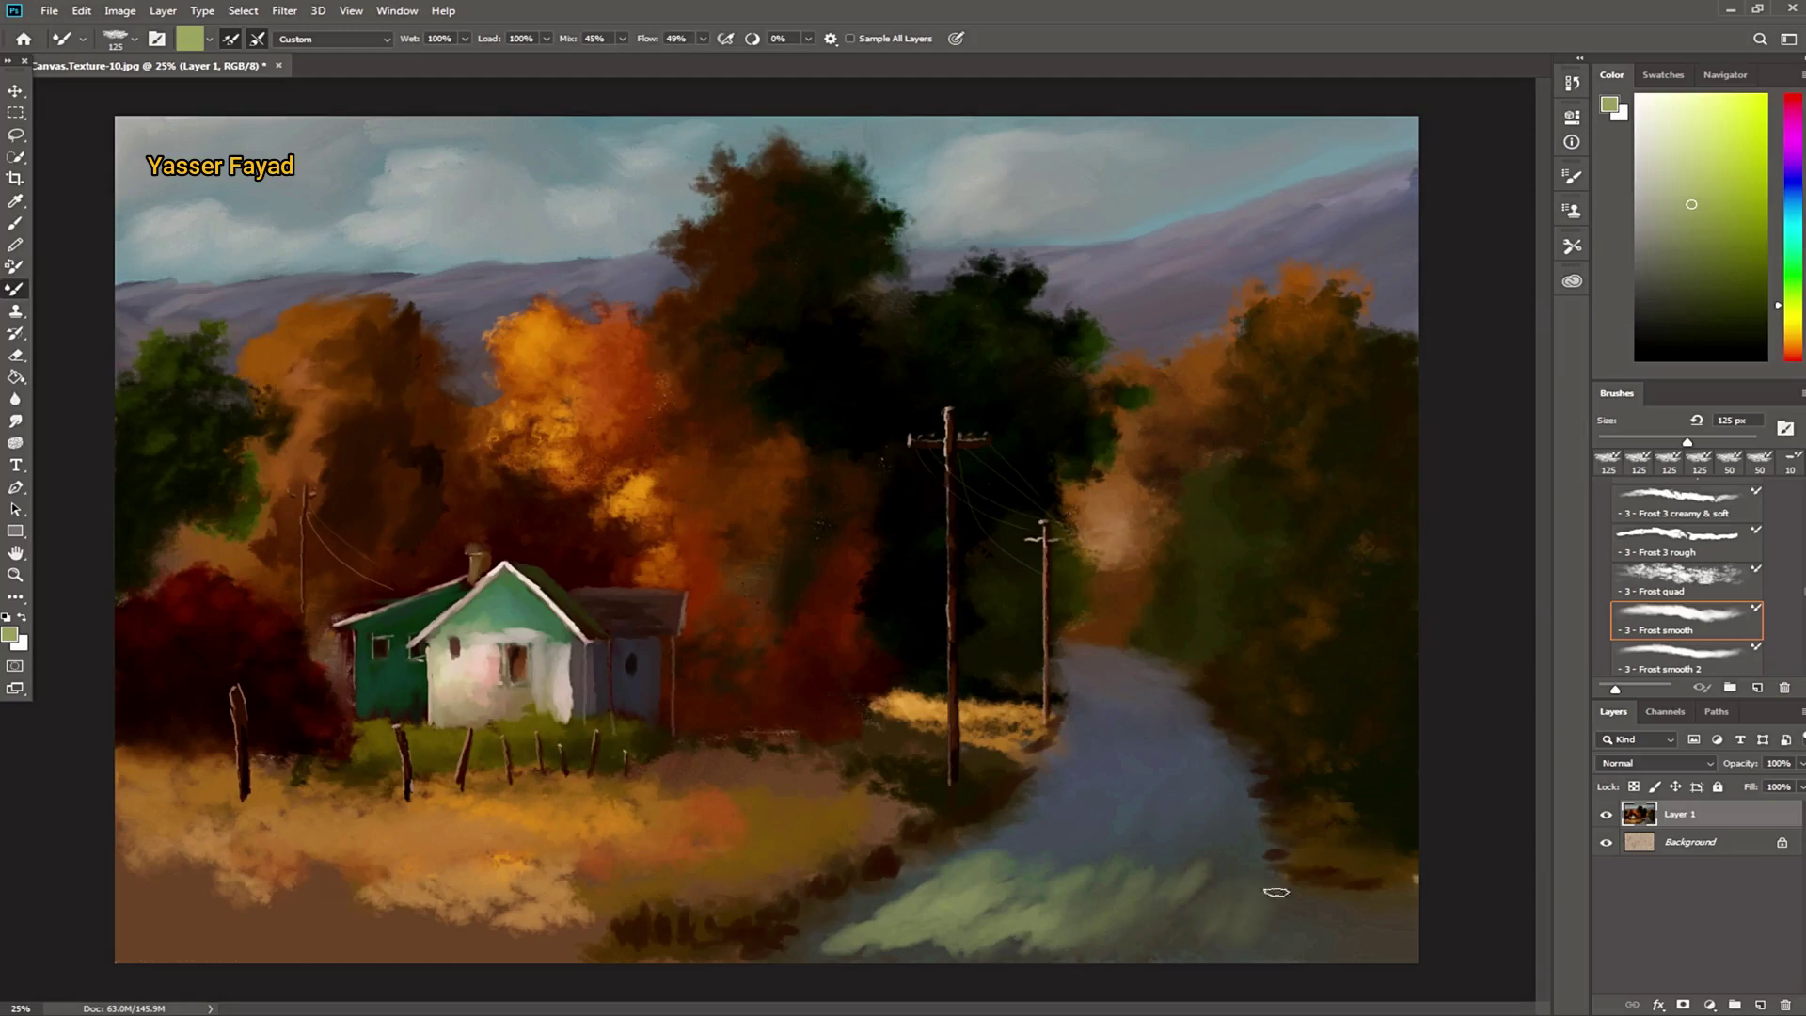
mouse_move(1072, 747)
left_mouse_down()
mouse_move(1218, 752)
mouse_move(1058, 758)
mouse_move(1124, 738)
mouse_move(1086, 753)
mouse_move(1246, 760)
left_mouse_up()
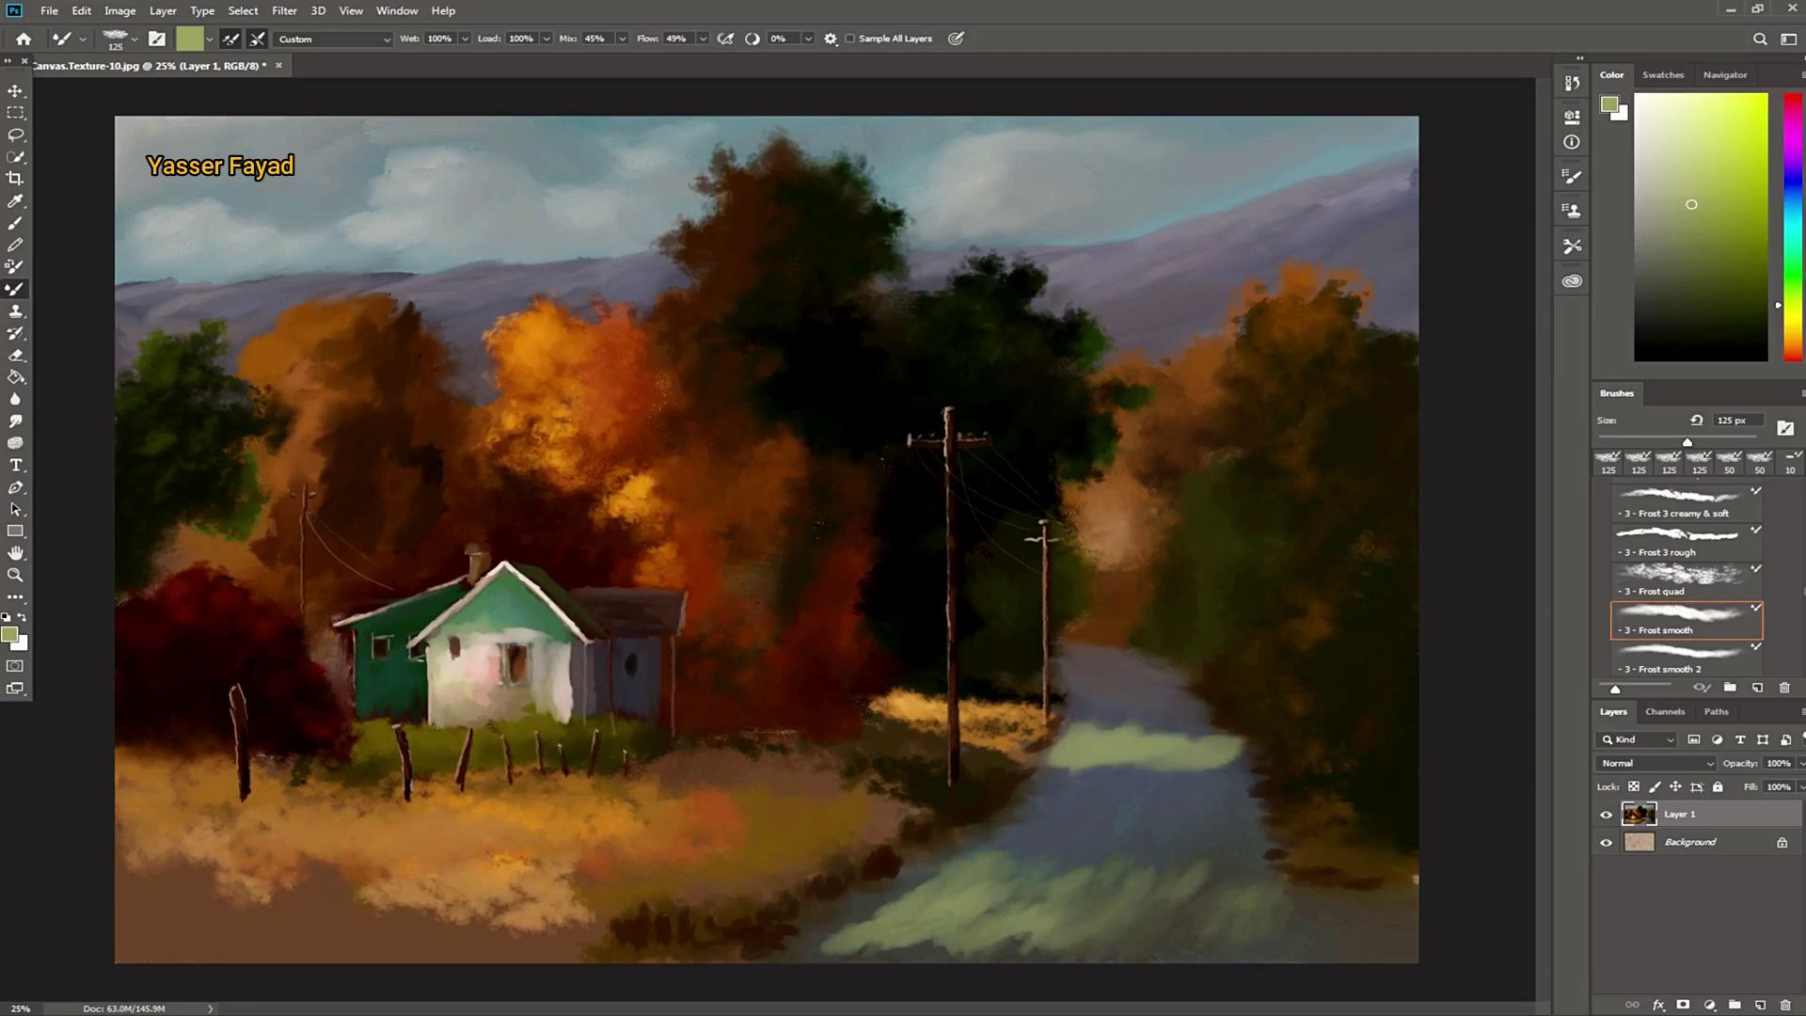
Step: At 100% flow, paint tan and orange-brown strokes along the road's right bank
left_click(1791, 331)
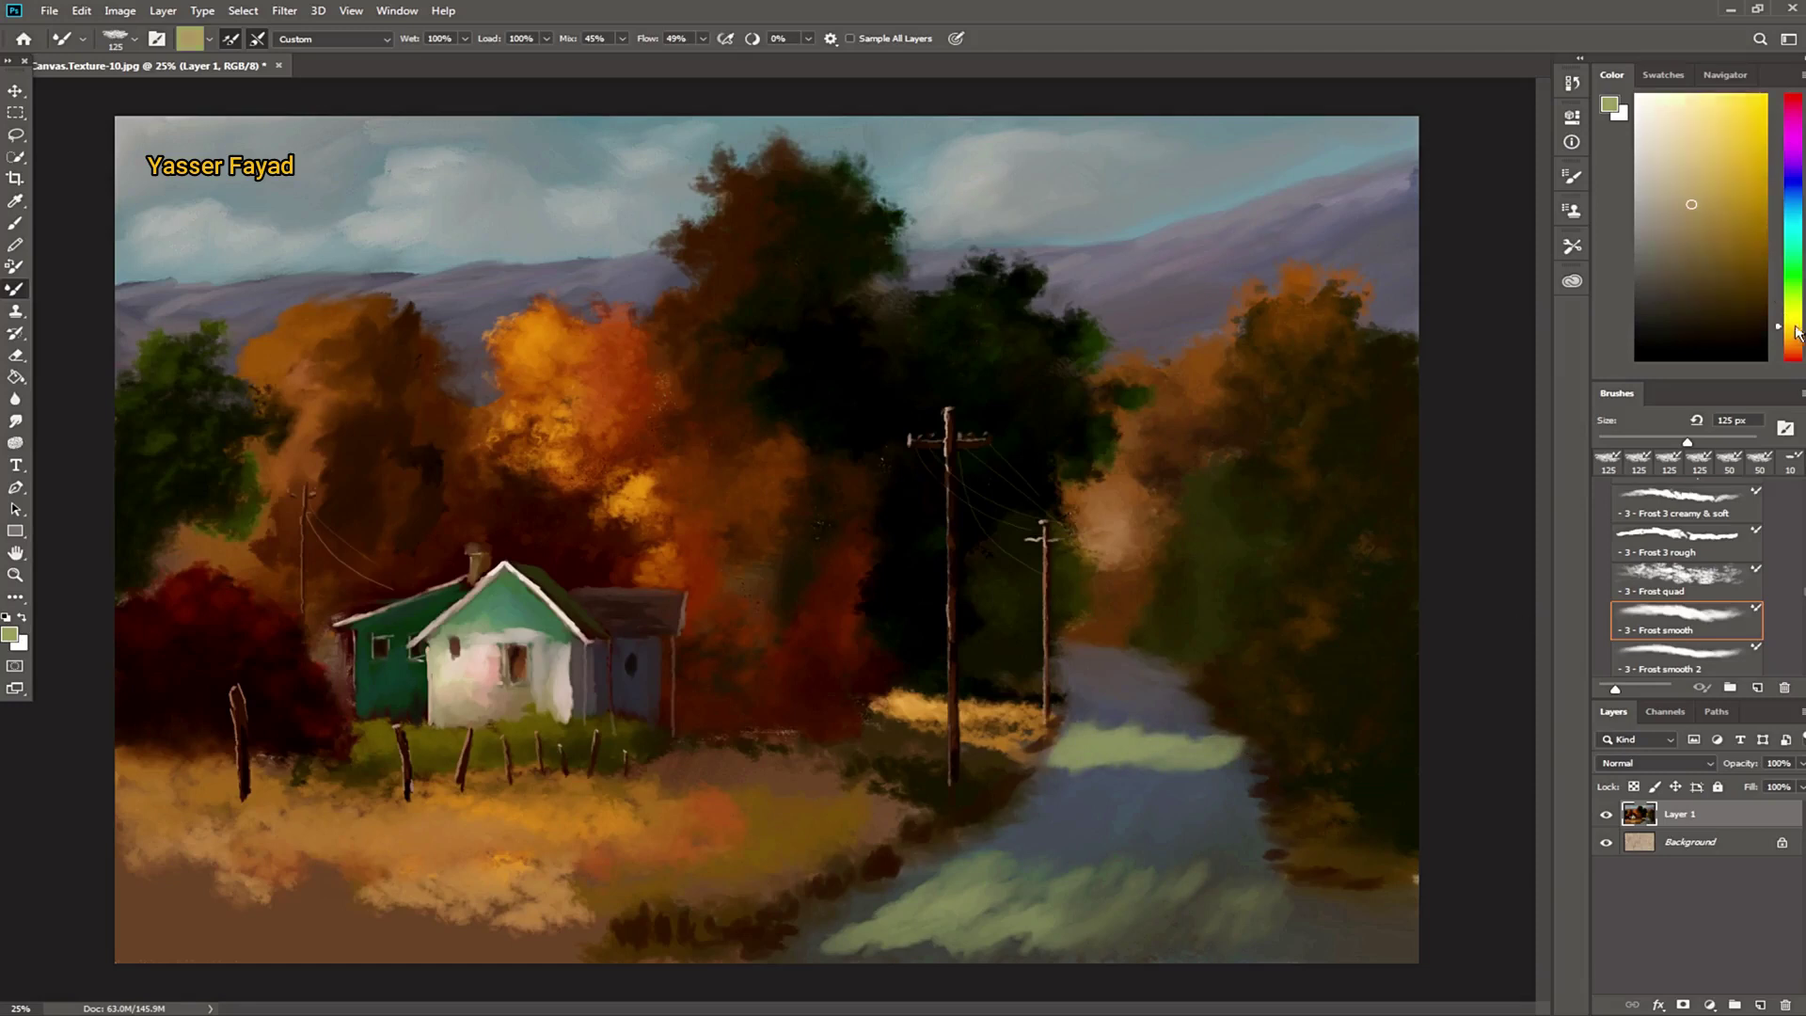
left_click(679, 38)
type("100")
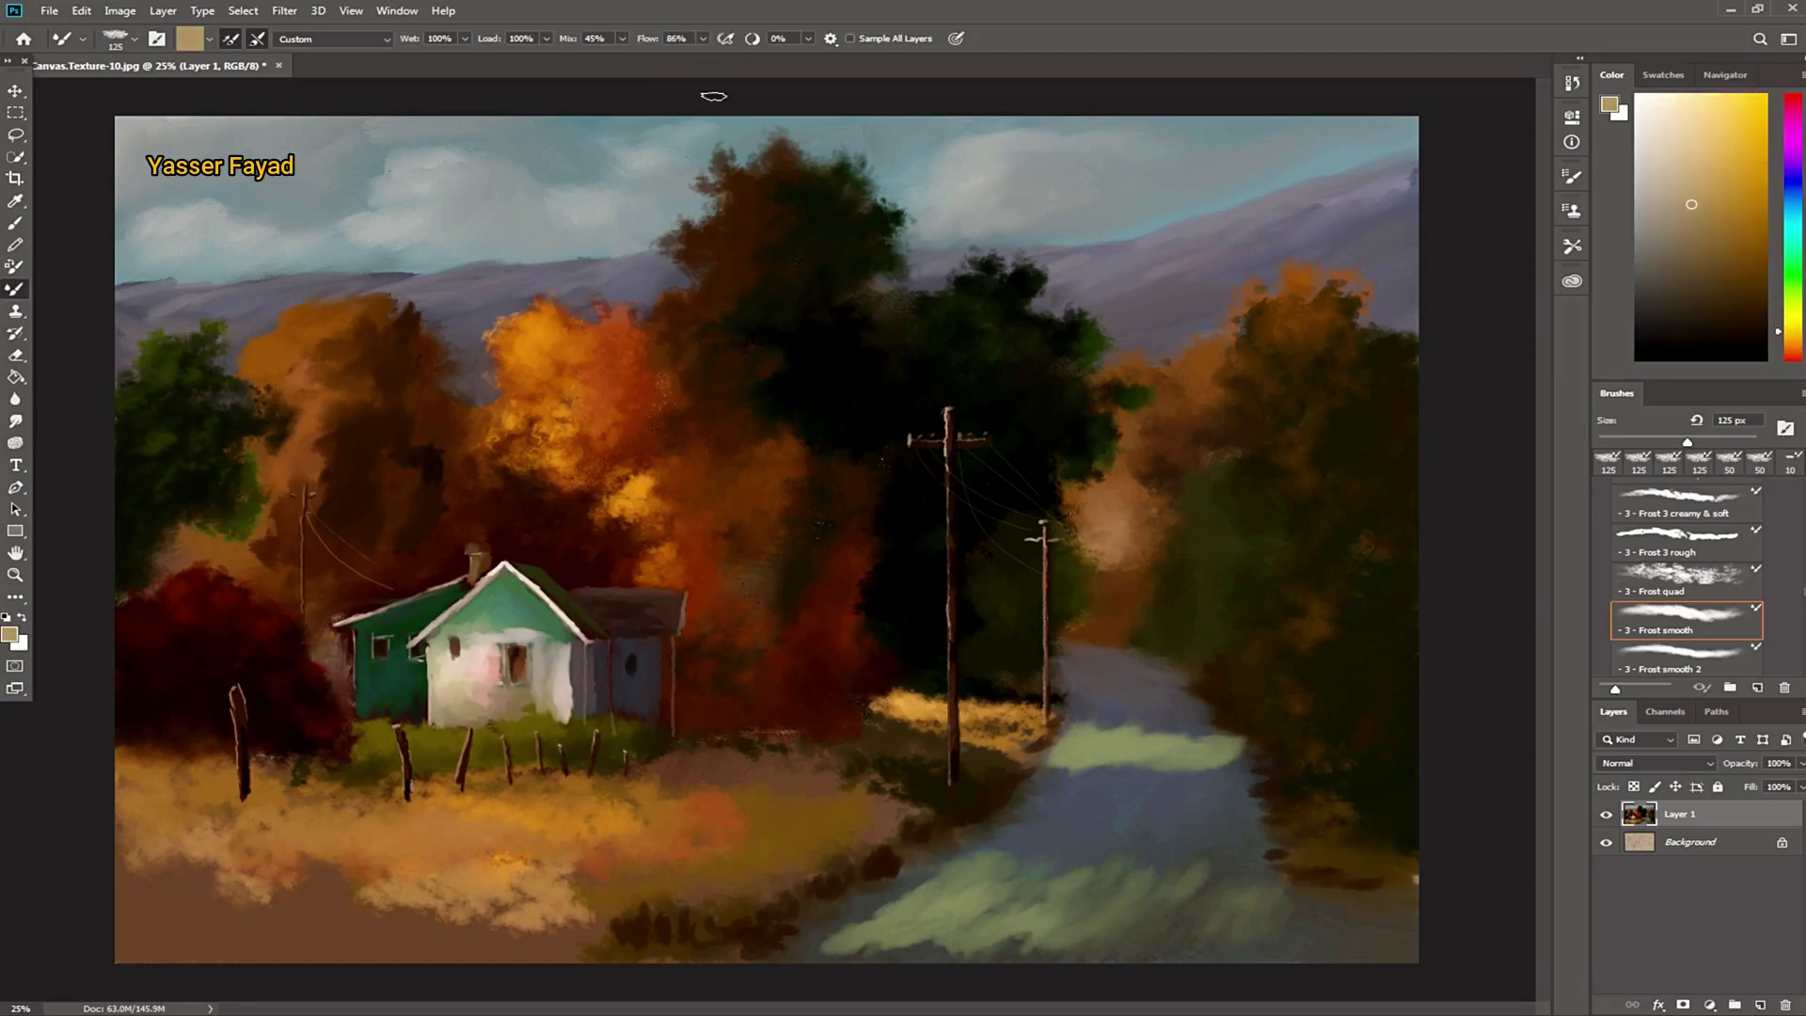
key("Return")
key("Return")
key("bracketright")
left_click_drag(1265, 743, 1340, 732)
left_click(1743, 230)
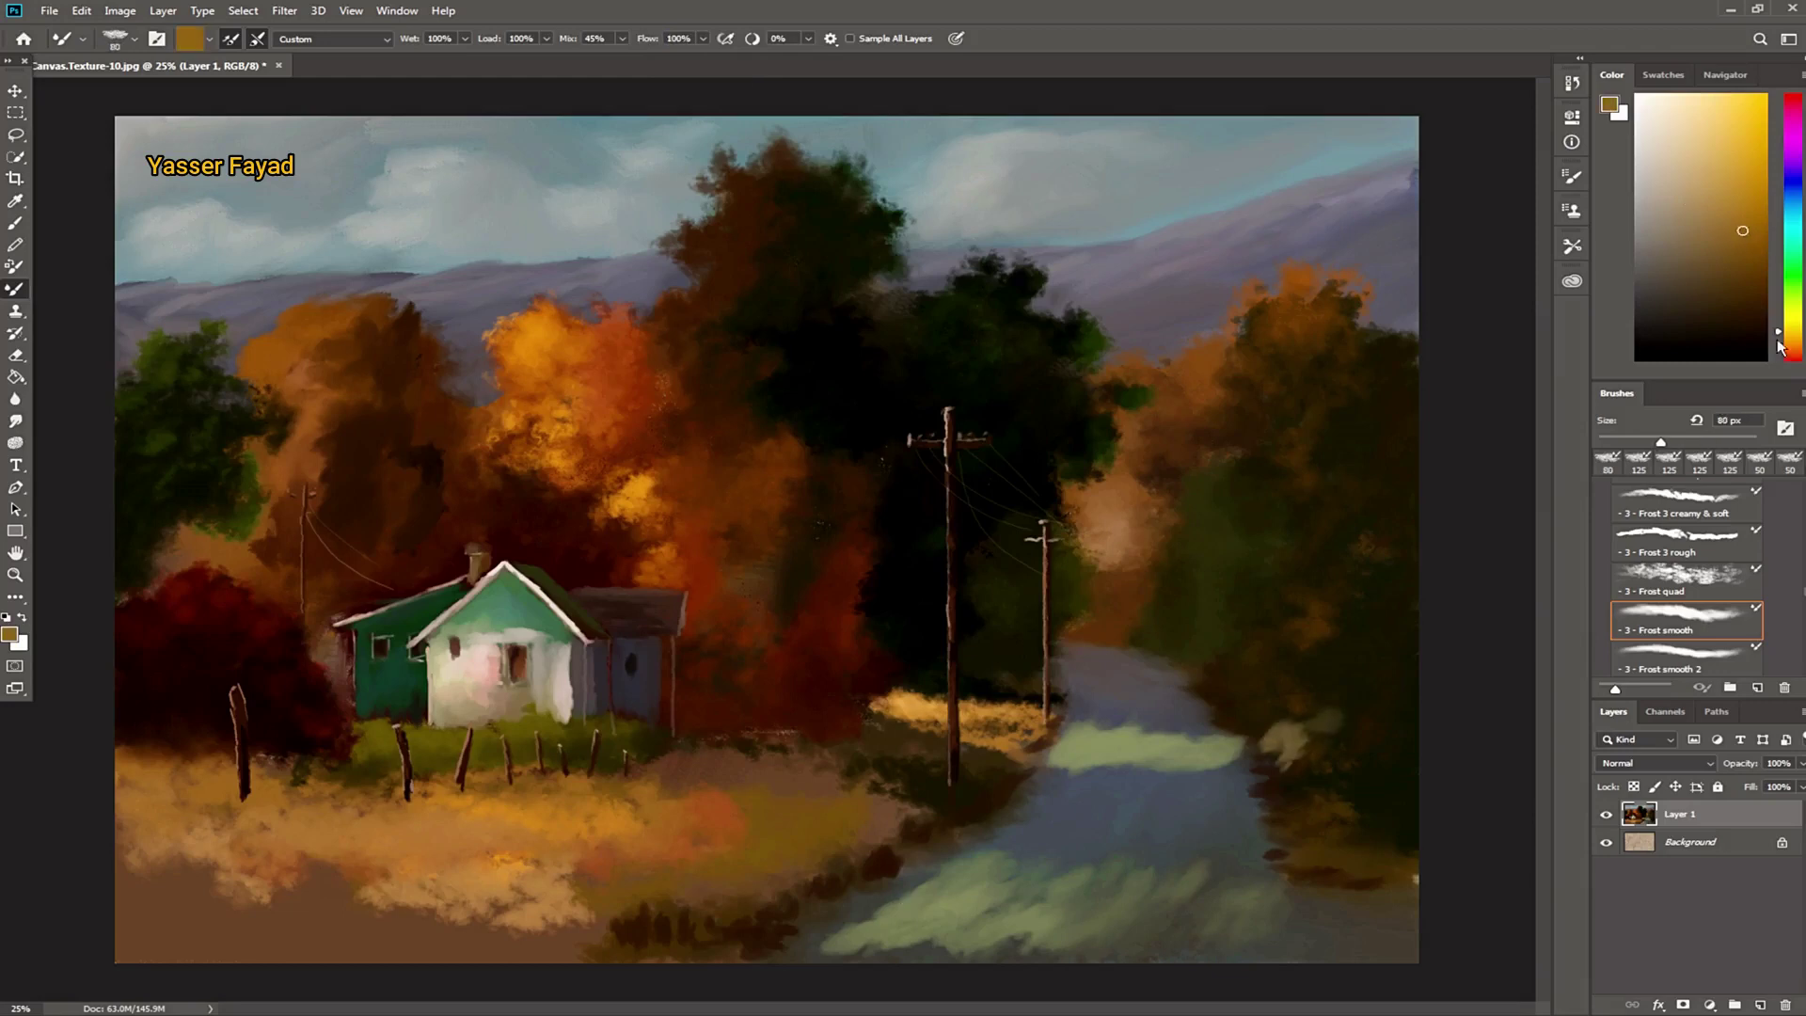
left_click(1780, 345)
left_click_drag(1333, 755, 1406, 707)
left_click_drag(1256, 752, 1355, 757)
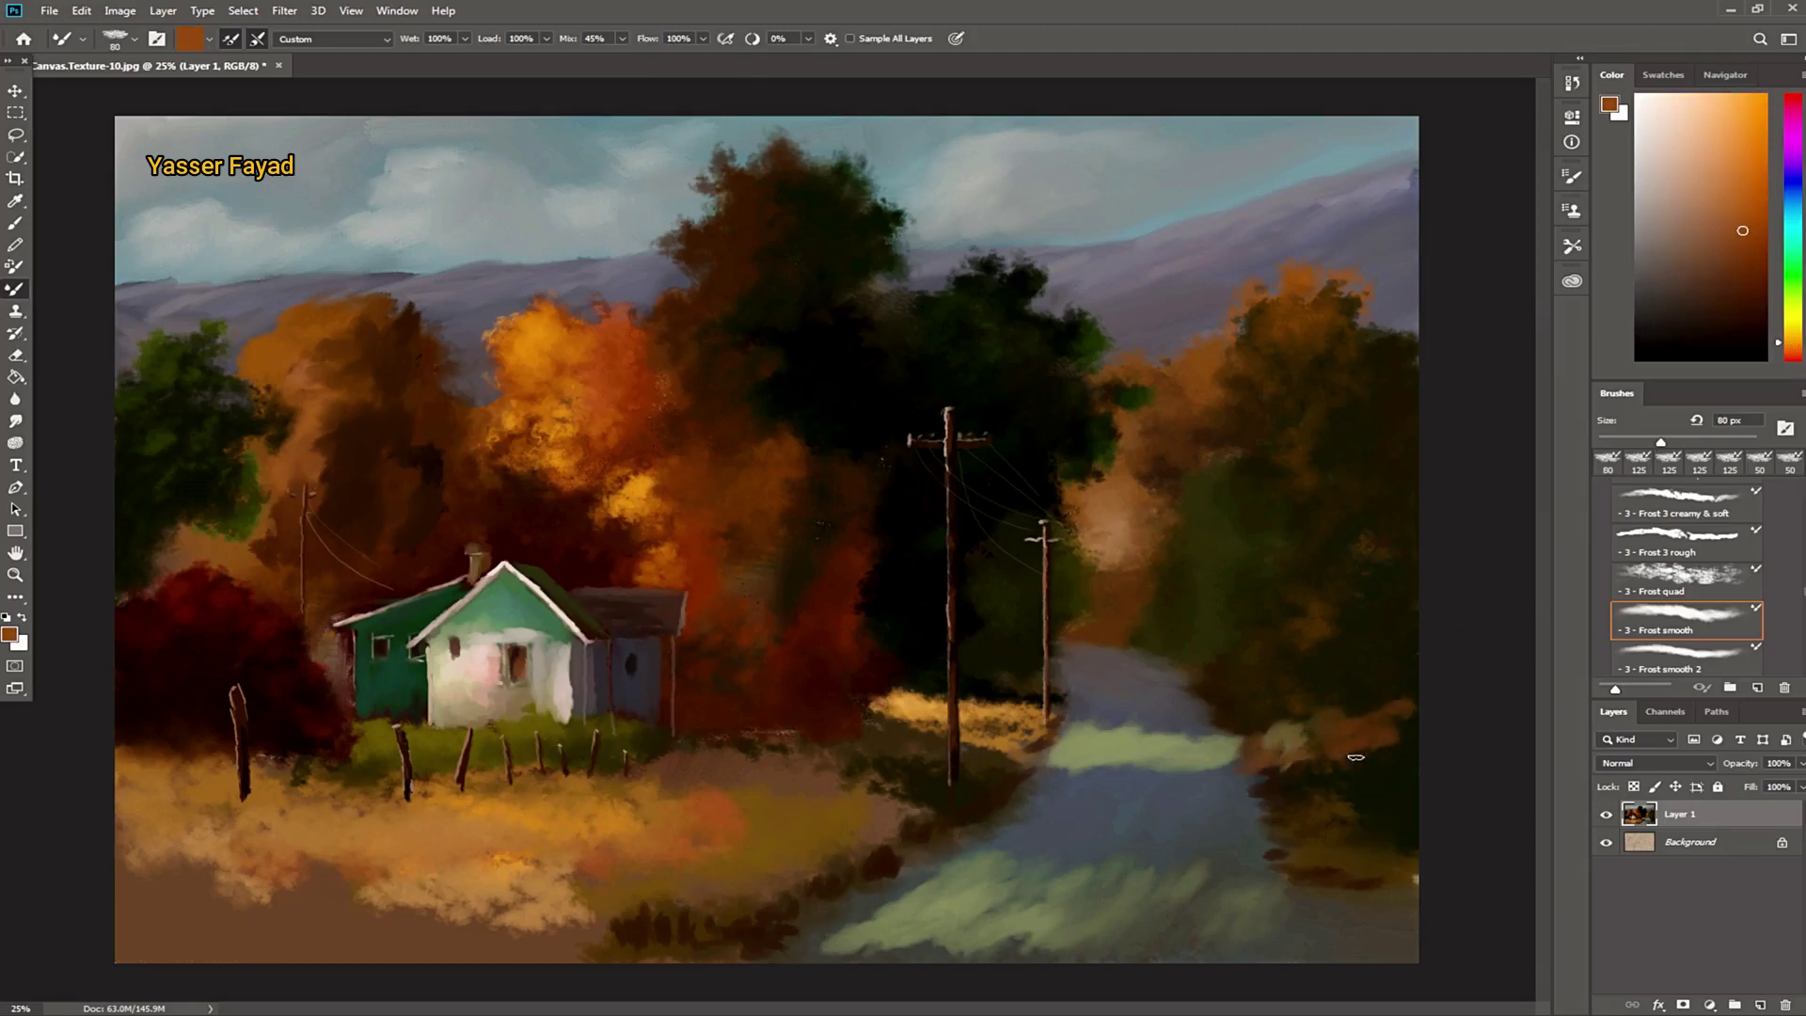
Step: Paint golden-orange over the right riverbank bush with a 60 px brush
left_click(1755, 135)
left_click_drag(1256, 754, 1363, 730)
left_click(1790, 333)
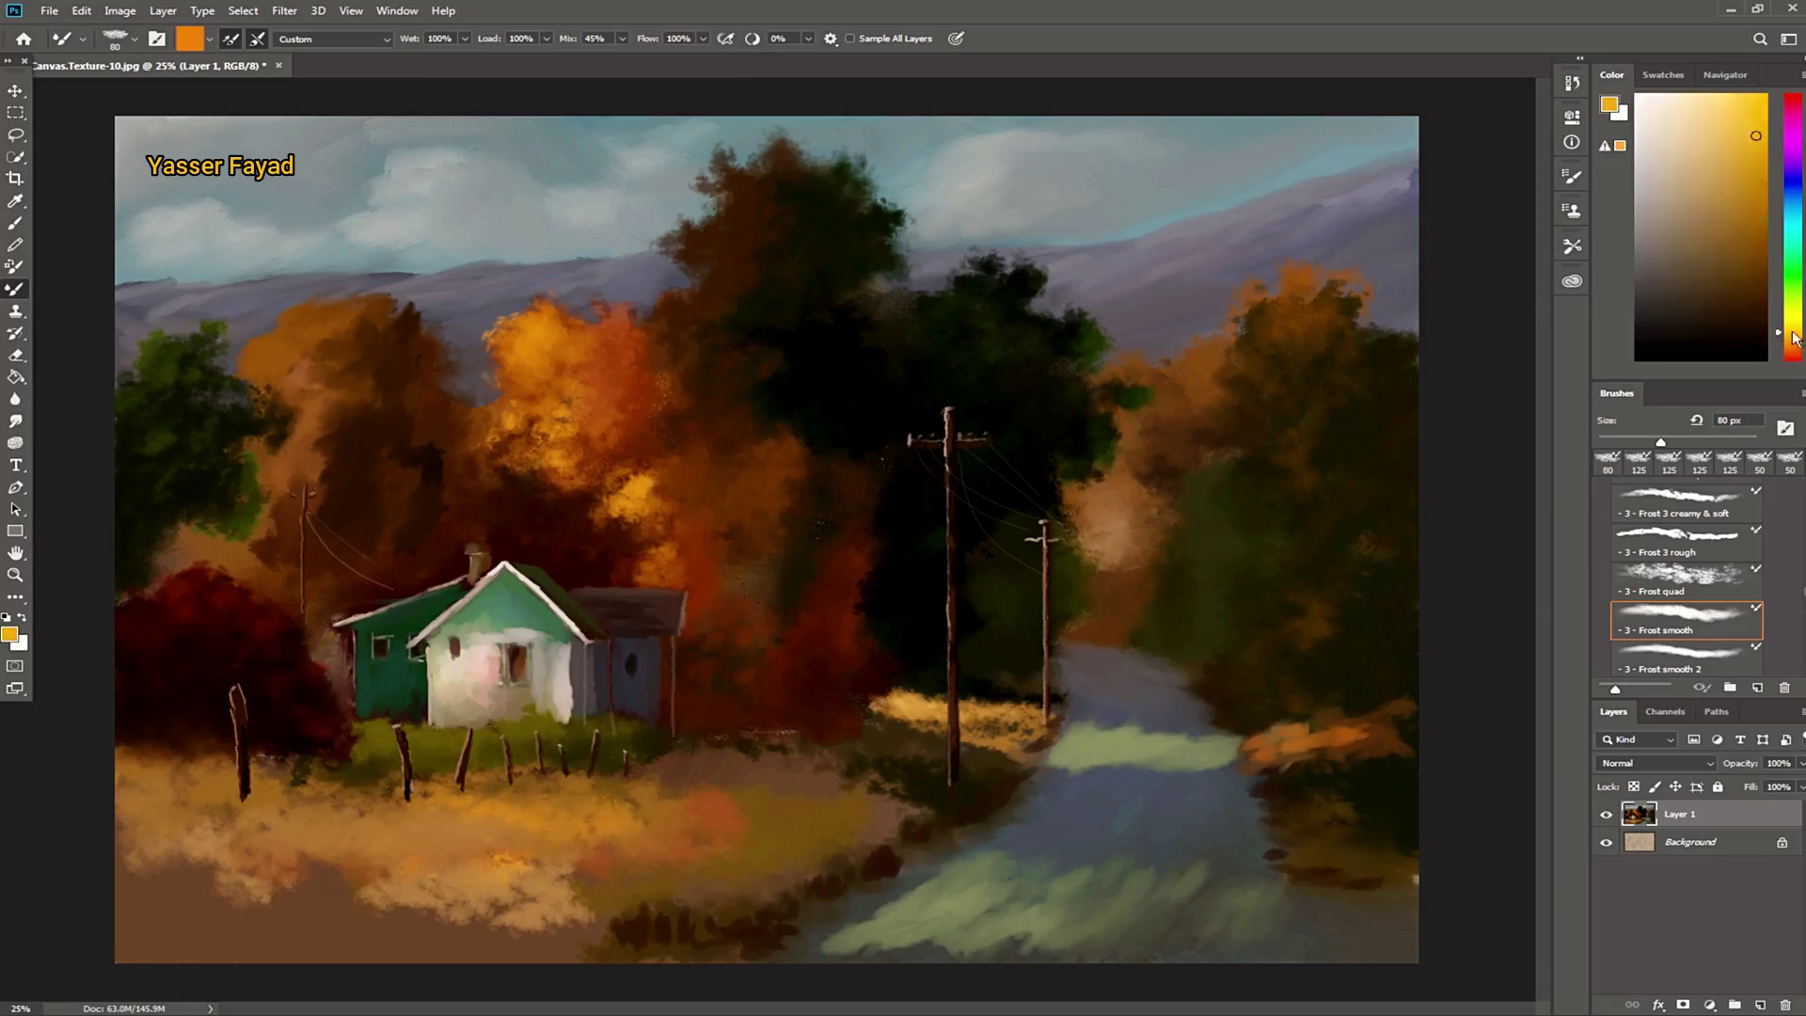
key("bracketleft")
key("bracketleft")
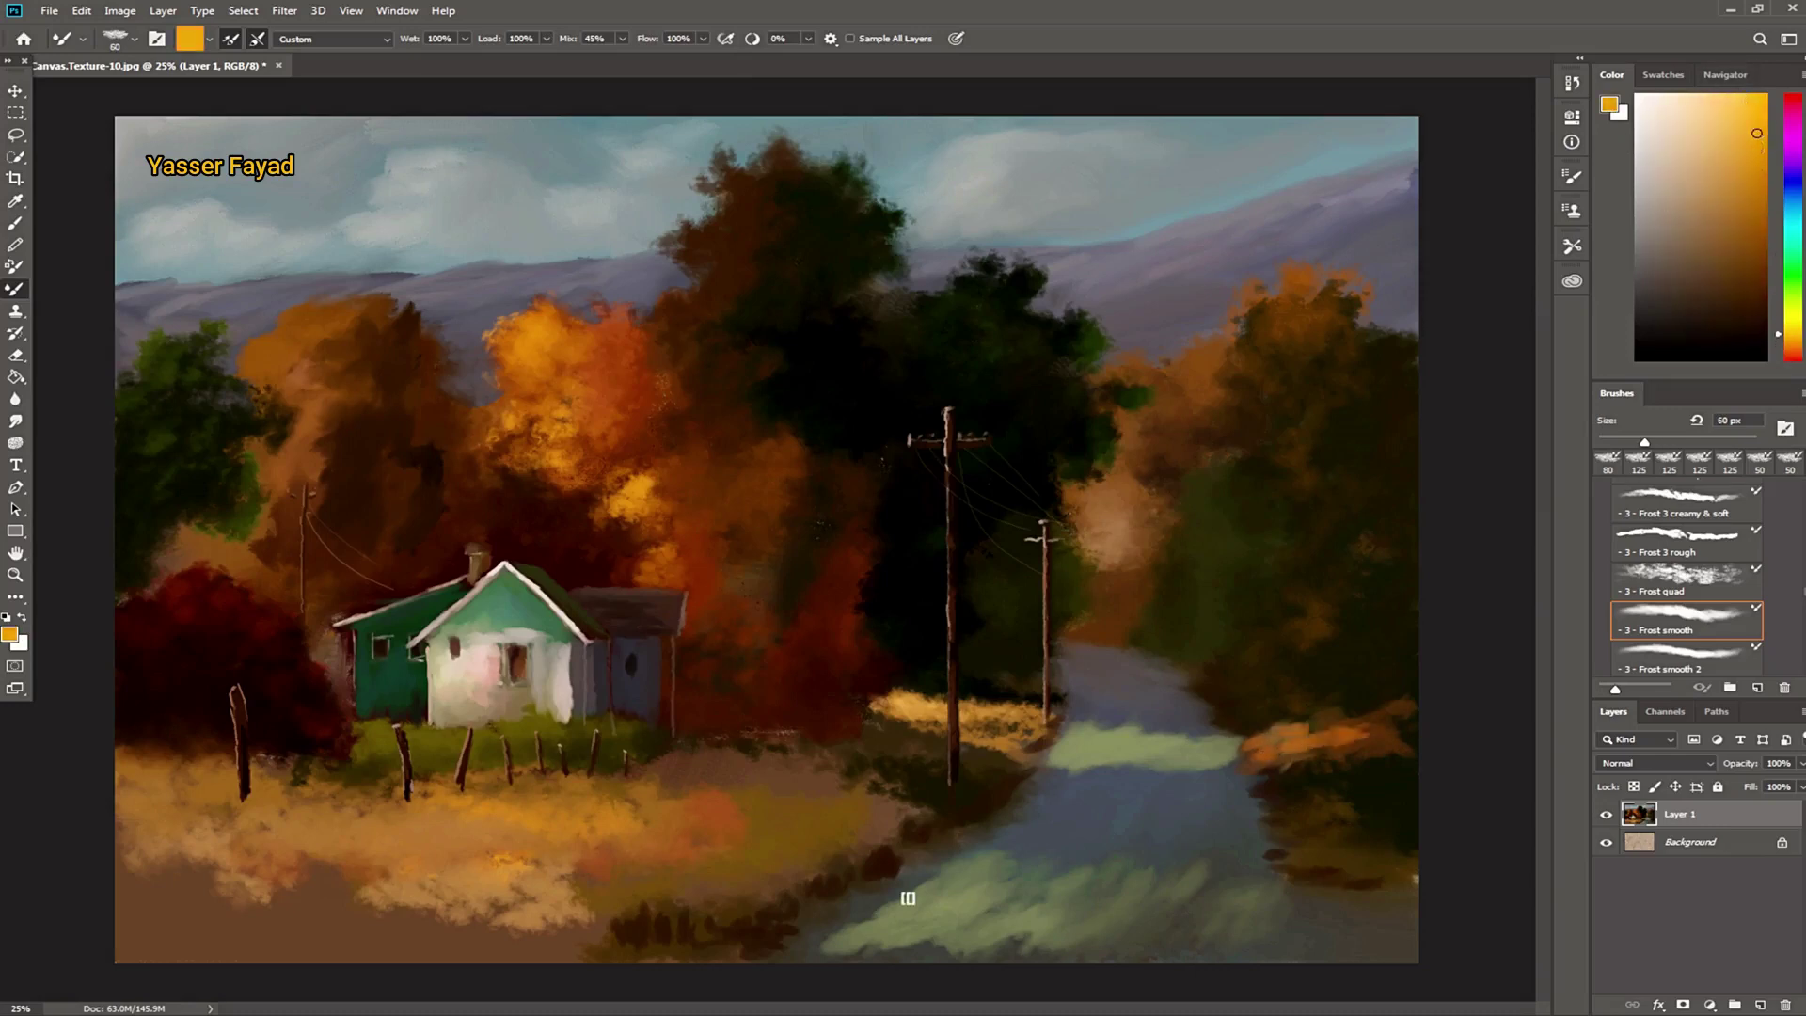
mouse_move(1255, 755)
left_mouse_down()
mouse_move(1345, 722)
mouse_move(1373, 739)
left_mouse_up()
Step: Add light golden strokes and a bright yellow-orange band across the lower field, adjusting mix
left_click_drag(423, 829, 344, 834)
left_click_drag(481, 917, 403, 931)
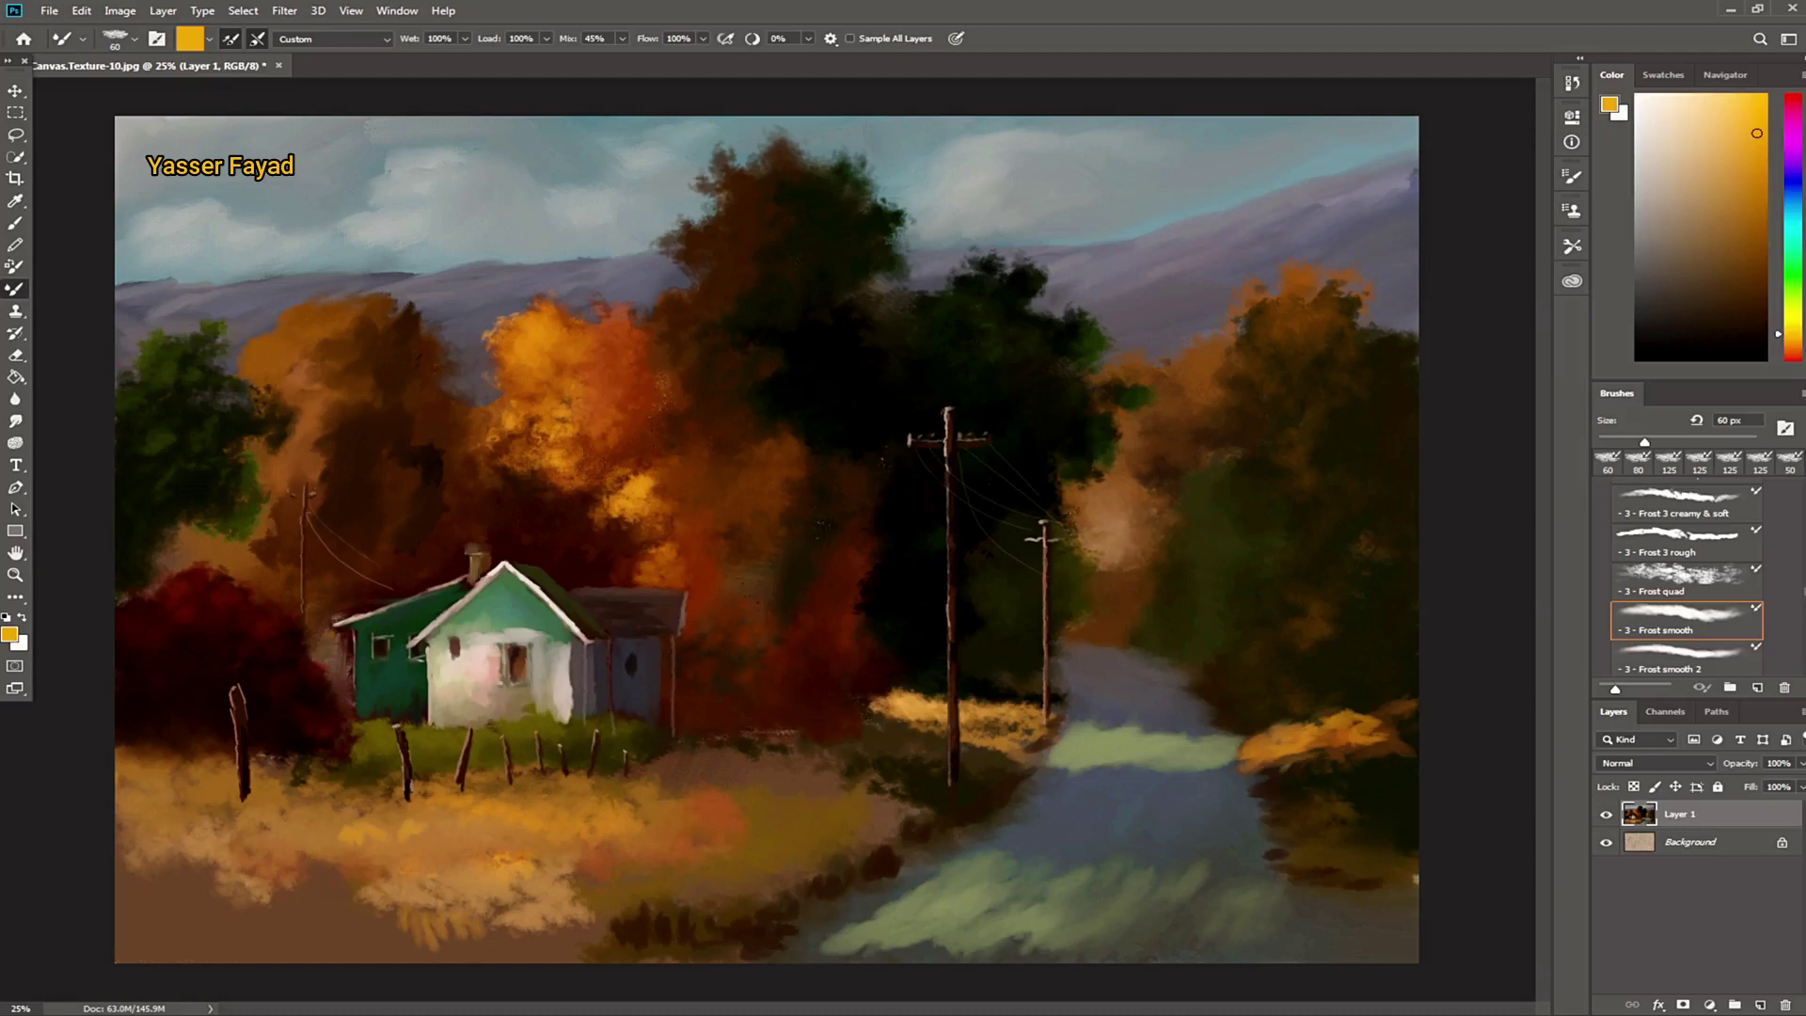
left_click_drag(568, 38, 612, 71)
left_click_drag(315, 910, 395, 940)
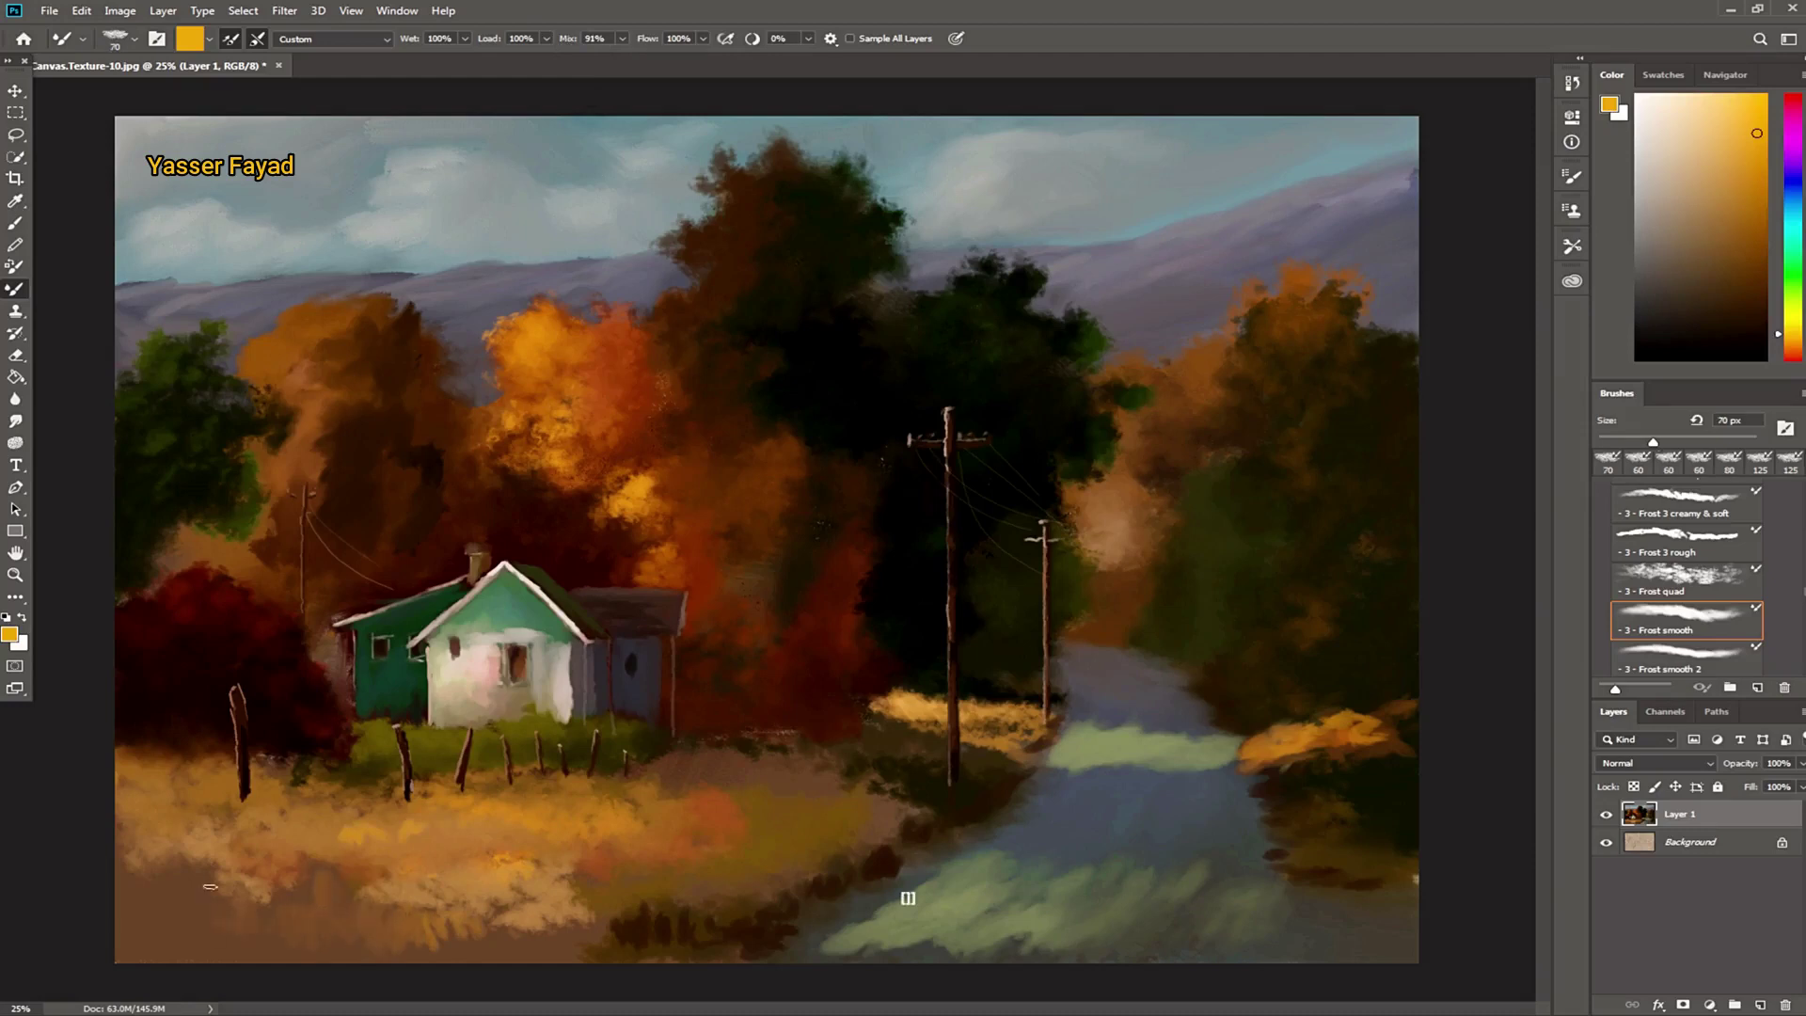
left_click(1762, 107)
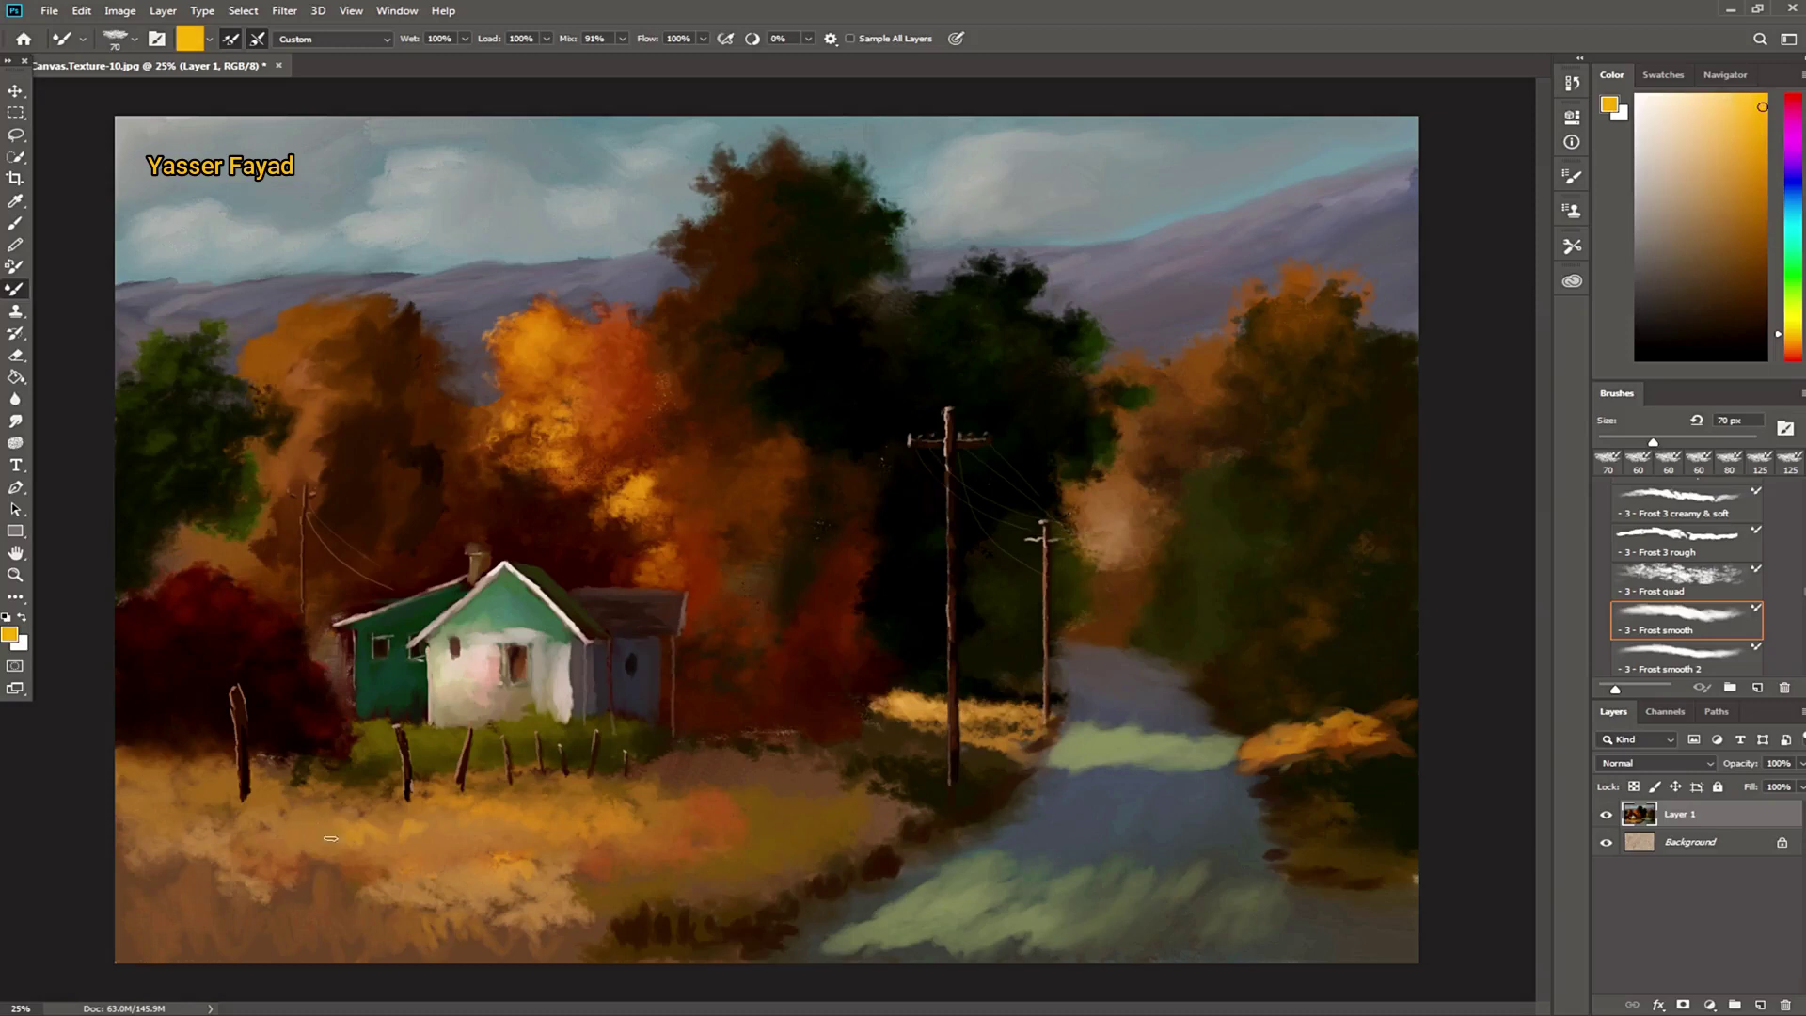
left_click_drag(489, 834, 504, 850)
left_click_drag(567, 46, 543, 47)
mouse_move(452, 819)
left_mouse_down()
mouse_move(432, 825)
mouse_move(594, 822)
left_mouse_up()
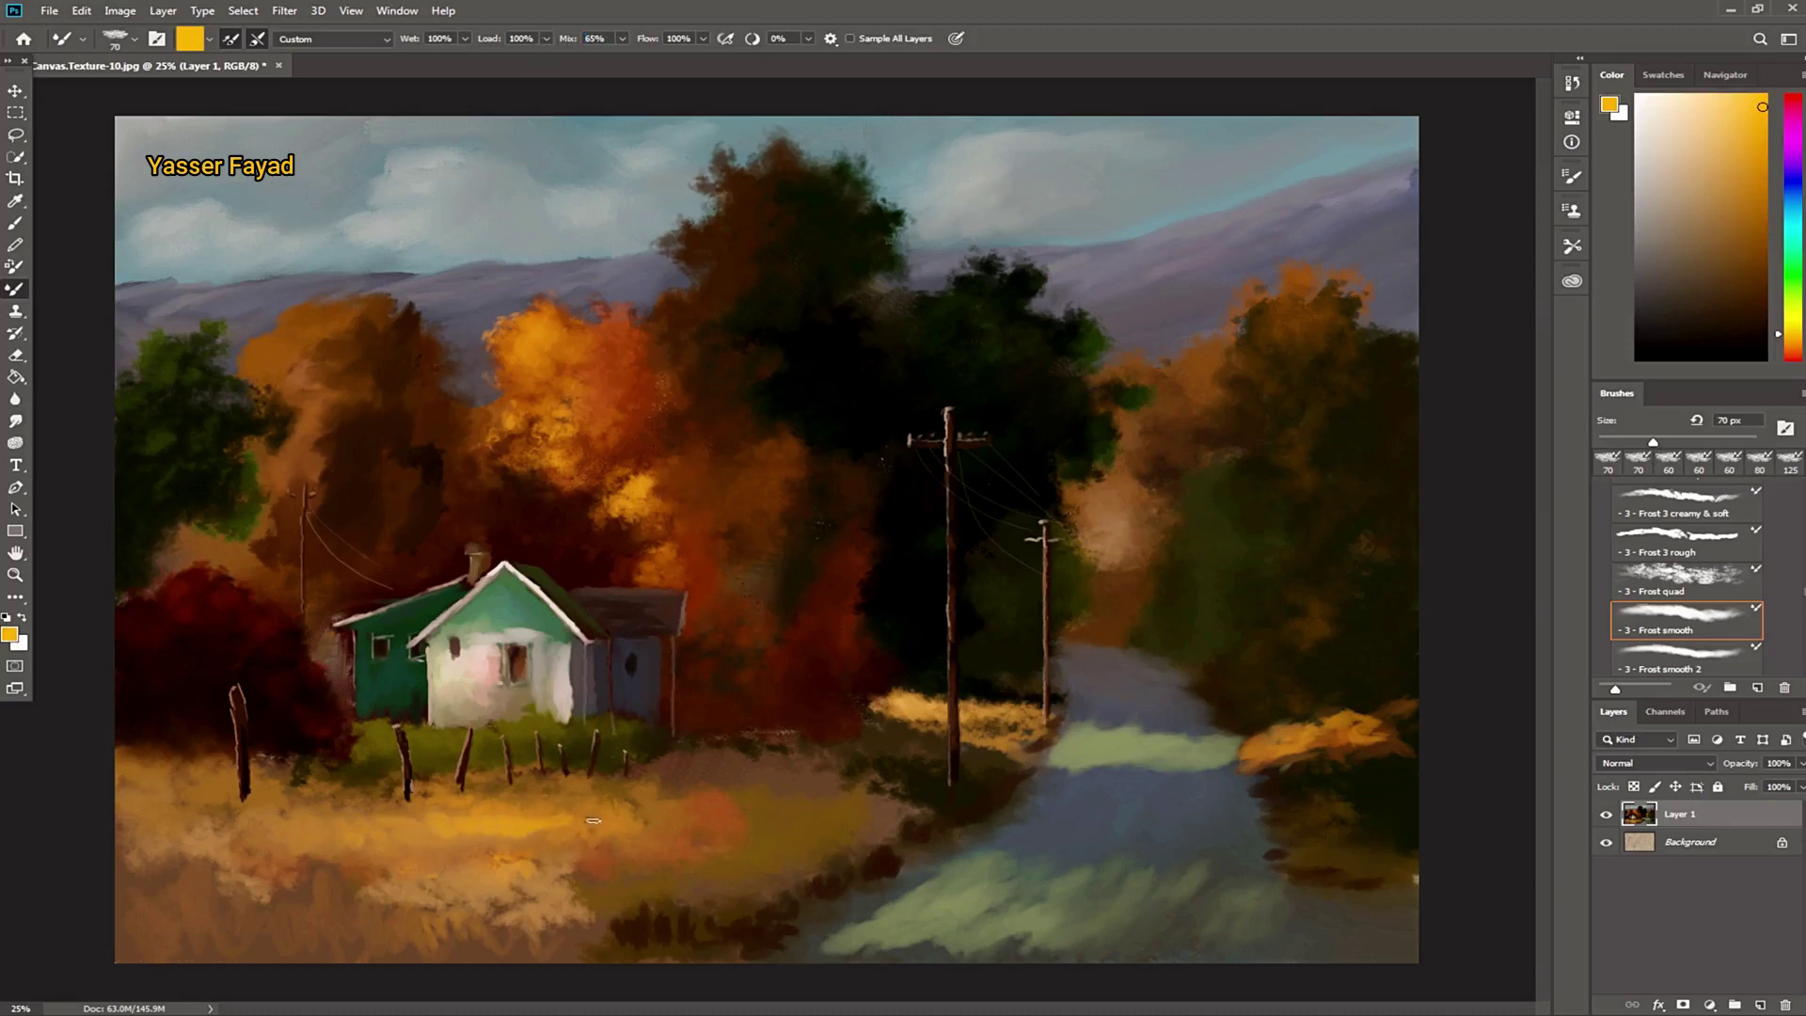
Step: With Frost quad, add yellow-orange and faint tan strokes across the lower field at 35 px
left_click(1662, 568)
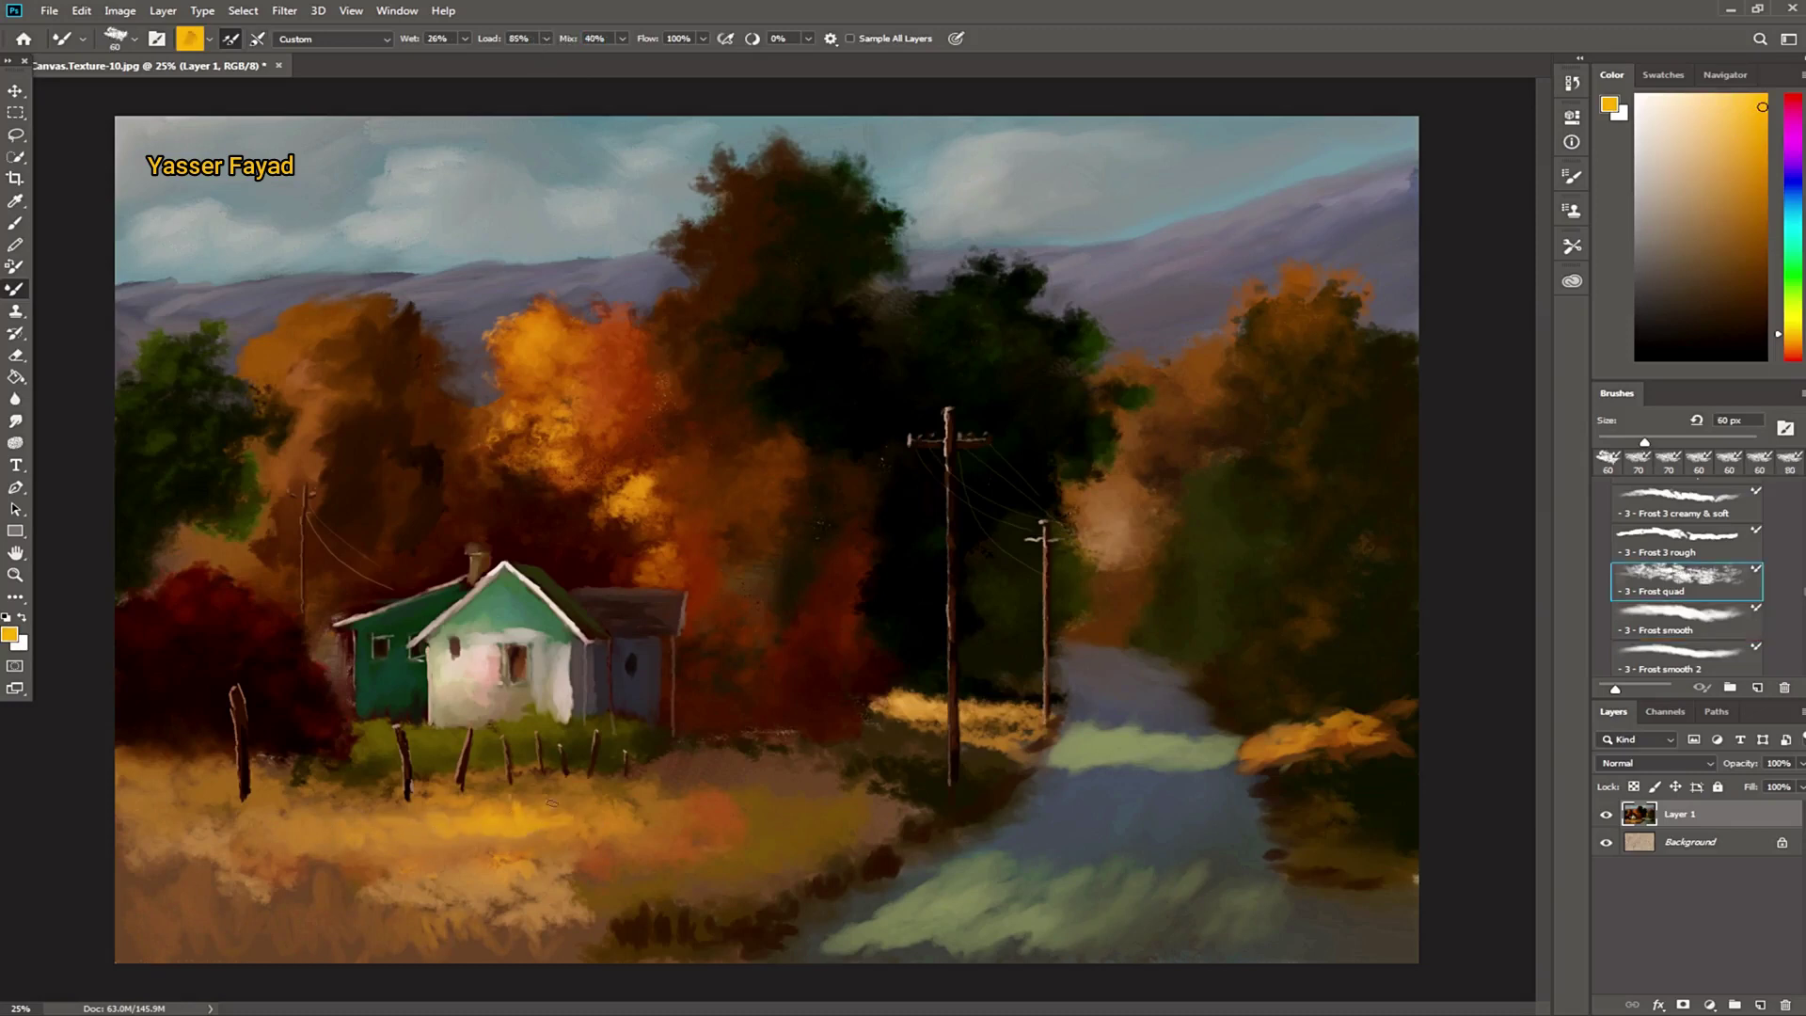
mouse_move(569, 834)
left_mouse_down()
mouse_move(704, 843)
mouse_move(598, 858)
mouse_move(696, 861)
mouse_move(753, 835)
mouse_move(795, 855)
mouse_move(774, 869)
mouse_move(851, 842)
mouse_move(602, 889)
mouse_move(781, 870)
mouse_move(865, 827)
mouse_move(875, 847)
left_mouse_up()
left_click(1692, 158)
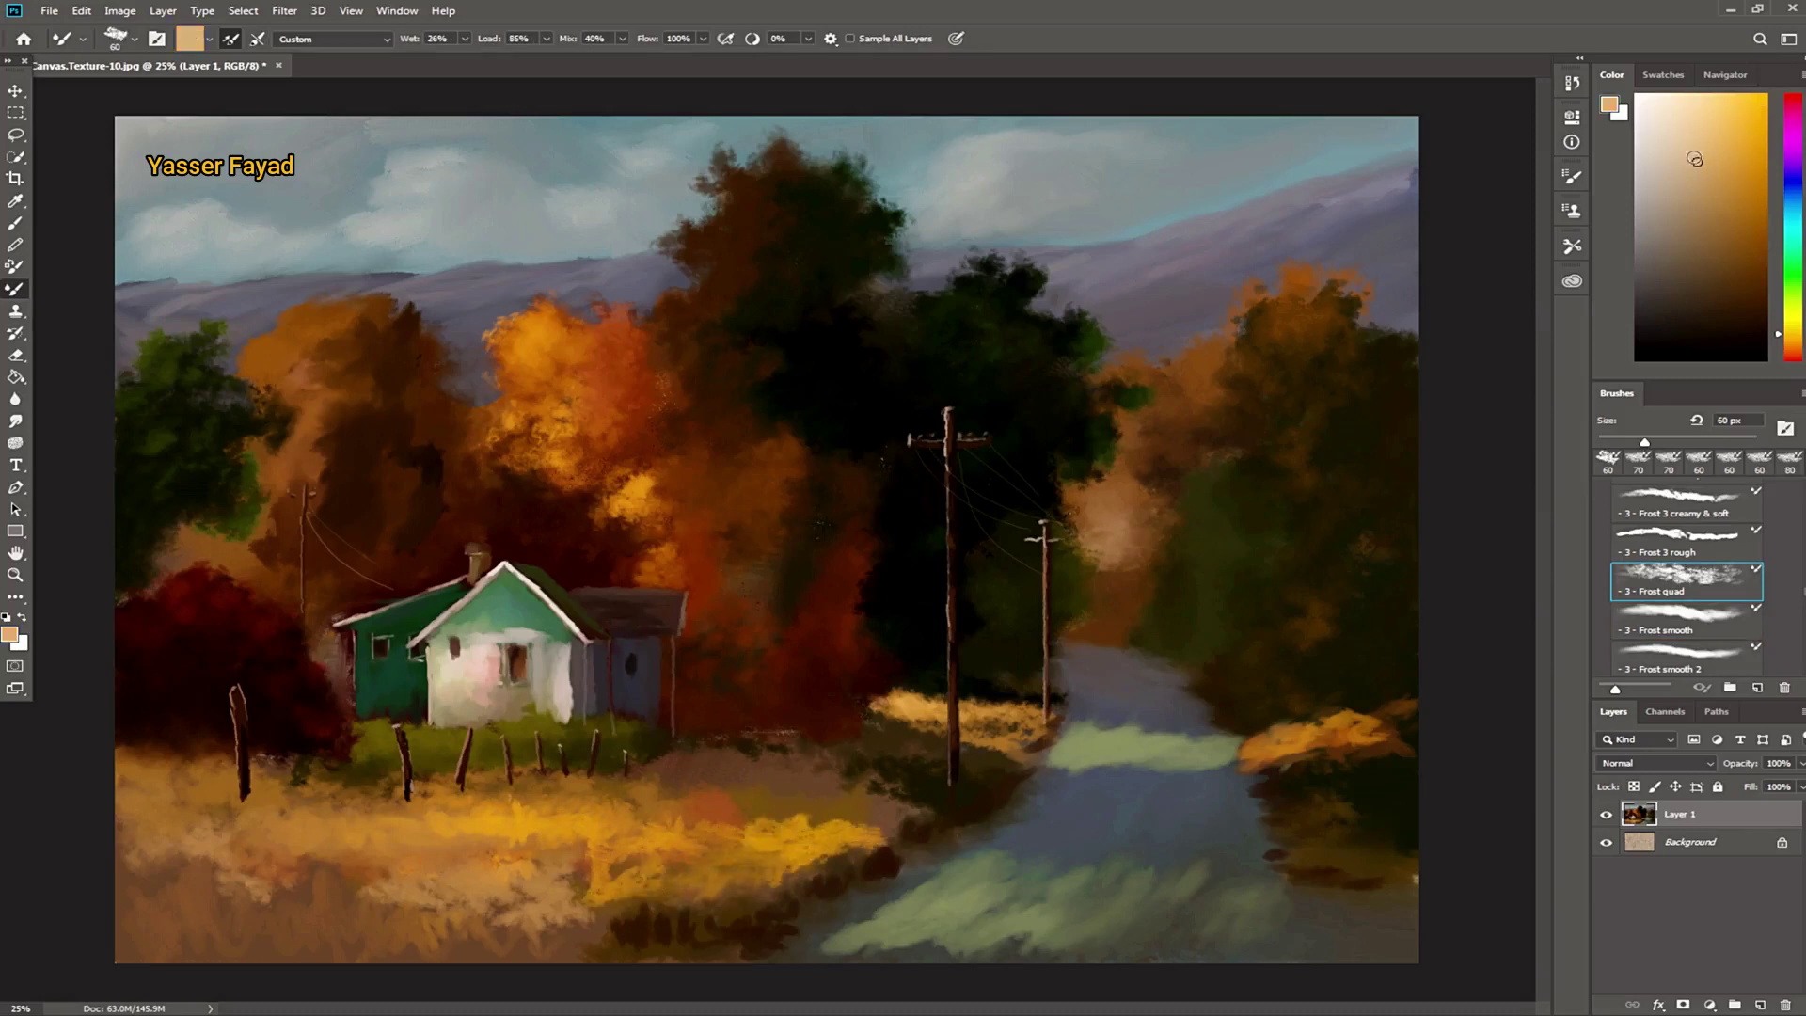
key("bracketleft")
key("bracketleft")
key("bracketleft")
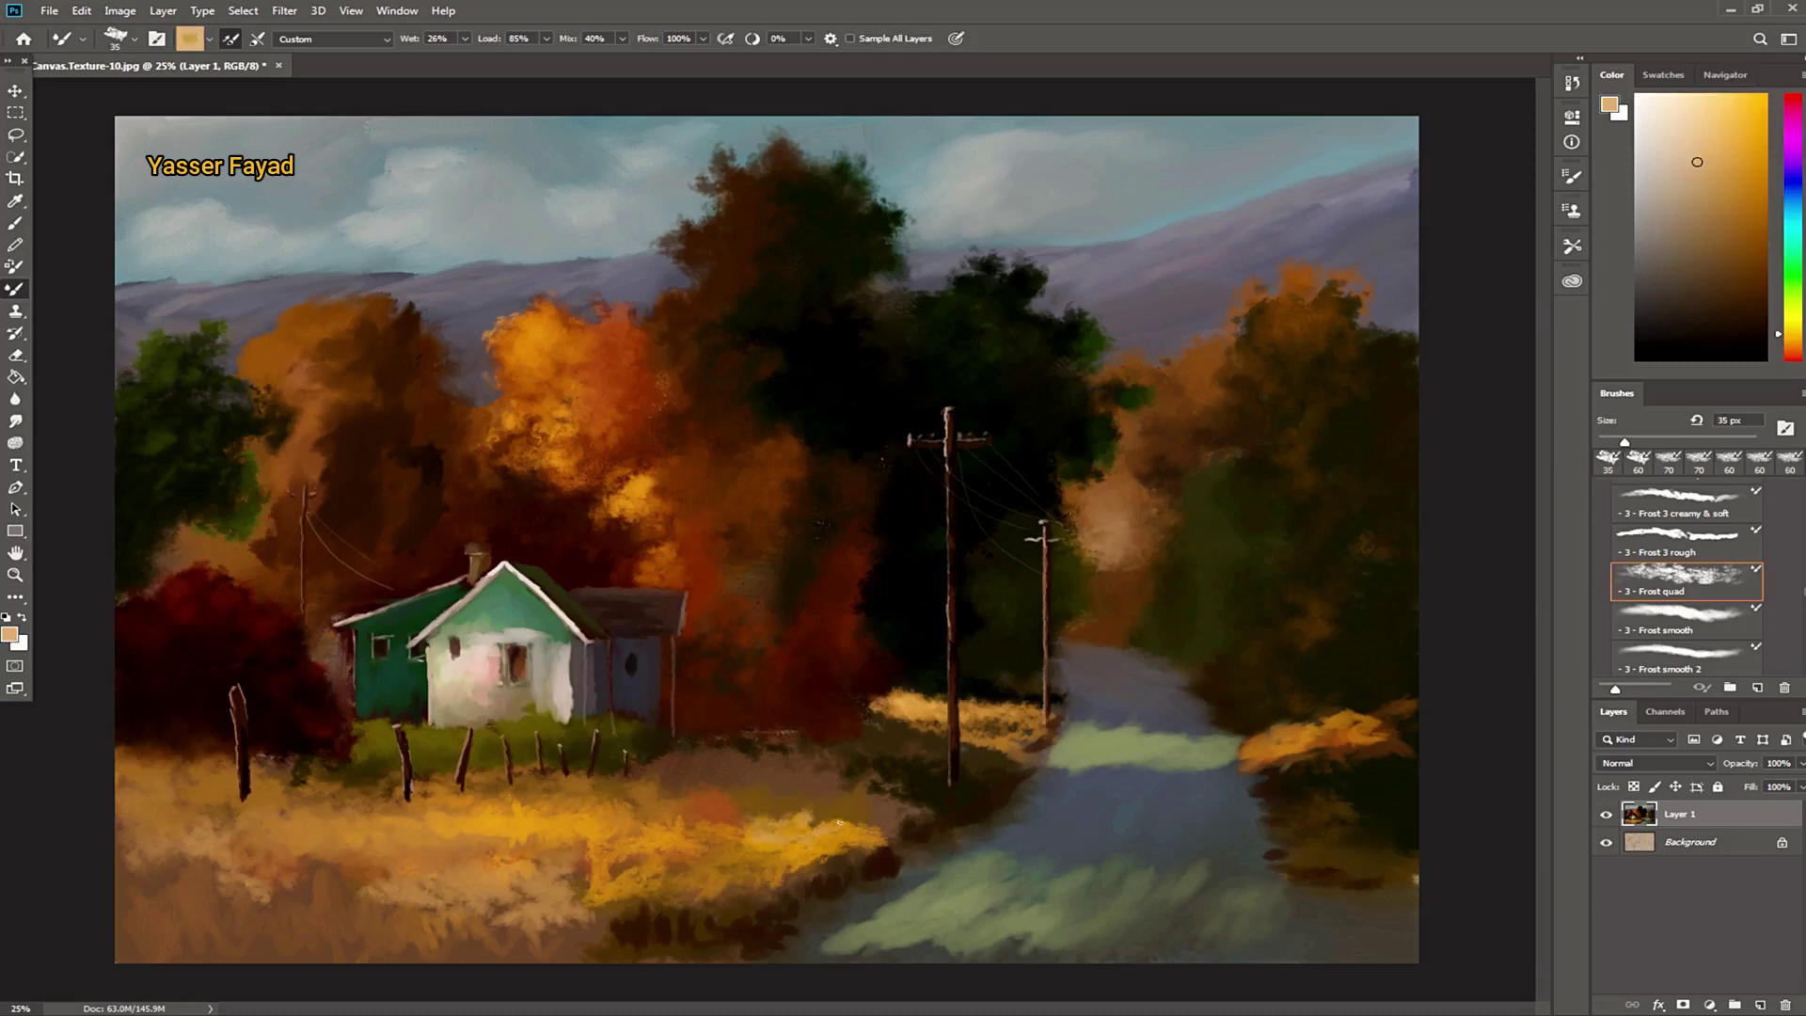
left_click_drag(647, 815, 622, 816)
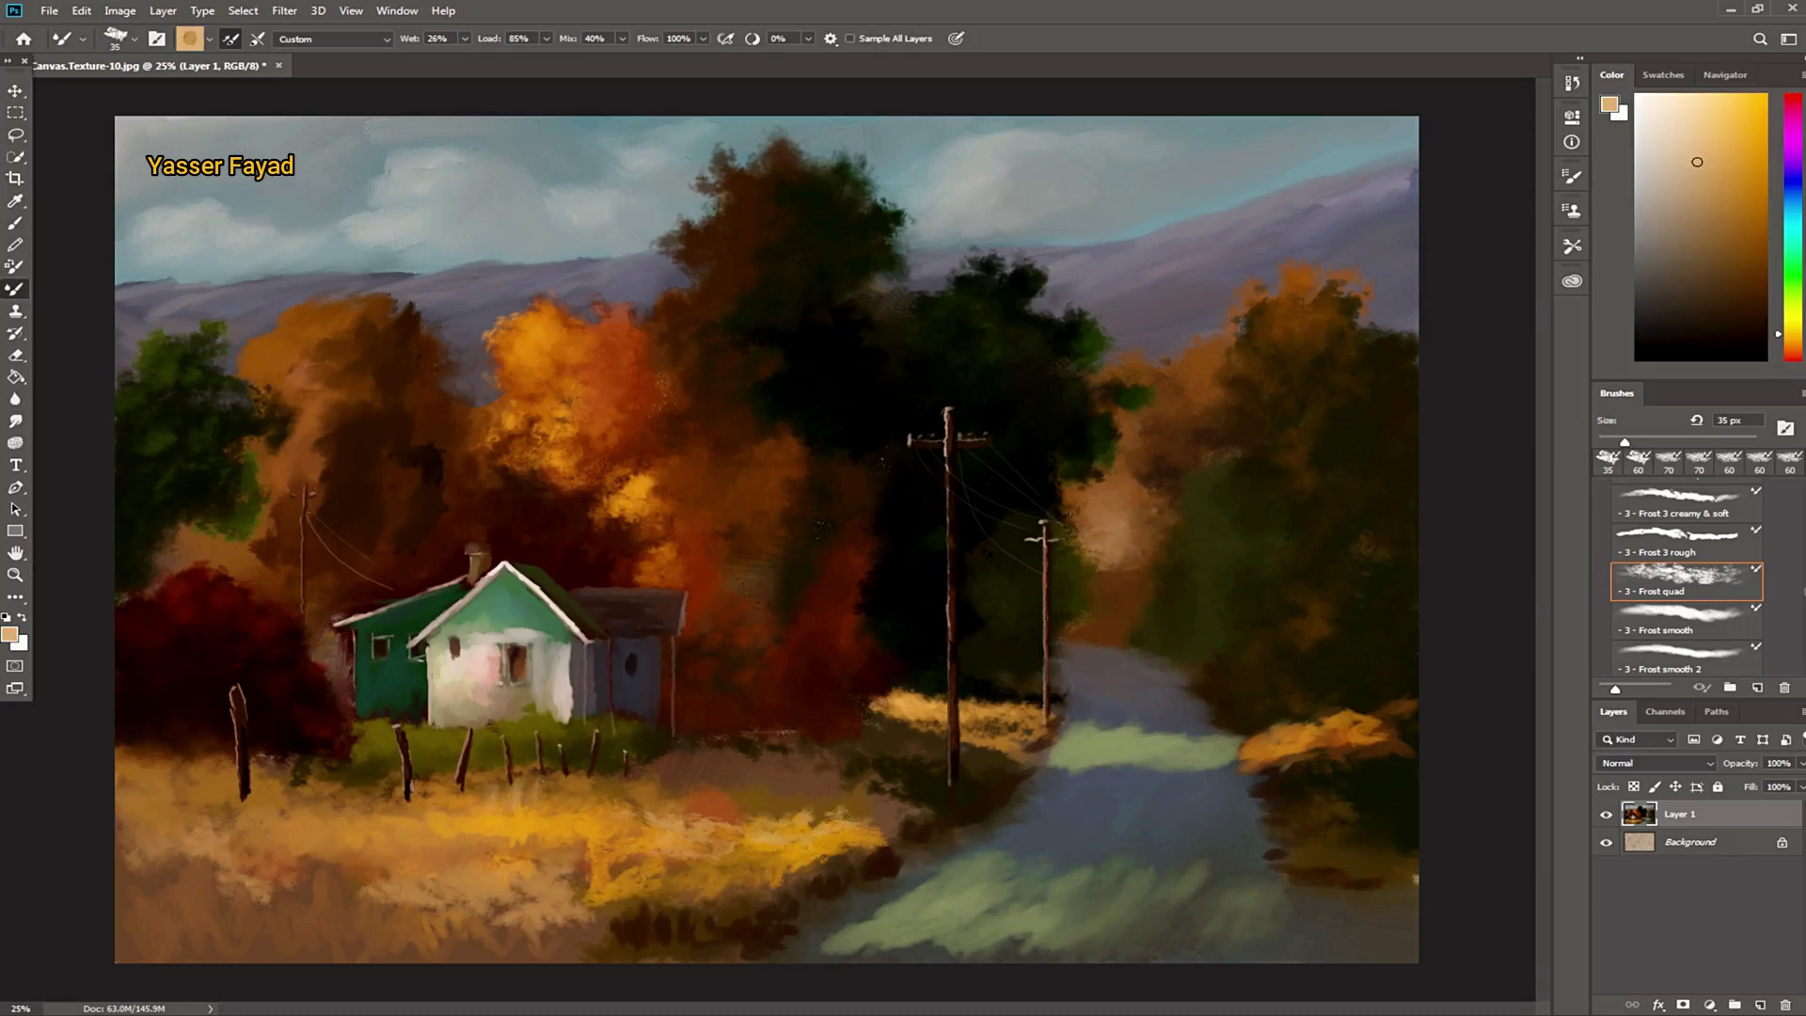
Step: Paint light strokes in the field near the house and around the left fence post at 25 px
key("bracketleft")
mouse_move(437, 781)
left_mouse_down()
mouse_move(414, 810)
mouse_move(448, 817)
mouse_move(177, 788)
mouse_move(263, 782)
mouse_move(269, 835)
left_mouse_up()
left_click_drag(179, 795, 131, 804)
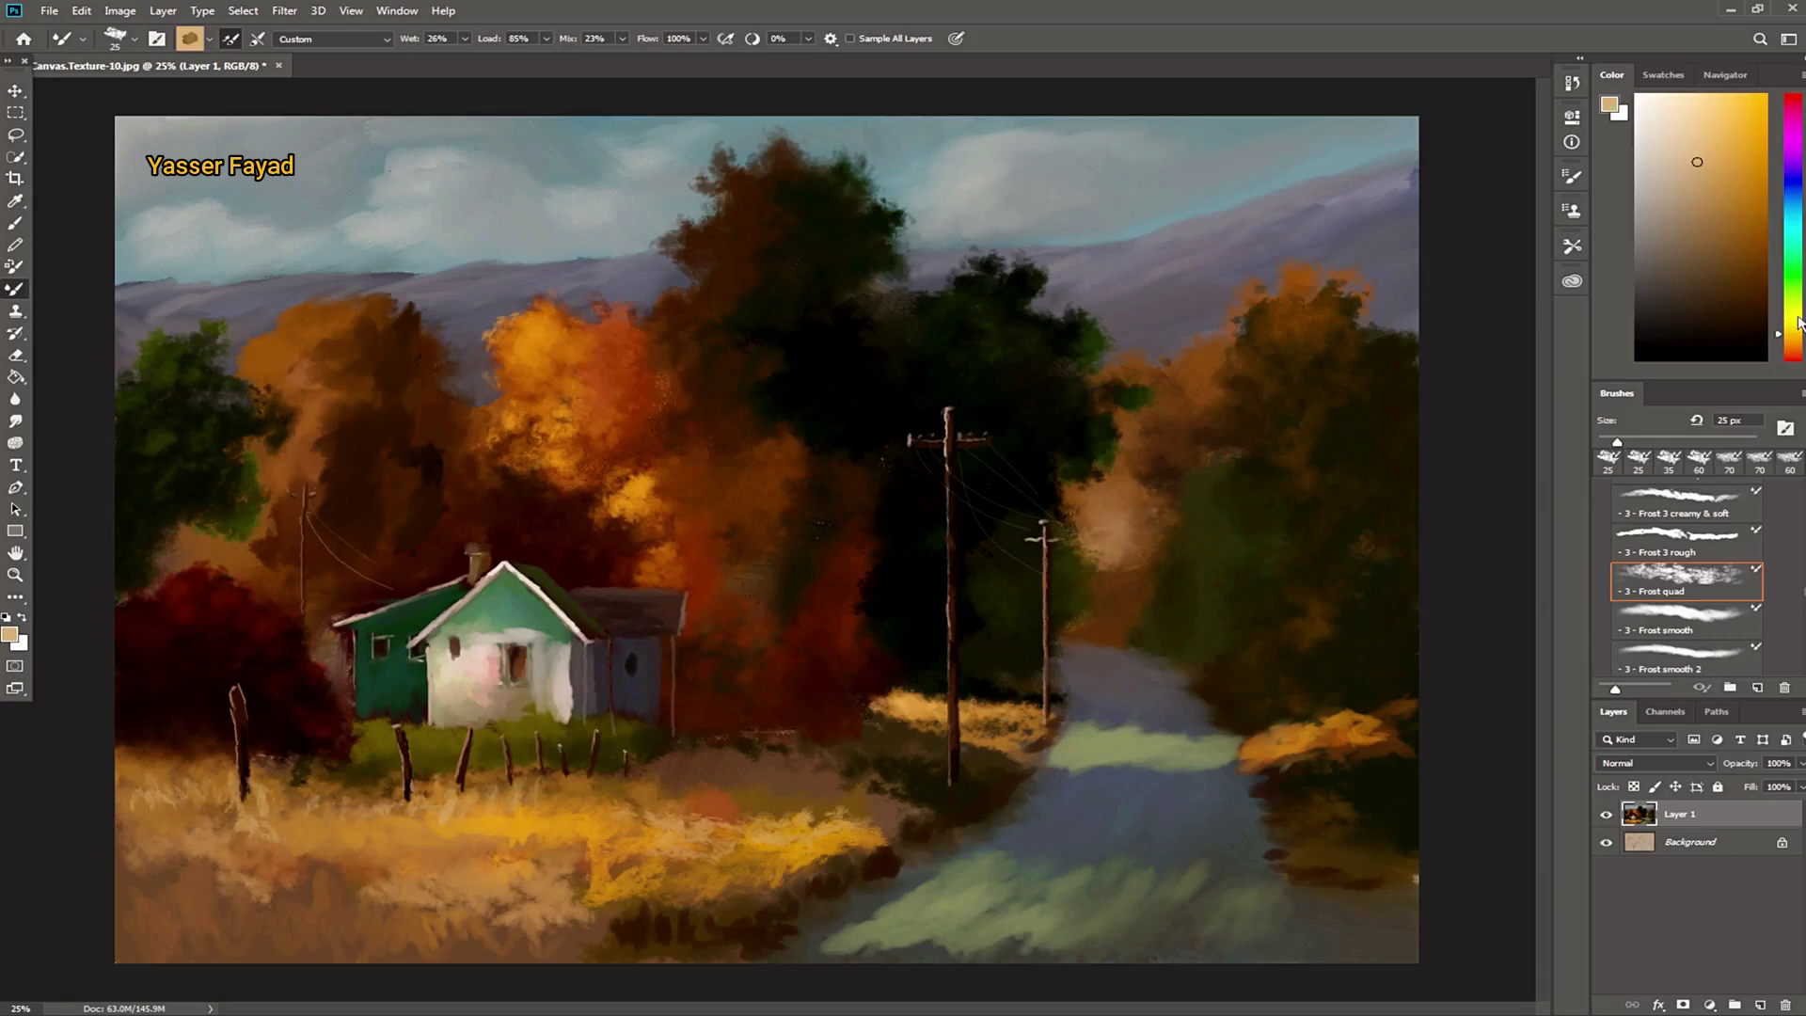
Step: Add yellow-green and darker olive touches to the grass beside the house
left_click_drag(1798, 322, 1796, 309)
mouse_move(420, 737)
left_mouse_down()
mouse_move(460, 738)
mouse_move(381, 720)
mouse_move(395, 748)
left_mouse_up()
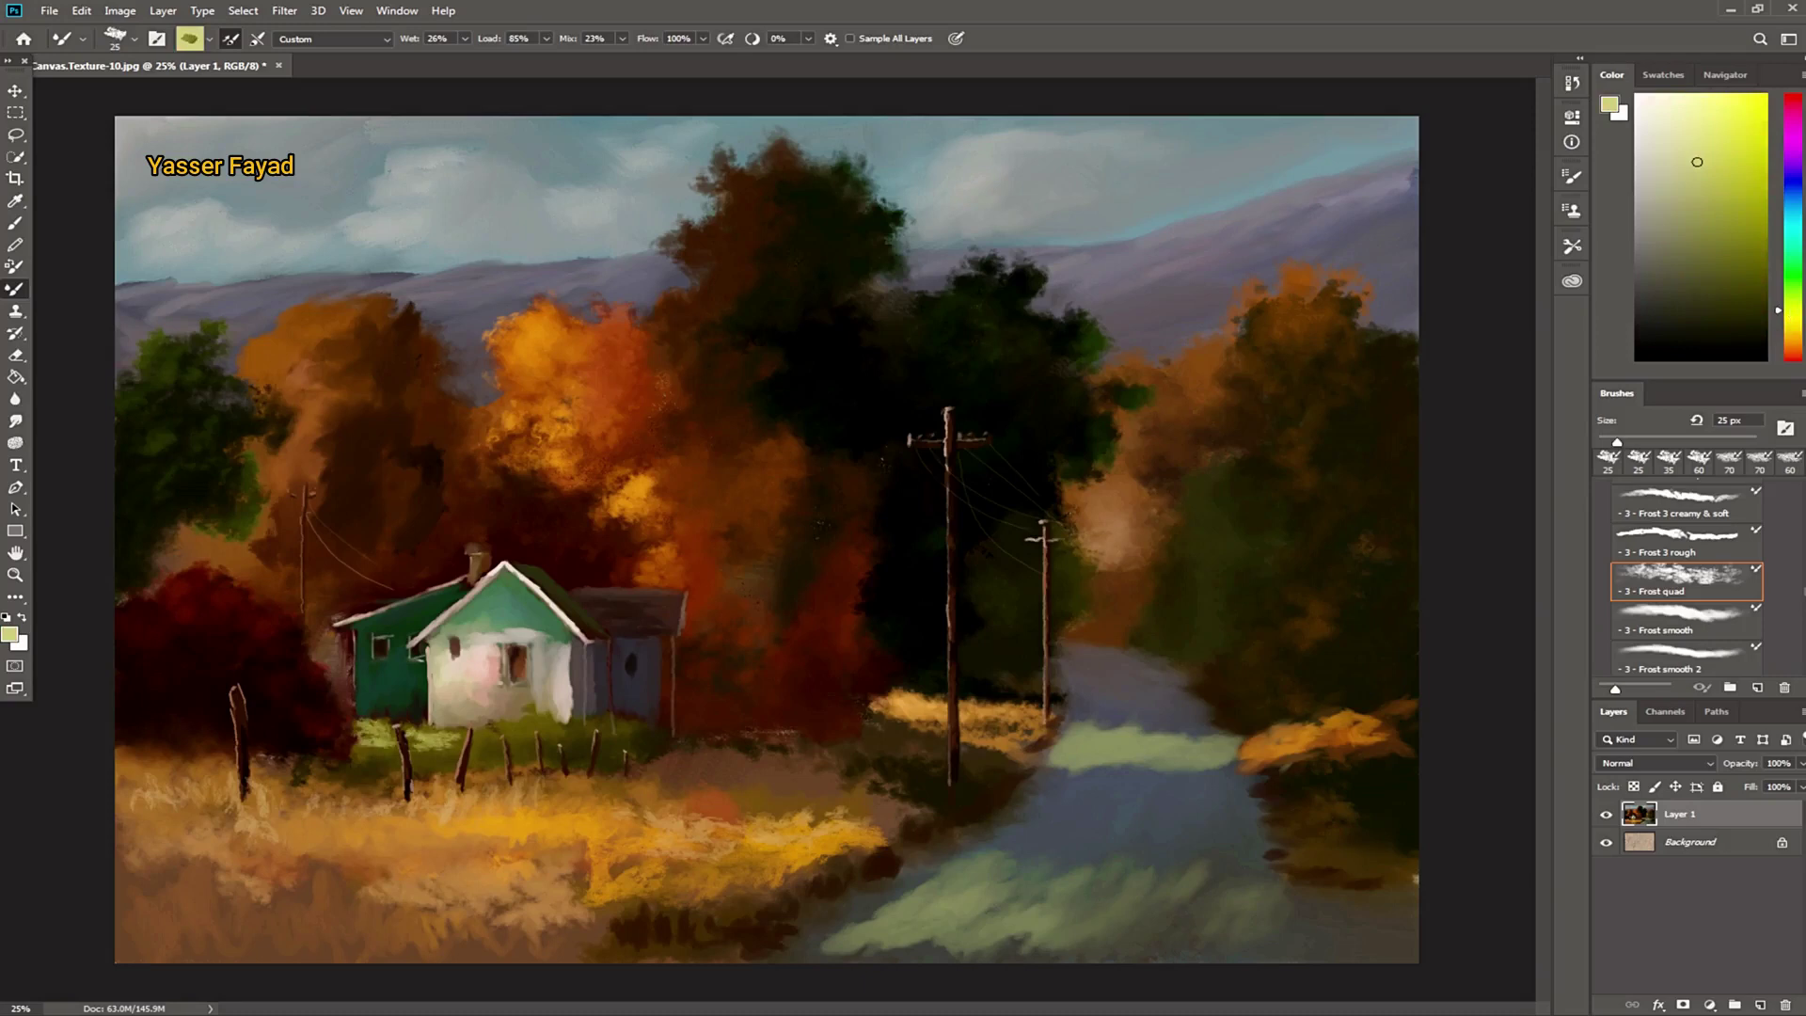
left_click(1725, 208)
mouse_move(517, 737)
left_mouse_down()
mouse_move(528, 724)
mouse_move(519, 742)
left_mouse_up()
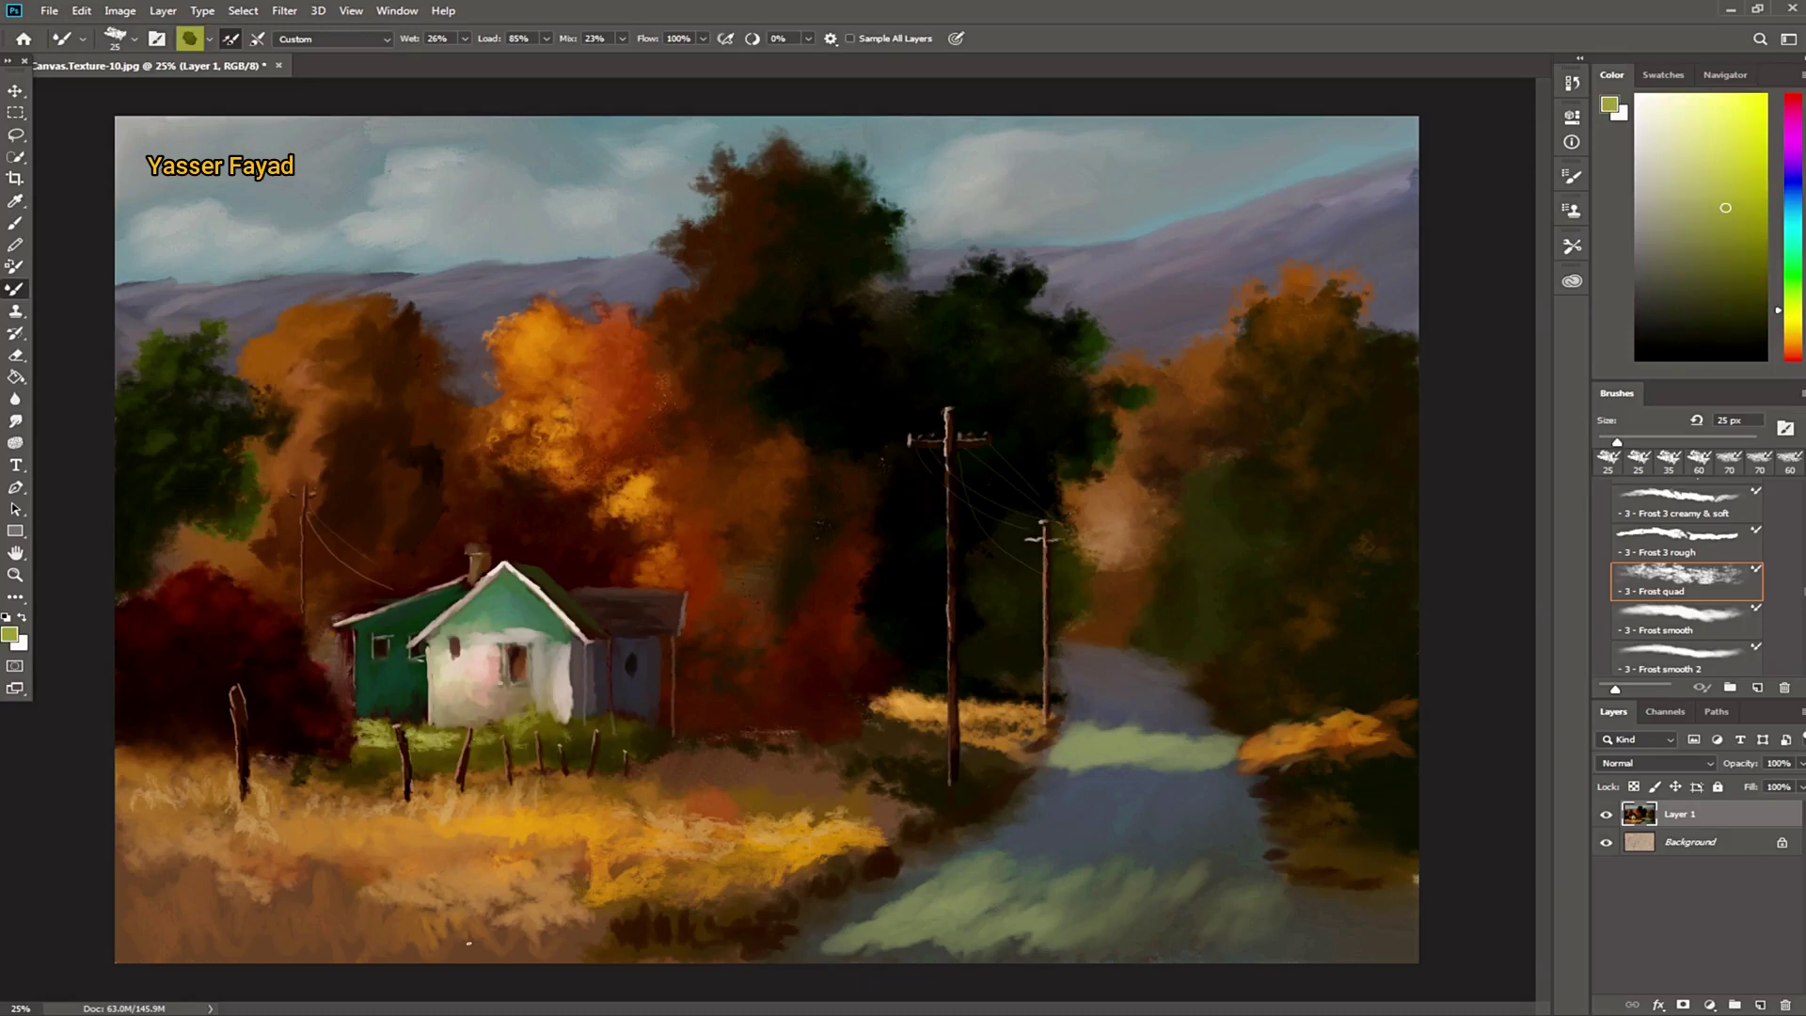
left_click(1739, 317)
Step: Paint thin black twigs right of the house with an 8 px brush at 0% wetness
key("bracketleft")
key("bracketleft")
key("bracketleft")
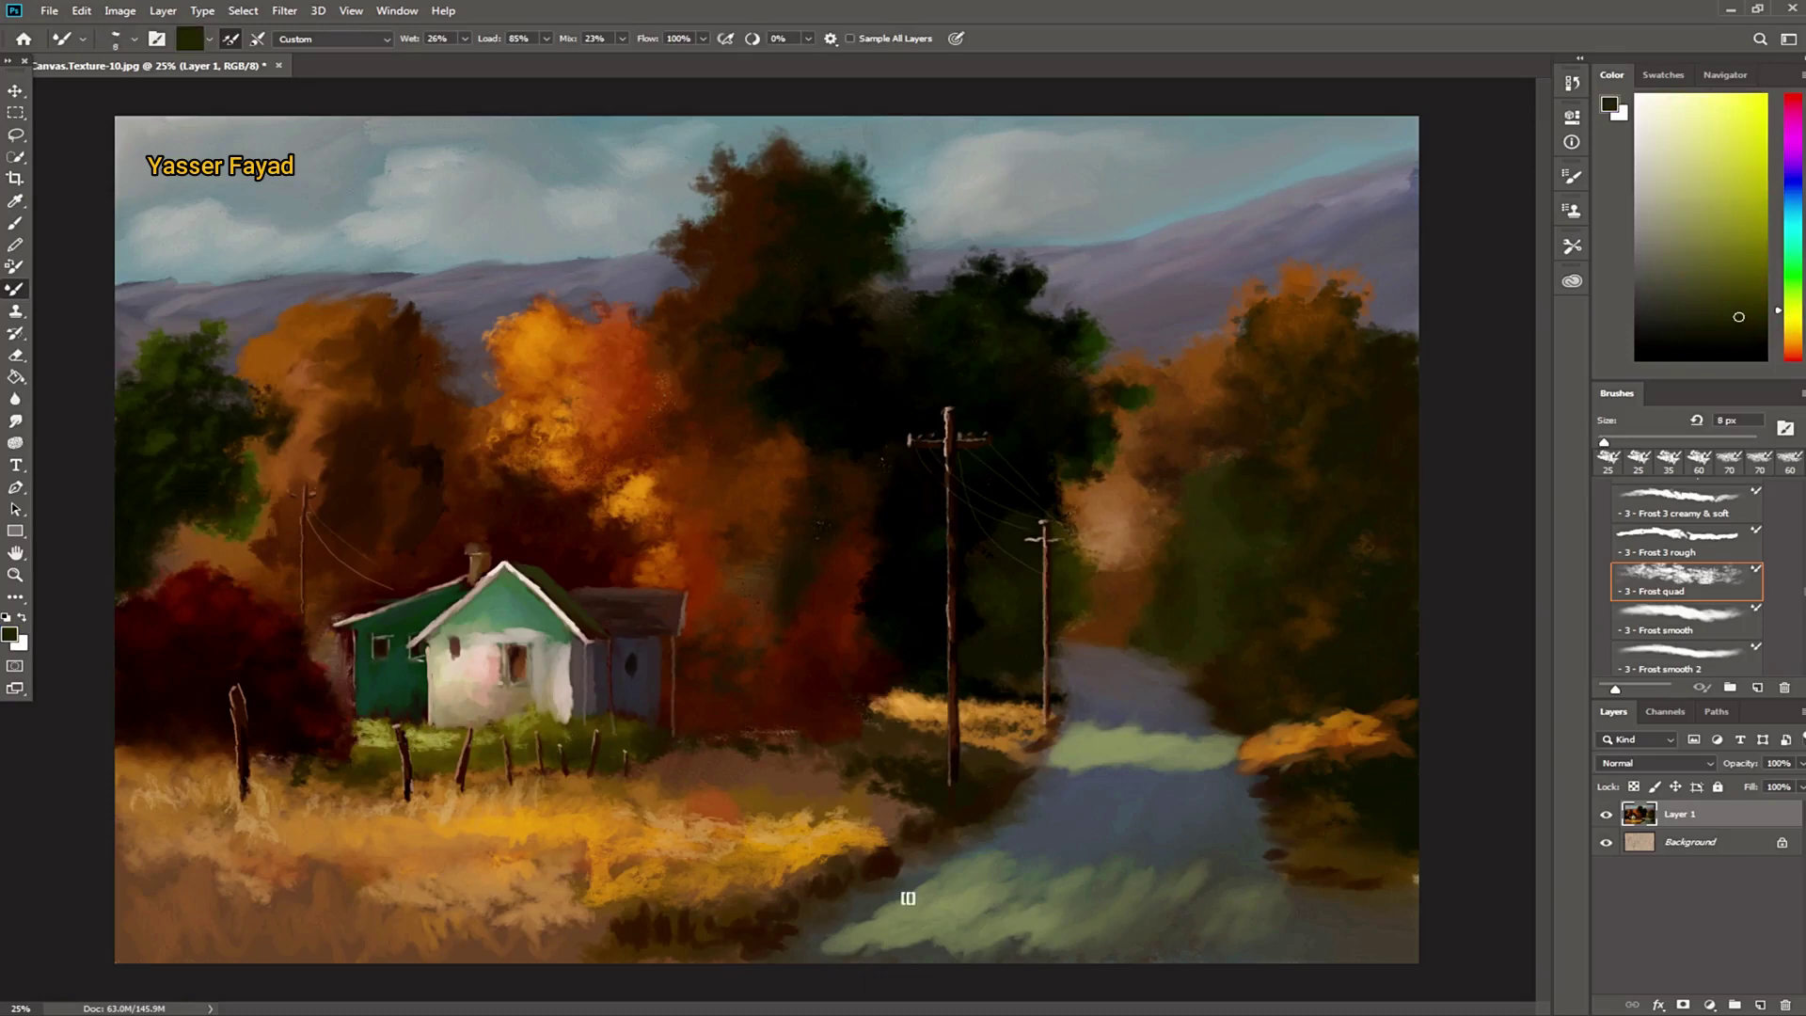
left_click(415, 38)
type("0")
key("Return")
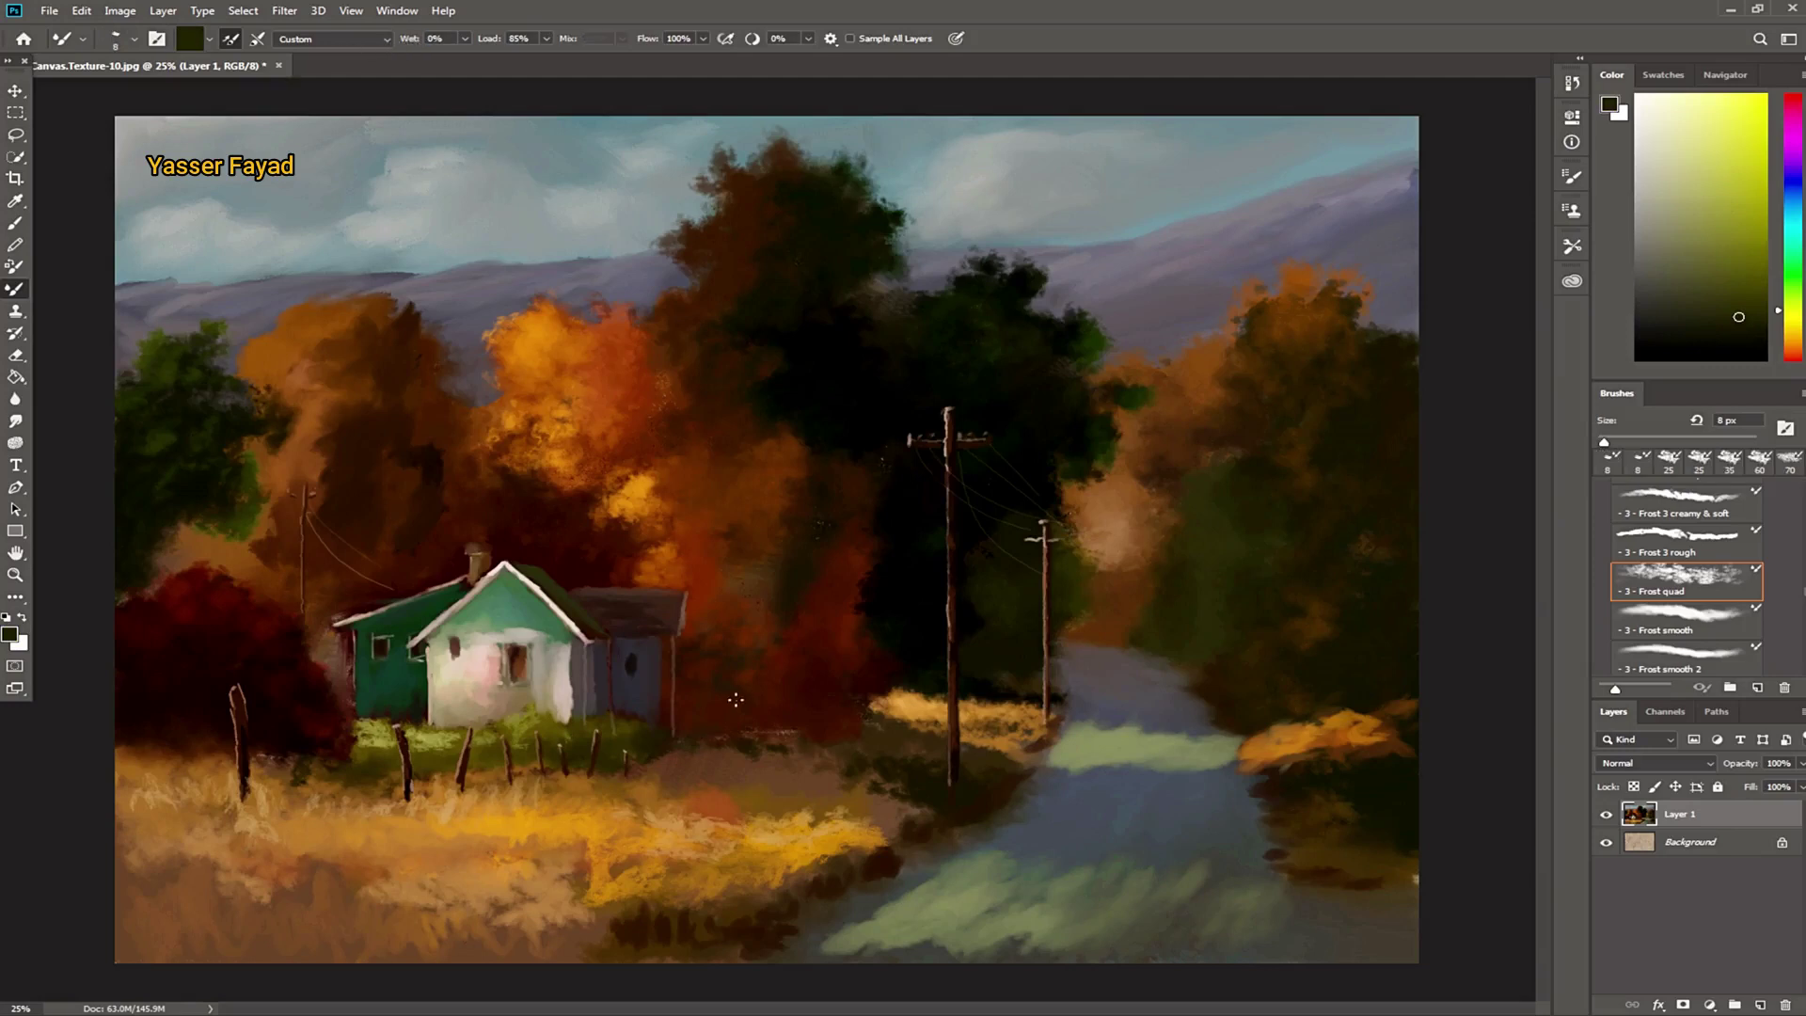
key("d")
left_click_drag(871, 750, 992, 736)
Step: Paint dark bushes at the power pole's base with a 70 px black brush, undoing and redoing strokes
left_click(961, 804, "alt")
key("bracketleft")
key("bracketright")
key("bracketright")
key("bracketright")
key("bracketright")
key("bracketright")
key("bracketright")
key("d")
mouse_move(940, 800)
left_mouse_down()
mouse_move(978, 811)
mouse_move(931, 820)
left_mouse_up()
key("ctrl+z")
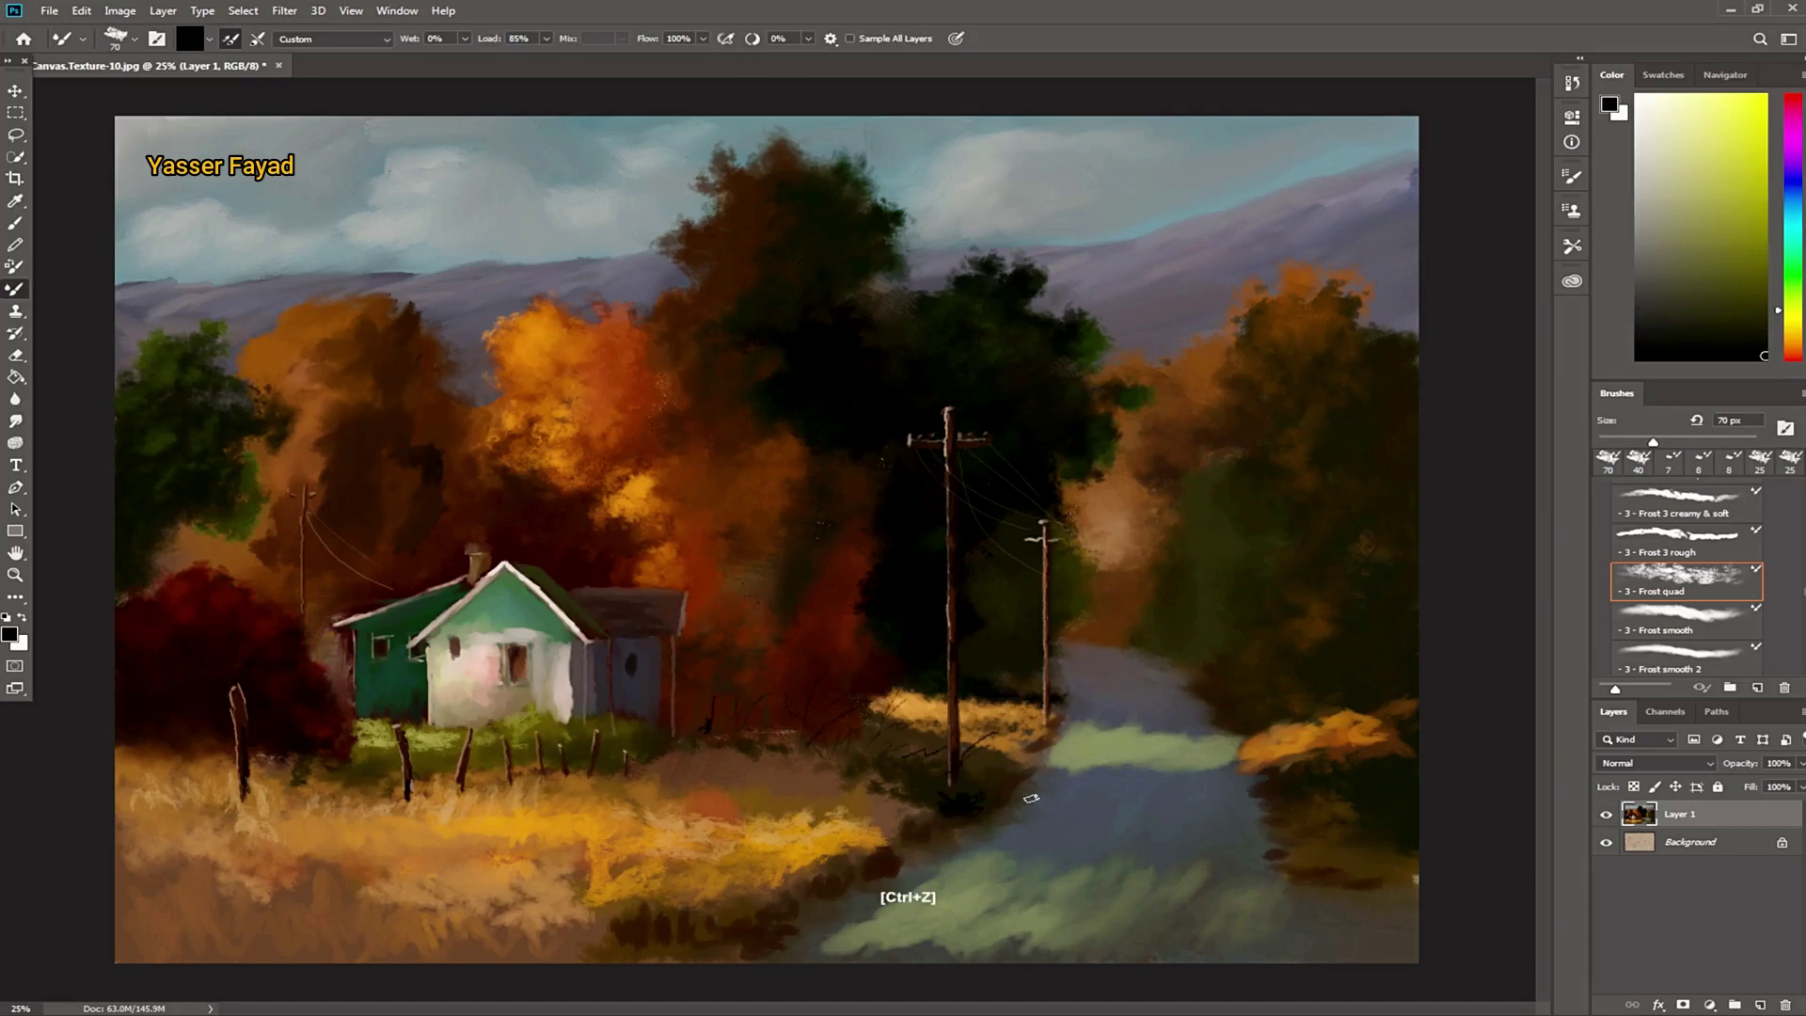
key("ctrl+z")
key("ctrl+shift+z")
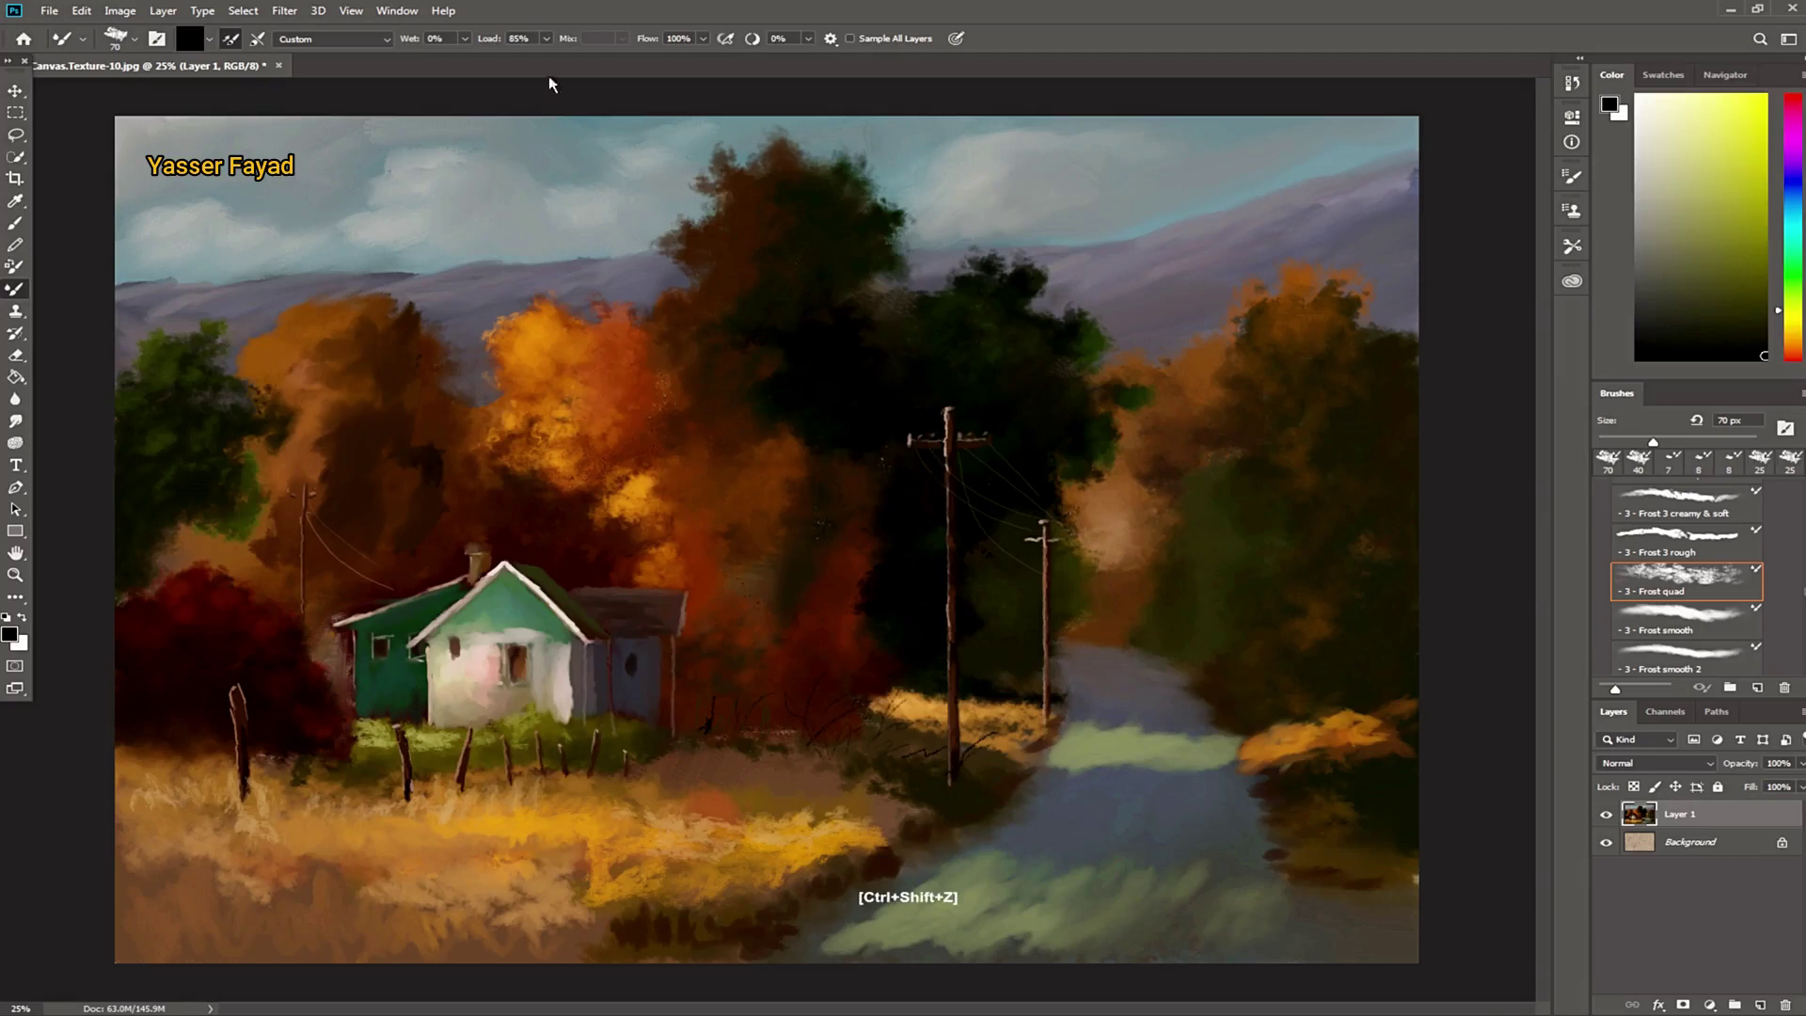
Step: At 27% wetness, add dark strokes at the pole base and across the lower foreground
left_click_drag(414, 45, 439, 45)
left_click_drag(959, 819, 1011, 814)
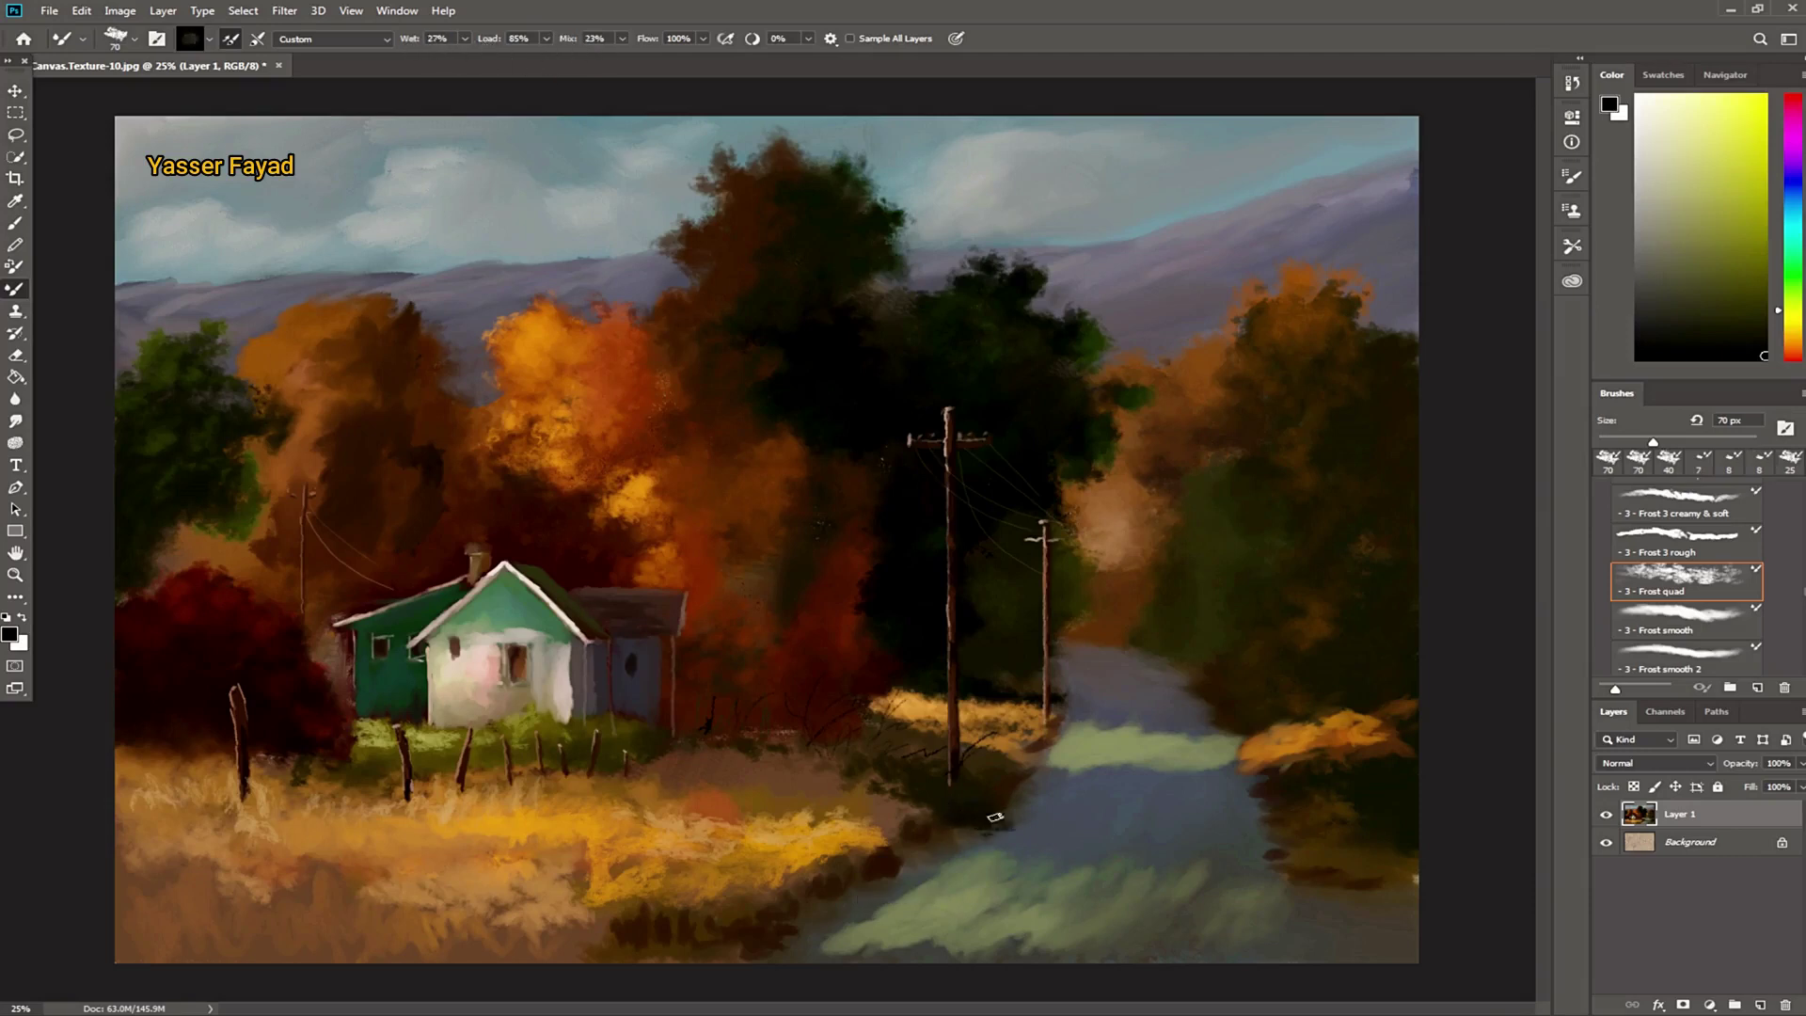
left_click_drag(875, 870, 904, 884)
mouse_move(800, 922)
left_mouse_down()
mouse_move(779, 949)
mouse_move(696, 948)
left_mouse_up()
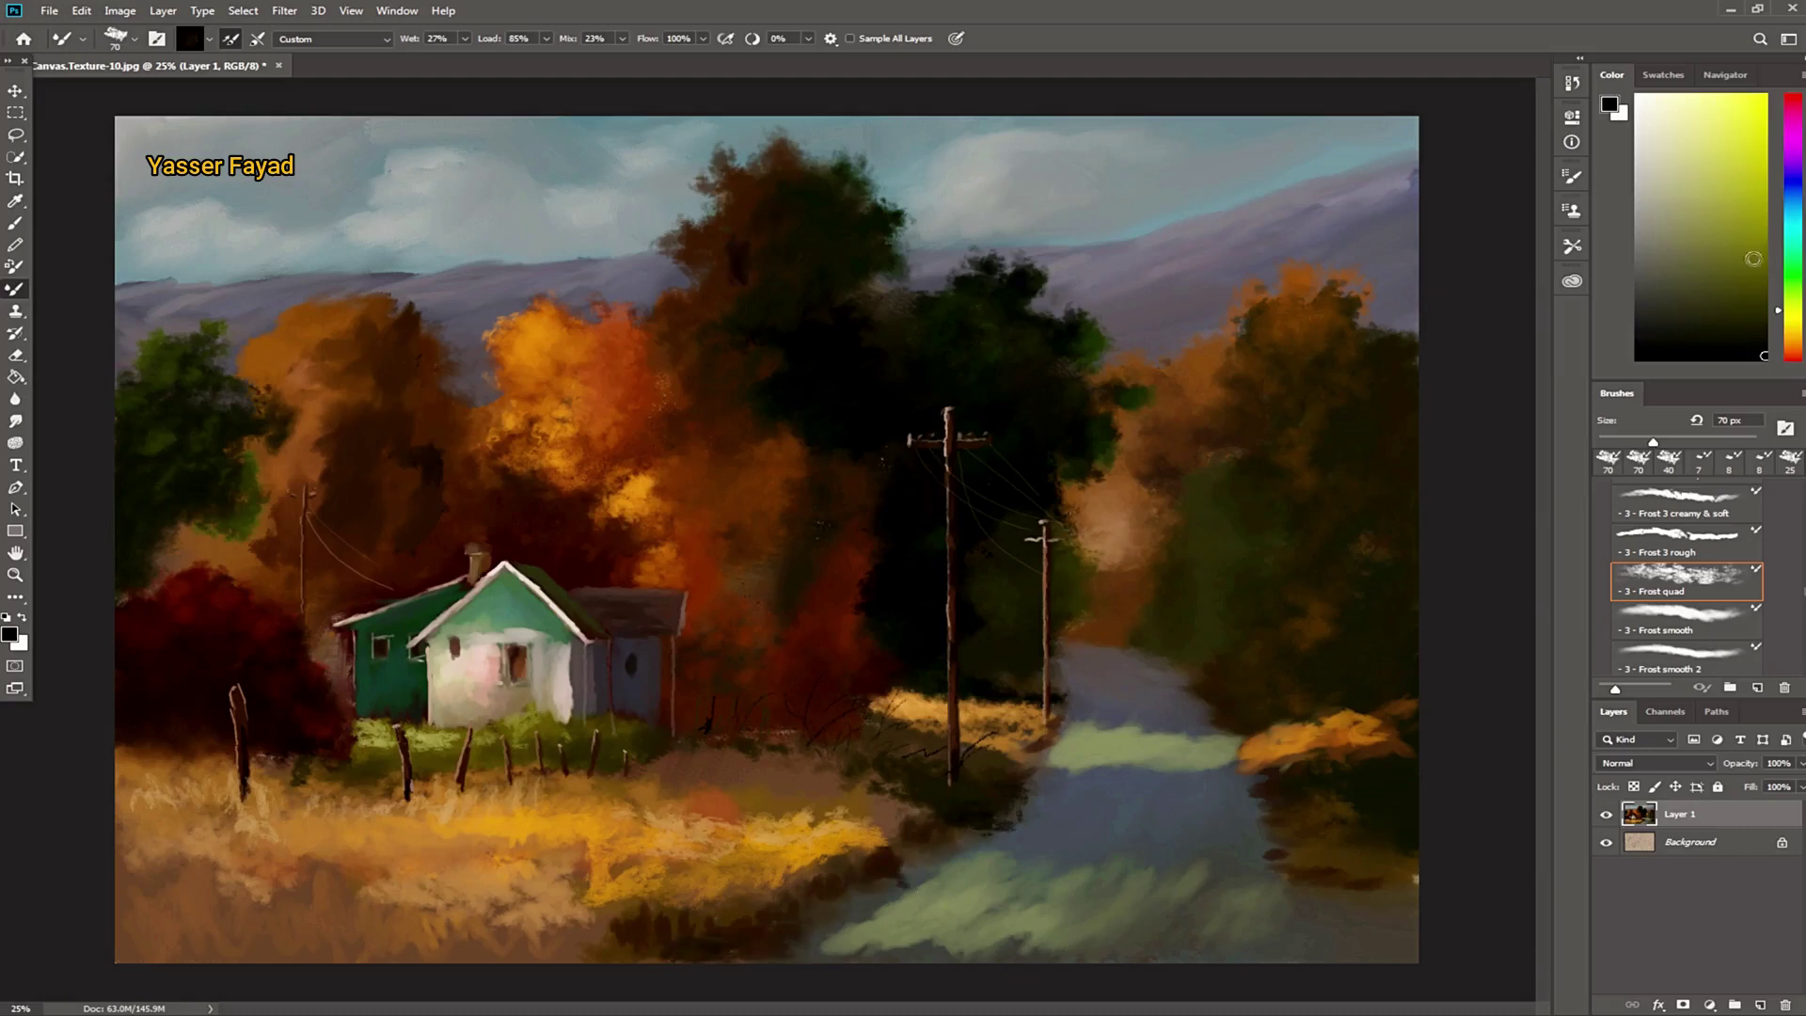
left_click(1795, 344)
left_click(1731, 179)
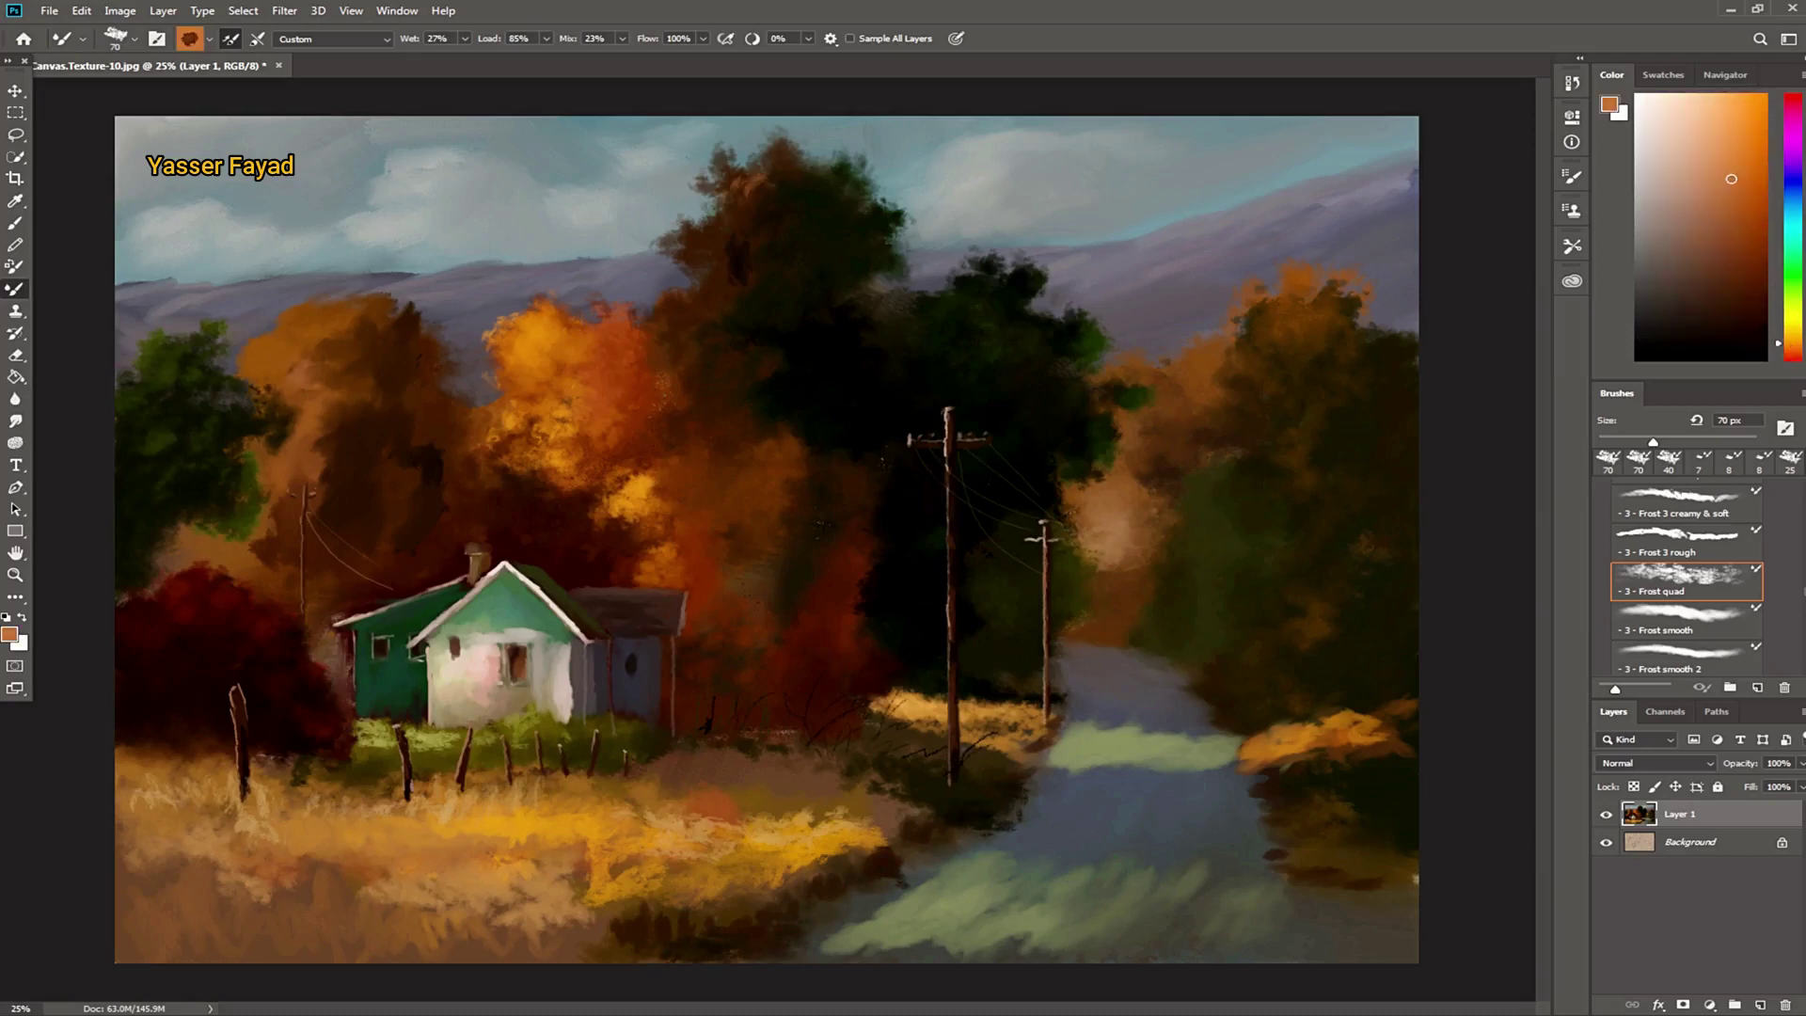
Step: With Frost smooth at 125 px, brighten the tops of the left tree crowns with orange
left_click(1689, 626)
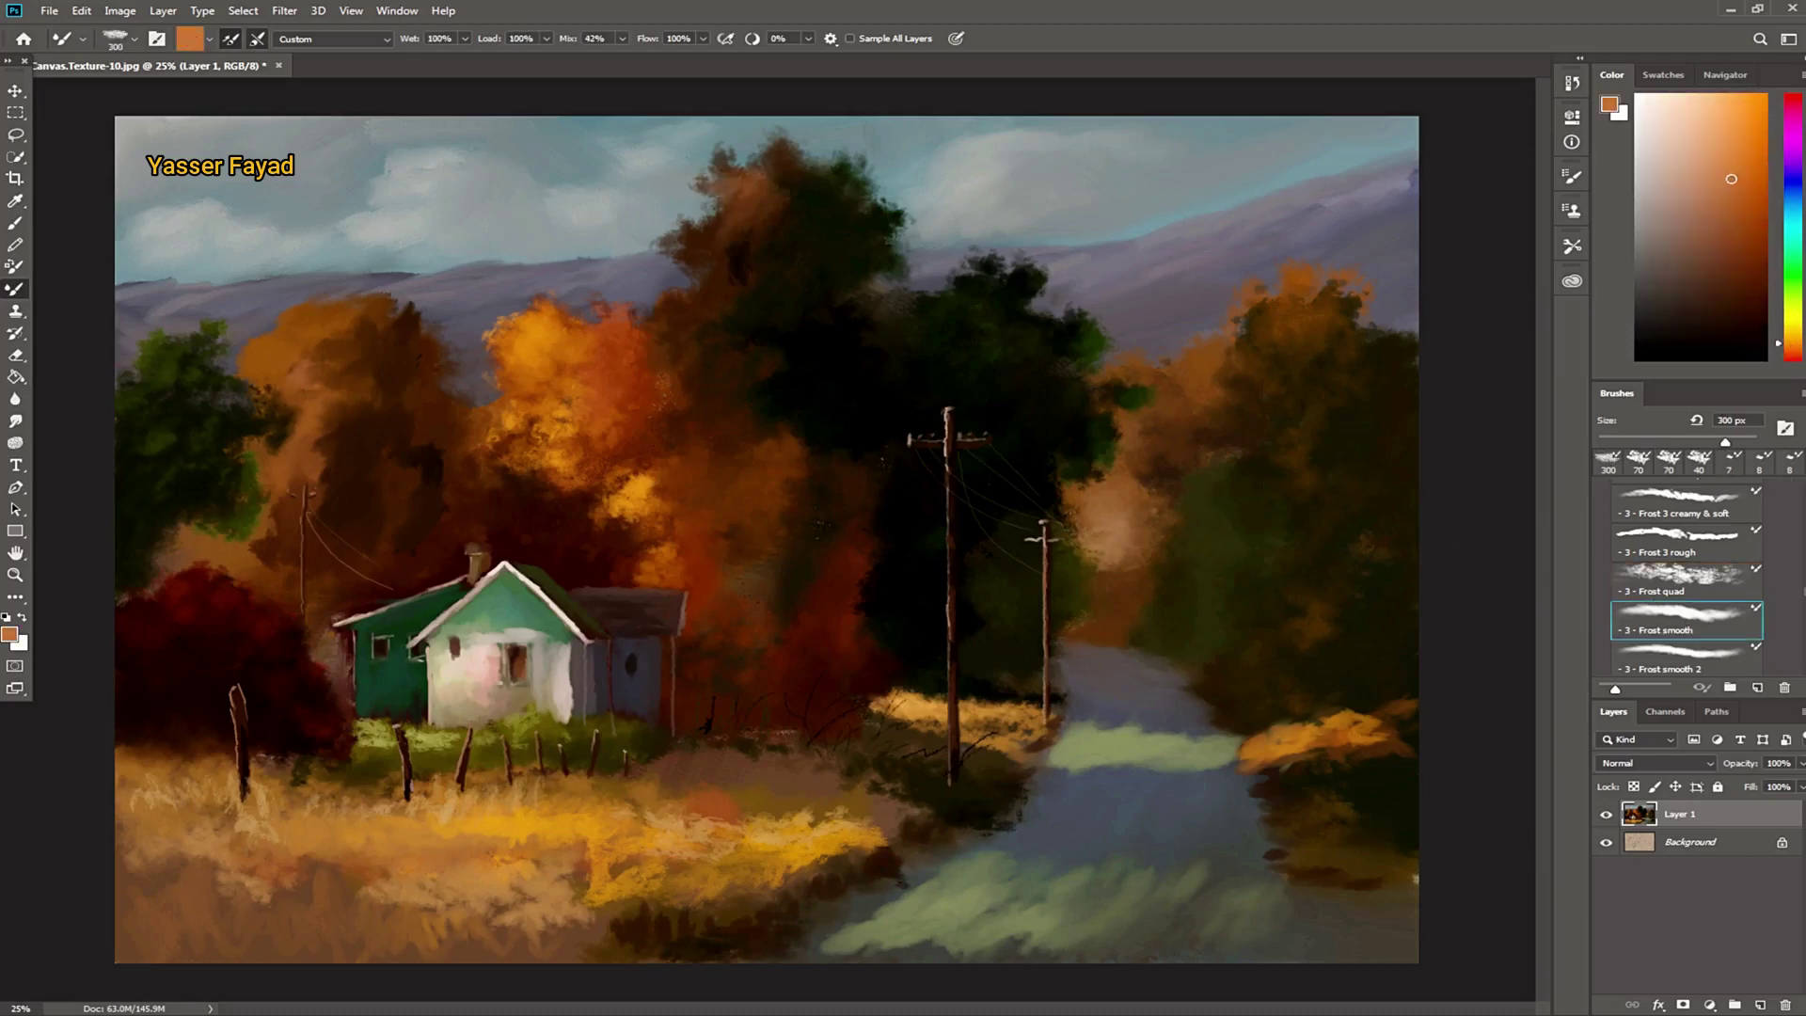
key("bracketleft")
key("bracketleft")
key("bracketleft")
key("bracketright")
key("bracketright")
left_click_drag(781, 151, 828, 169)
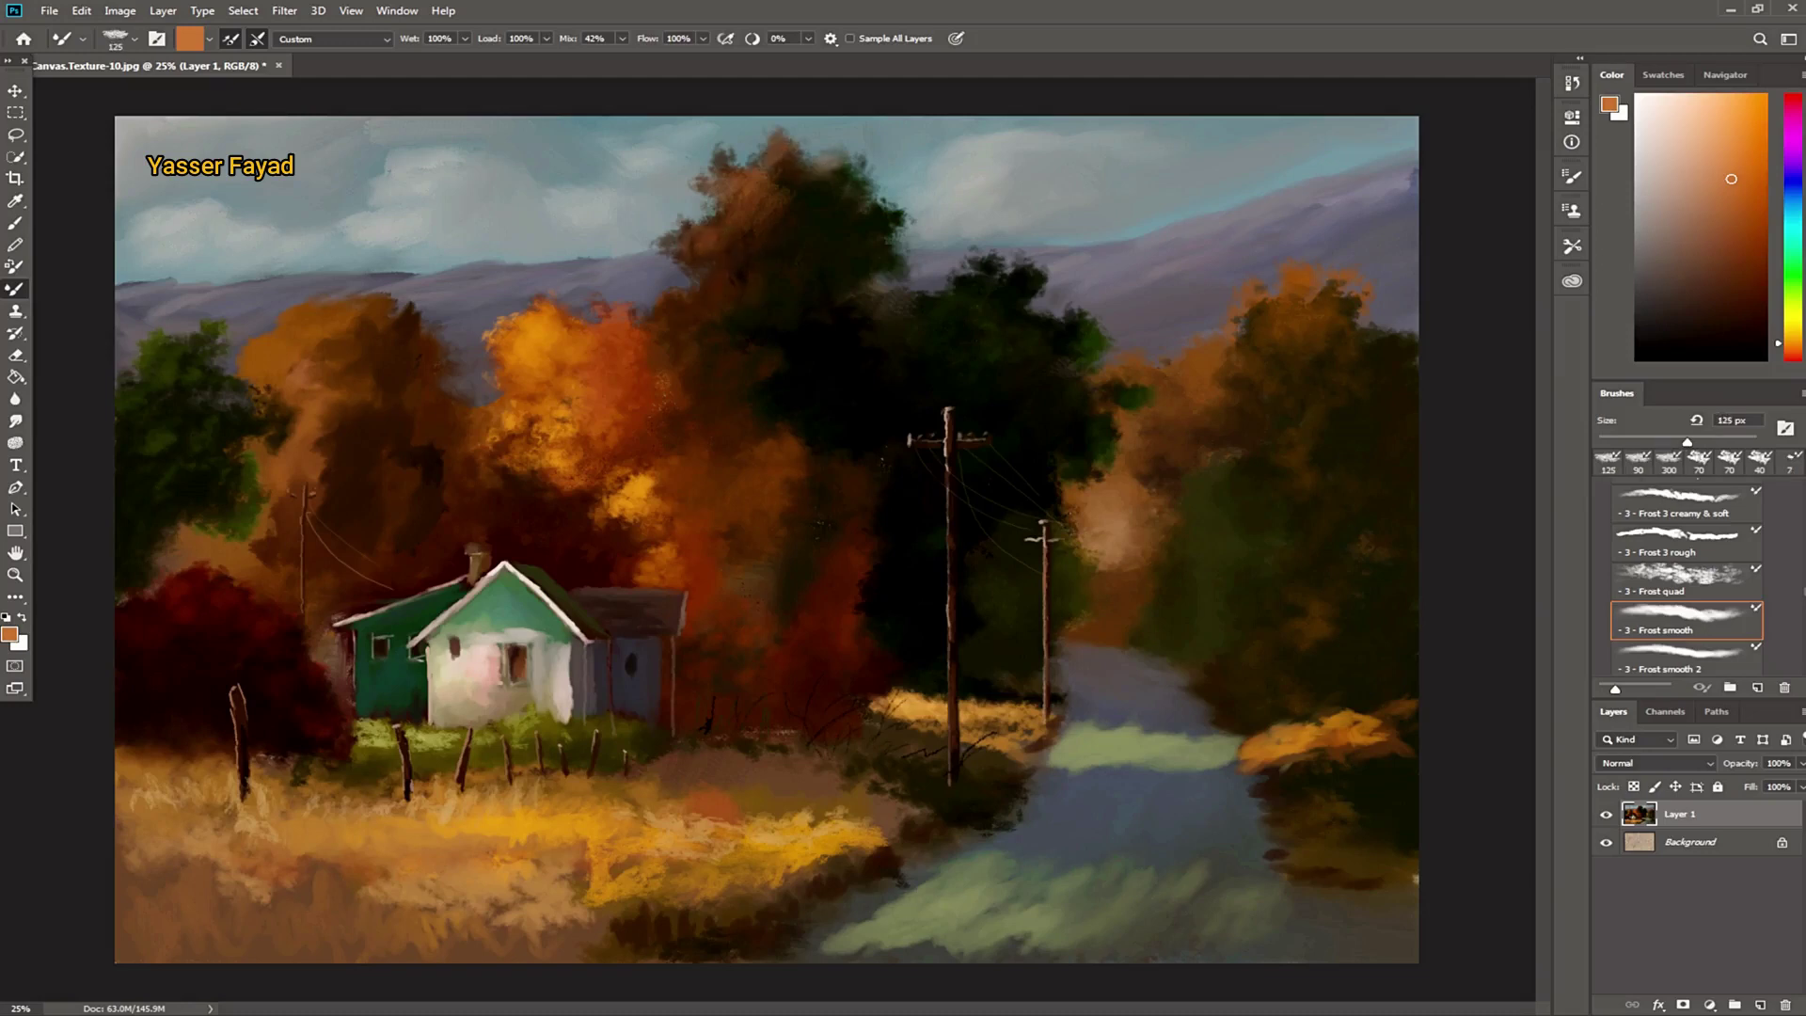
left_click_drag(578, 325, 545, 300)
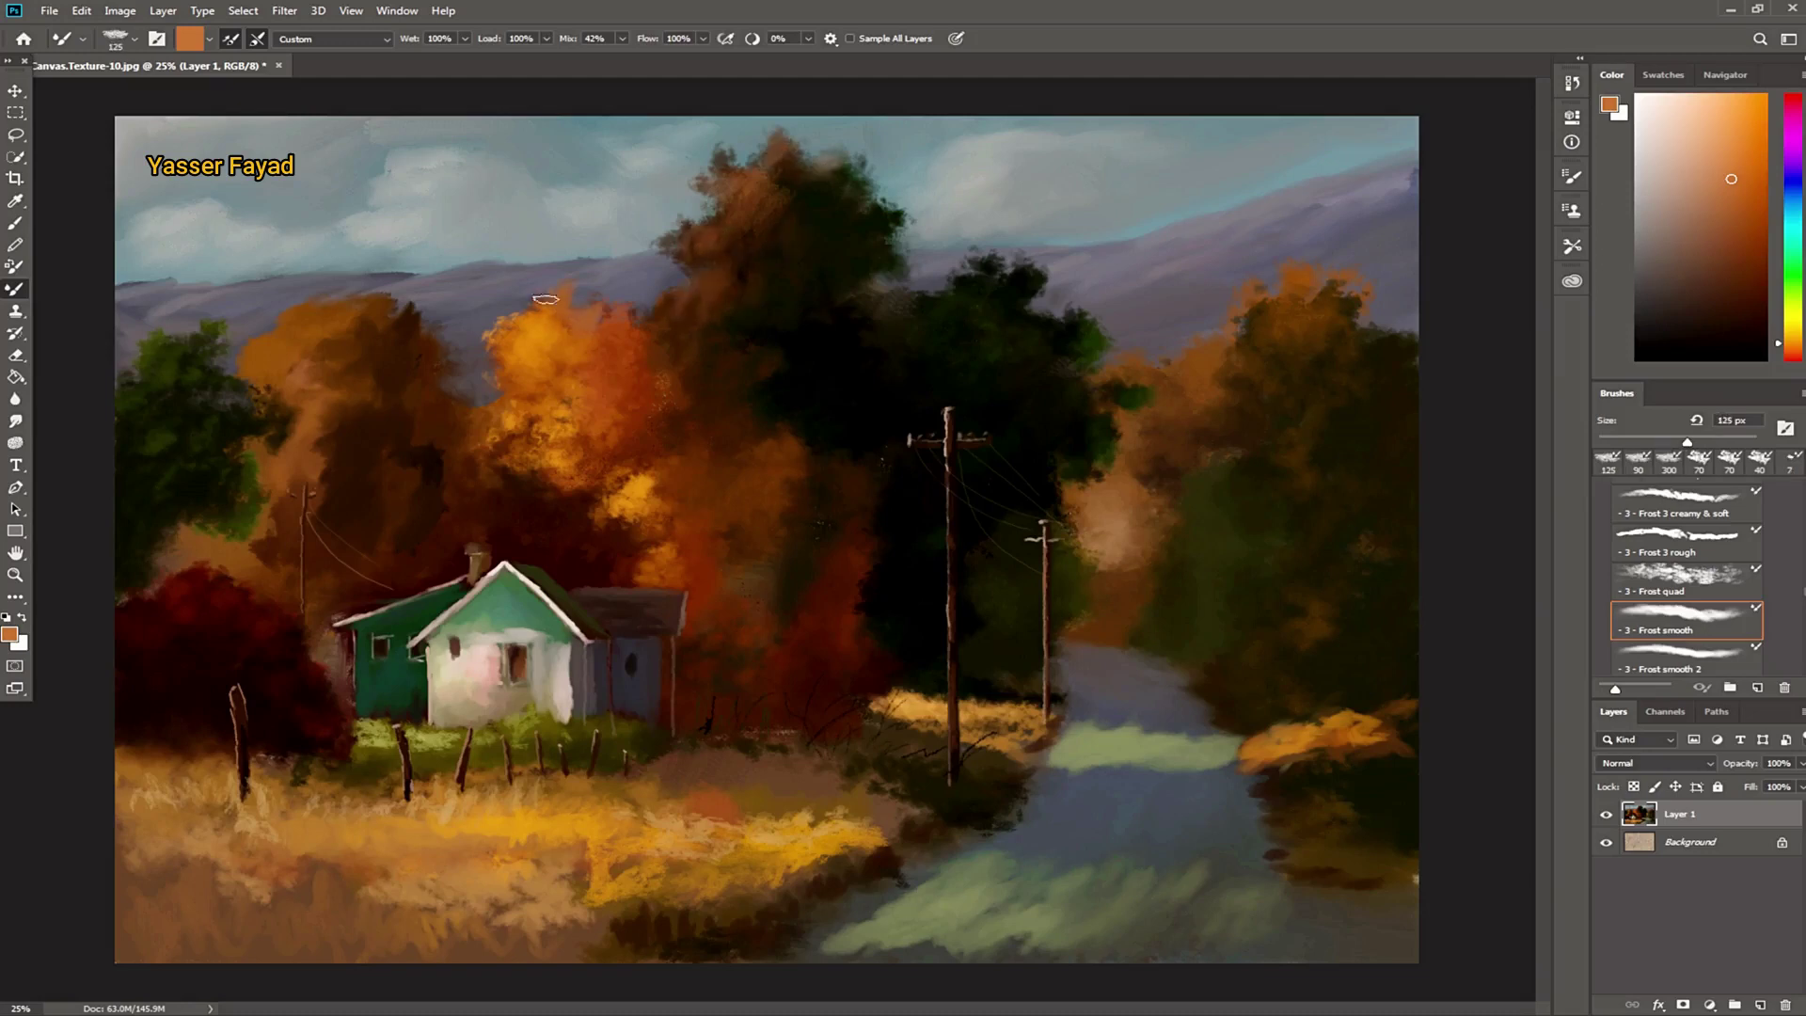
mouse_move(301, 315)
left_mouse_down()
mouse_move(240, 343)
mouse_move(357, 352)
left_mouse_up()
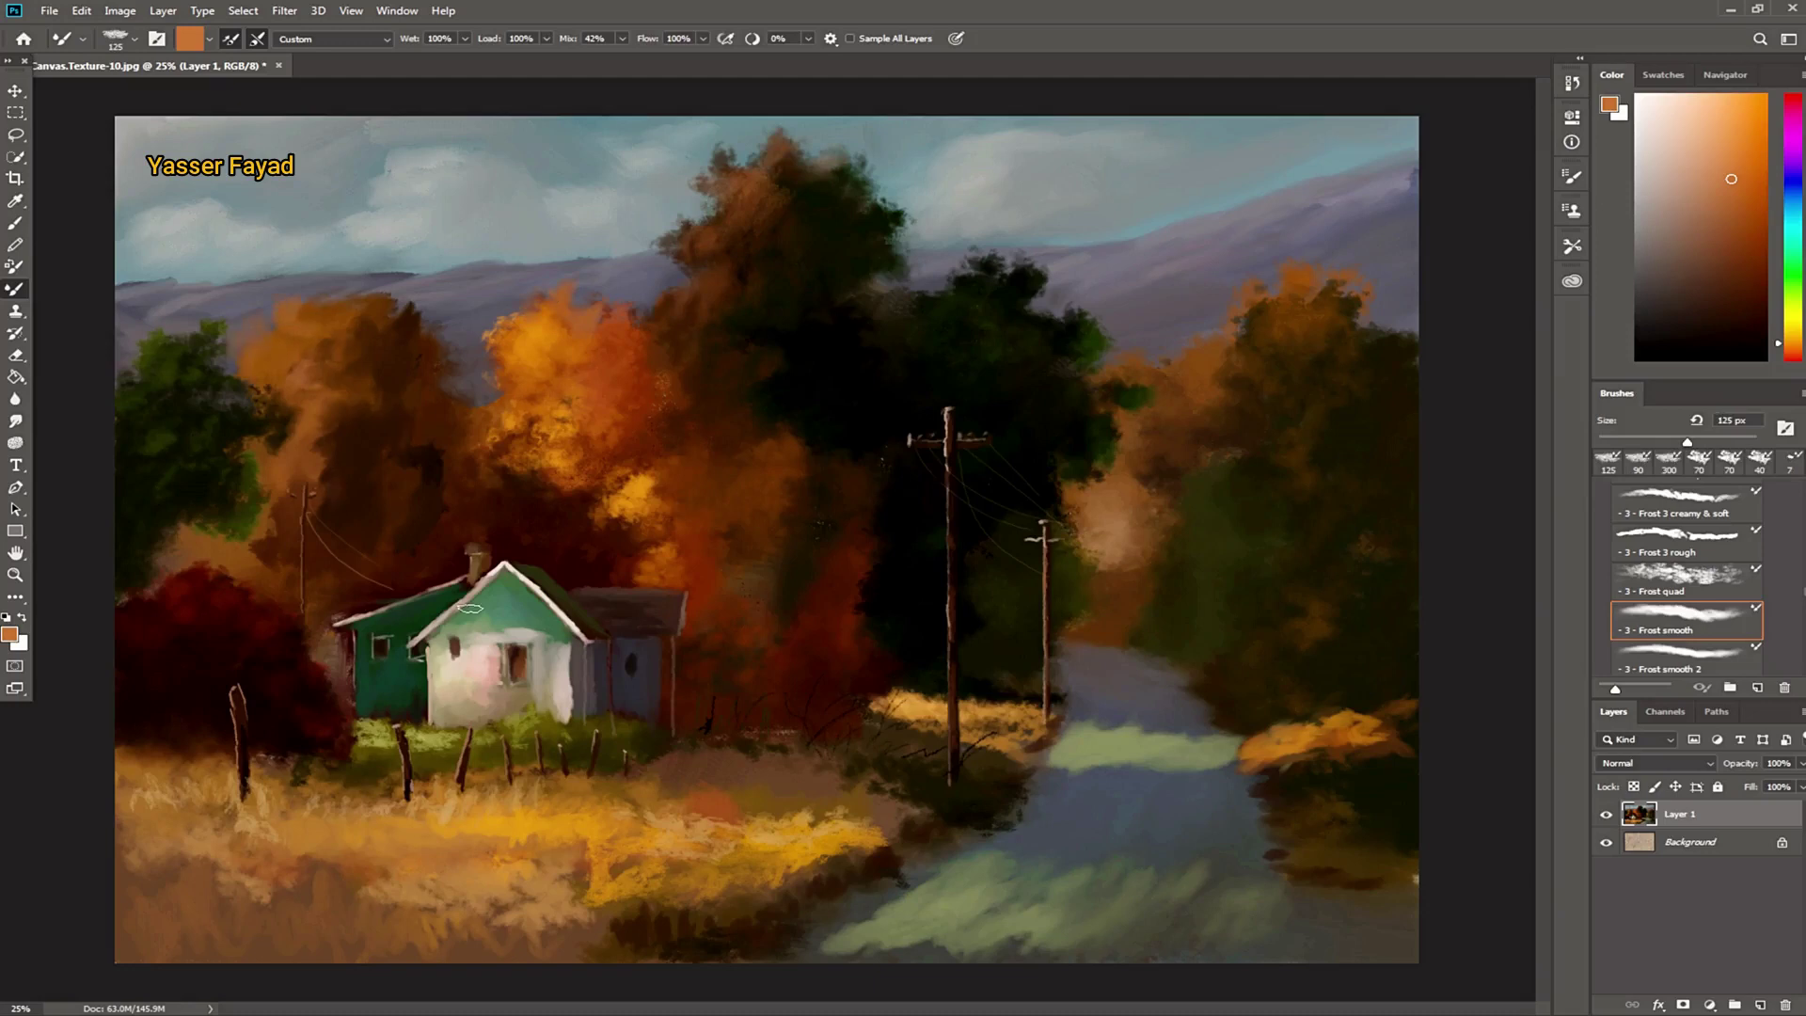
Step: Paint dark reddish-brown strokes across the field and right road edge, raising mix to 100%
left_click(1737, 258)
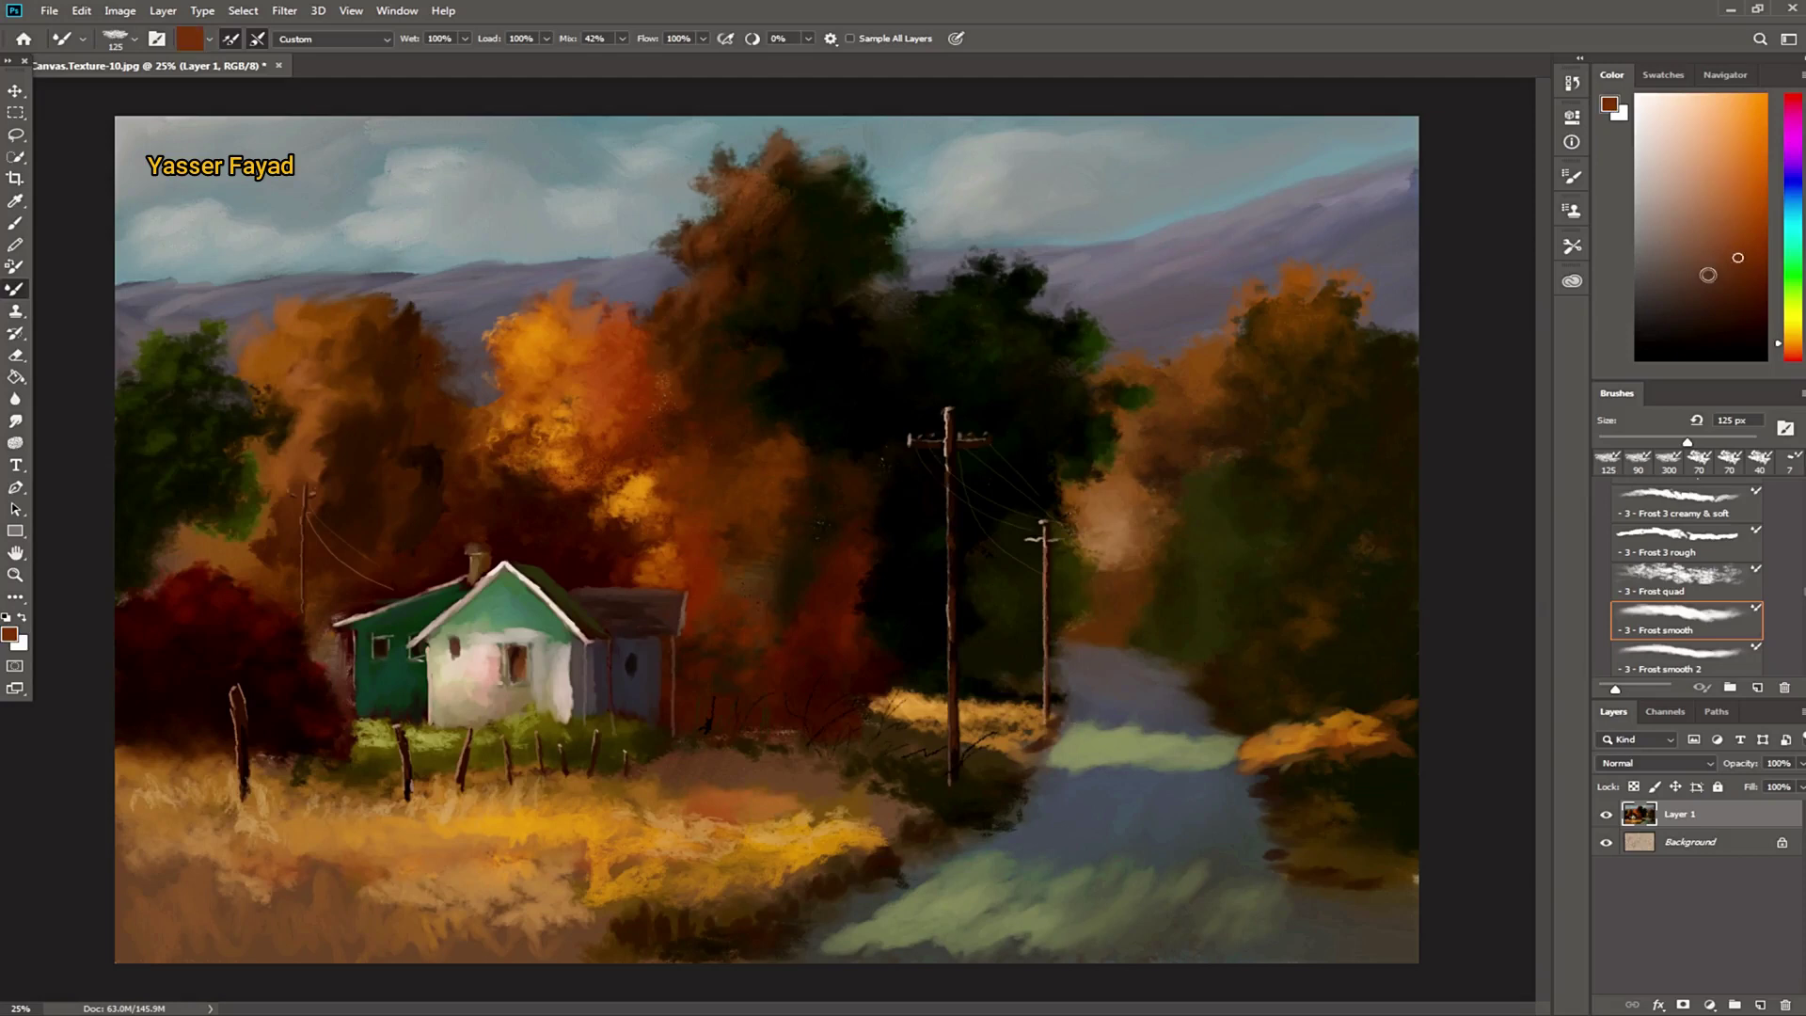
mouse_move(771, 806)
left_mouse_down()
mouse_move(663, 807)
mouse_move(724, 793)
mouse_move(946, 835)
left_mouse_up()
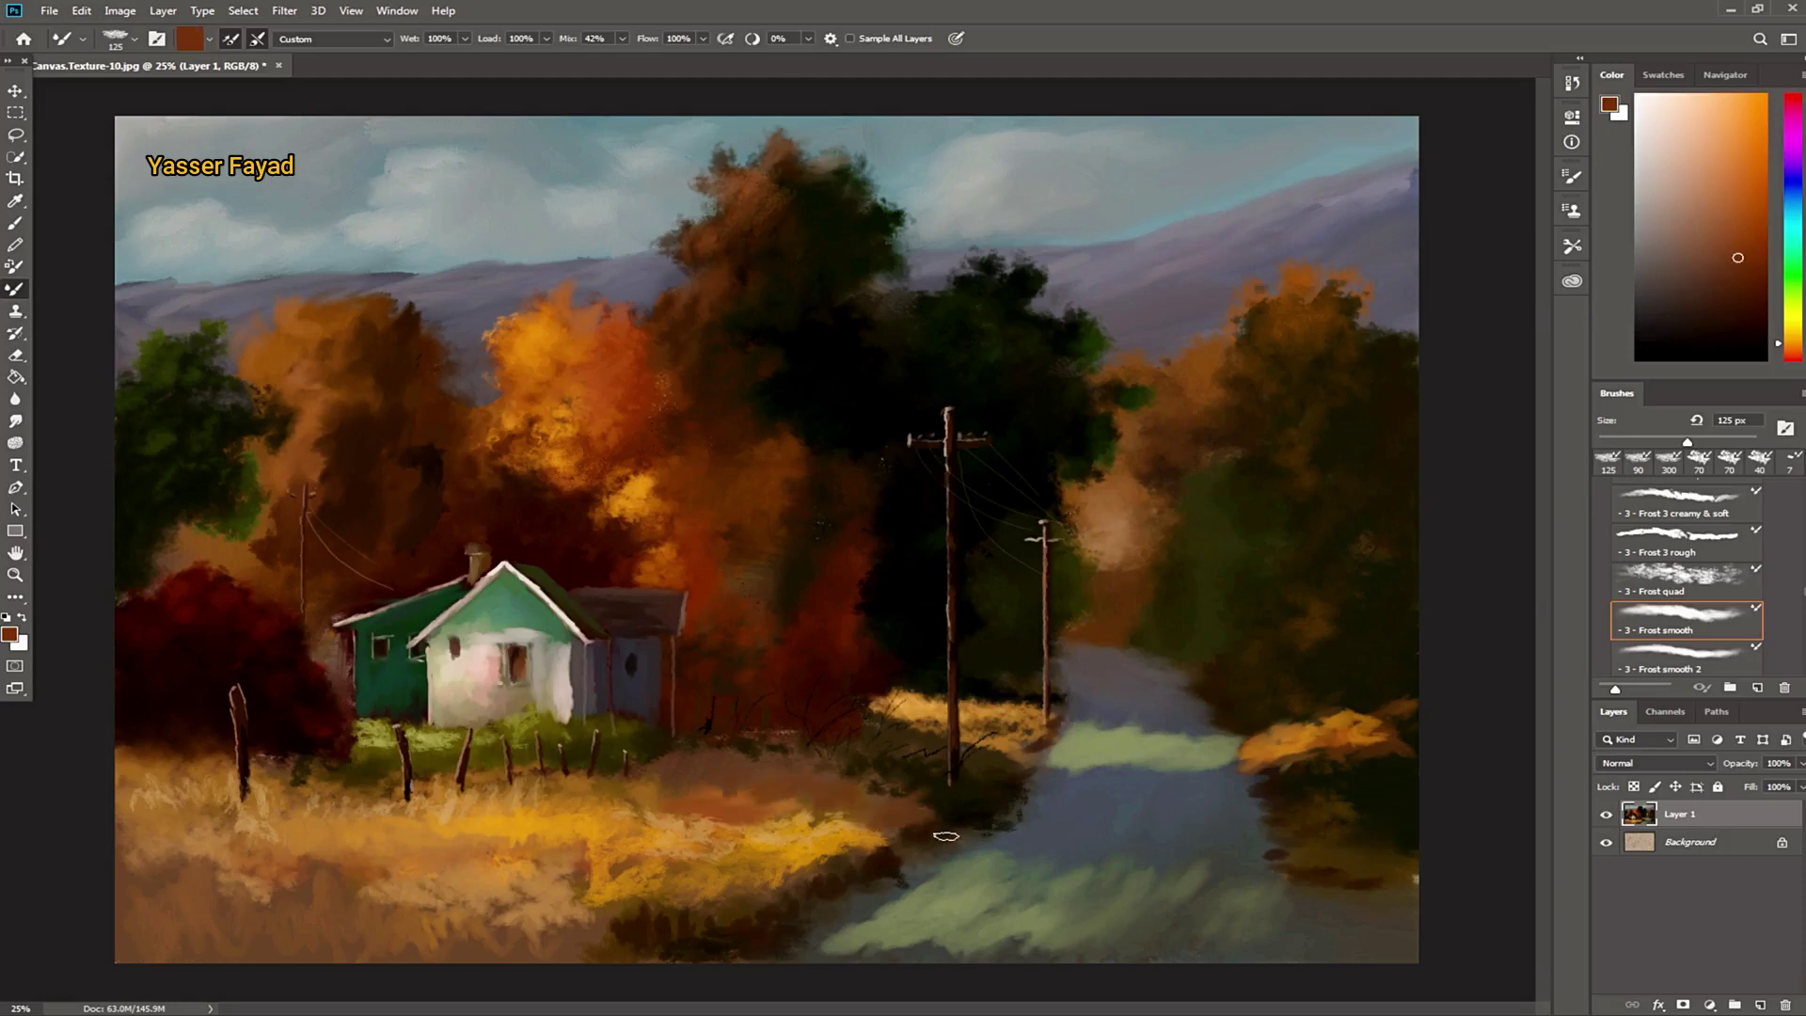
left_click(1747, 298)
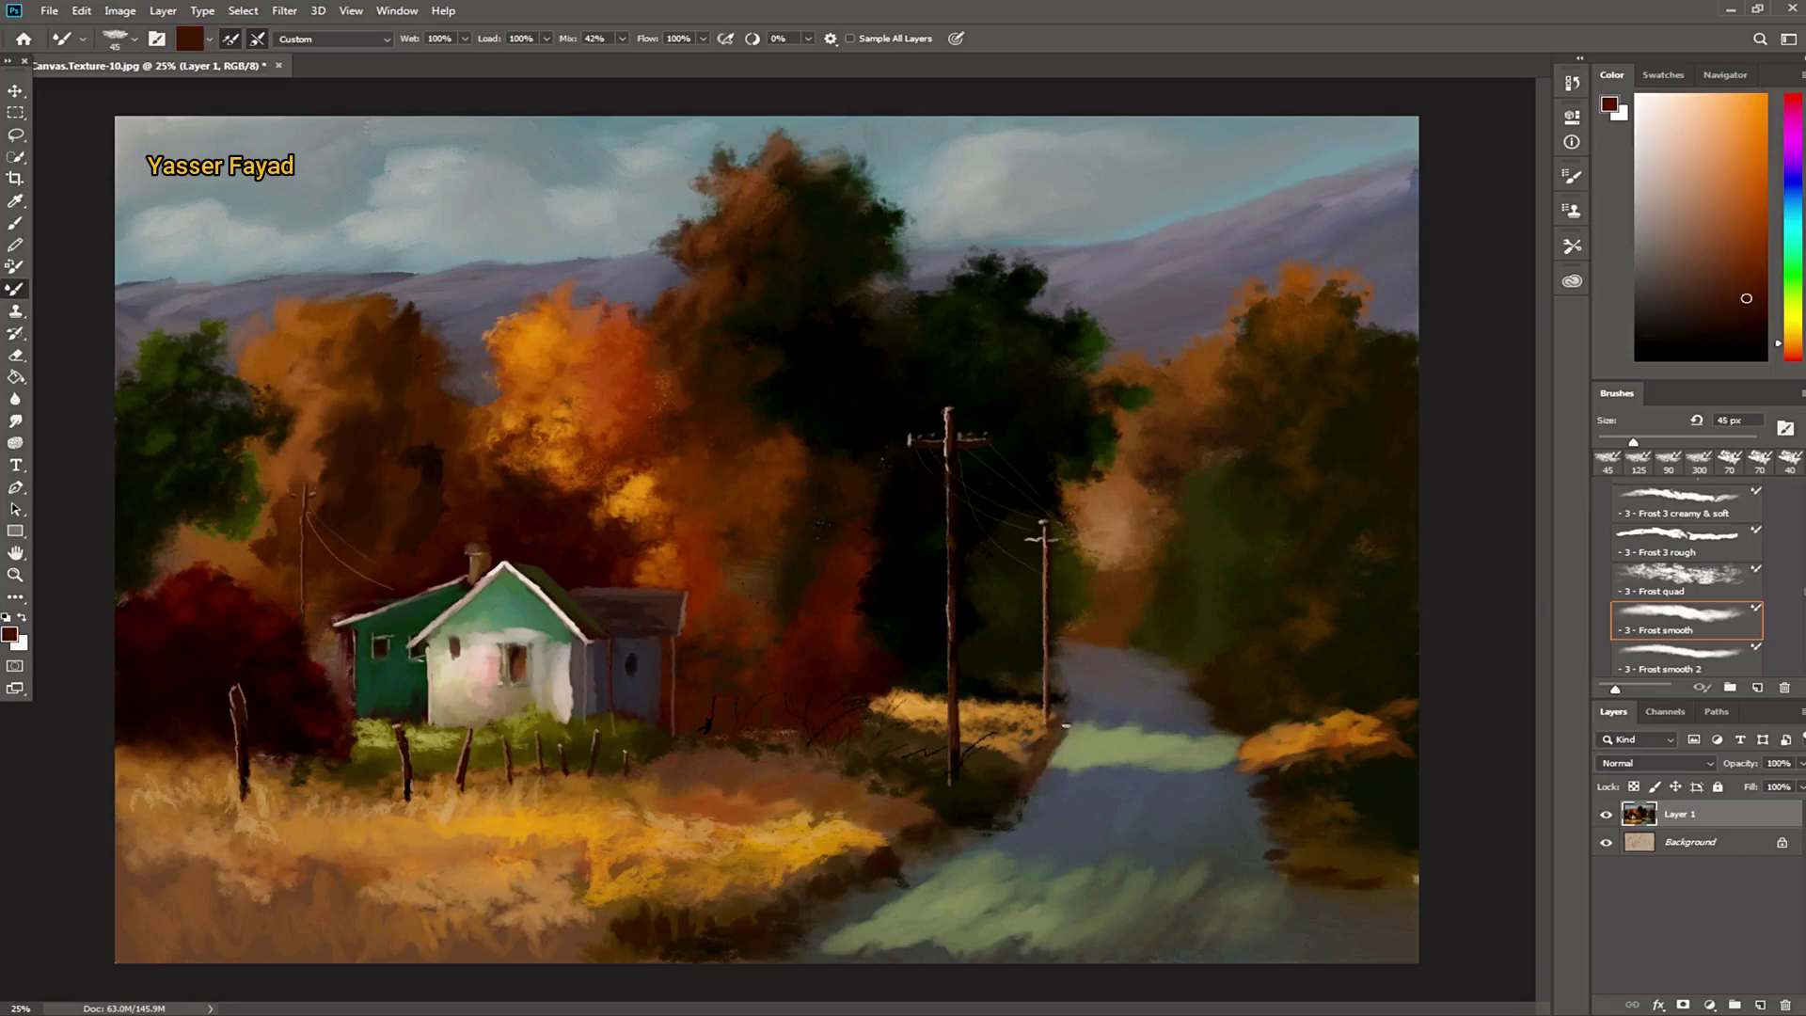
left_click_drag(1128, 650, 1103, 645)
left_click_drag(570, 39, 621, 62)
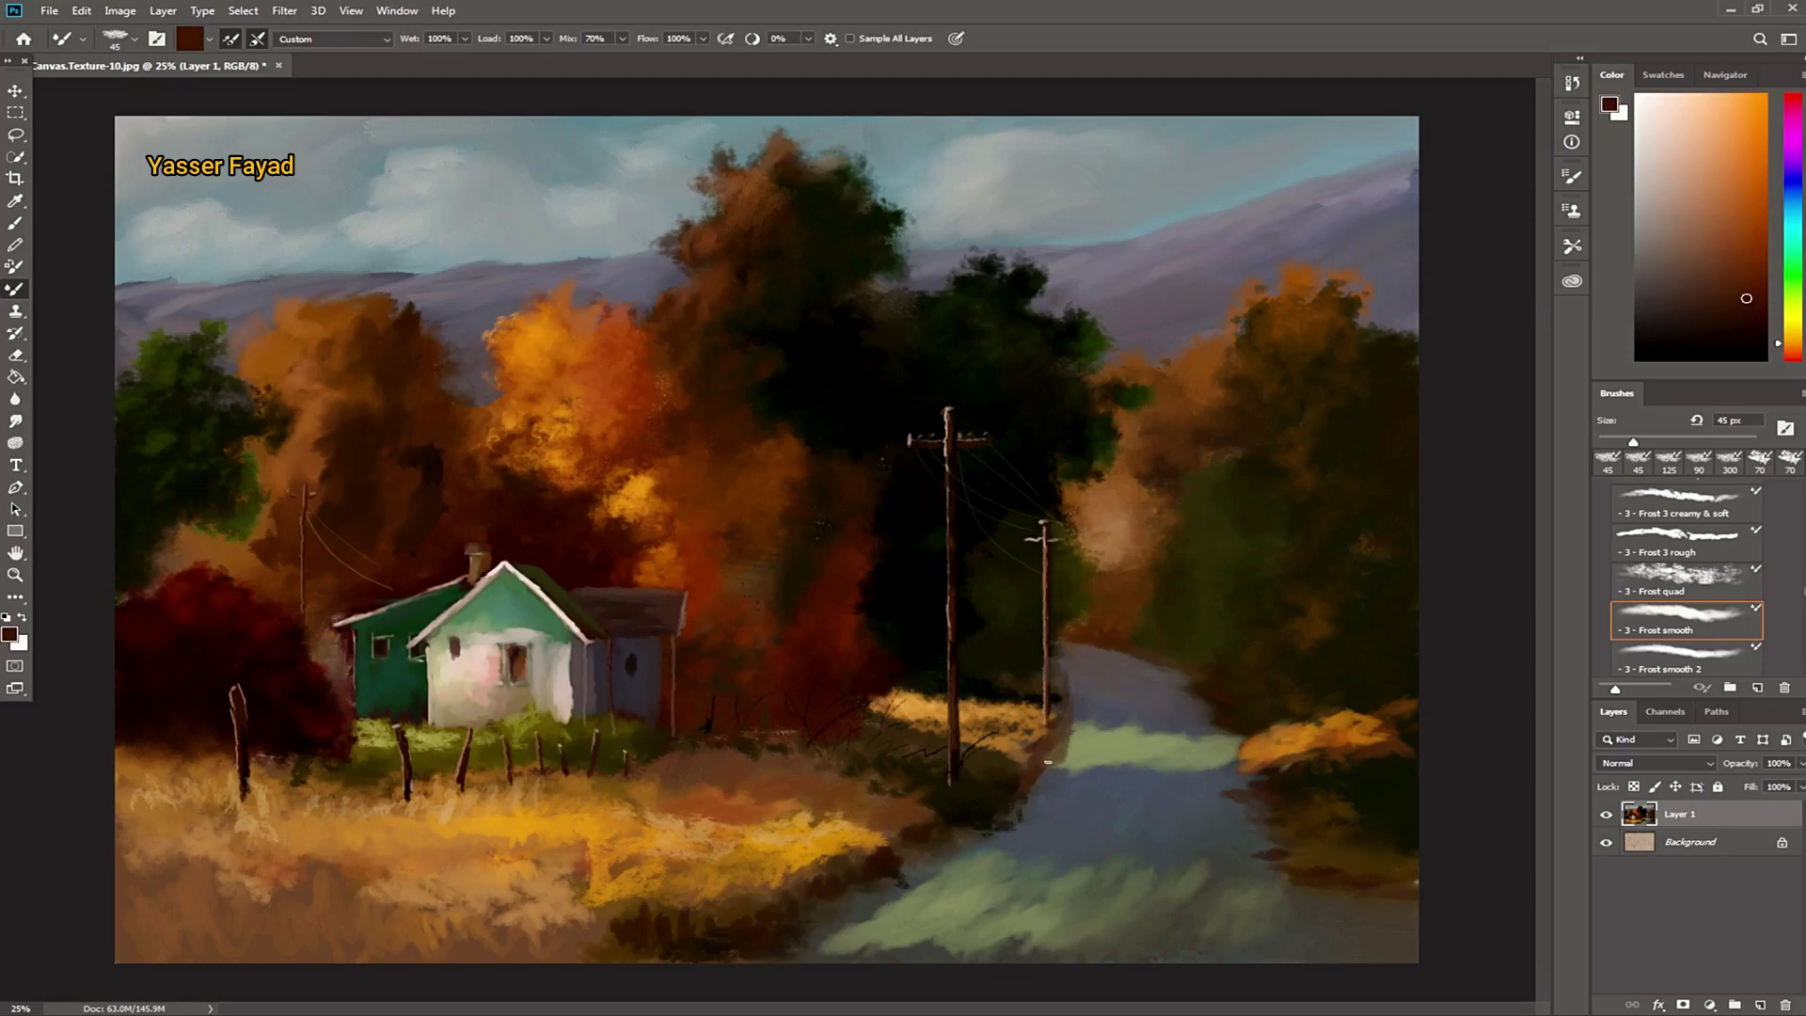
left_click_drag(565, 46, 602, 46)
left_click_drag(1073, 744, 1040, 783)
Step: Write an underlined near-black signature at the bottom-right corner with a fine-tipped brush
key("bracketleft")
key("bracketleft")
key("bracketleft")
key("bracketleft")
left_click(908, 847, "alt")
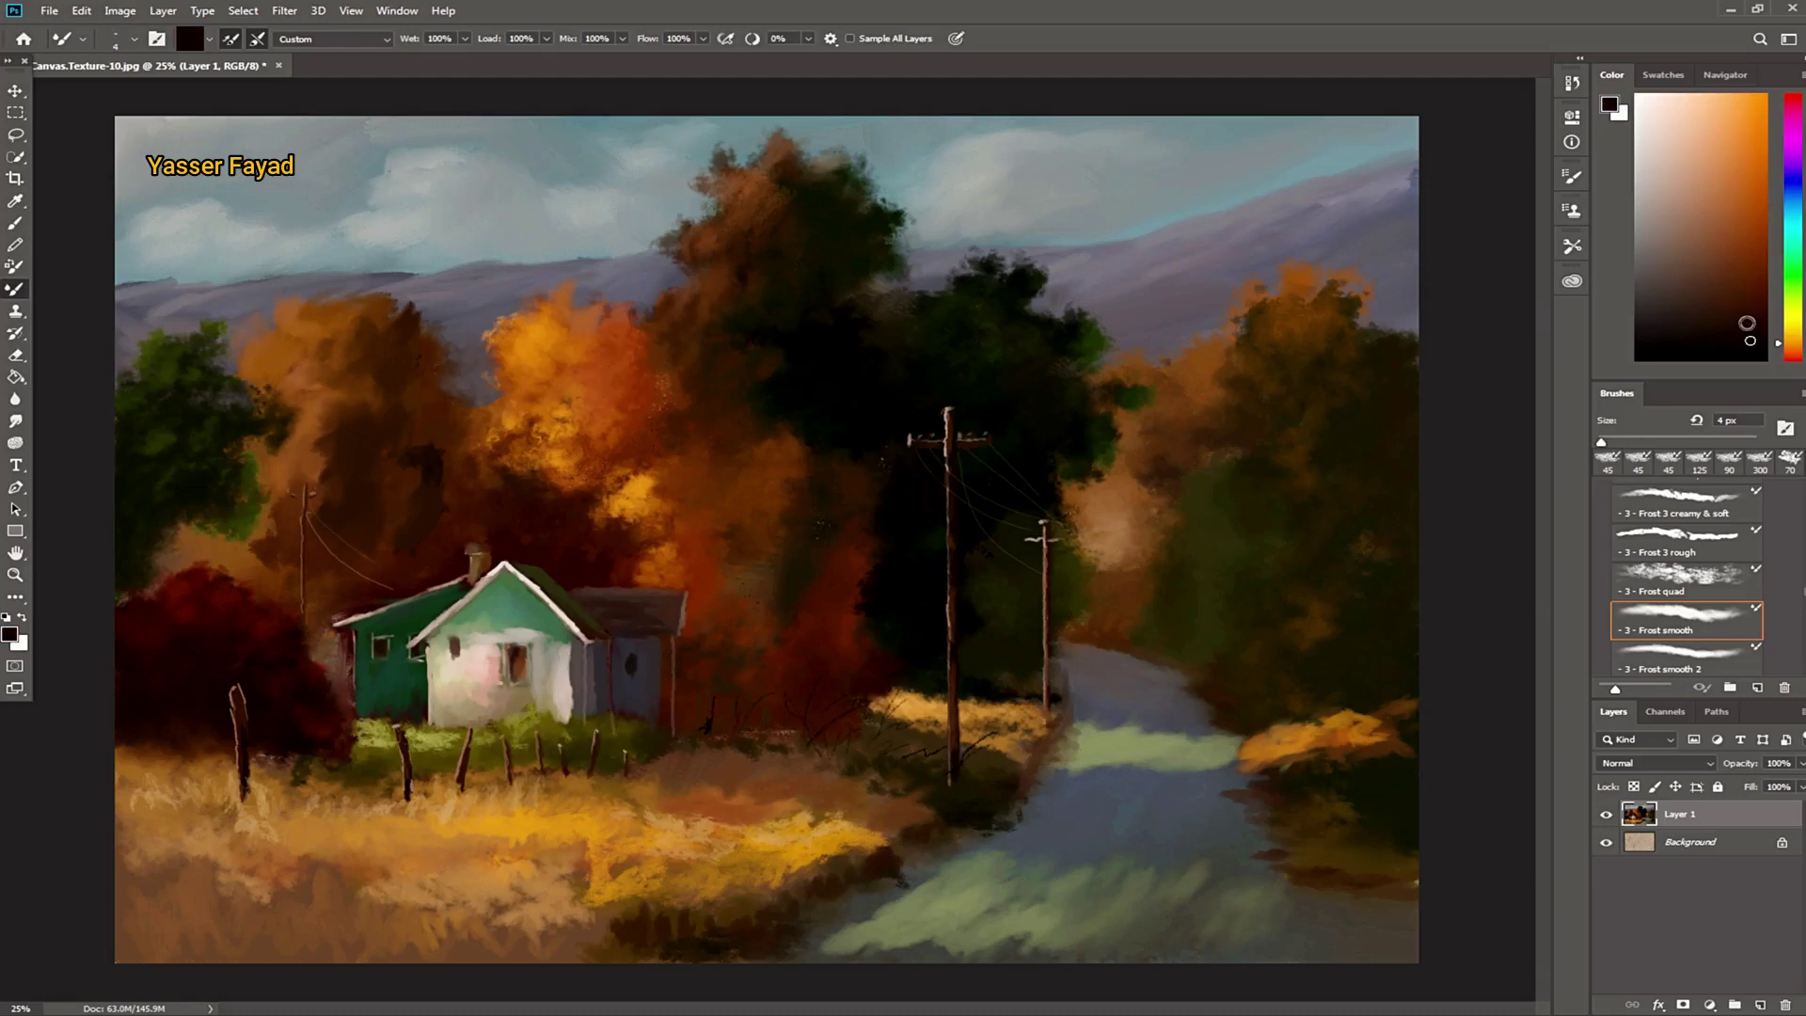
left_click(1249, 886)
mouse_move(1265, 898)
left_mouse_down()
mouse_move(1295, 893)
mouse_move(1322, 835)
mouse_move(1171, 922)
left_mouse_up()
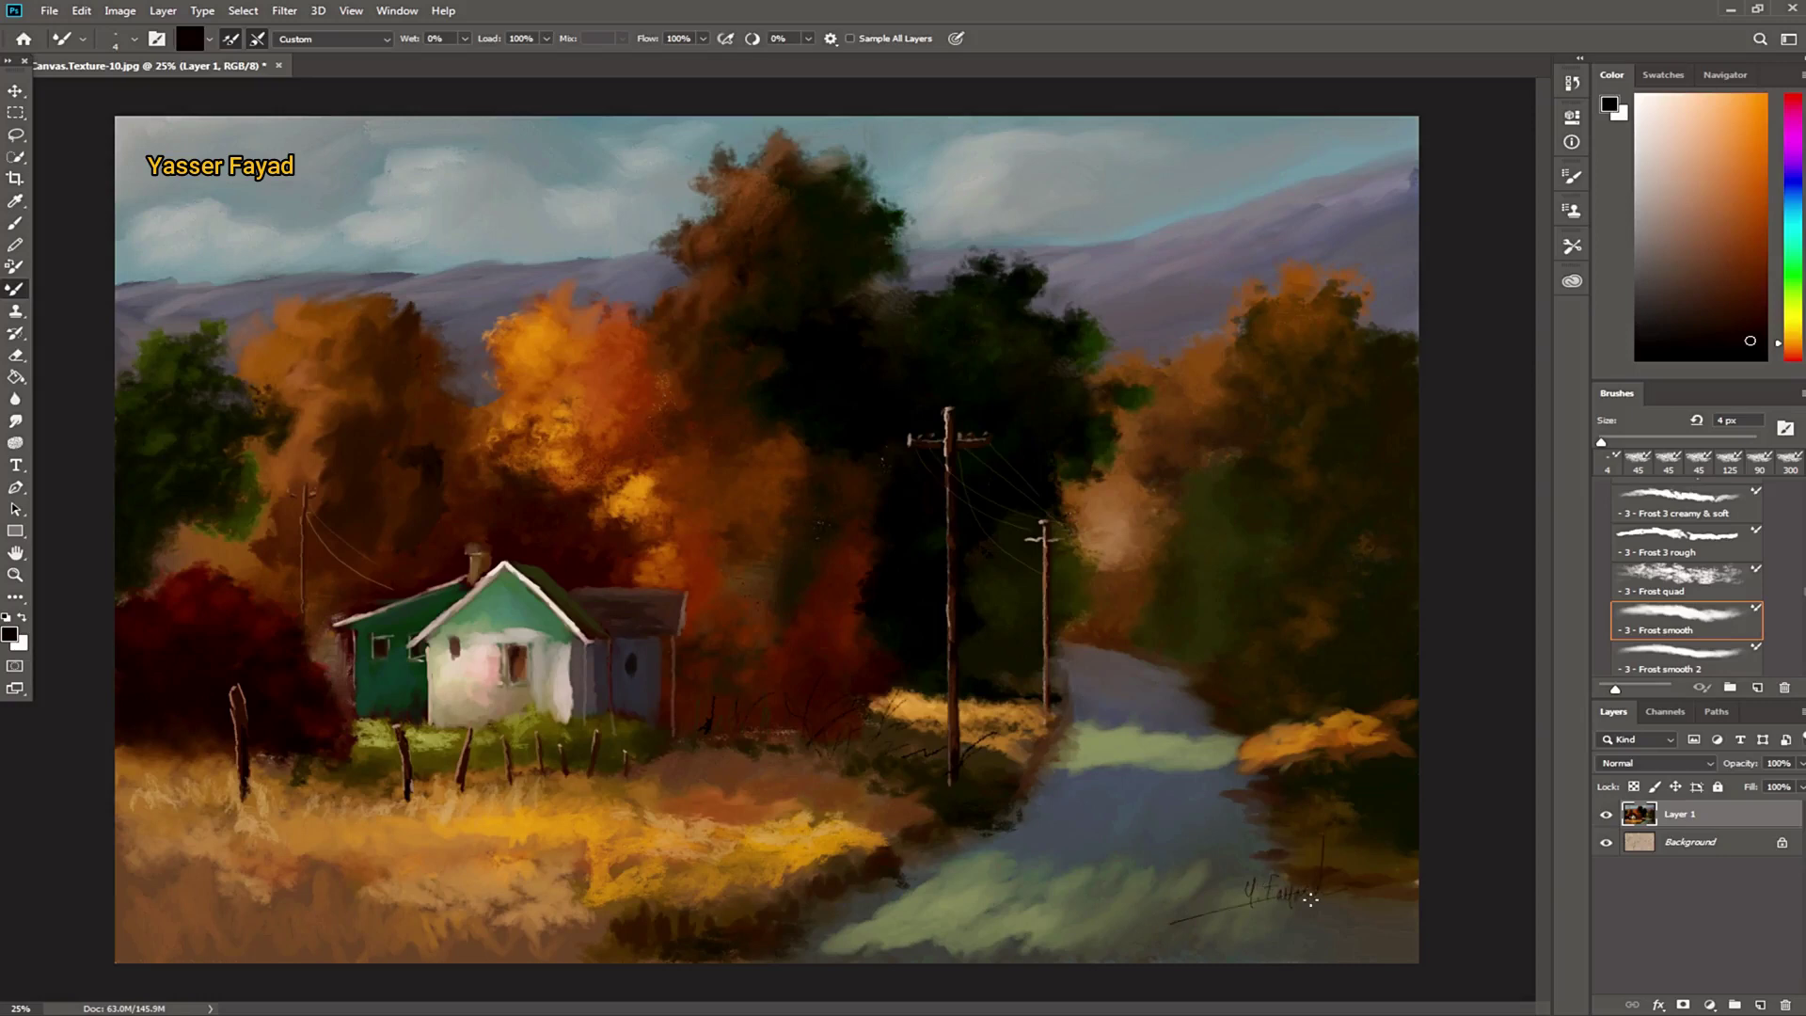